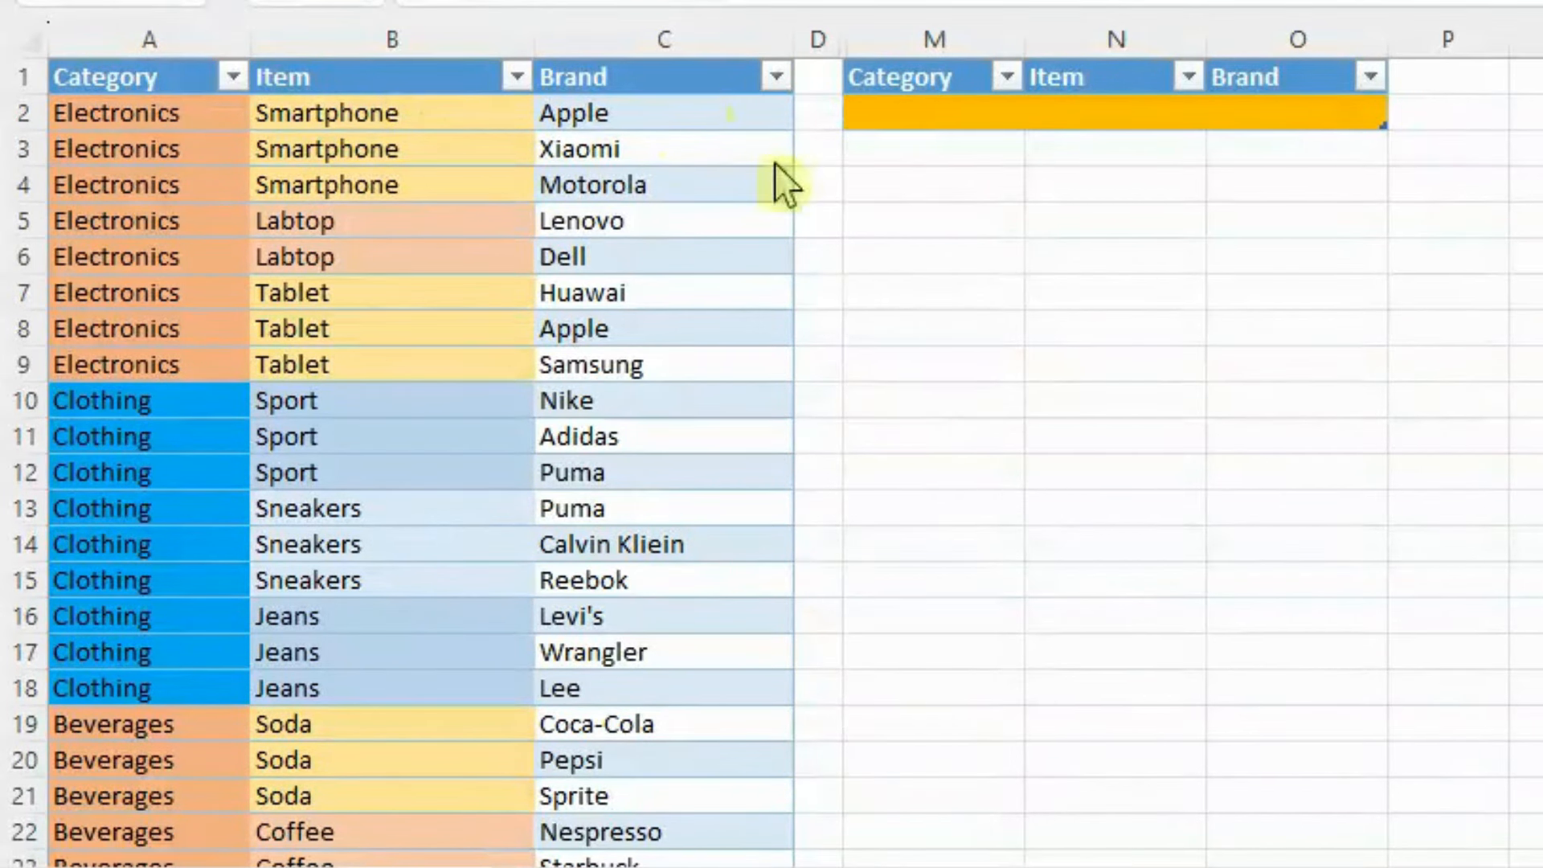
# - Choose Beverages as the category in cell M2 of the selection table
pyautogui.click(927, 94)
pyautogui.moveTo(927, 94); pyautogui.dragTo(1343, 99)
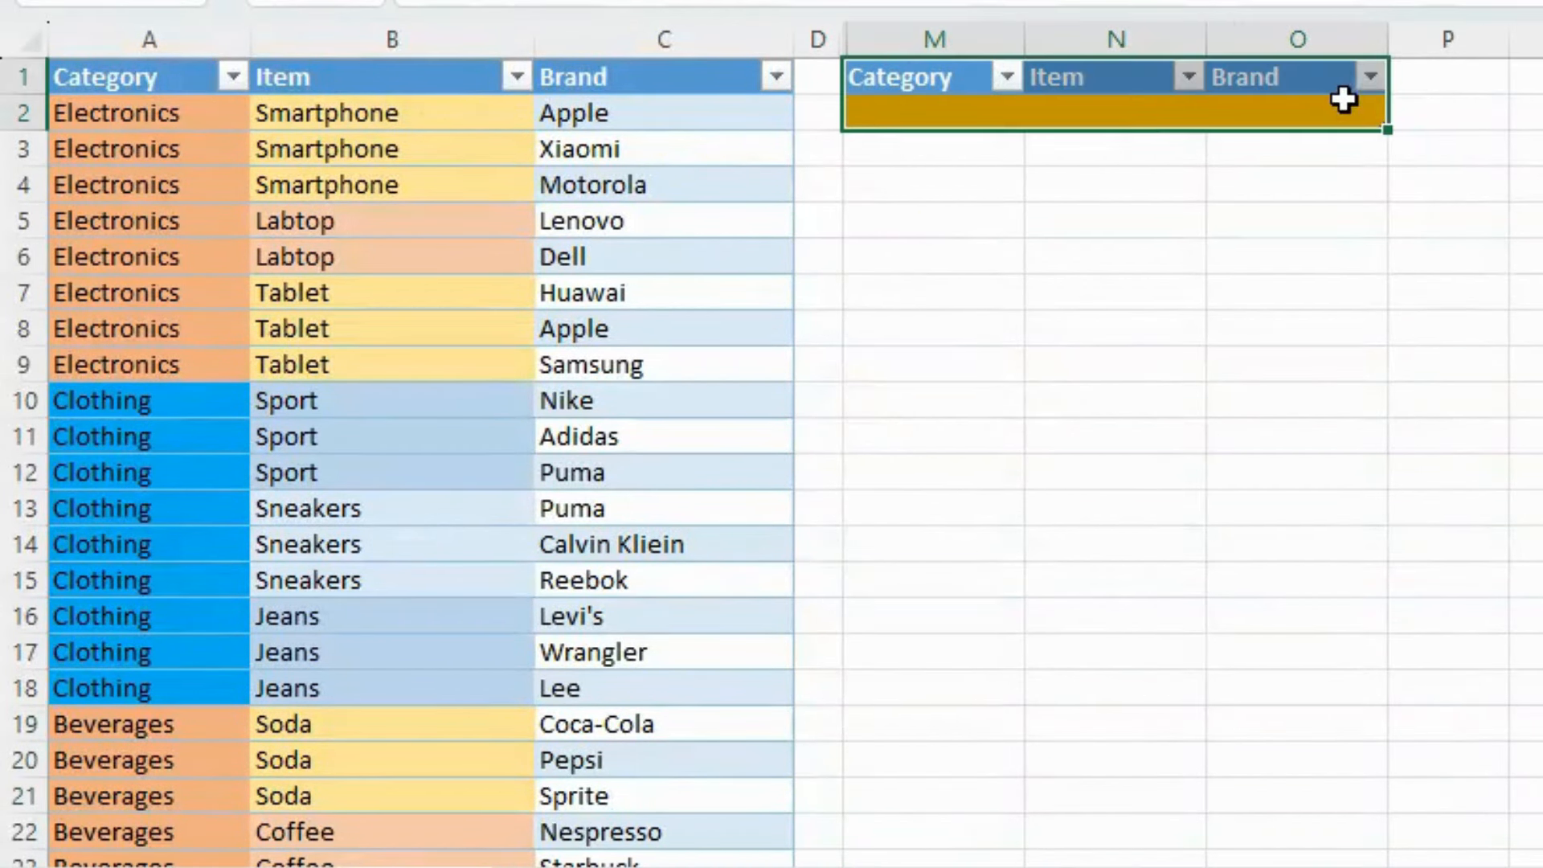
pyautogui.click(948, 113)
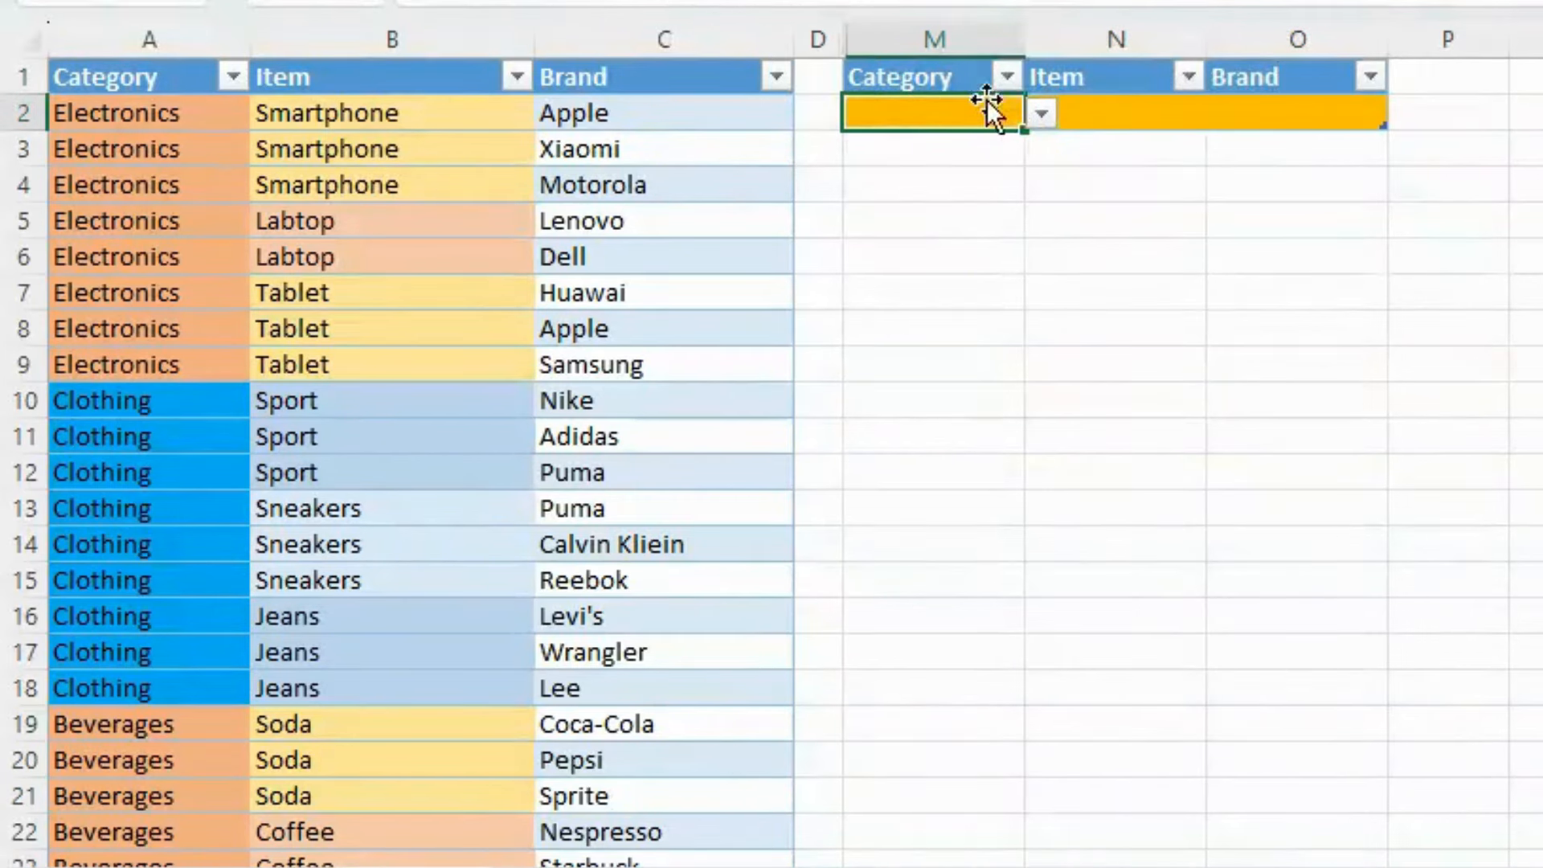
pyautogui.click(1042, 117)
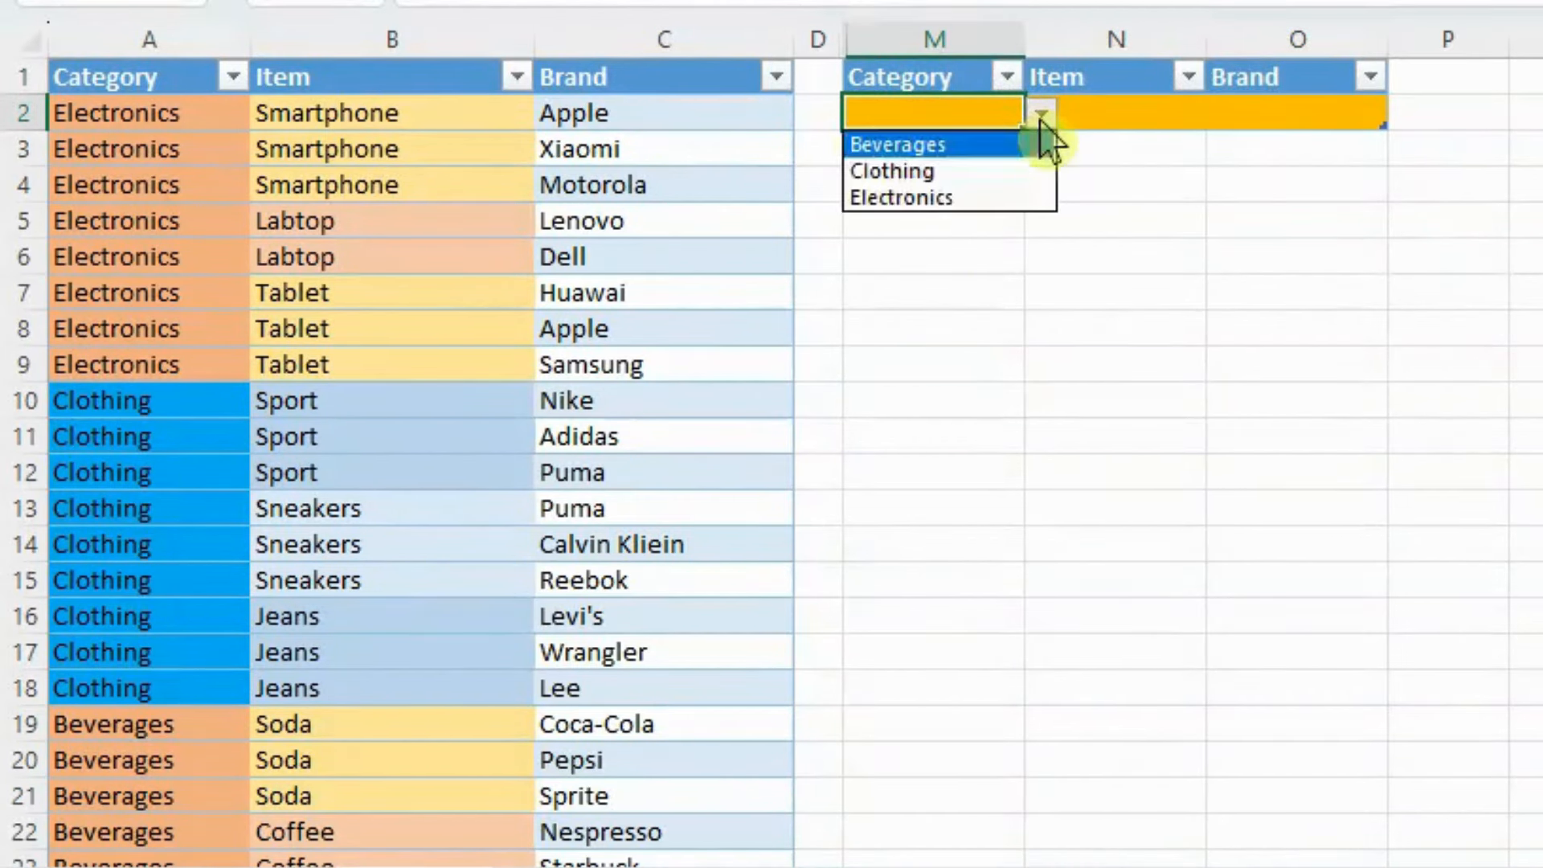
pyautogui.click(986, 153)
pyautogui.click(1040, 185)
# - Choose Coffee as the item and Starbuck as the brand in the selection table
pyautogui.click(1106, 119)
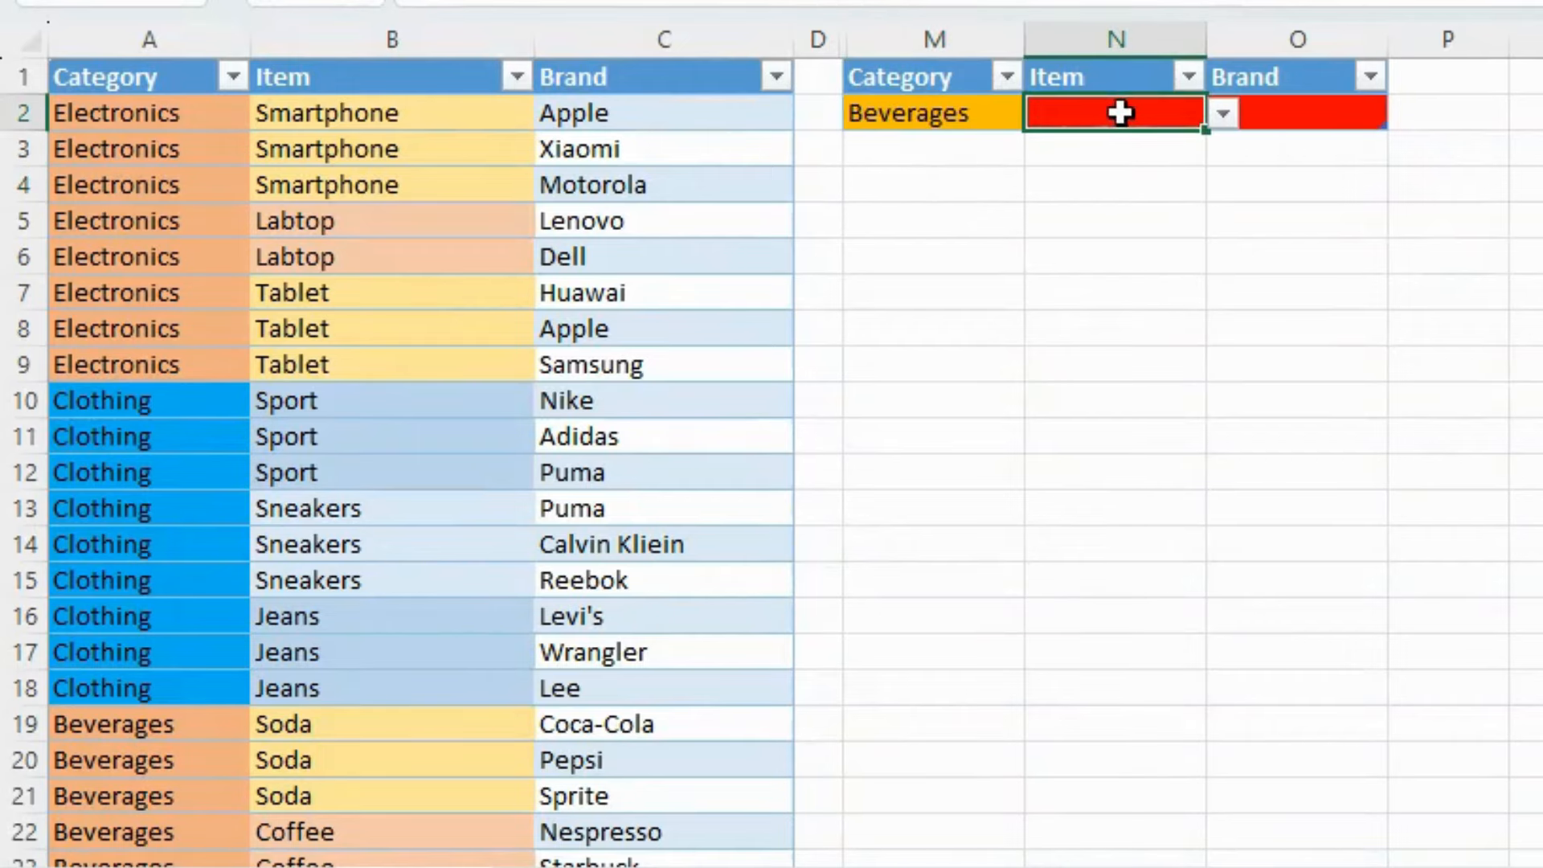
pyautogui.click(1224, 121)
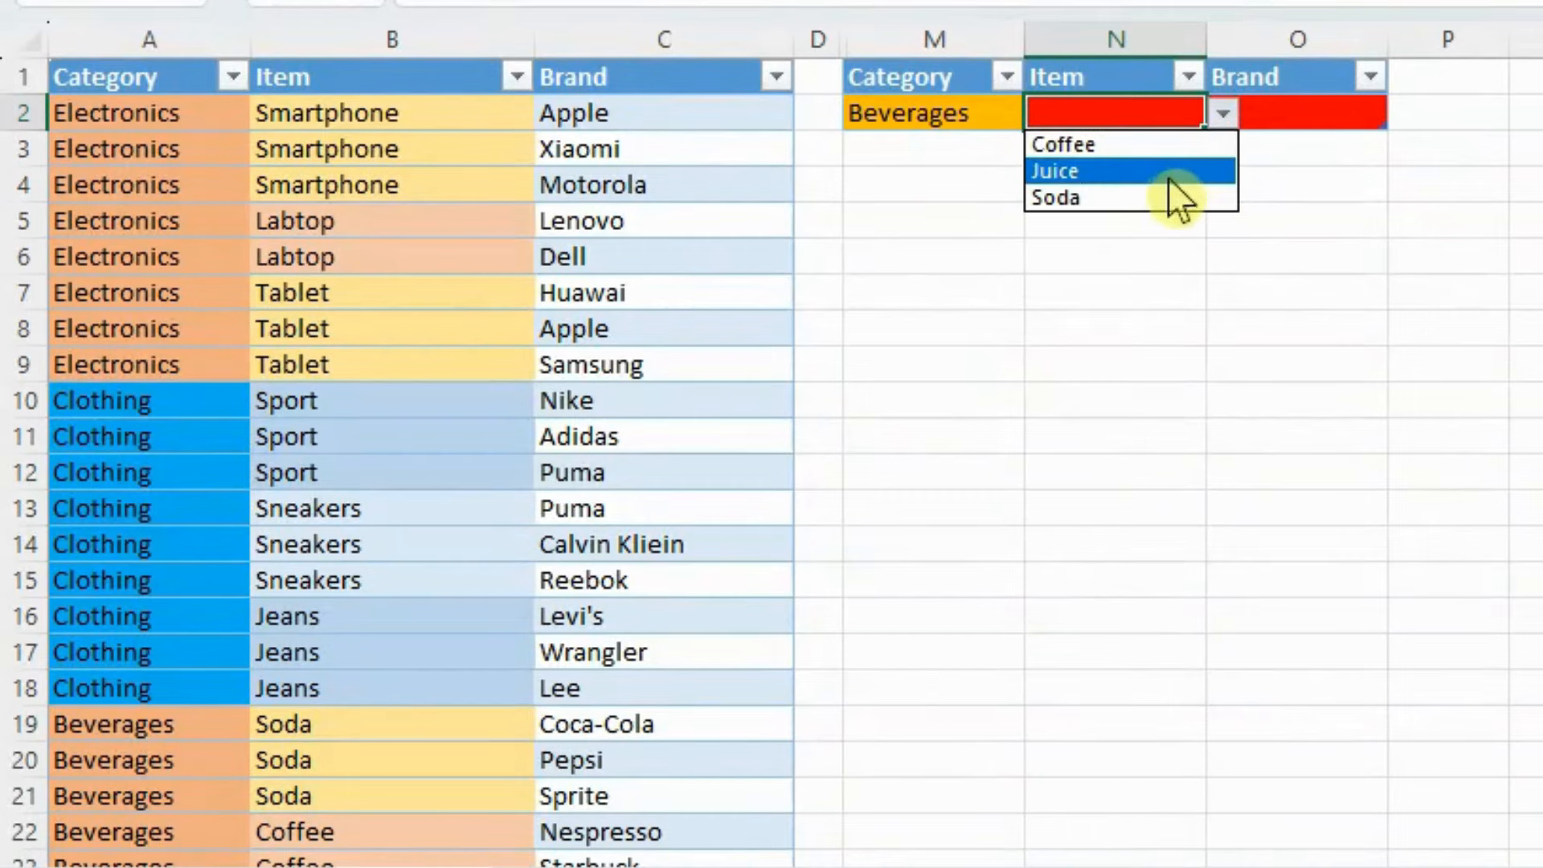
pyautogui.click(1166, 149)
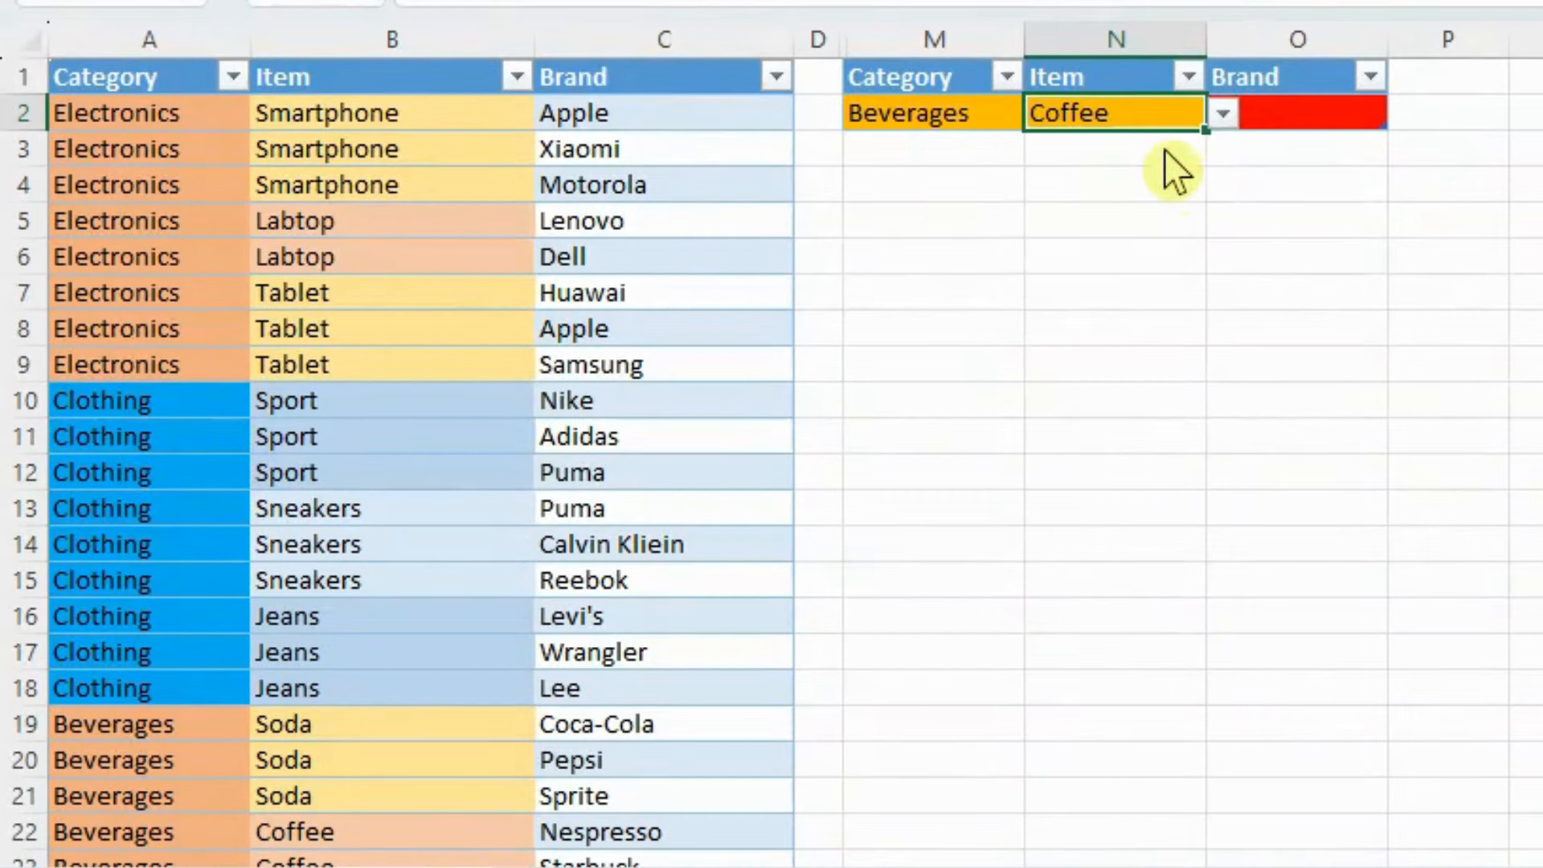
pyautogui.click(1278, 117)
pyautogui.click(1403, 114)
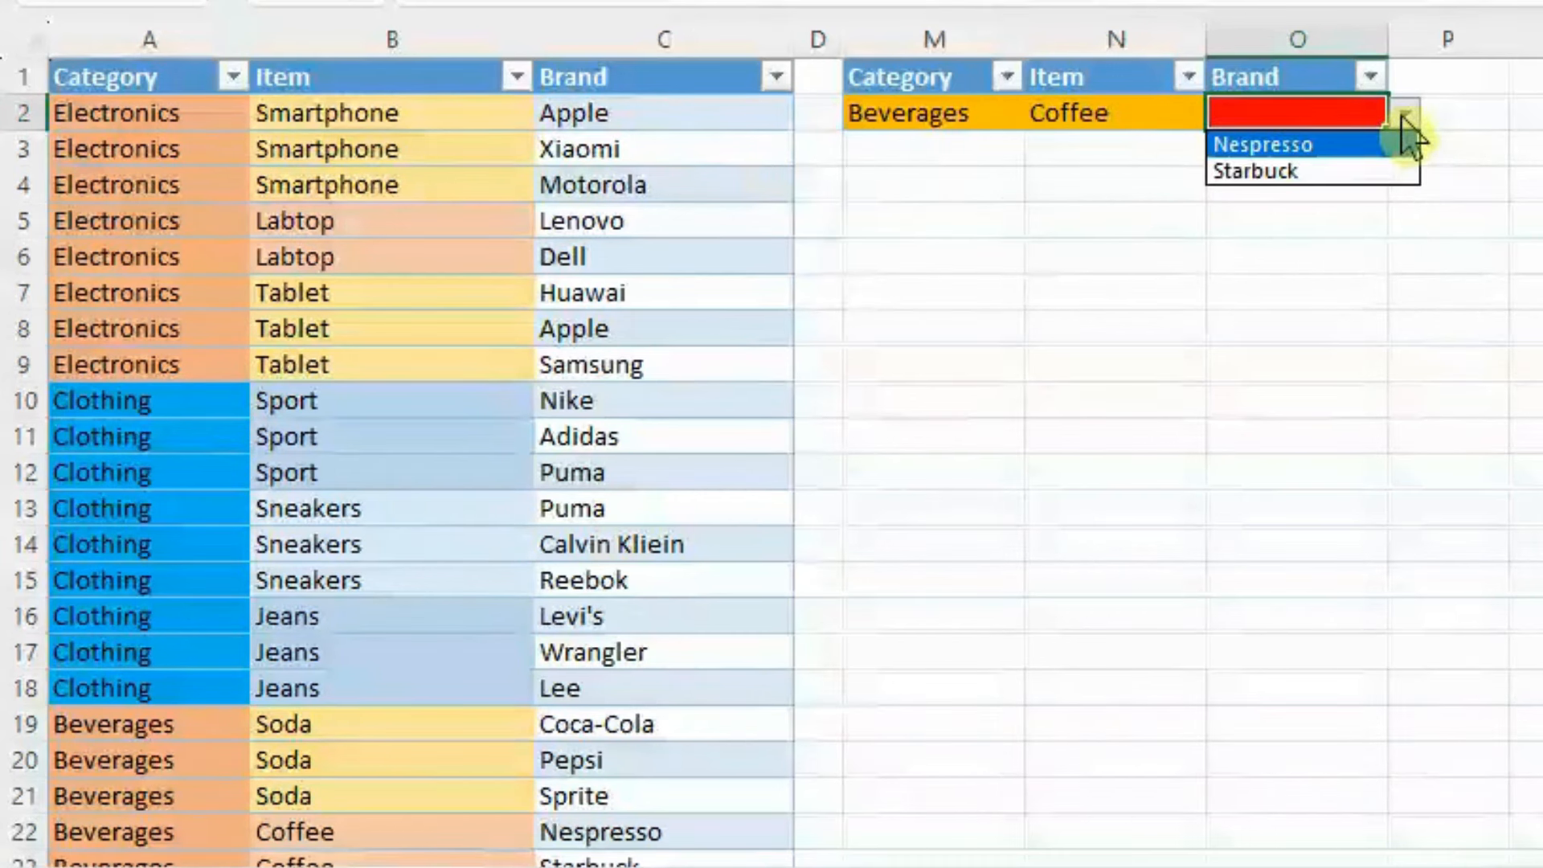
pyautogui.click(1327, 172)
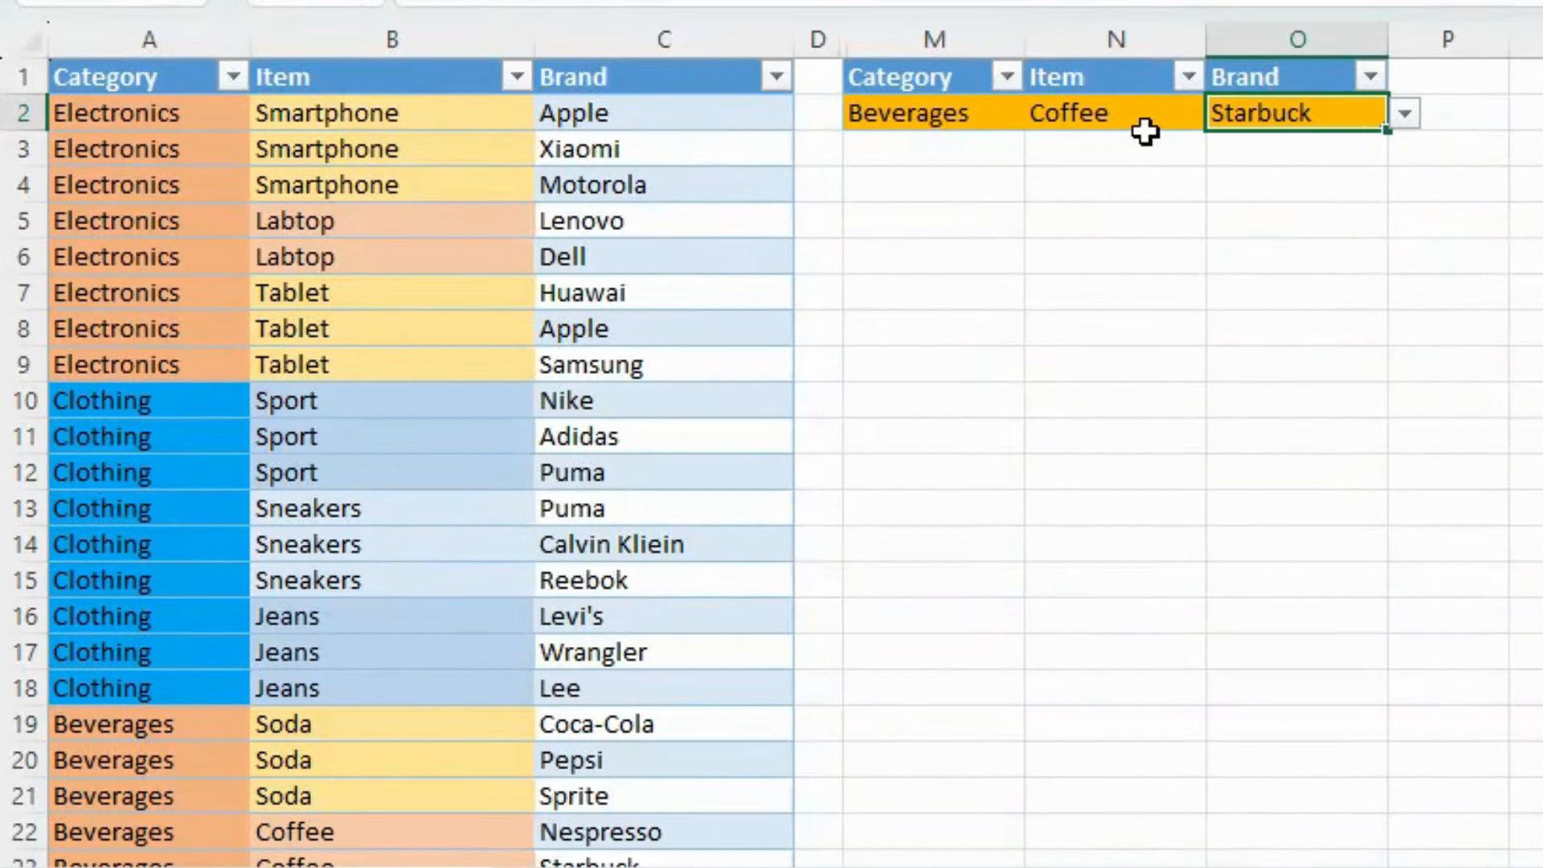
# - Change the item in the selection table to Soda
pyautogui.click(1121, 115)
pyautogui.click(1222, 114)
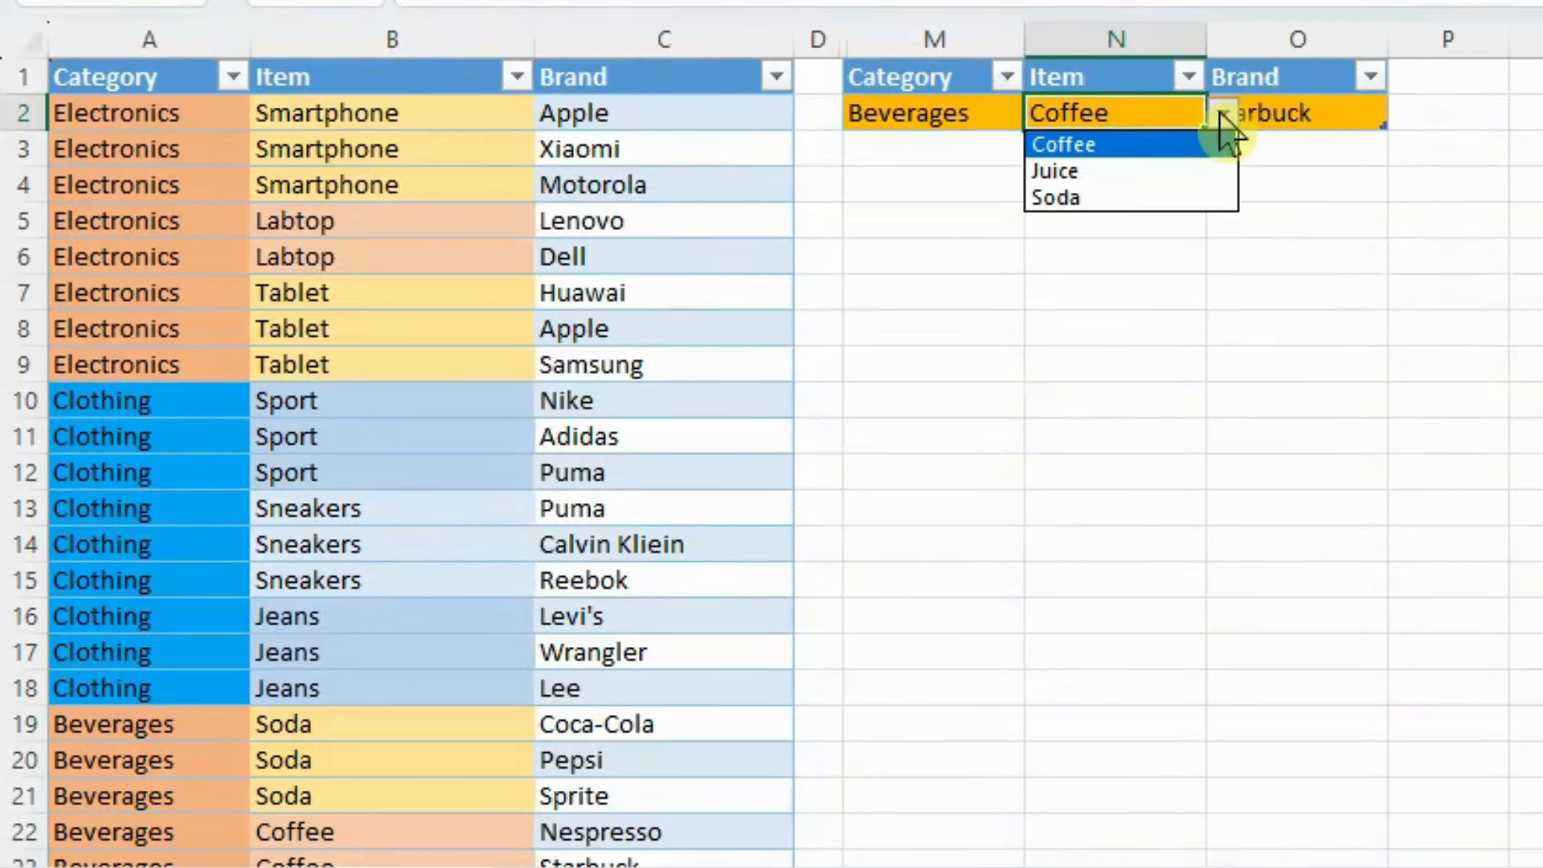
pyautogui.click(1150, 198)
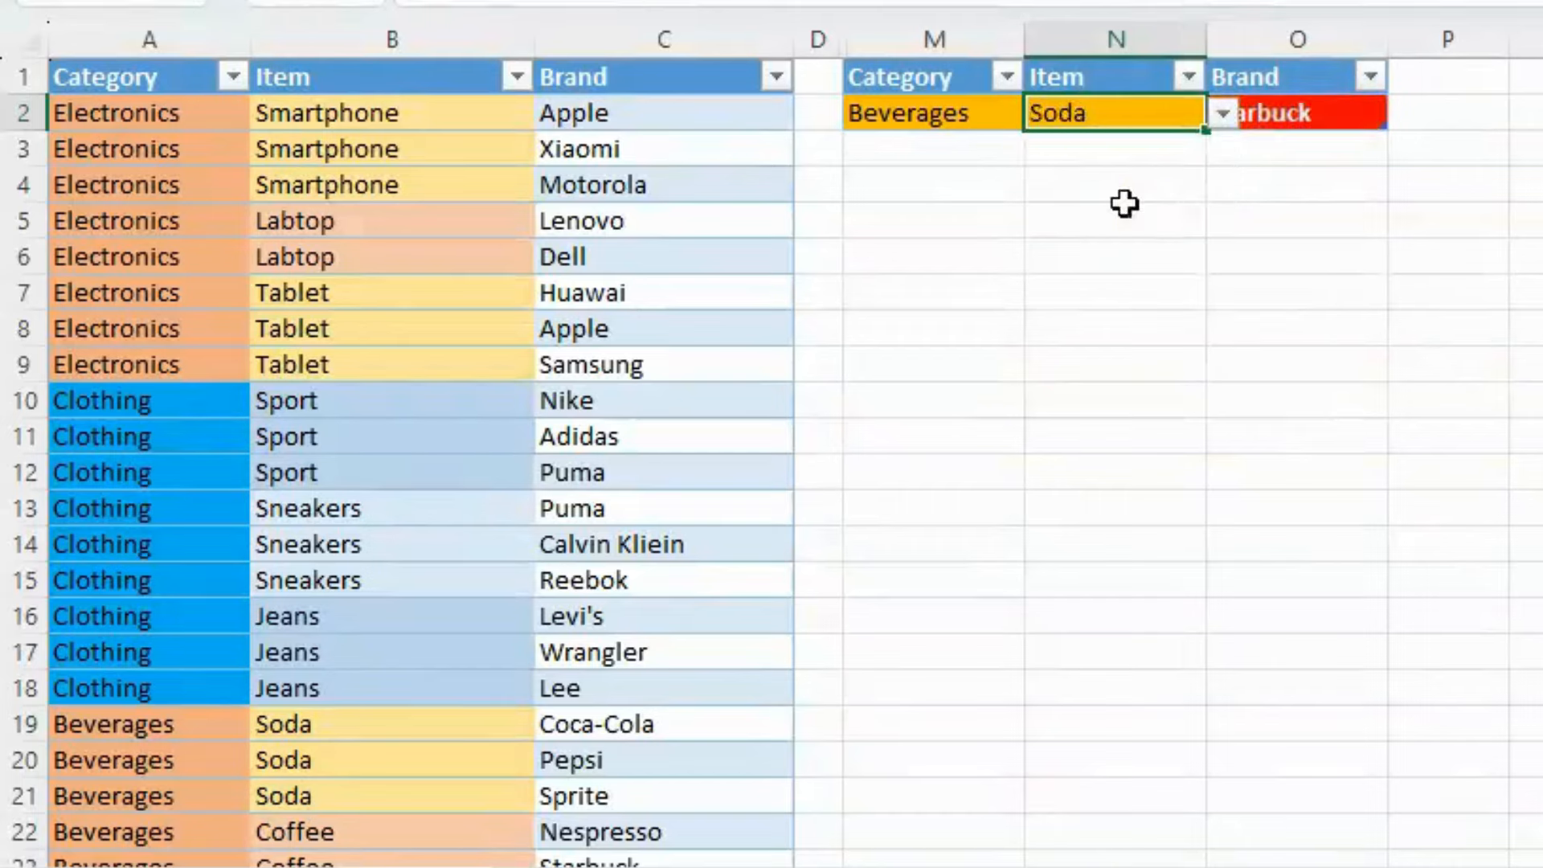
pyautogui.click(1125, 209)
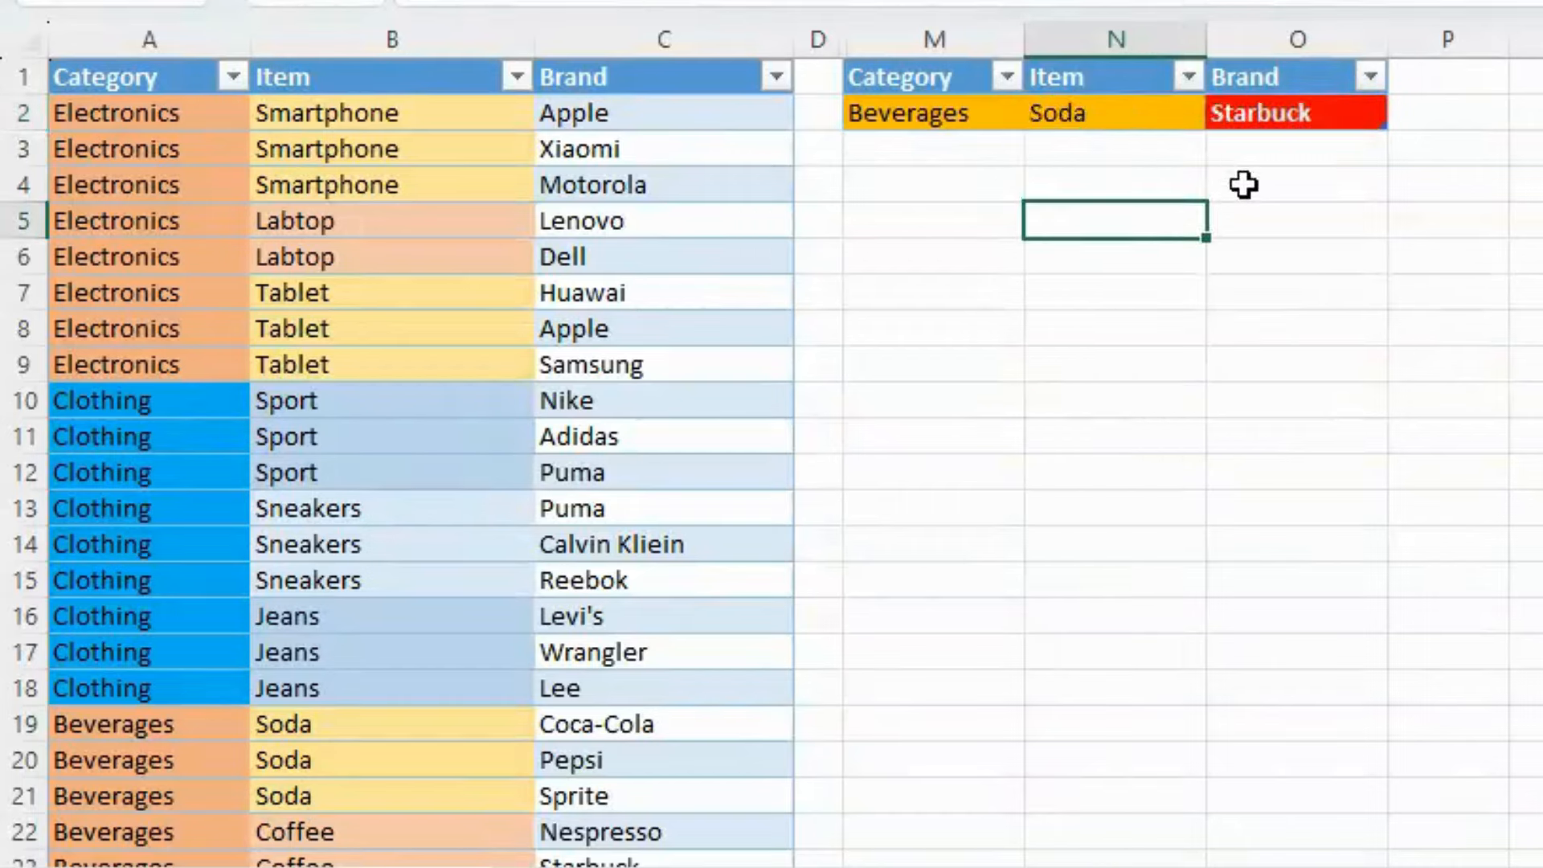
pyautogui.hotkey('ctrl', '2')
pyautogui.moveTo(1179, 53)
pyautogui.mouseDown()
pyautogui.moveTo(1317, 155)
pyautogui.moveTo(1428, 158)
pyautogui.mouseUp()
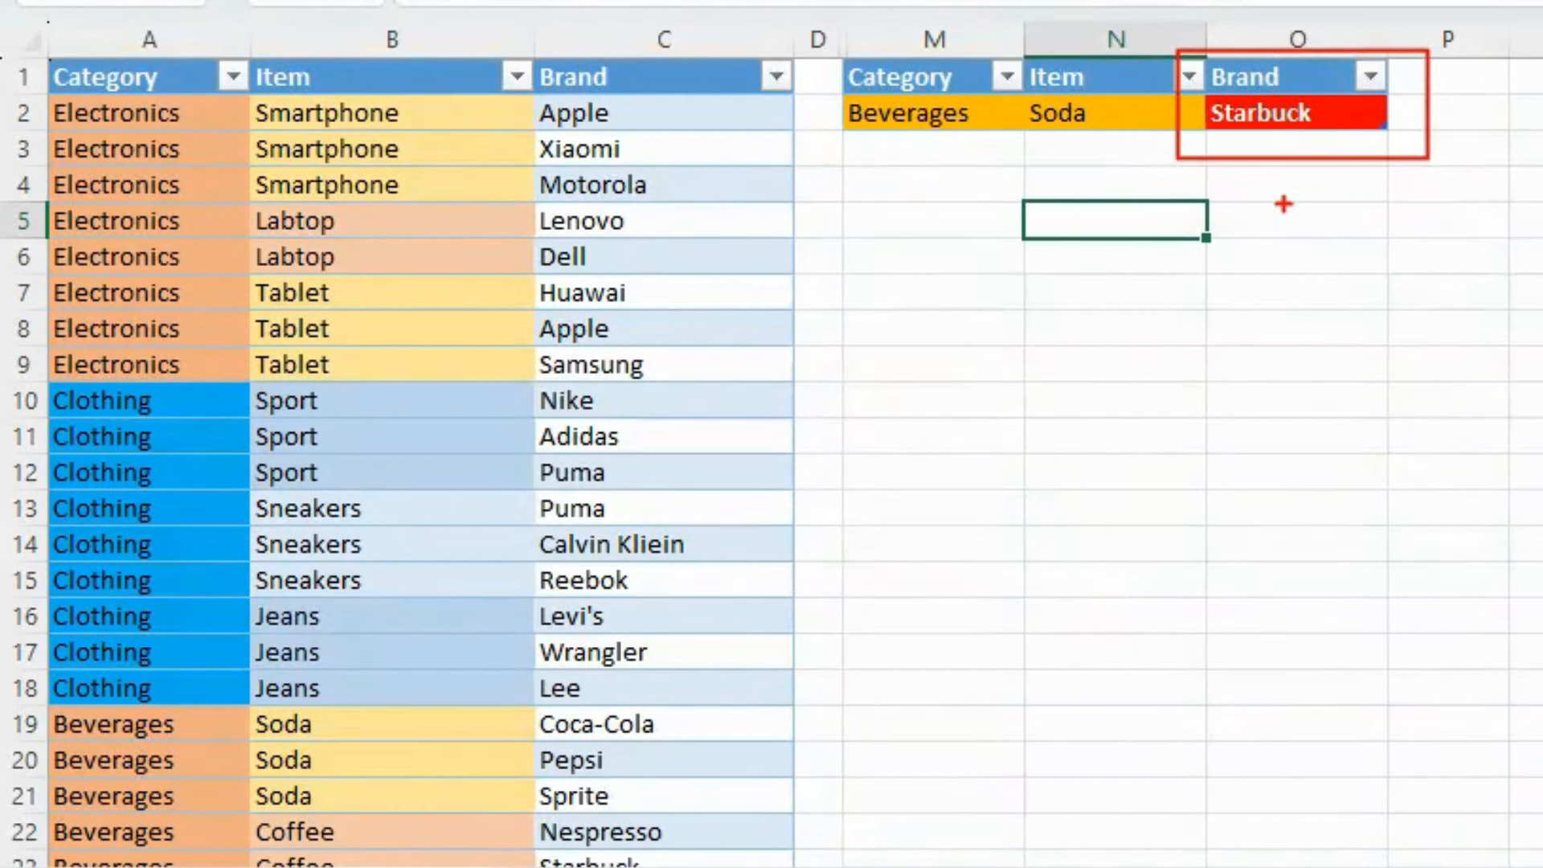
pyautogui.press('Escape')
# - Change the brand in the selection table to Pepsi
pyautogui.click(1319, 120)
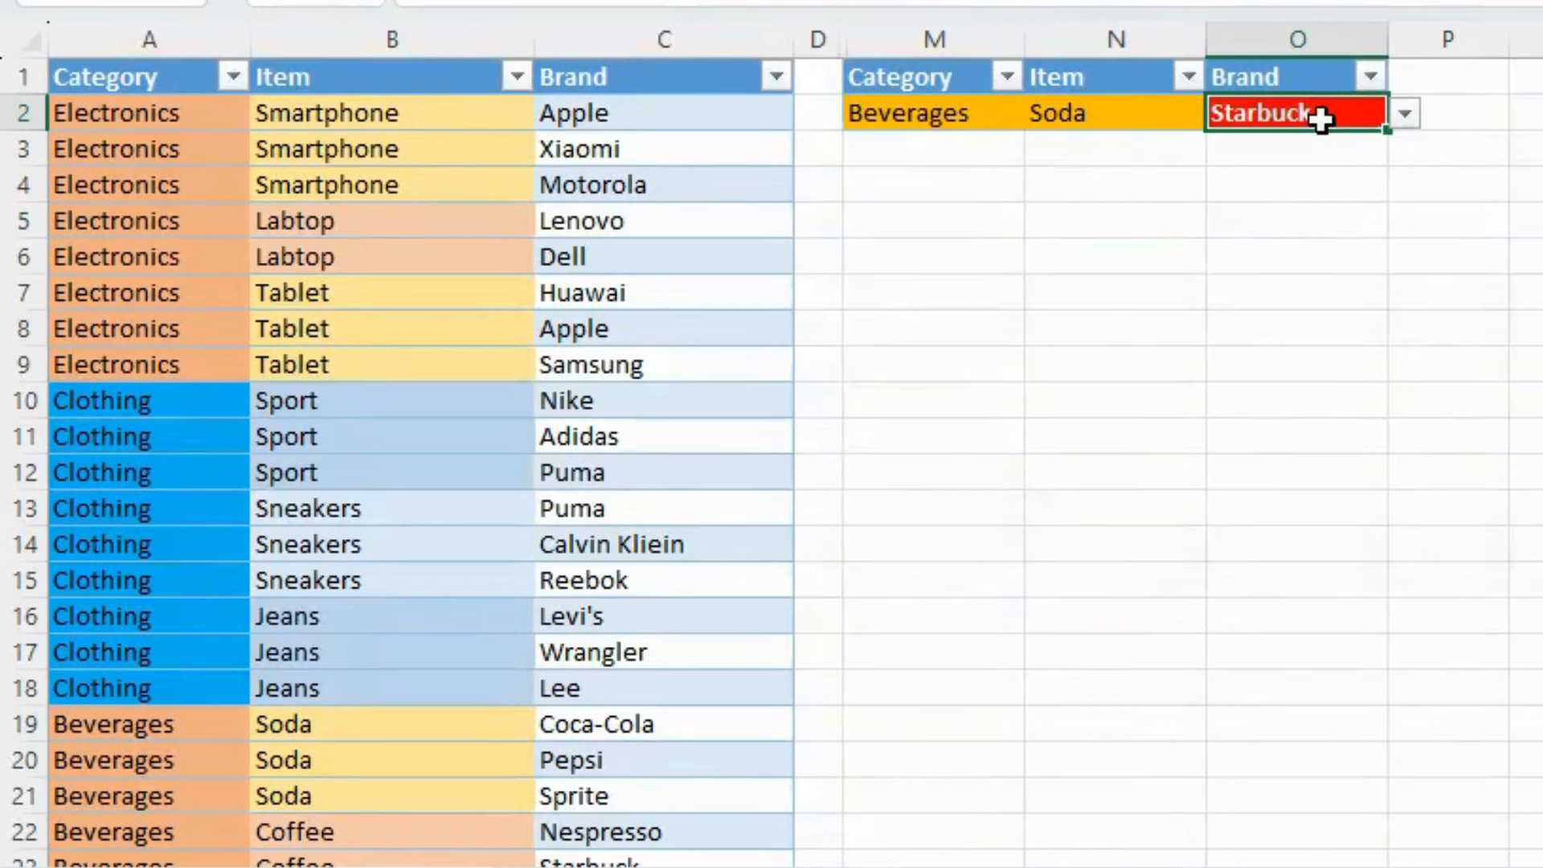
pyautogui.click(1405, 118)
pyautogui.click(1338, 171)
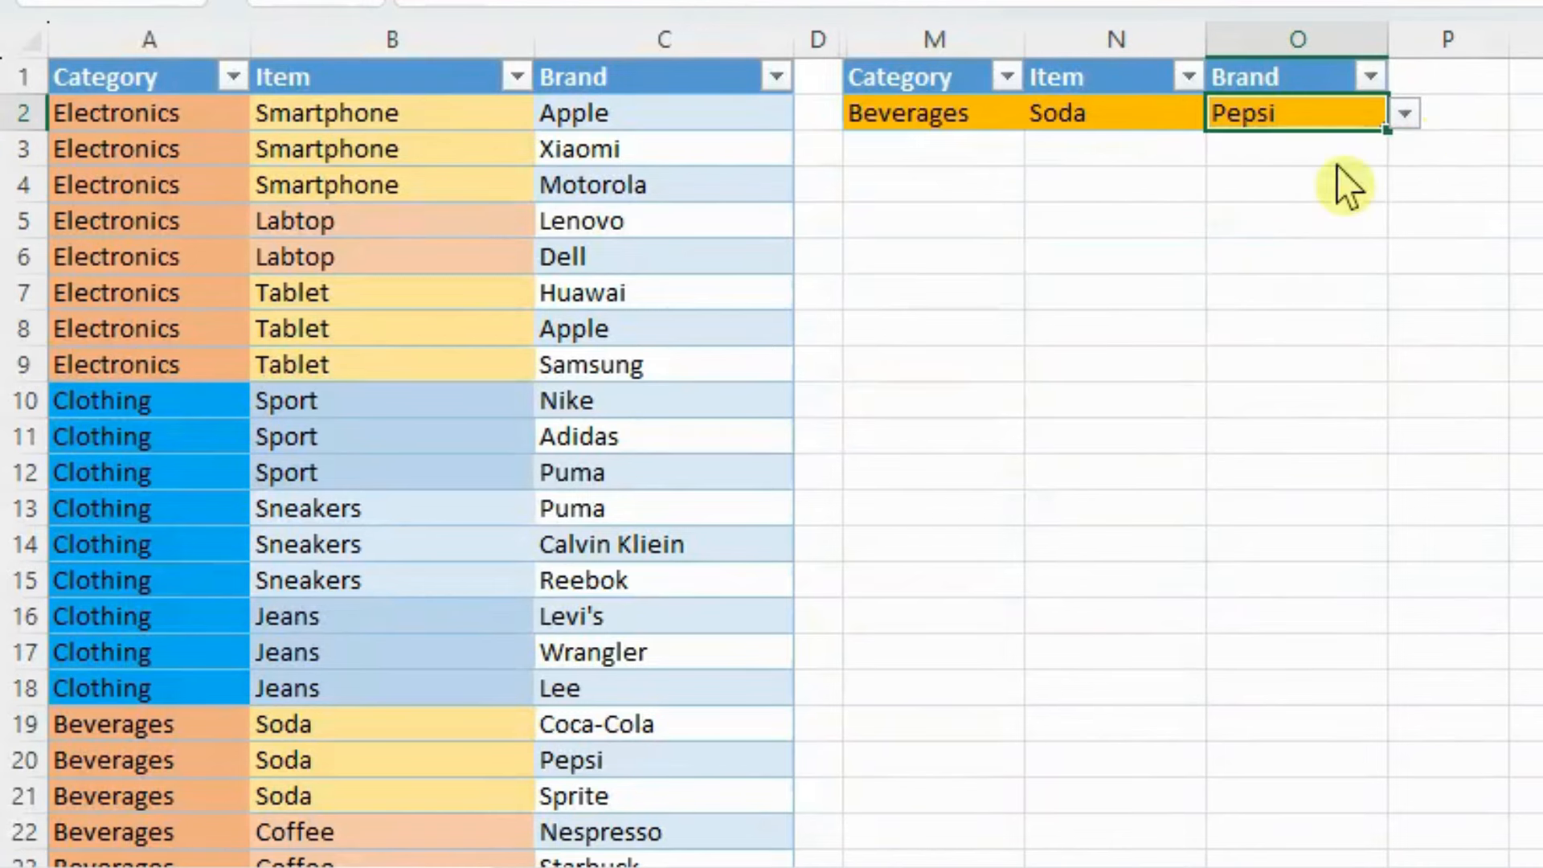
pyautogui.click(1256, 235)
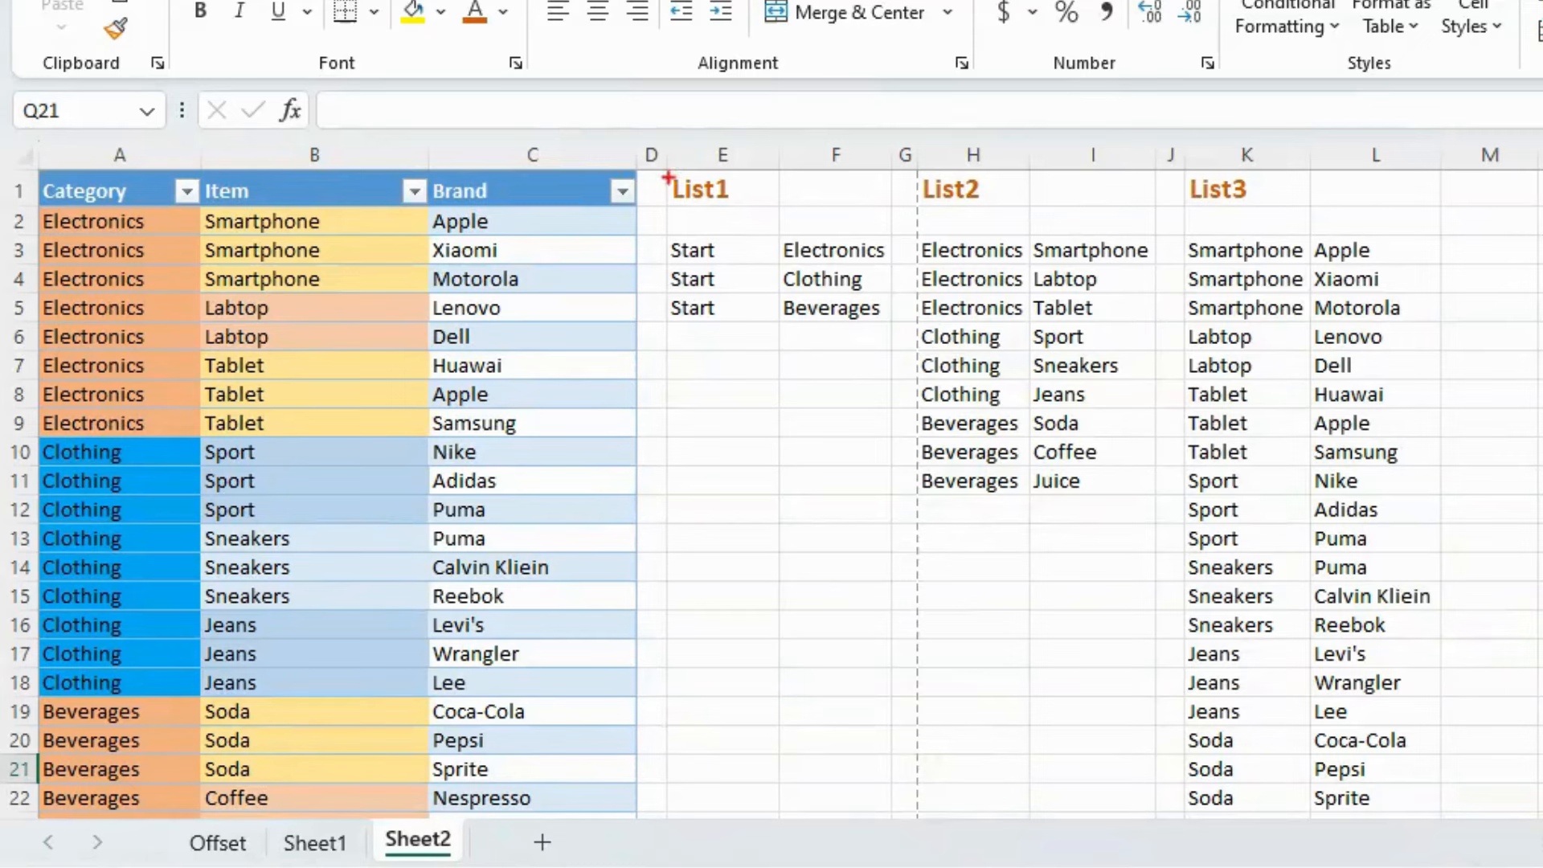
pyautogui.moveTo(649, 169)
pyautogui.mouseDown()
pyautogui.moveTo(737, 284)
pyautogui.moveTo(896, 345)
pyautogui.mouseUp()
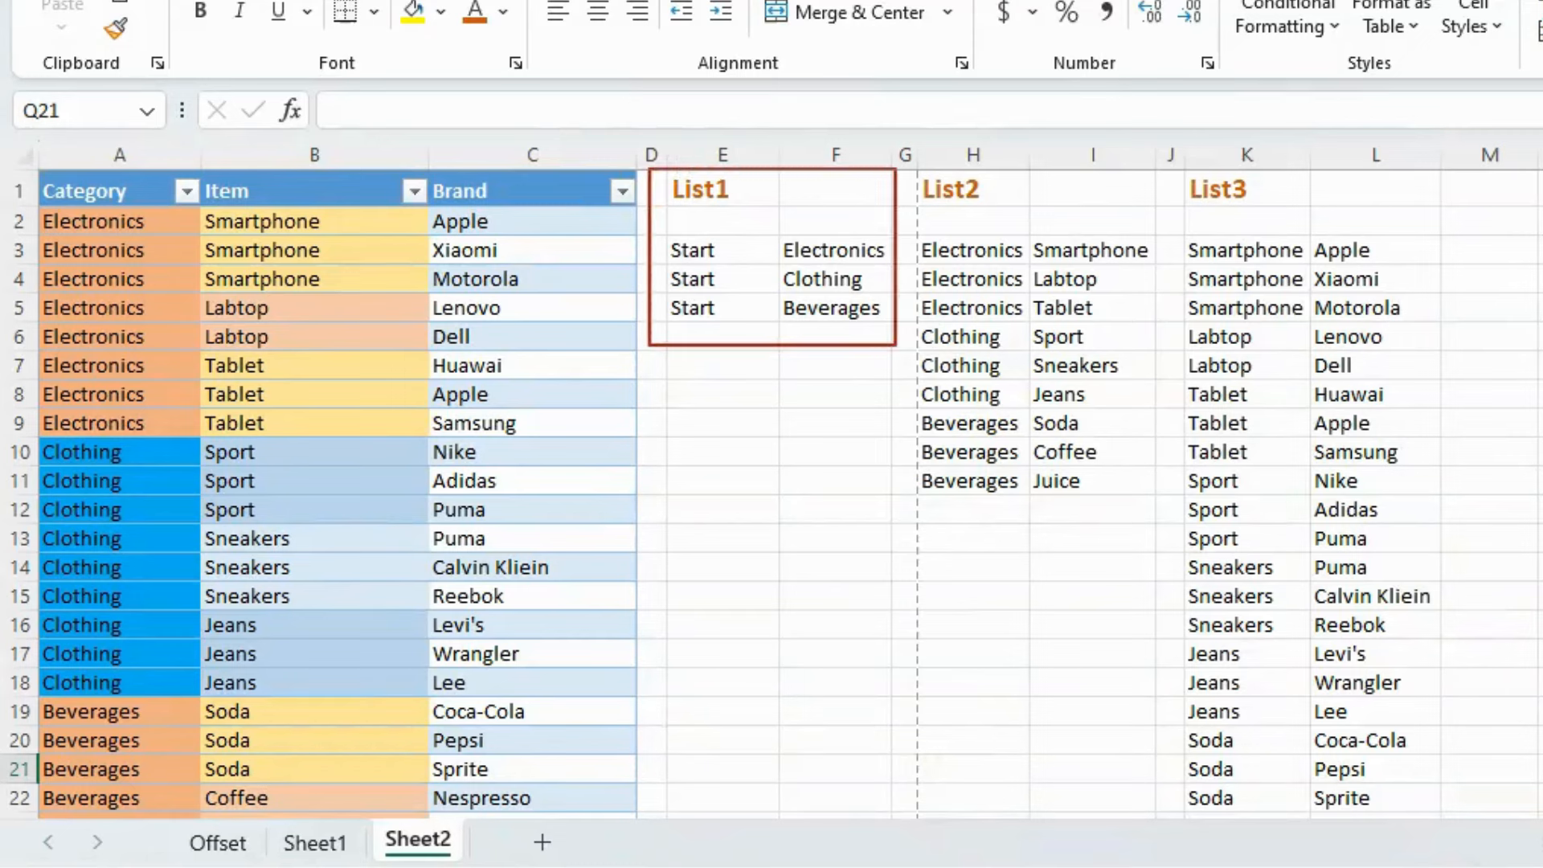
pyautogui.moveTo(909, 157)
pyautogui.mouseDown()
pyautogui.moveTo(1017, 413)
pyautogui.moveTo(1155, 513)
pyautogui.mouseUp()
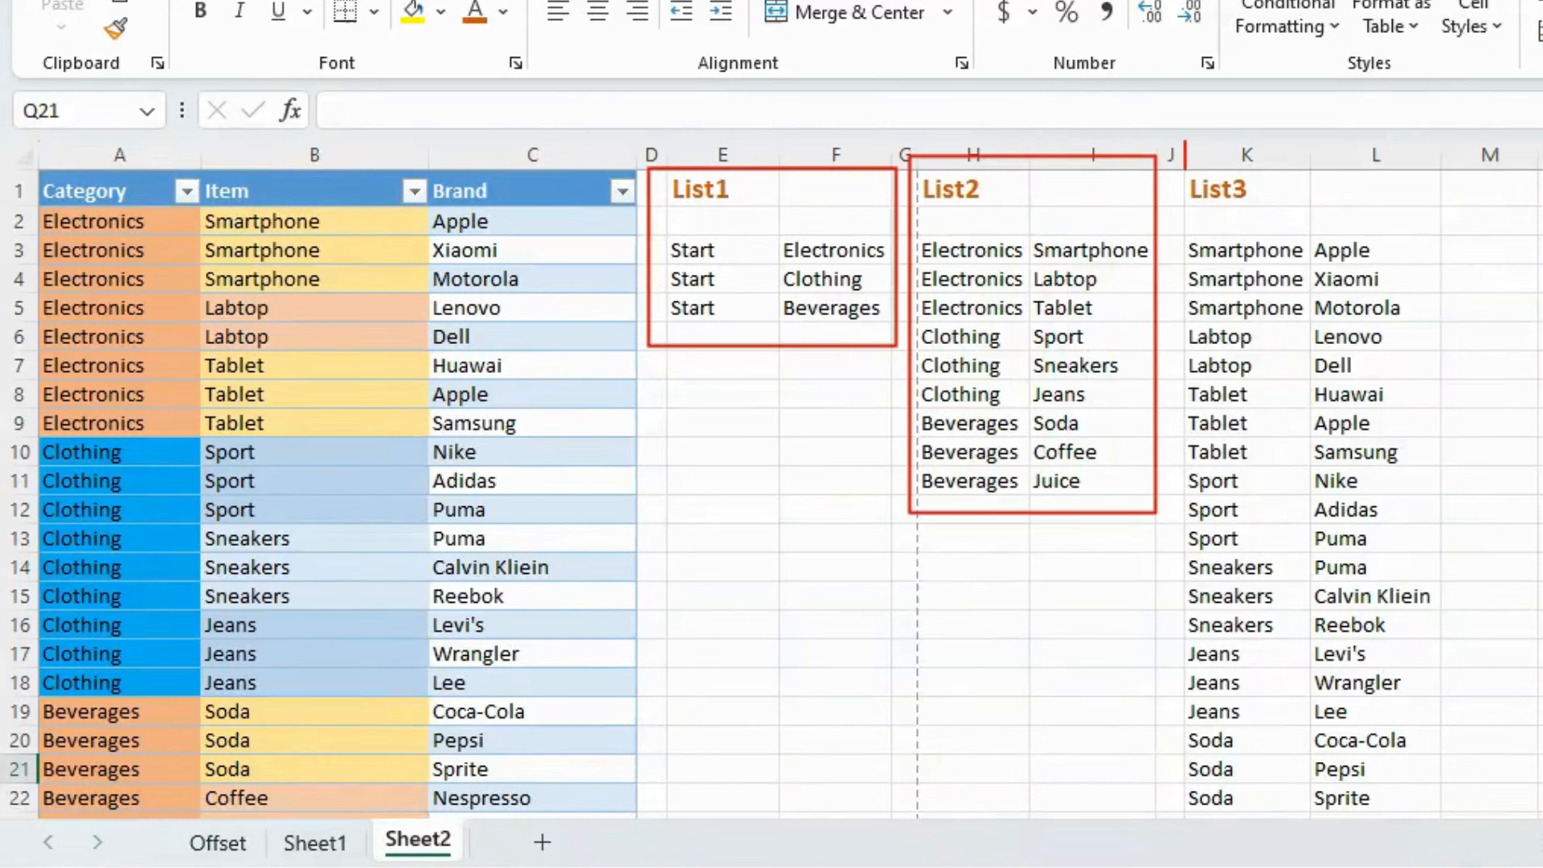
pyautogui.moveTo(1183, 141)
pyautogui.mouseDown()
pyautogui.moveTo(1340, 610)
pyautogui.moveTo(1456, 711)
pyautogui.mouseUp()
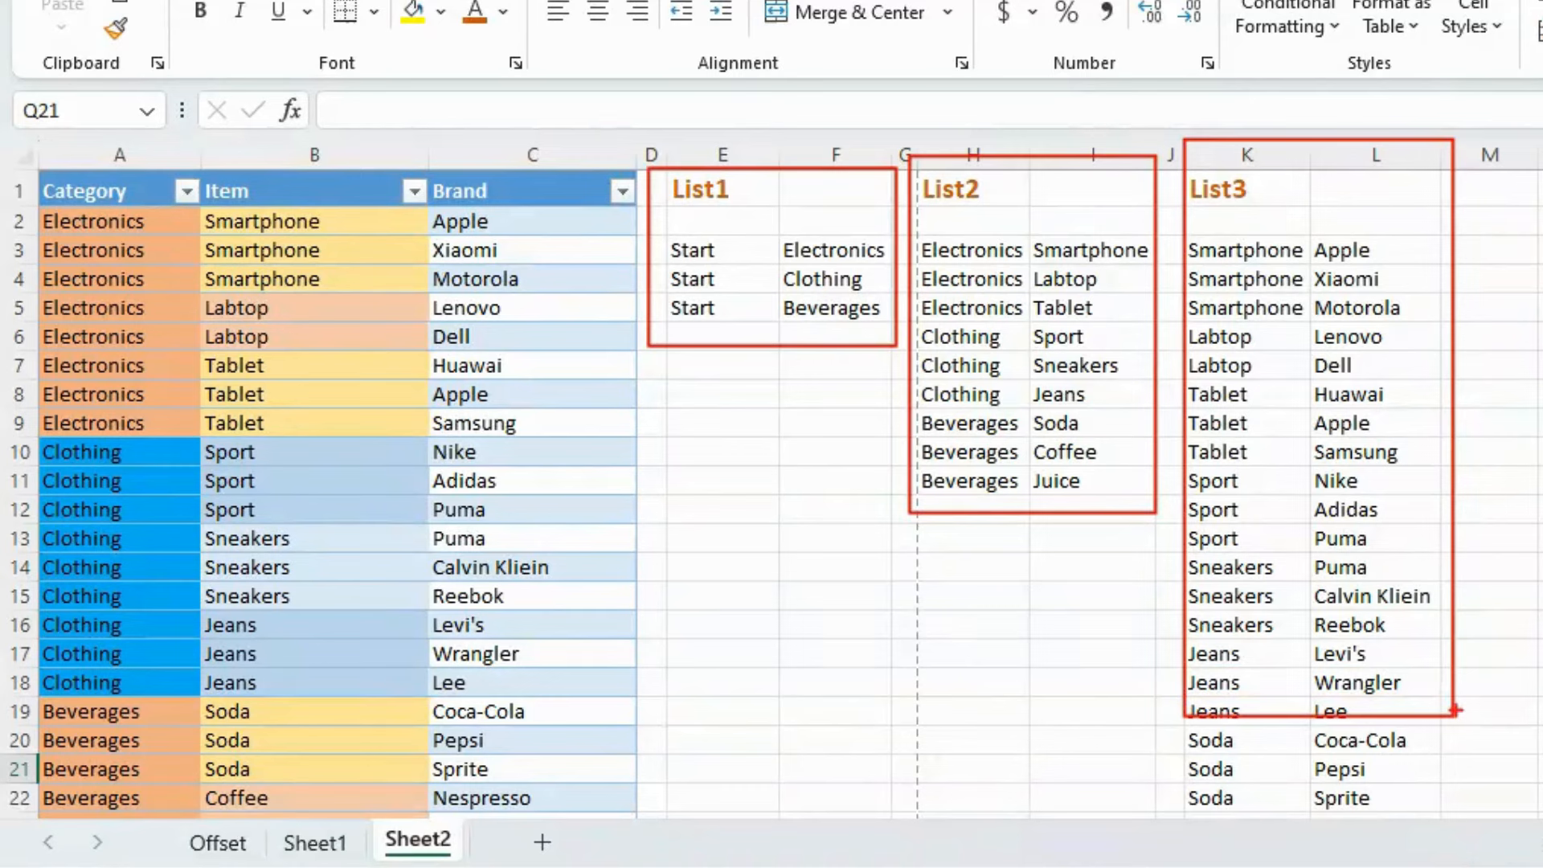
pyautogui.press('Escape')
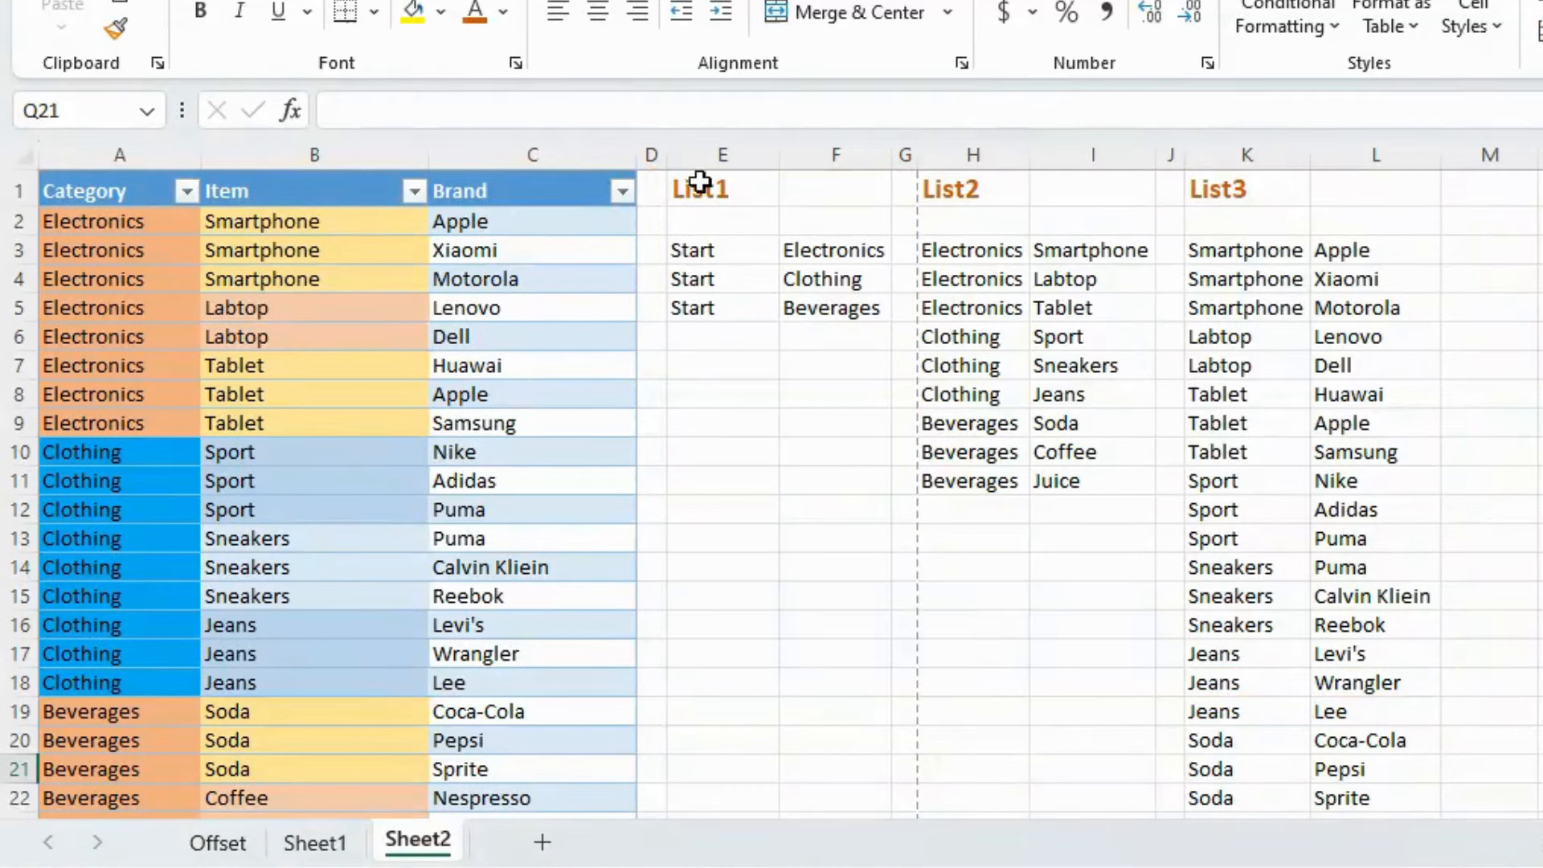
pyautogui.hotkey('ctrl', '2')
pyautogui.moveTo(666, 176); pyautogui.dragTo(891, 361)
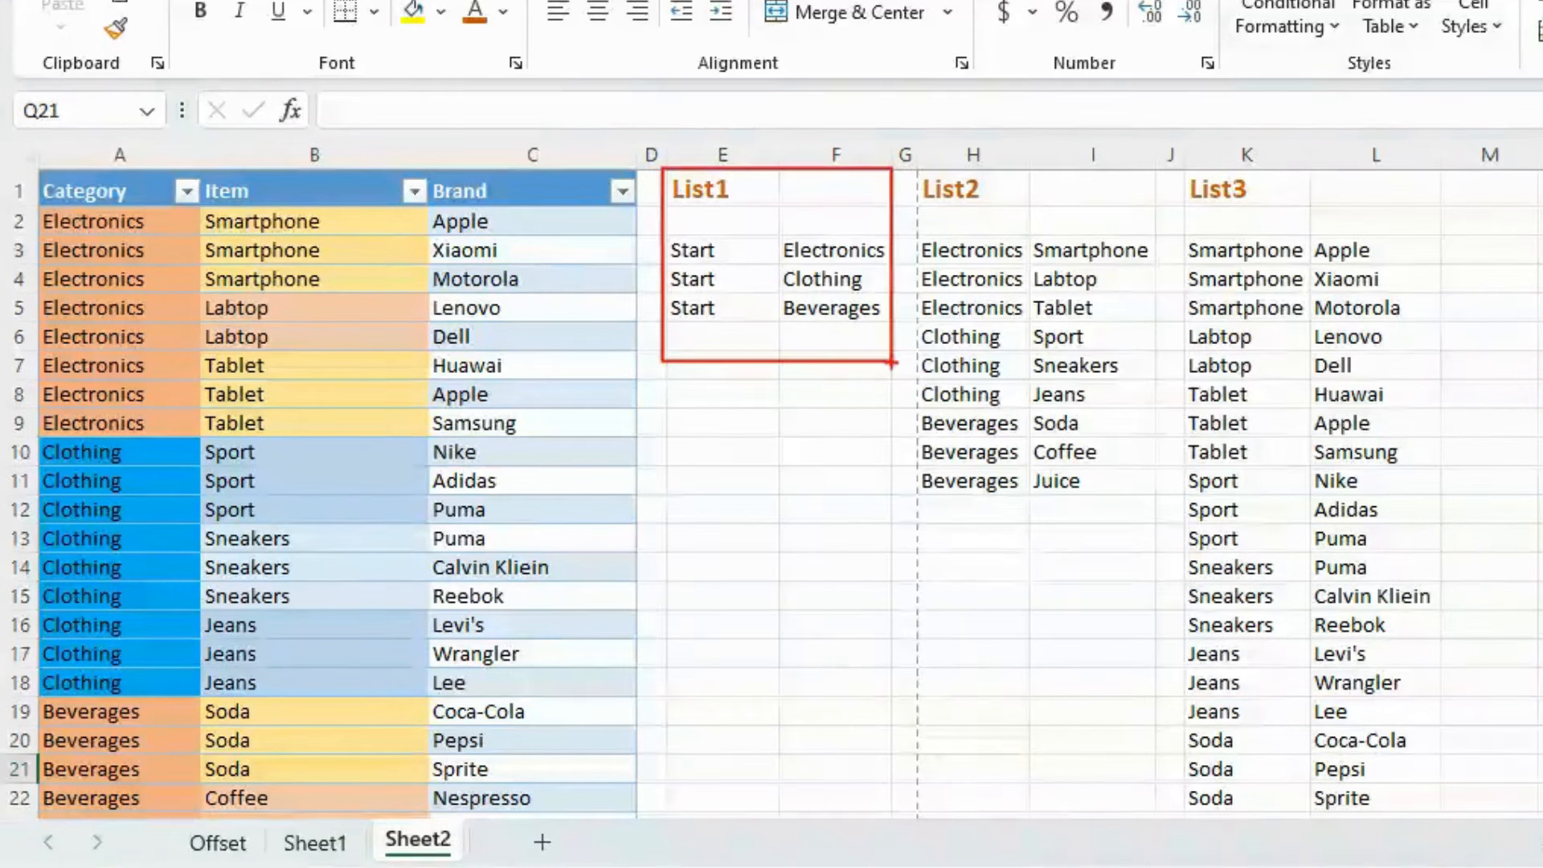
pyautogui.moveTo(34, 161)
pyautogui.mouseDown()
pyautogui.moveTo(205, 579)
pyautogui.moveTo(203, 717)
pyautogui.moveTo(34, 733)
pyautogui.mouseUp()
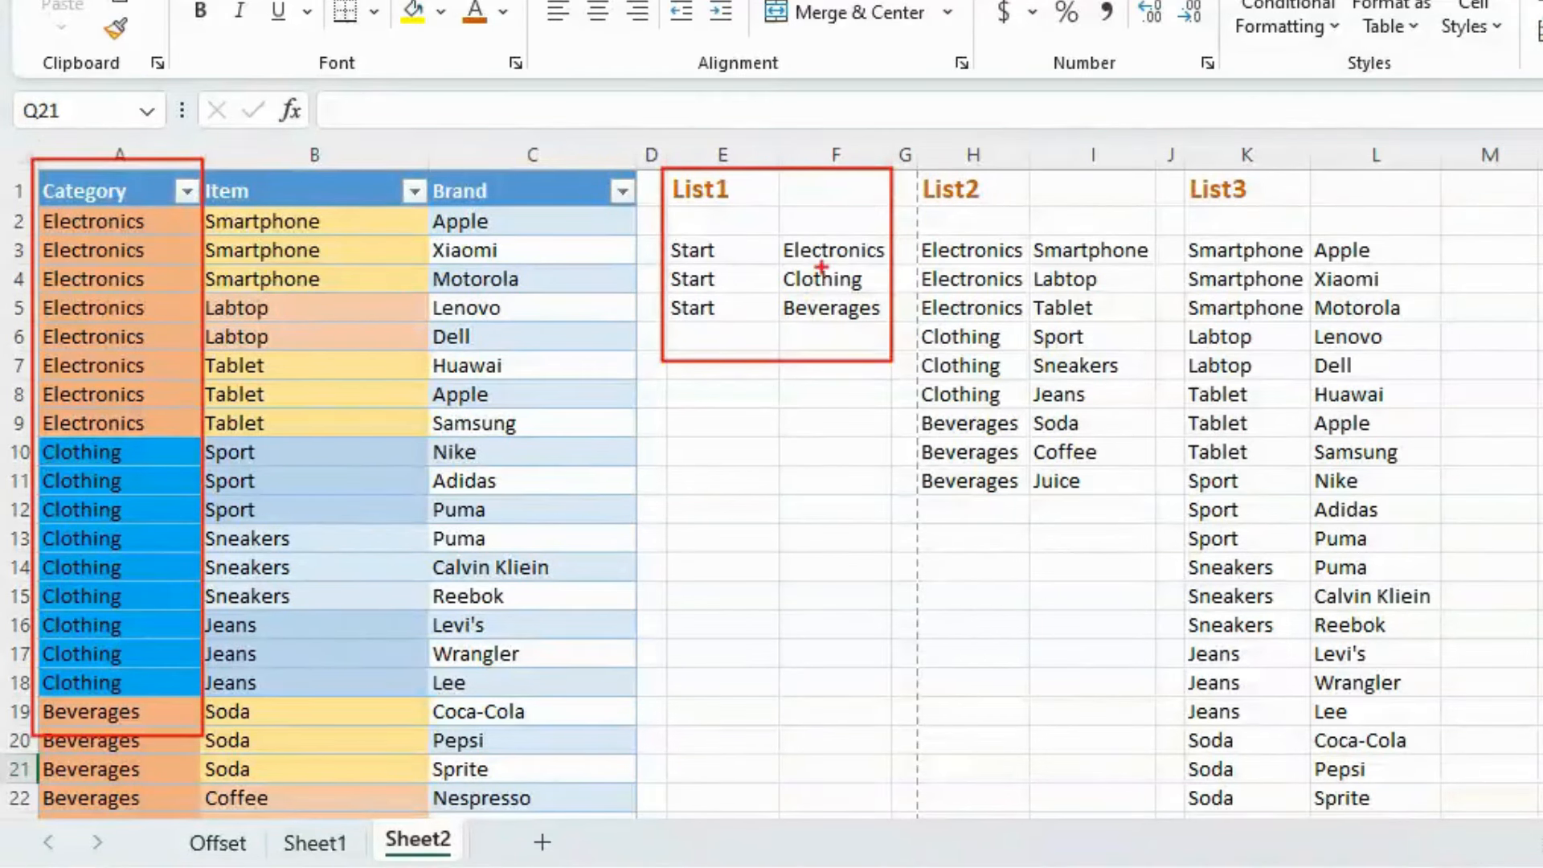
pyautogui.moveTo(765, 261)
pyautogui.mouseDown()
pyautogui.moveTo(781, 239)
pyautogui.moveTo(784, 264)
pyautogui.mouseUp()
pyautogui.moveTo(768, 317); pyautogui.dragTo(784, 302)
pyautogui.press('Escape')
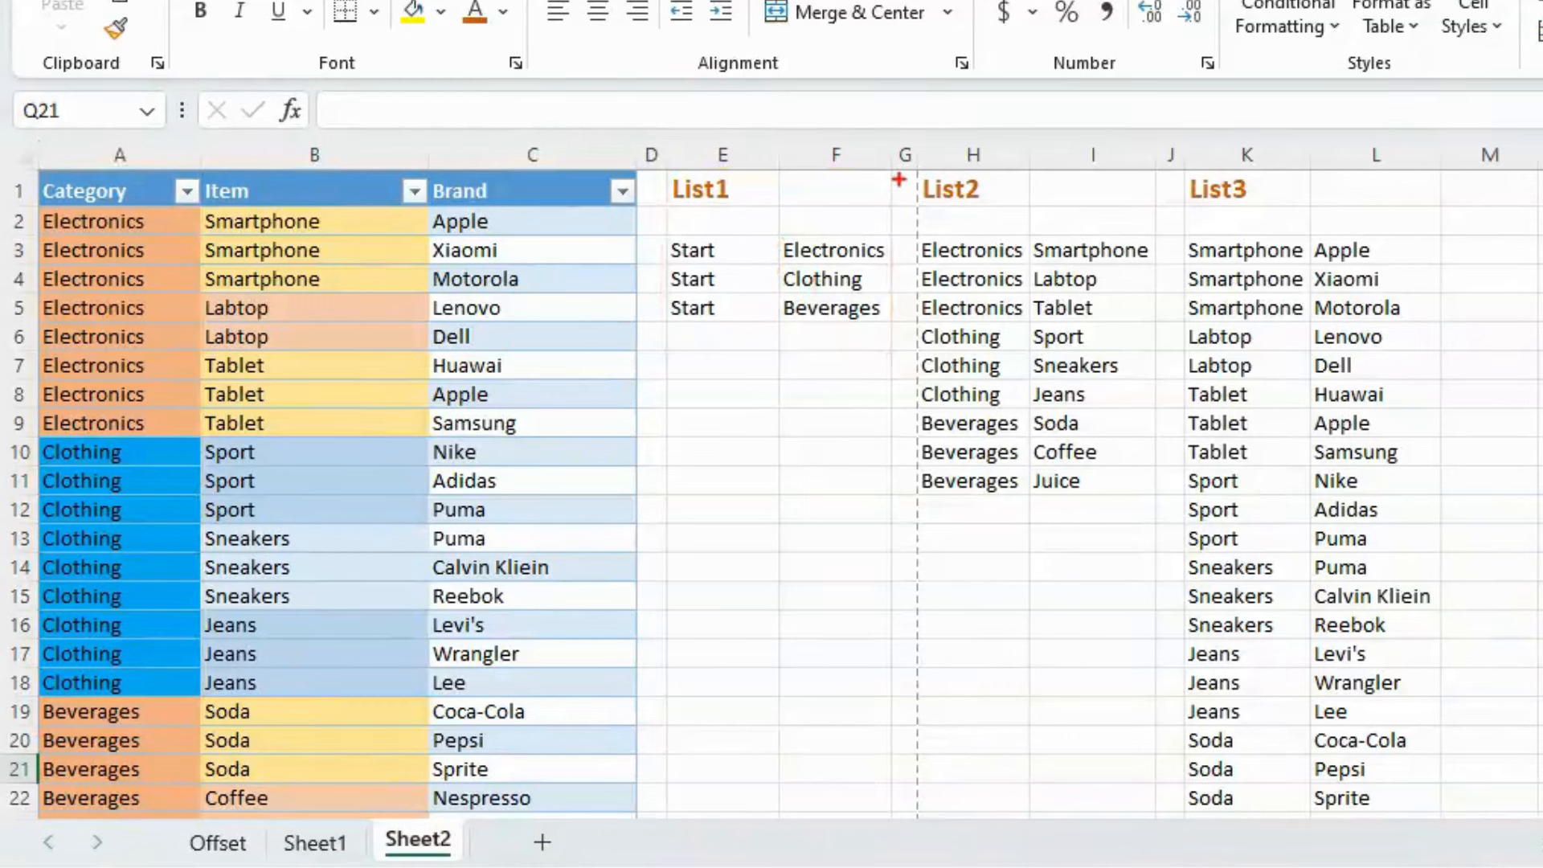
pyautogui.moveTo(904, 172)
pyautogui.mouseDown()
pyautogui.moveTo(908, 248)
pyautogui.moveTo(1090, 528)
pyautogui.moveTo(1166, 507)
pyautogui.mouseUp()
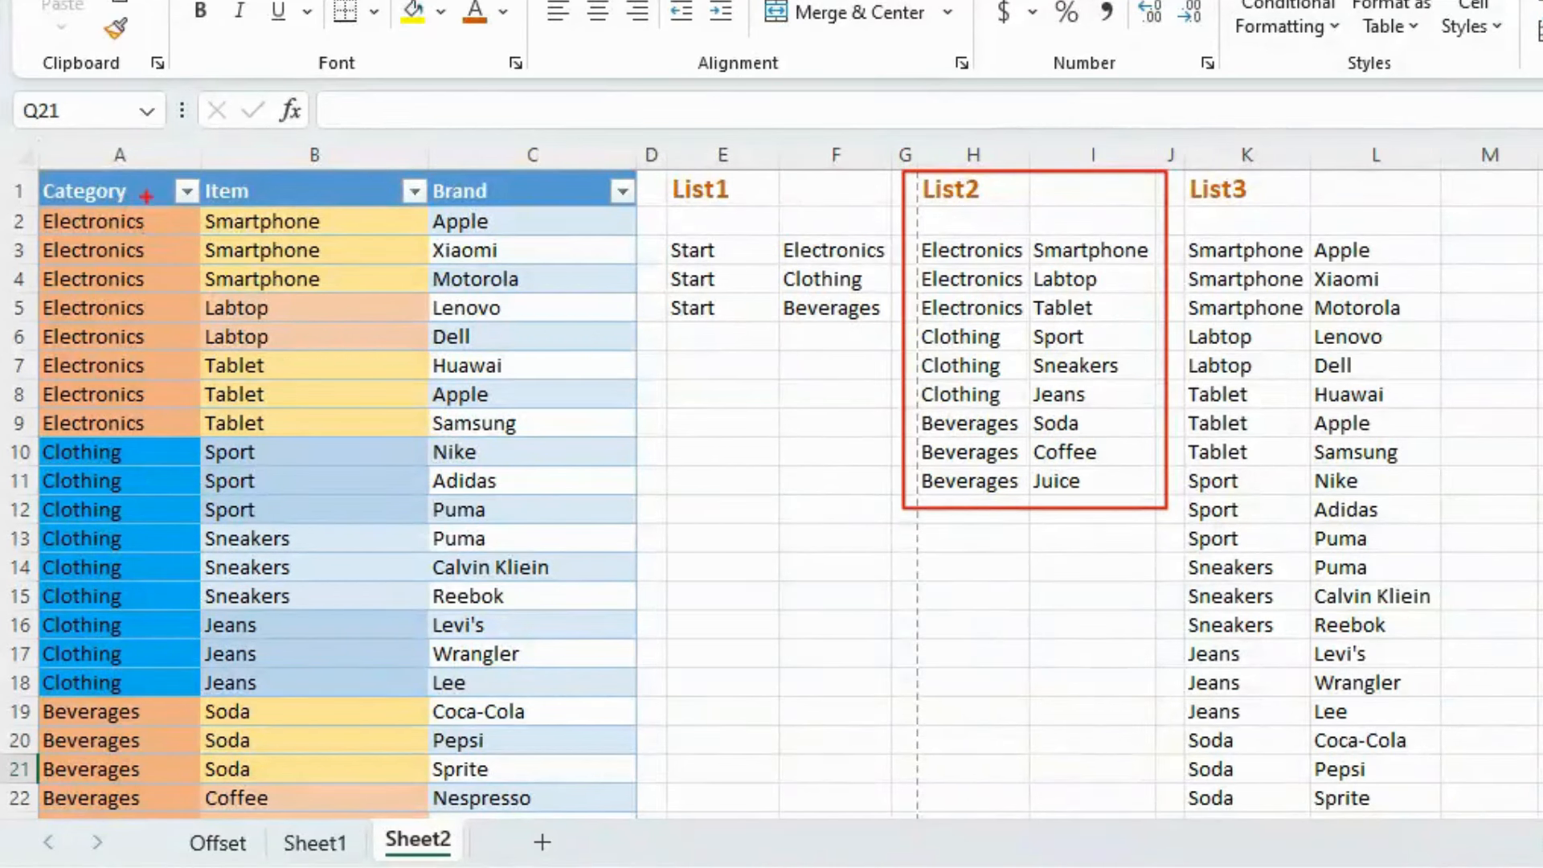
pyautogui.moveTo(150, 198)
pyautogui.mouseDown()
pyautogui.moveTo(183, 166)
pyautogui.moveTo(274, 175)
pyautogui.mouseUp()
pyautogui.moveTo(36, 205); pyautogui.dragTo(37, 308)
pyautogui.moveTo(325, 308); pyautogui.dragTo(406, 291)
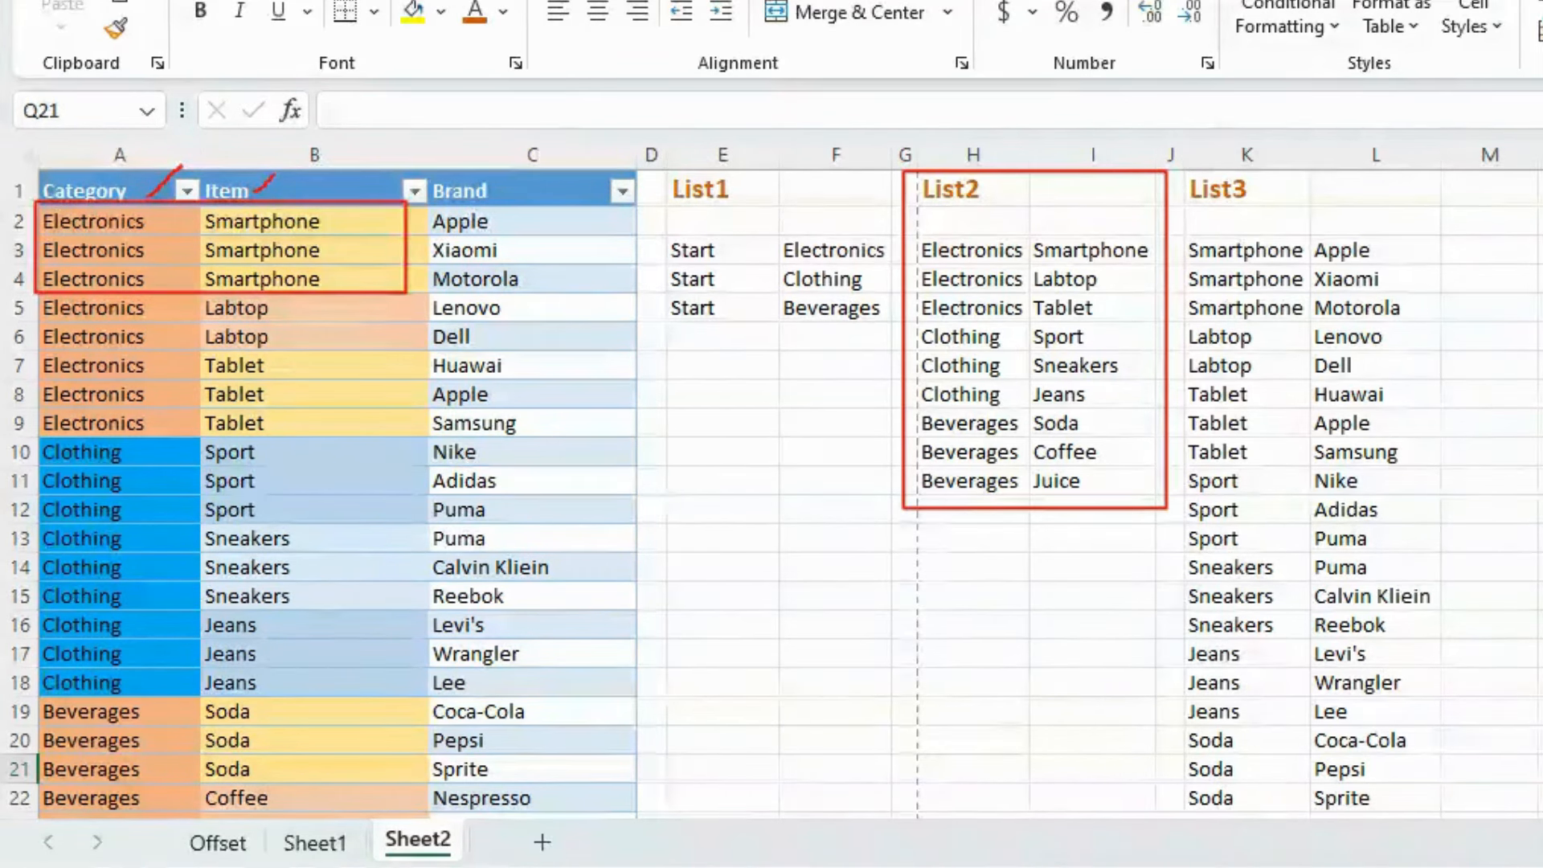
pyautogui.moveTo(908, 231); pyautogui.dragTo(1154, 266)
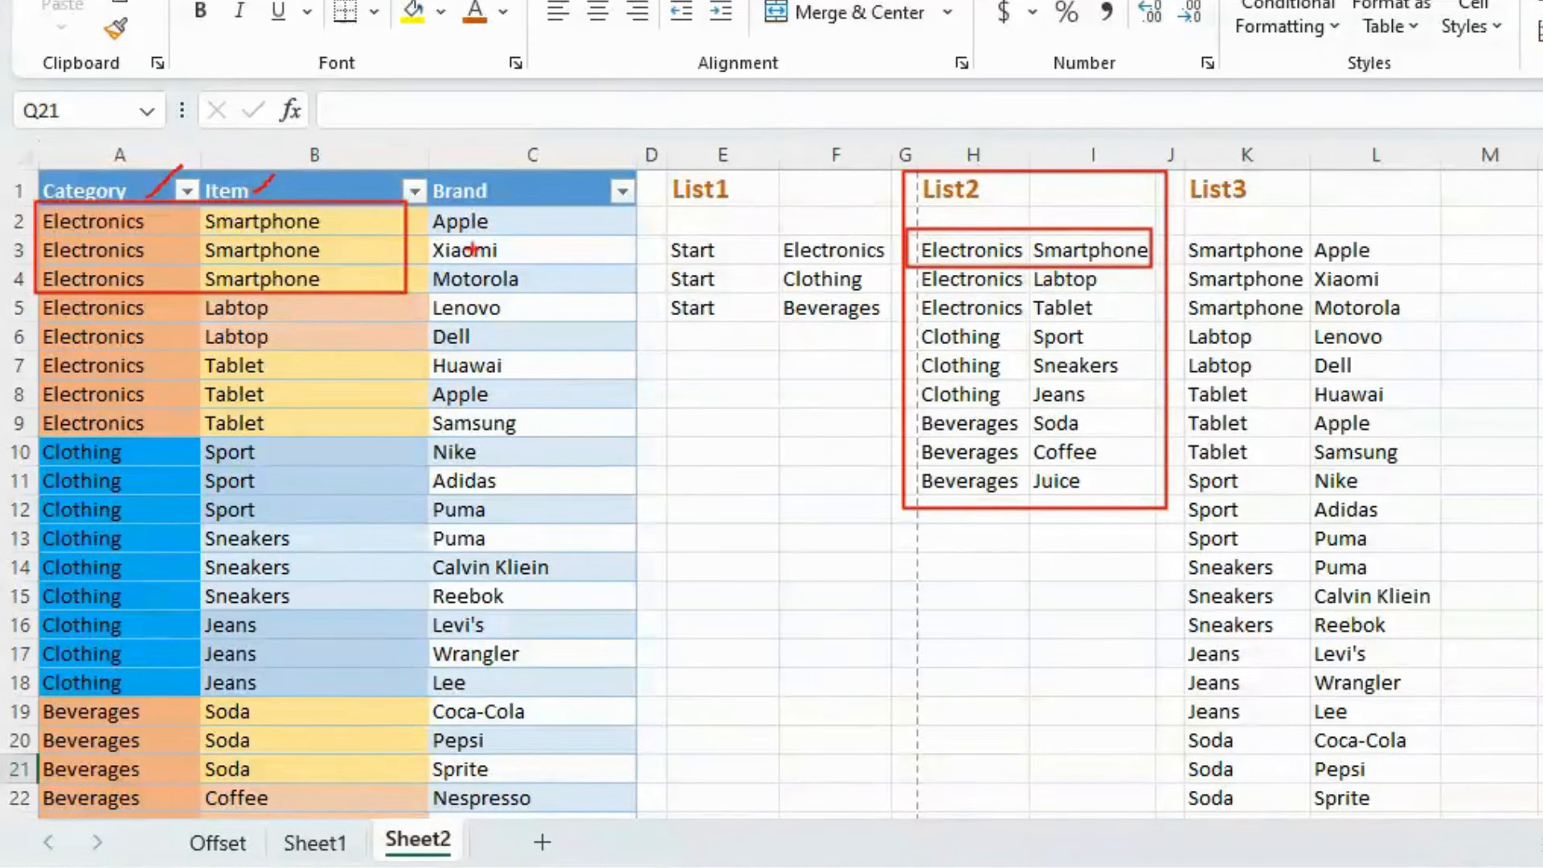
pyautogui.moveTo(417, 245); pyautogui.dragTo(912, 246)
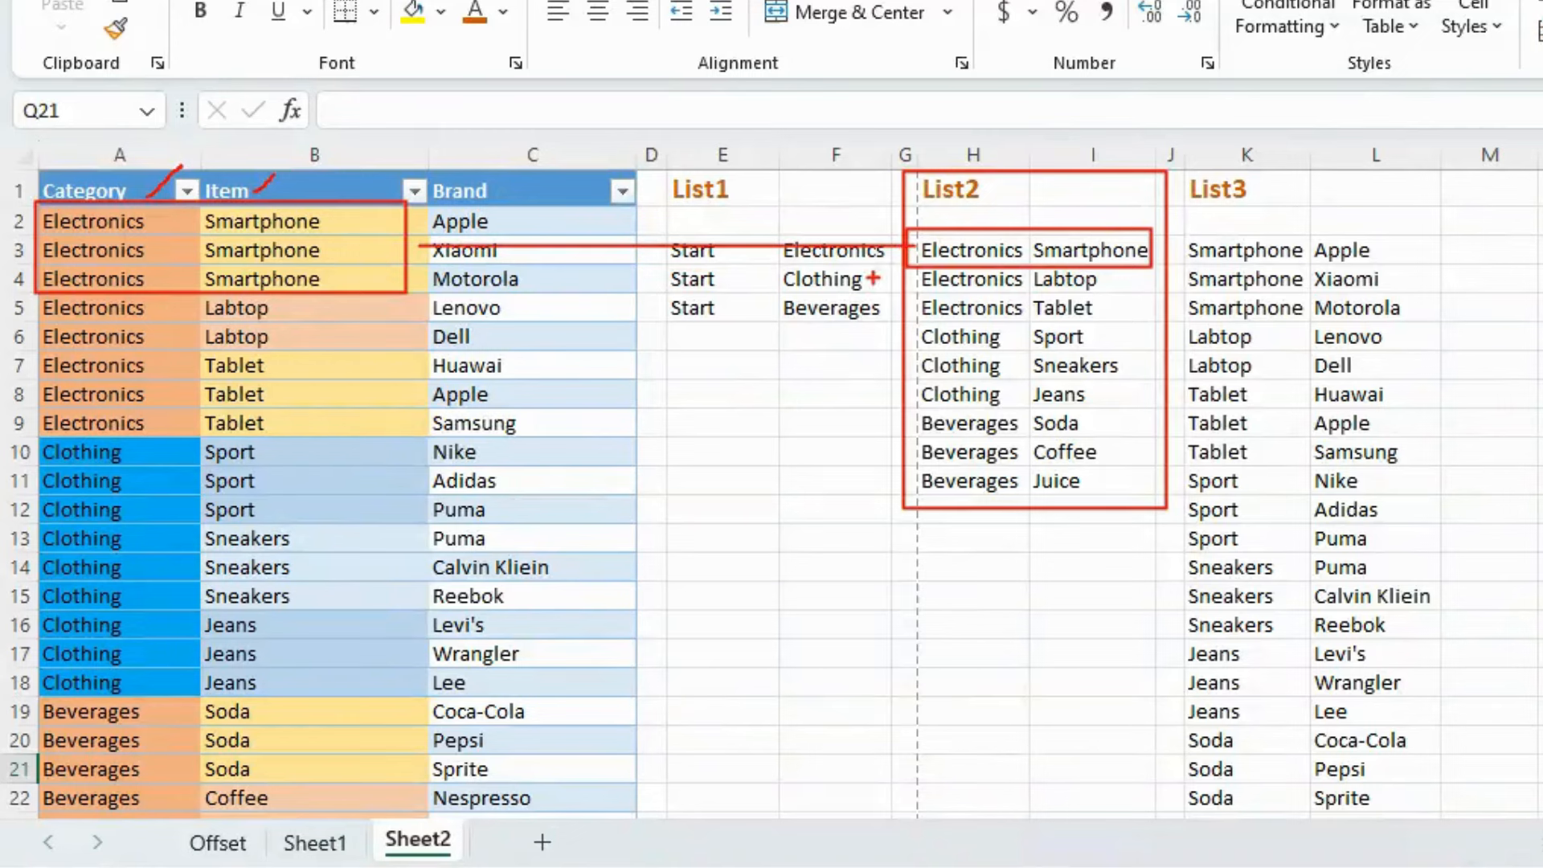
pyautogui.press('Escape')
pyautogui.hotkey('ctrl', '2')
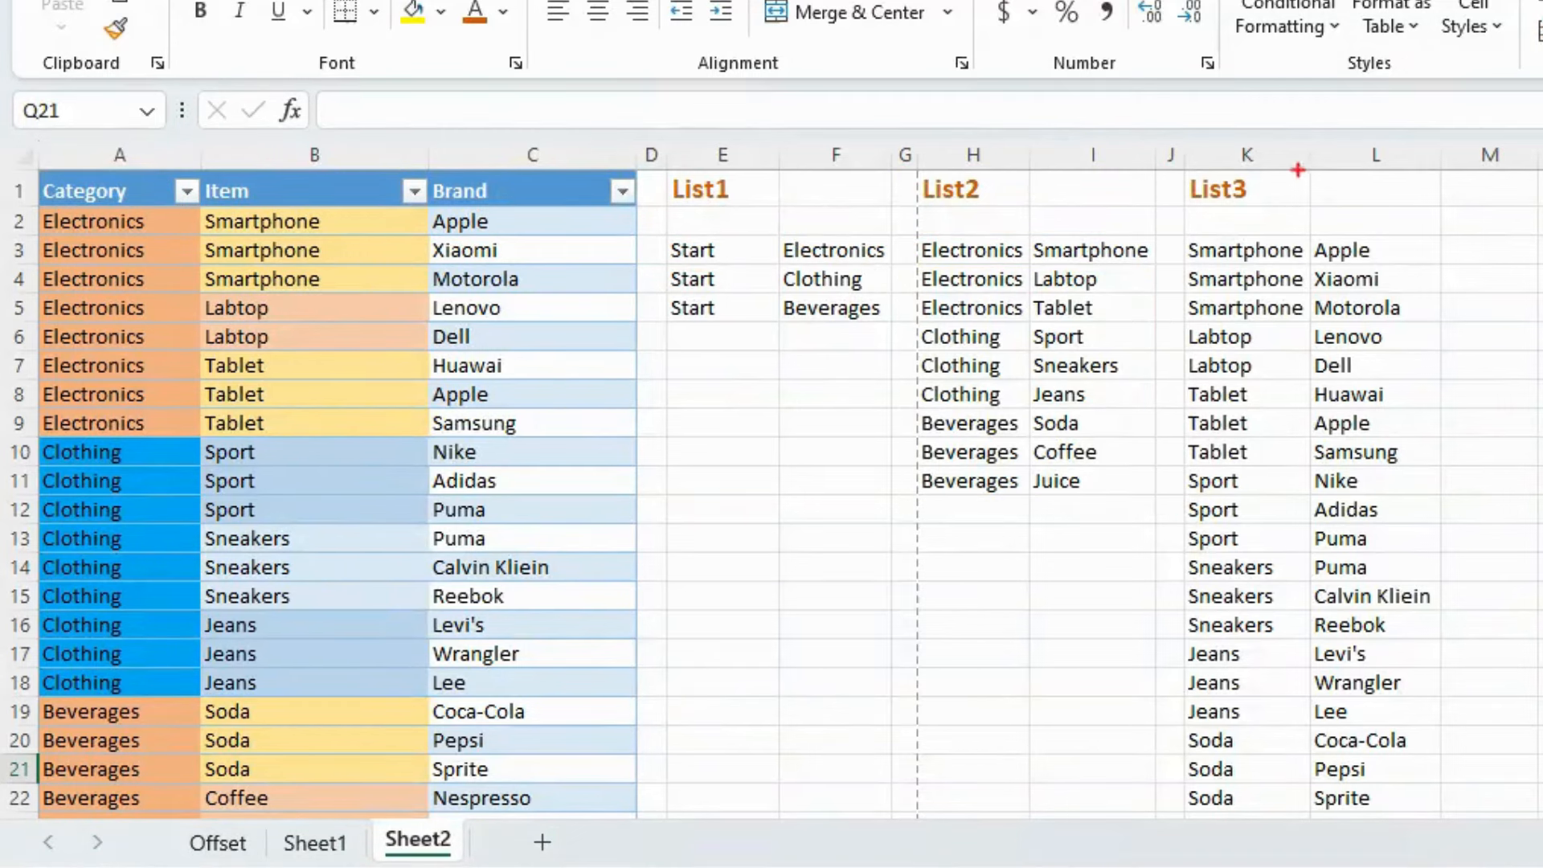
pyautogui.moveTo(1153, 141); pyautogui.dragTo(1488, 639)
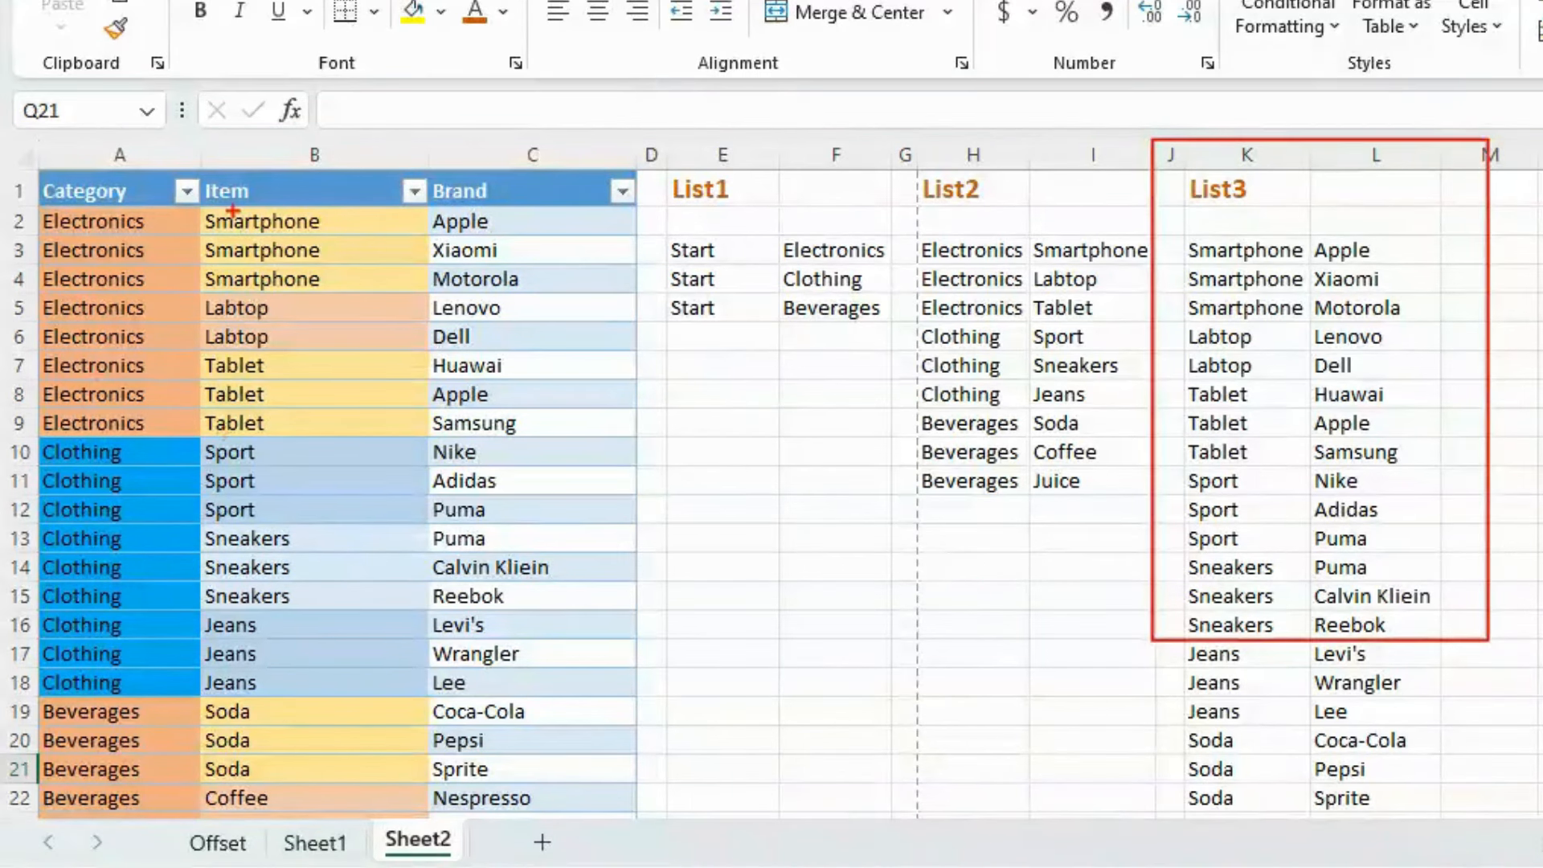
pyautogui.moveTo(181, 141)
pyautogui.mouseDown()
pyautogui.moveTo(417, 434)
pyautogui.moveTo(629, 604)
pyautogui.mouseUp()
pyautogui.press('Escape')
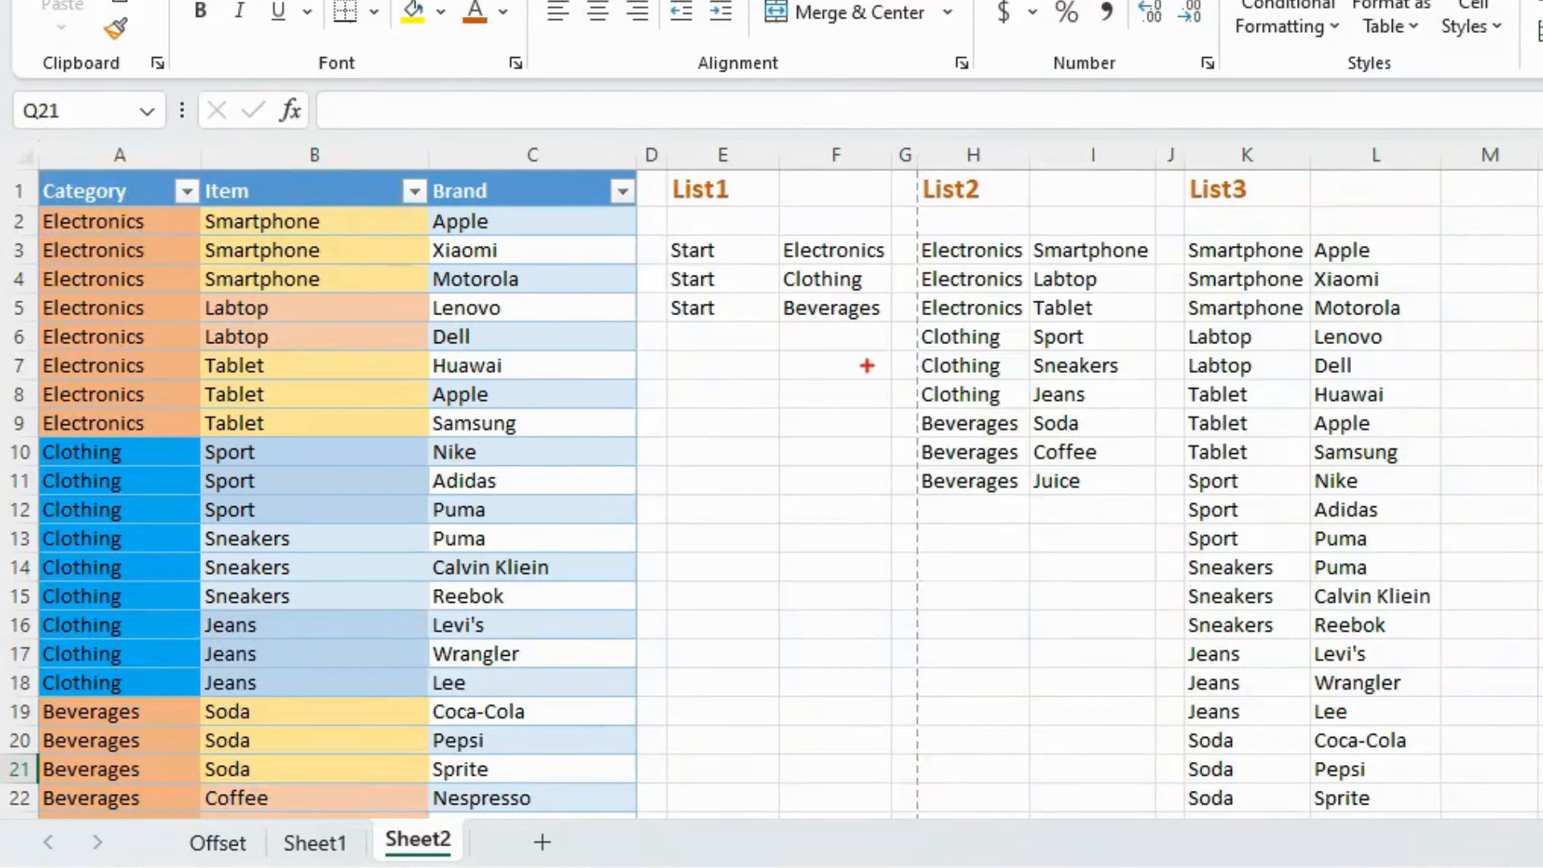
pyautogui.moveTo(672, 153)
pyautogui.mouseDown()
pyautogui.moveTo(869, 349)
pyautogui.moveTo(893, 350)
pyautogui.mouseUp()
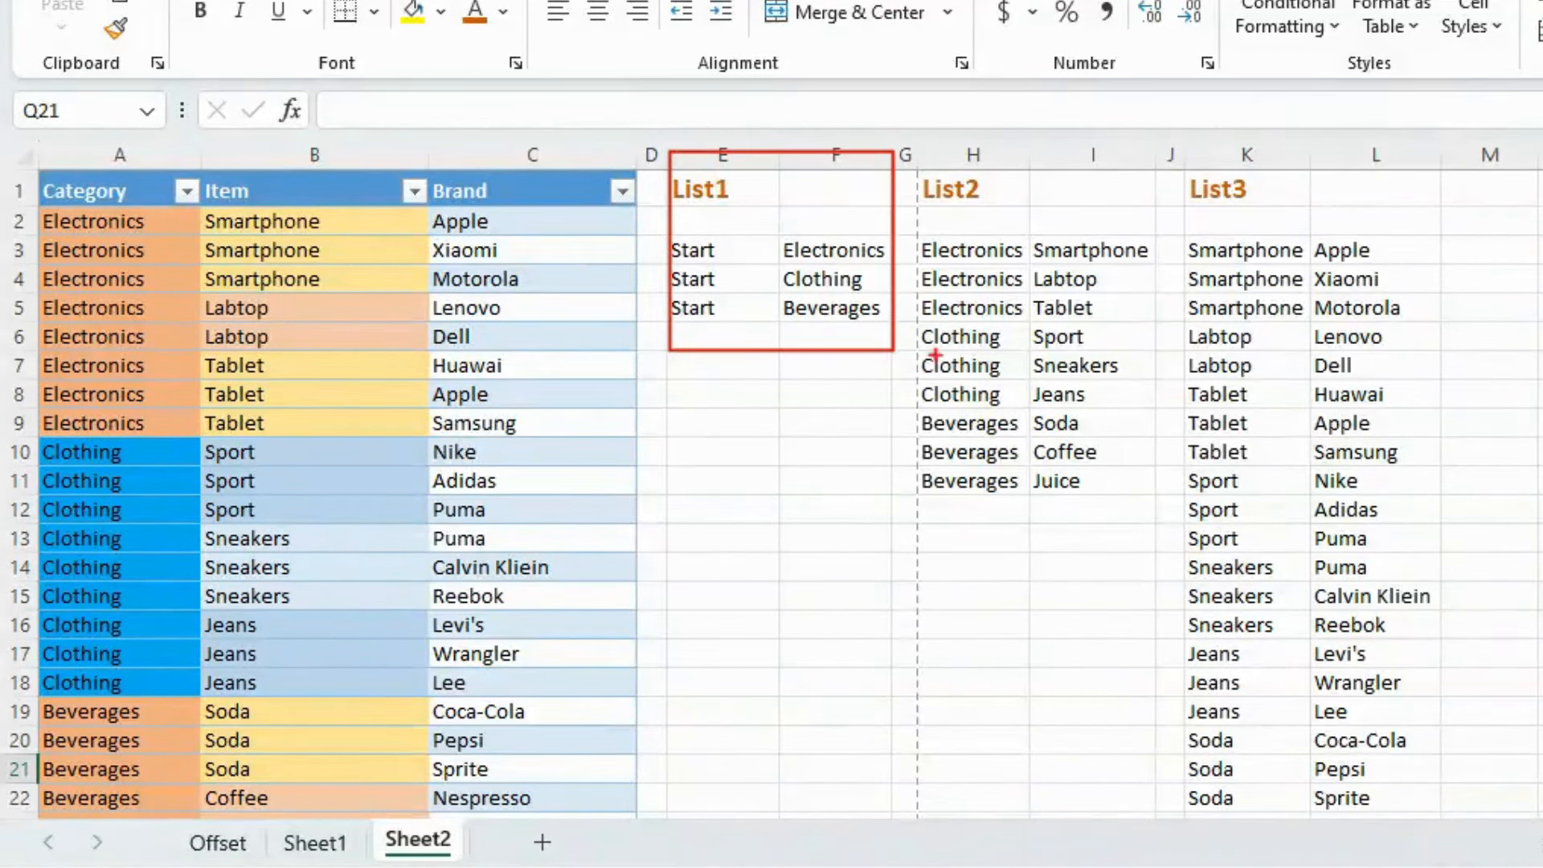
pyautogui.moveTo(912, 152)
pyautogui.mouseDown()
pyautogui.moveTo(971, 325)
pyautogui.moveTo(1135, 511)
pyautogui.mouseUp()
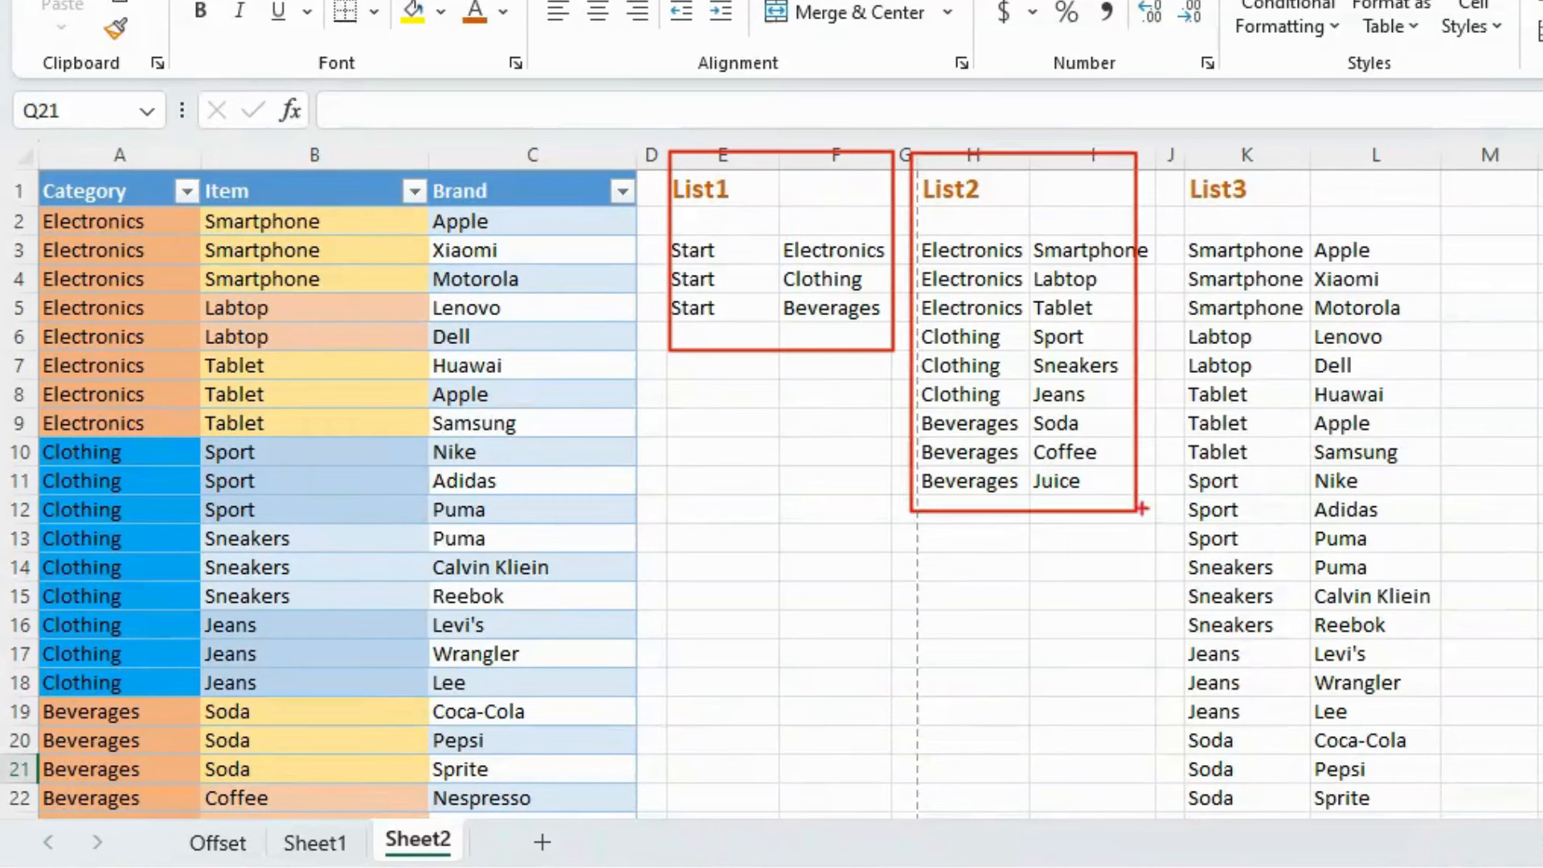
pyautogui.moveTo(1174, 154)
pyautogui.mouseDown()
pyautogui.moveTo(1338, 511)
pyautogui.moveTo(1436, 538)
pyautogui.mouseUp()
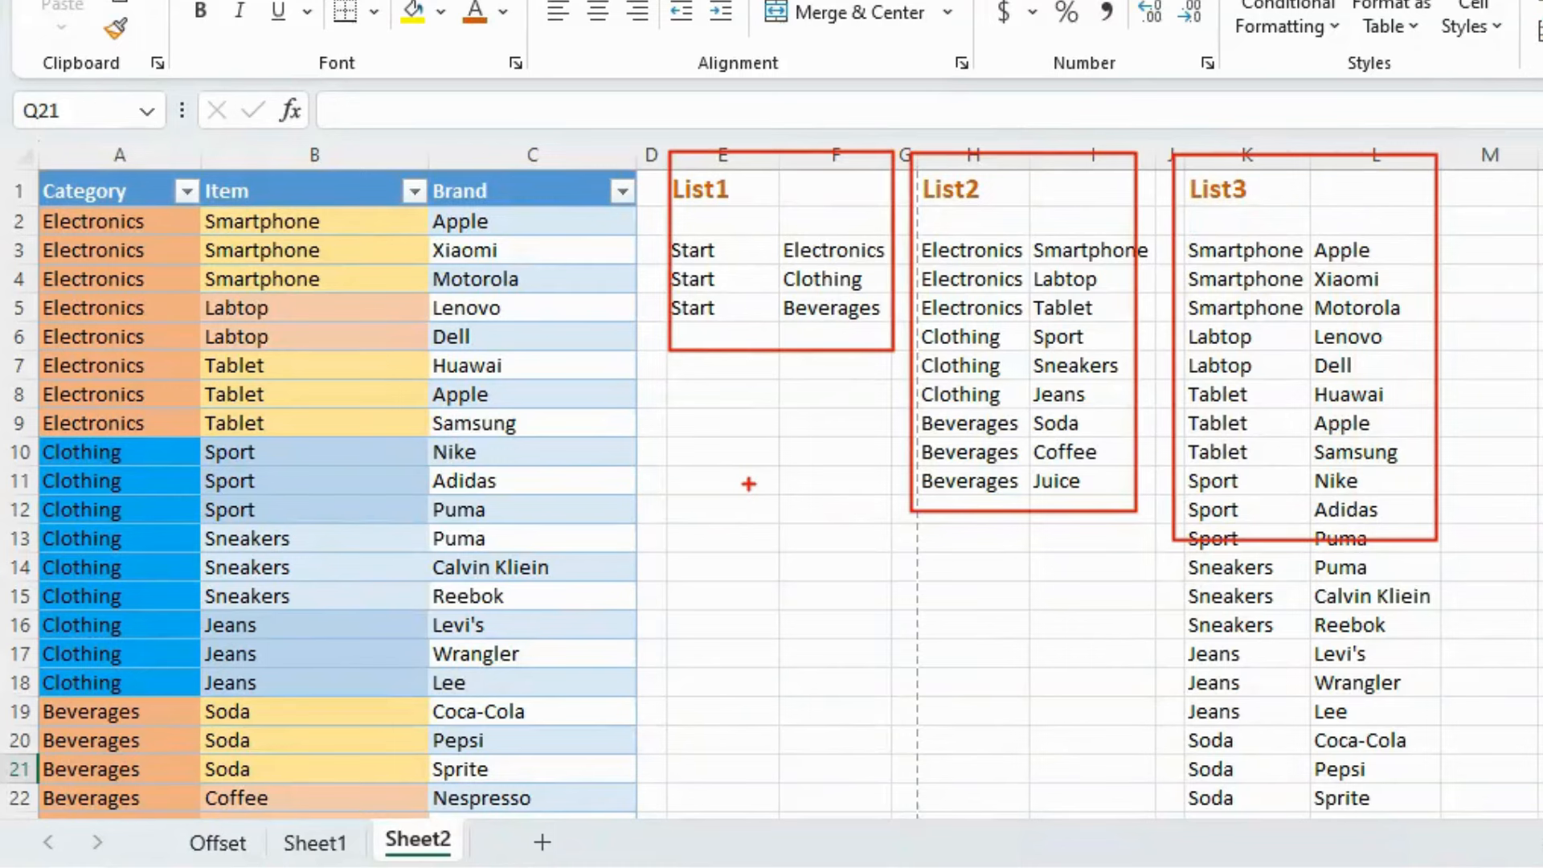
pyautogui.press('Escape')
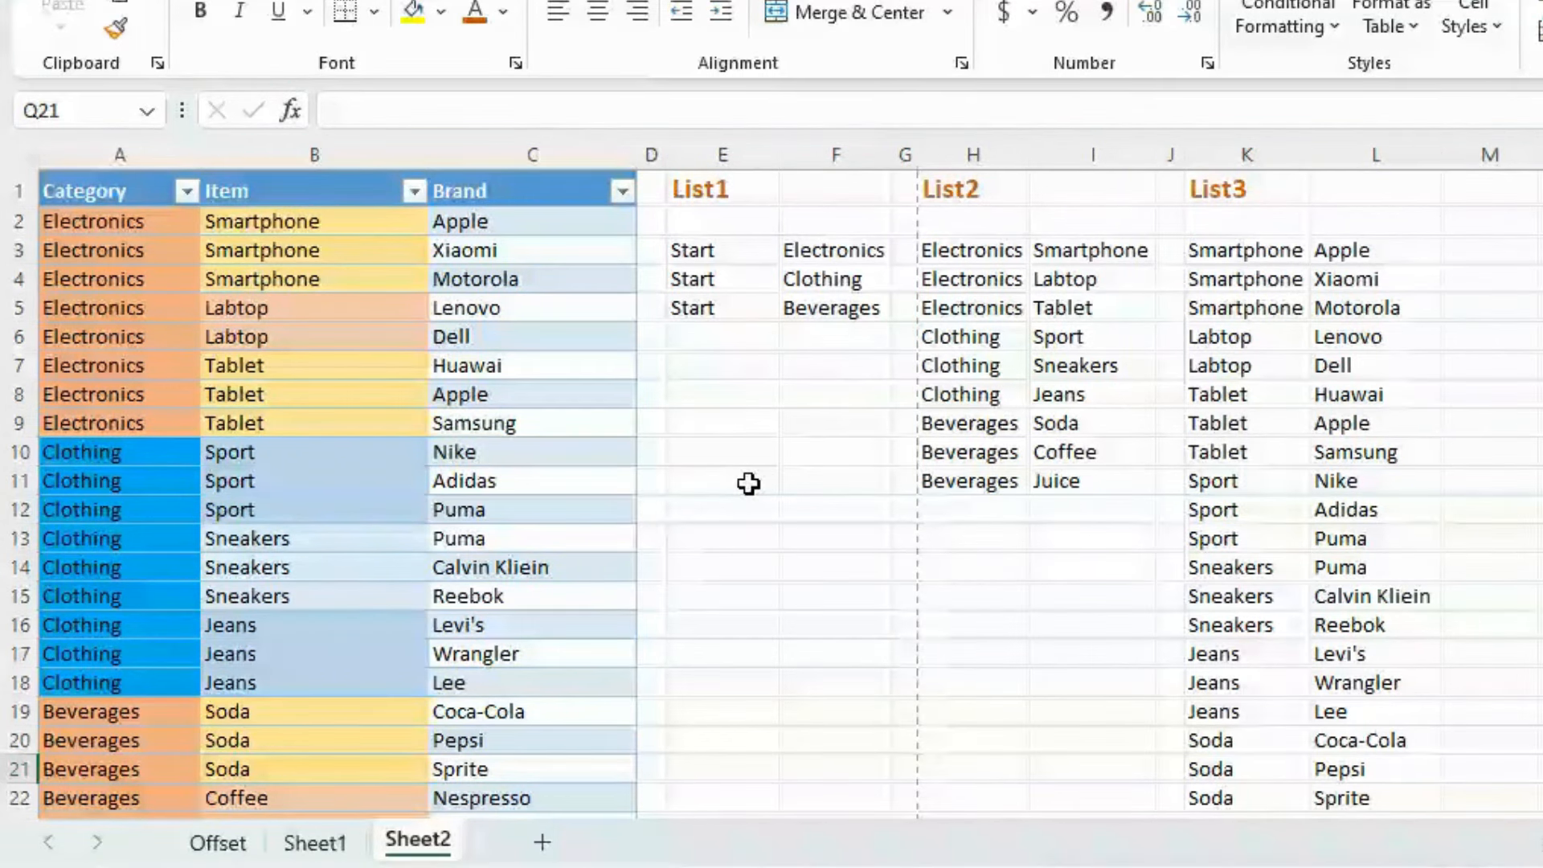
# - Load the Category, Item and Brand source table into the Power Query Editor as a new query
pyautogui.click(485, 456)
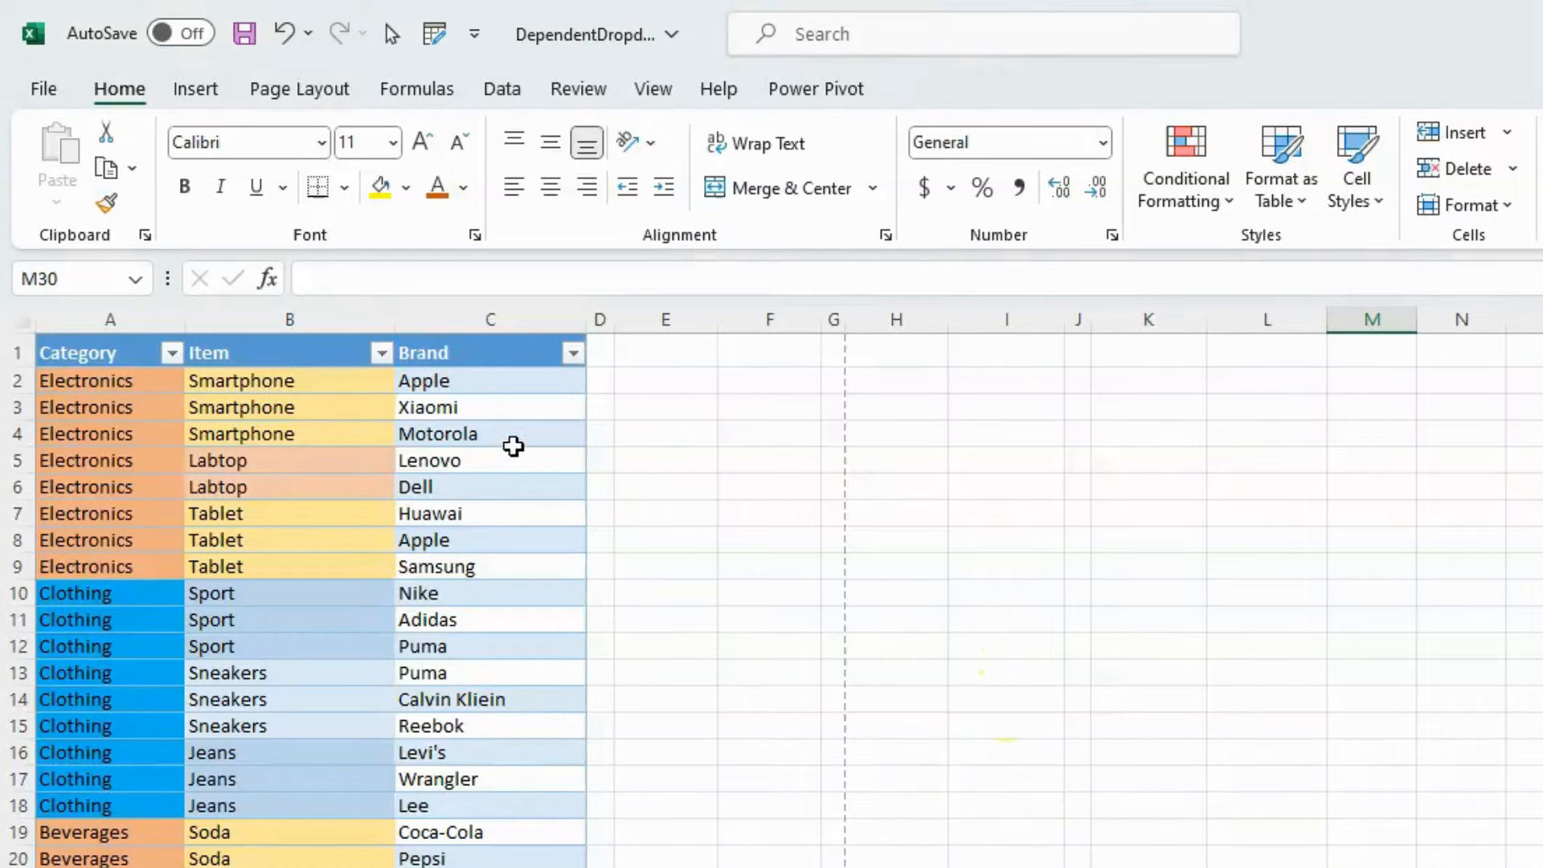
pyautogui.click(511, 441)
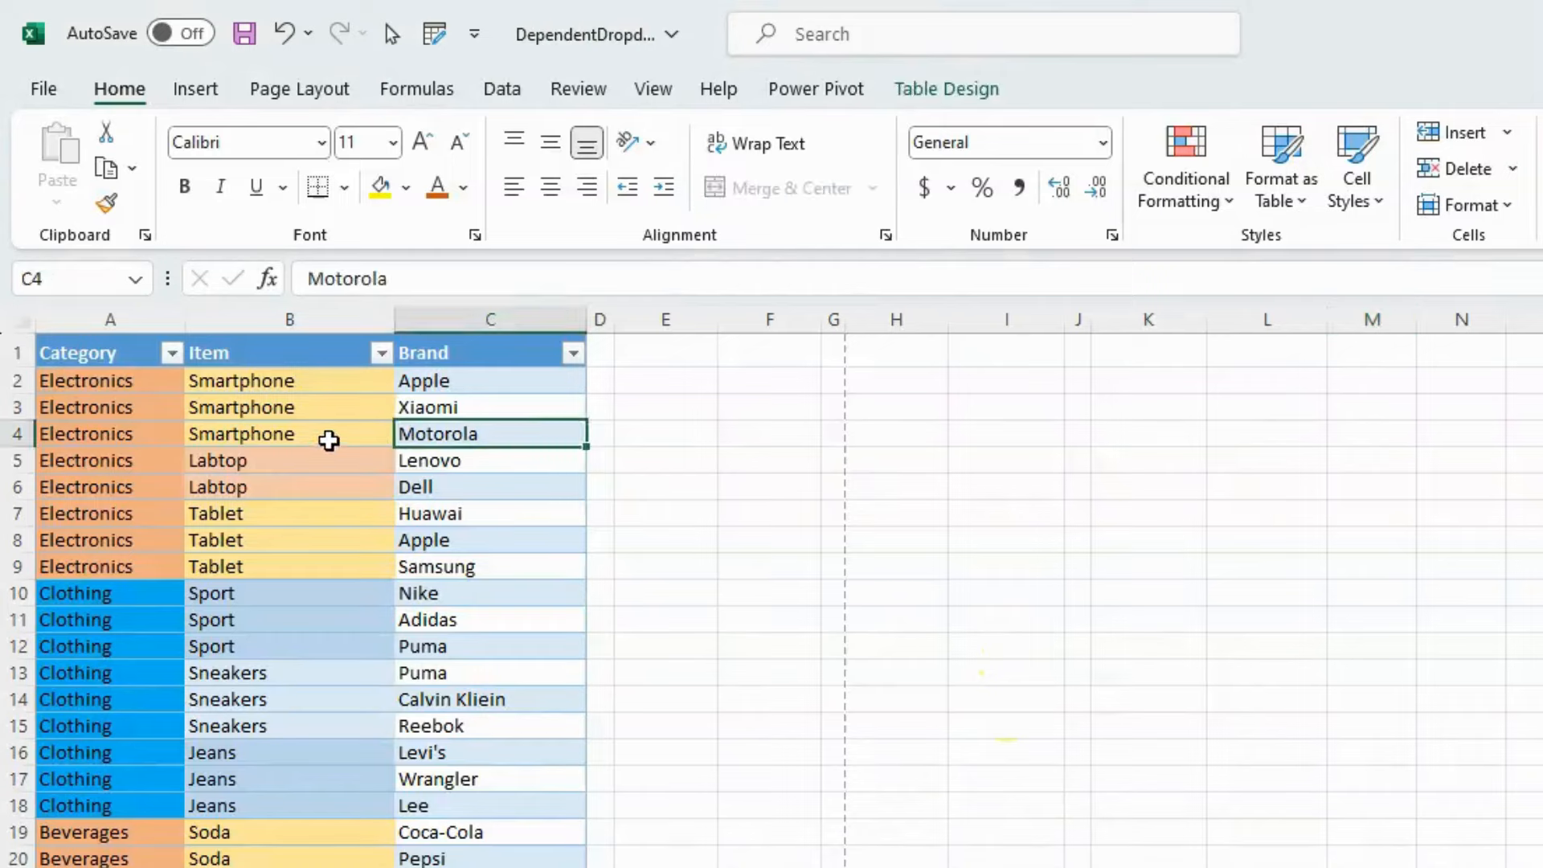
pyautogui.click(330, 437)
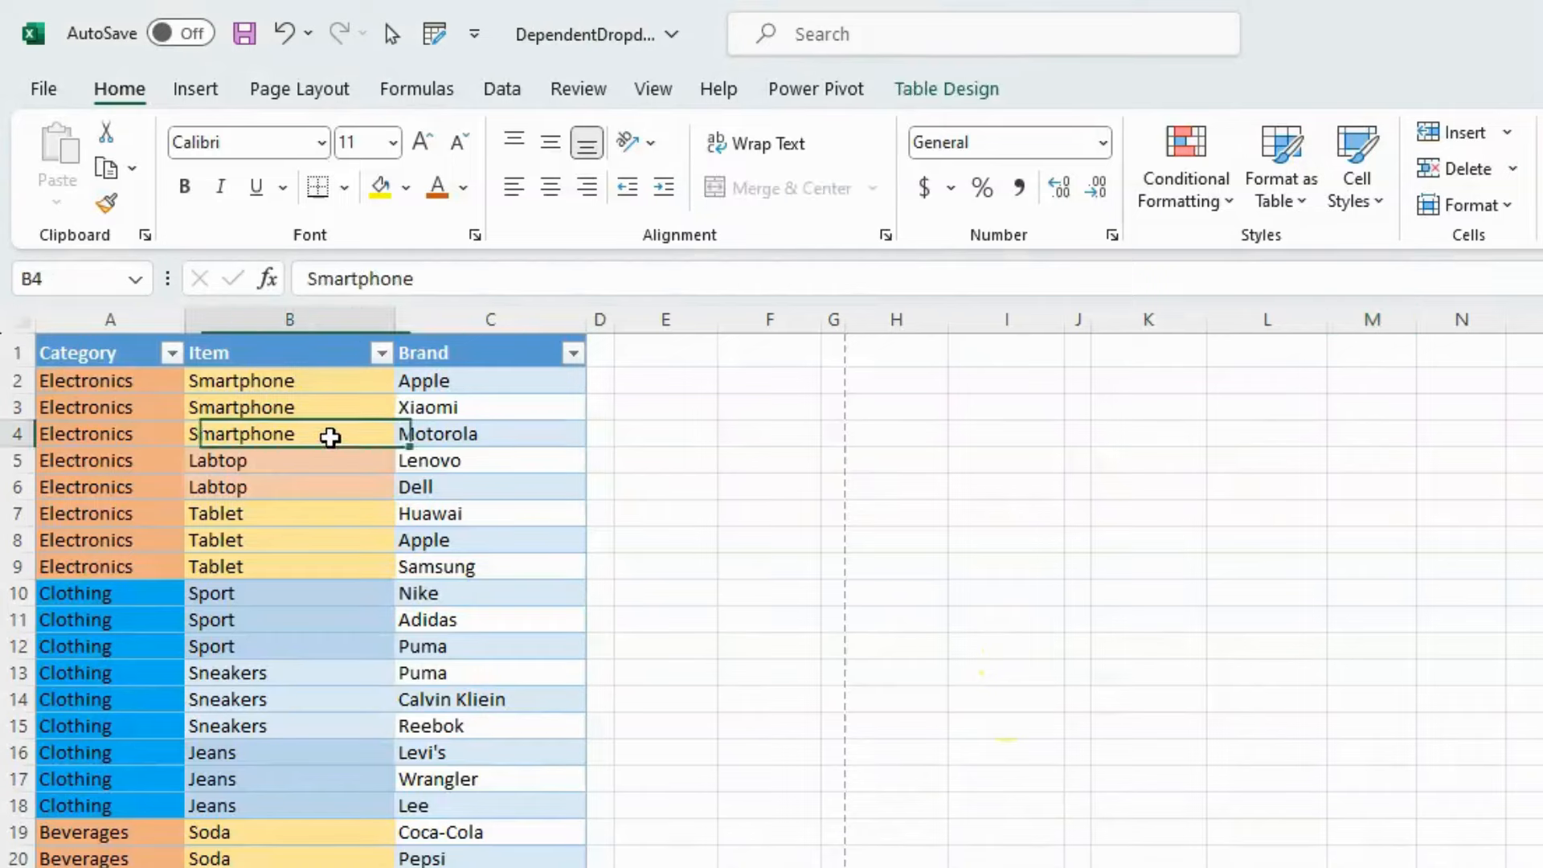
pyautogui.click(504, 92)
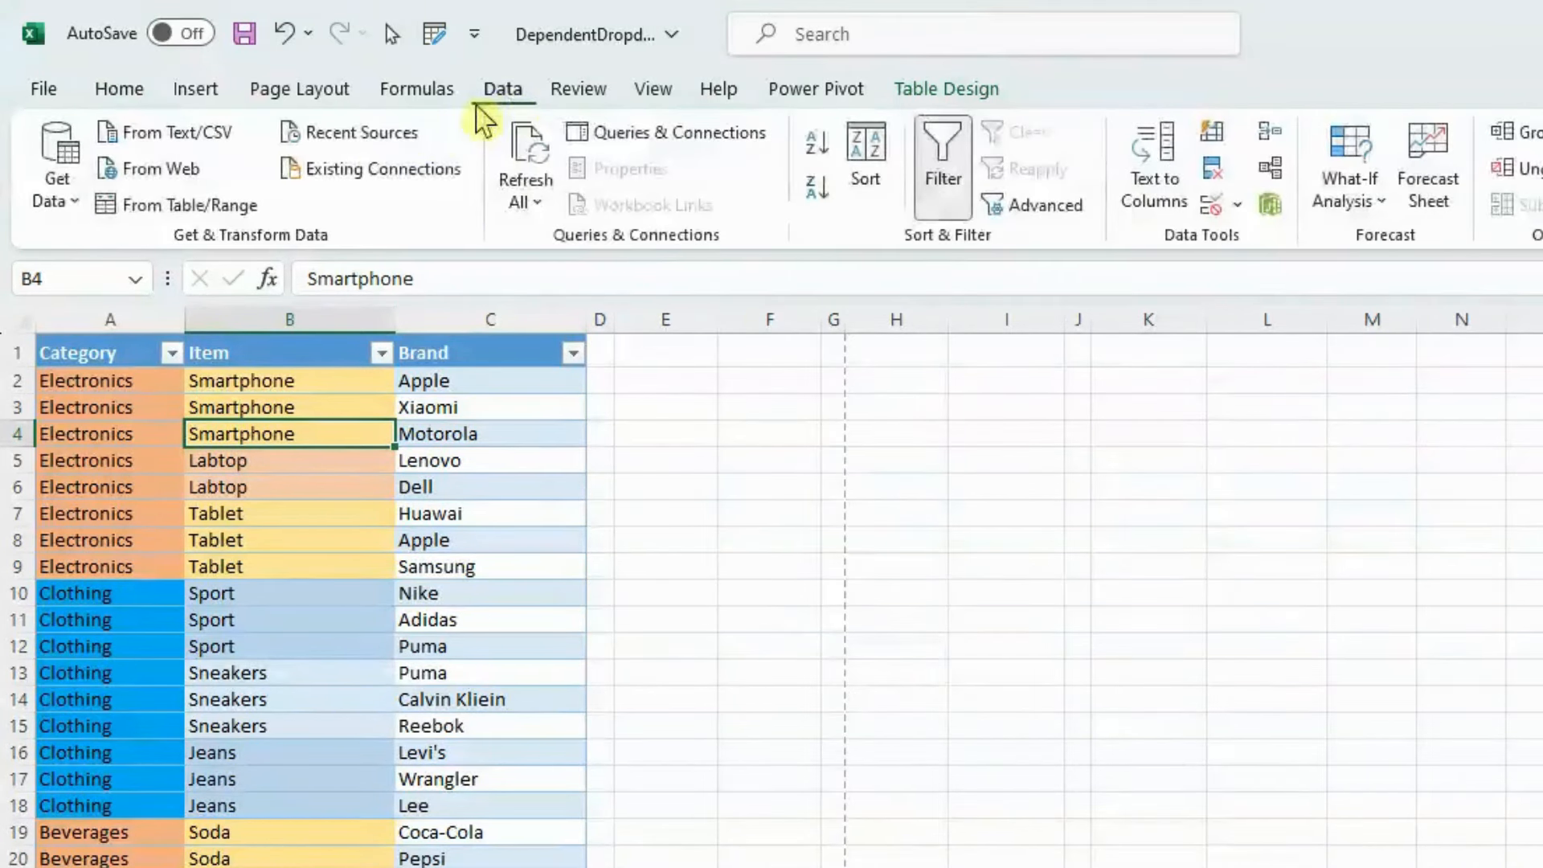
pyautogui.click(177, 213)
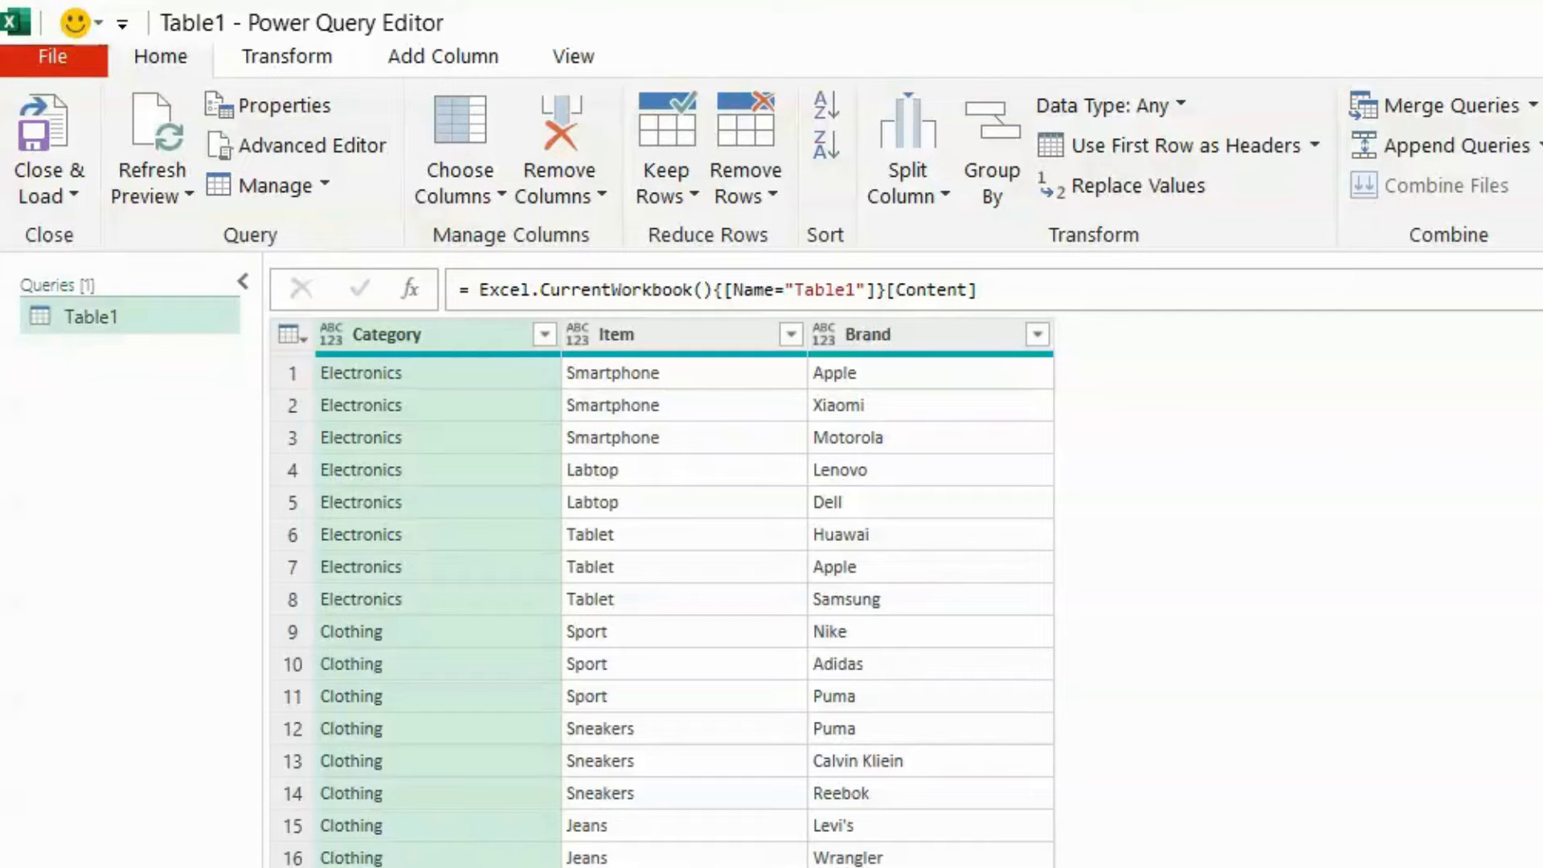
pyautogui.moveTo(275, 319)
pyautogui.mouseDown()
pyautogui.moveTo(496, 731)
pyautogui.moveTo(569, 832)
pyautogui.mouseUp()
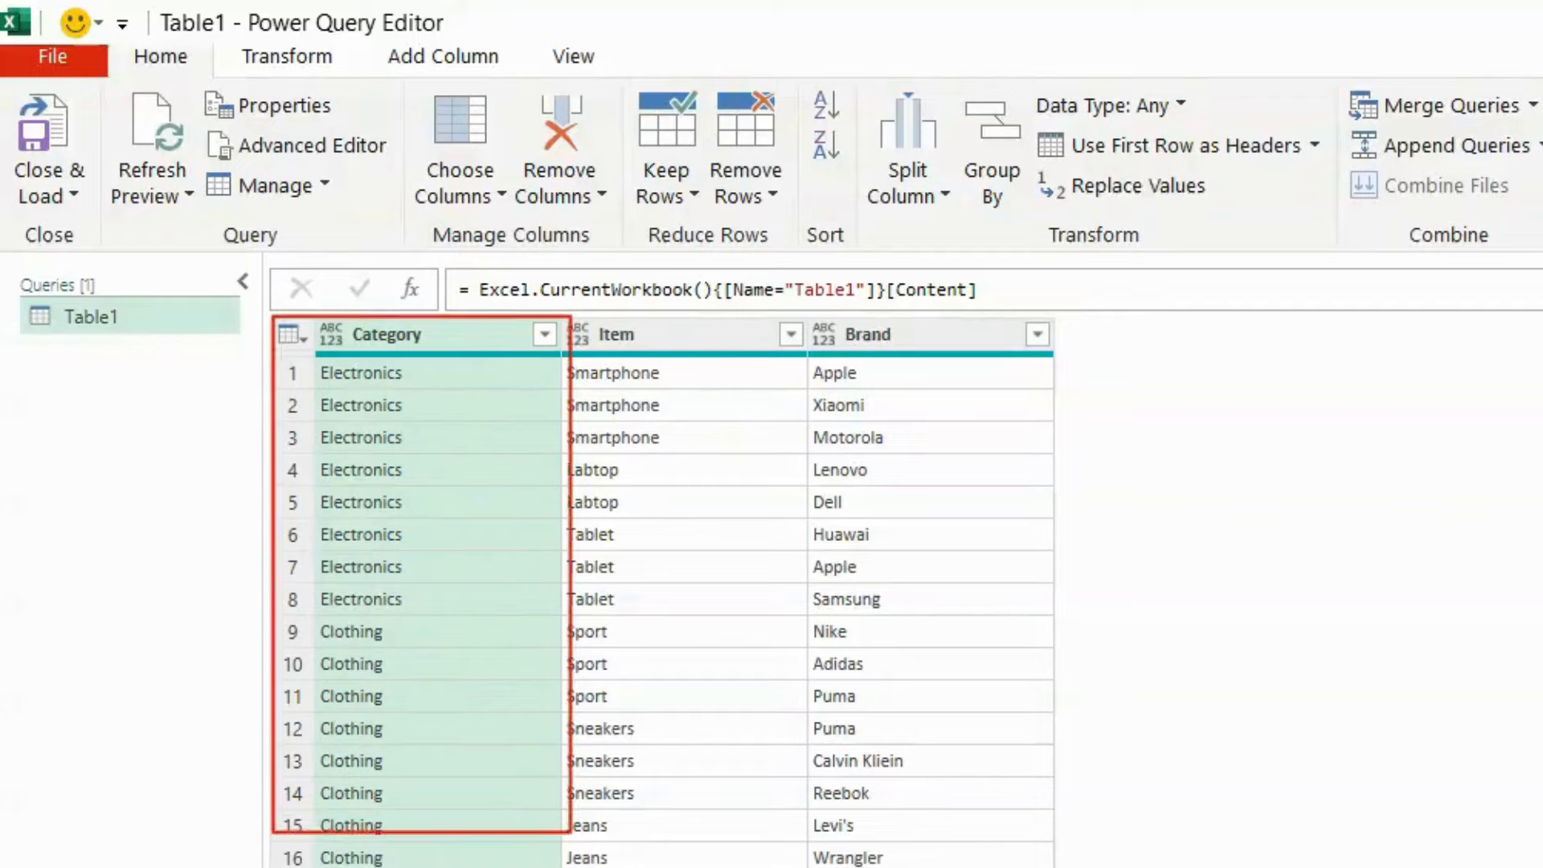
pyautogui.press('Escape')
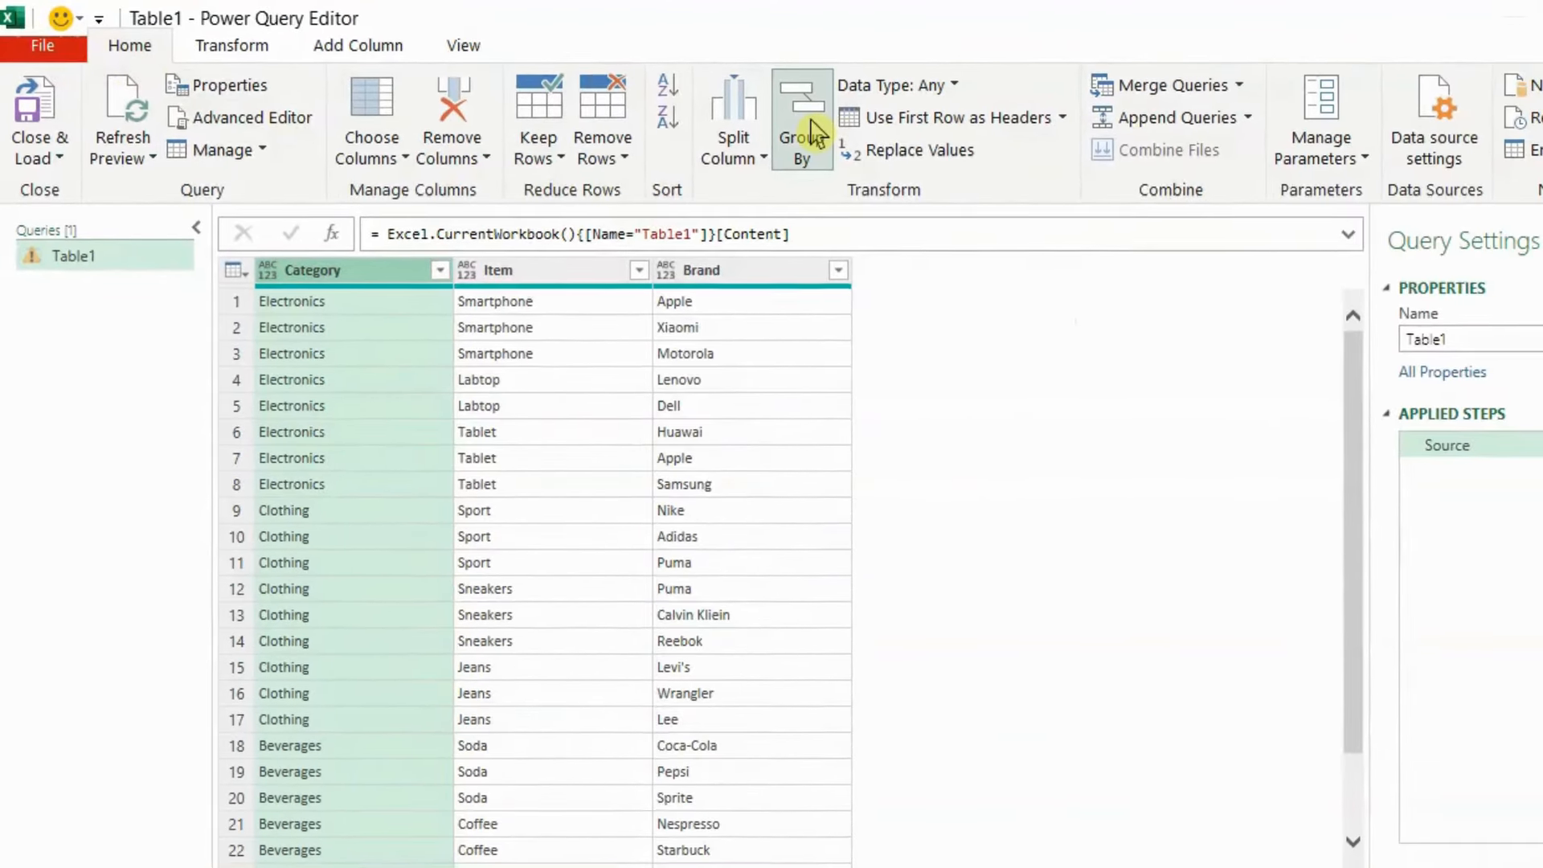
# - Group the query by Category with a Count column that uses the Count Rows operation
pyautogui.click(1004, 164)
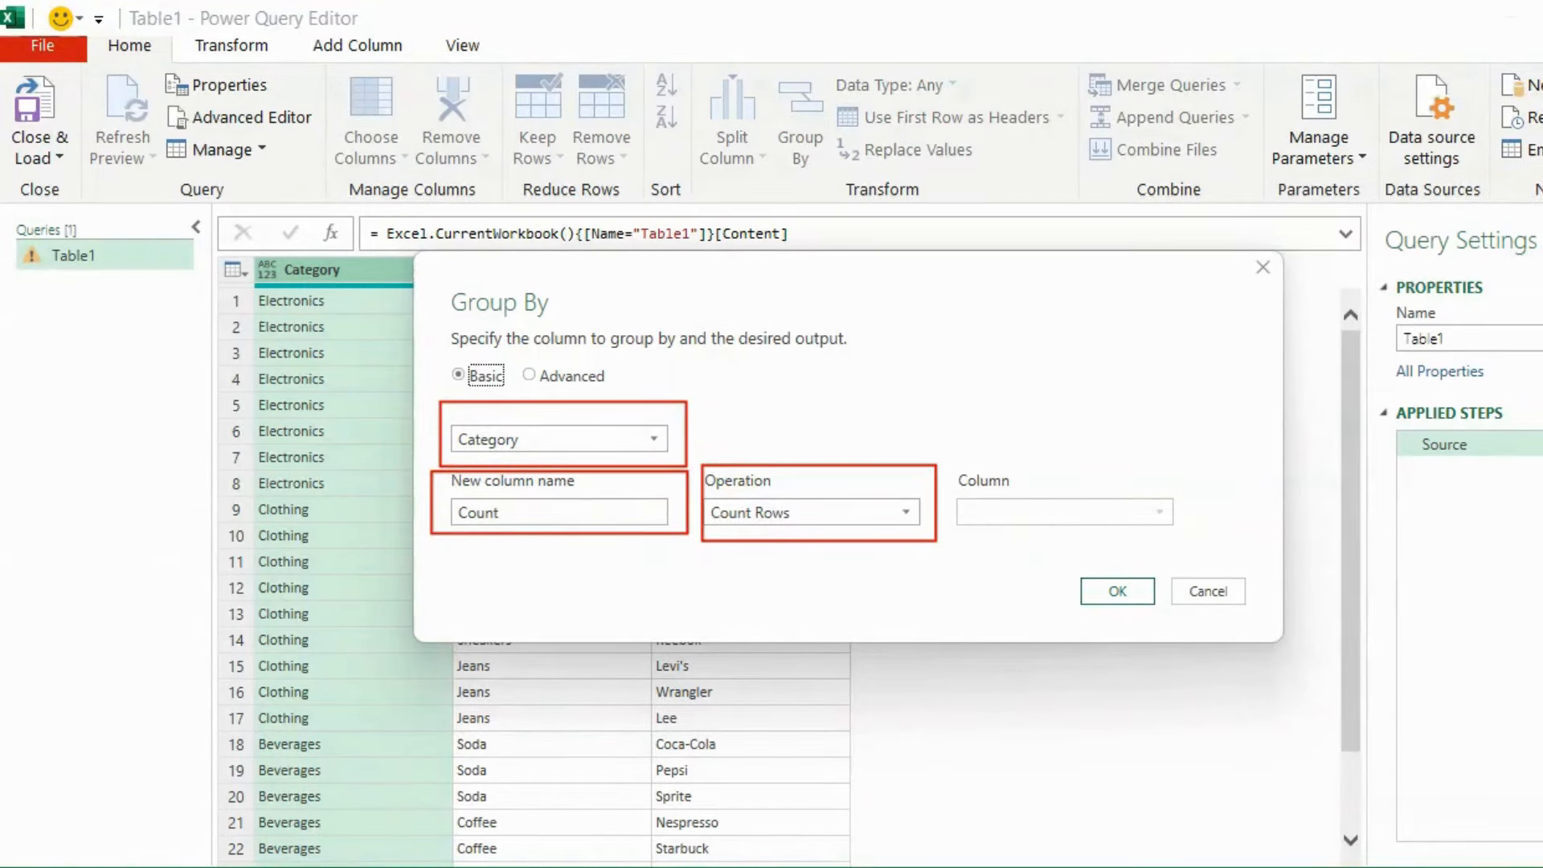
pyautogui.click(1113, 597)
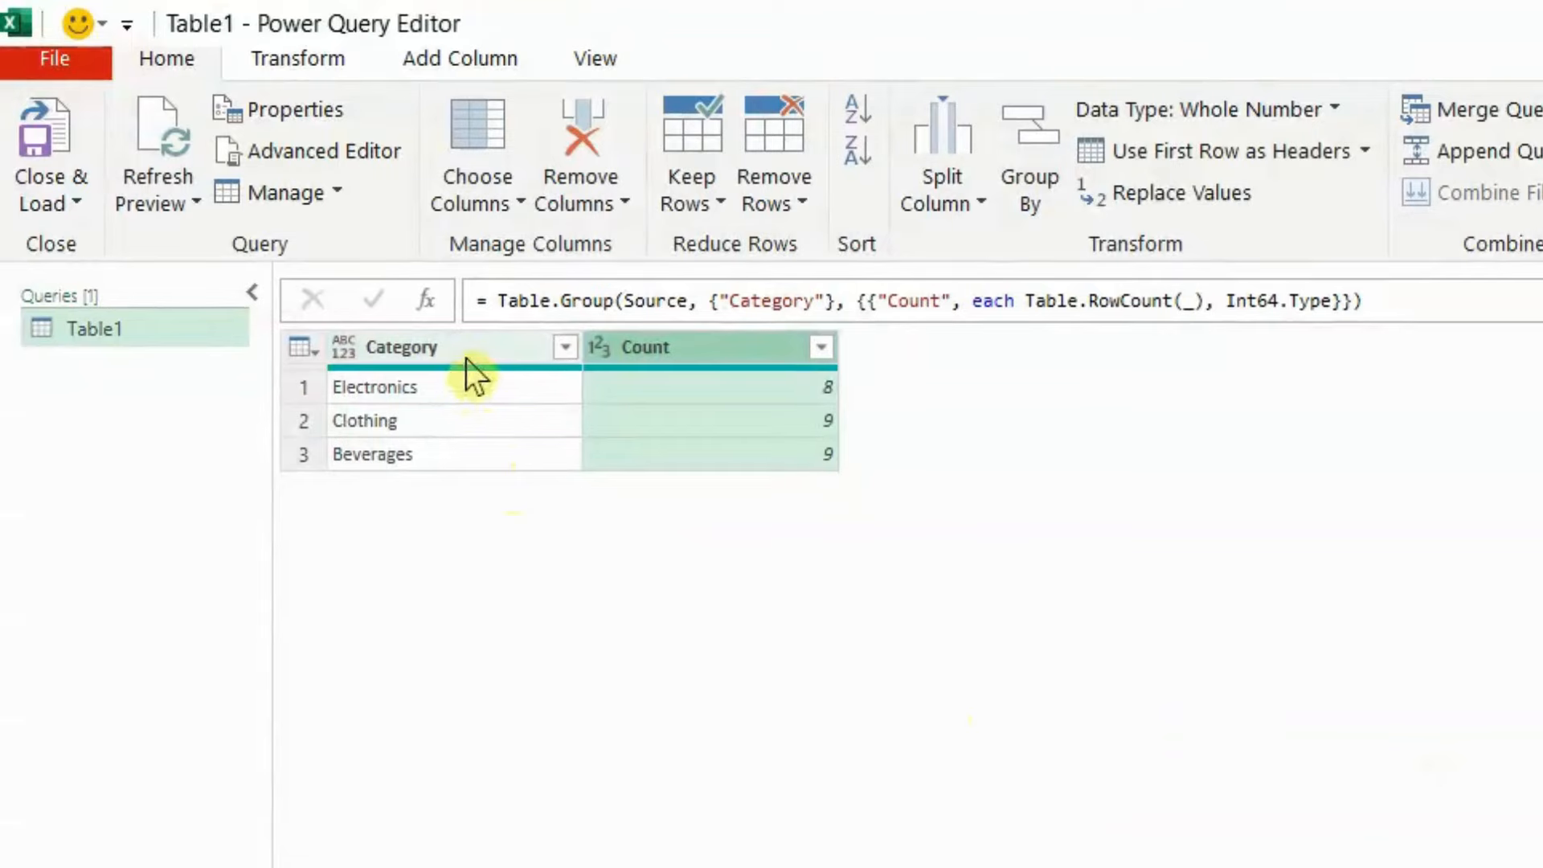
pyautogui.click(467, 357)
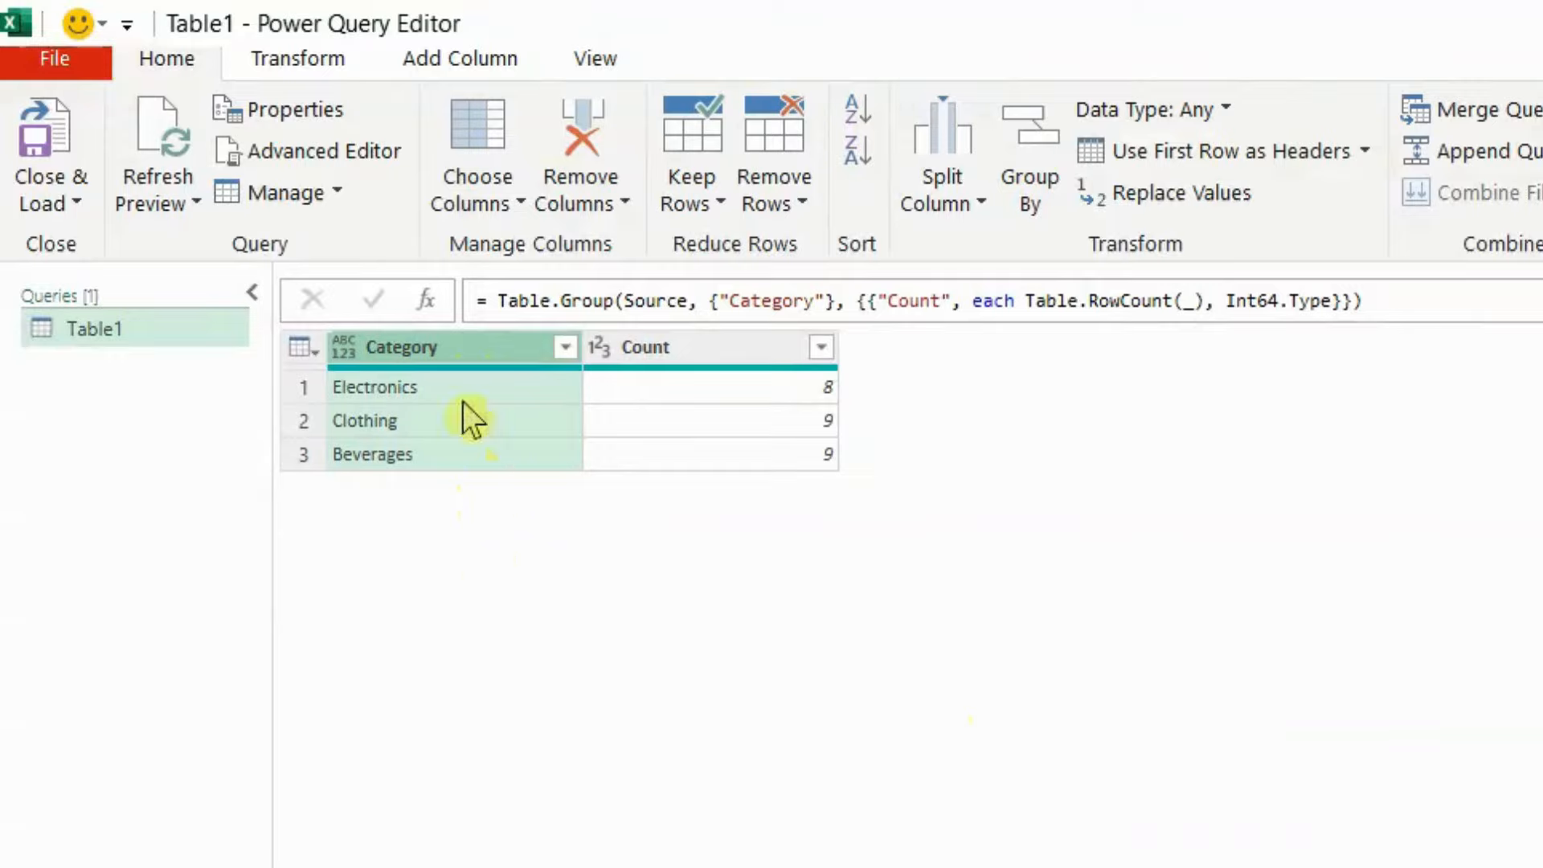
# - Add a custom column named From with the formula "Start" to the grouped categories
pyautogui.click(472, 62)
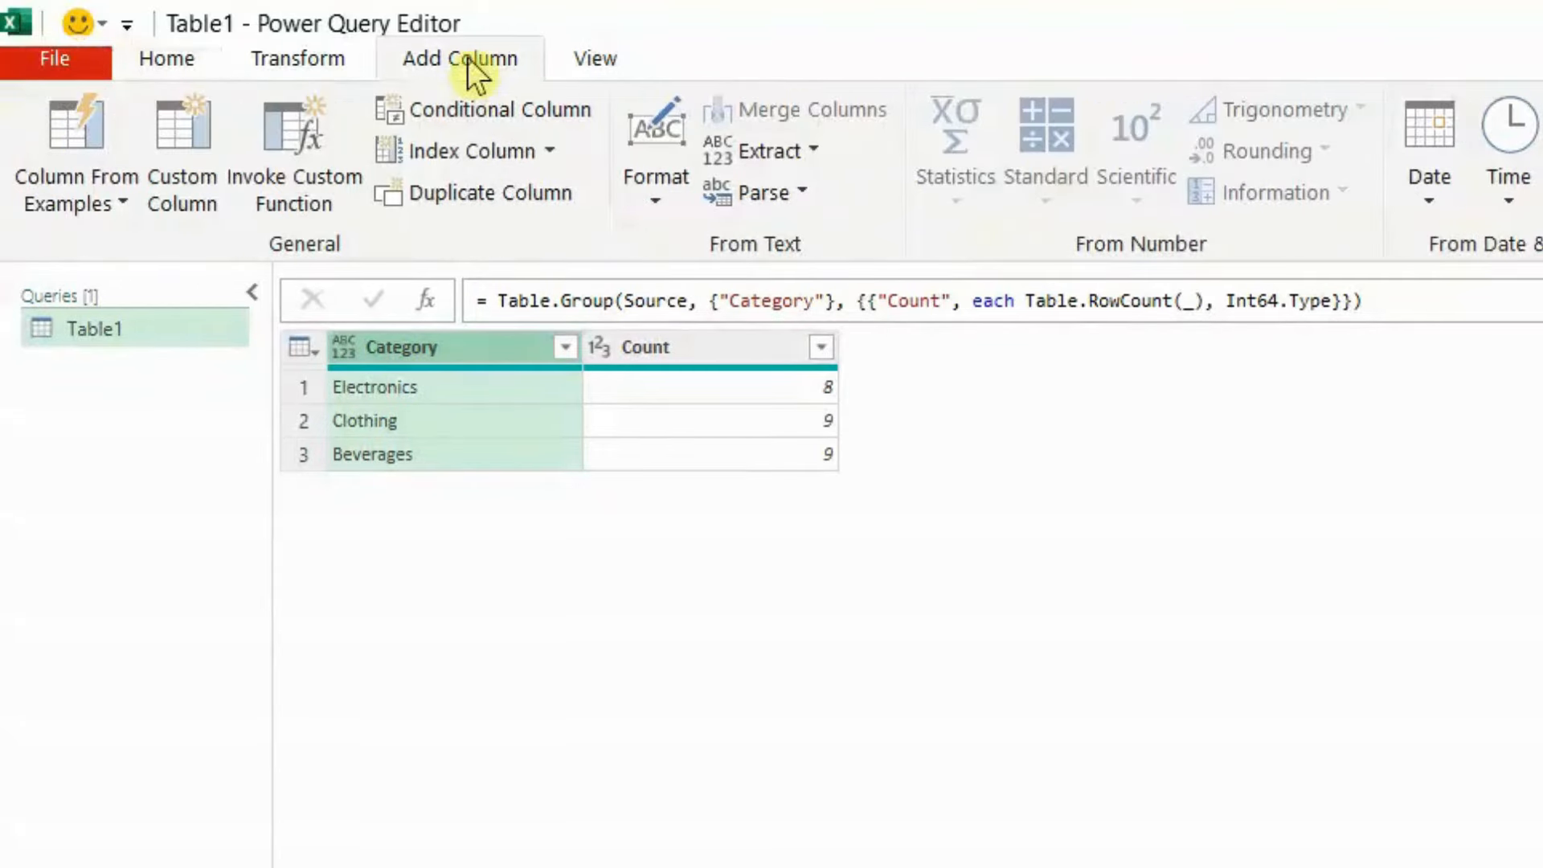
pyautogui.click(185, 154)
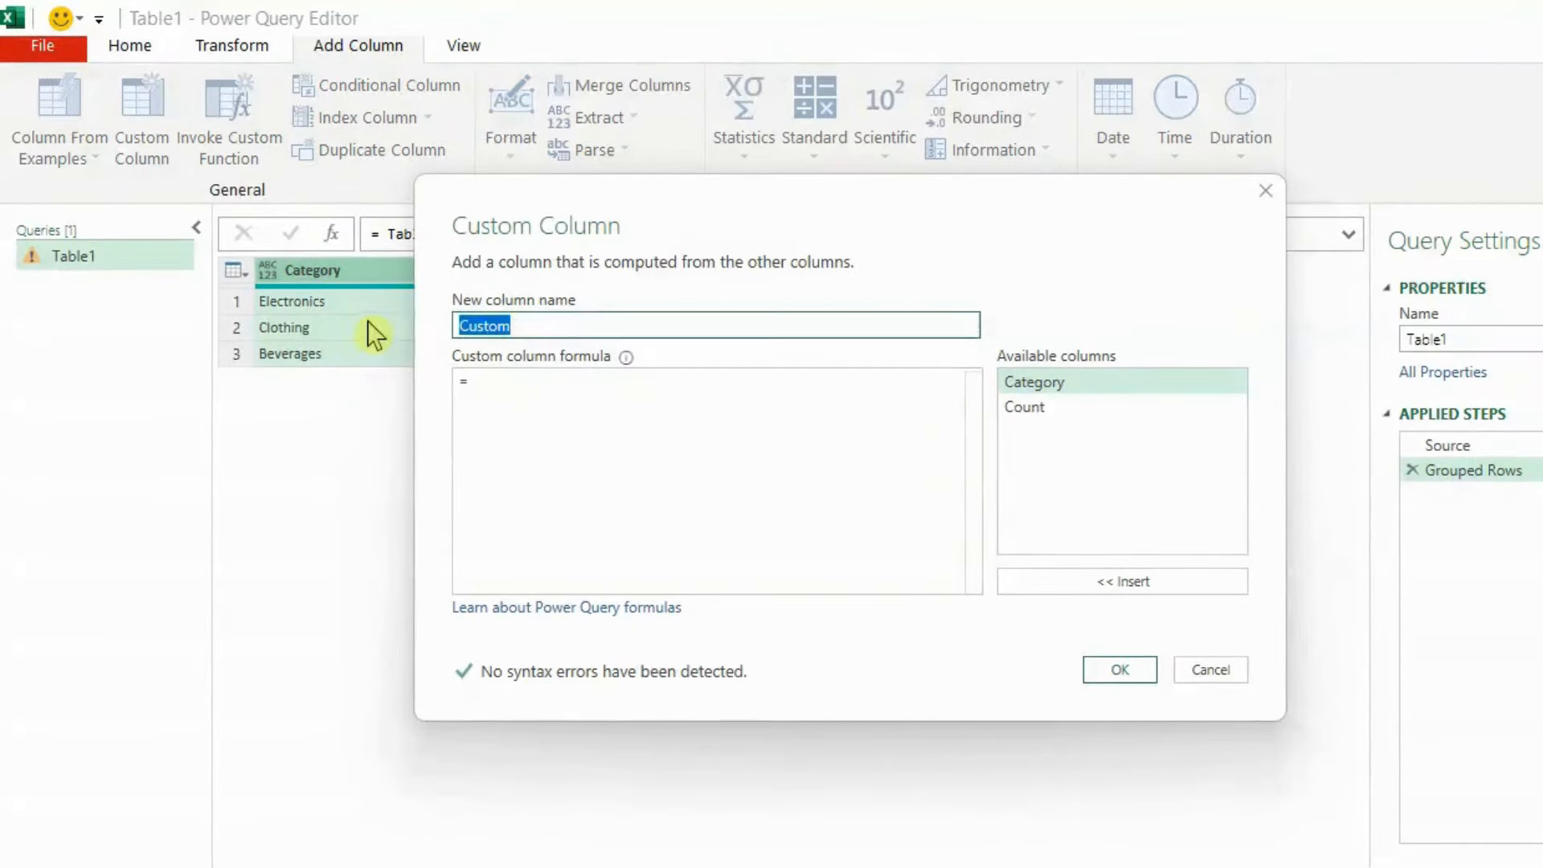
pyautogui.write('From')
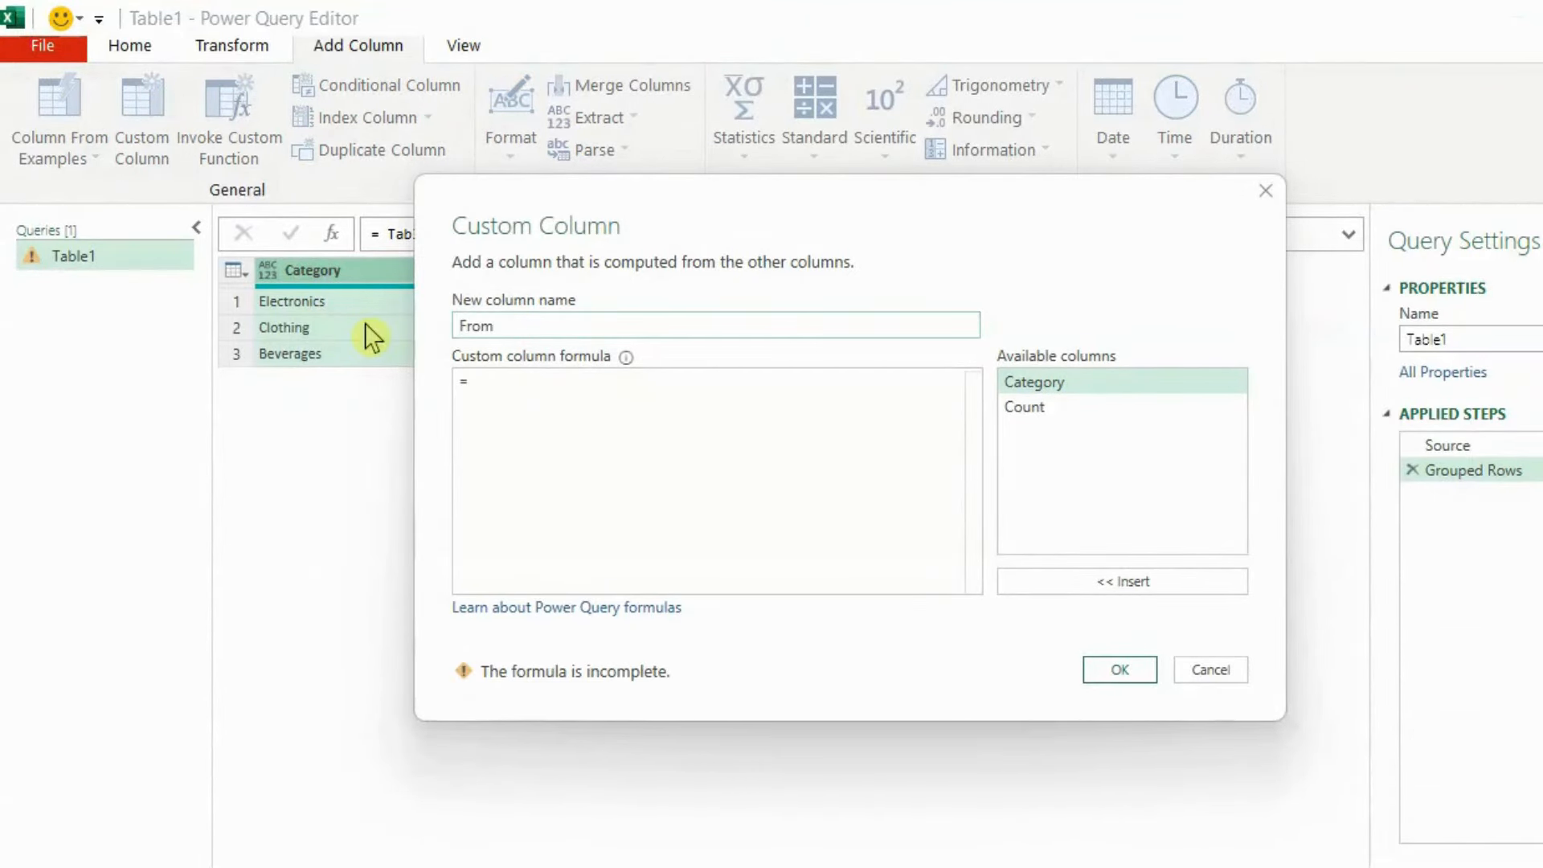
pyautogui.click(530, 402)
pyautogui.write('"$')
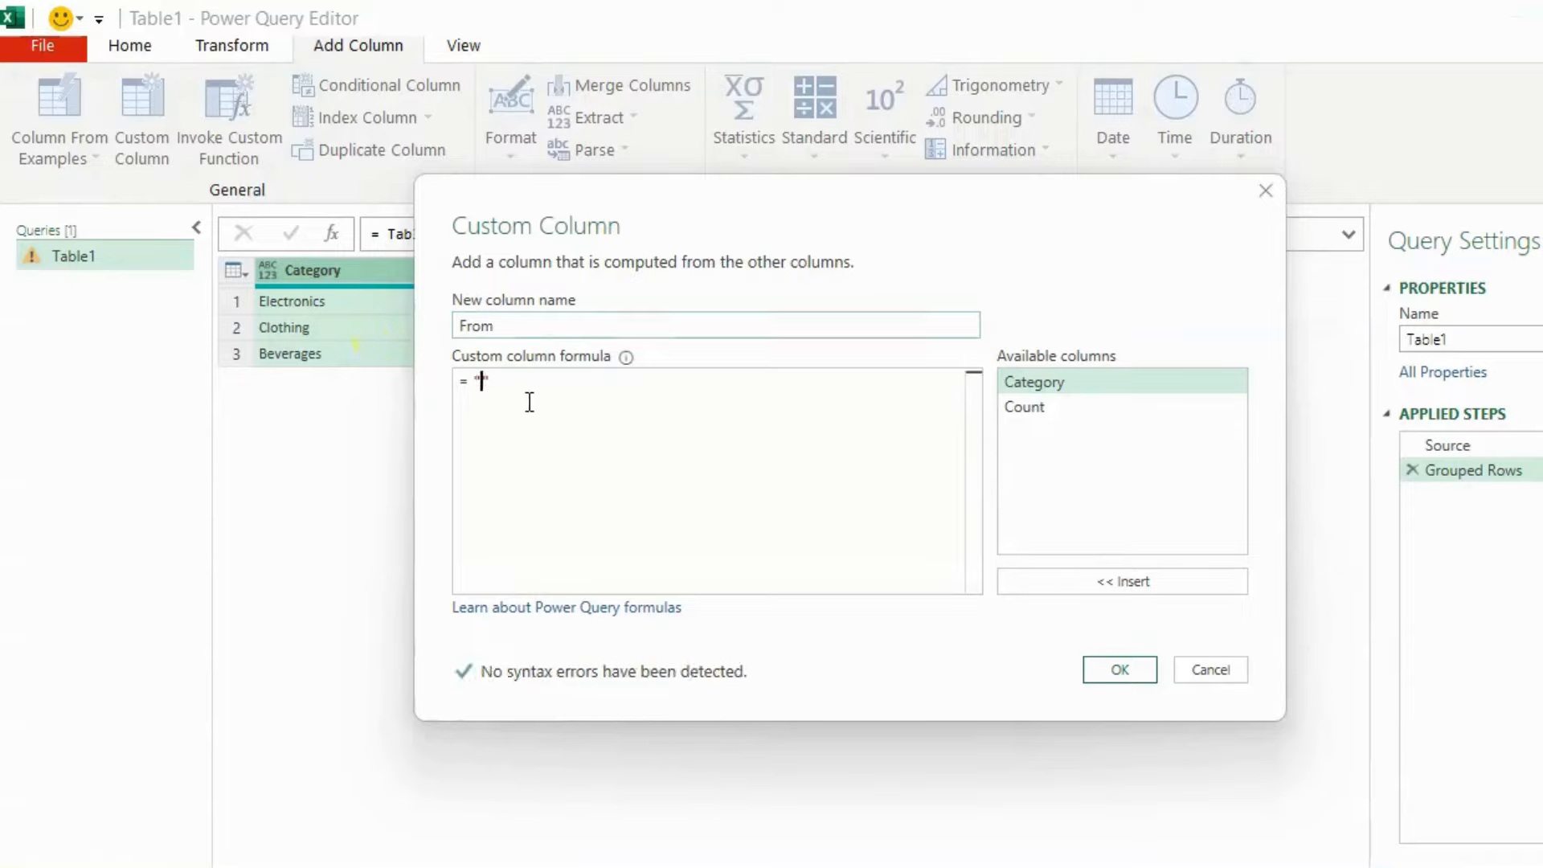
pyautogui.write('tart')
pyautogui.click(564, 388)
pyautogui.click(1119, 670)
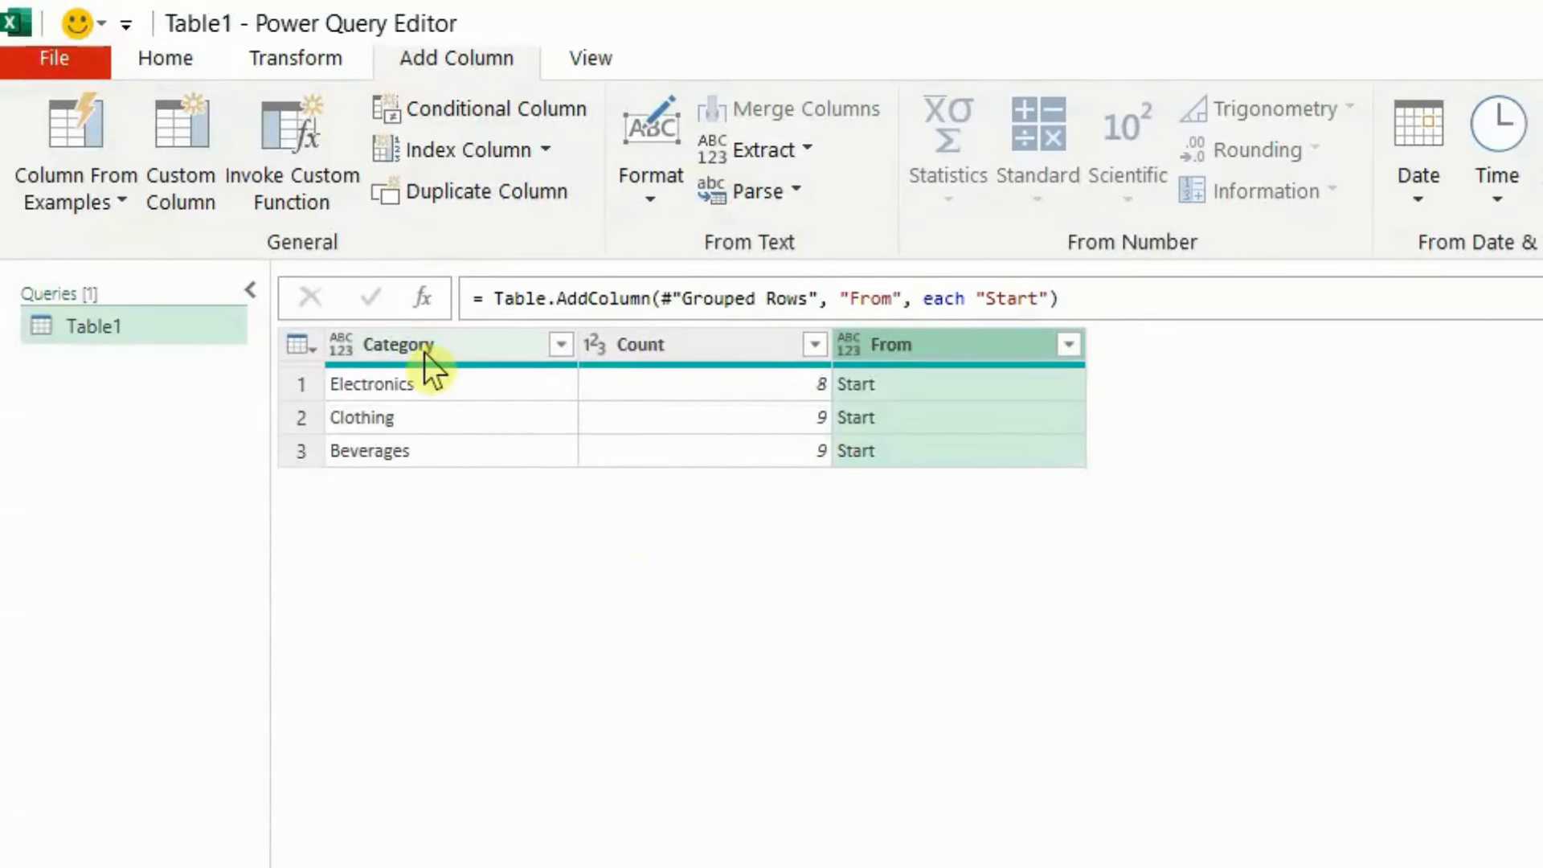
# - Rename the Category column of the grouped query to To
pyautogui.click(434, 346)
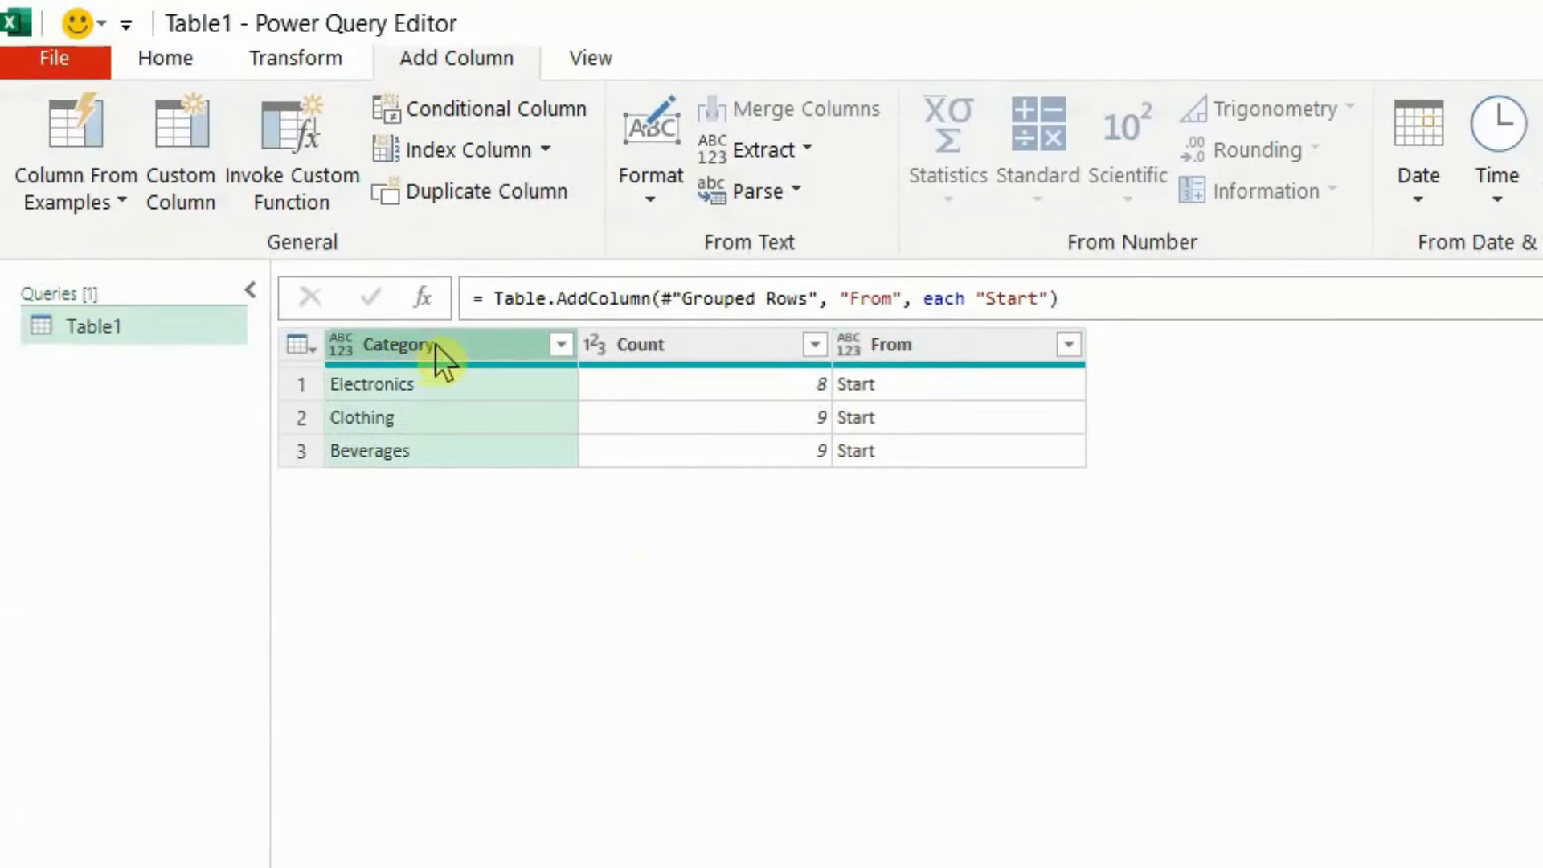
pyautogui.doubleClick(421, 347)
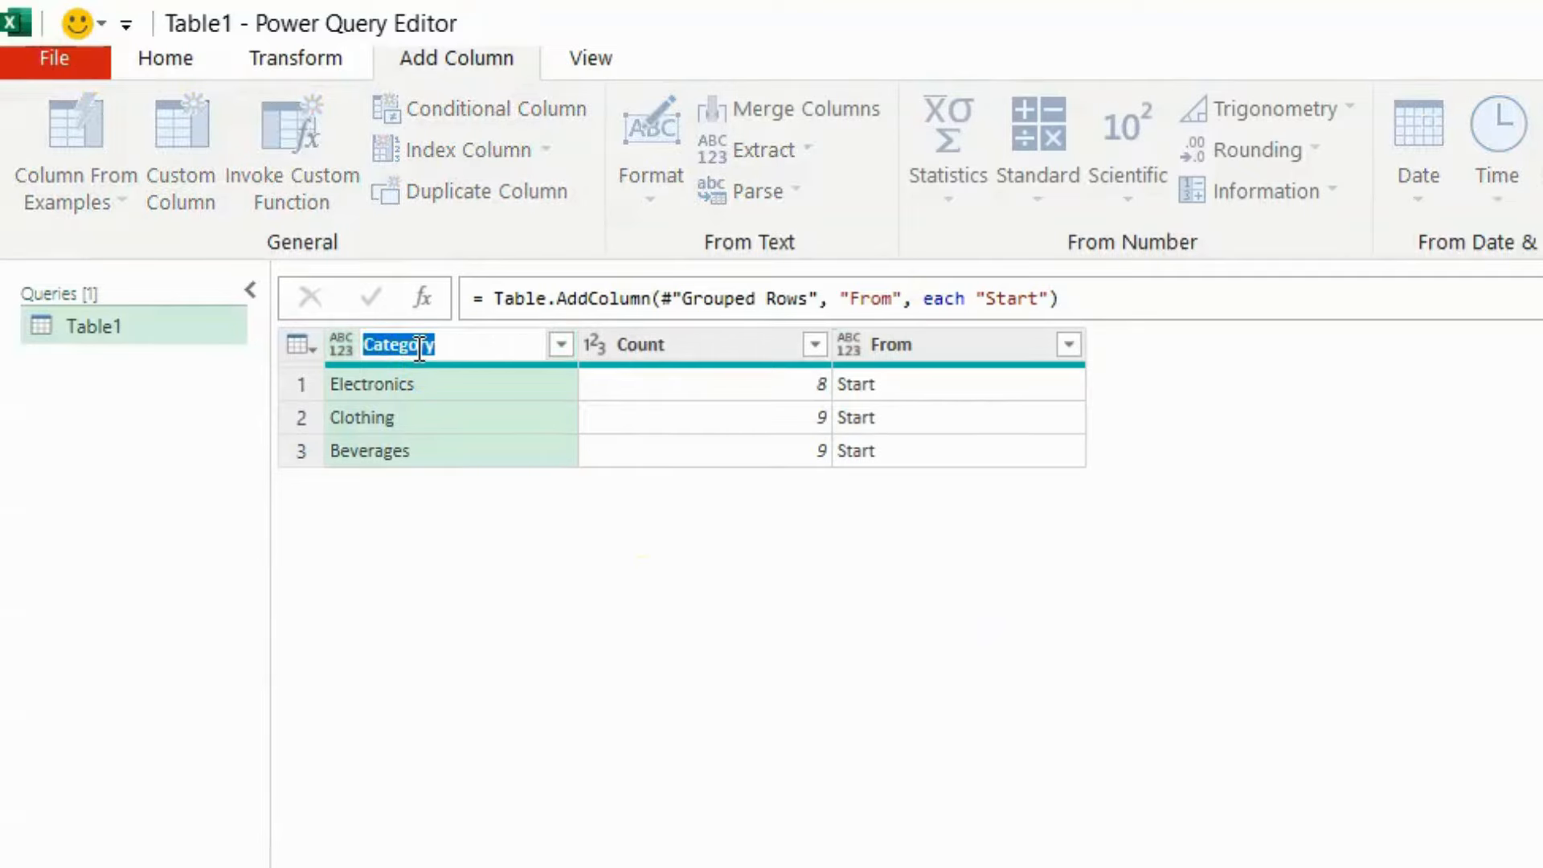
pyautogui.write('To')
pyautogui.press('Return')
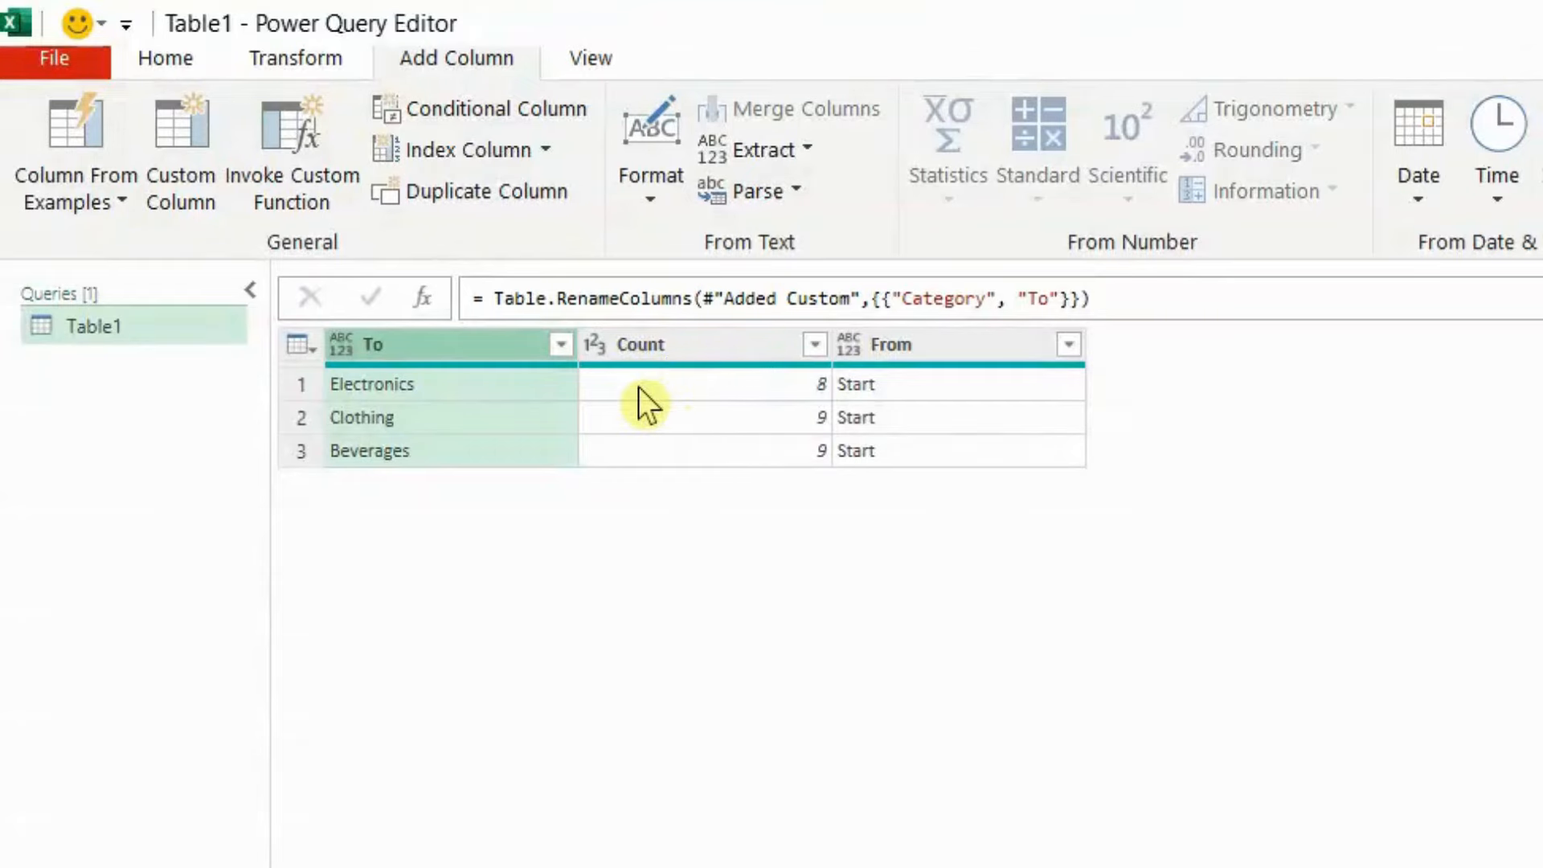
# - Remove all columns except From and To, keeping From as the first column
pyautogui.click(934, 360)
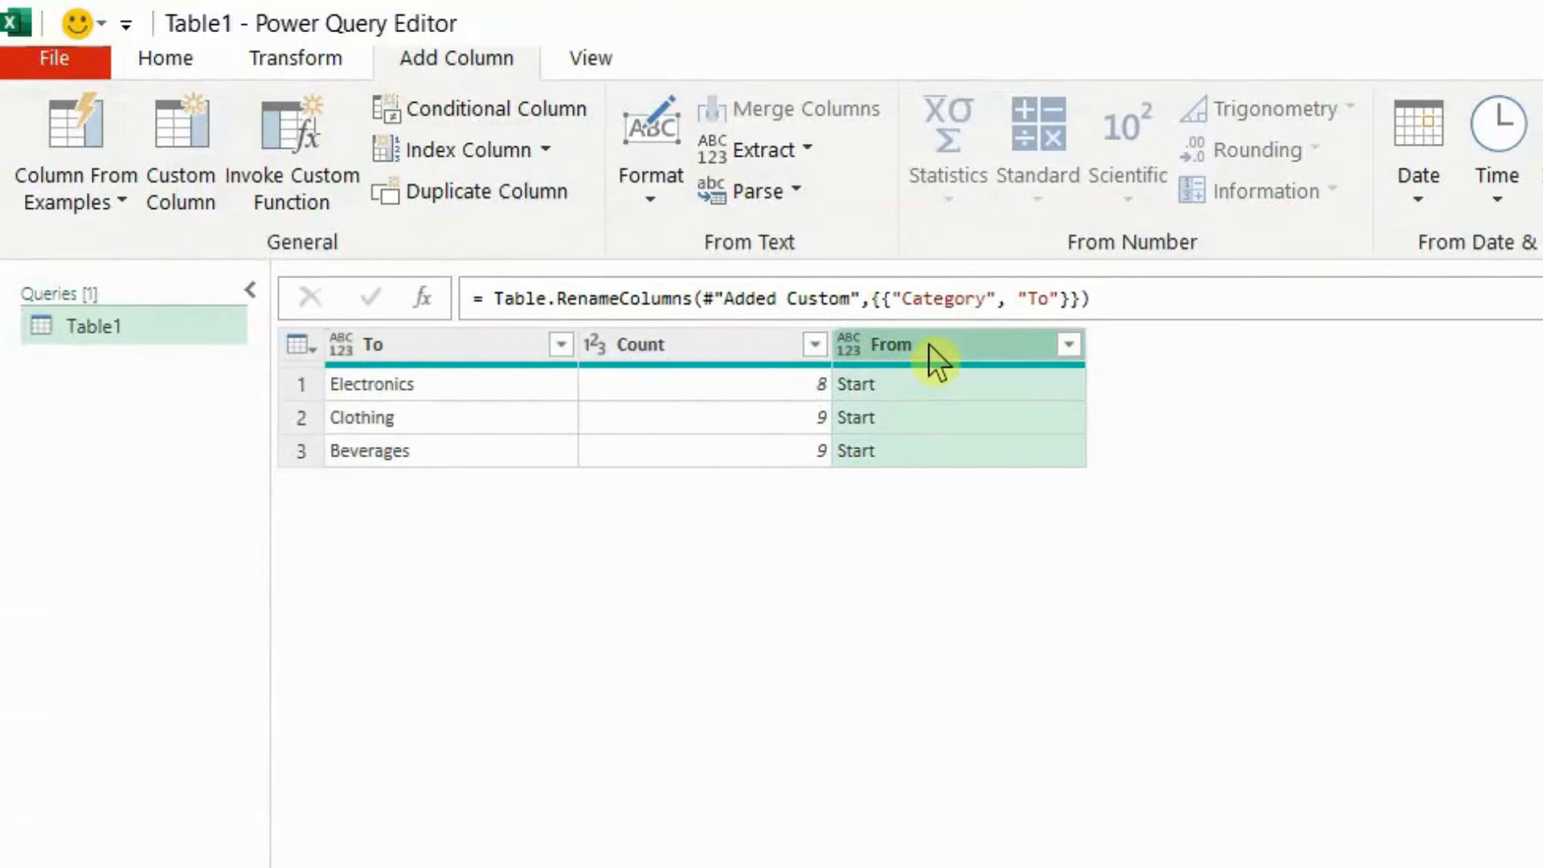
pyautogui.keyDown('ctrl'); pyautogui.click(454, 354); pyautogui.keyUp('ctrl')
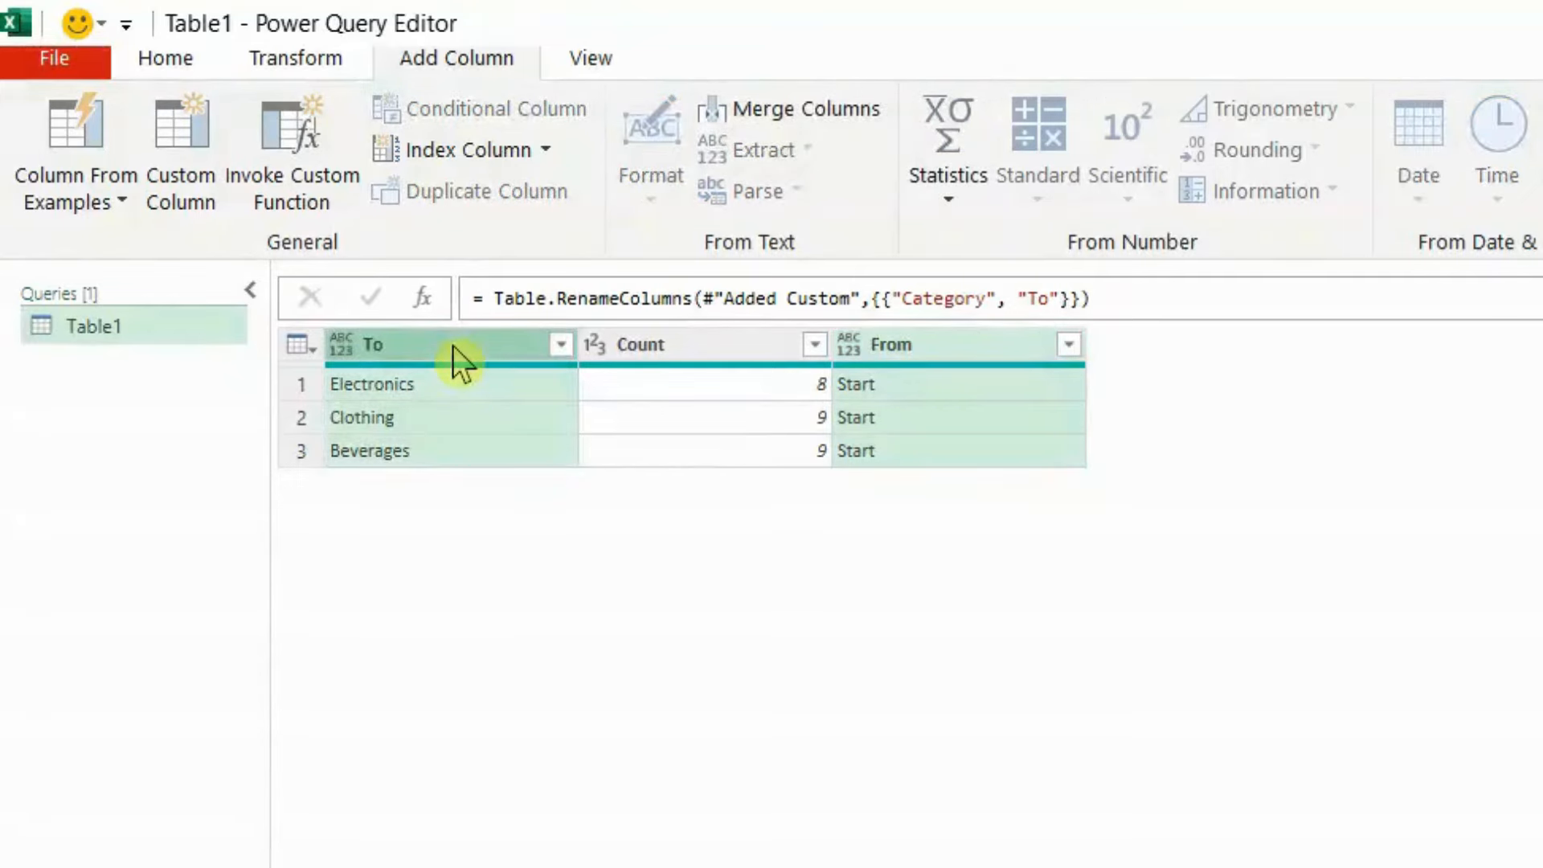
pyautogui.rightClick(454, 354)
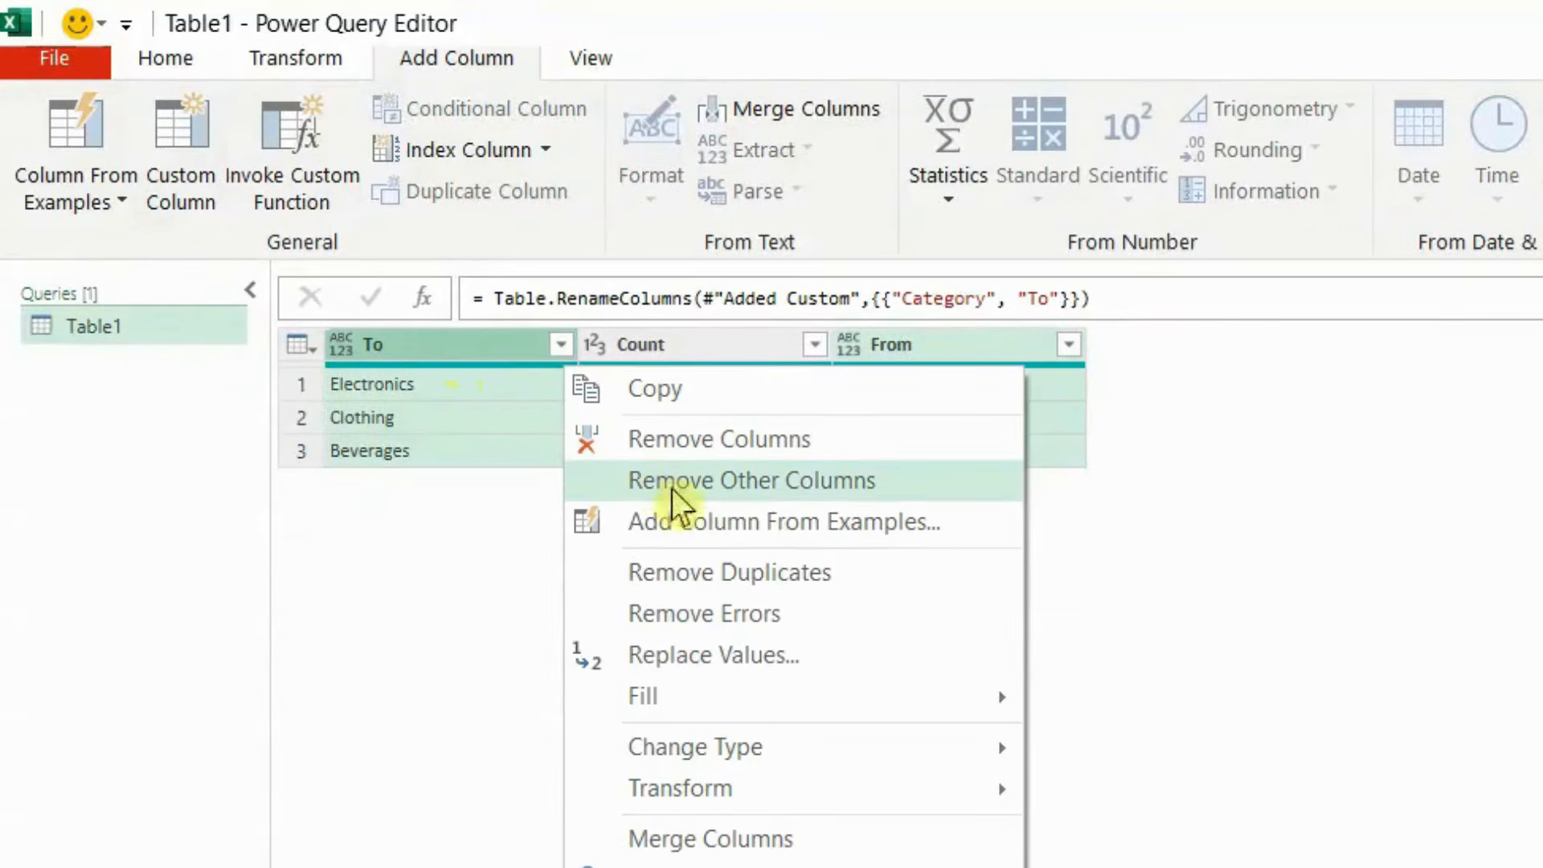
pyautogui.click(723, 482)
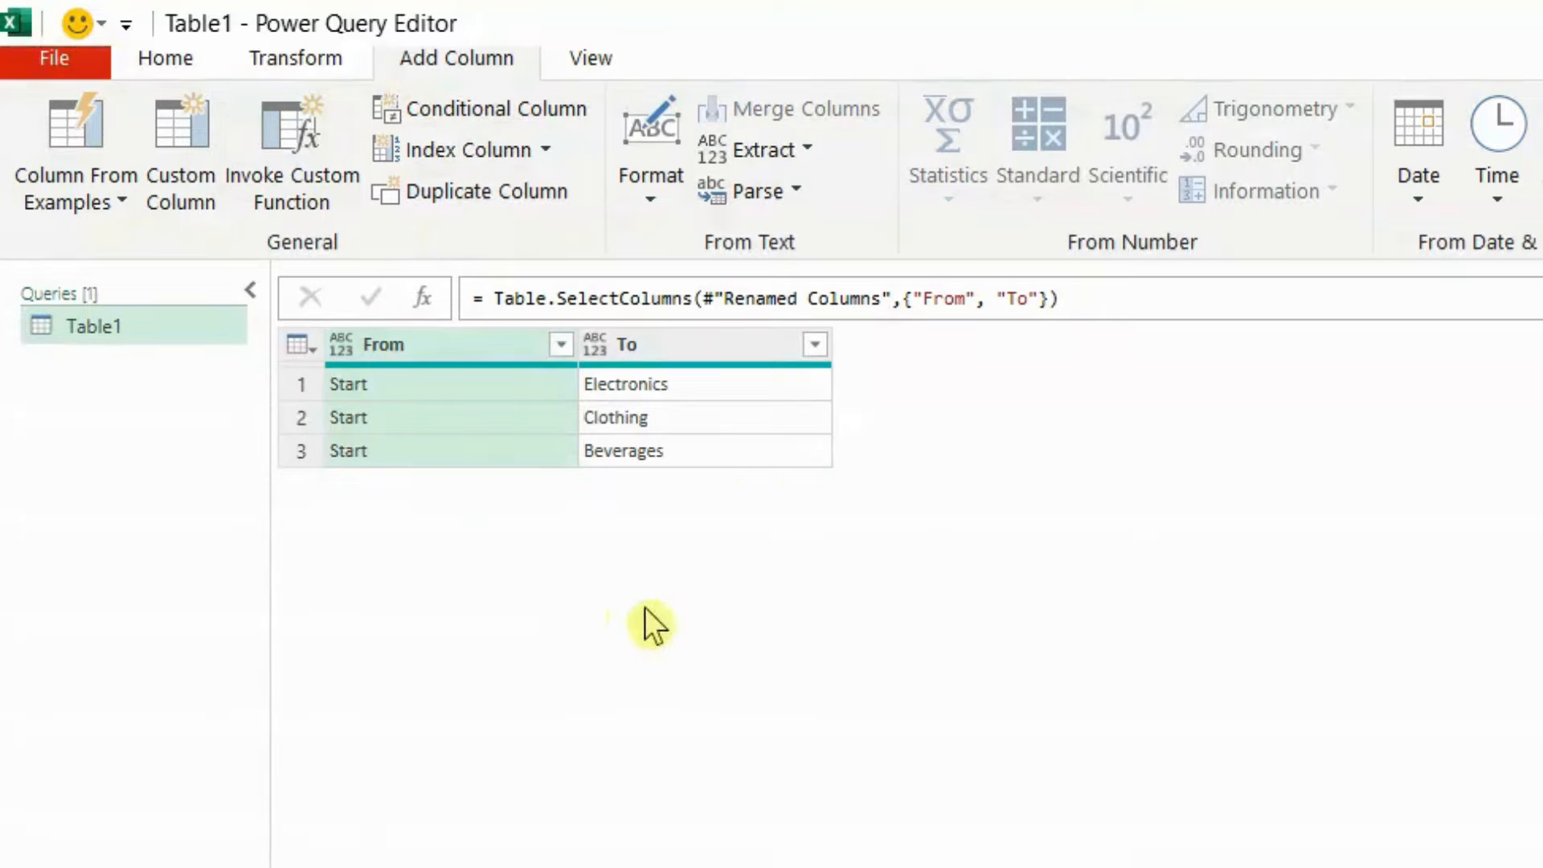
# - Rename the Table1 query as Level1
pyautogui.doubleClick(115, 335)
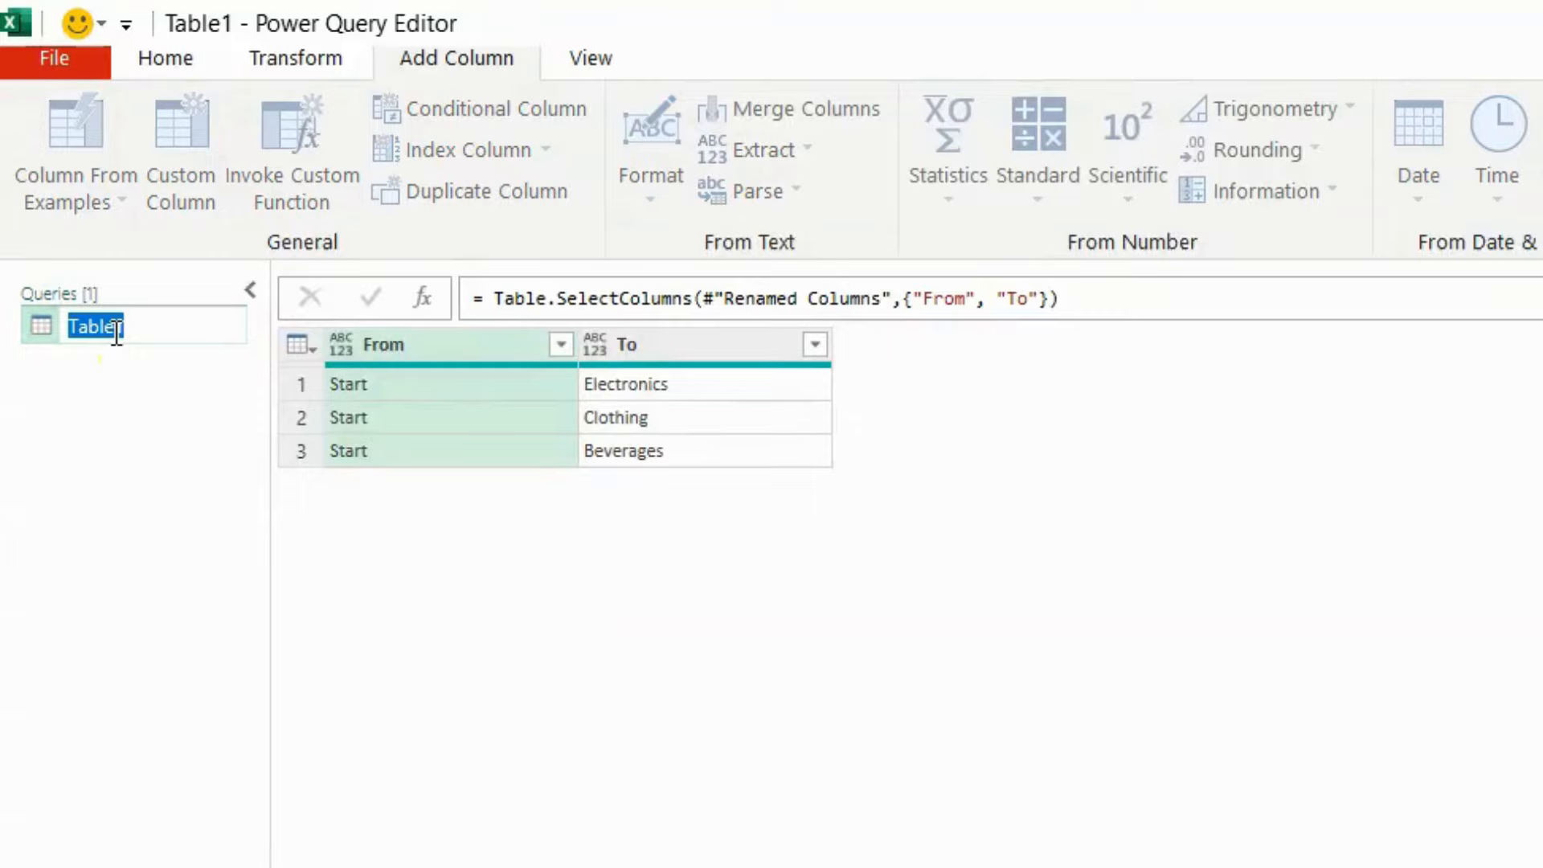
pyautogui.write('Level1')
pyautogui.press('Return')
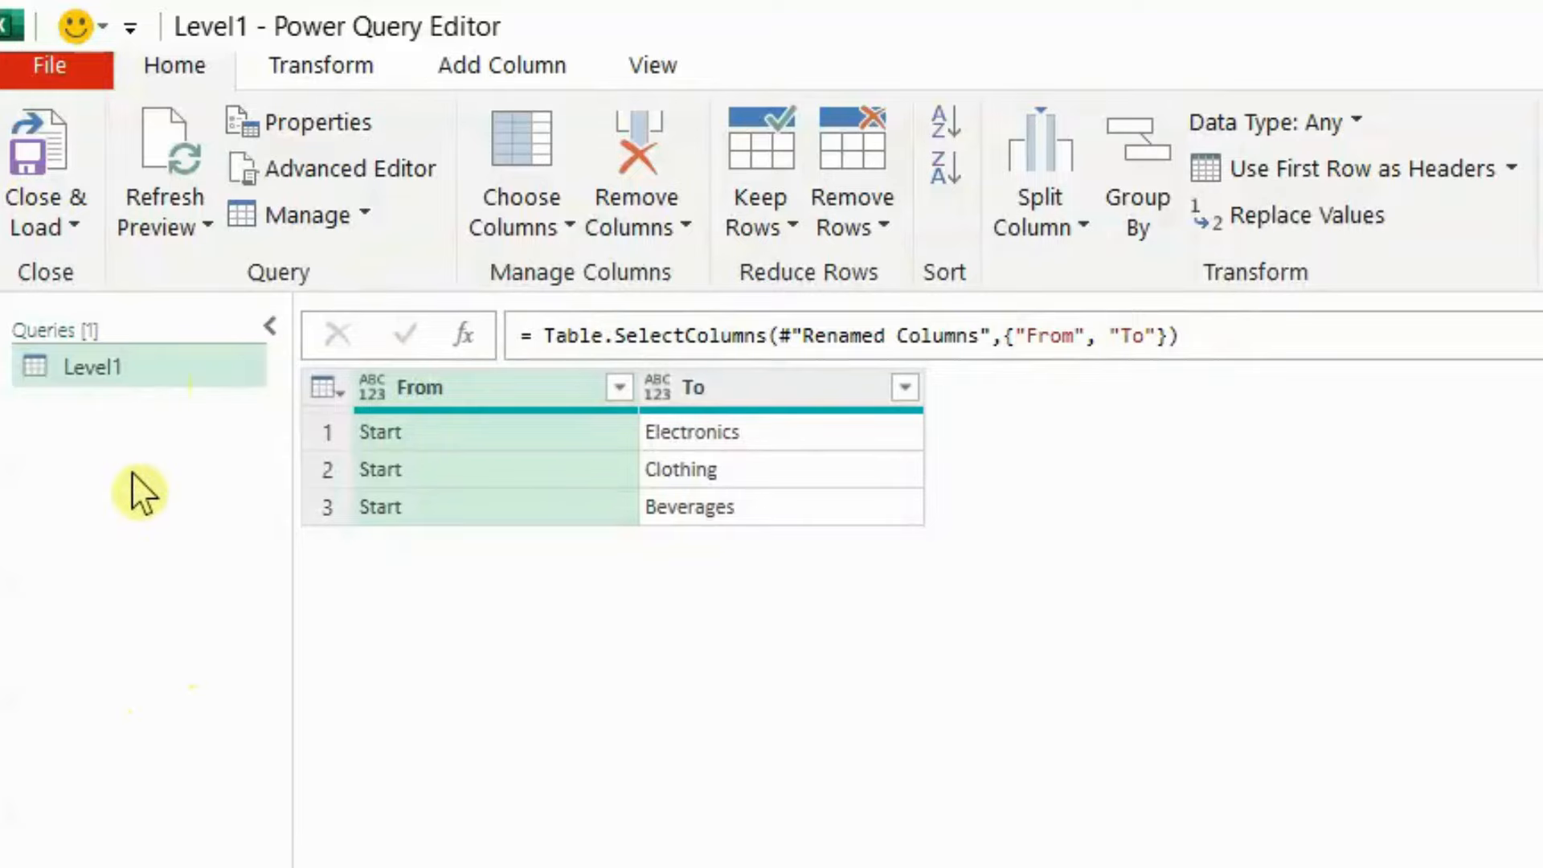
pyautogui.rightClick(141, 374)
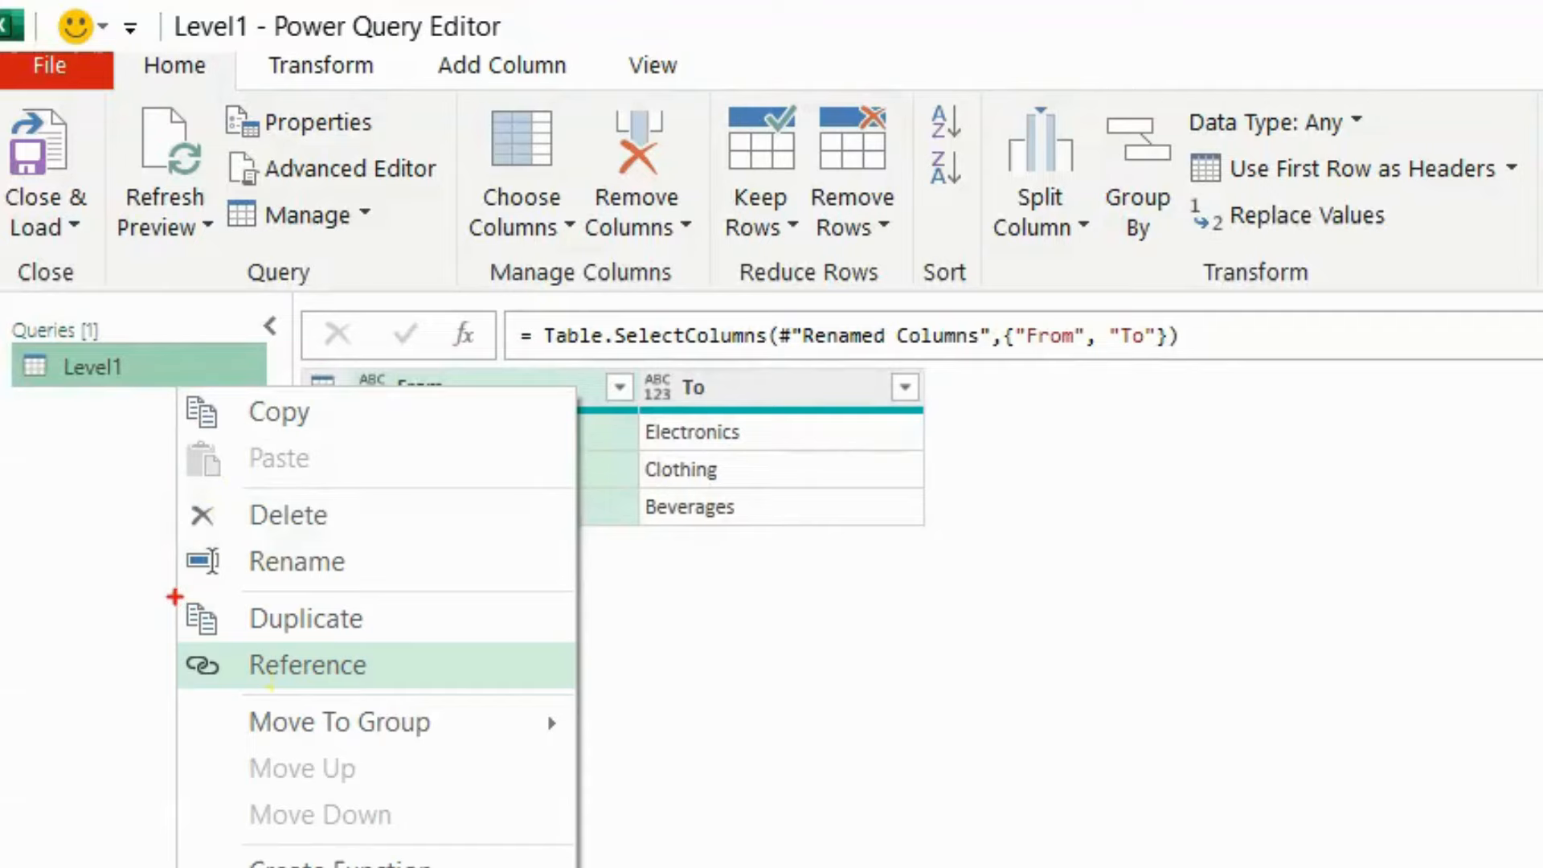
pyautogui.moveTo(174, 597)
pyautogui.mouseDown()
pyautogui.moveTo(359, 694)
pyautogui.moveTo(504, 698)
pyautogui.mouseUp()
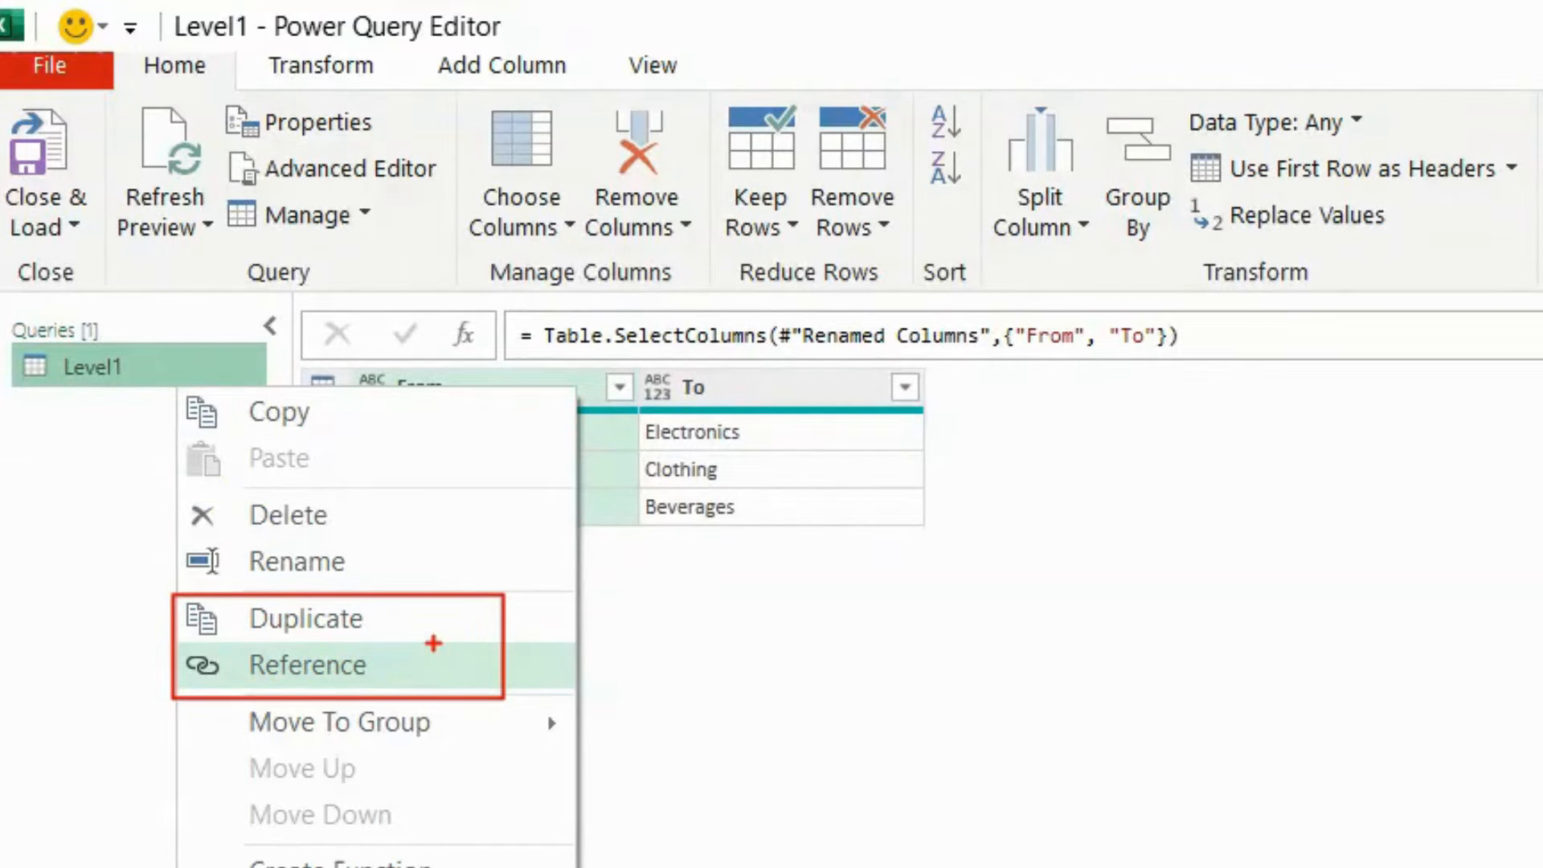
pyautogui.moveTo(397, 624); pyautogui.dragTo(424, 602)
pyautogui.moveTo(399, 674); pyautogui.dragTo(419, 664)
pyautogui.press('Escape')
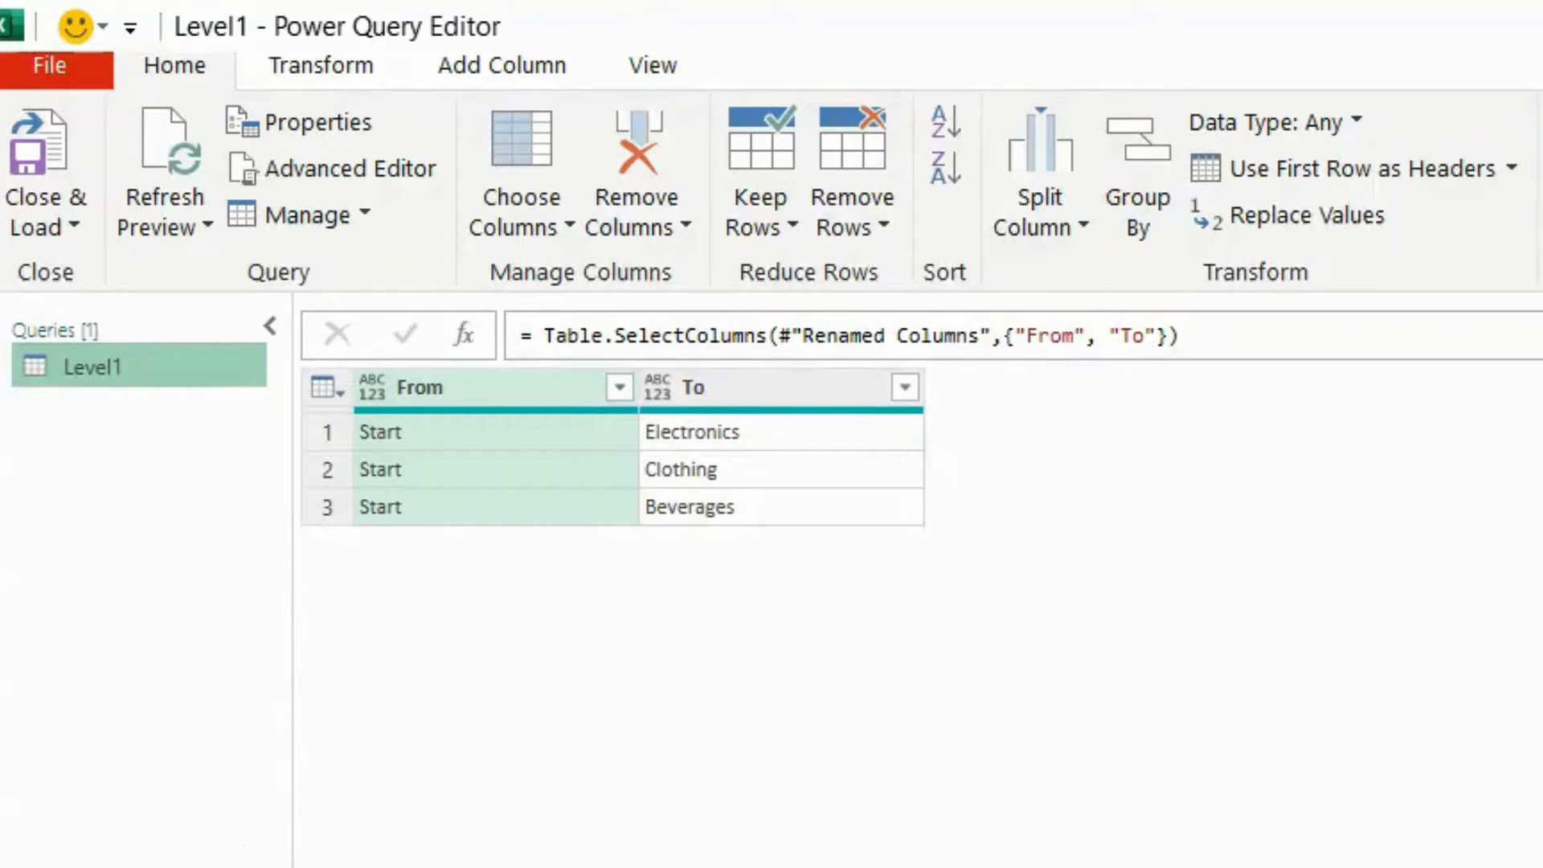
# - Duplicate the Level1 query and rename the copy as Level2
pyautogui.rightClick(128, 376)
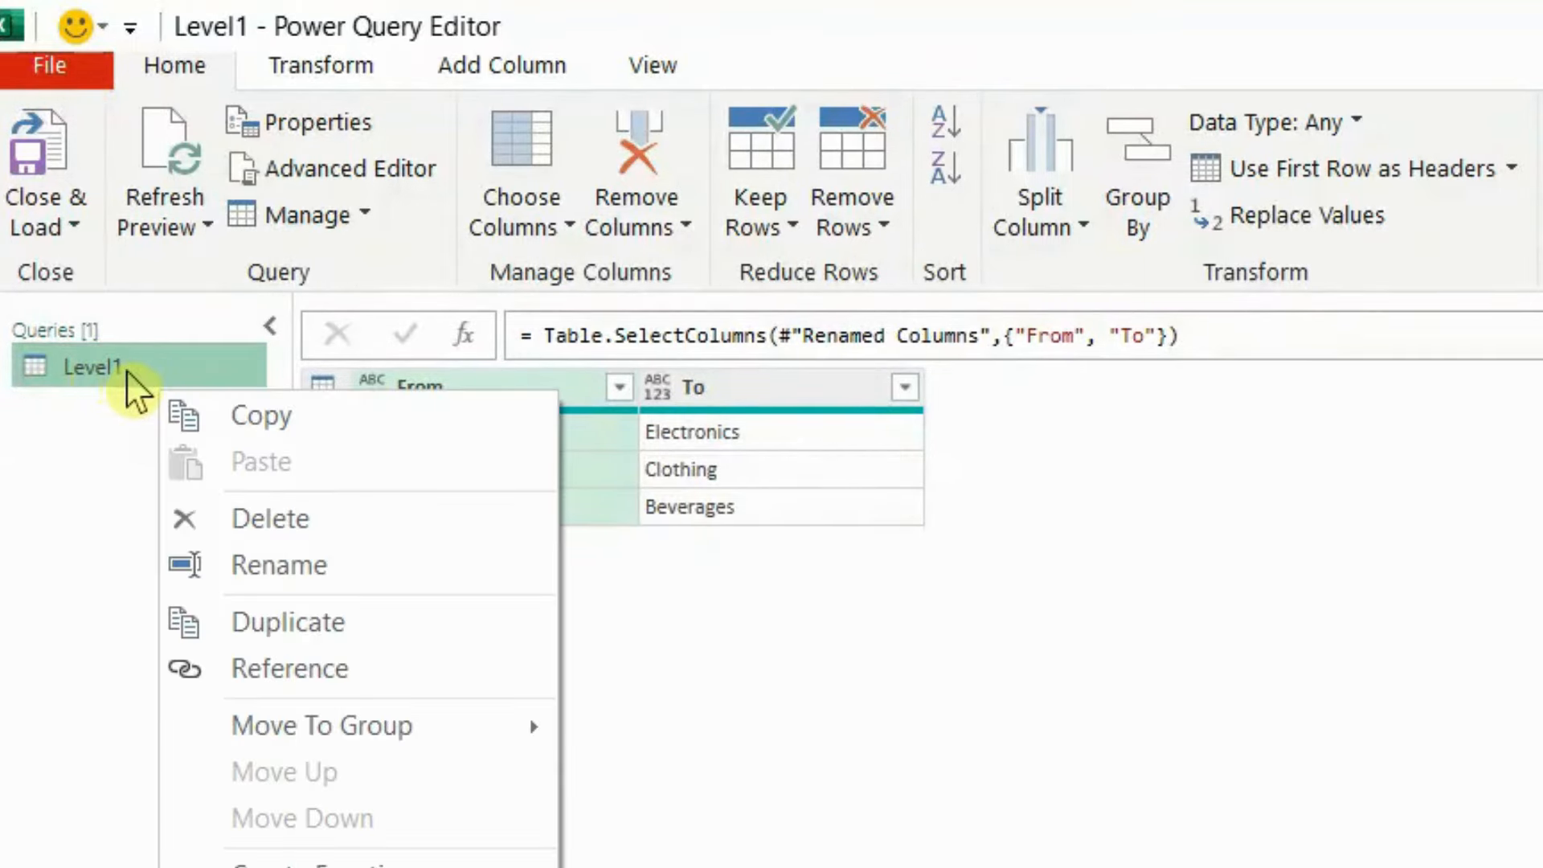
pyautogui.click(294, 635)
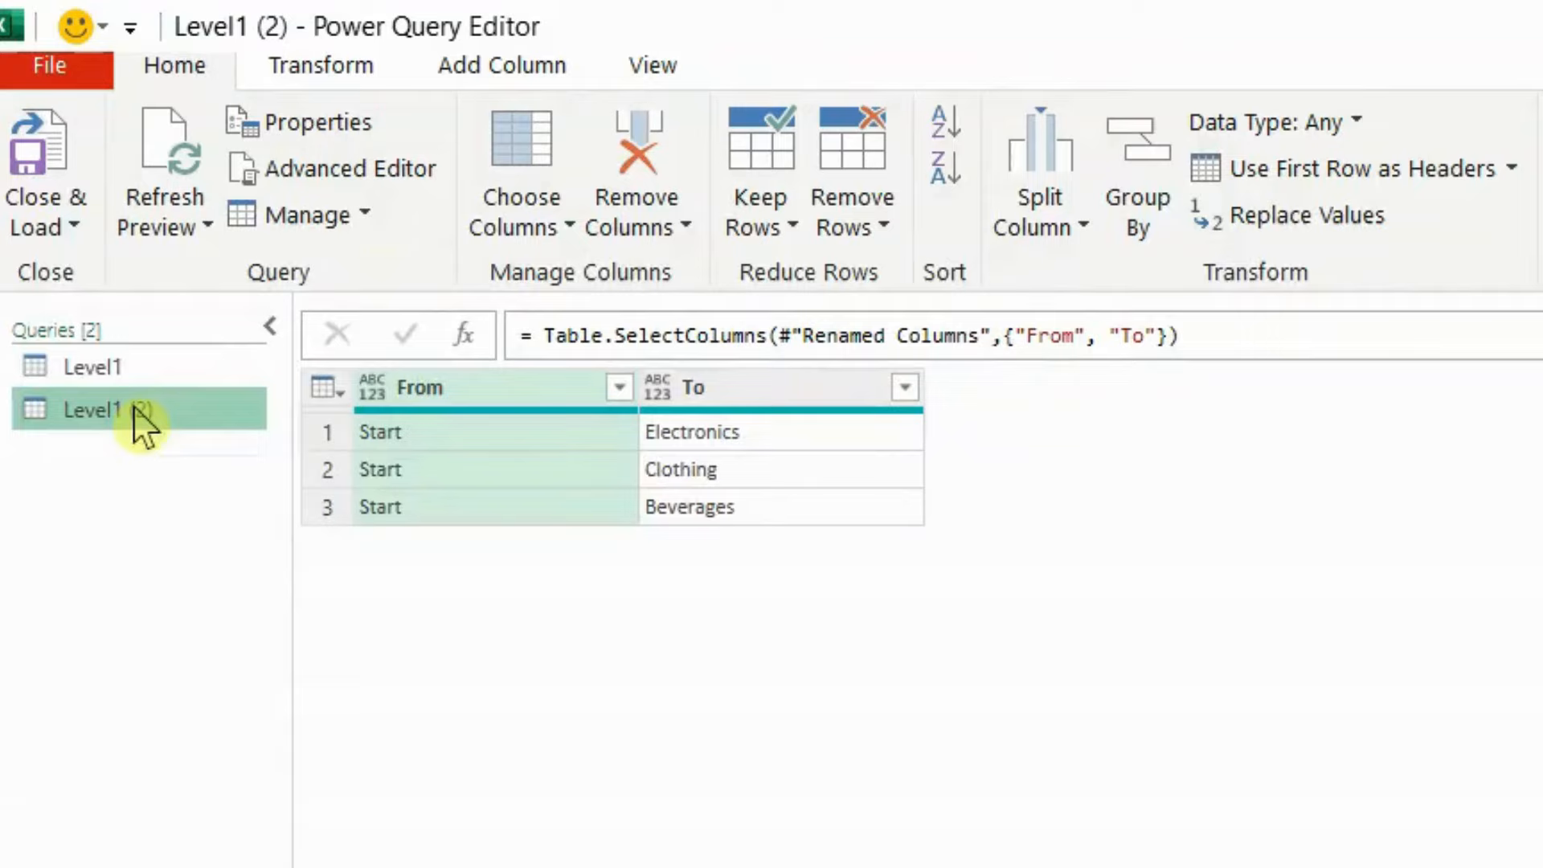
pyautogui.doubleClick(135, 409)
pyautogui.click(127, 408)
pyautogui.moveTo(127, 408); pyautogui.dragTo(189, 414)
pyautogui.press('End')
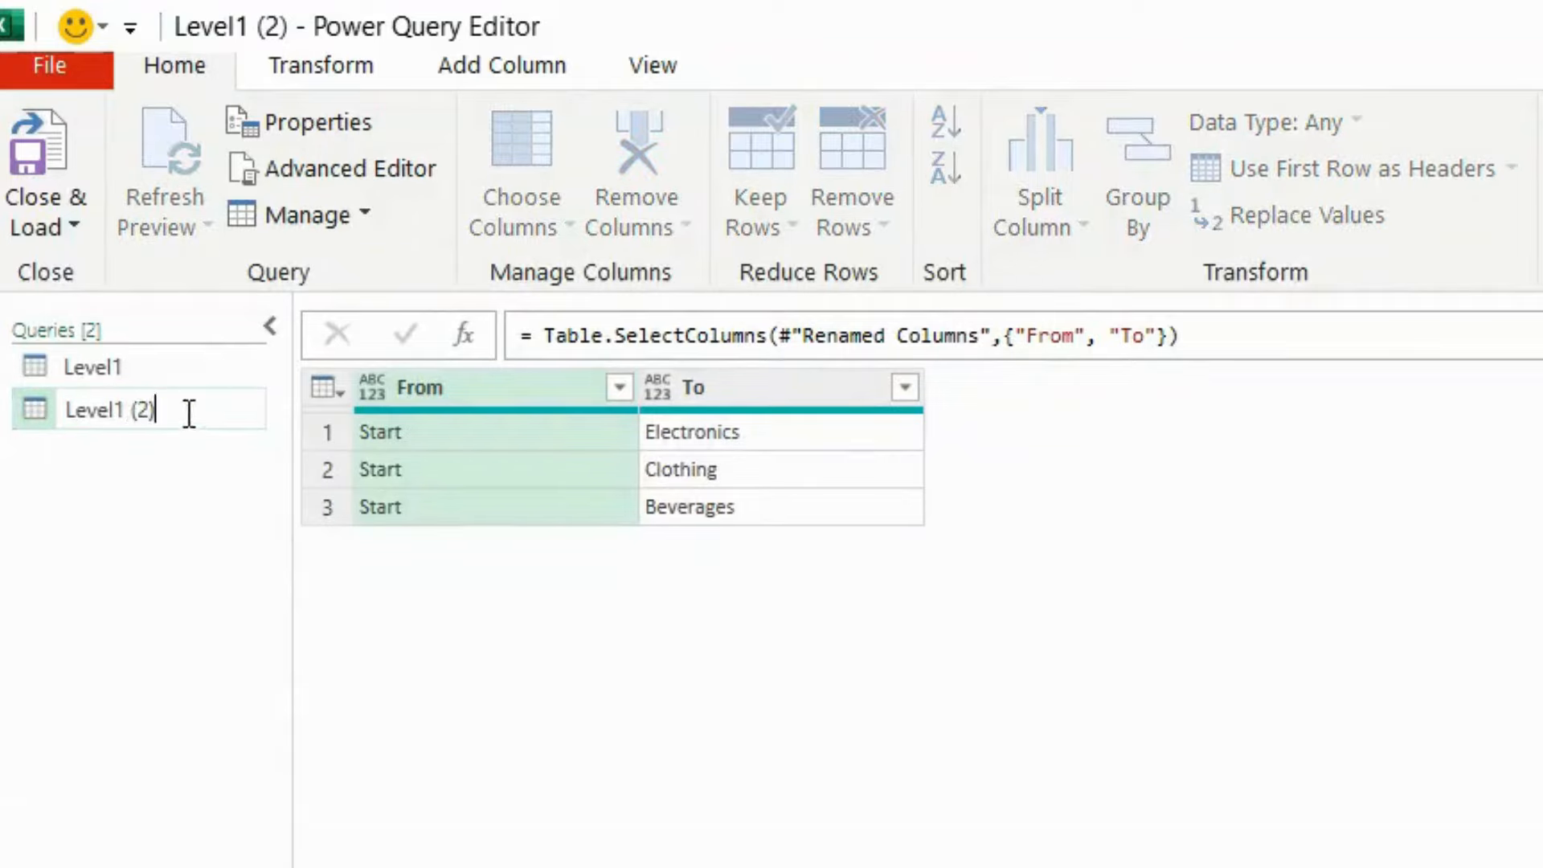
pyautogui.press('BackSpace')
pyautogui.press('BackSpace')
pyautogui.press('BackSpace')
pyautogui.press('BackSpace')
pyautogui.press('BackSpace')
pyautogui.write('2')
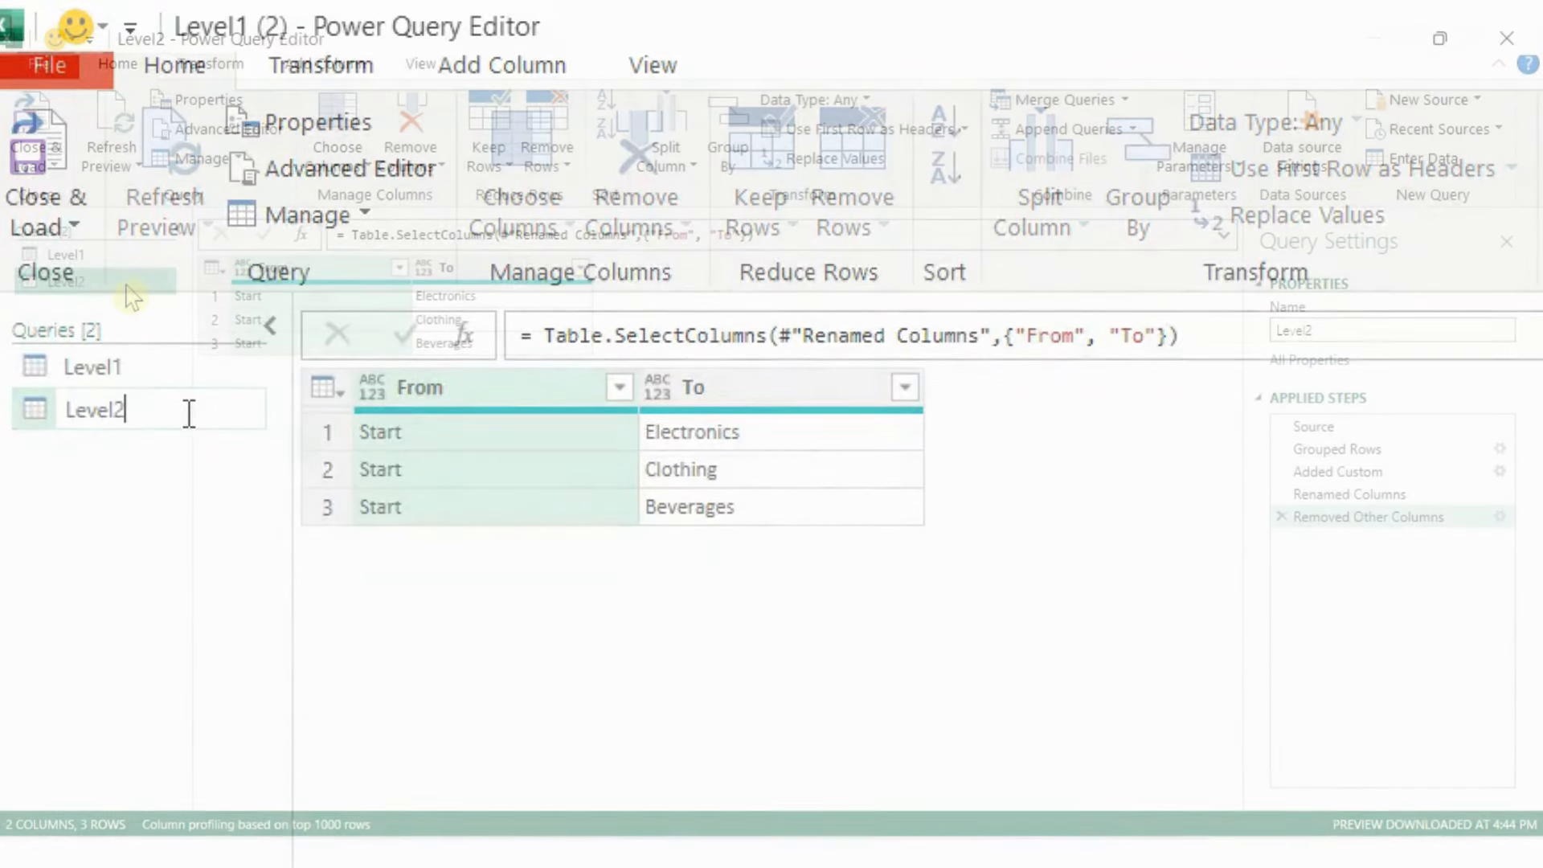
pyautogui.press('Return')
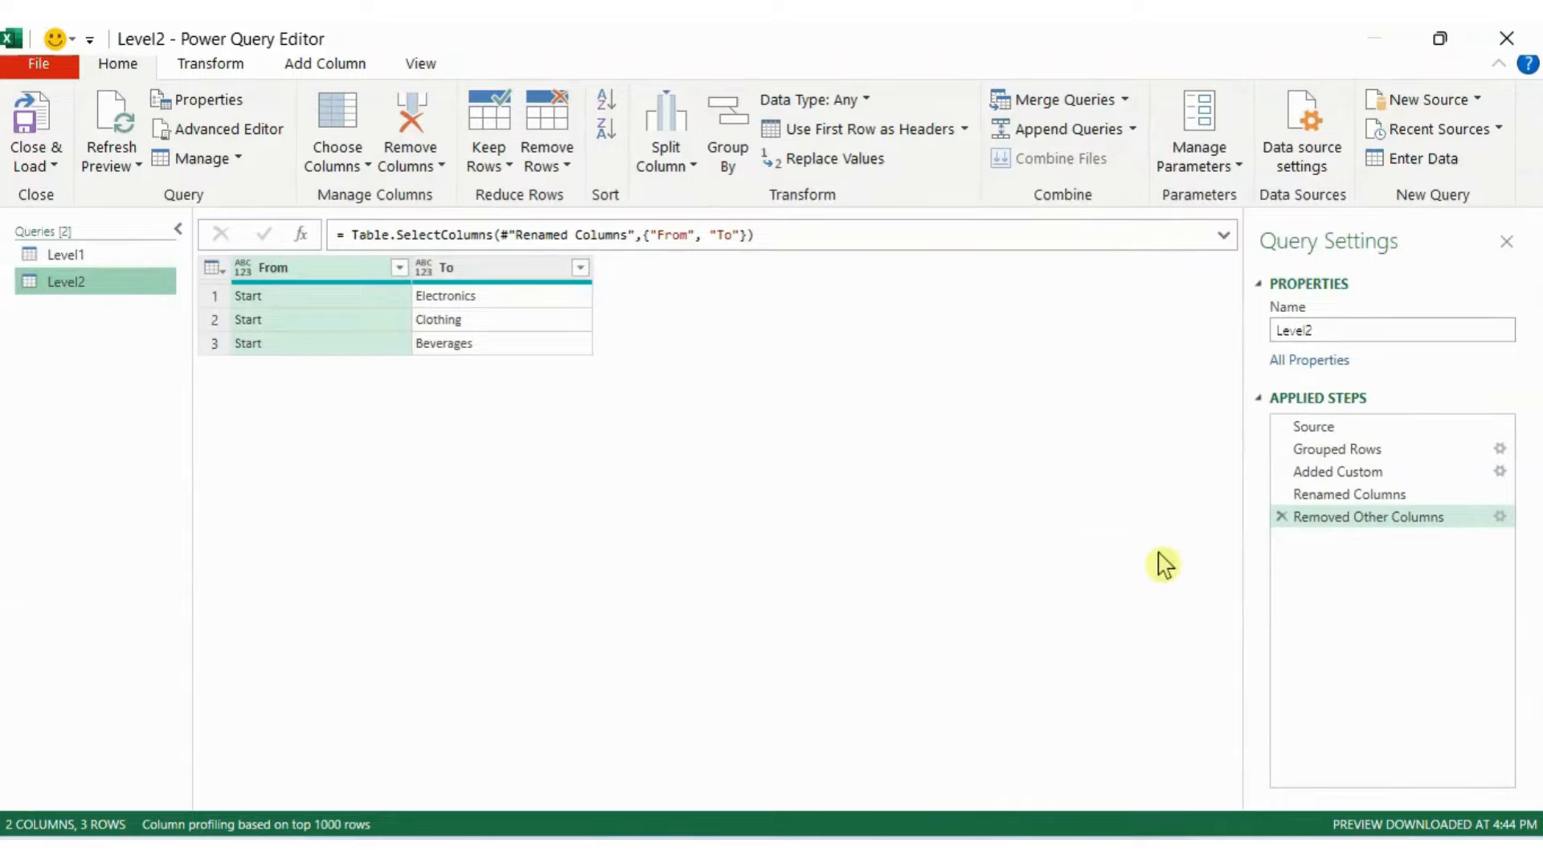
pyautogui.hotkey('ctrl', '2')
pyautogui.moveTo(1249, 376)
pyautogui.mouseDown()
pyautogui.moveTo(1427, 562)
pyautogui.moveTo(1535, 539)
pyautogui.mouseUp()
pyautogui.moveTo(1280, 412)
pyautogui.mouseDown()
pyautogui.moveTo(1353, 405)
pyautogui.moveTo(1366, 434)
pyautogui.moveTo(1282, 448)
pyautogui.moveTo(1282, 408)
pyautogui.mouseUp()
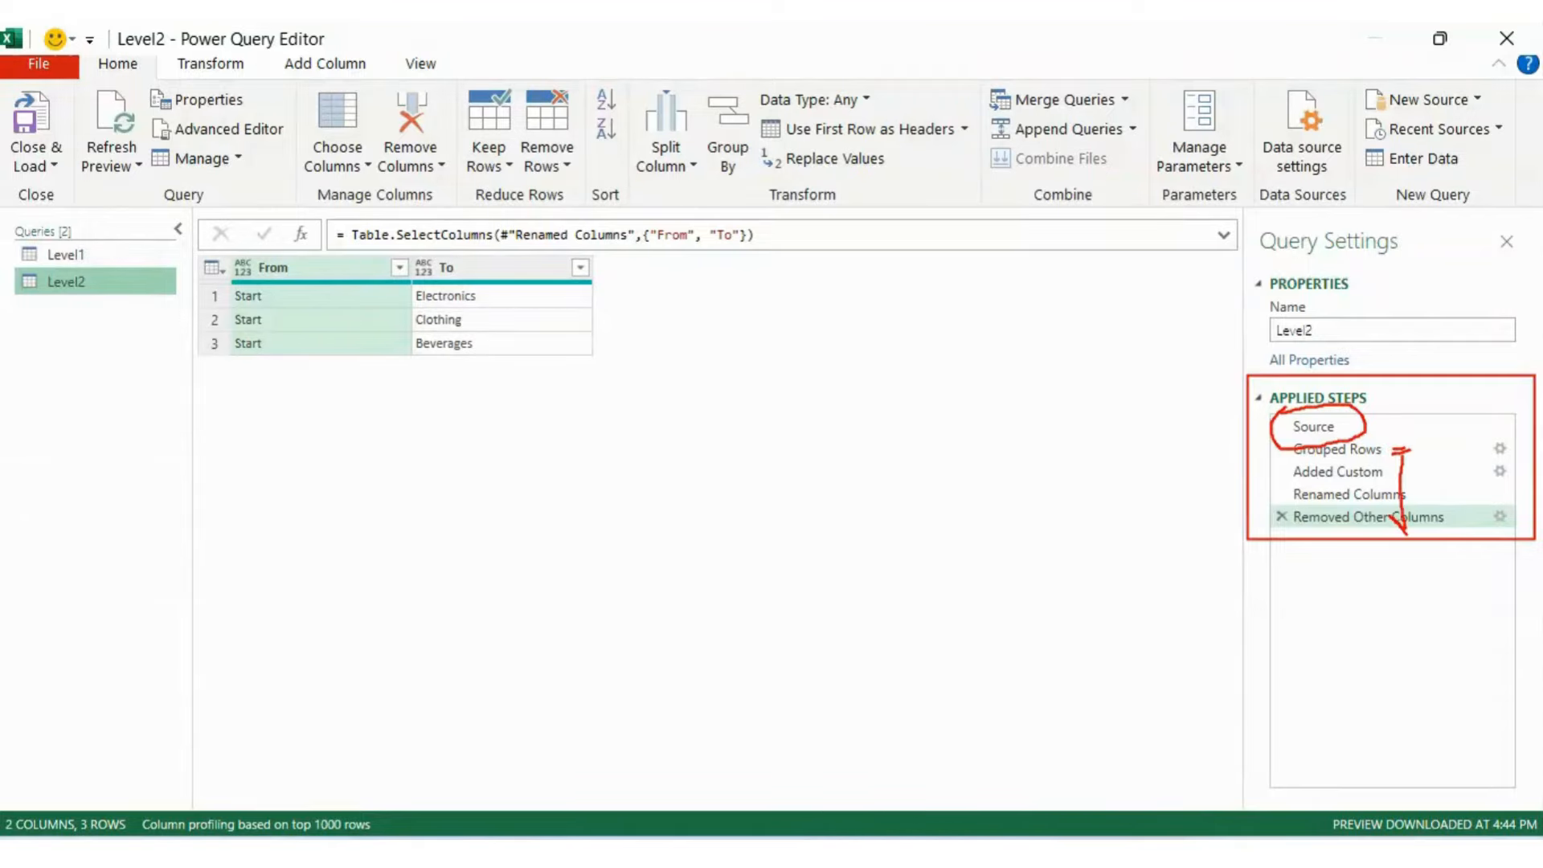
pyautogui.press('Escape')
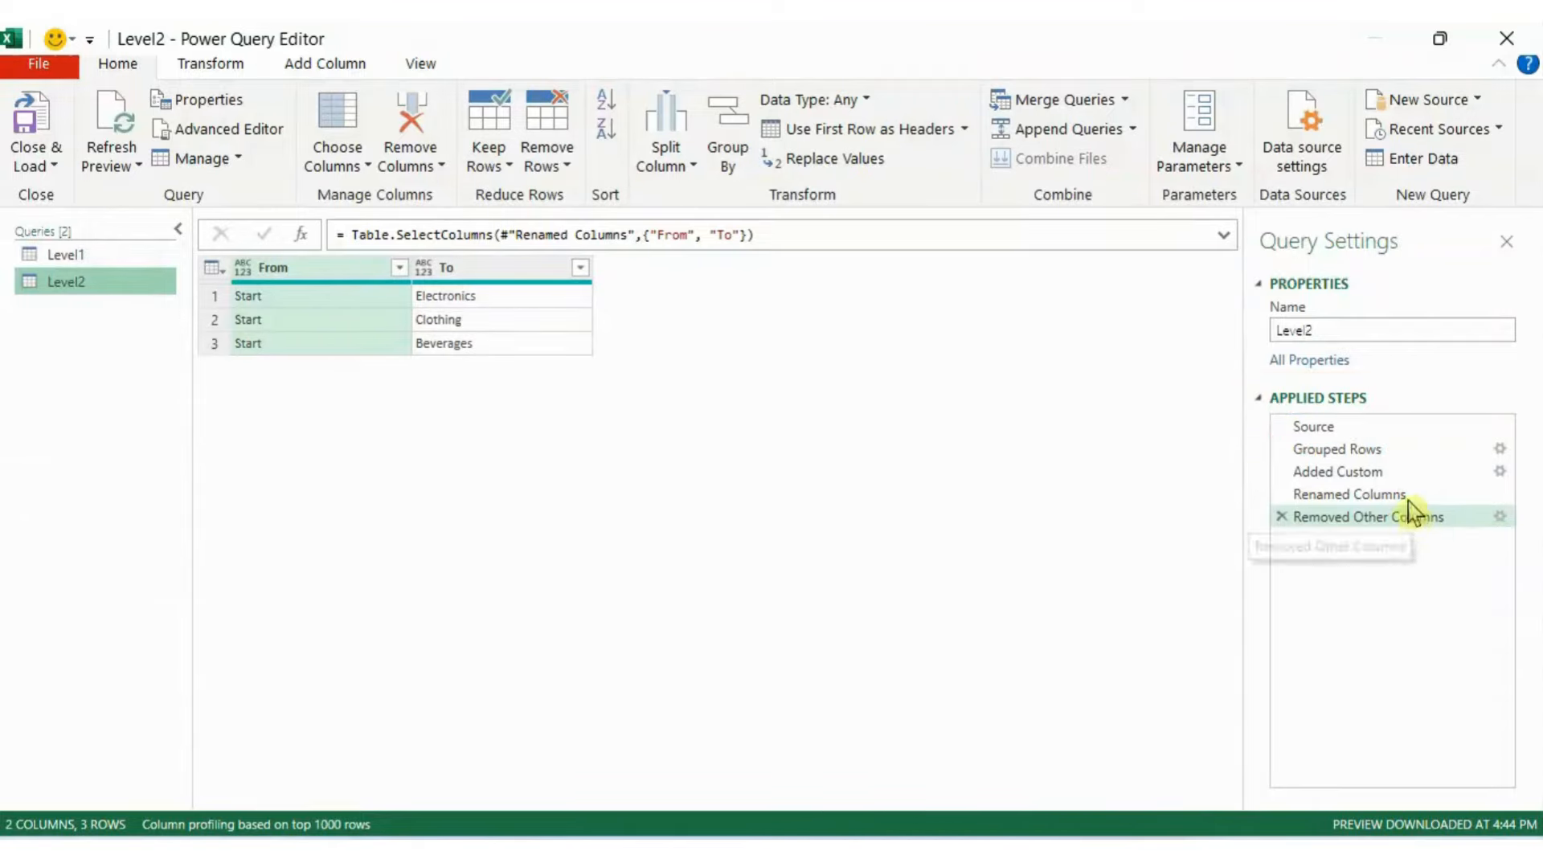
# - Delete the Grouped Rows step and all steps after it from the Level2 query
pyautogui.click(1375, 458)
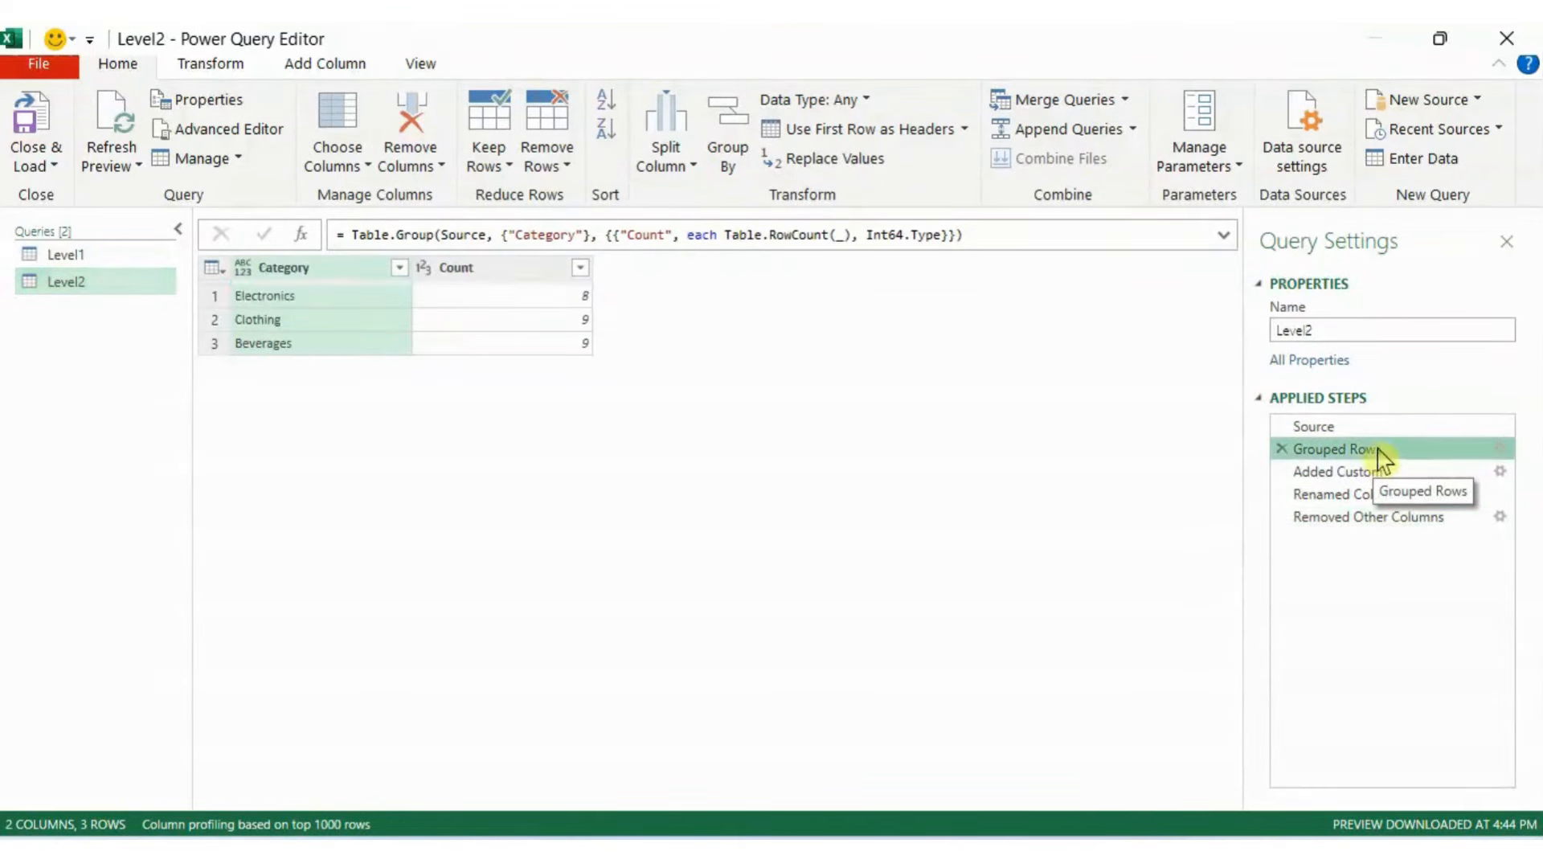
pyautogui.rightClick(1358, 463)
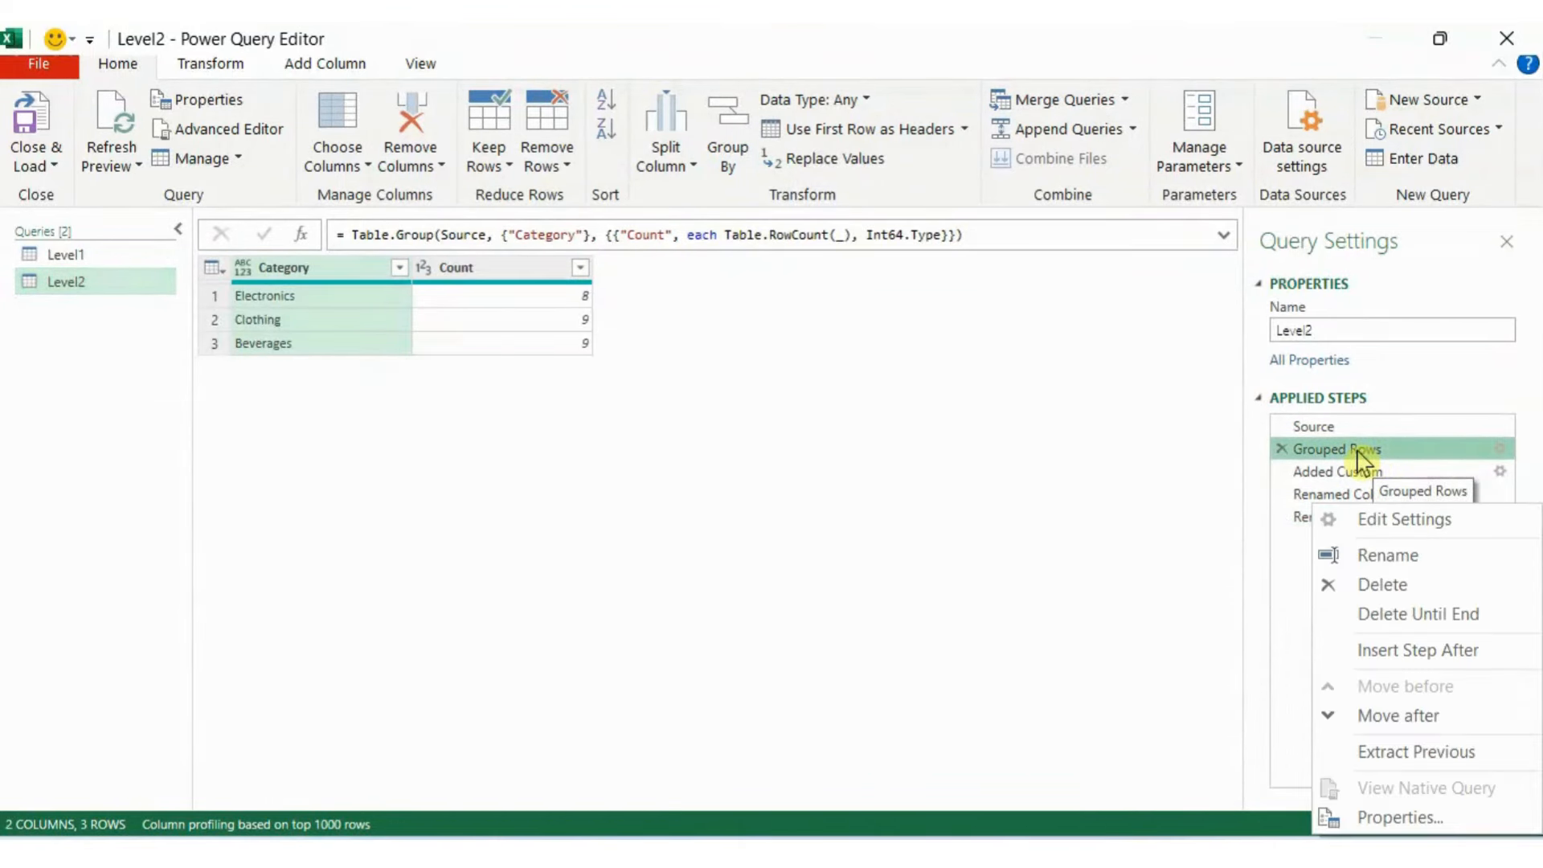
pyautogui.click(1413, 615)
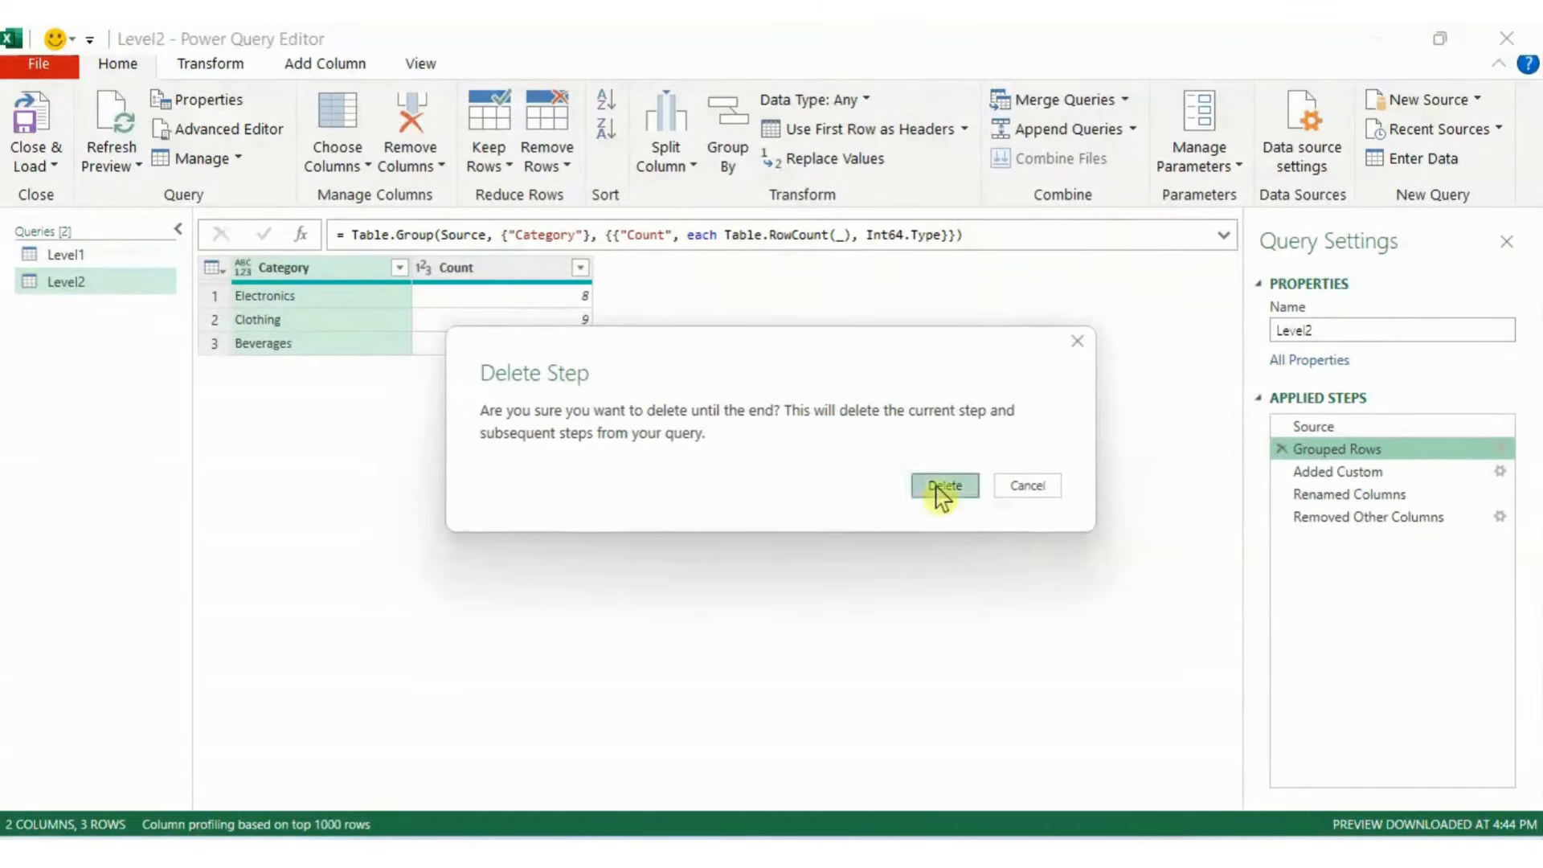
pyautogui.click(938, 484)
pyautogui.click(697, 324)
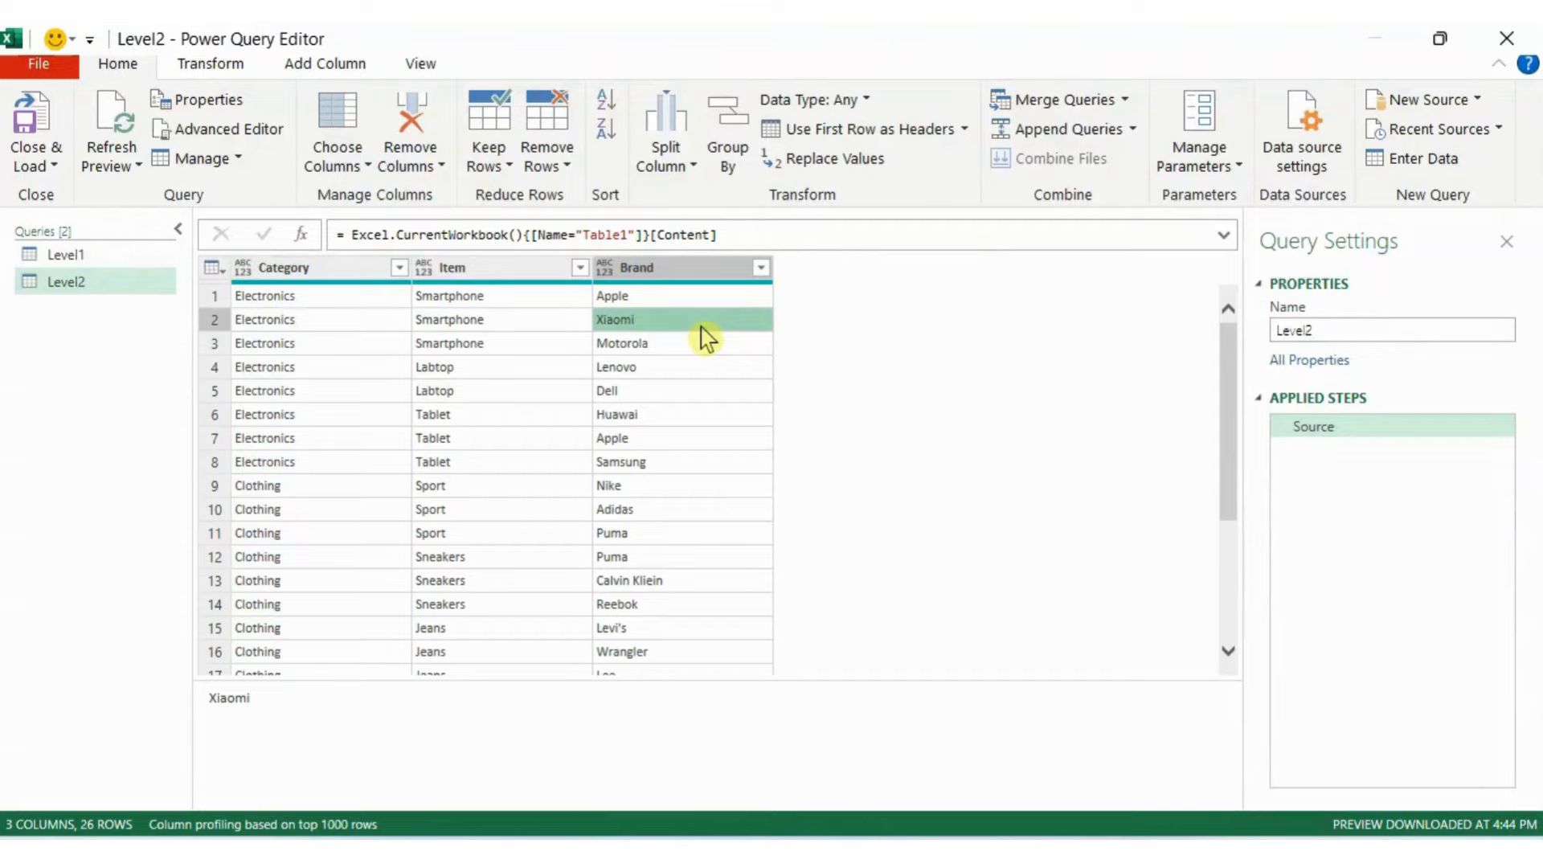
# - Group the Level2 table by Category and Item, with a Count column that counts rows
pyautogui.click(327, 270)
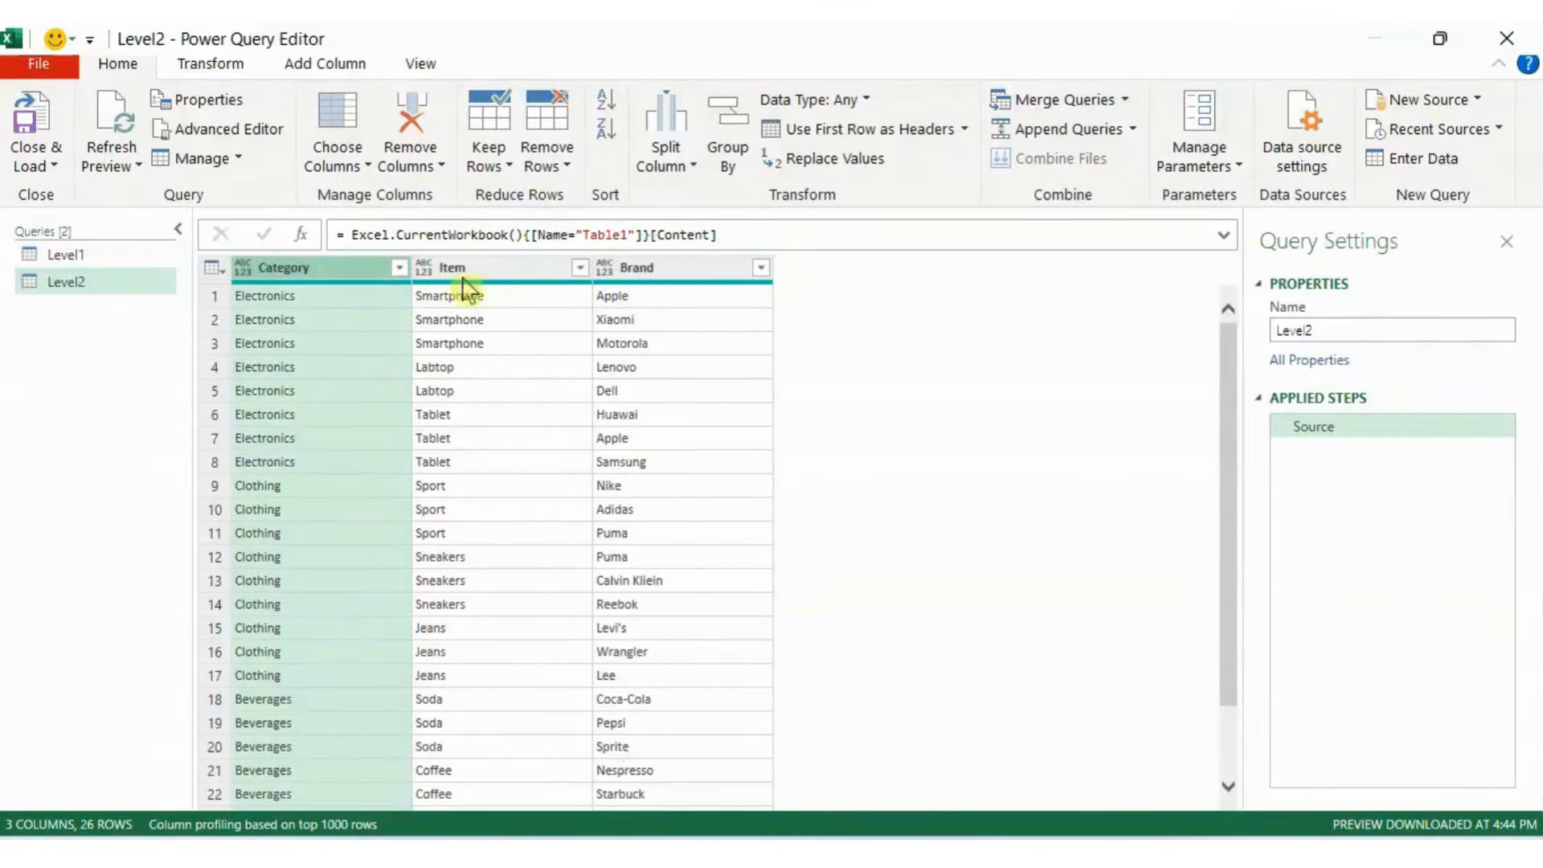
pyautogui.keyDown('ctrl'); pyautogui.click(508, 274); pyautogui.keyUp('ctrl')
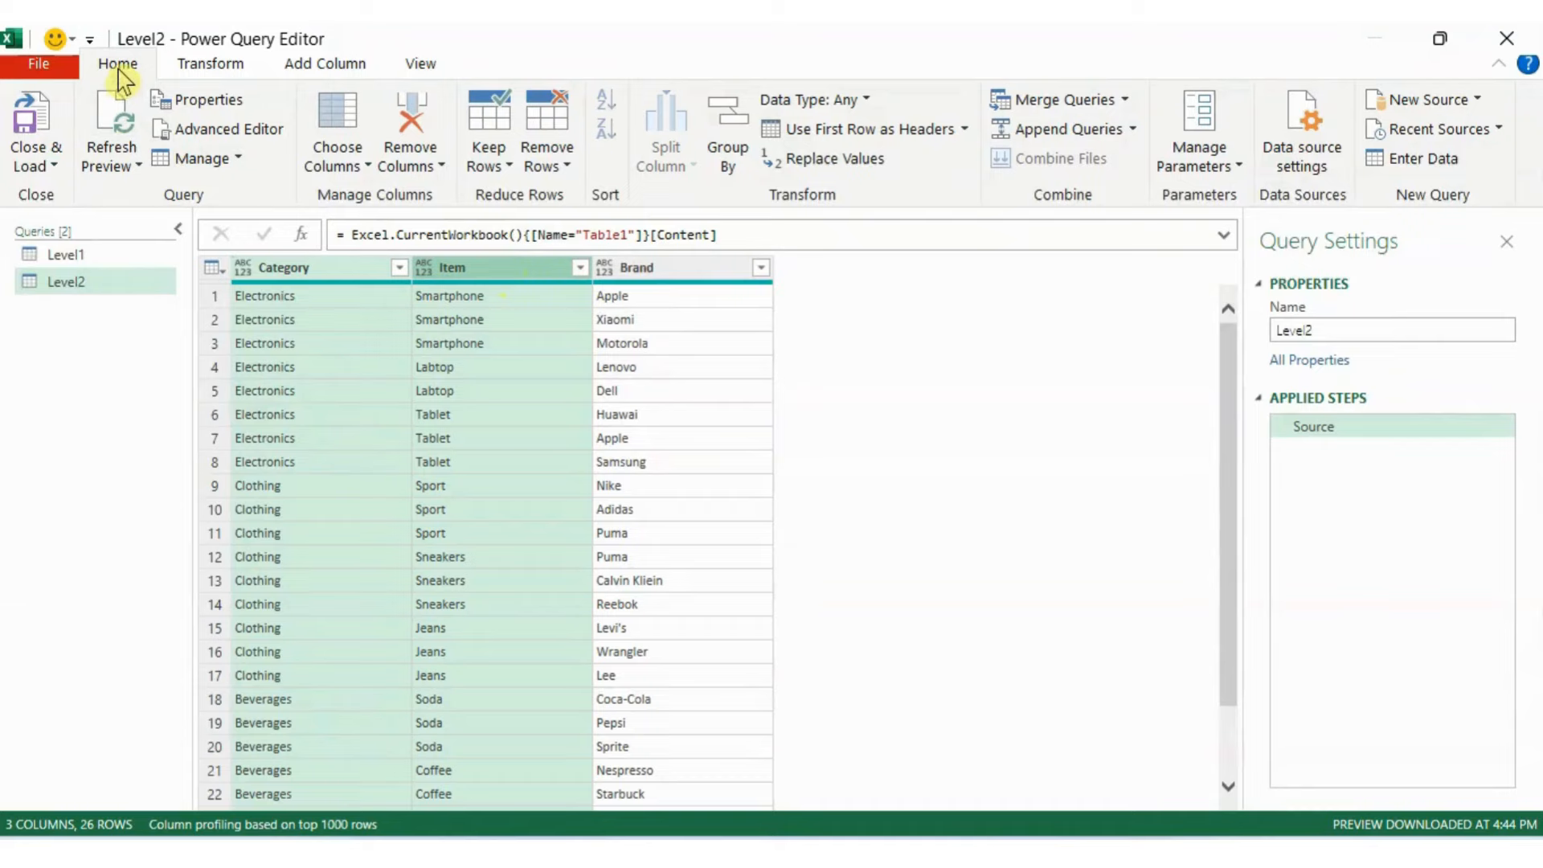
pyautogui.click(727, 145)
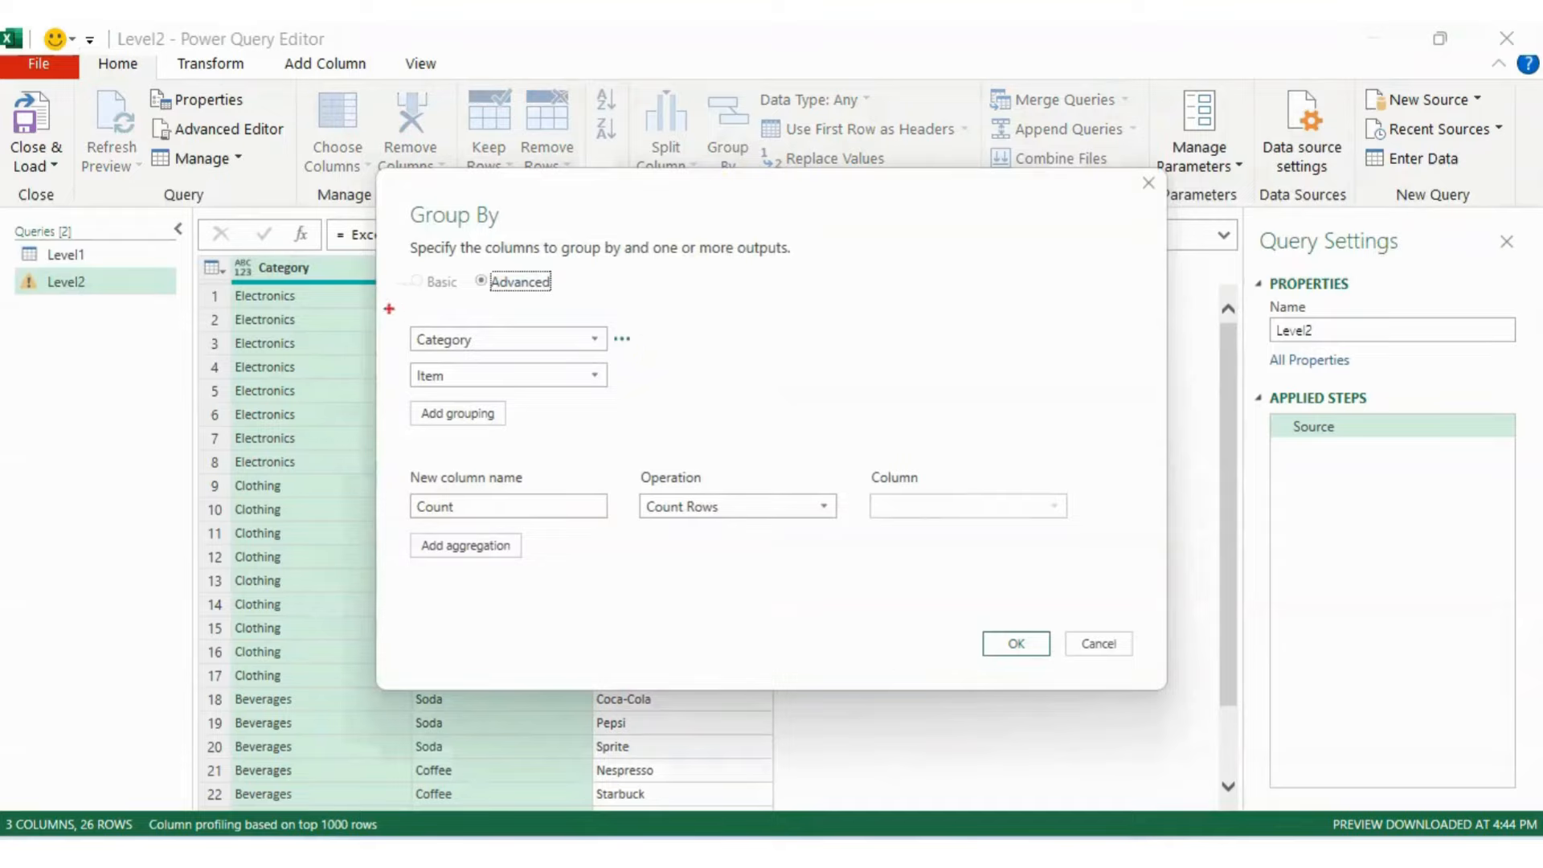
pyautogui.moveTo(388, 308)
pyautogui.mouseDown()
pyautogui.moveTo(417, 352)
pyautogui.moveTo(626, 426)
pyautogui.mouseUp()
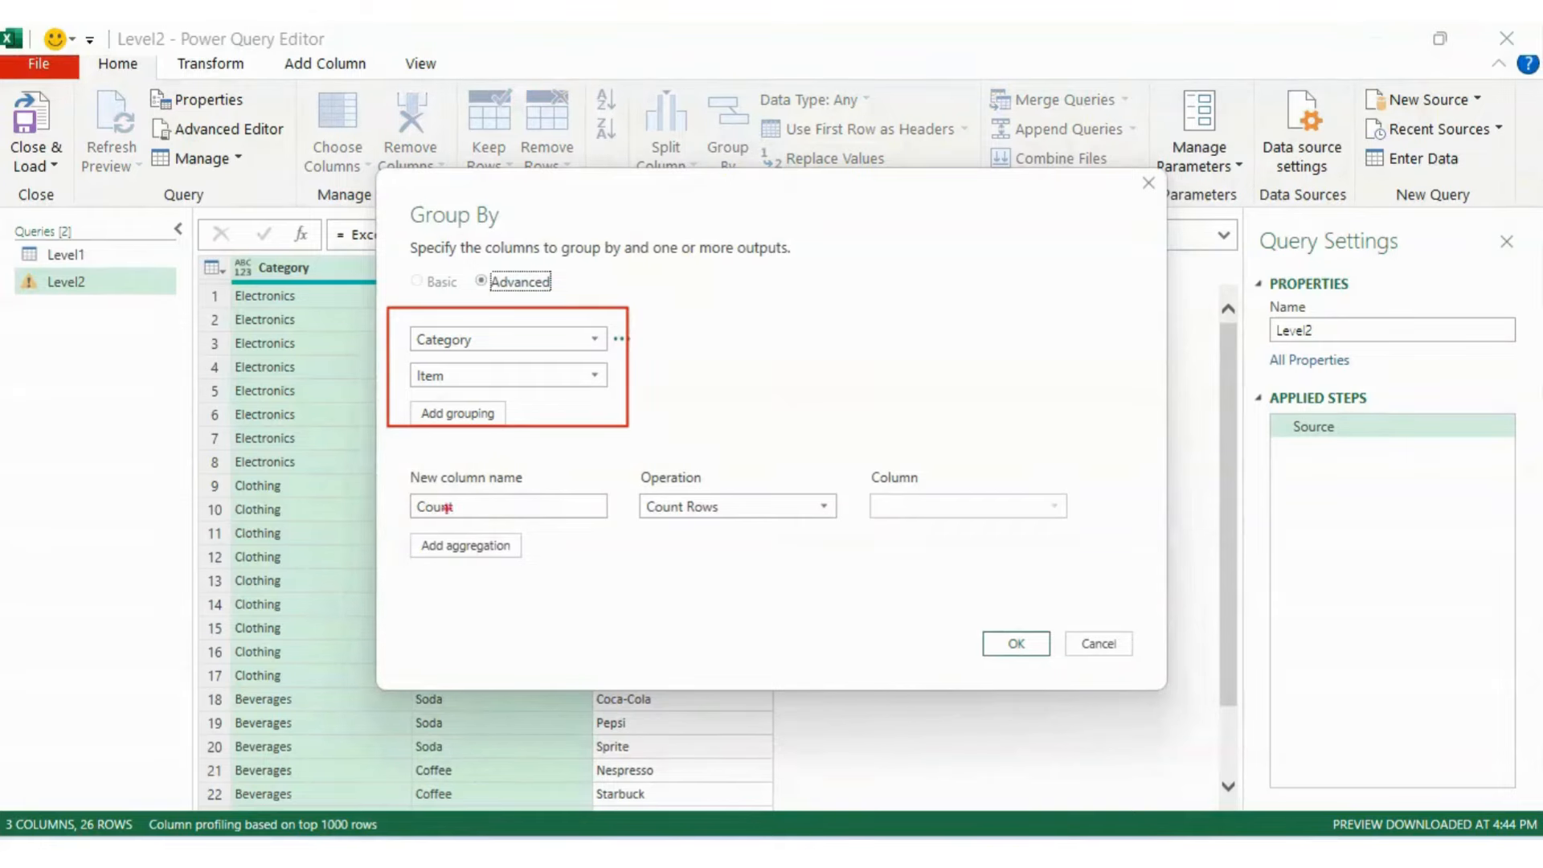
pyautogui.moveTo(394, 455)
pyautogui.mouseDown()
pyautogui.moveTo(634, 575)
pyautogui.moveTo(827, 565)
pyautogui.moveTo(864, 580)
pyautogui.moveTo(847, 560)
pyautogui.mouseUp()
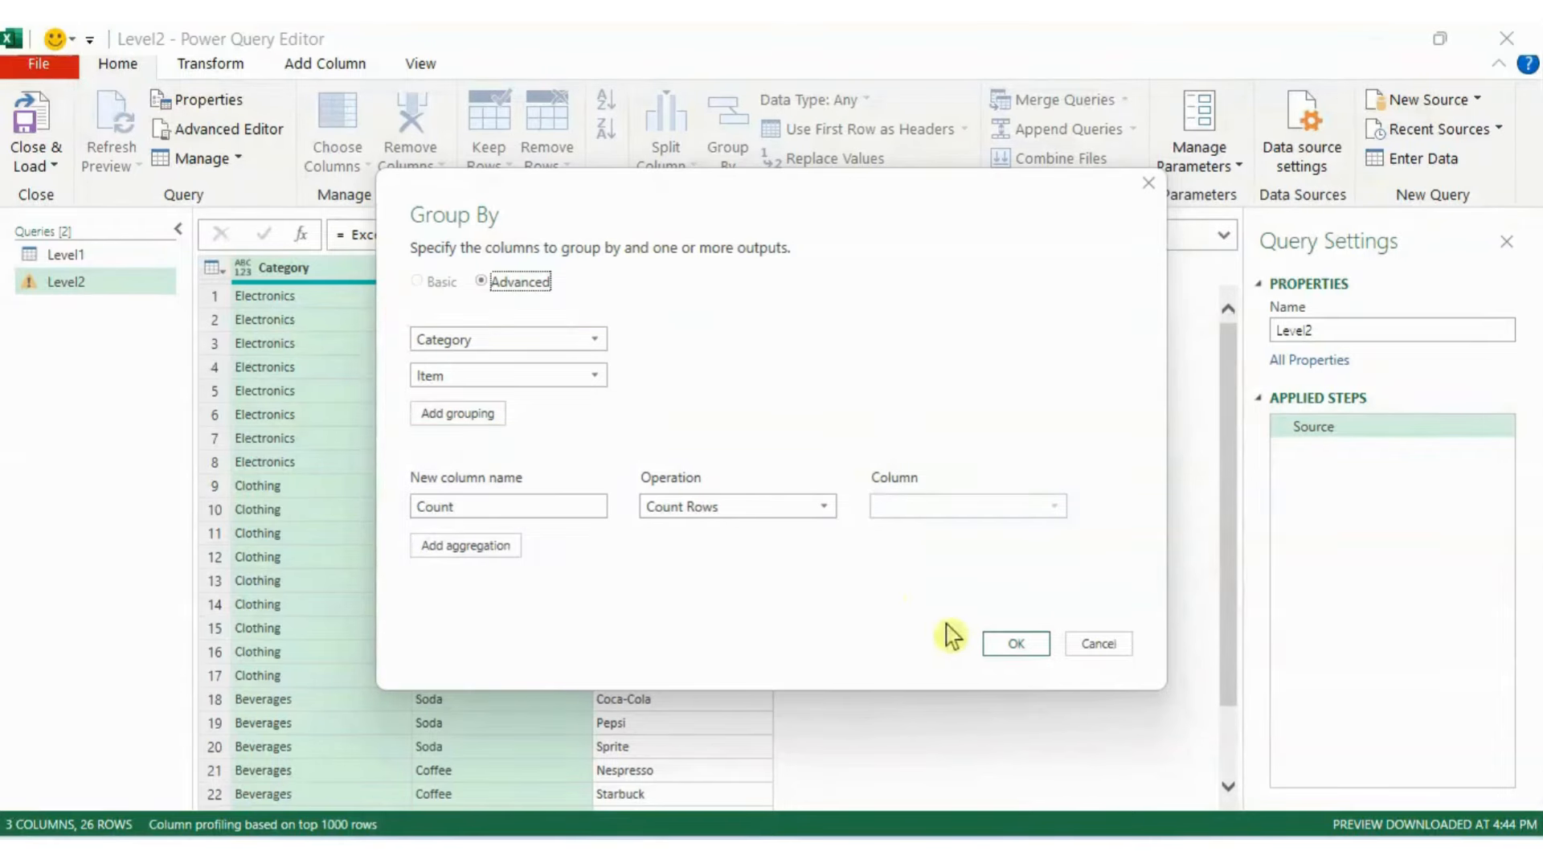
pyautogui.click(1017, 645)
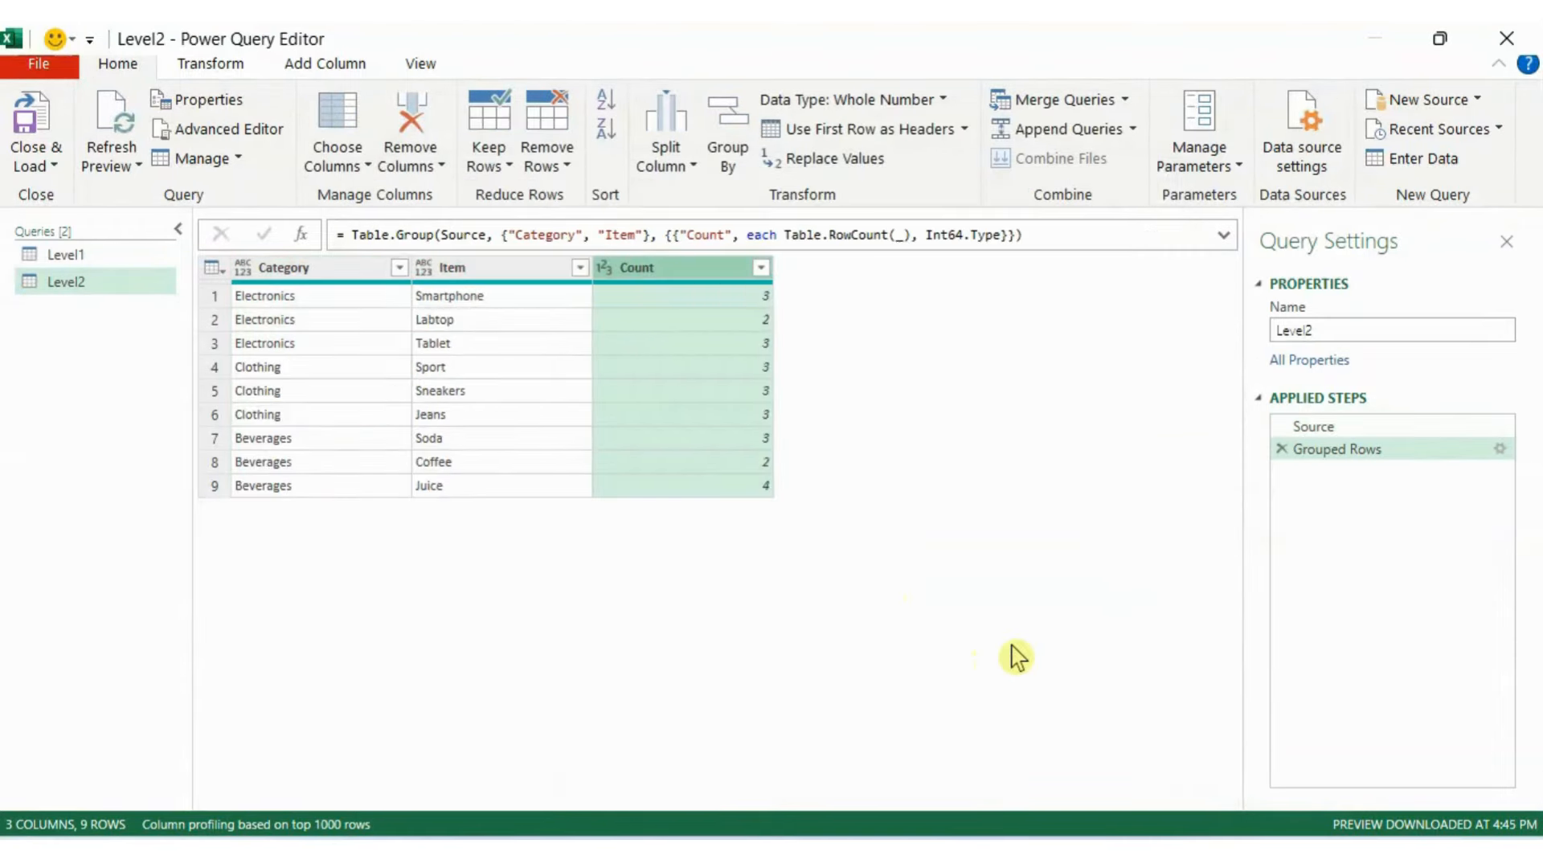
# - Rename the grouped Level2 columns Category to From and Item to To
pyautogui.doubleClick(294, 270)
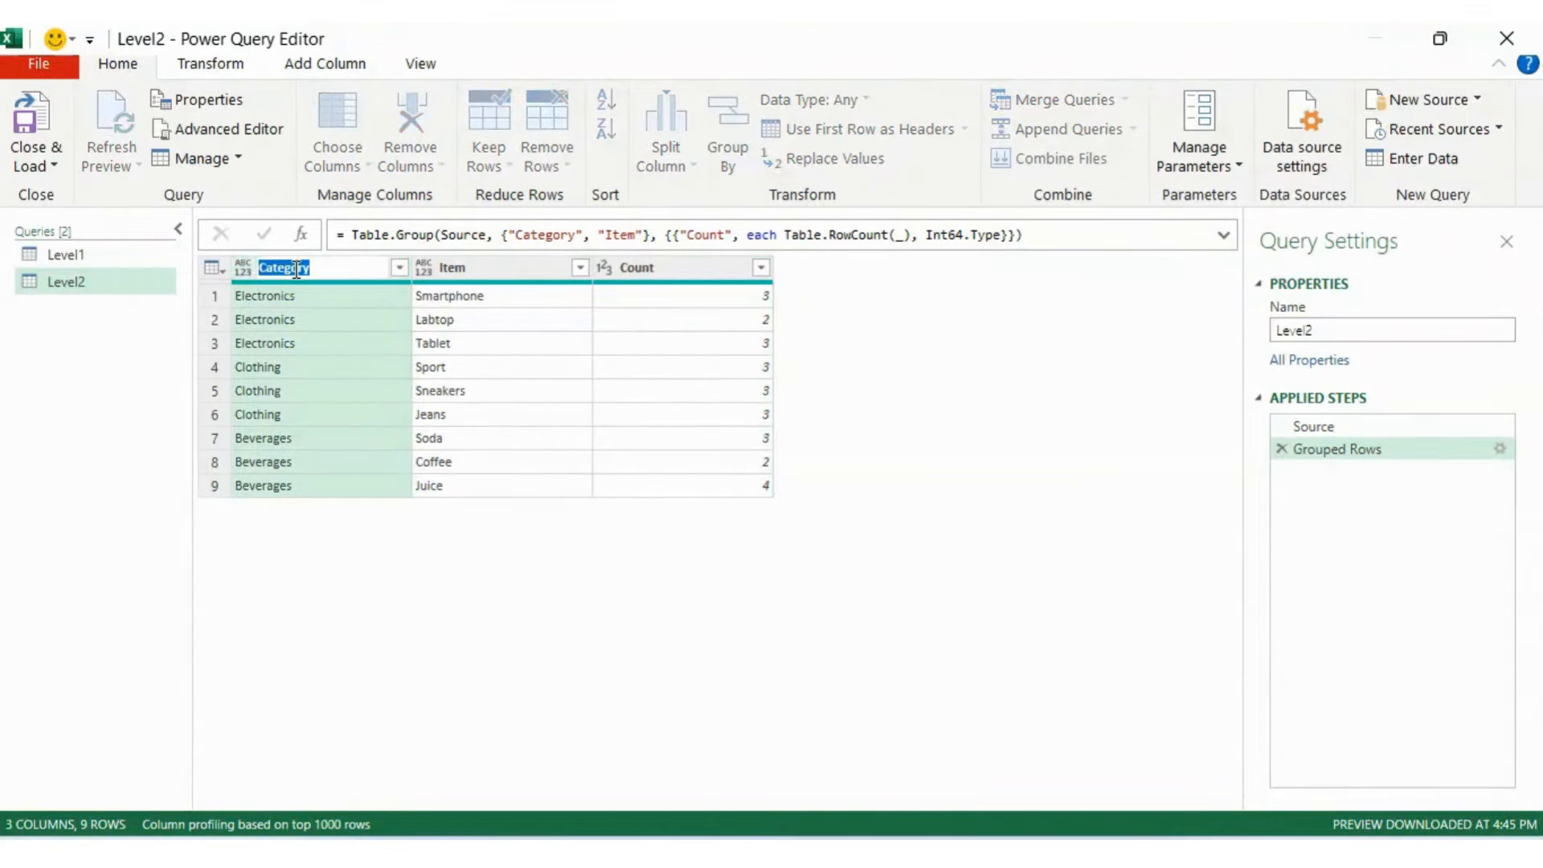
pyautogui.write('From')
pyautogui.press('Return')
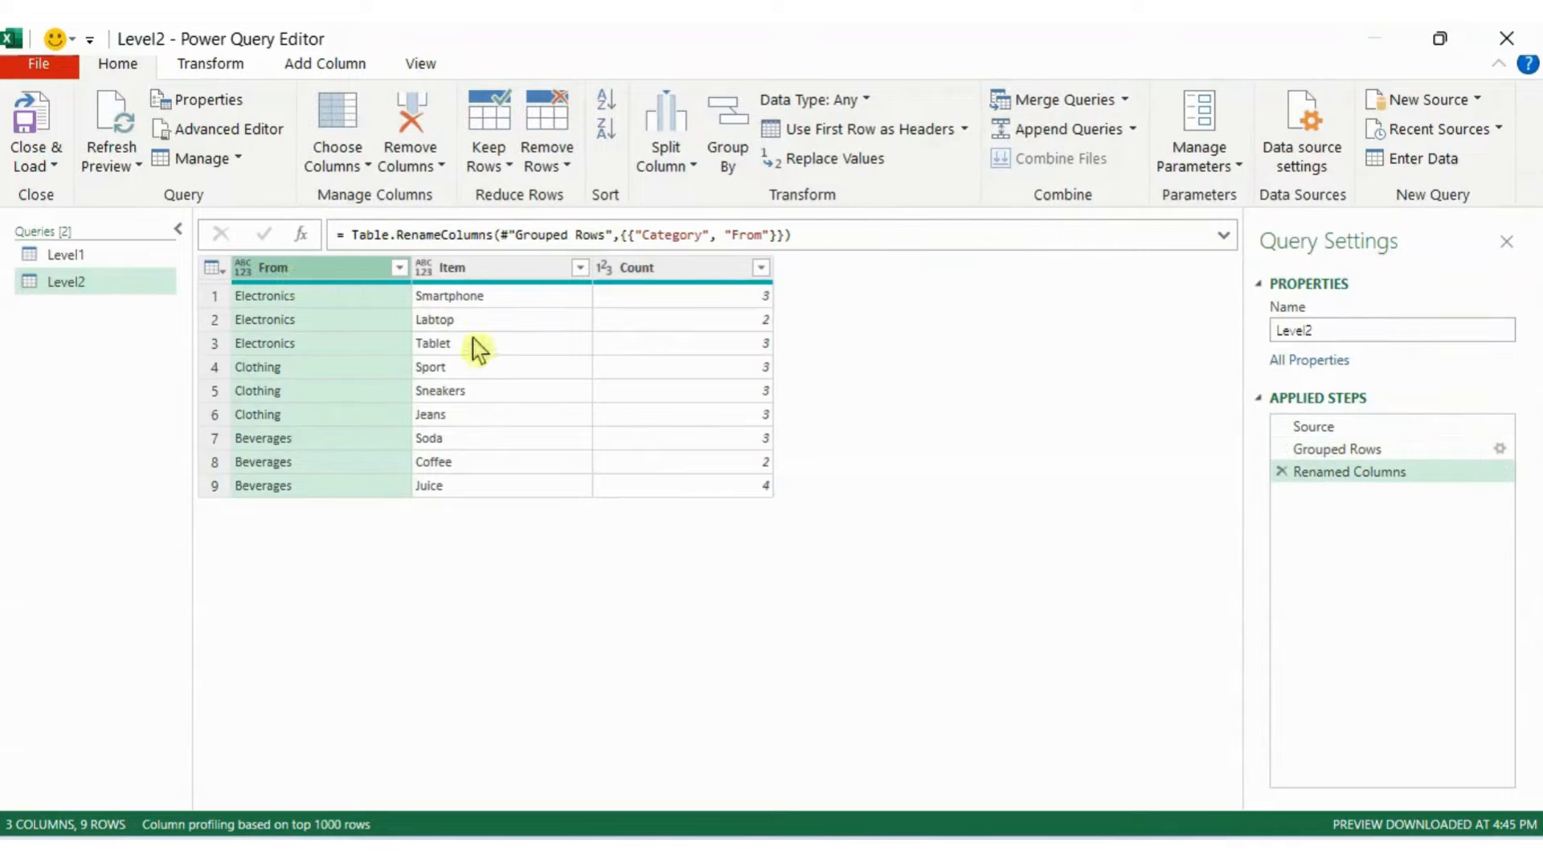
pyautogui.click(451, 271)
pyautogui.doubleClick(451, 270)
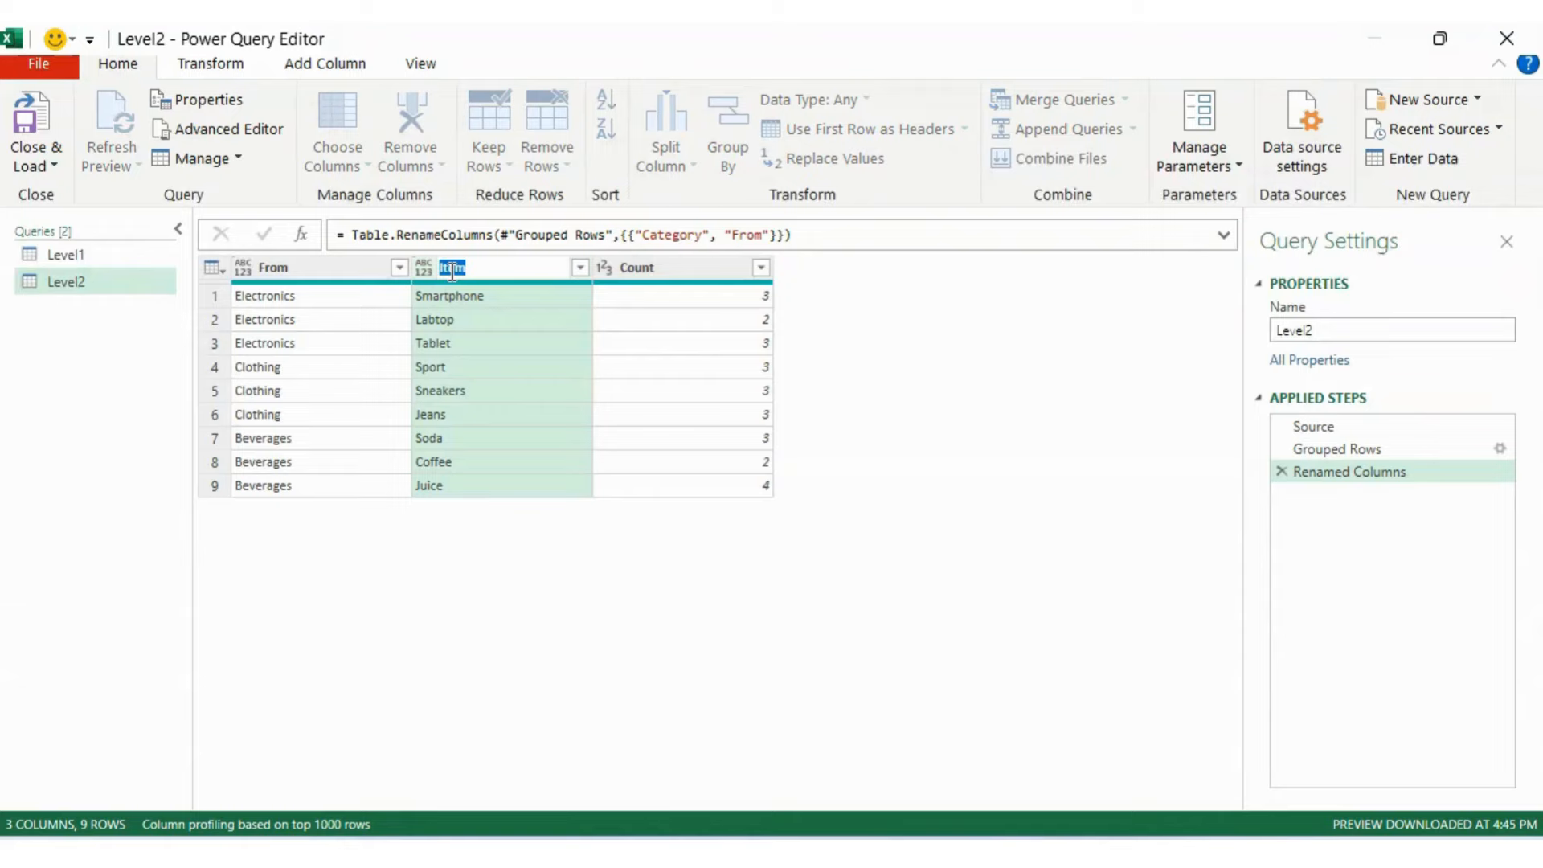
pyautogui.write('To')
pyautogui.press('Return')
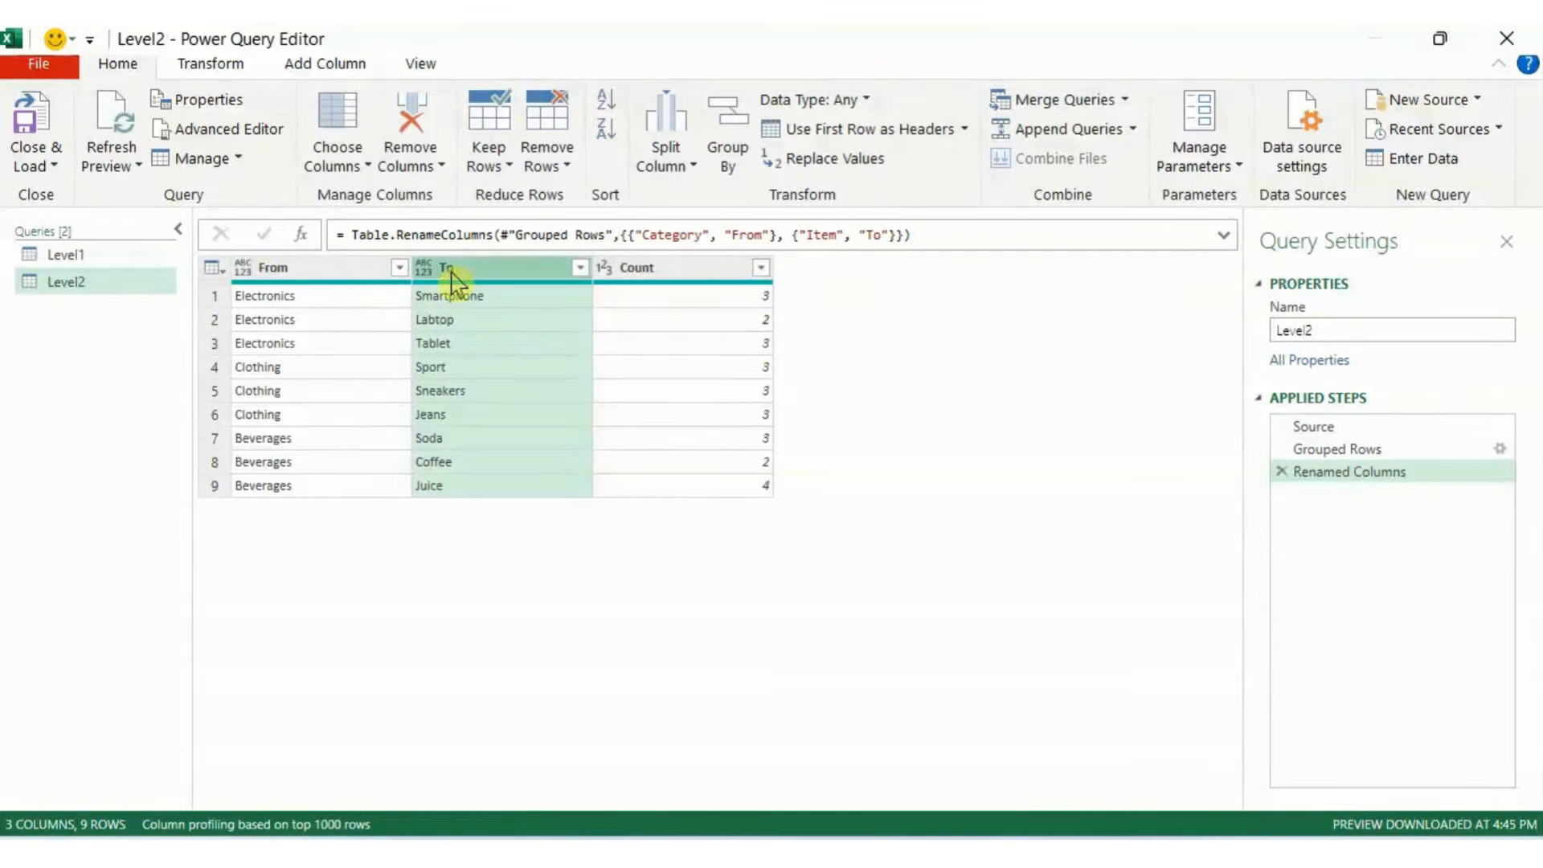
# - Remove the Count column from the Level2 query
pyautogui.click(676, 276)
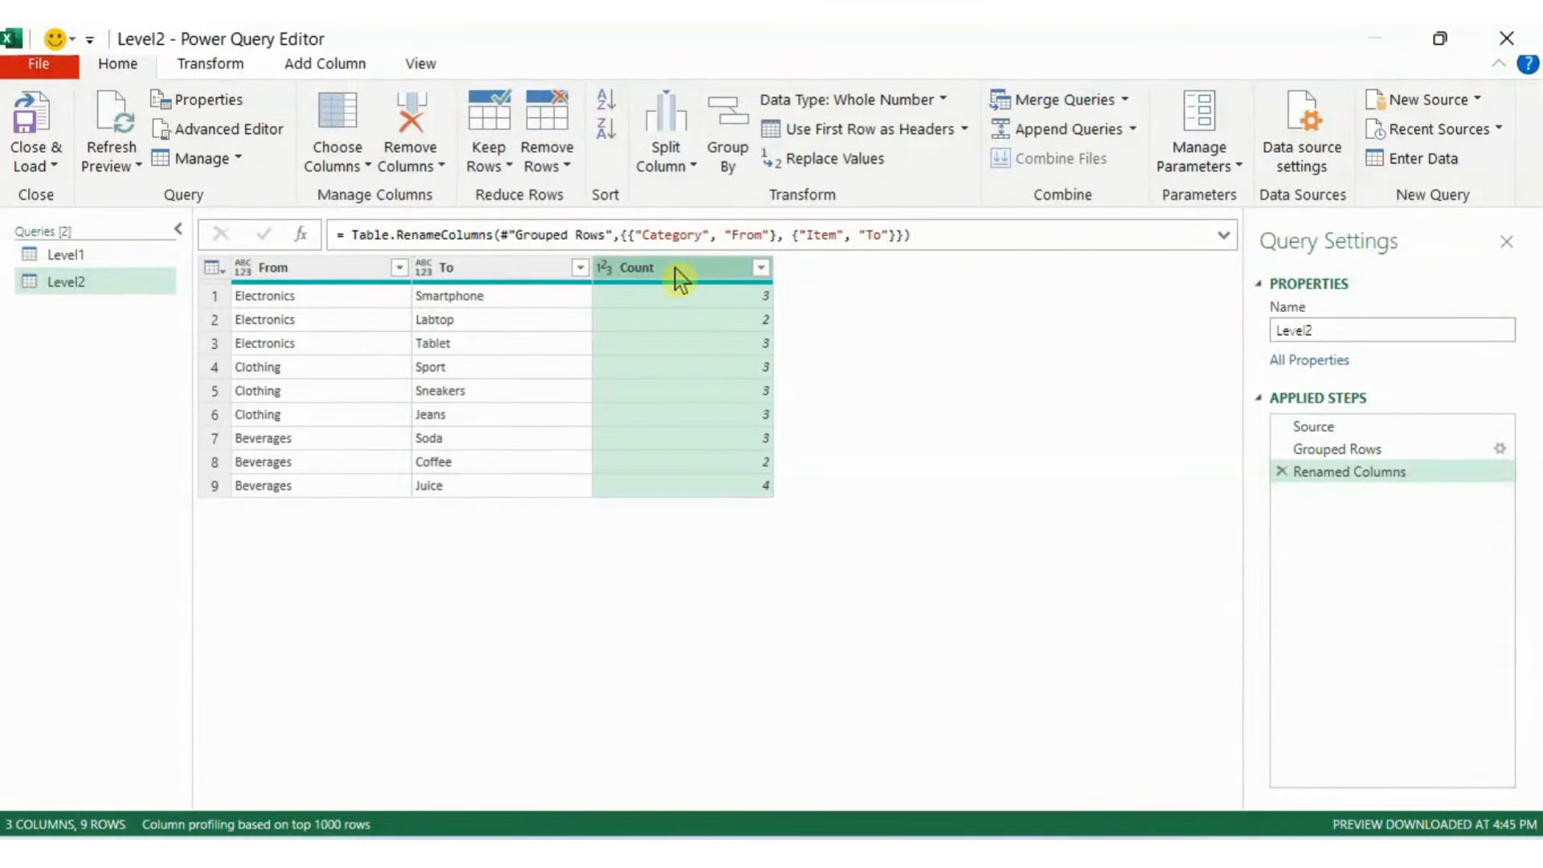
pyautogui.rightClick(680, 280)
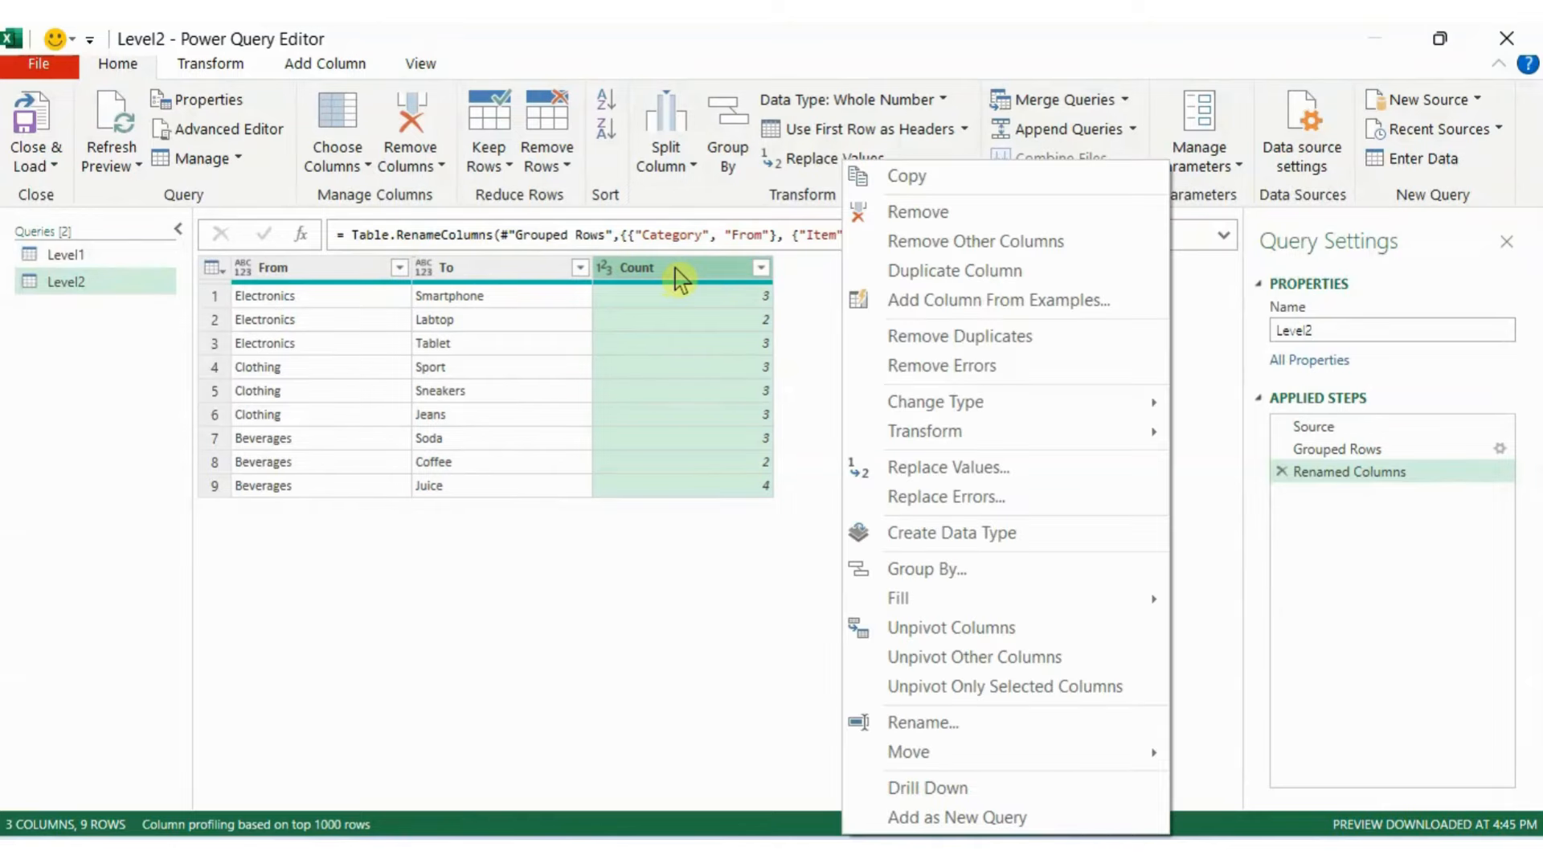
pyautogui.click(881, 214)
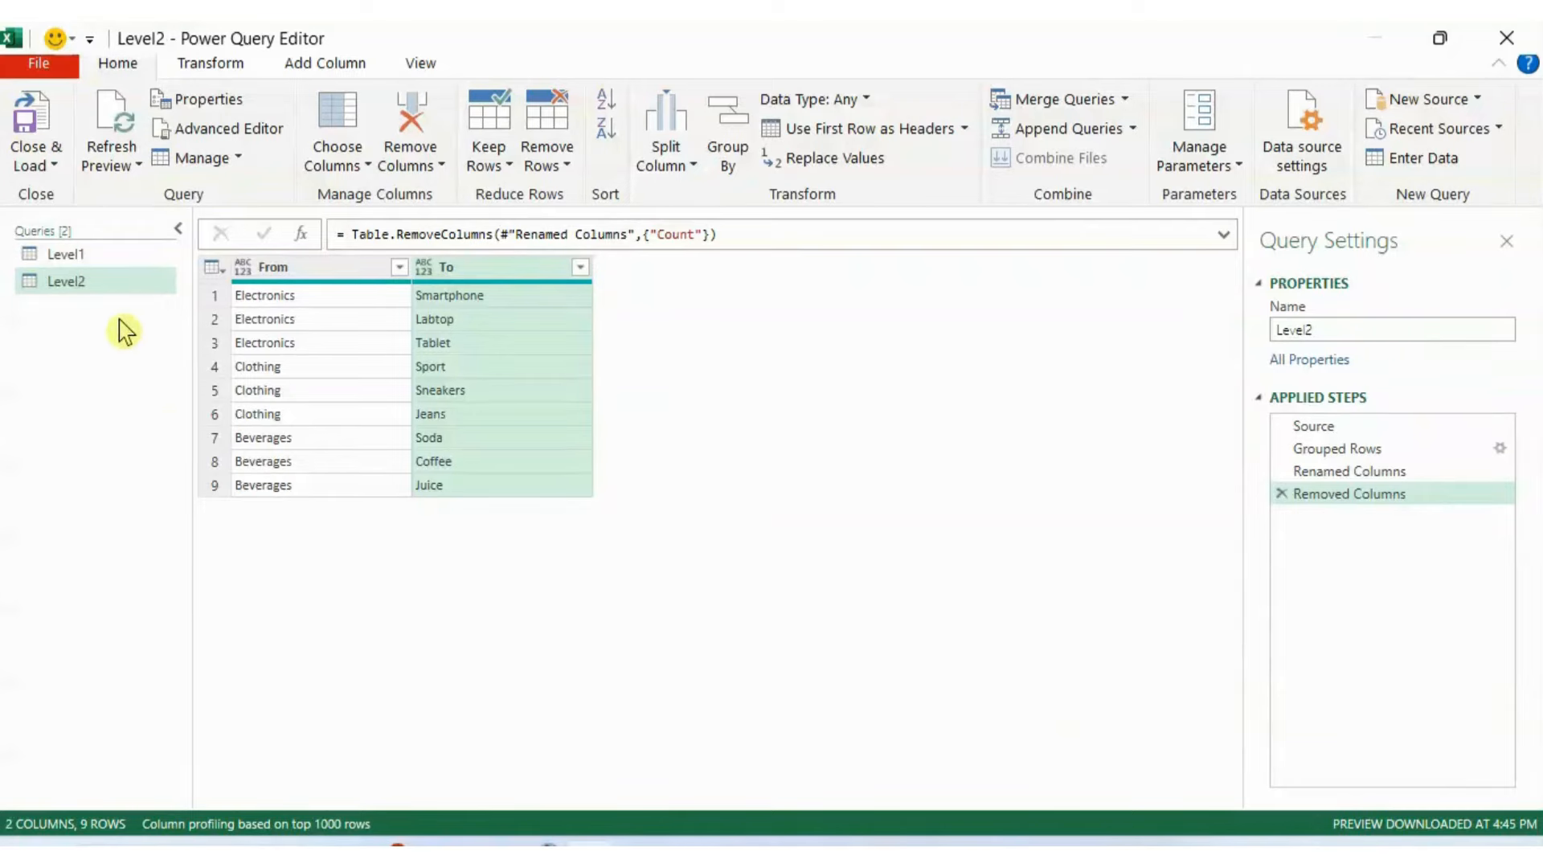
# - Duplicate the Level2 query and delete every applied step after Source from the copy
pyautogui.rightClick(92, 286)
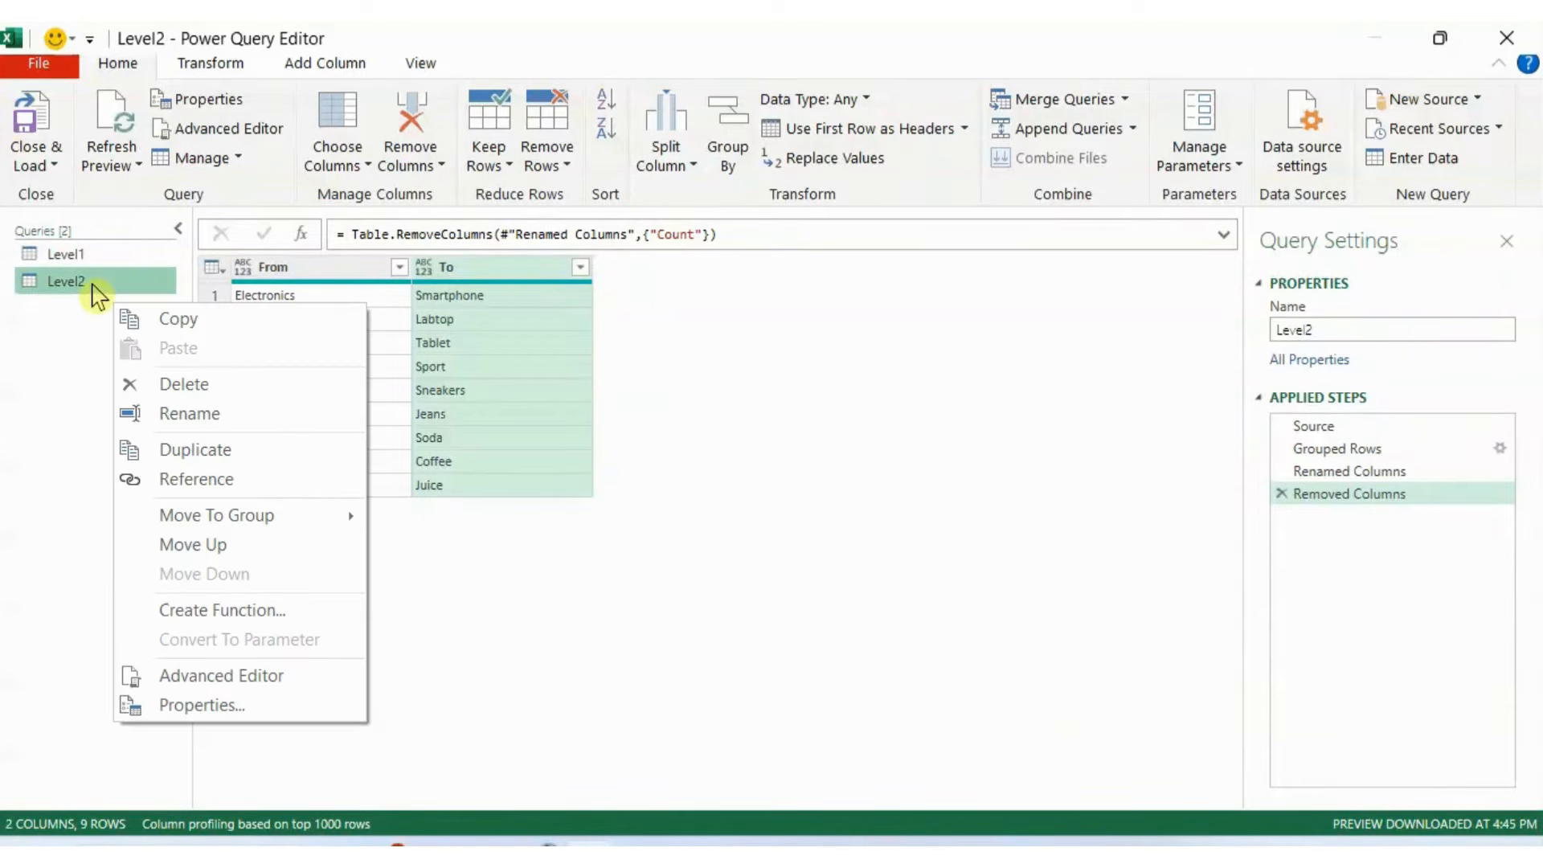
pyautogui.click(181, 451)
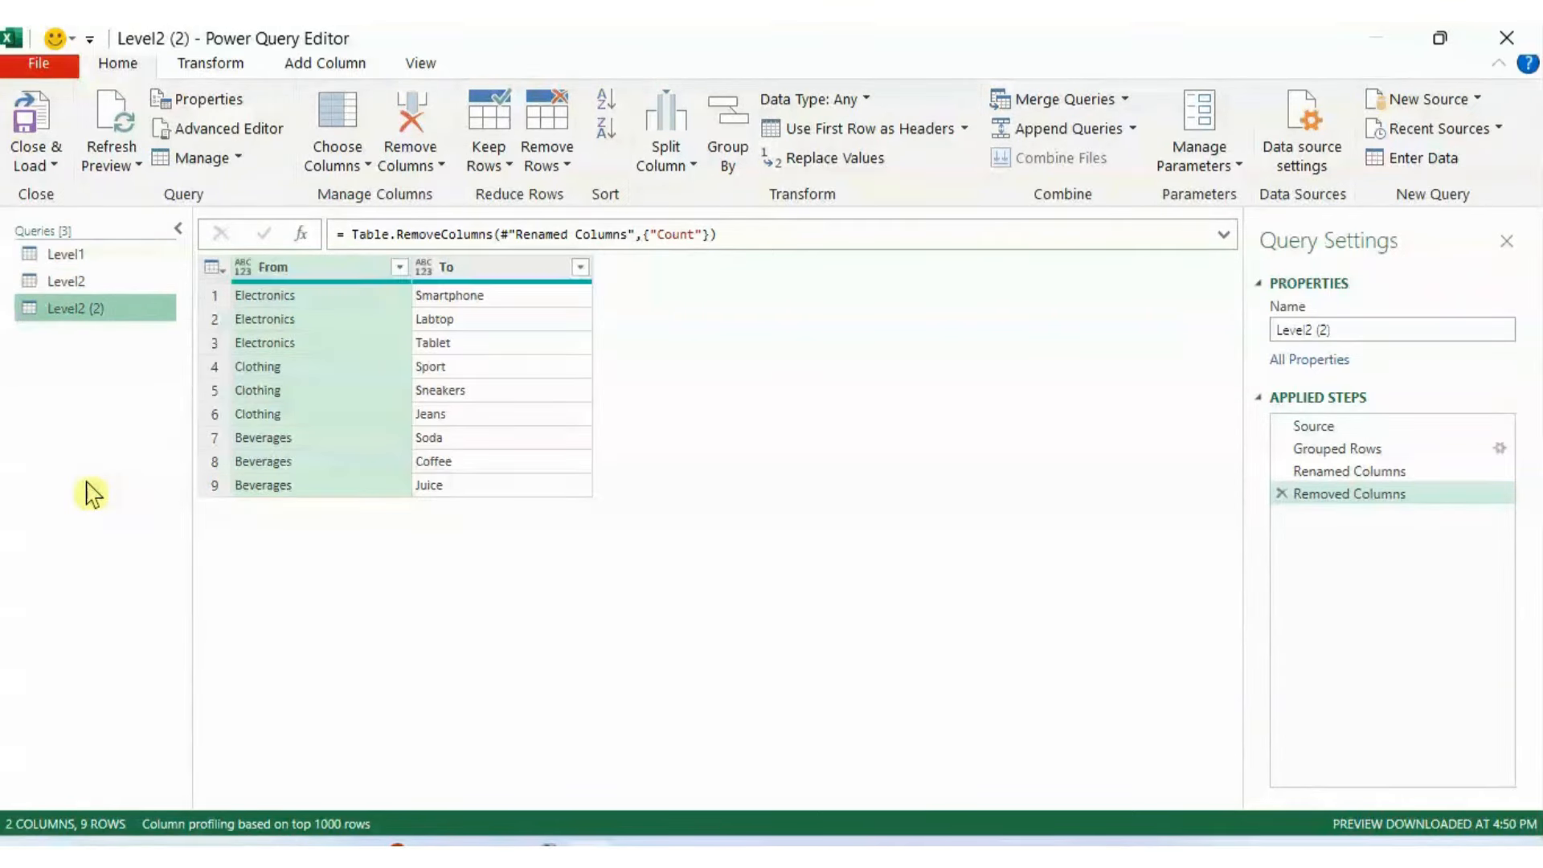
pyautogui.click(1282, 493)
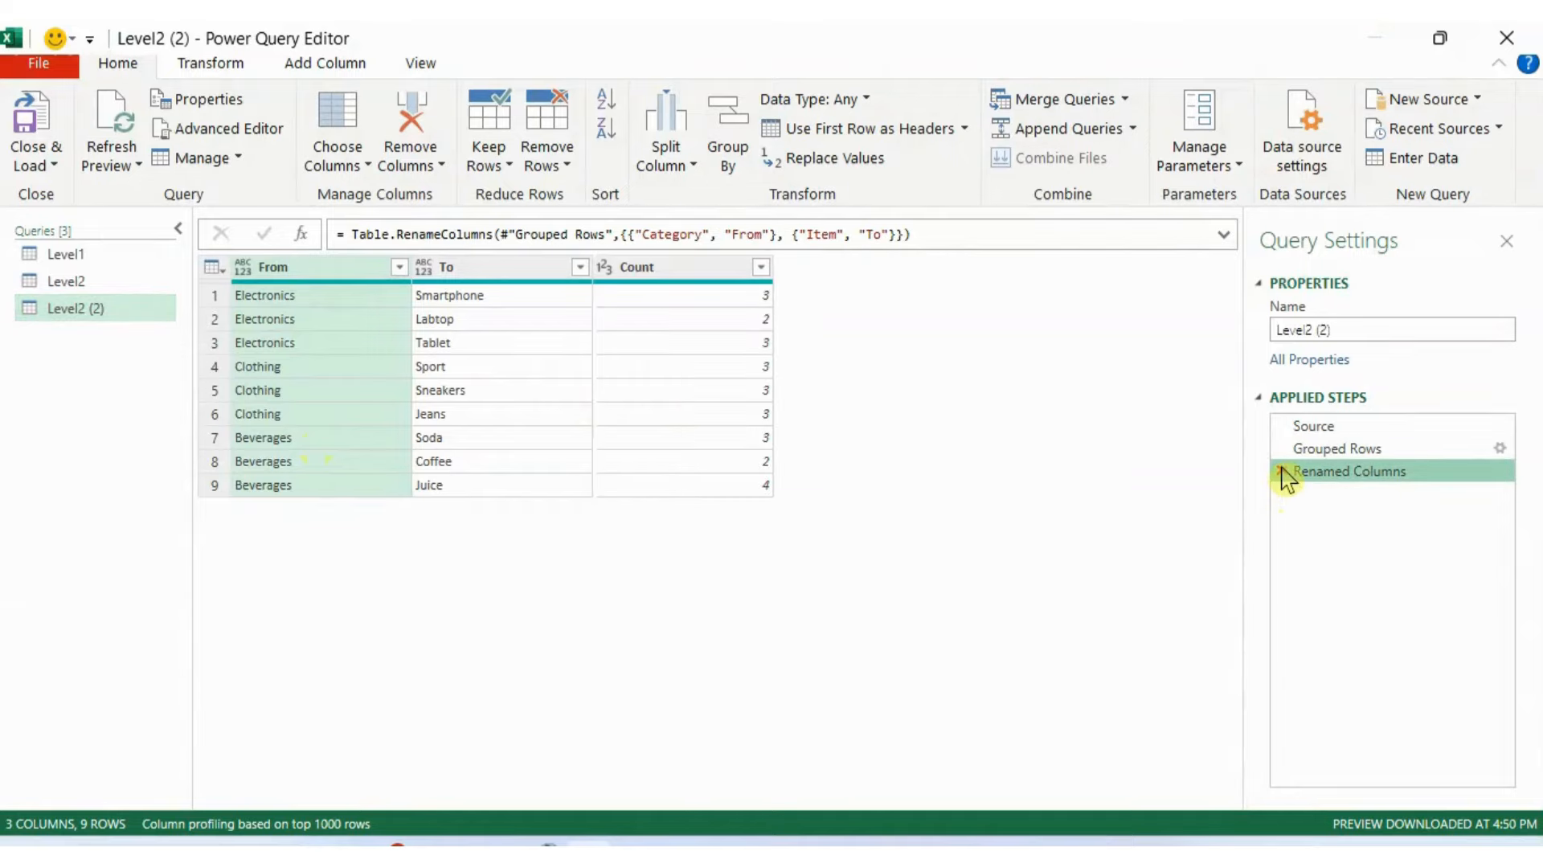
pyautogui.click(1282, 472)
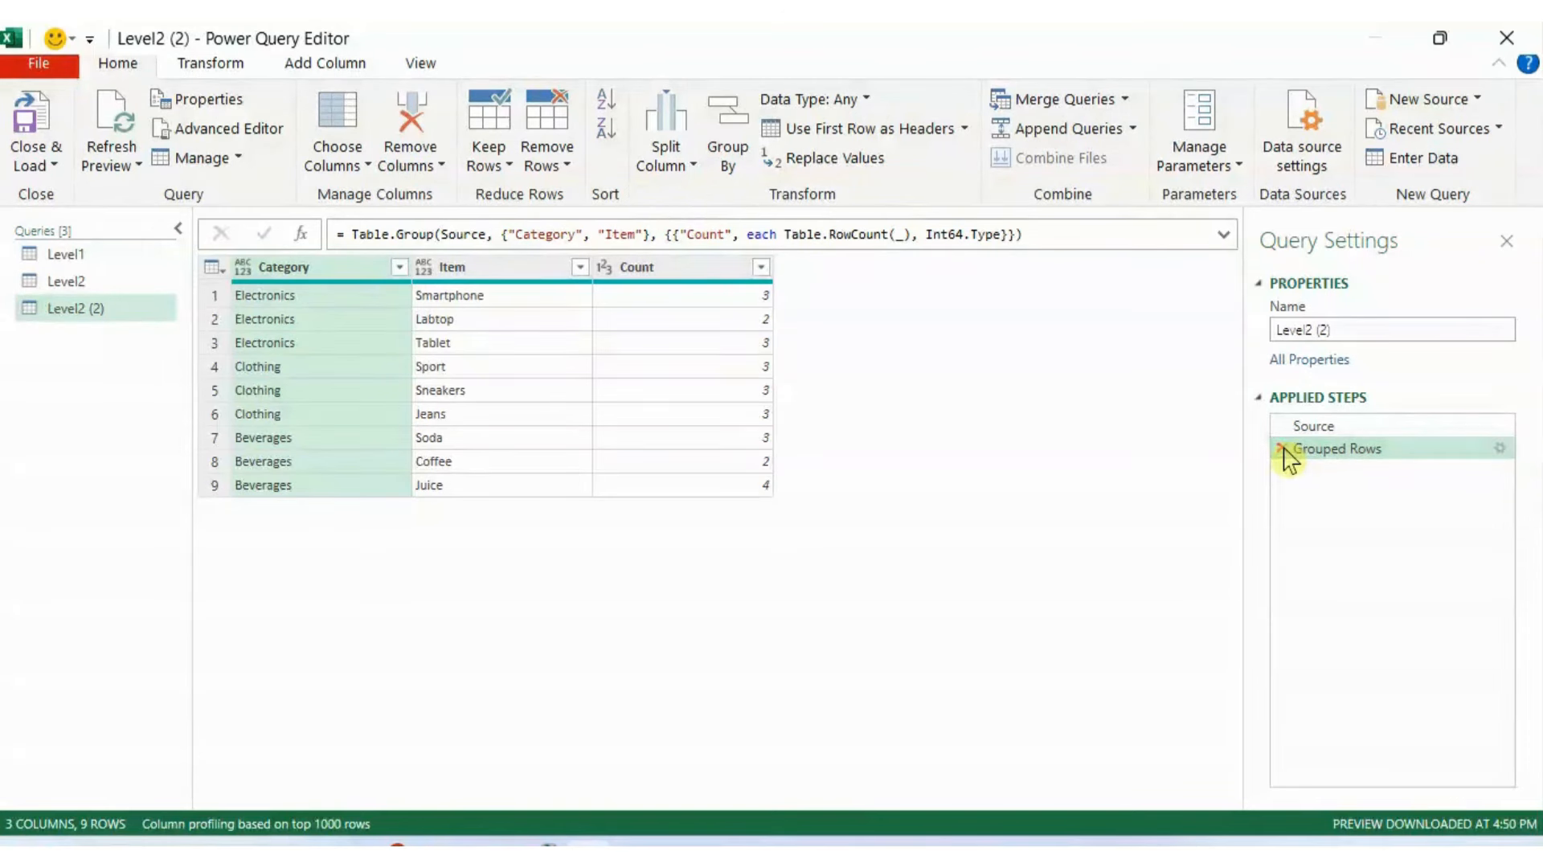
pyautogui.click(1283, 450)
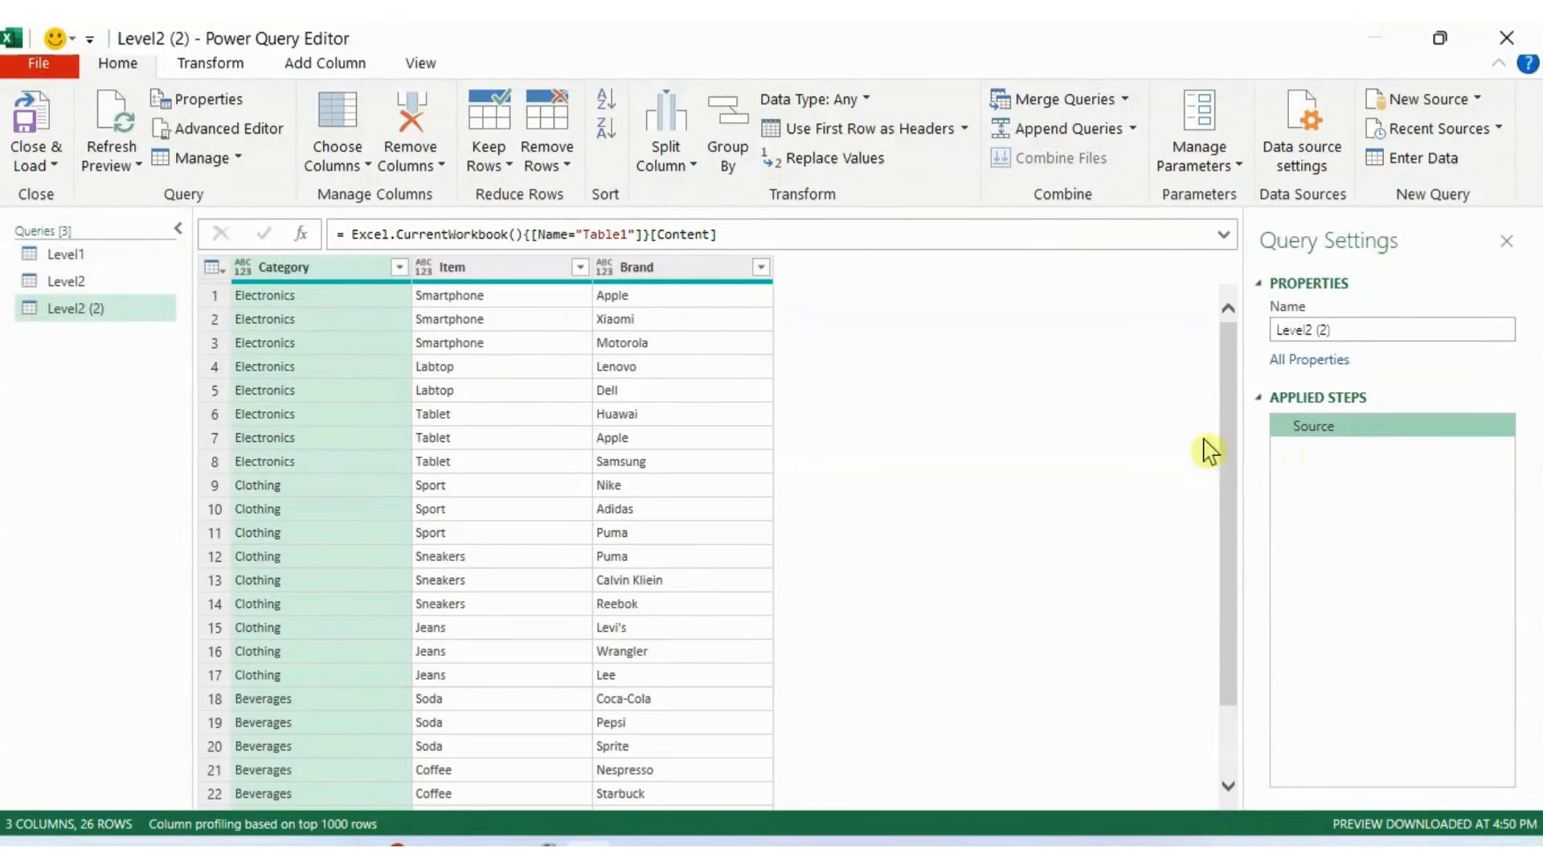
# - Group the duplicated query by Item and Brand, with a Count column that counts rows
pyautogui.click(492, 277)
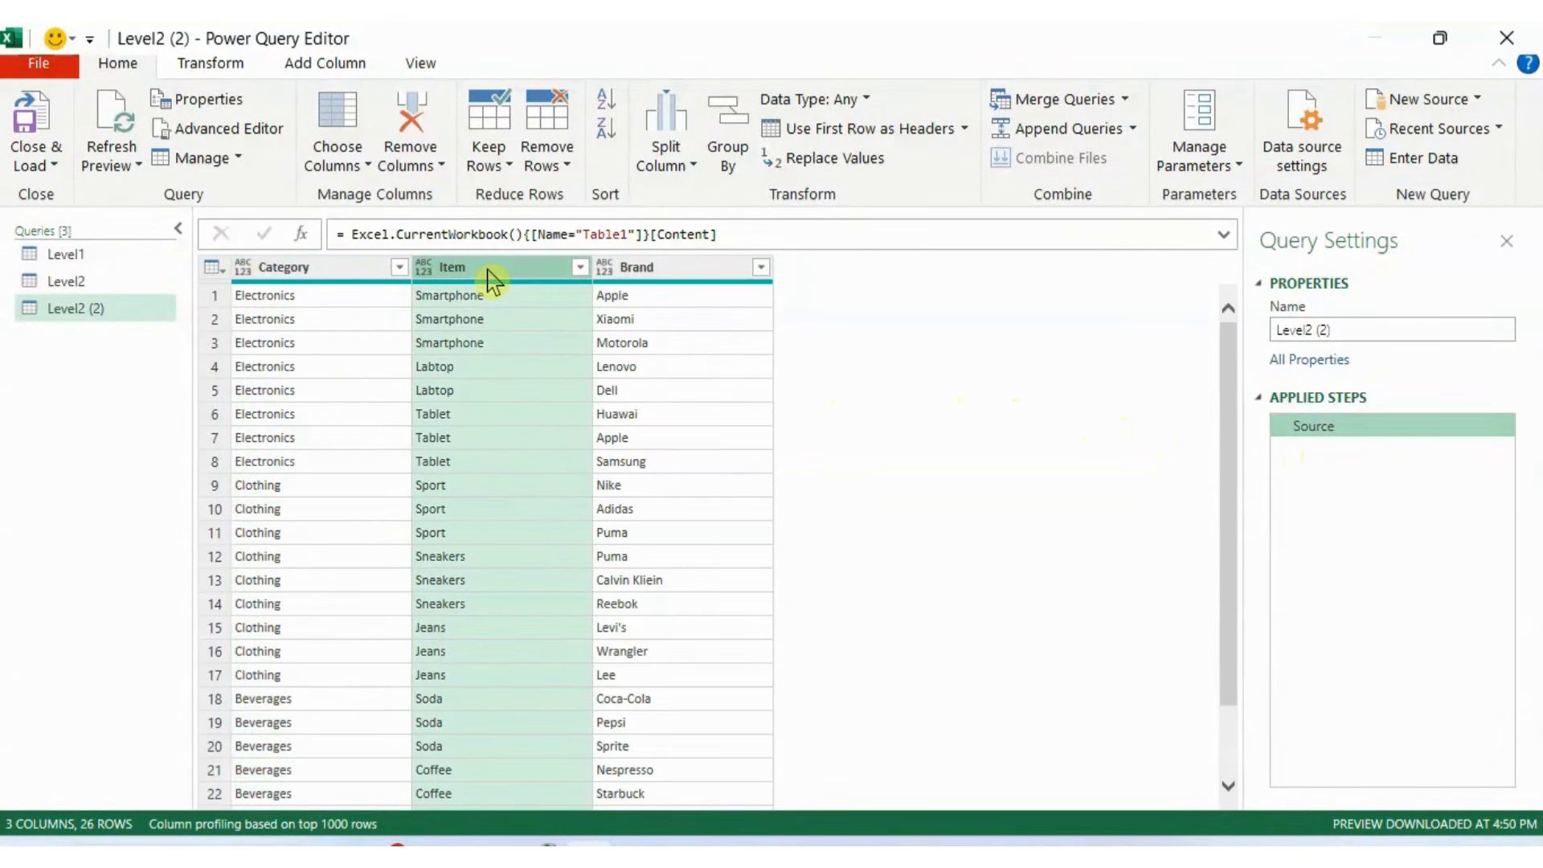
pyautogui.keyDown('ctrl'); pyautogui.click(673, 281); pyautogui.keyUp('ctrl')
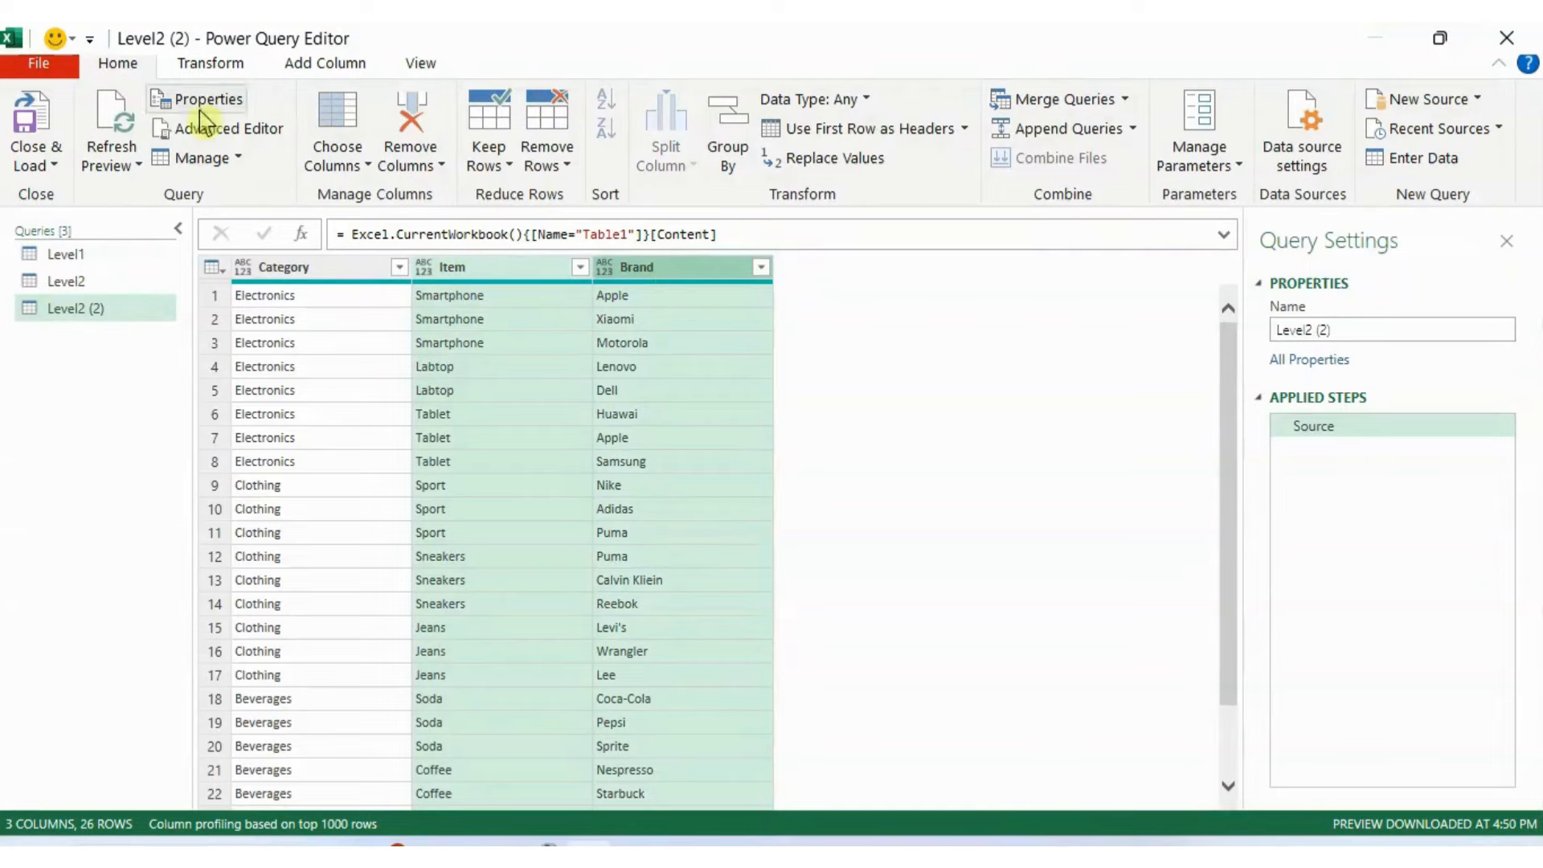
pyautogui.click(731, 156)
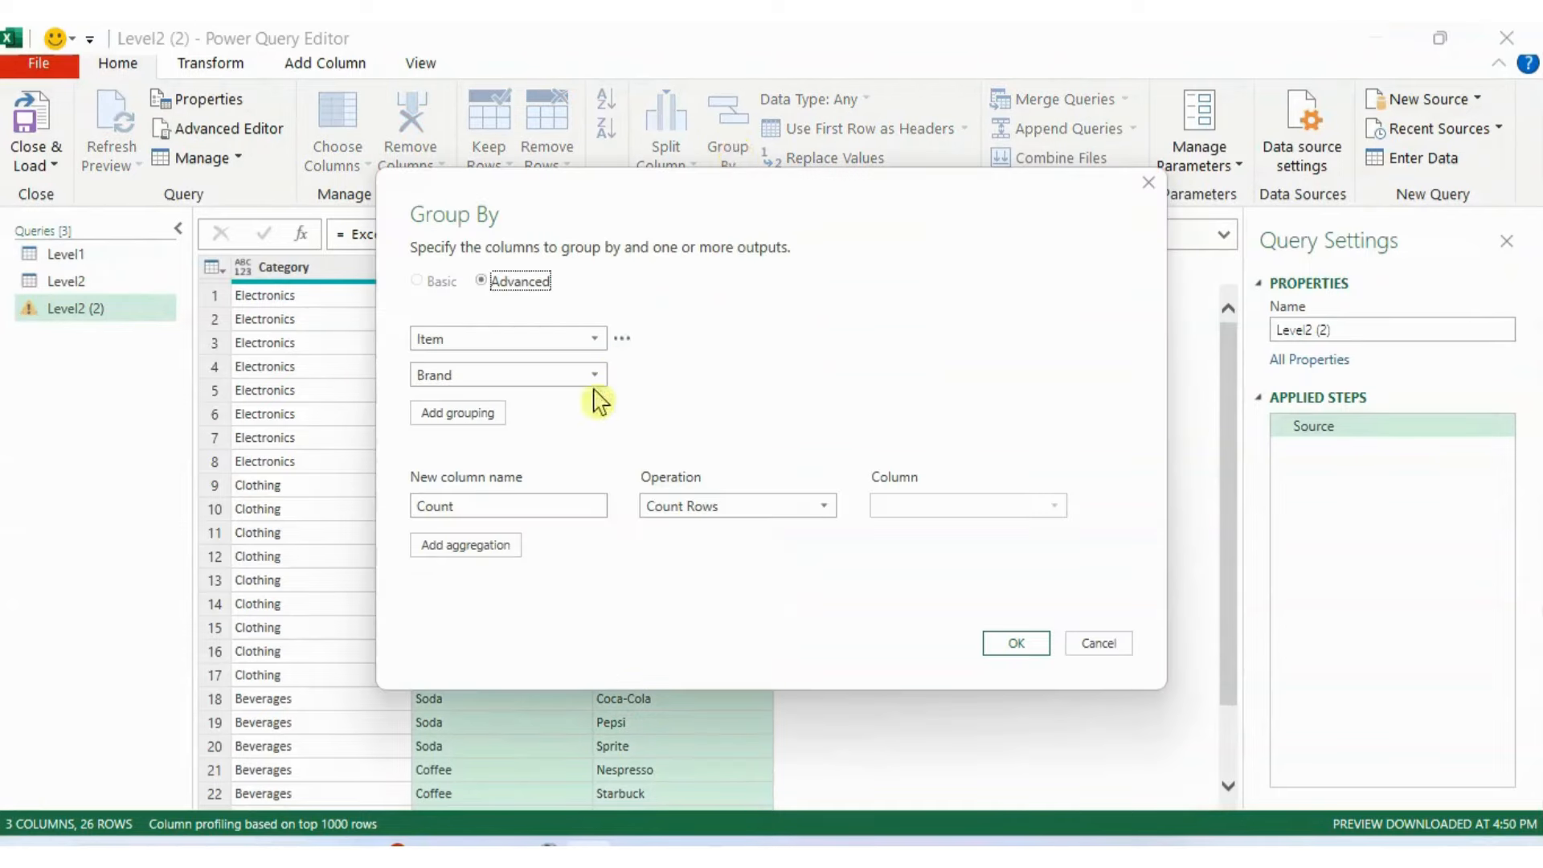
pyautogui.click(1014, 643)
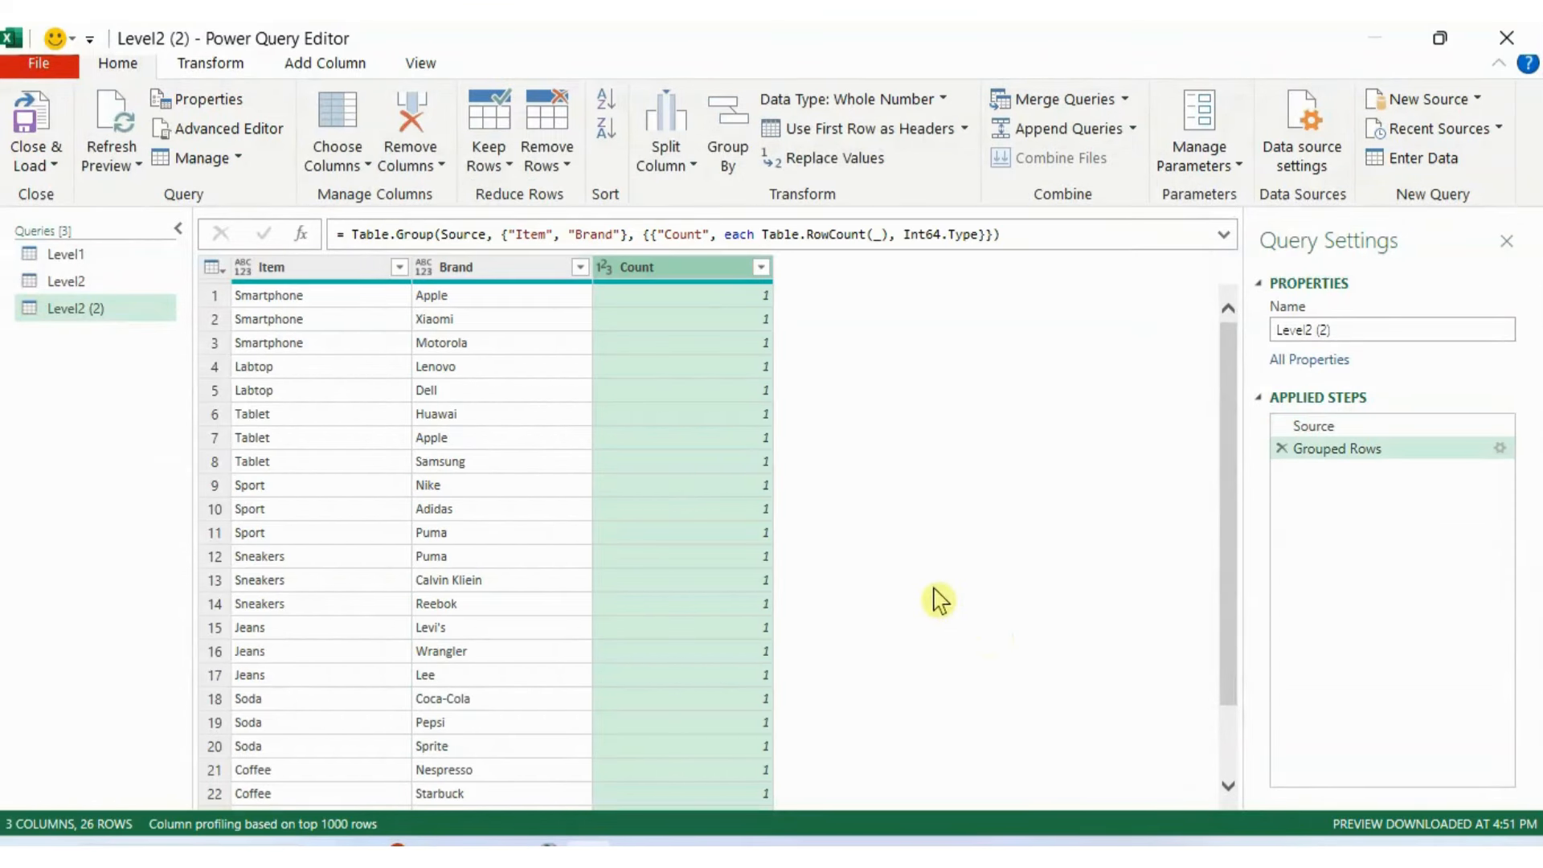
# - Rename the duplicated query's columns Item to From and Brand to To
pyautogui.doubleClick(283, 273)
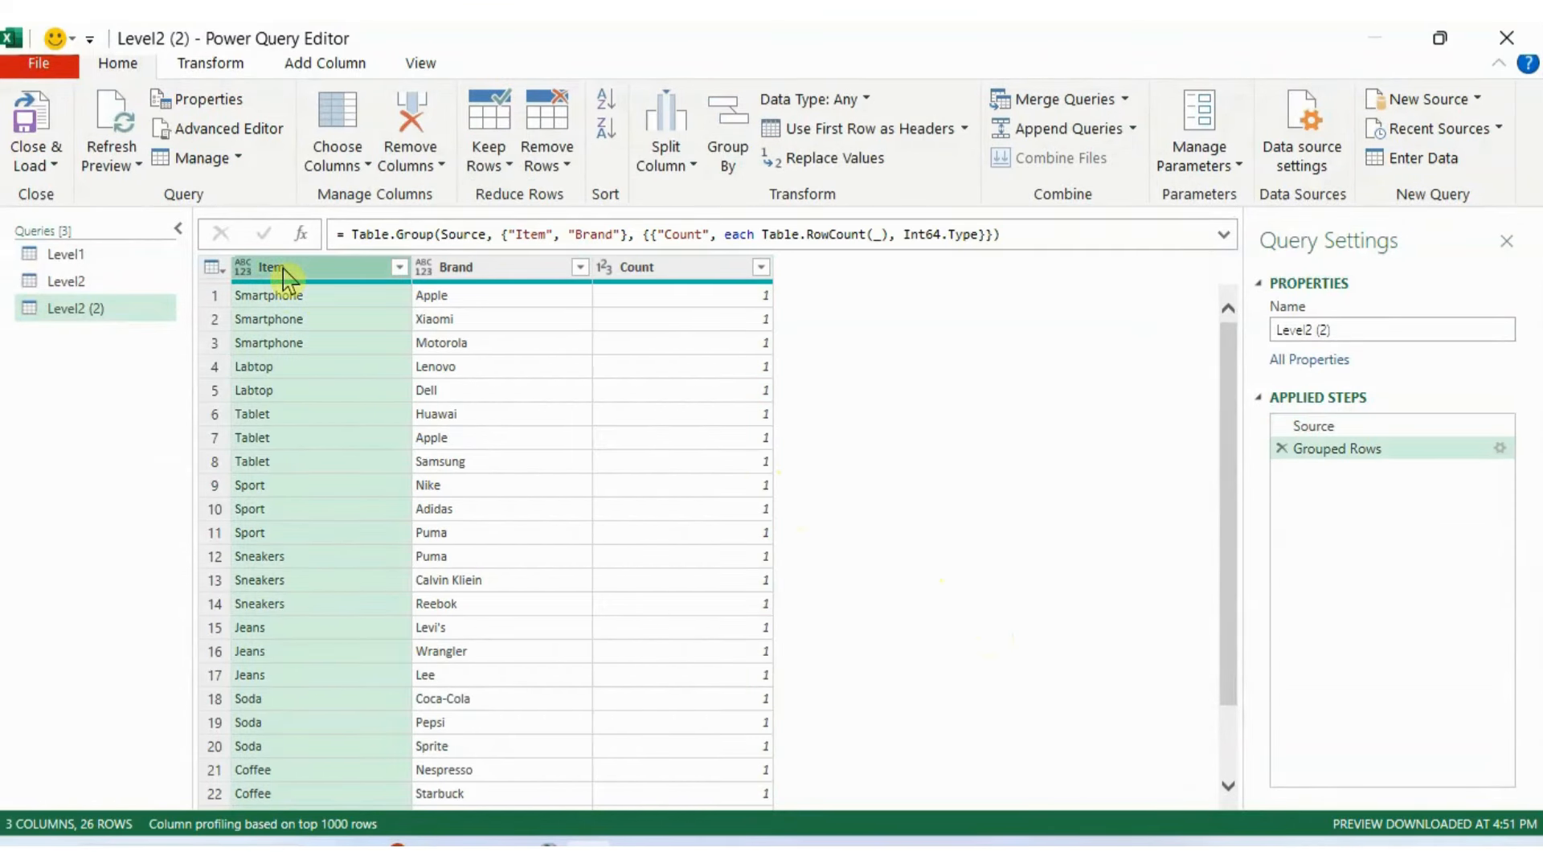
pyautogui.write('F')
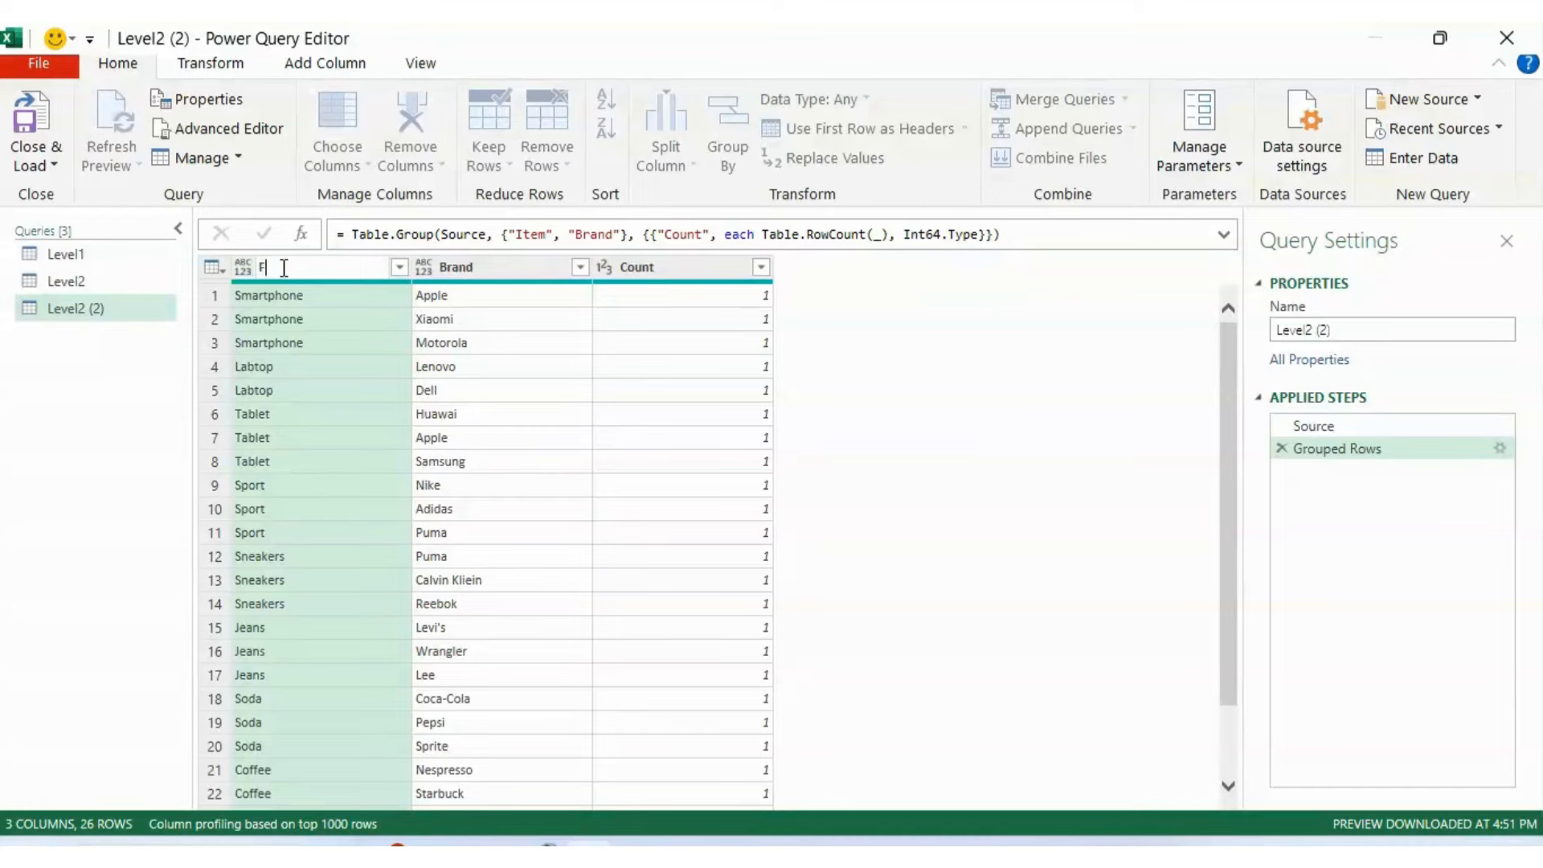
pyautogui.write('rom')
pyautogui.press('Return')
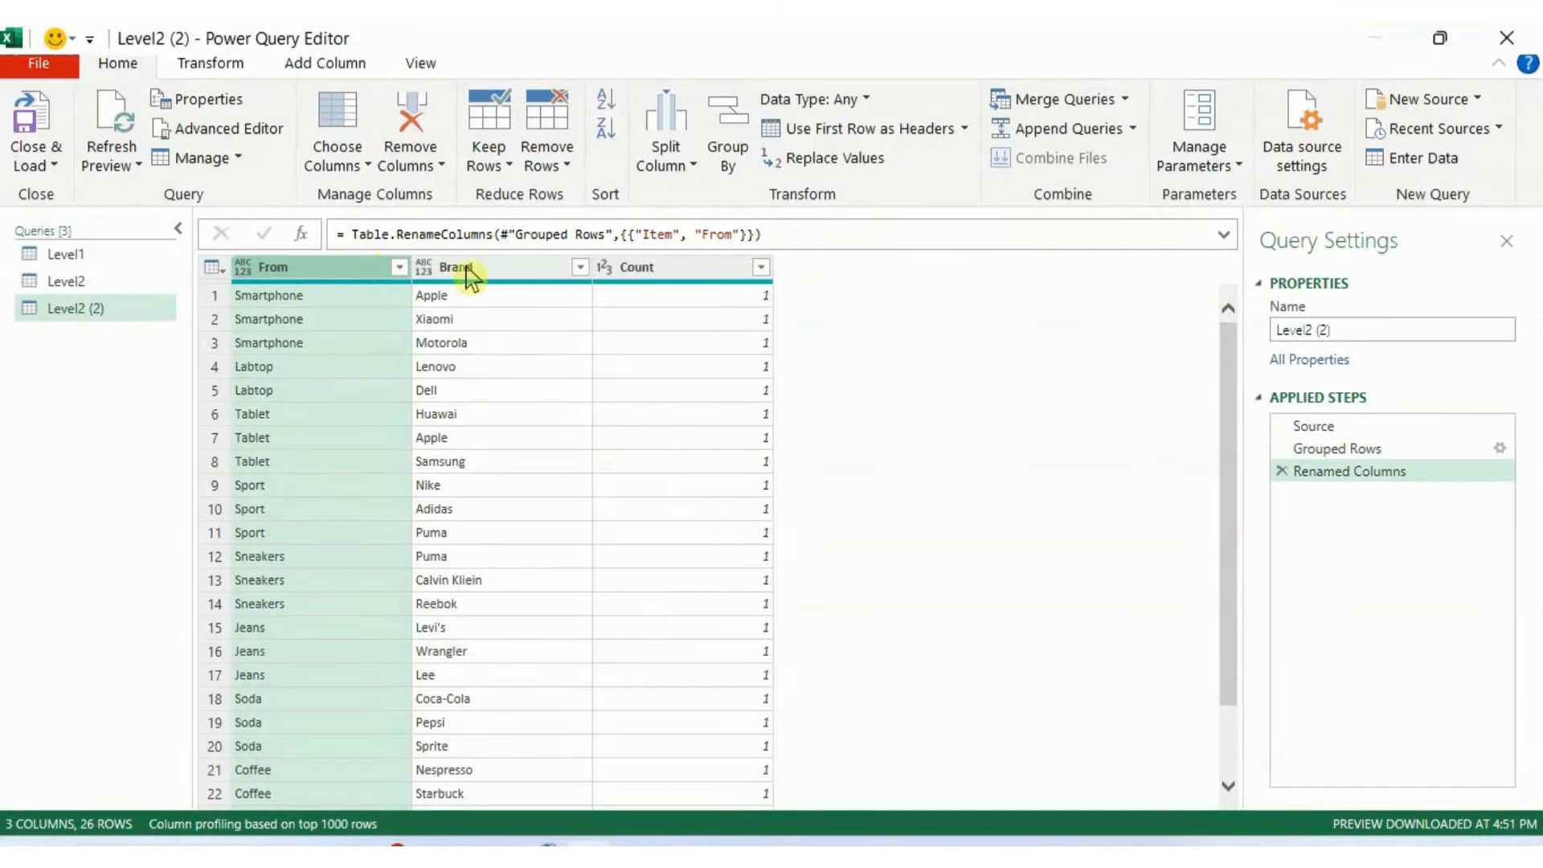
pyautogui.click(469, 273)
pyautogui.doubleClick(467, 269)
pyautogui.write('To')
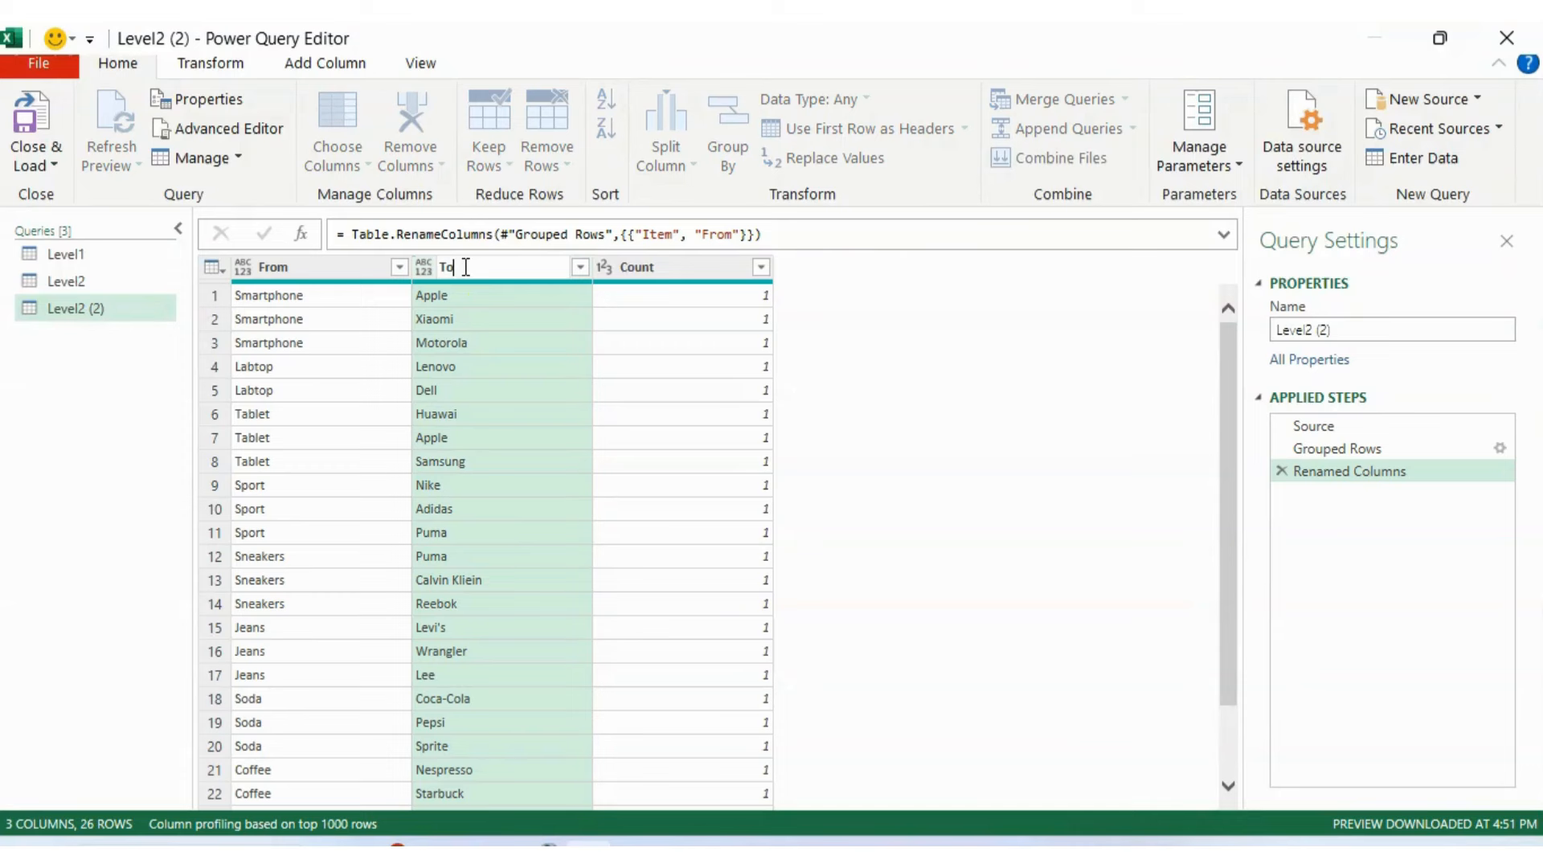
pyautogui.press('Return')
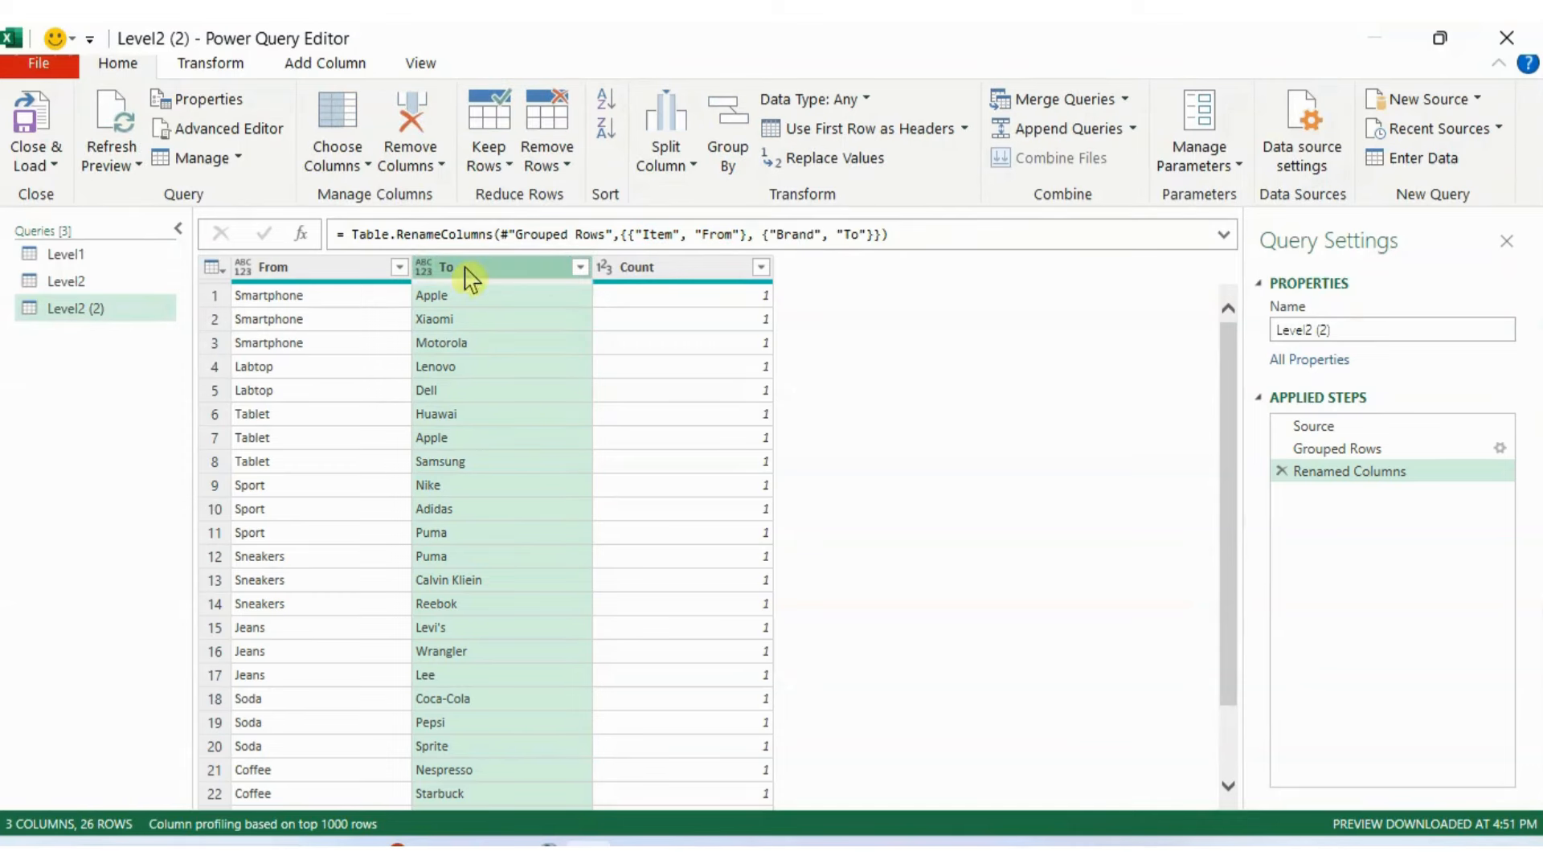
# - Remove the Count column from the duplicated Level2 (2) query
pyautogui.click(678, 273)
pyautogui.rightClick(678, 274)
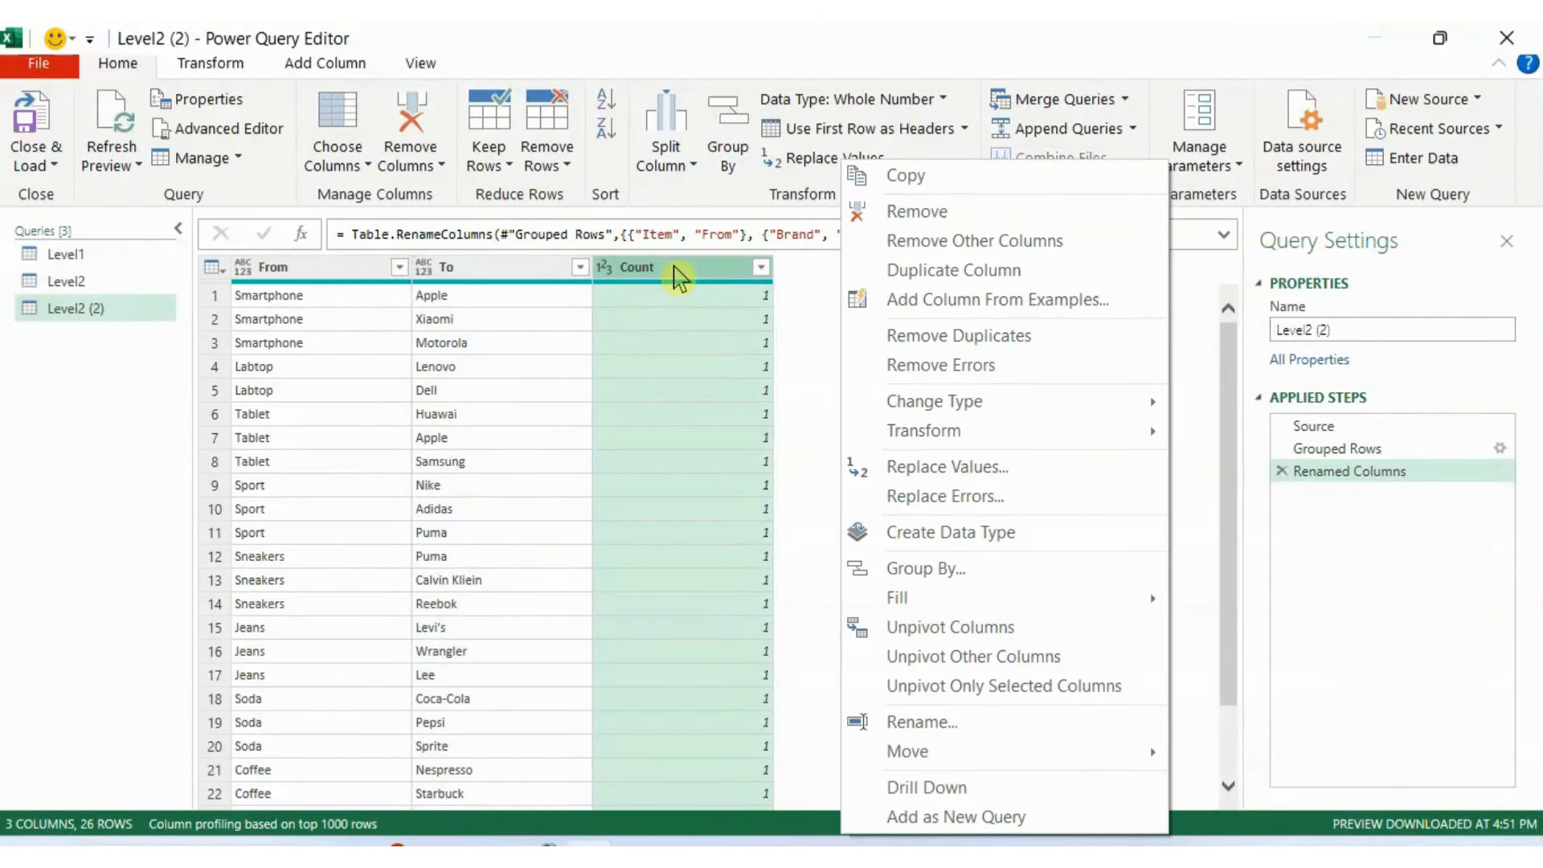
pyautogui.click(864, 229)
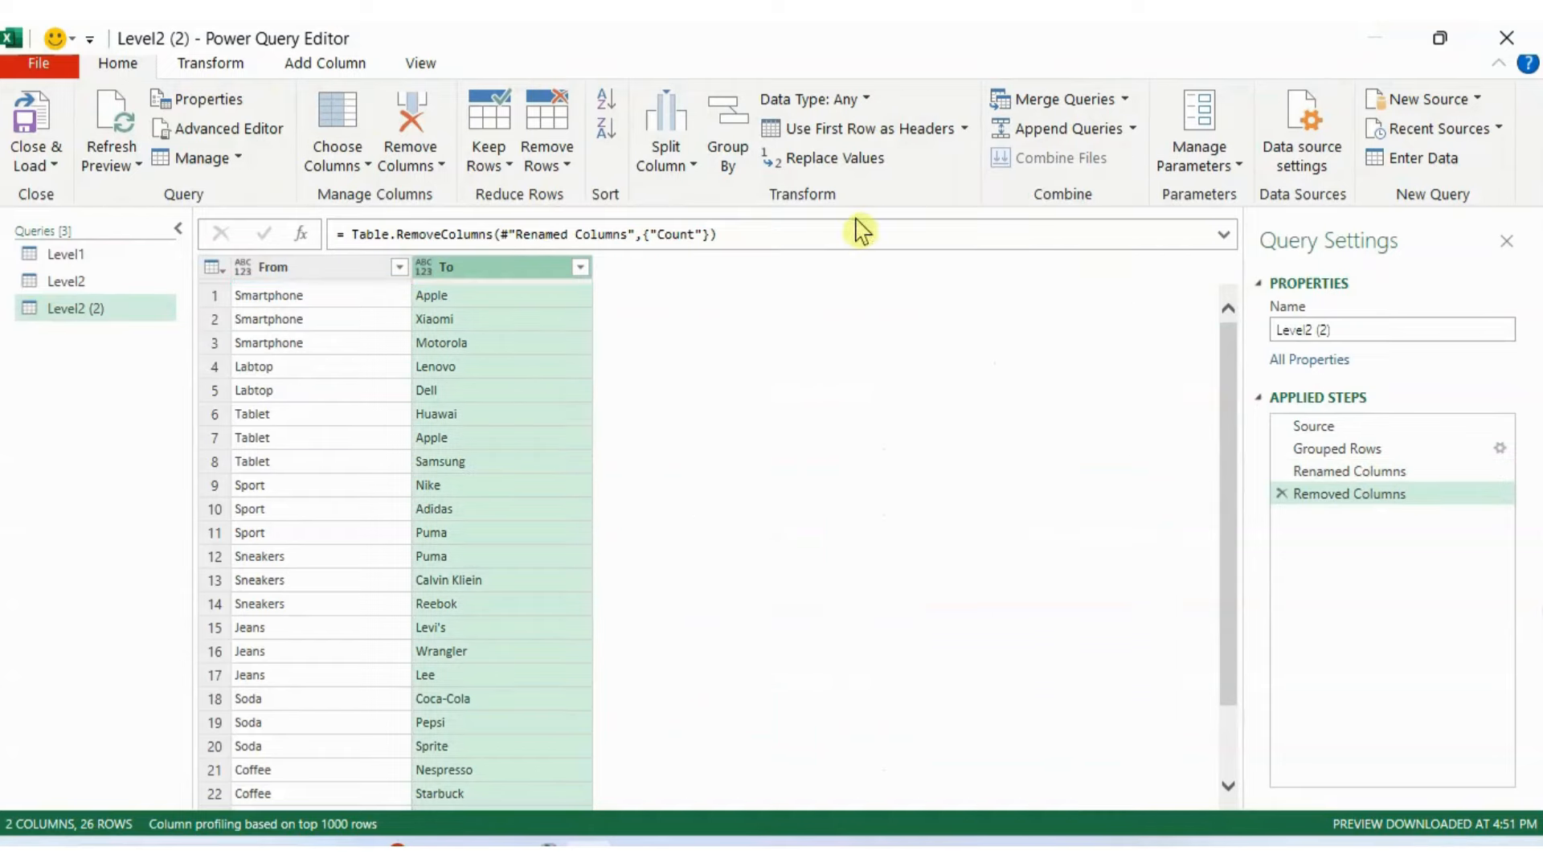
# - Rename the Level2 (2) query as Level3
pyautogui.click(95, 314)
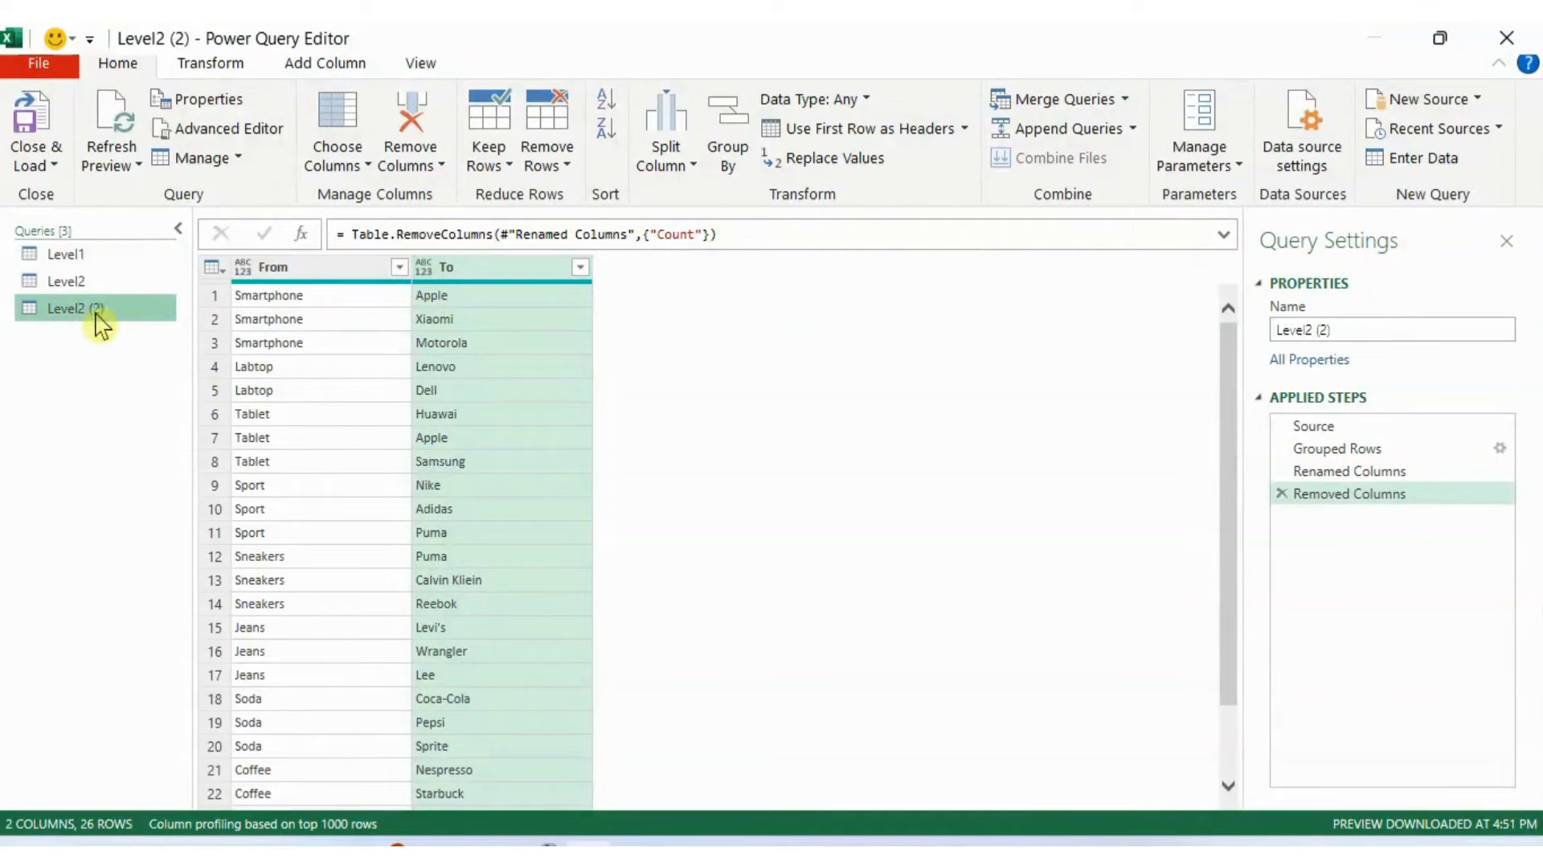
pyautogui.rightClick(98, 324)
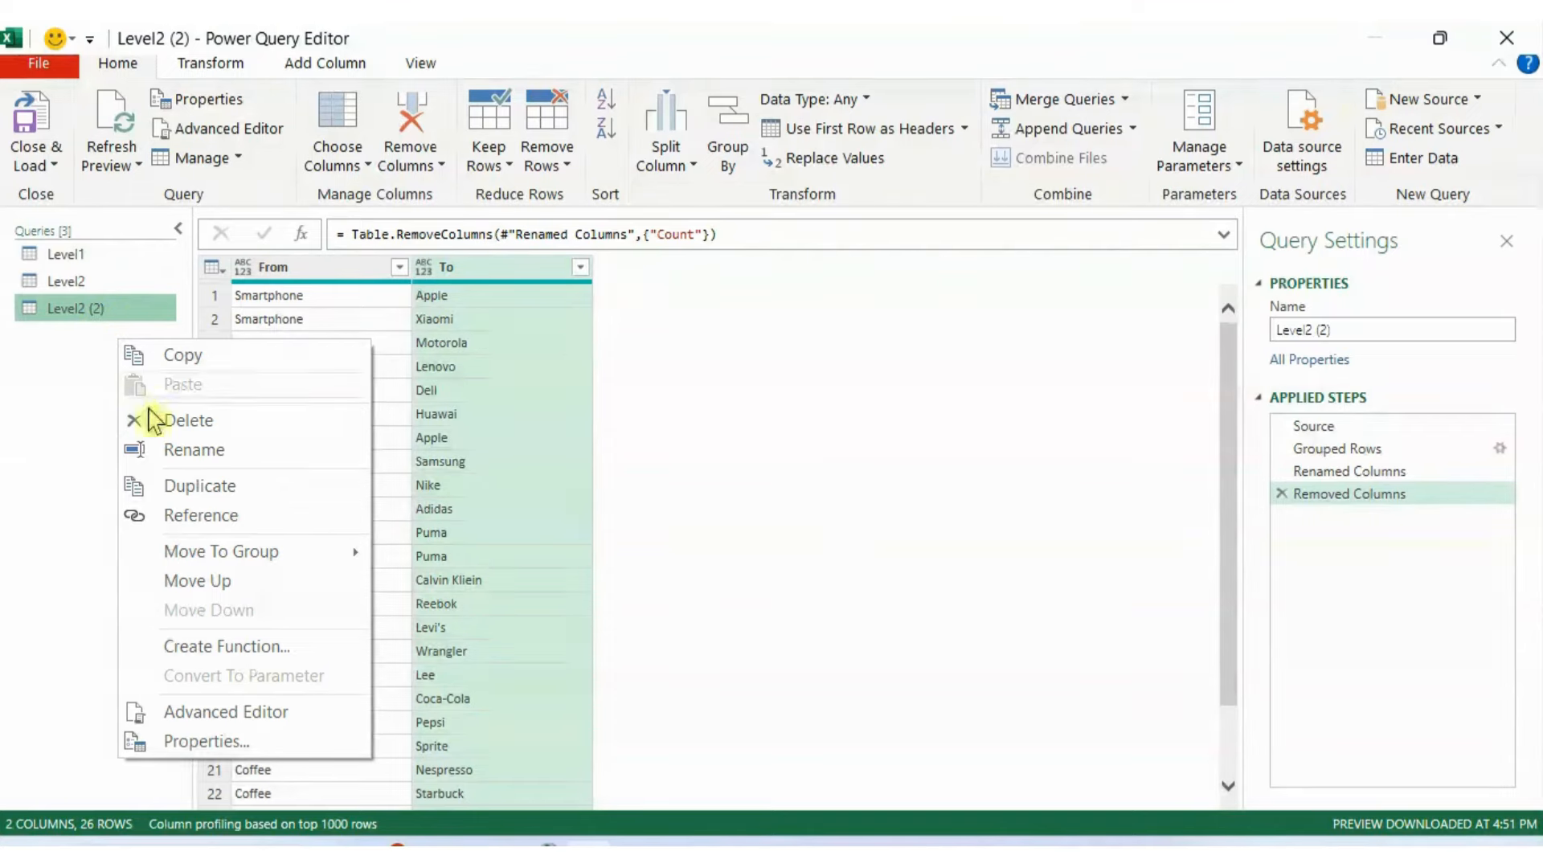
pyautogui.click(193, 462)
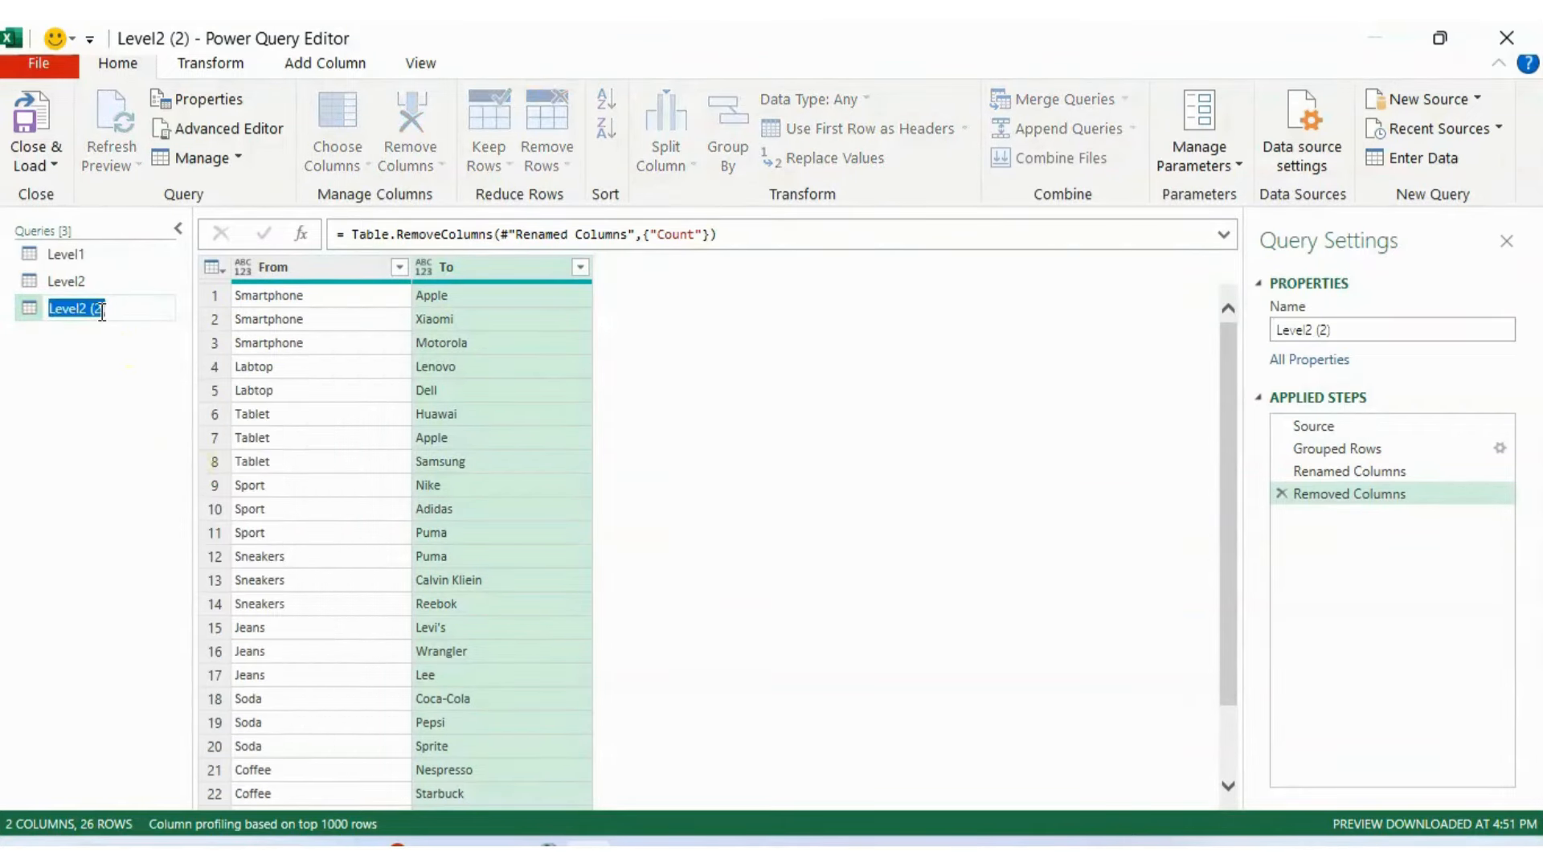
pyautogui.moveTo(87, 308); pyautogui.dragTo(133, 308)
pyautogui.press('BackSpace')
pyautogui.write('3')
pyautogui.press('Return')
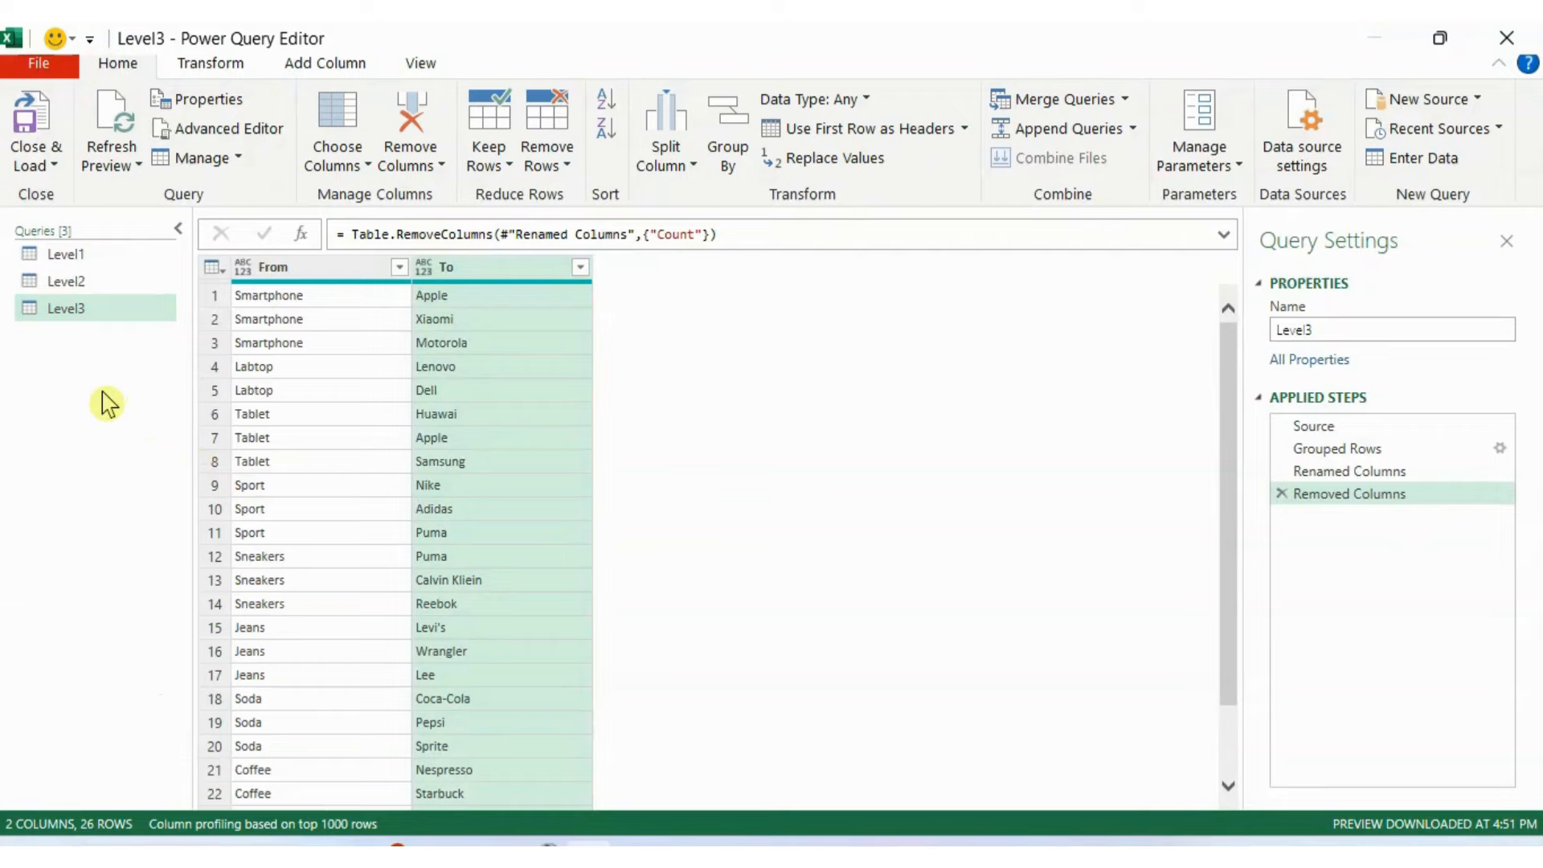
# - Start appending queries as a new query from Level1, with the option for three or more tables
pyautogui.click(118, 257)
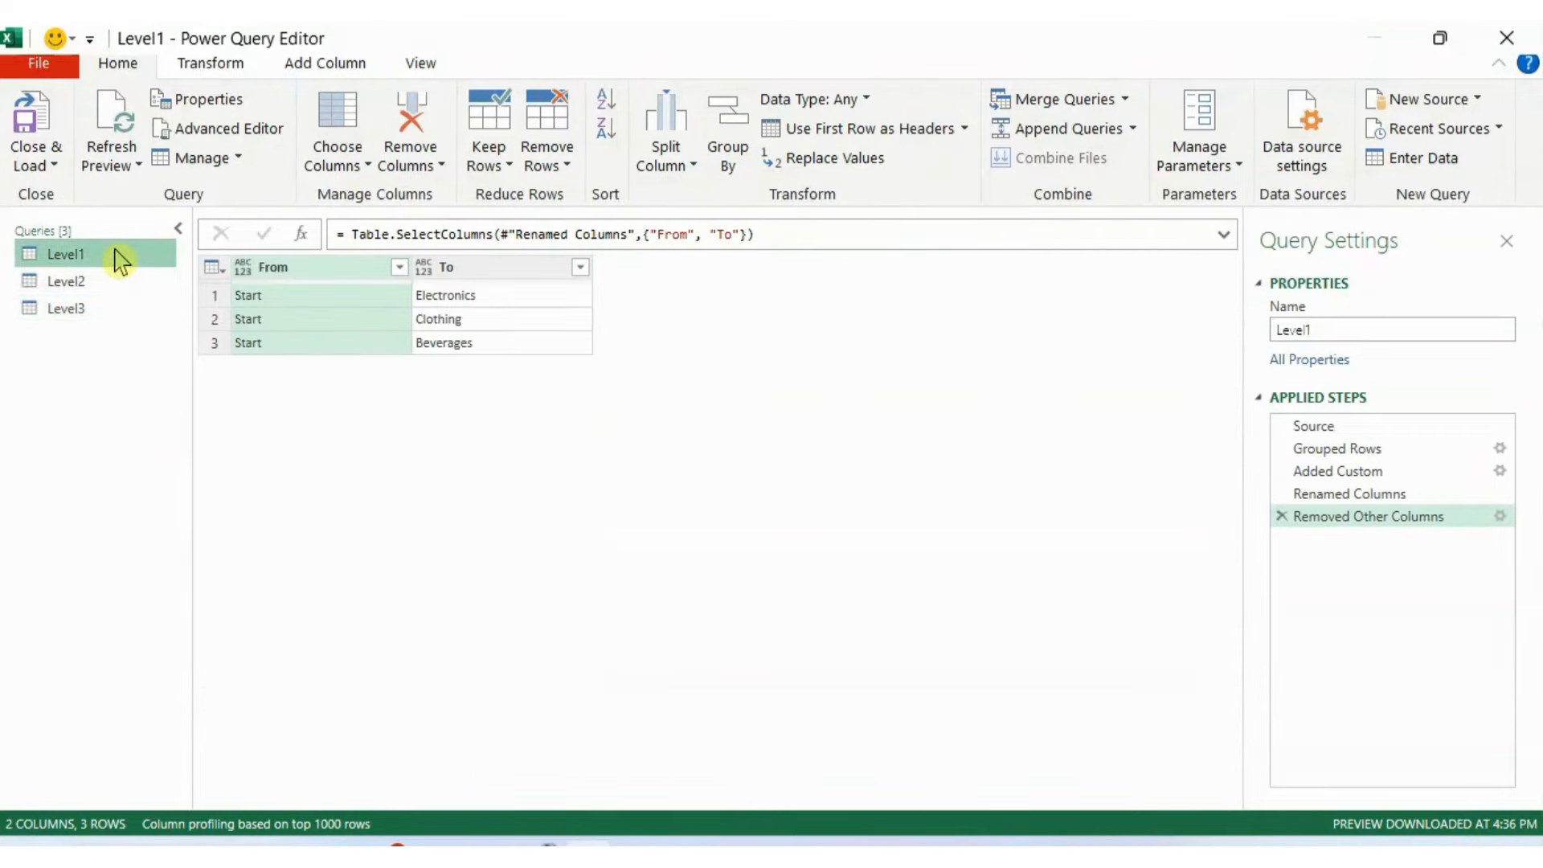
pyautogui.moveTo(113, 286); pyautogui.dragTo(110, 320)
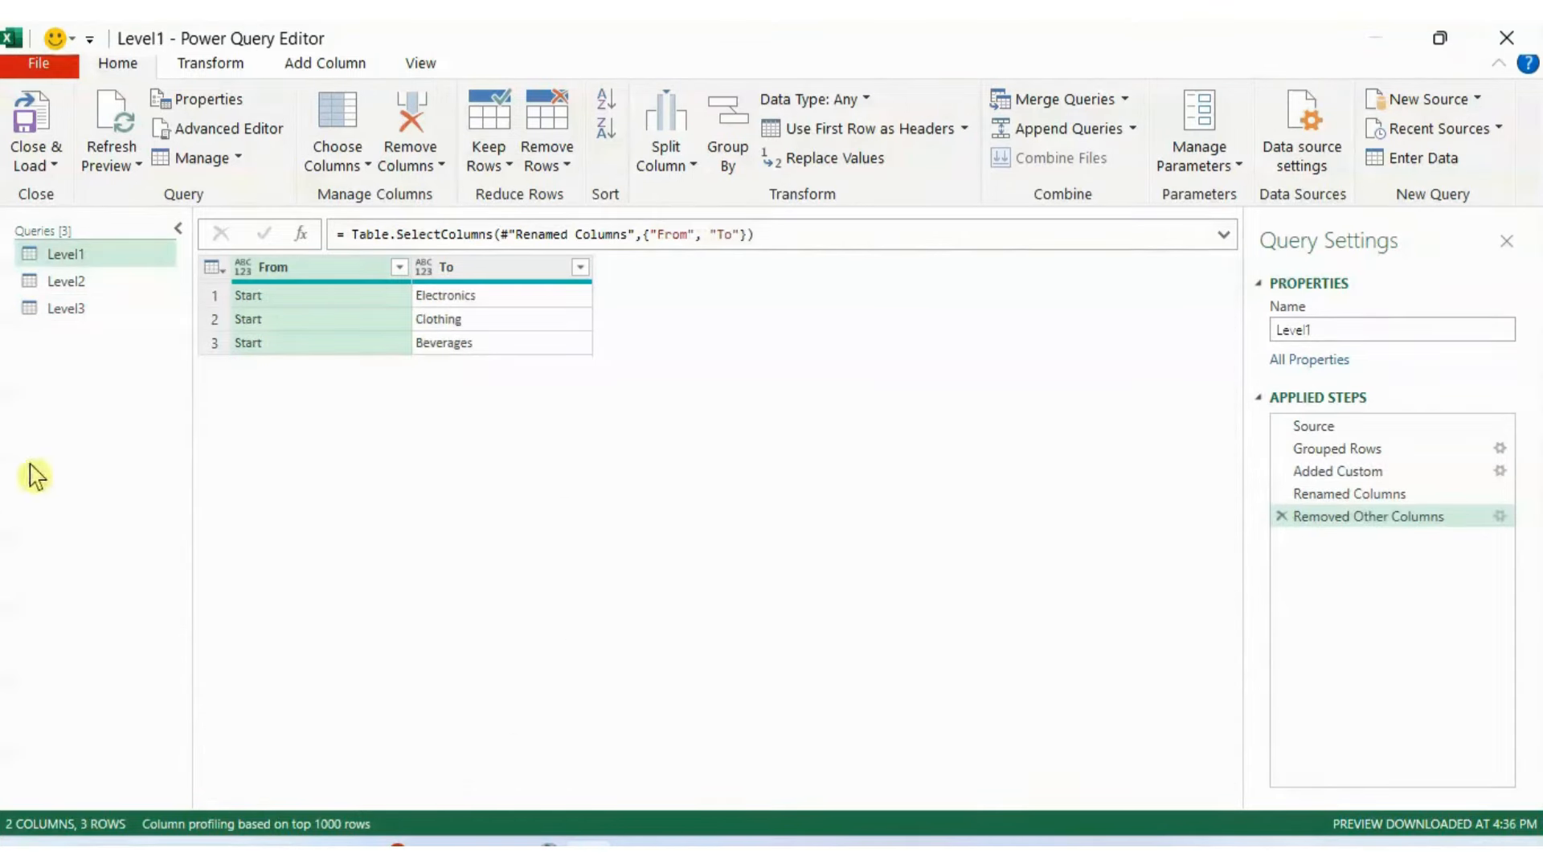
pyautogui.click(109, 264)
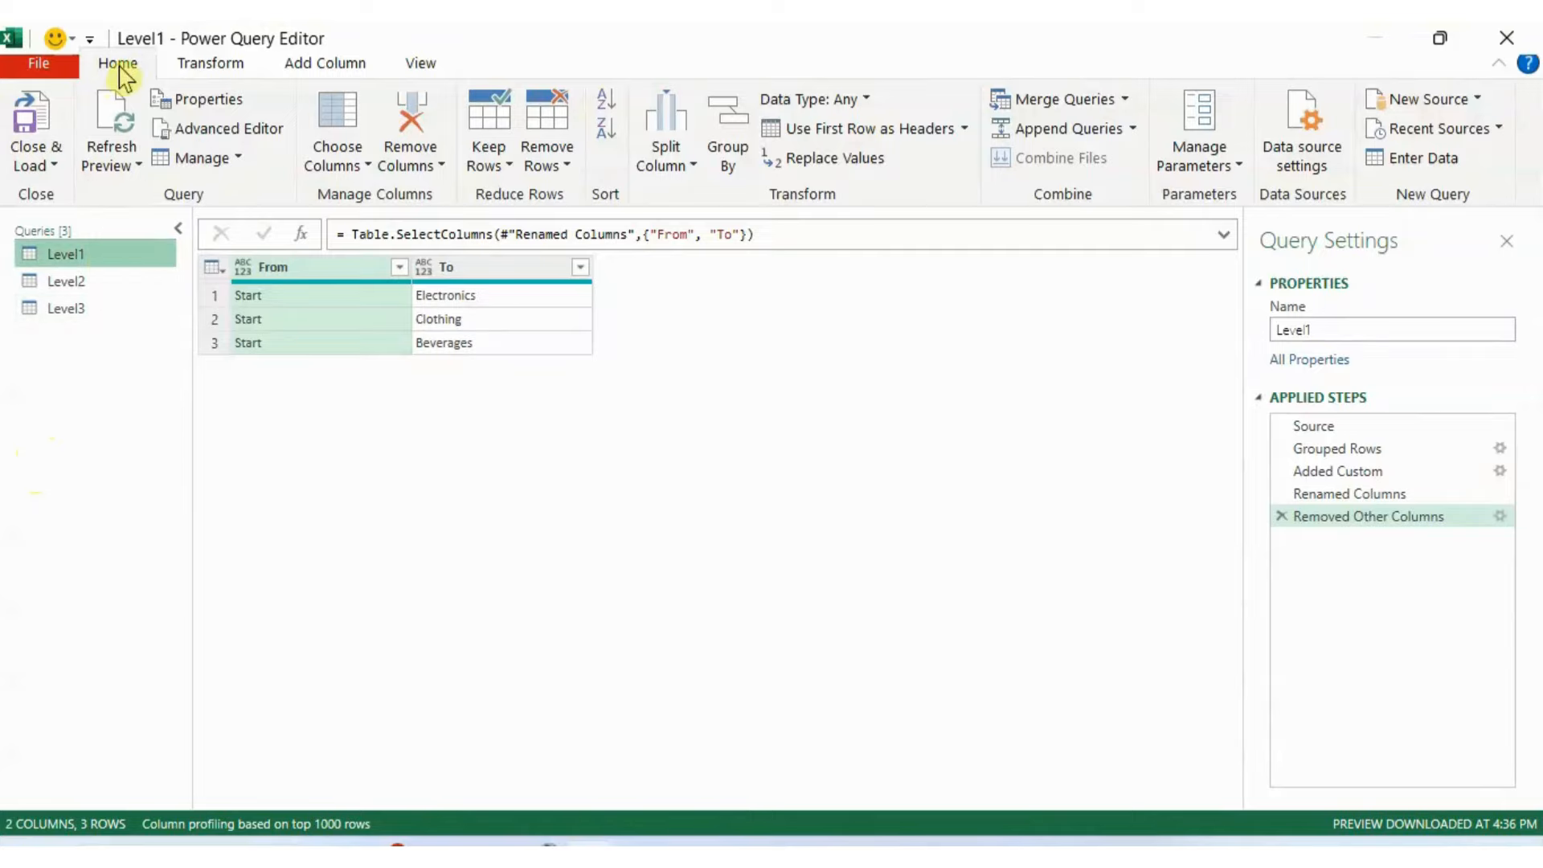
pyautogui.click(1133, 131)
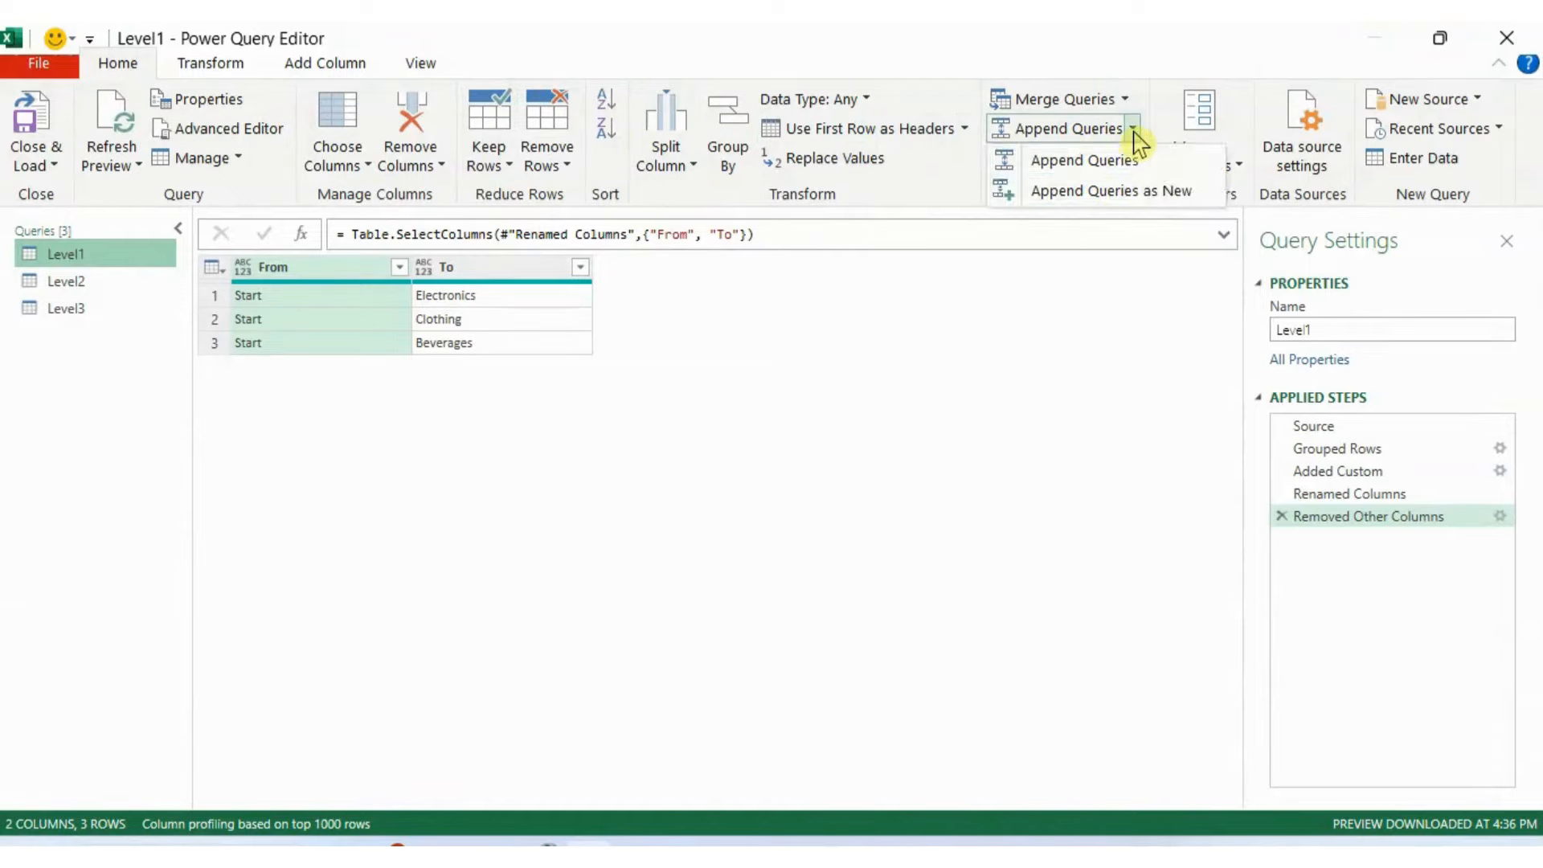
pyautogui.click(1170, 193)
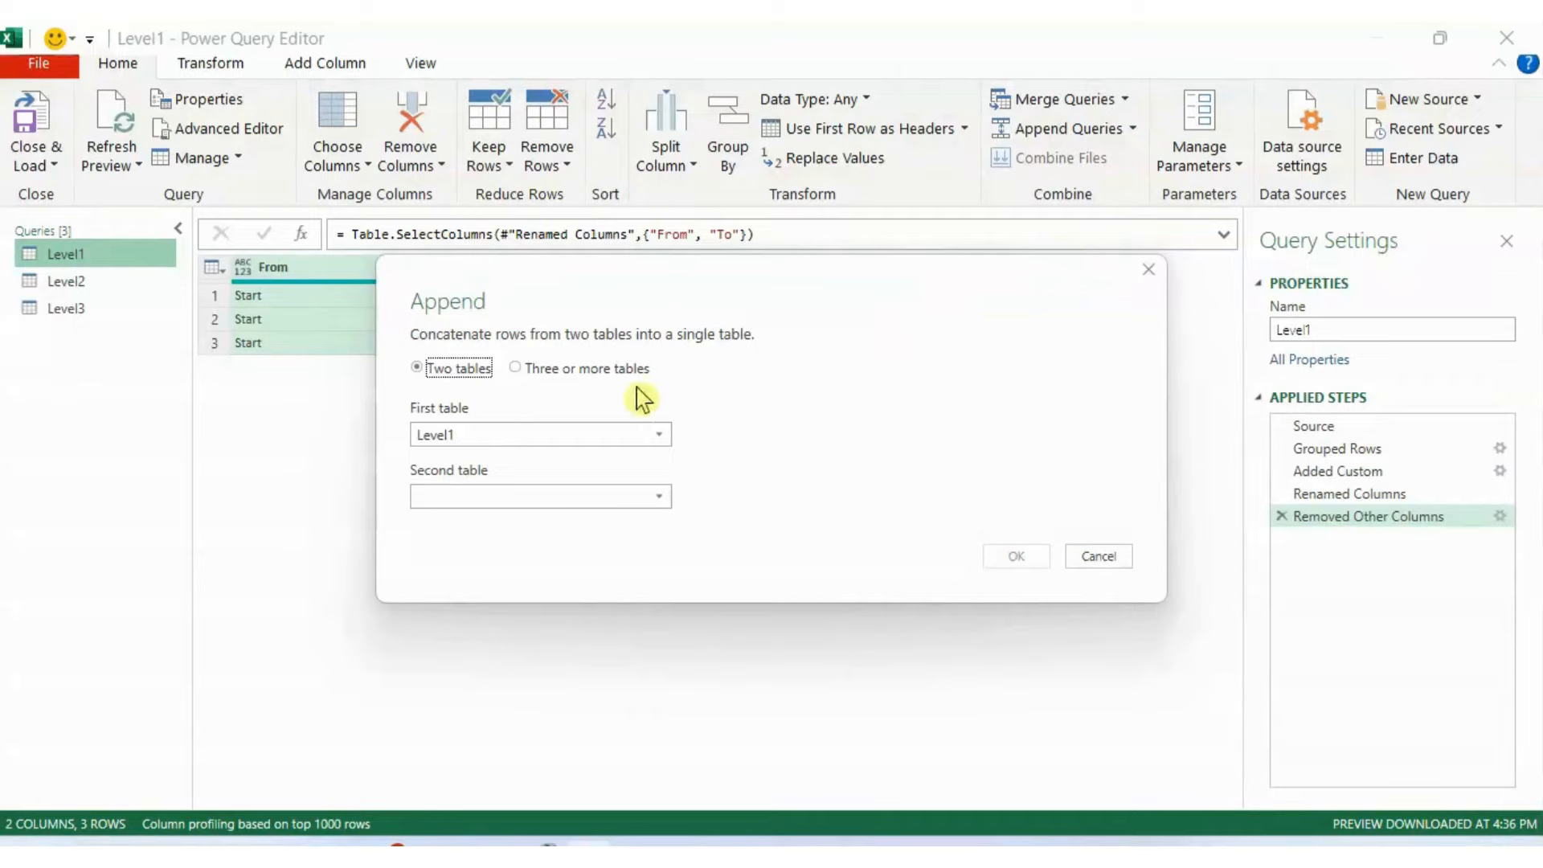
pyautogui.click(561, 370)
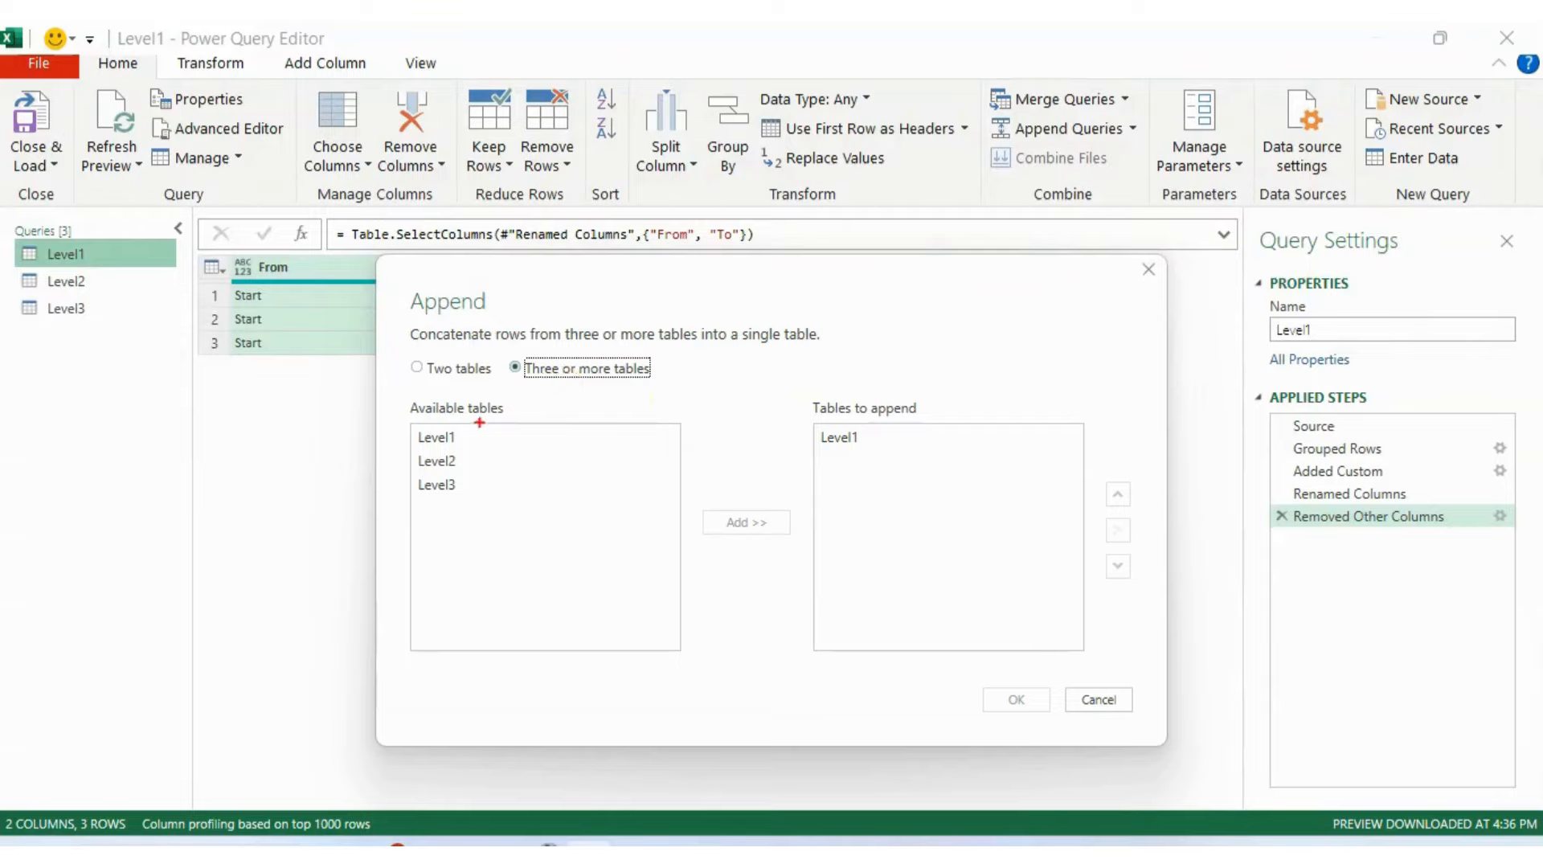
# - Add Level2 and Level3 to the tables to append after Level1, create the combined query, and close and load the queries
pyautogui.moveTo(393, 389); pyautogui.dragTo(518, 524)
pyautogui.moveTo(797, 381)
pyautogui.mouseDown()
pyautogui.moveTo(820, 424)
pyautogui.moveTo(969, 511)
pyautogui.mouseUp()
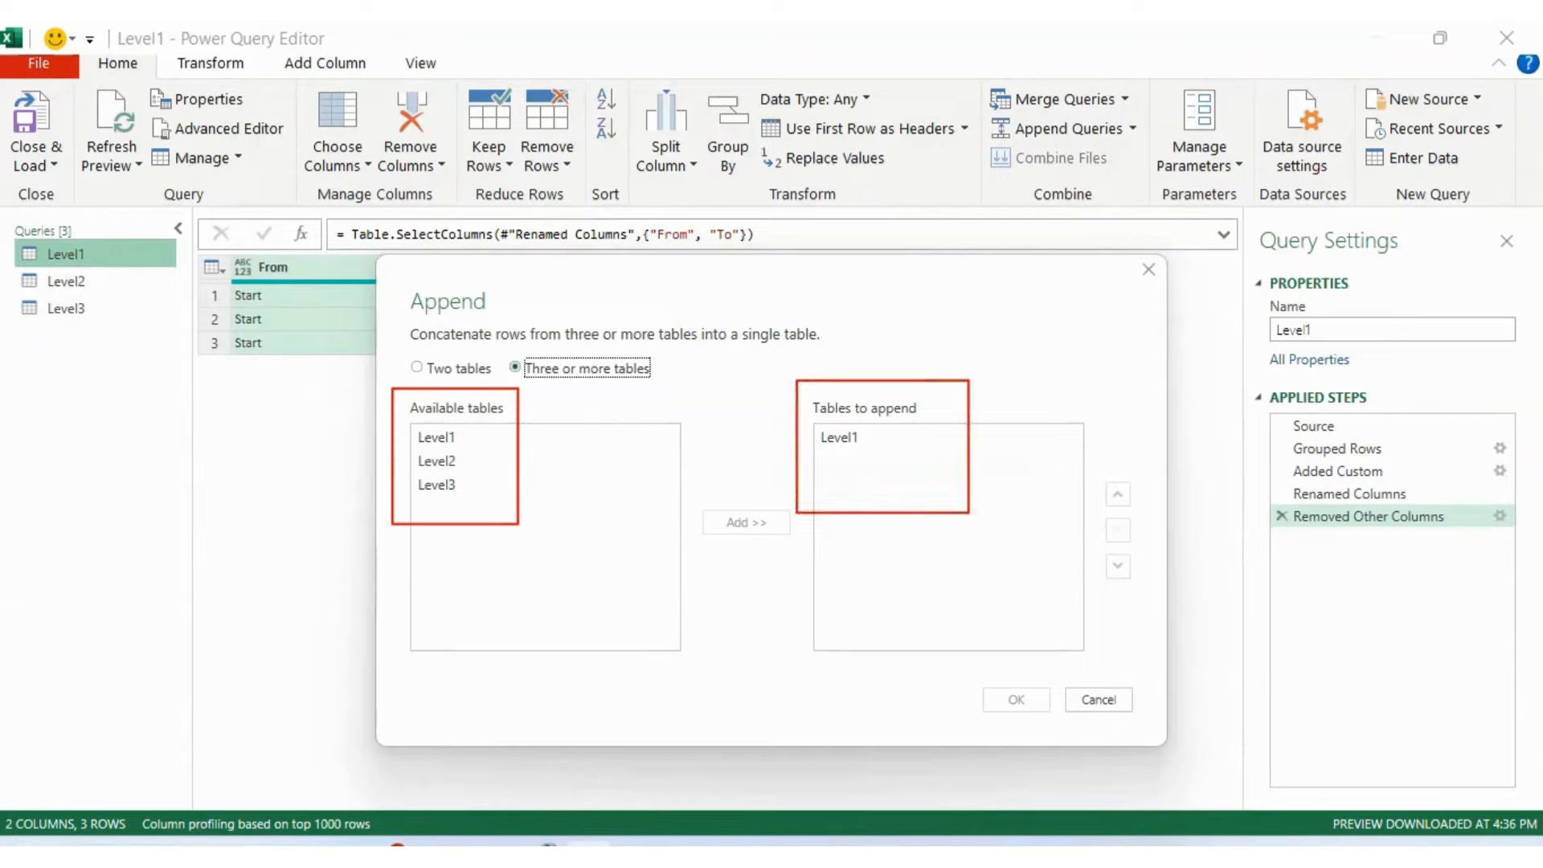
pyautogui.press('Escape')
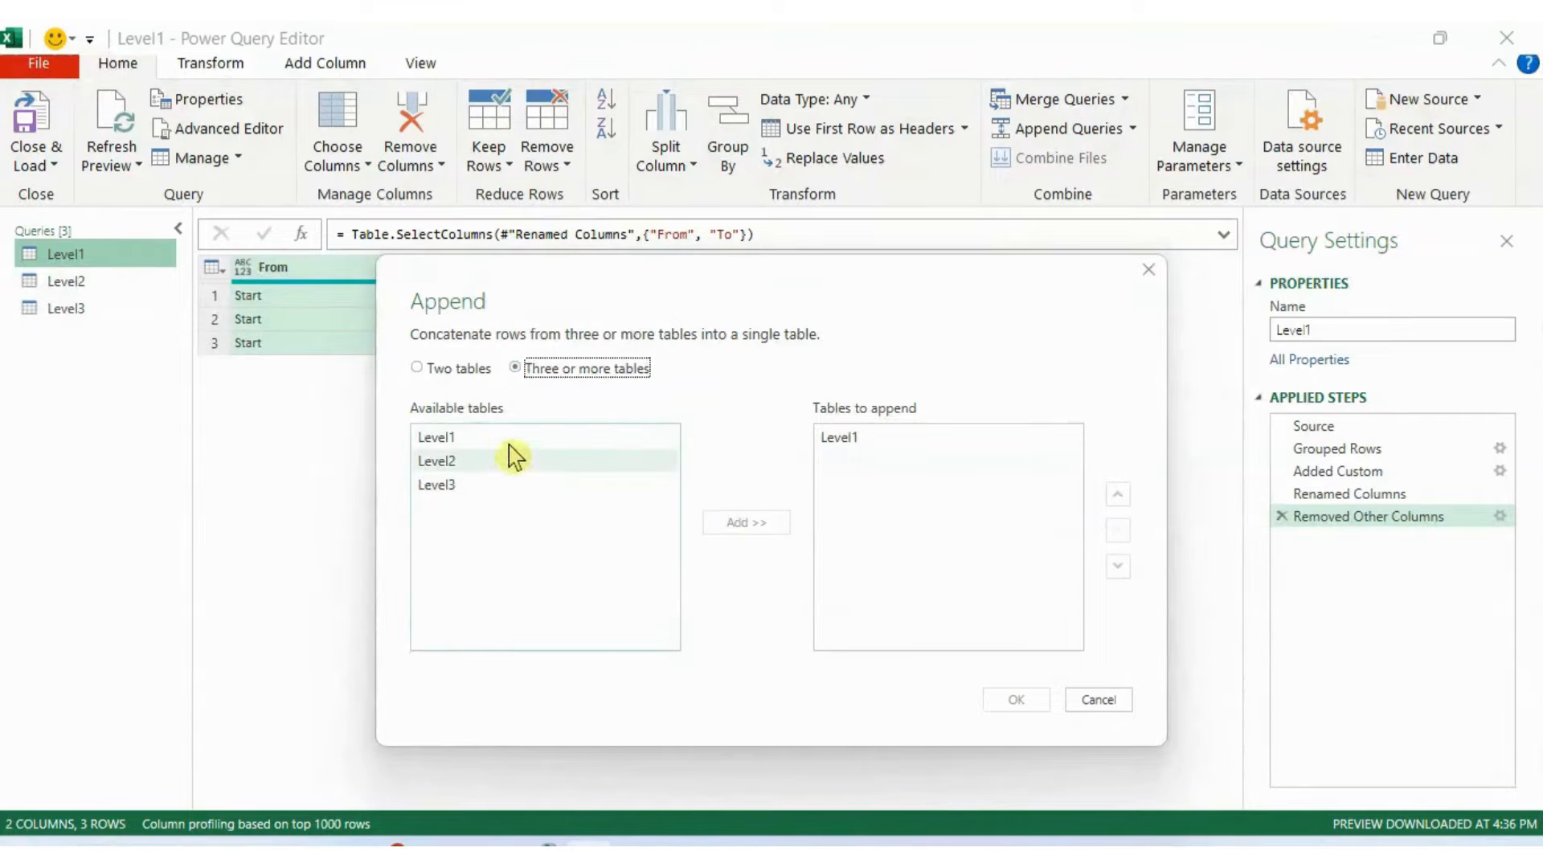
pyautogui.click(848, 438)
pyautogui.click(519, 466)
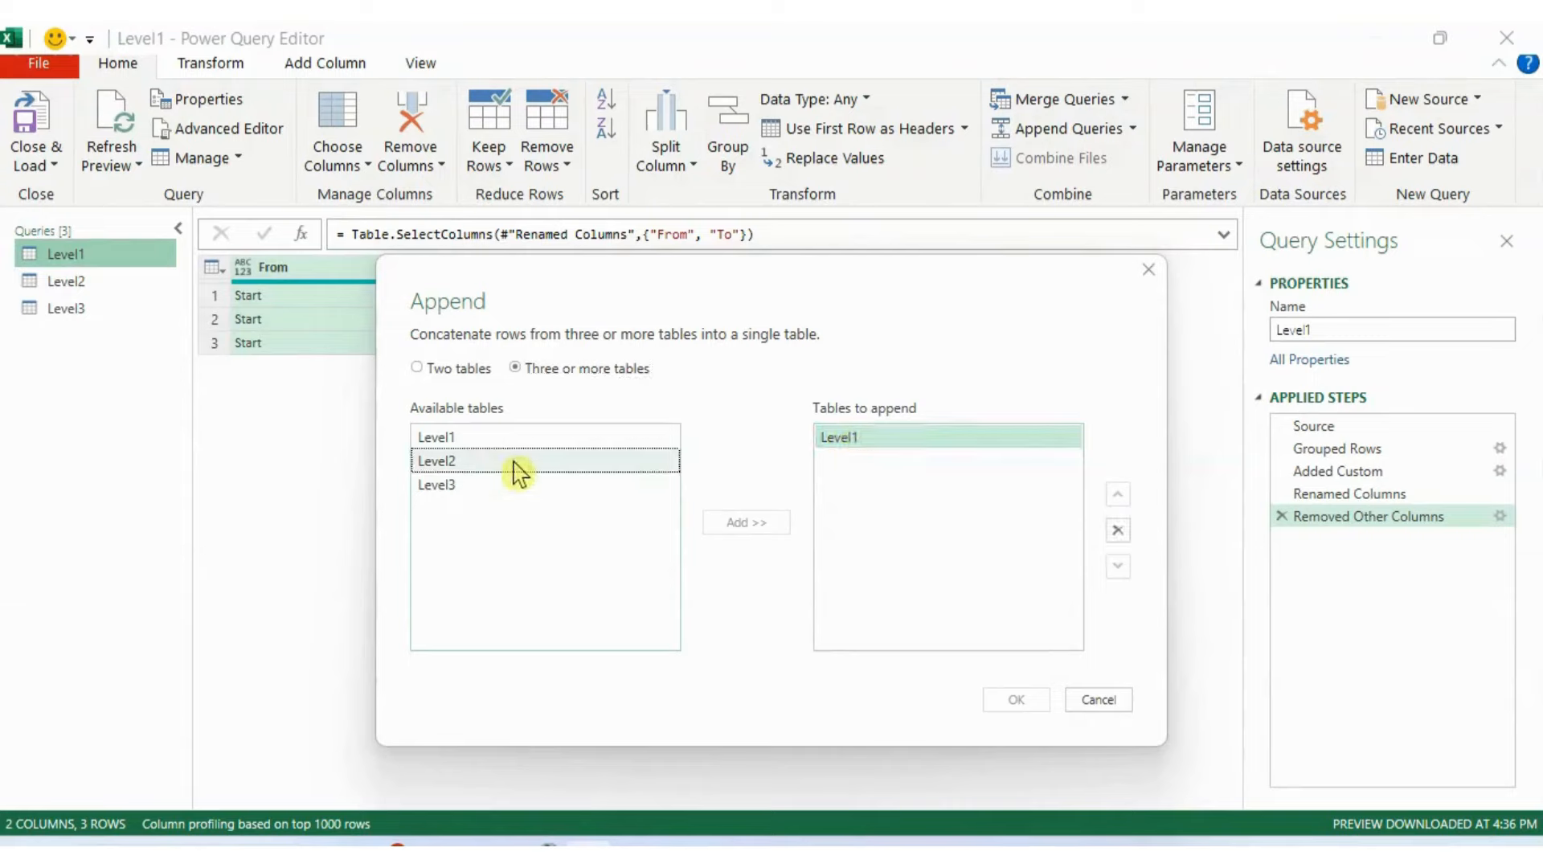
pyautogui.click(746, 524)
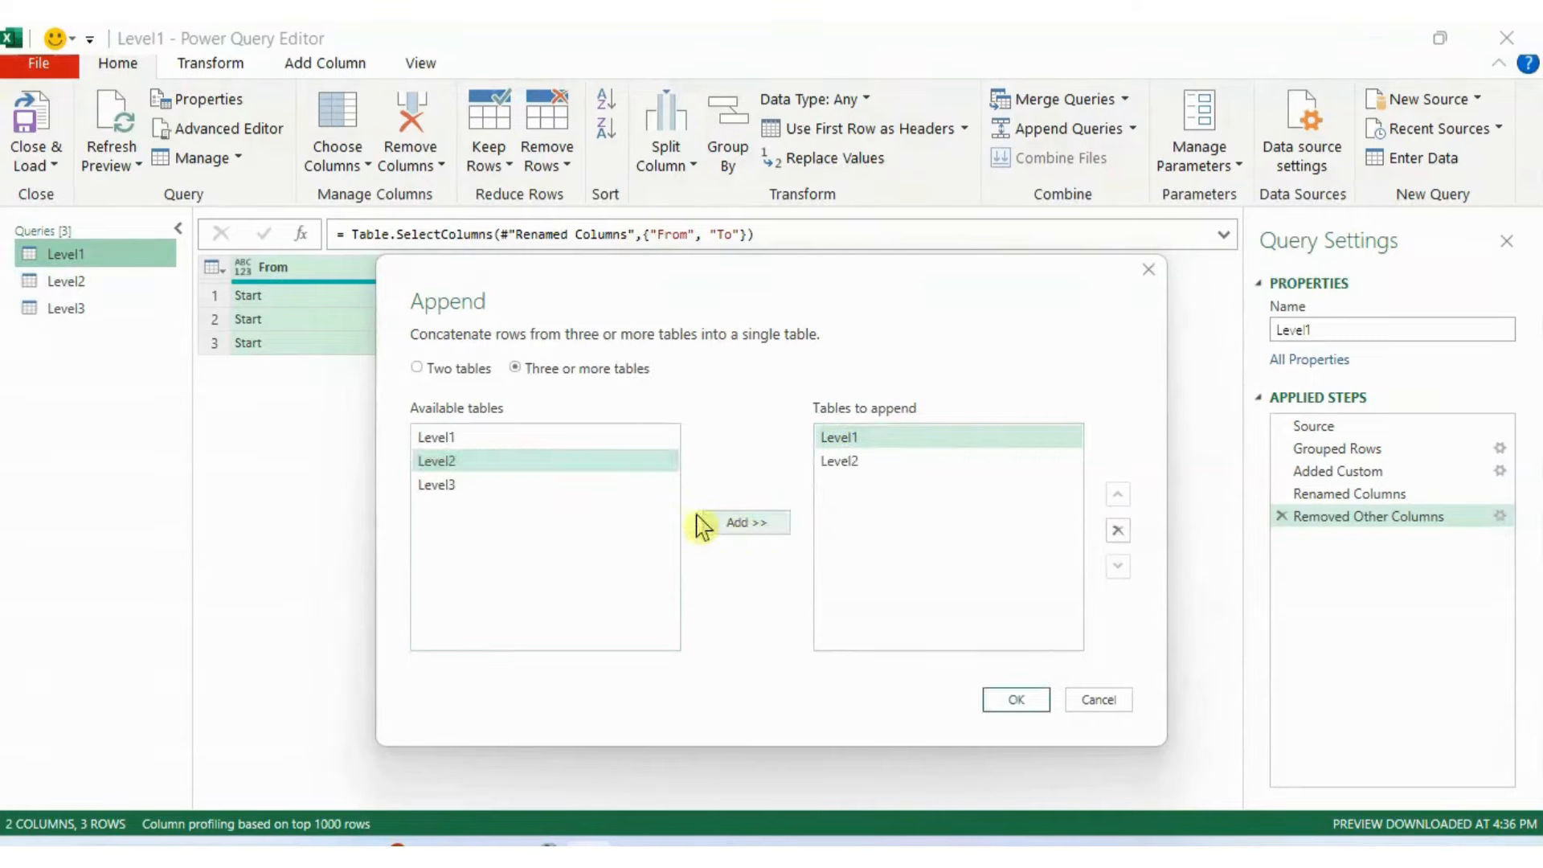
pyautogui.click(529, 486)
pyautogui.click(761, 530)
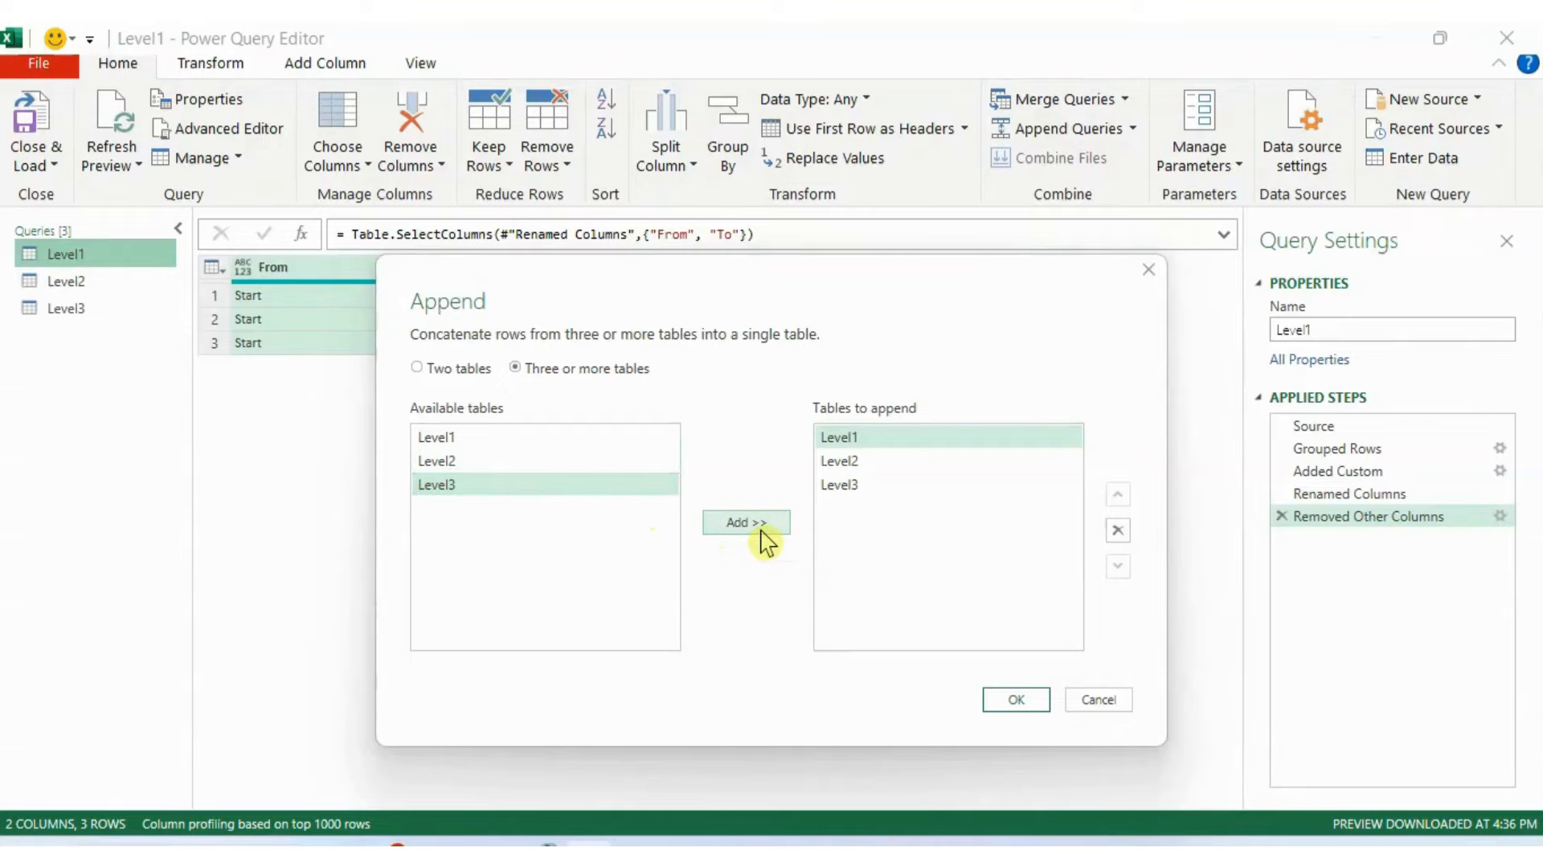
pyautogui.click(1018, 701)
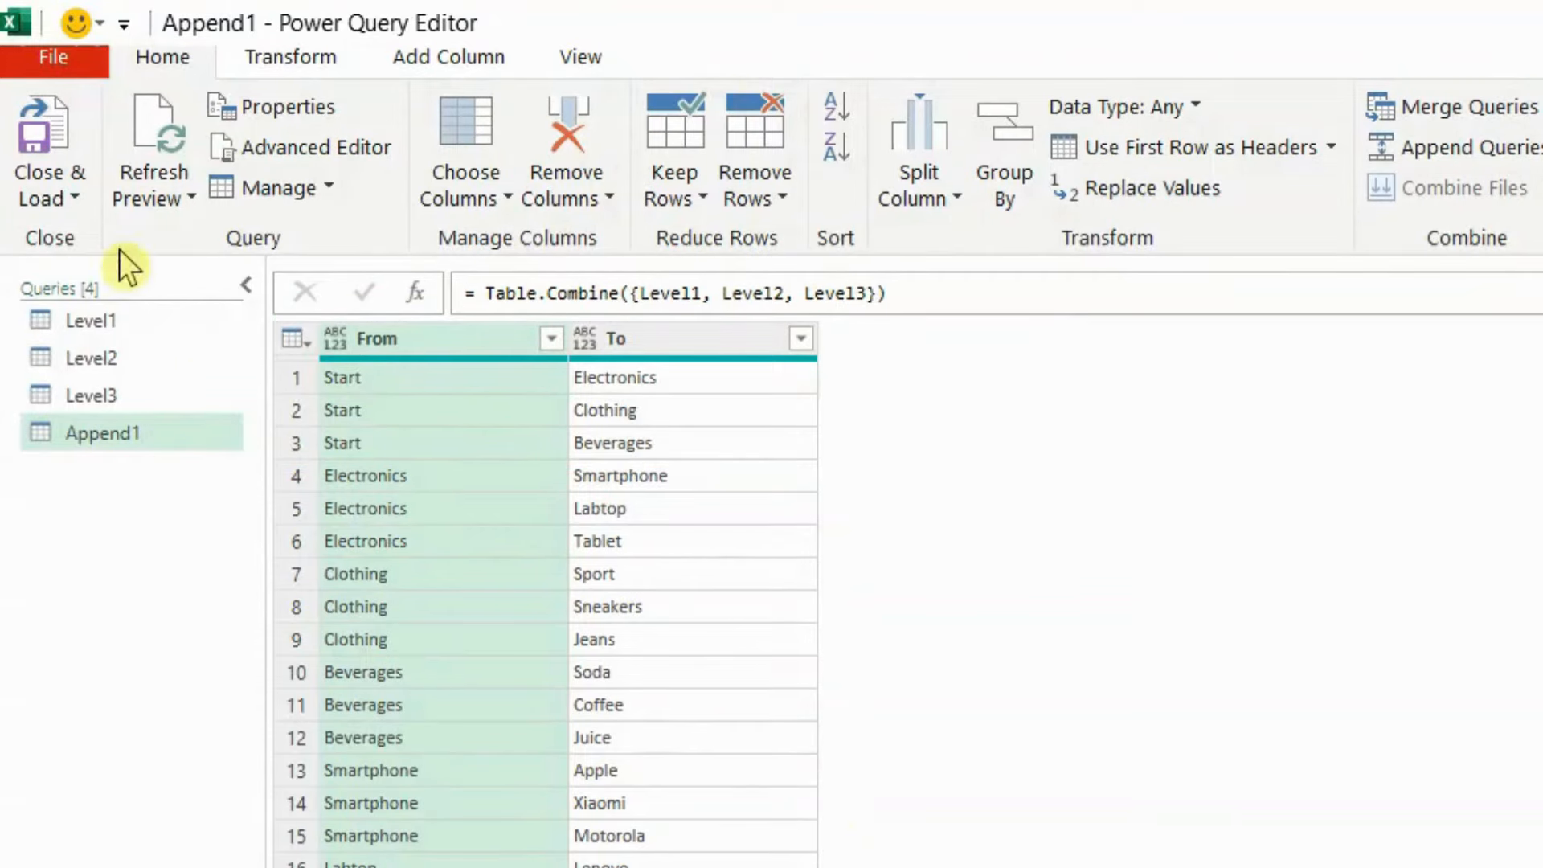
pyautogui.click(50, 143)
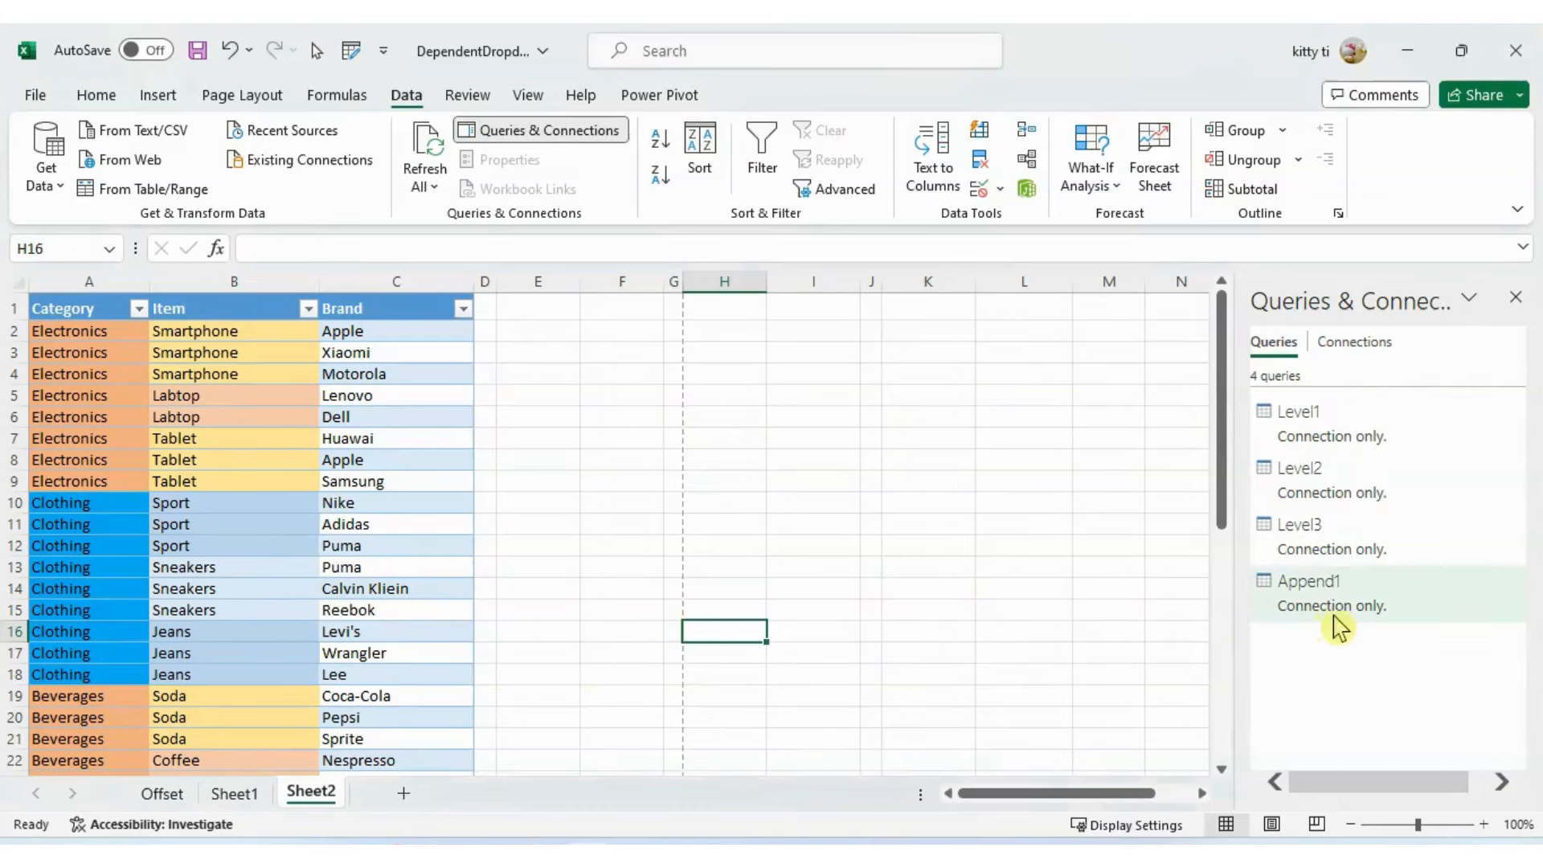
# - Load the Append1 query as a table in the existing worksheet Sheet2, starting at cell F1
pyautogui.click(1364, 609)
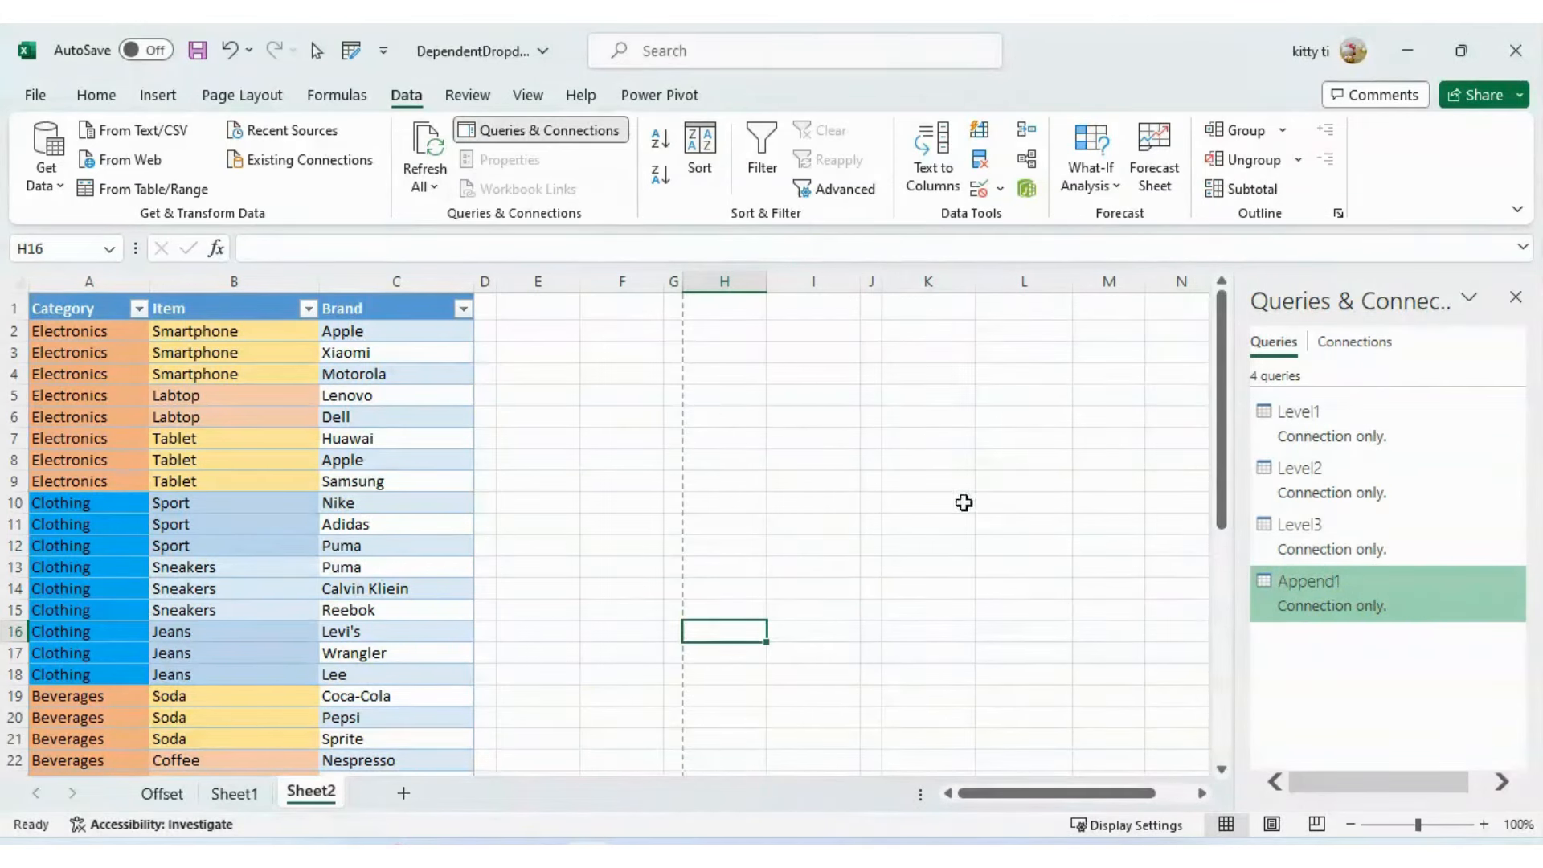
pyautogui.rightClick(1330, 601)
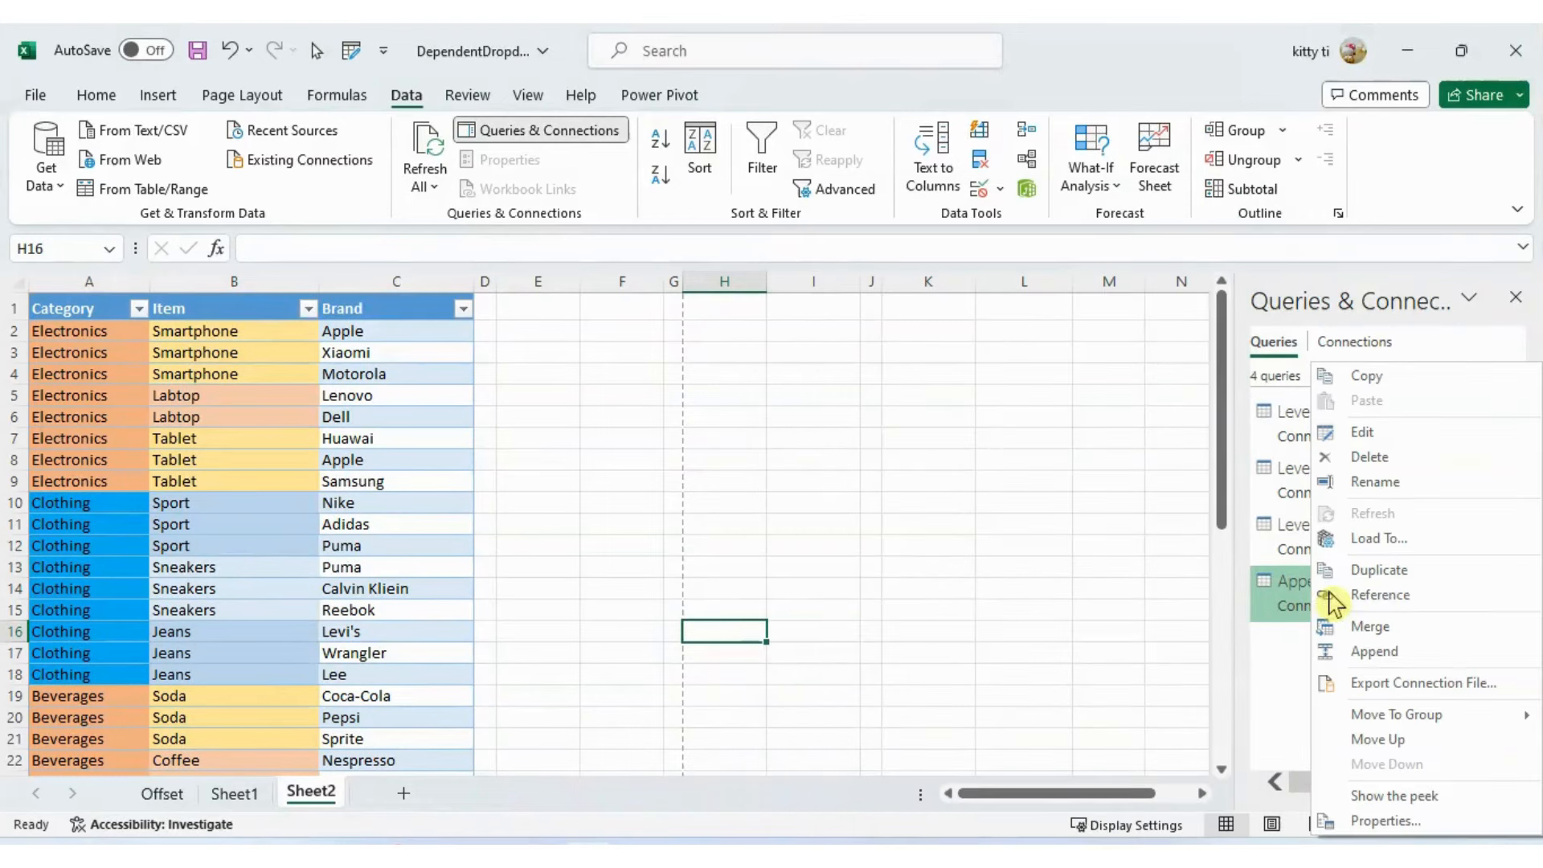
pyautogui.click(1378, 538)
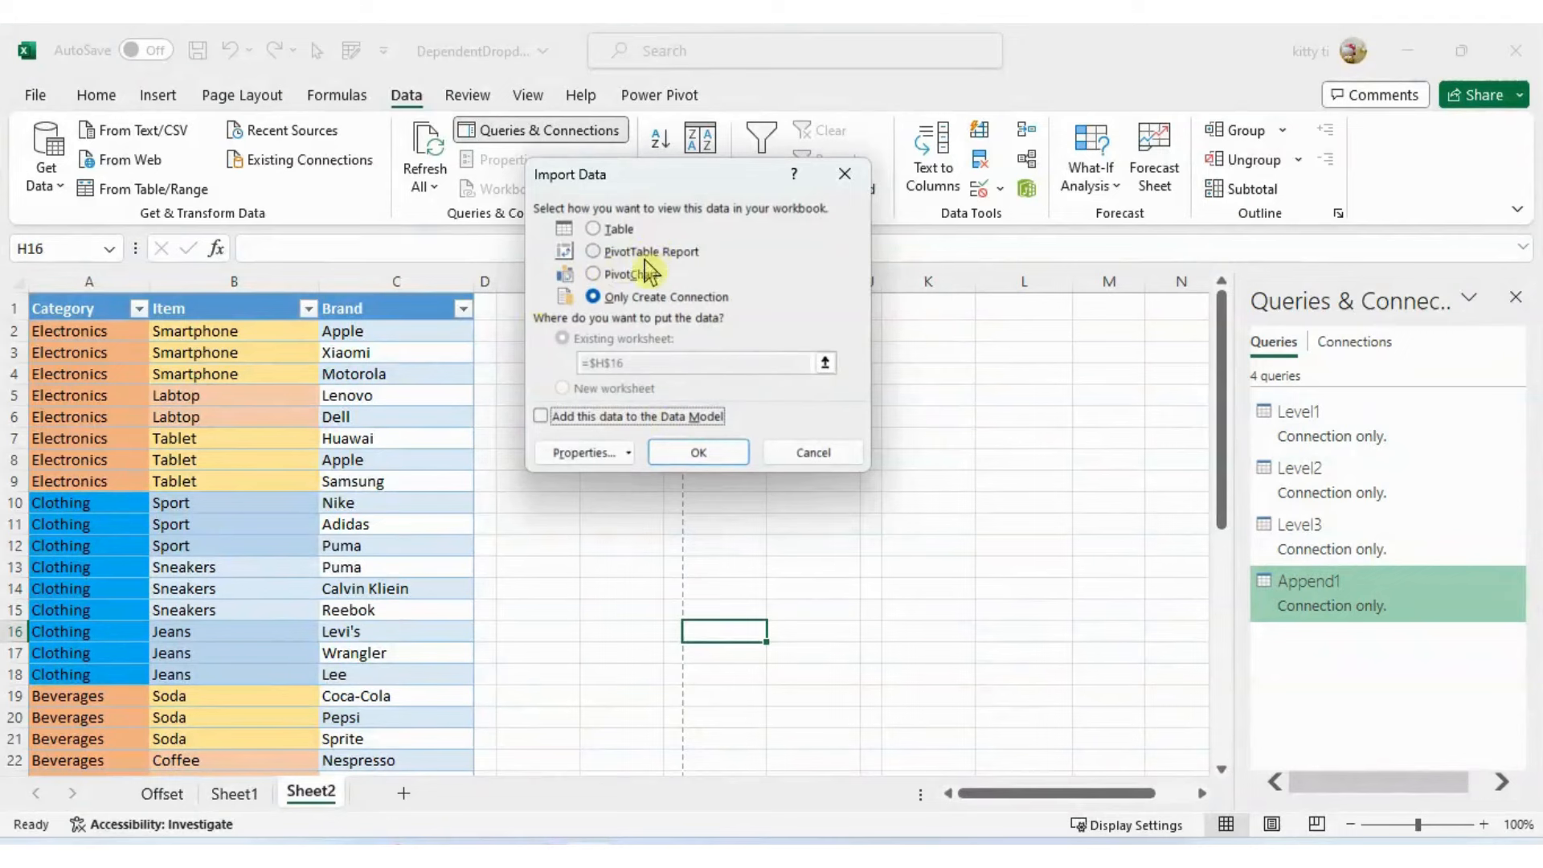
pyautogui.click(618, 230)
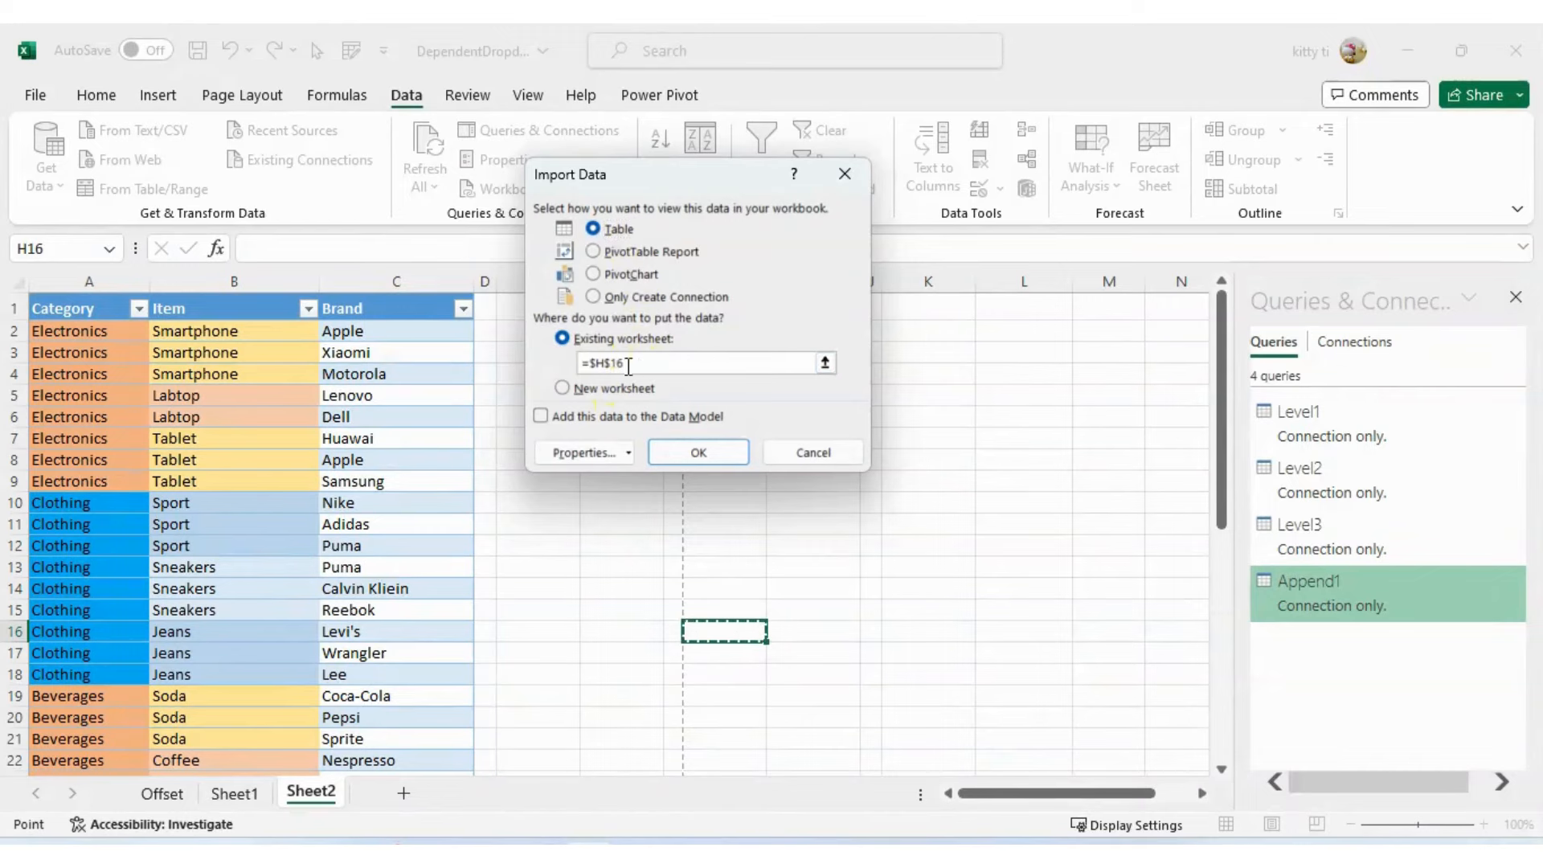
pyautogui.moveTo(629, 367); pyautogui.dragTo(580, 364)
pyautogui.press('BackSpace')
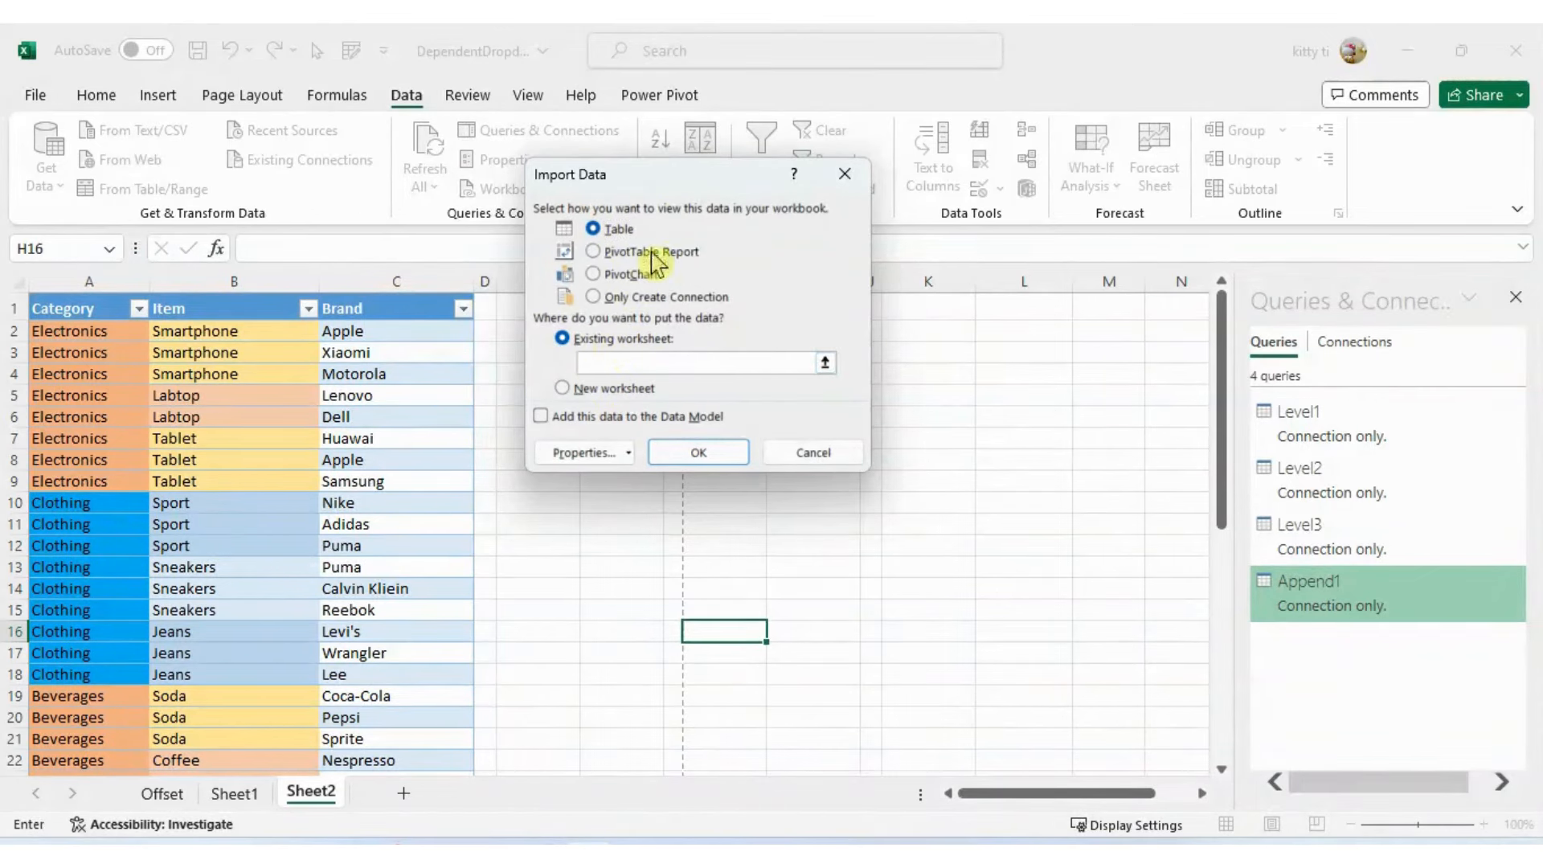
pyautogui.moveTo(685, 172); pyautogui.dragTo(912, 262)
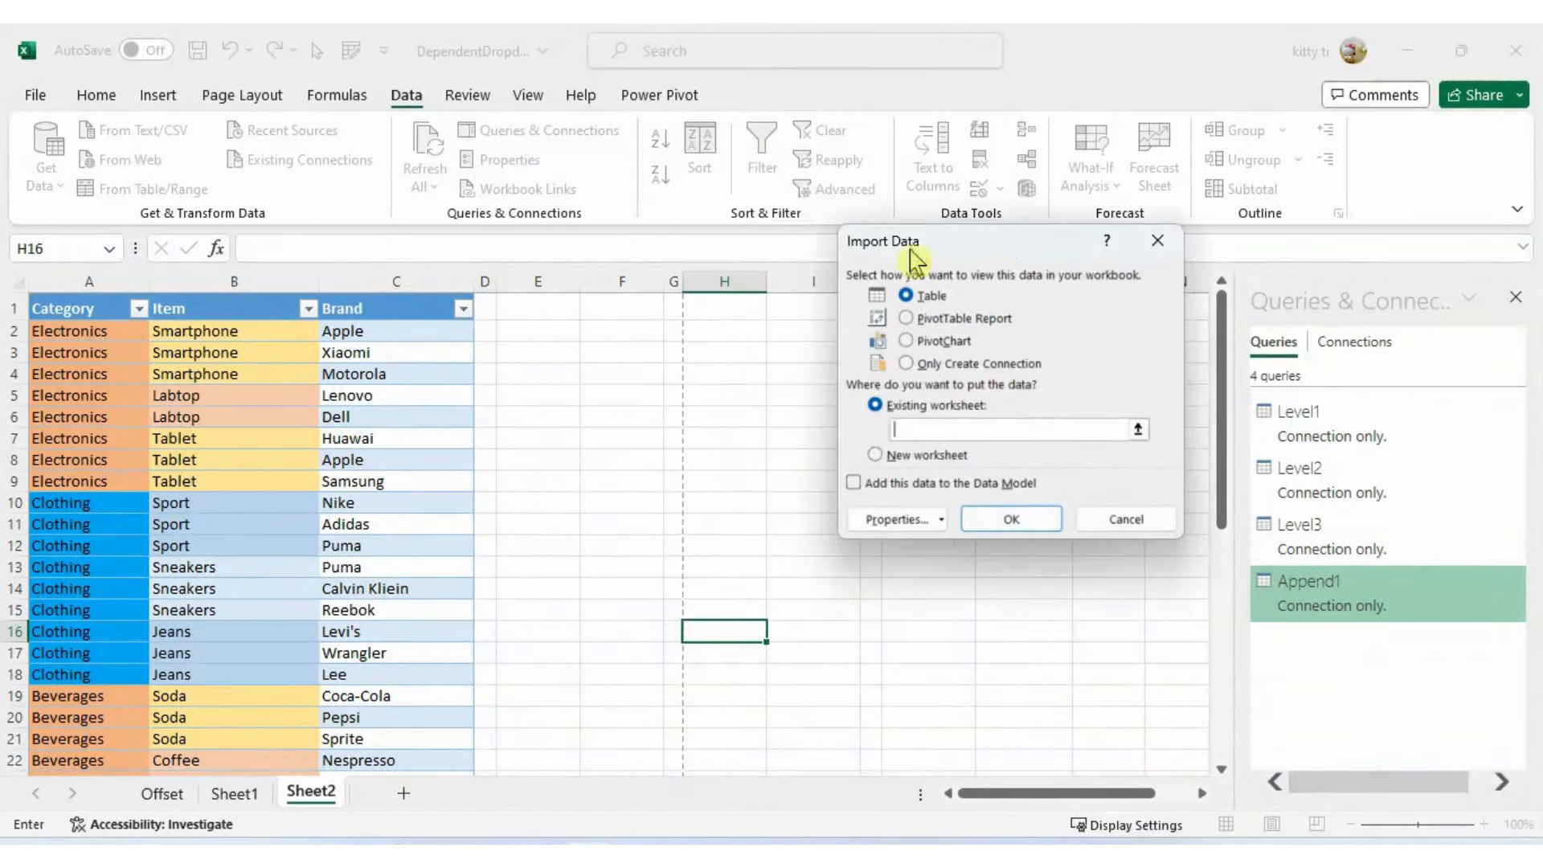
pyautogui.click(623, 309)
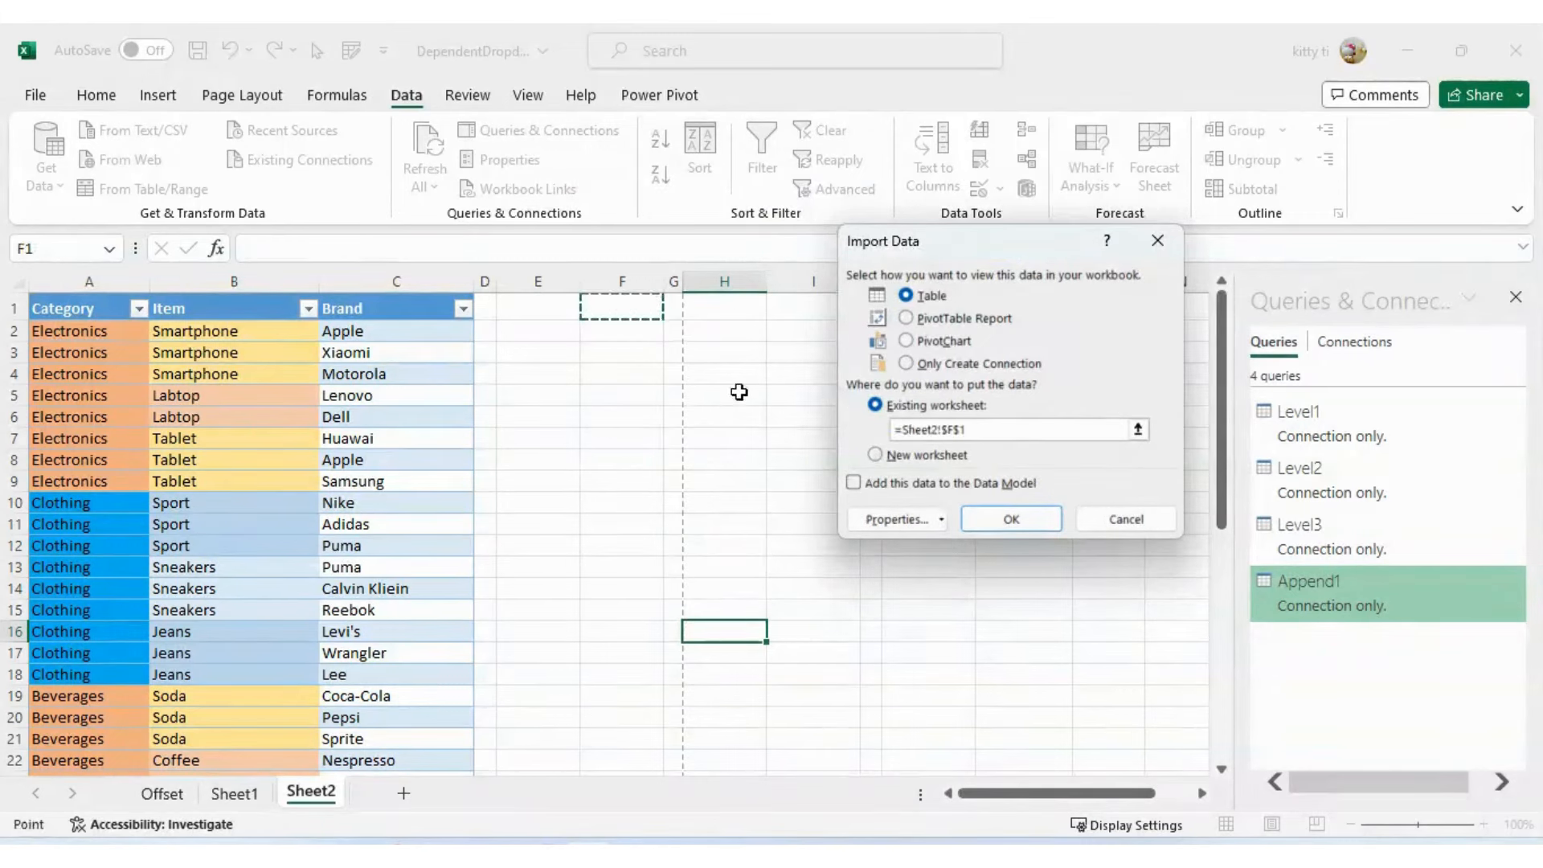
pyautogui.click(1011, 527)
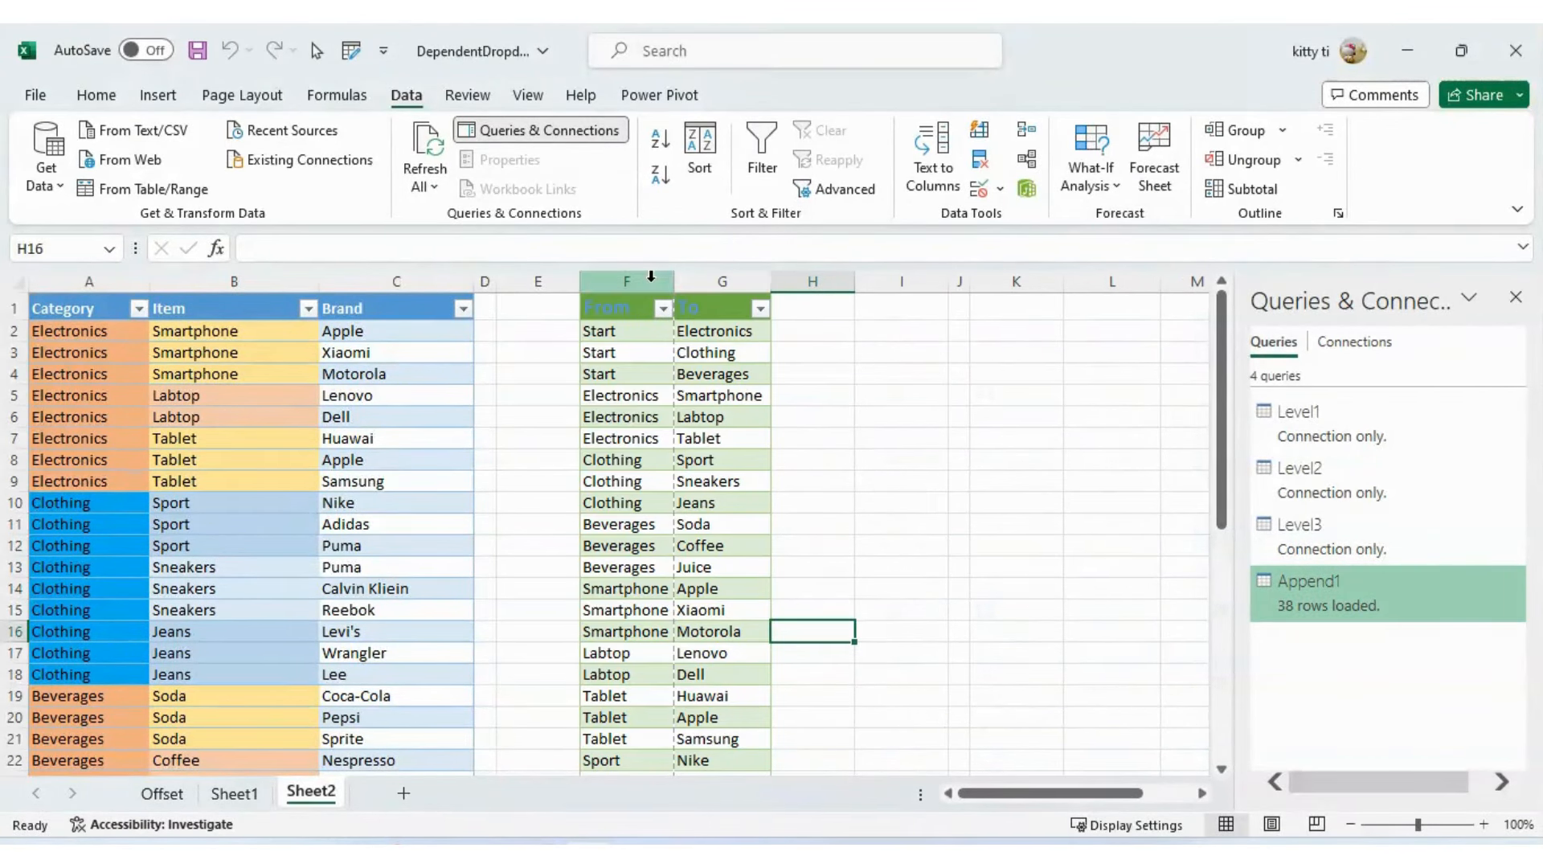
# - Look over the loaded From/To table and delete columns F to H from Sheet2
pyautogui.moveTo(627, 281); pyautogui.dragTo(720, 293)
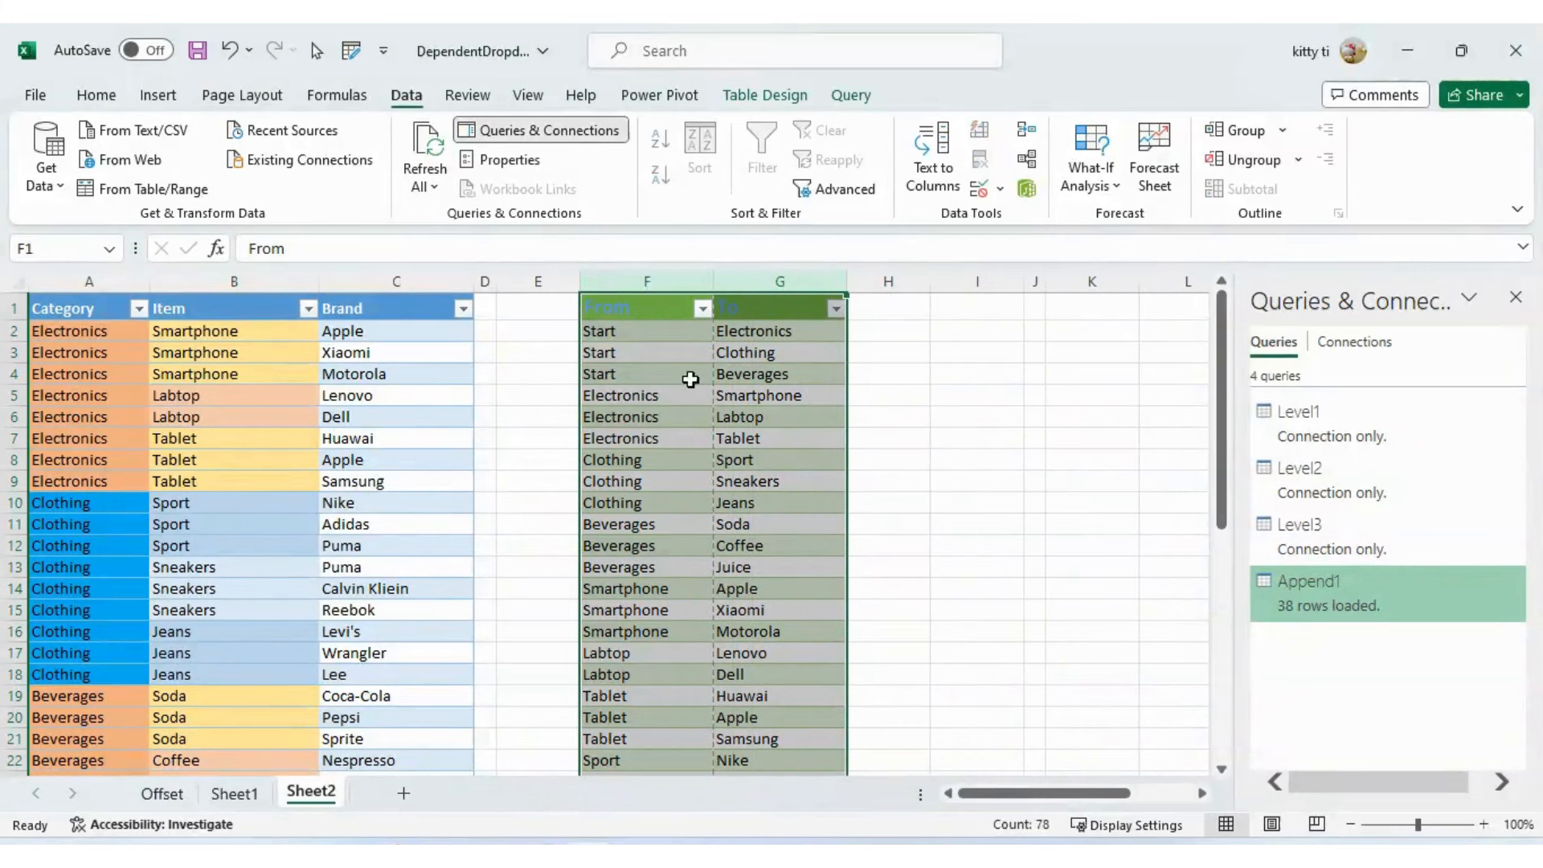
pyautogui.click(690, 436)
pyautogui.moveTo(645, 360); pyautogui.dragTo(751, 355)
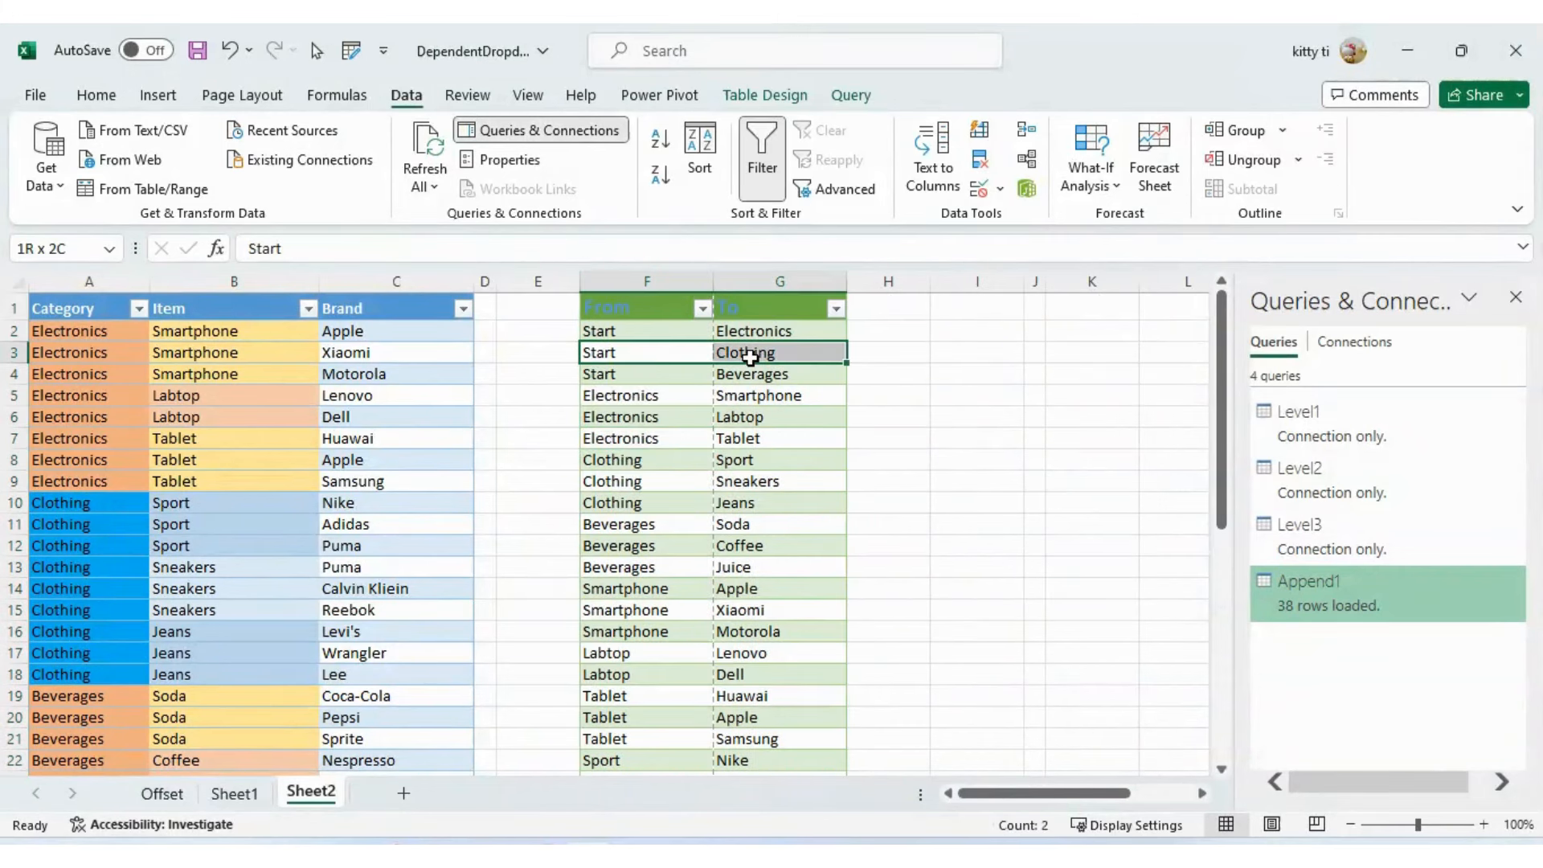
pyautogui.click(1052, 473)
pyautogui.scroll(-5, 968, 586)
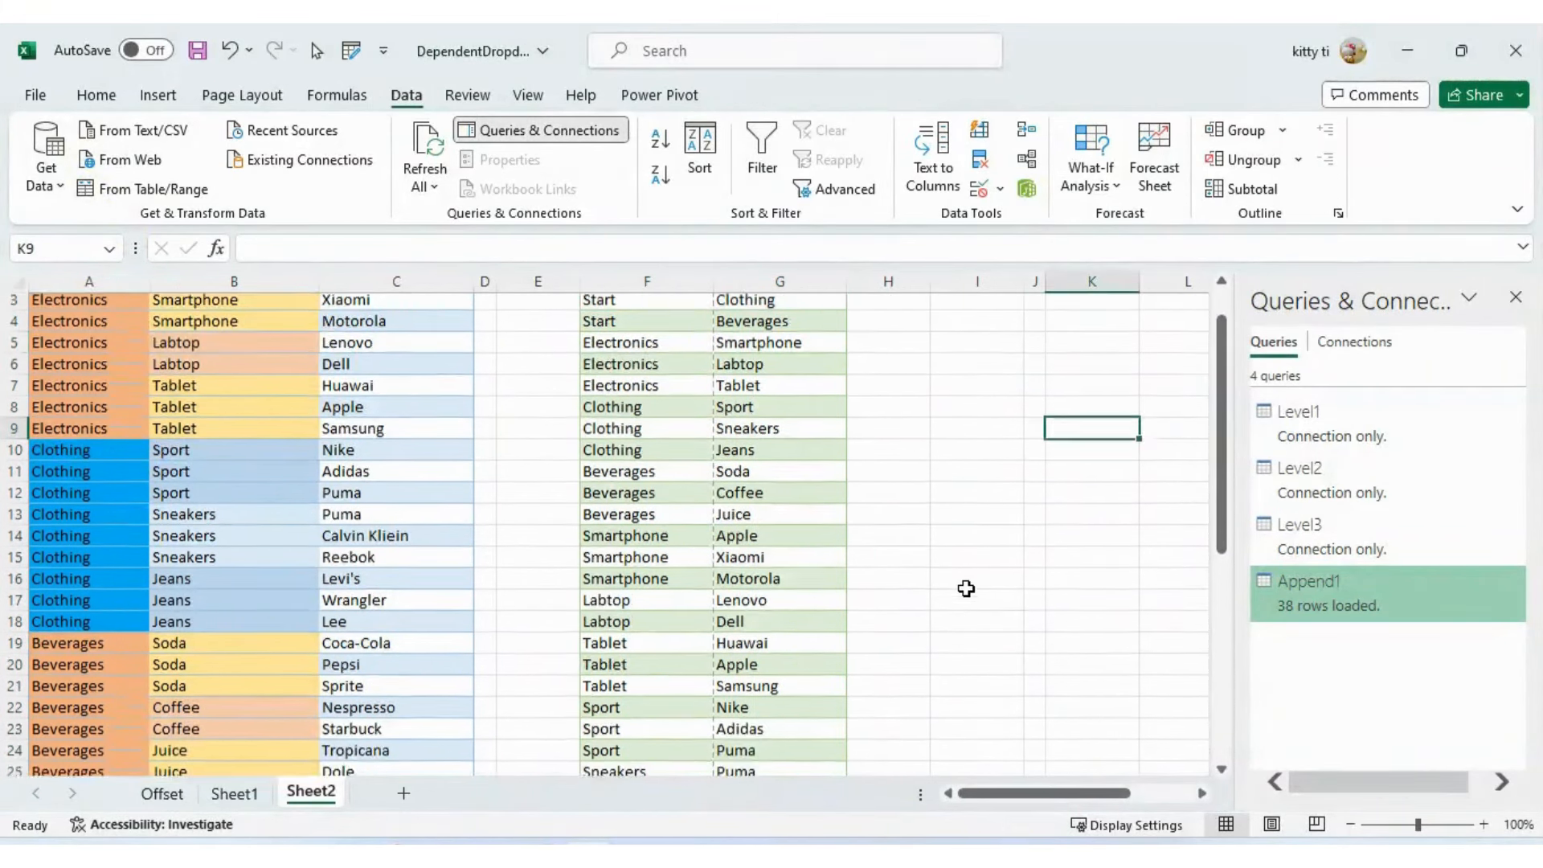
pyautogui.scroll(5, 968, 586)
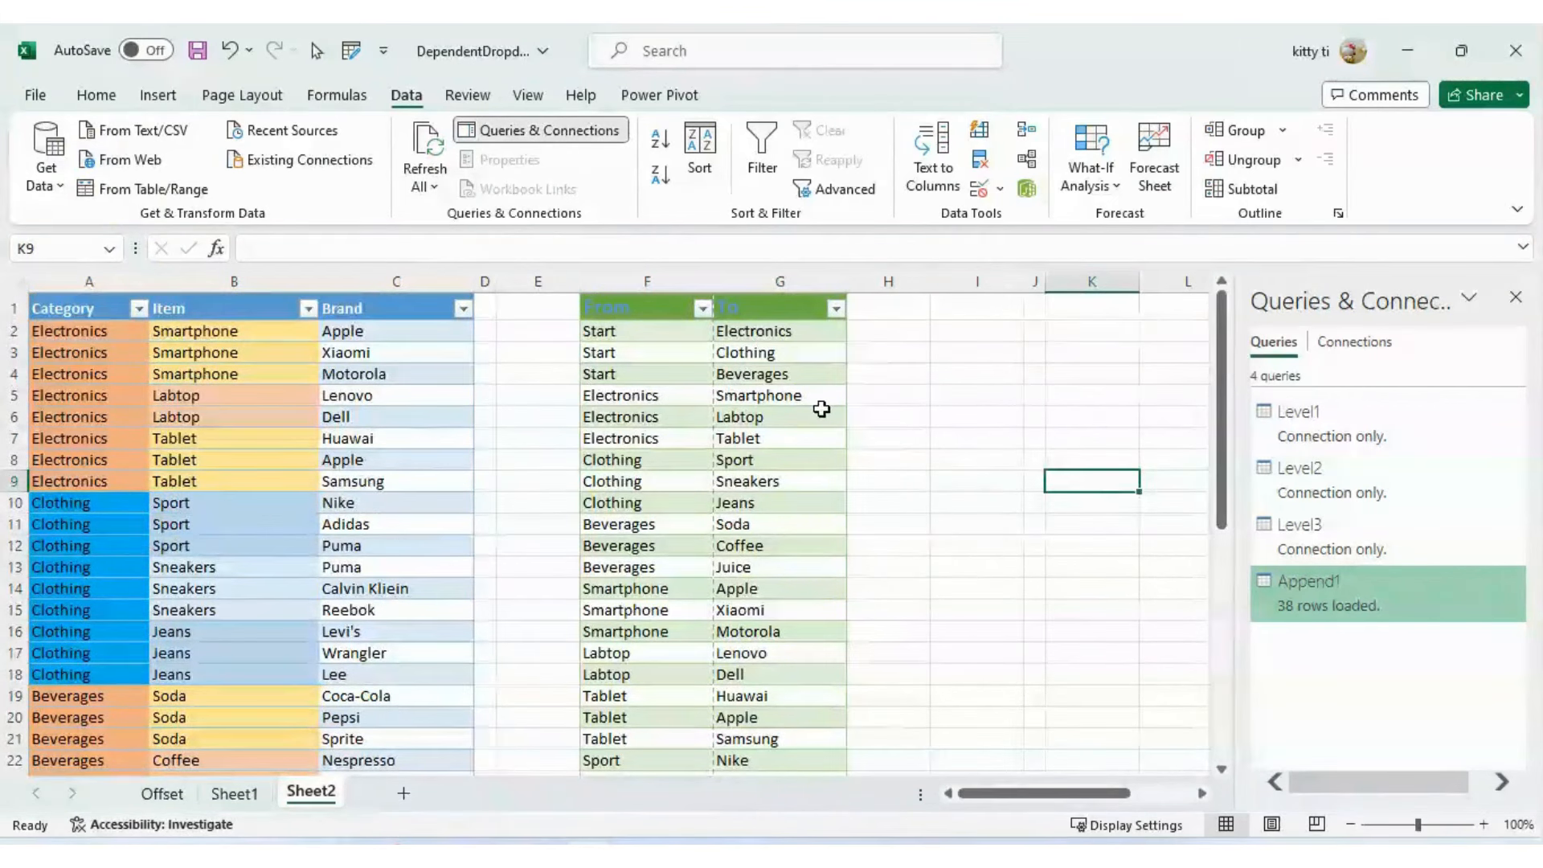
pyautogui.moveTo(683, 281); pyautogui.dragTo(889, 287)
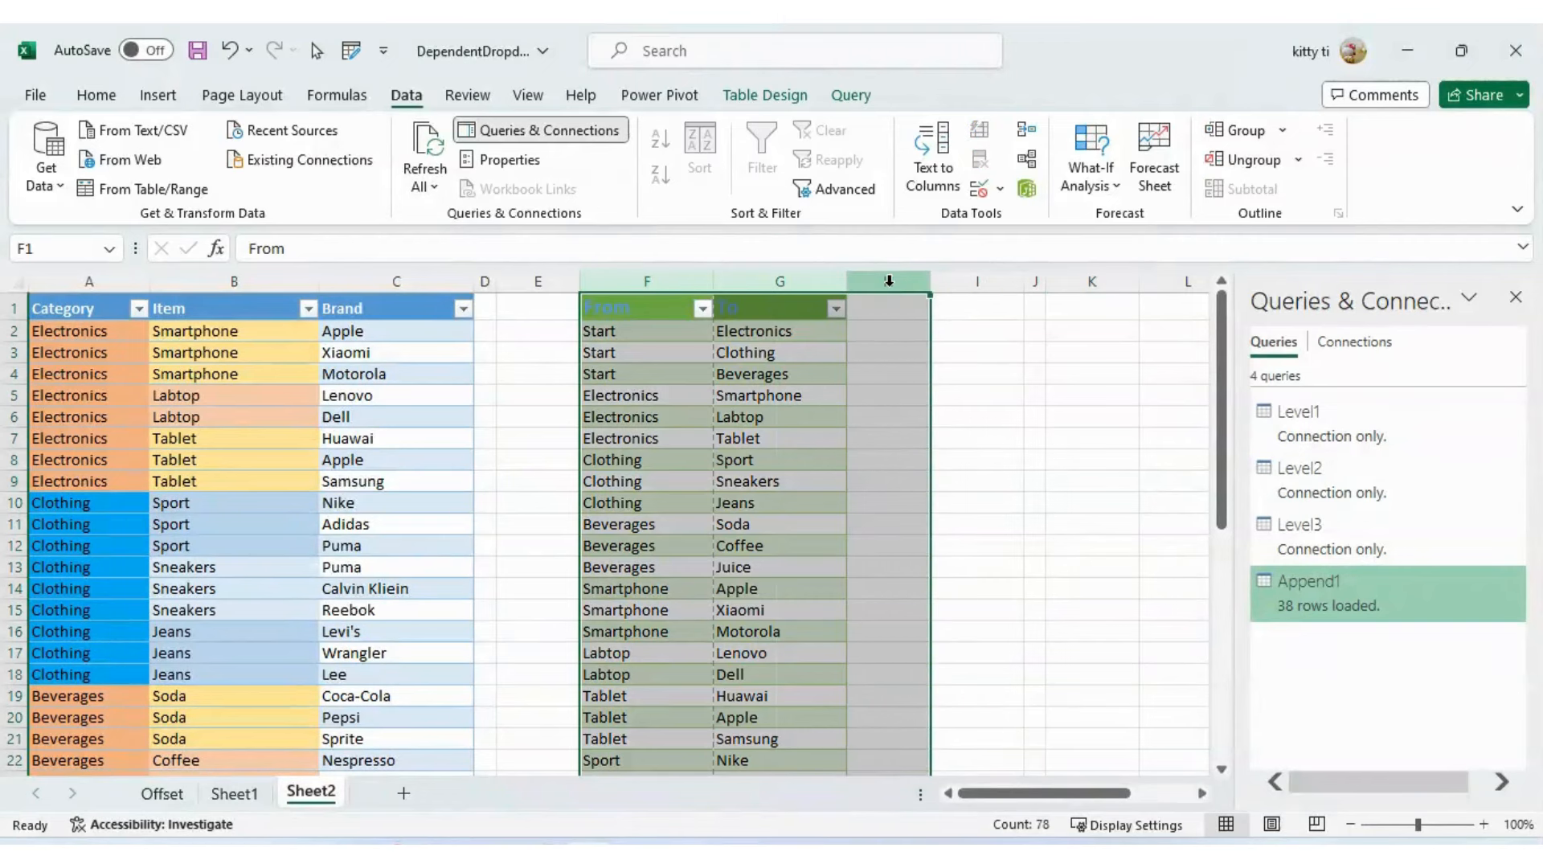
pyautogui.rightClick(892, 295)
pyautogui.click(956, 541)
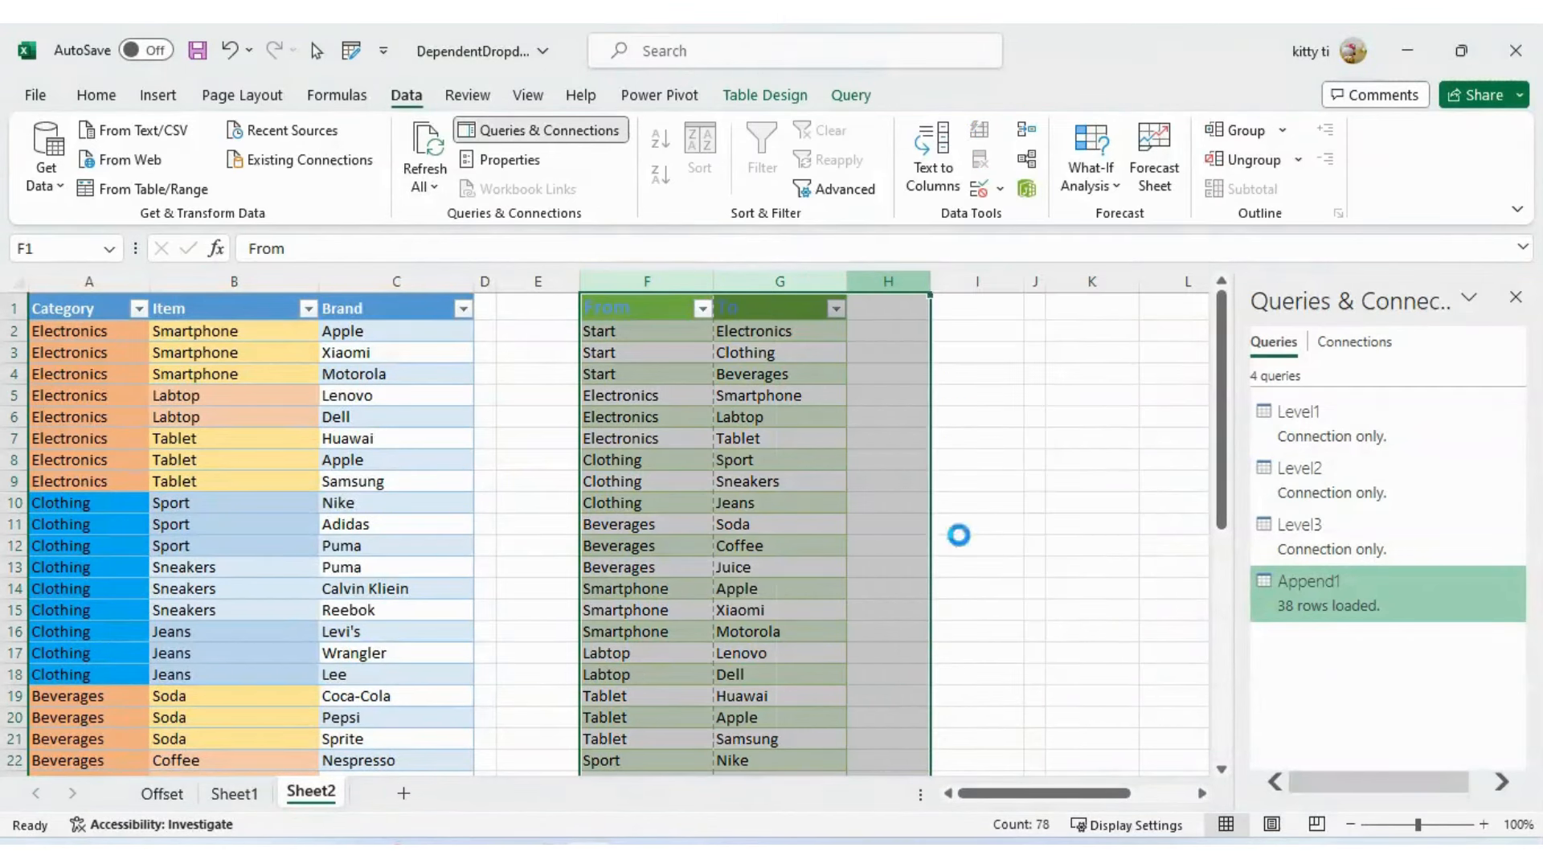
pyautogui.click(858, 483)
pyautogui.click(651, 280)
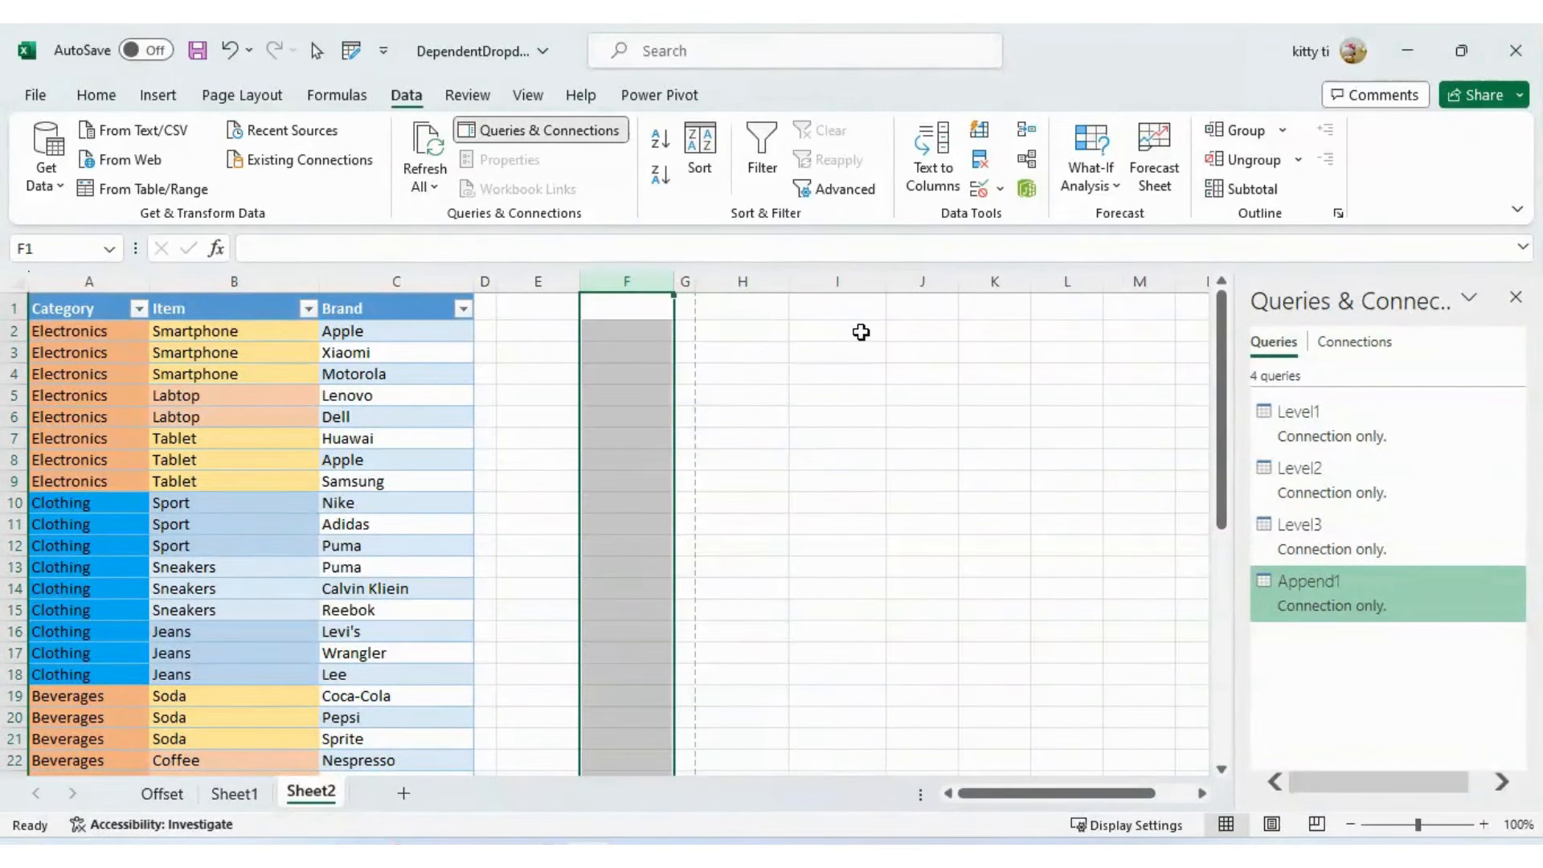
pyautogui.click(904, 544)
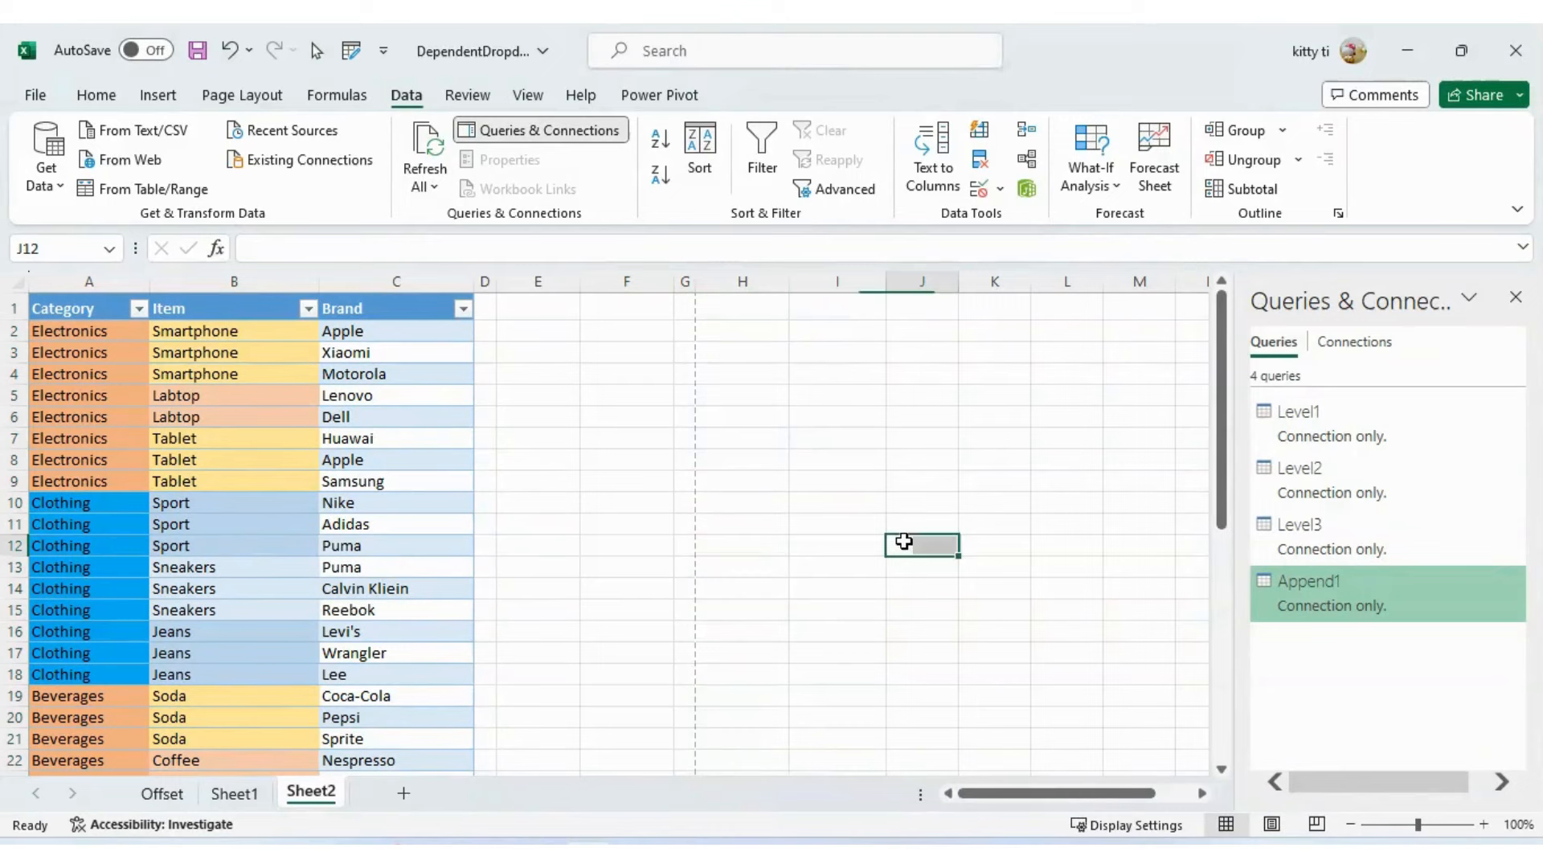
# - Load the Append1 query as a table in a new worksheet and look through its From/To rows
pyautogui.rightClick(1370, 607)
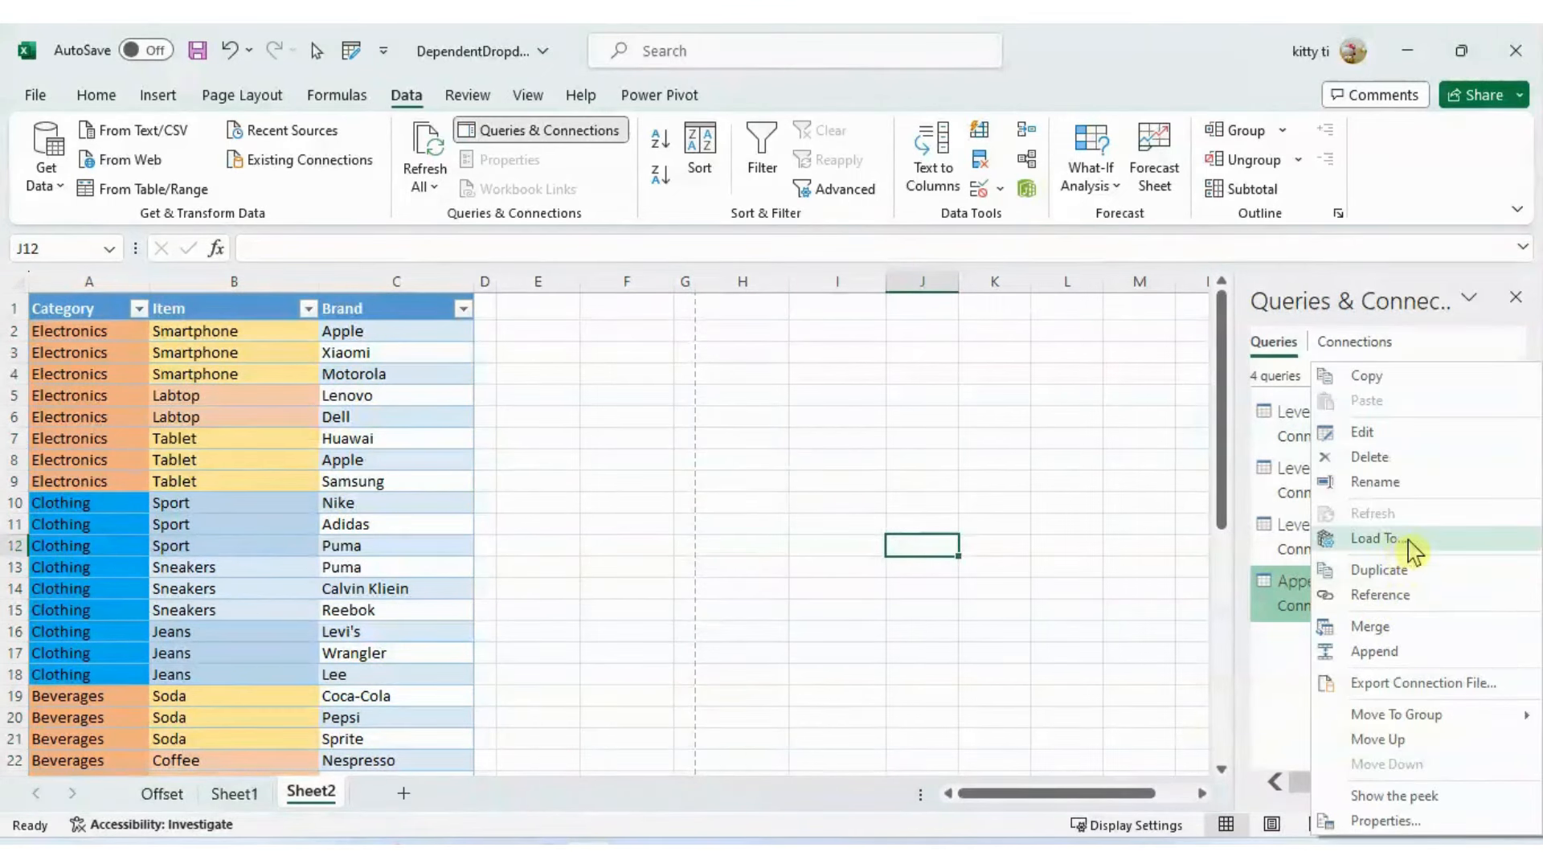
pyautogui.click(1376, 538)
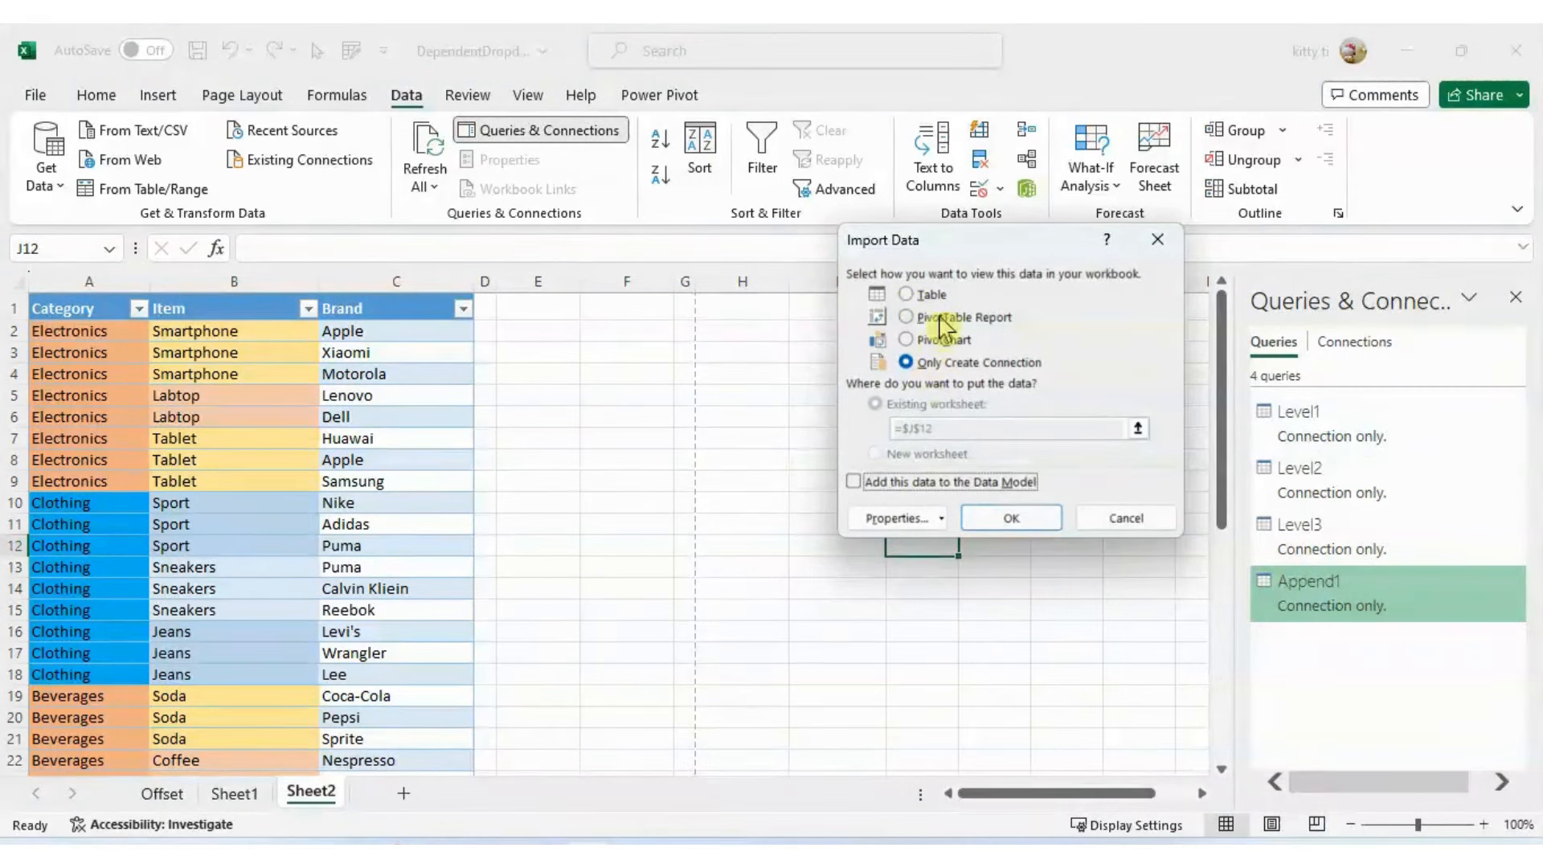
pyautogui.click(906, 294)
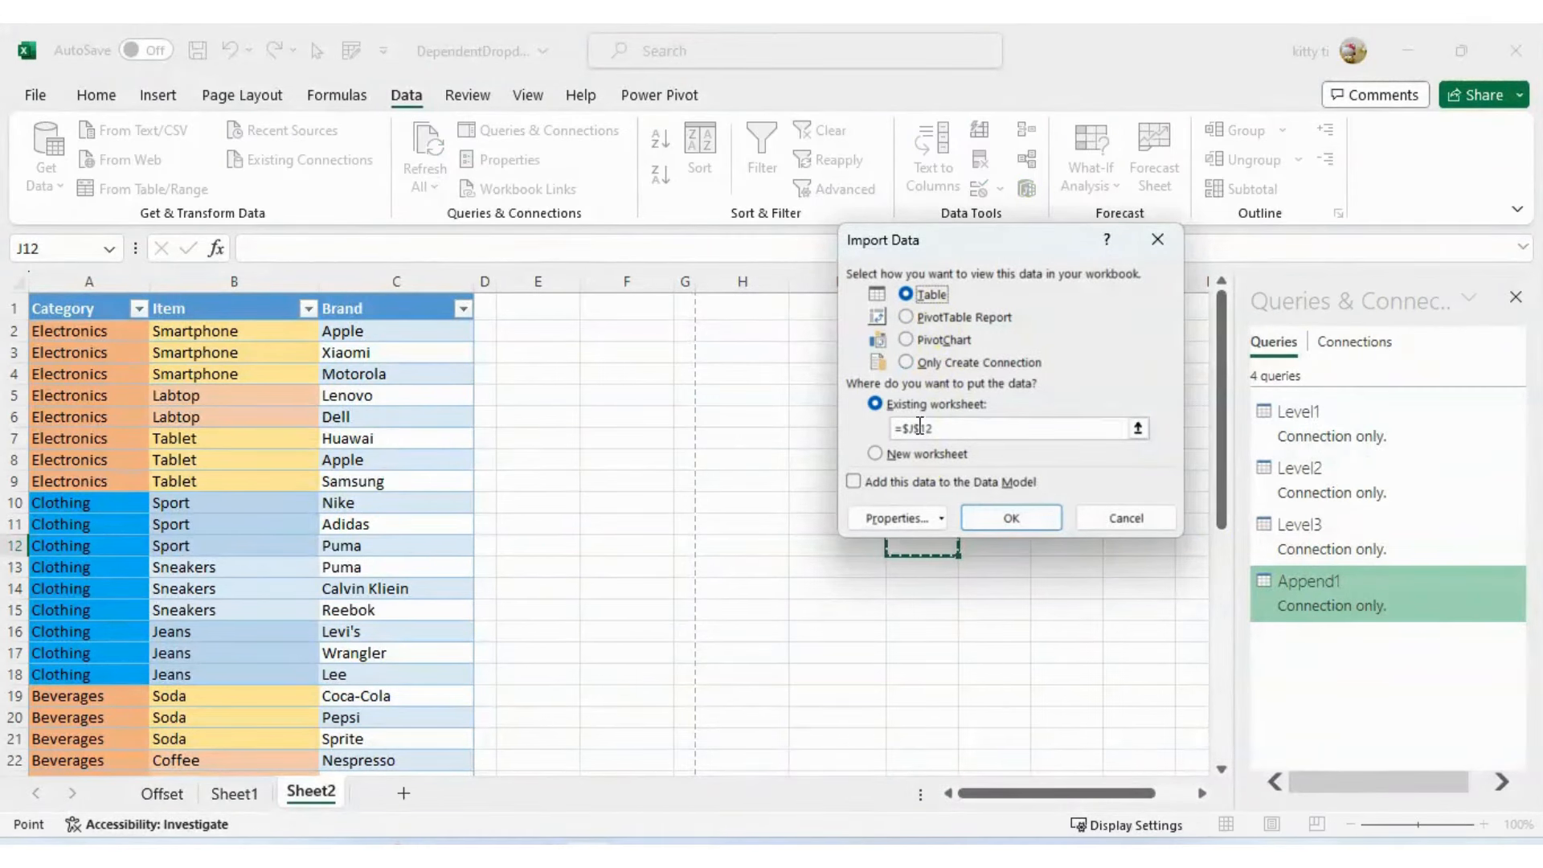
pyautogui.click(900, 454)
pyautogui.click(1005, 518)
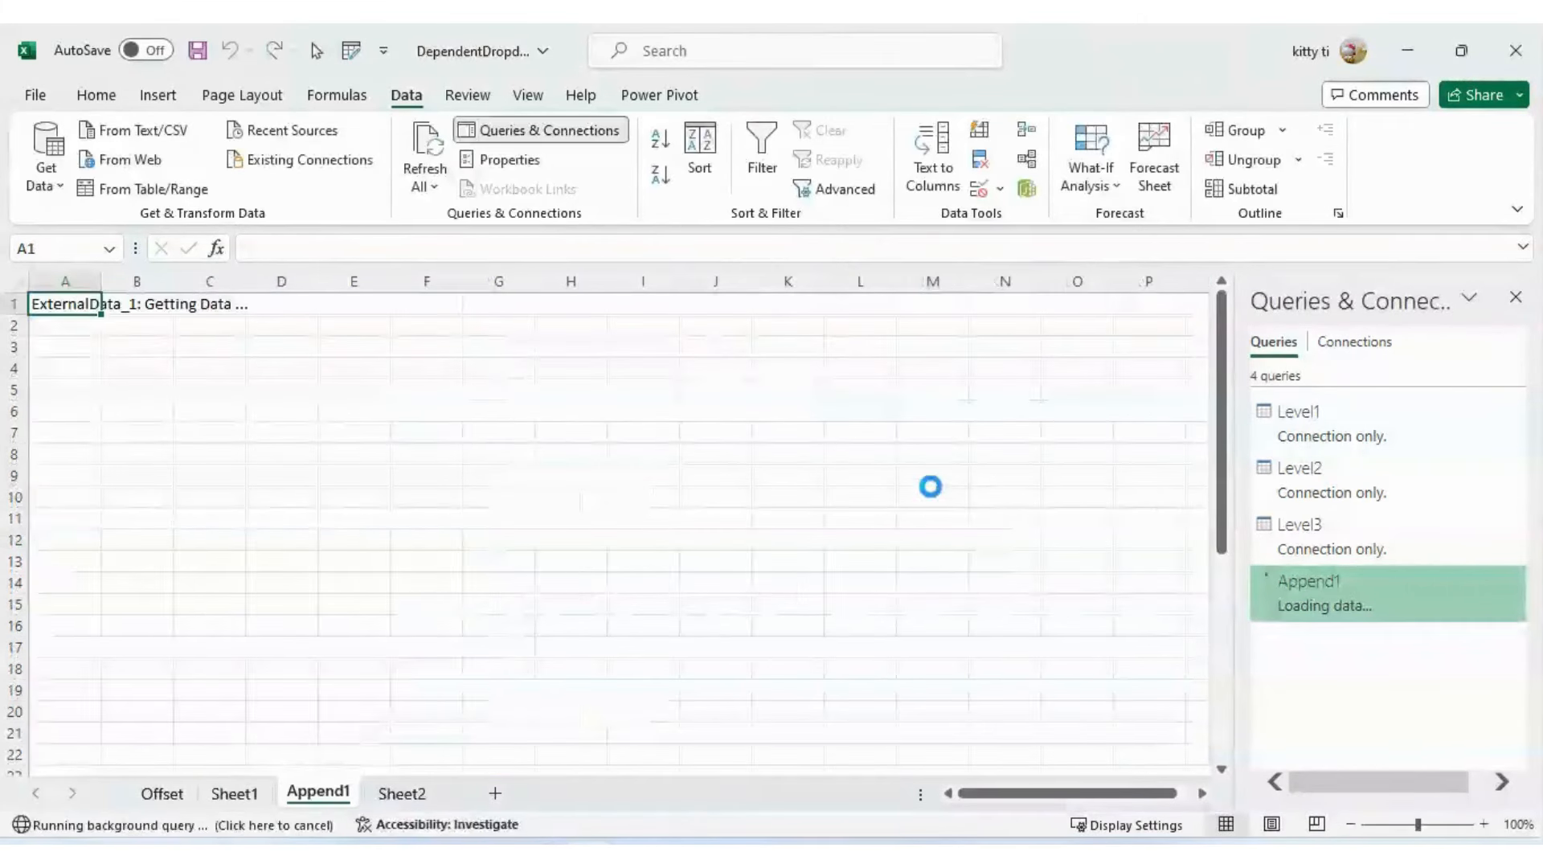
pyautogui.click(805, 540)
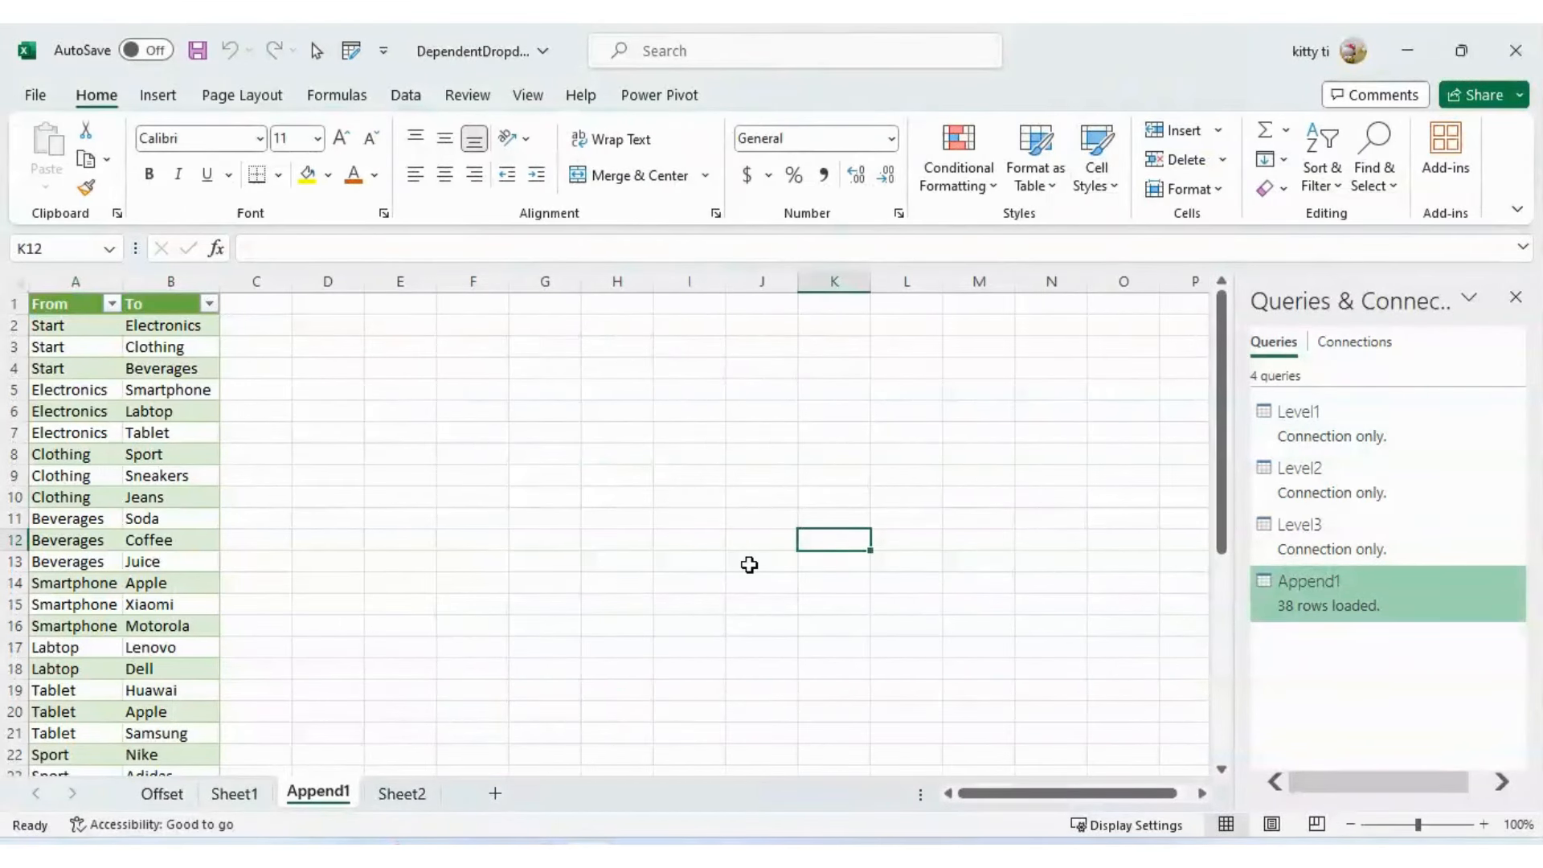
pyautogui.scroll(-8, 749, 565)
pyautogui.scroll(8, 745, 561)
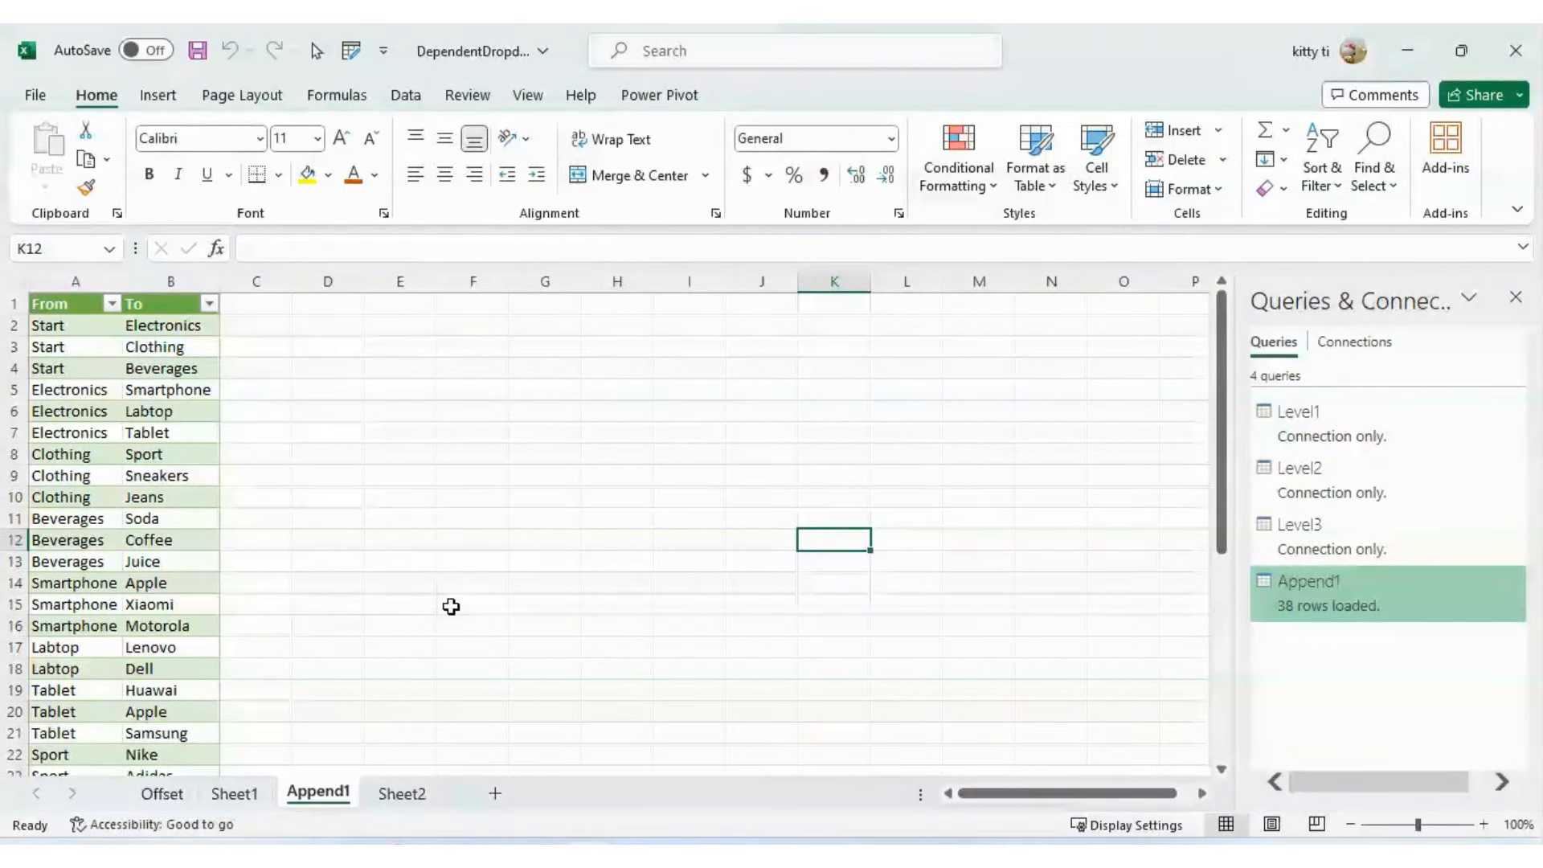
# - Delete the Append1 worksheet and preview the Append1 query
pyautogui.rightClick(324, 804)
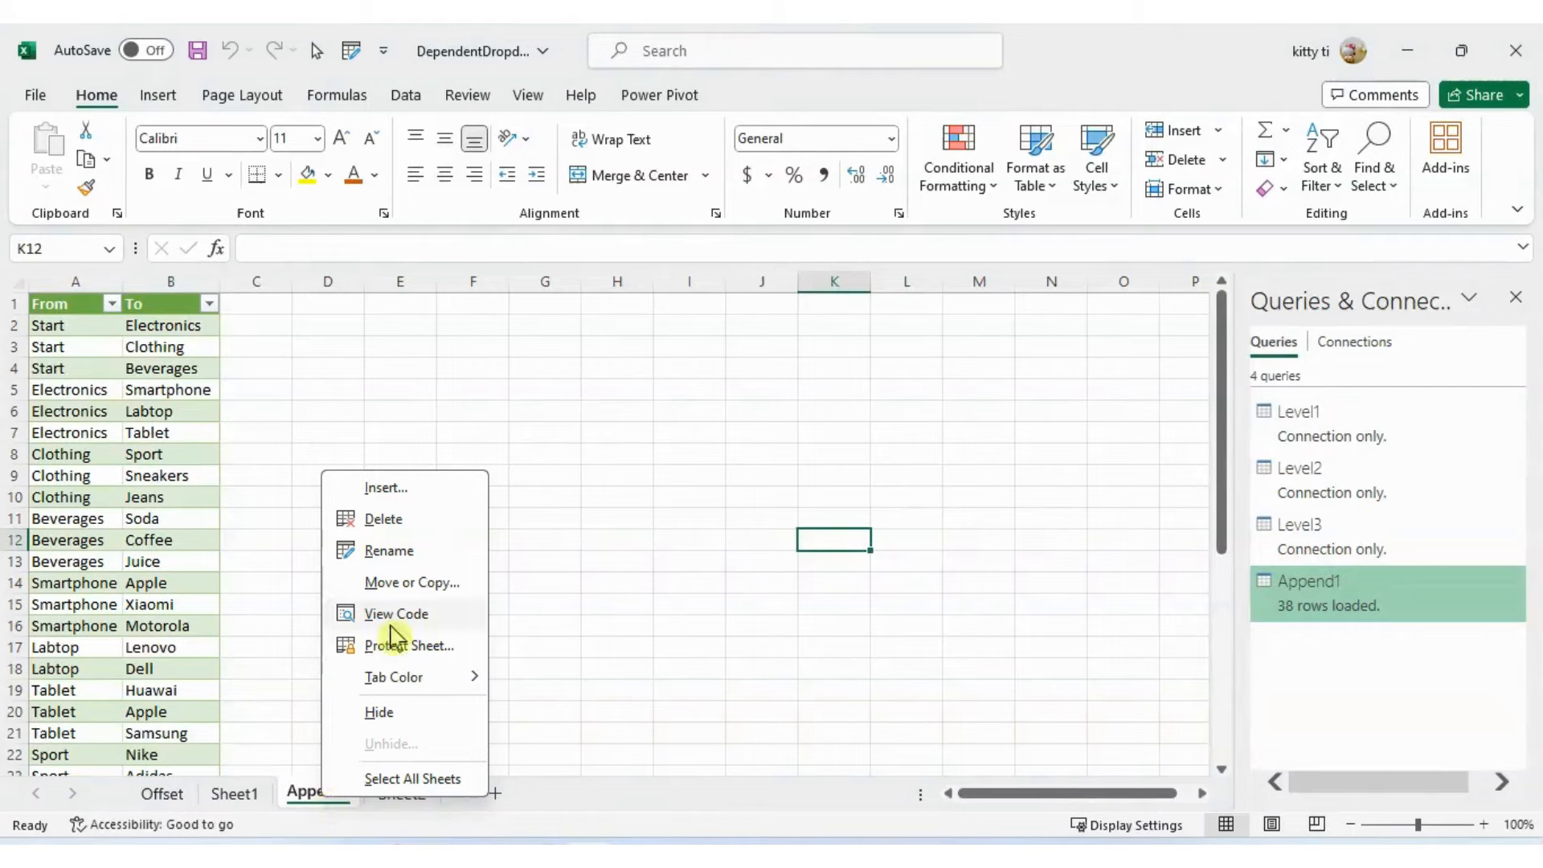
pyautogui.click(288, 703)
pyautogui.rightClick(336, 812)
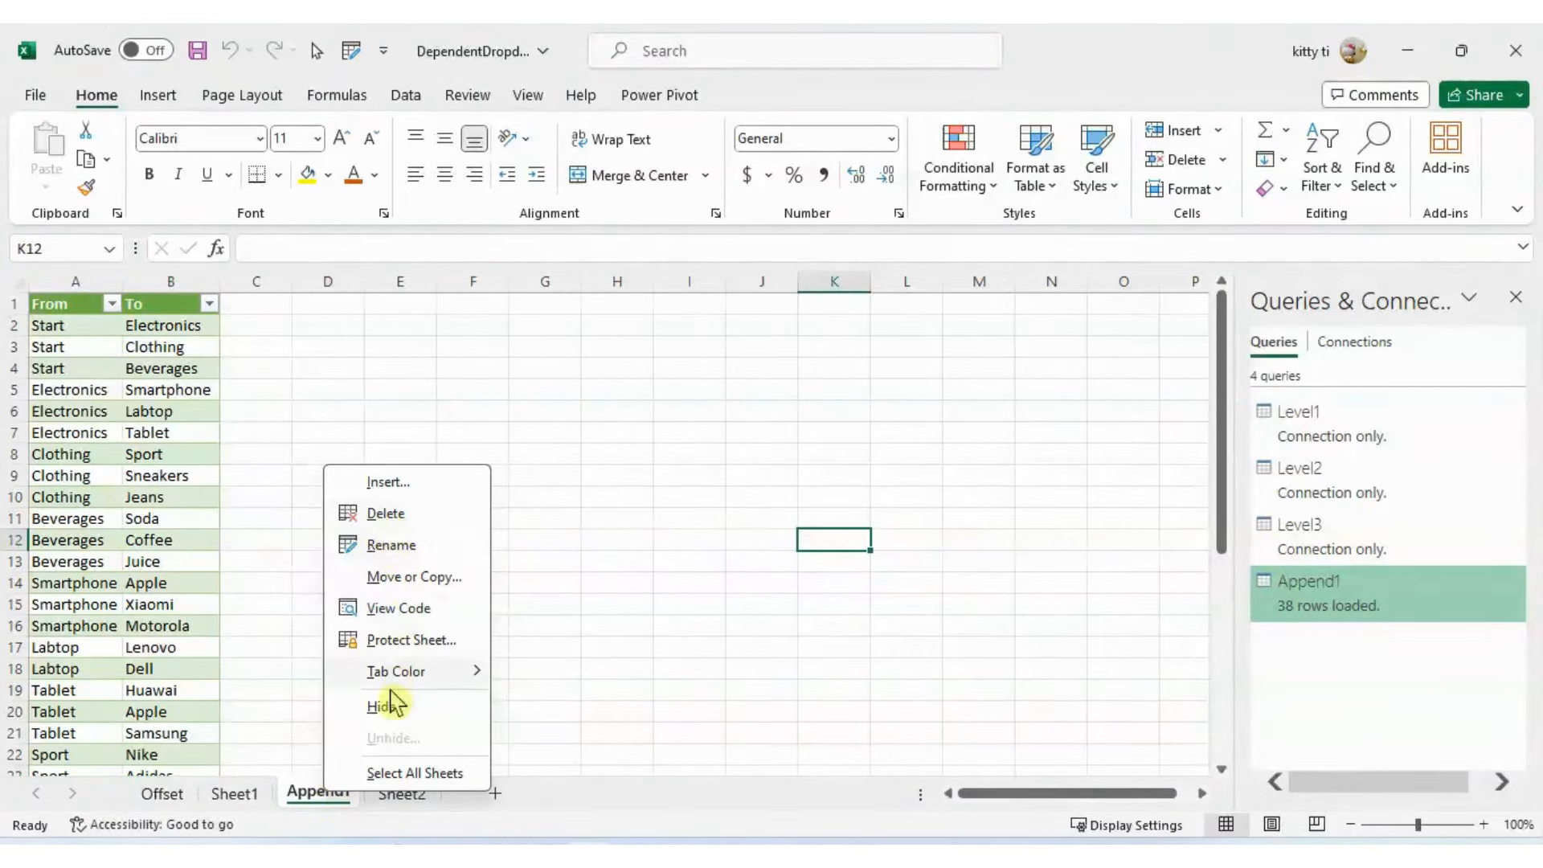
pyautogui.click(398, 517)
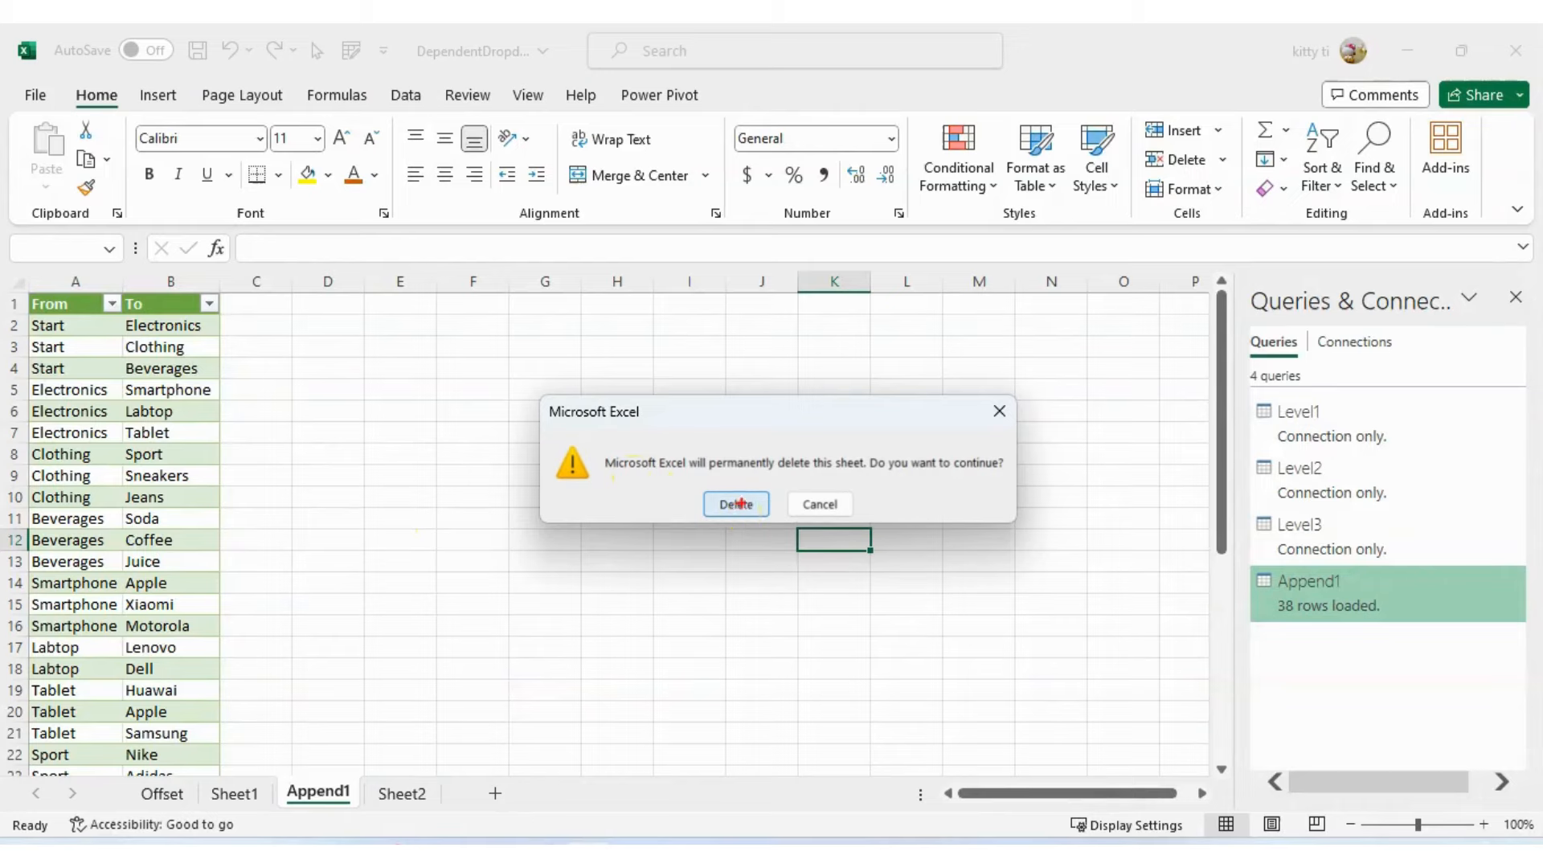
pyautogui.moveTo(1243, 567)
pyautogui.mouseDown()
pyautogui.moveTo(1323, 624)
pyautogui.moveTo(1412, 626)
pyautogui.mouseUp()
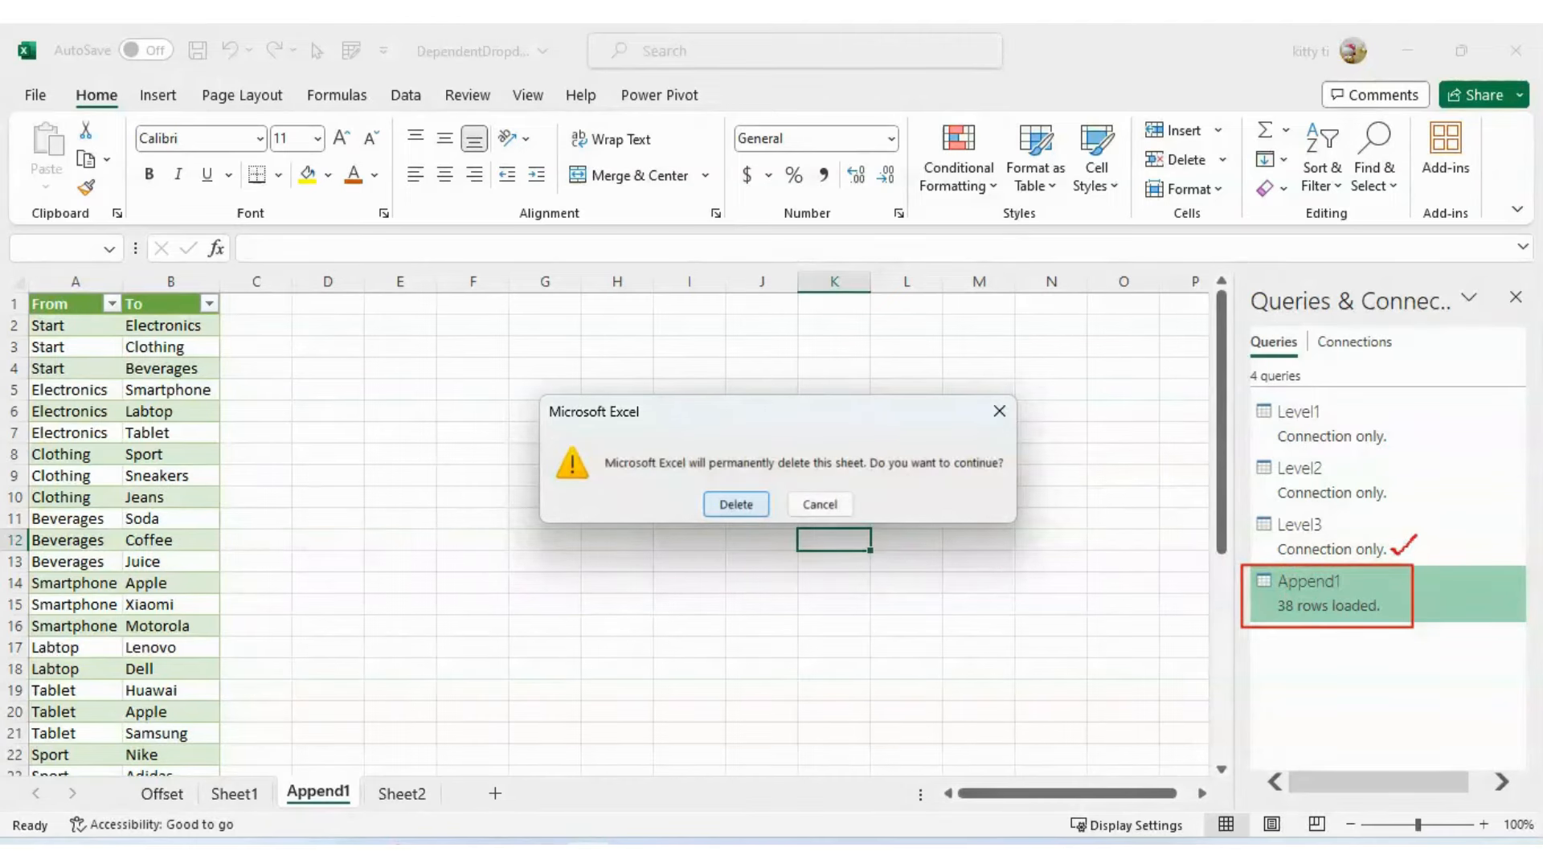
pyautogui.click(731, 505)
pyautogui.click(765, 586)
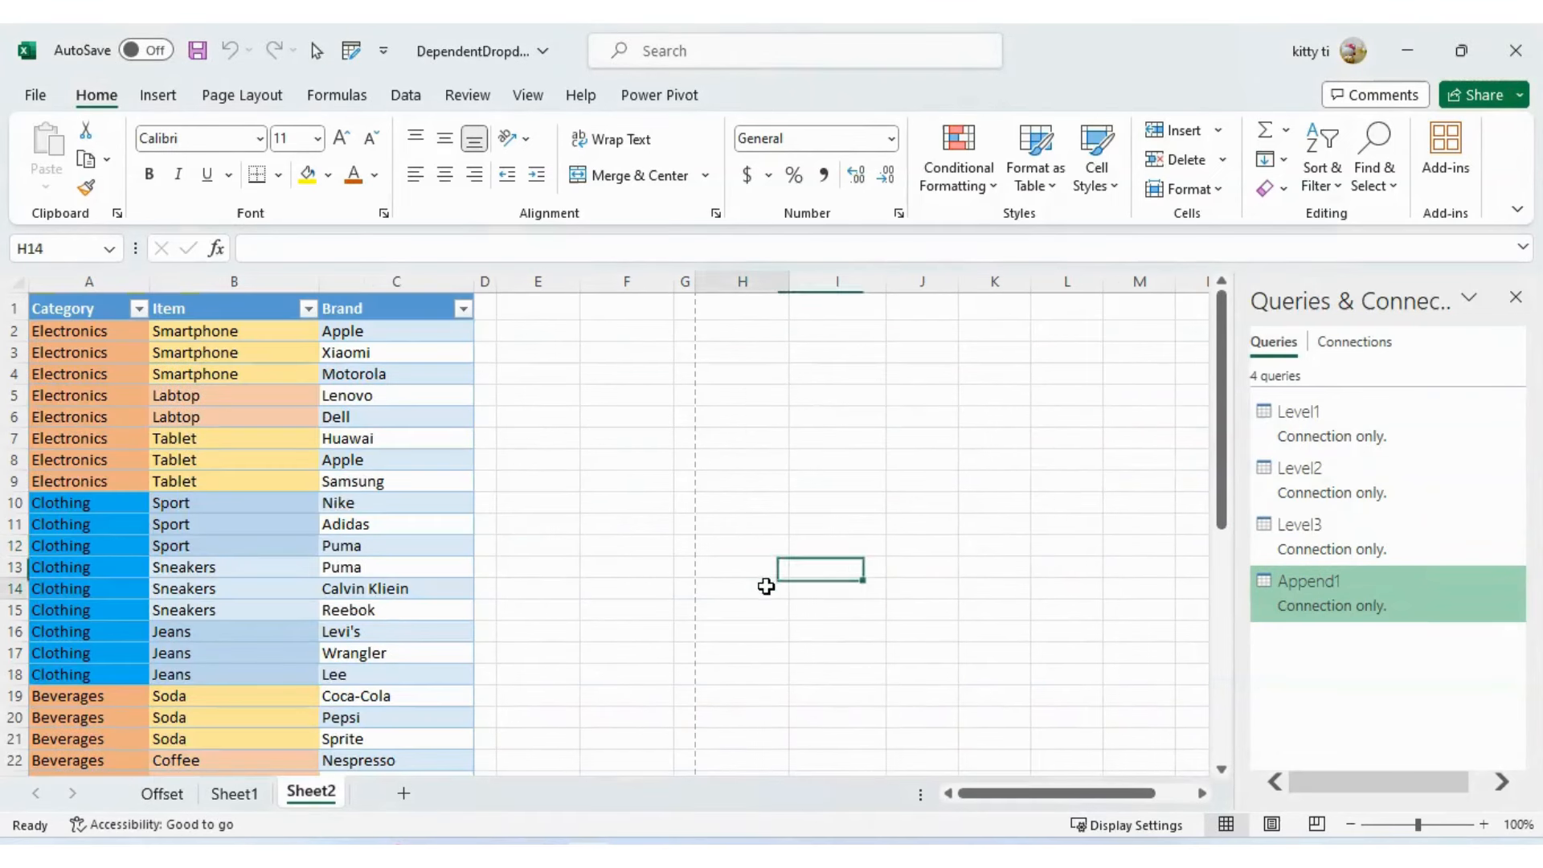
pyautogui.moveTo(1334, 604)
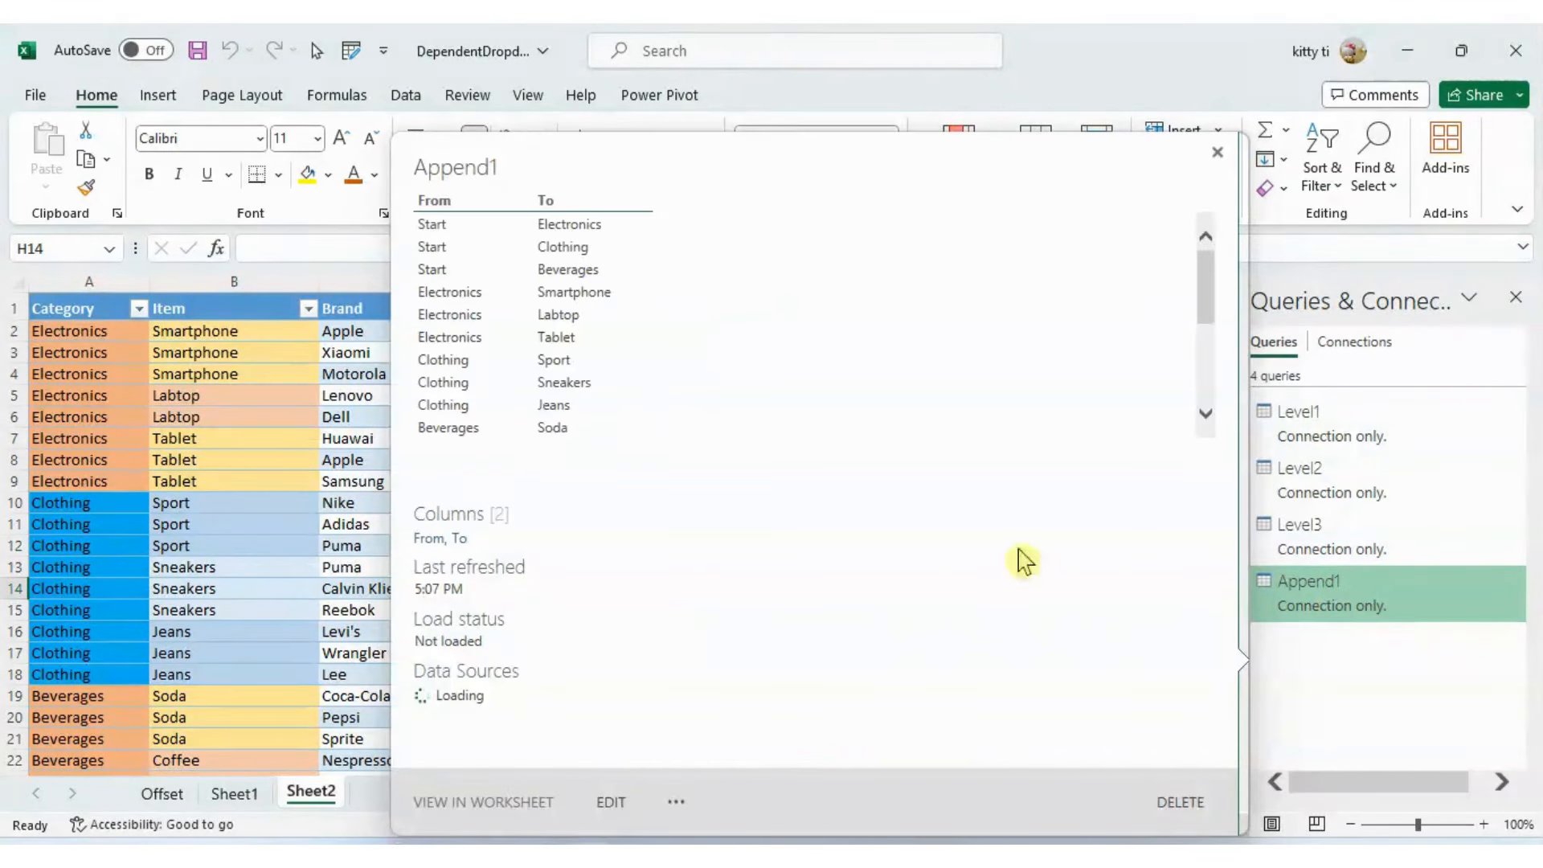
pyautogui.click(915, 552)
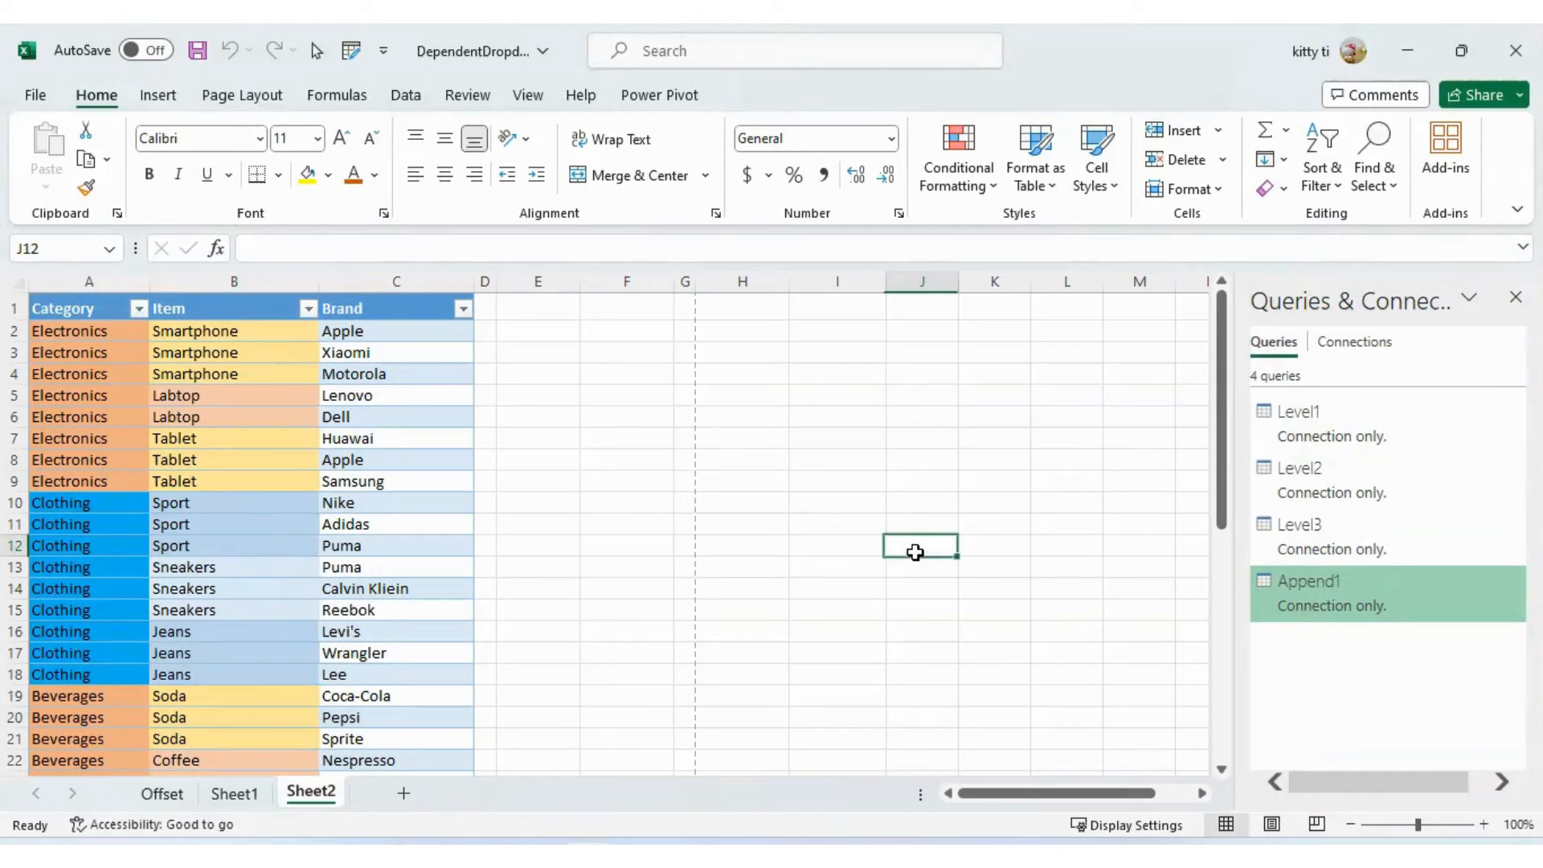
pyautogui.click(735, 656)
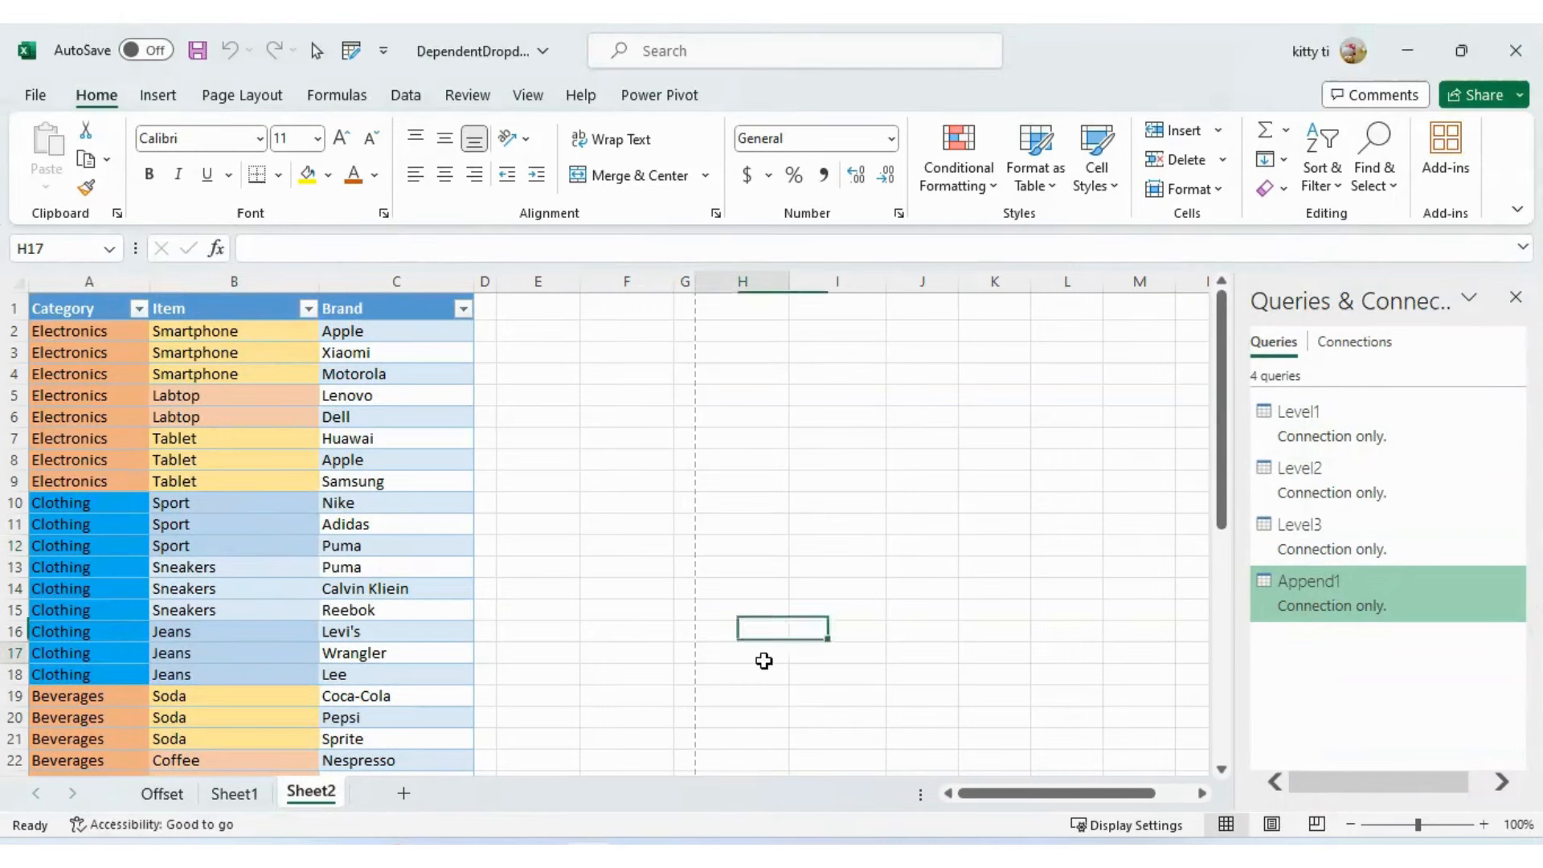
# - Load the Append1 query as a table in the existing worksheet Sheet2 at cell F1
pyautogui.click(628, 310)
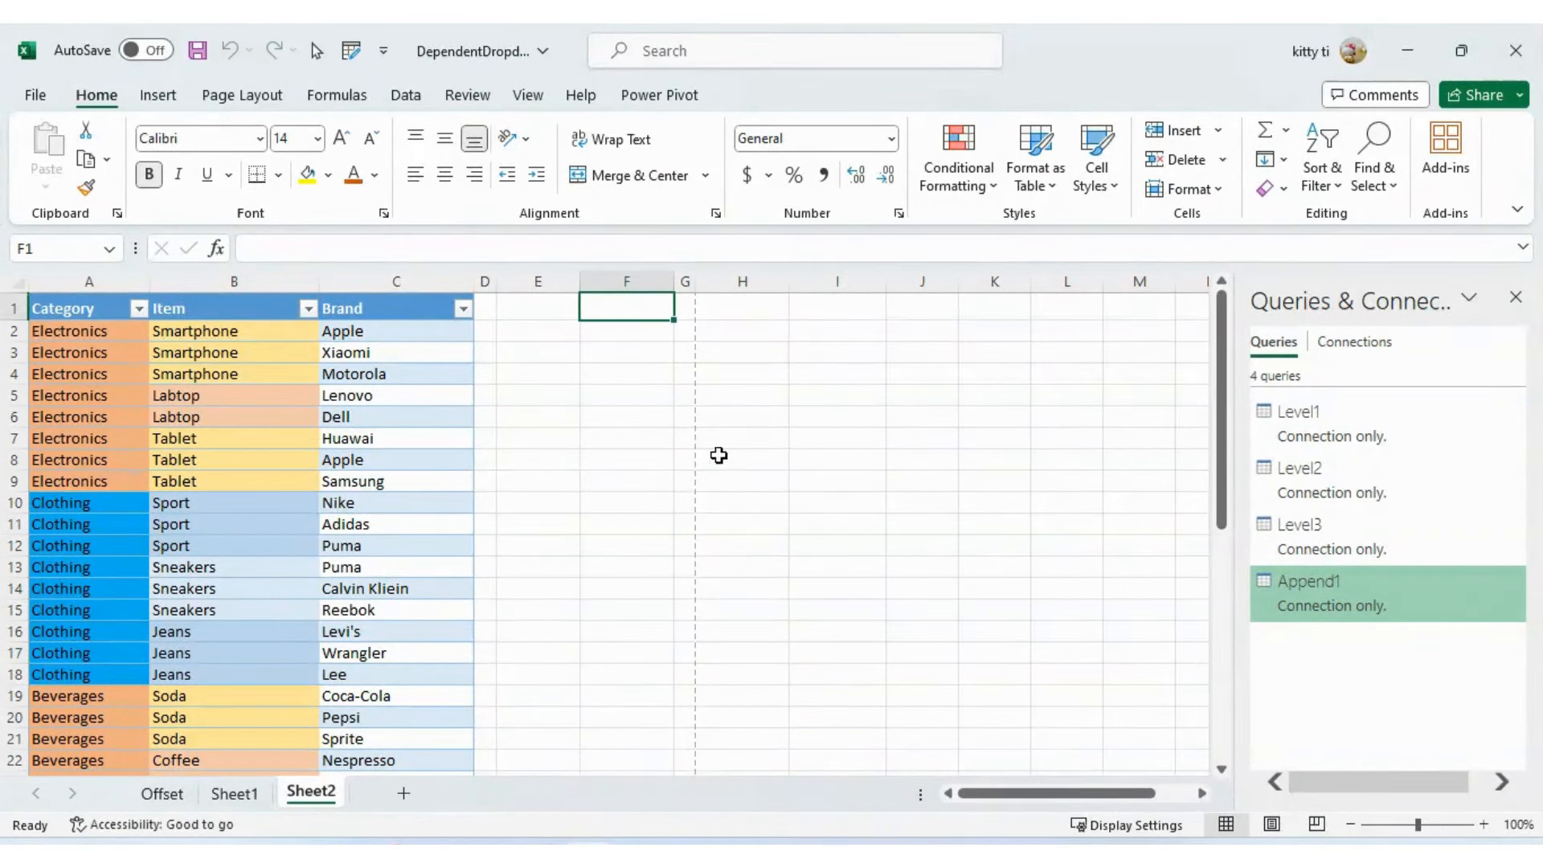
pyautogui.rightClick(1311, 607)
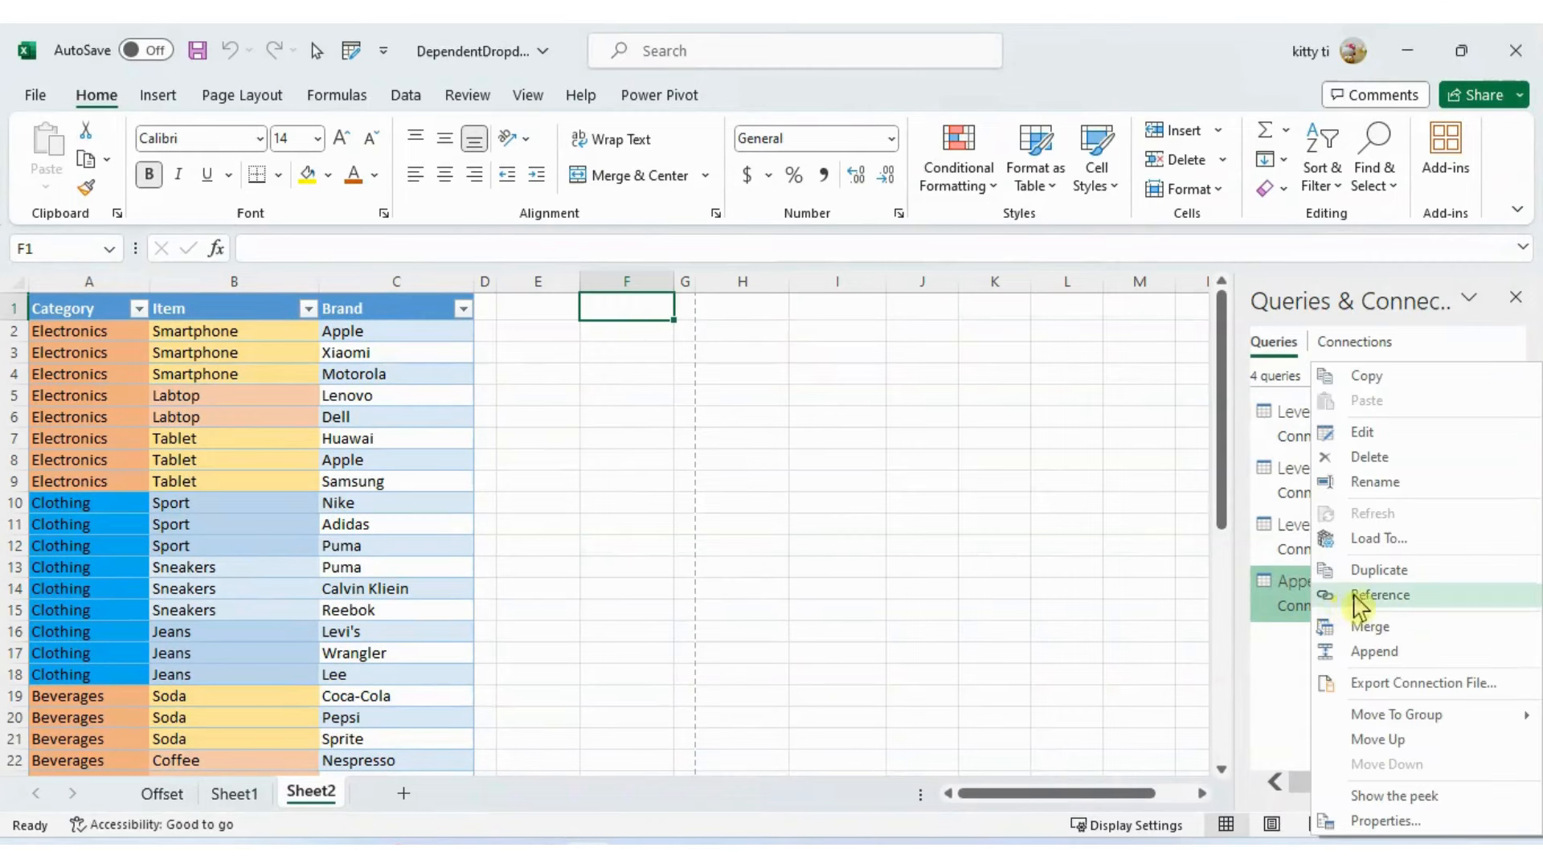
pyautogui.click(1386, 540)
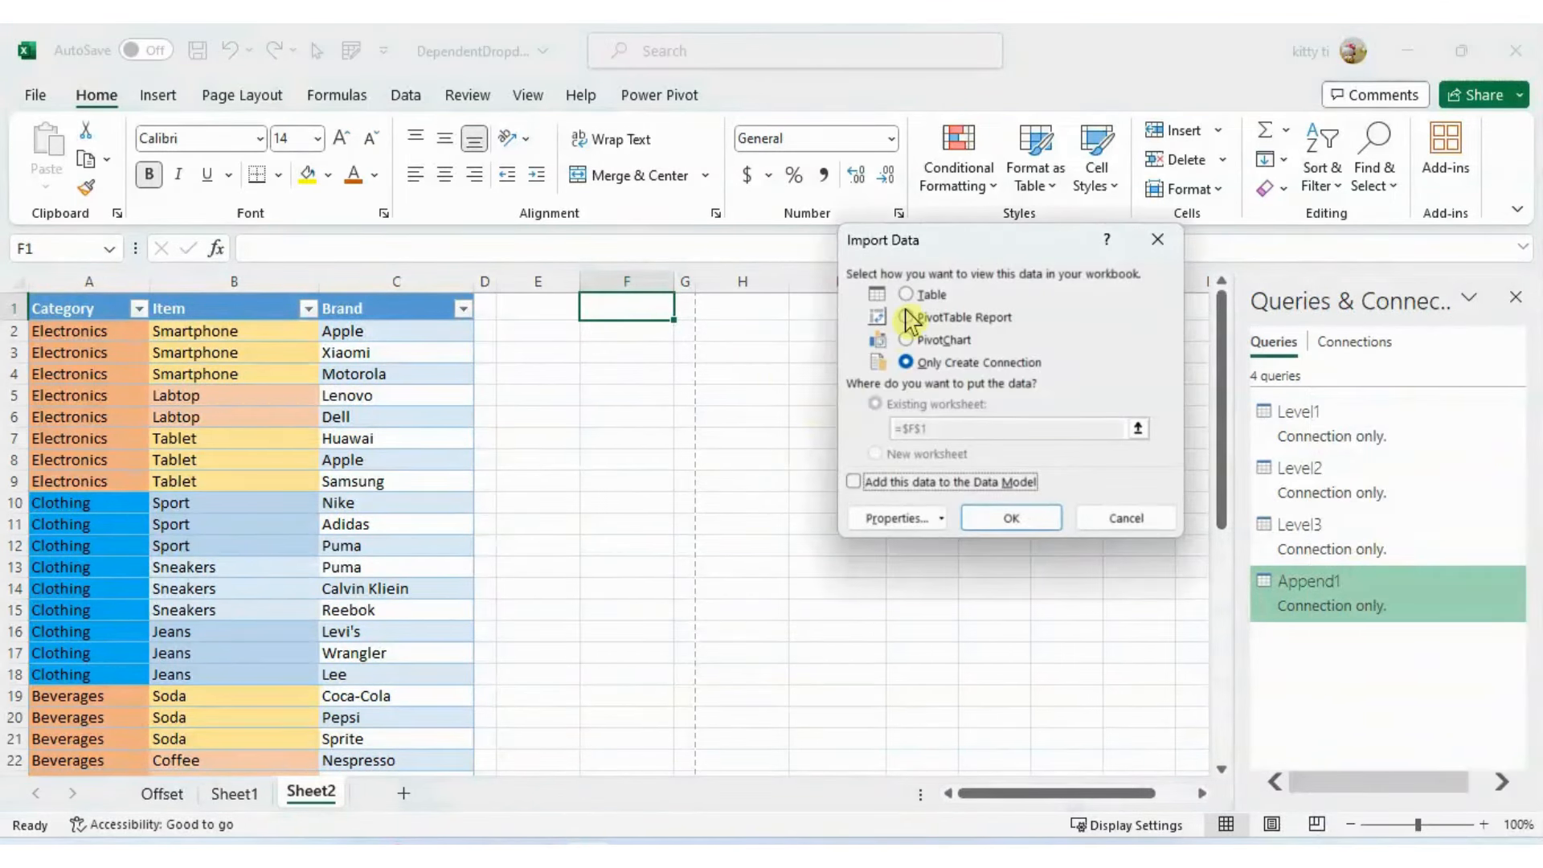
pyautogui.click(905, 295)
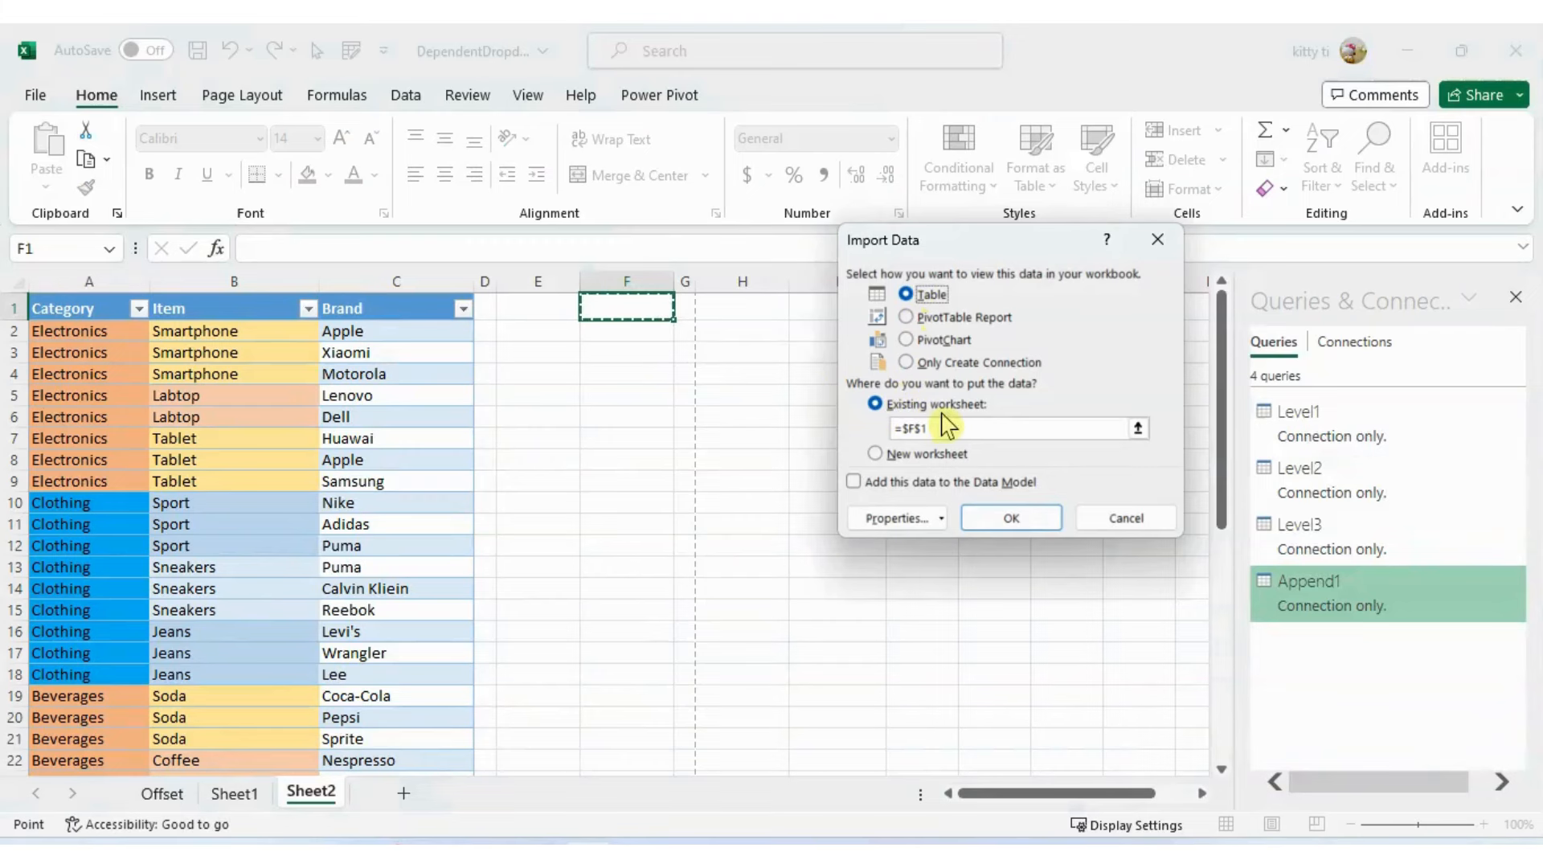
pyautogui.click(996, 517)
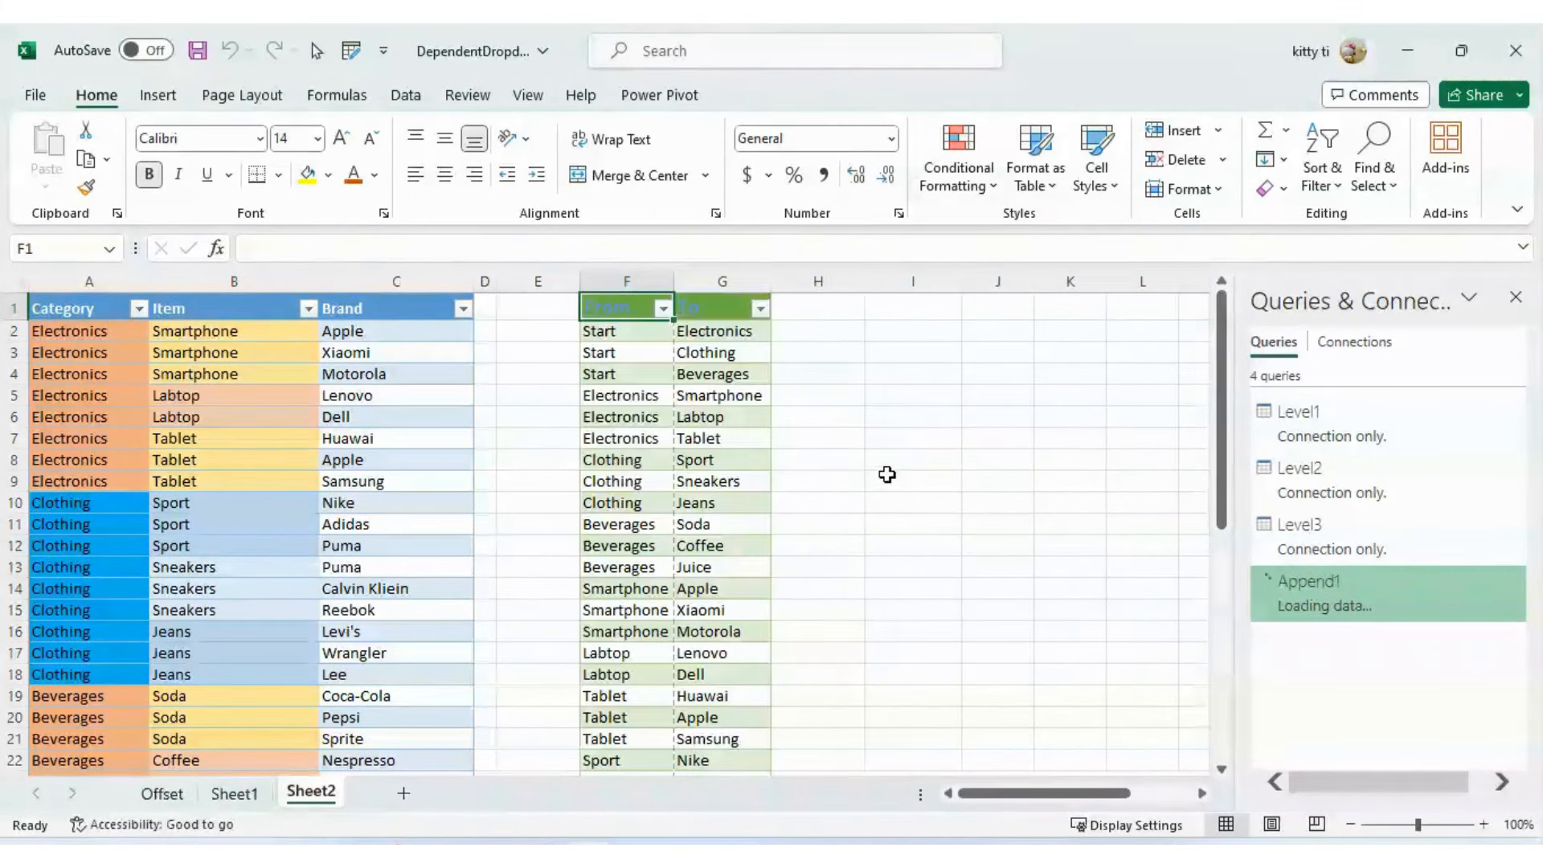
# - Widen the From and To columns, making To the wider one, and view the table's external data properties
pyautogui.moveTo(635, 281); pyautogui.dragTo(739, 278)
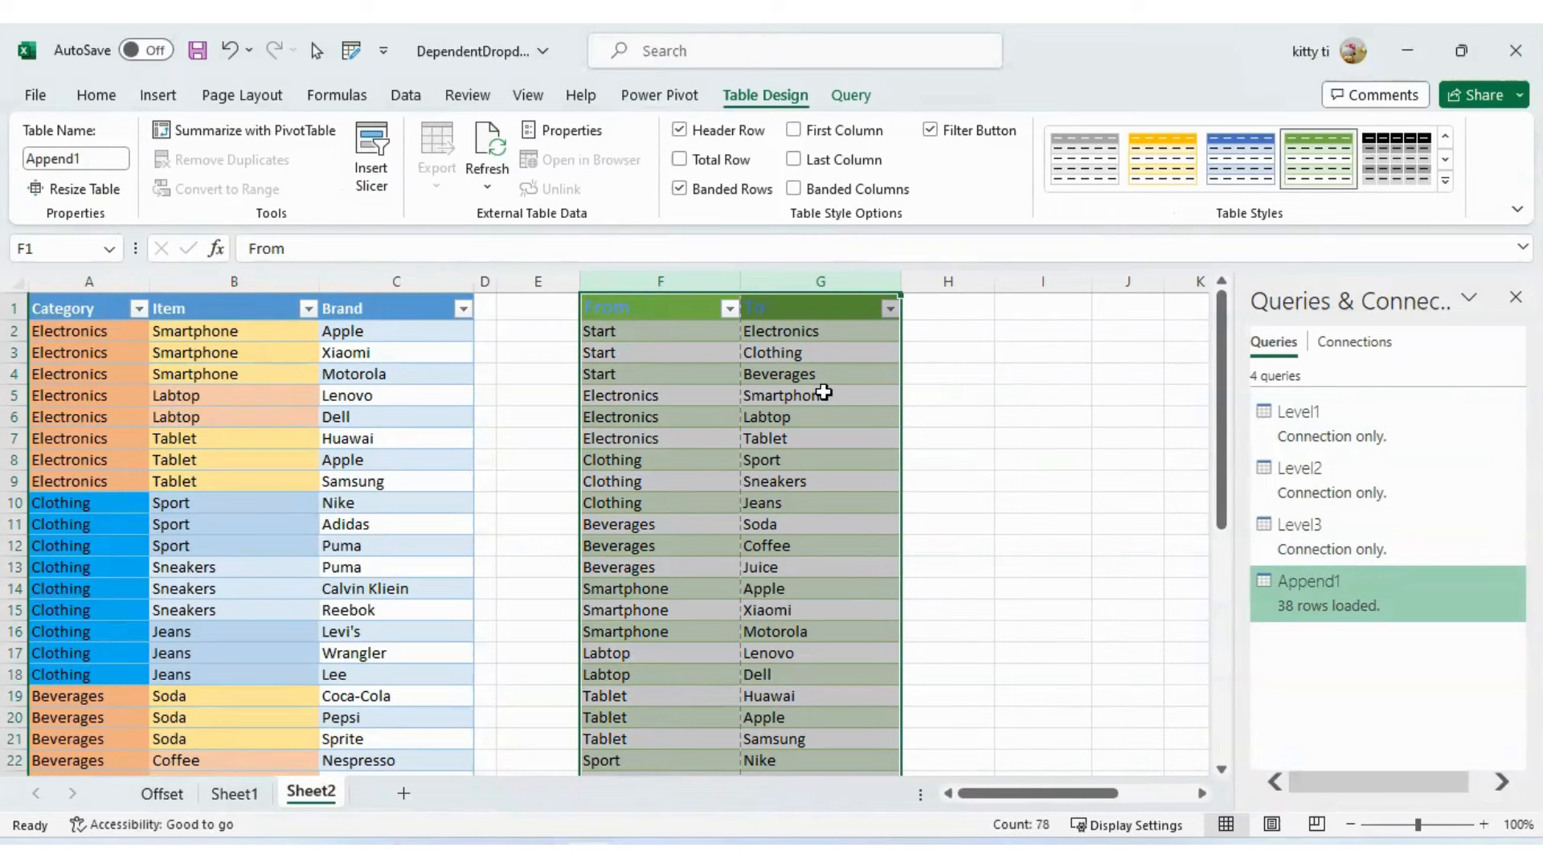
pyautogui.click(954, 399)
pyautogui.click(776, 285)
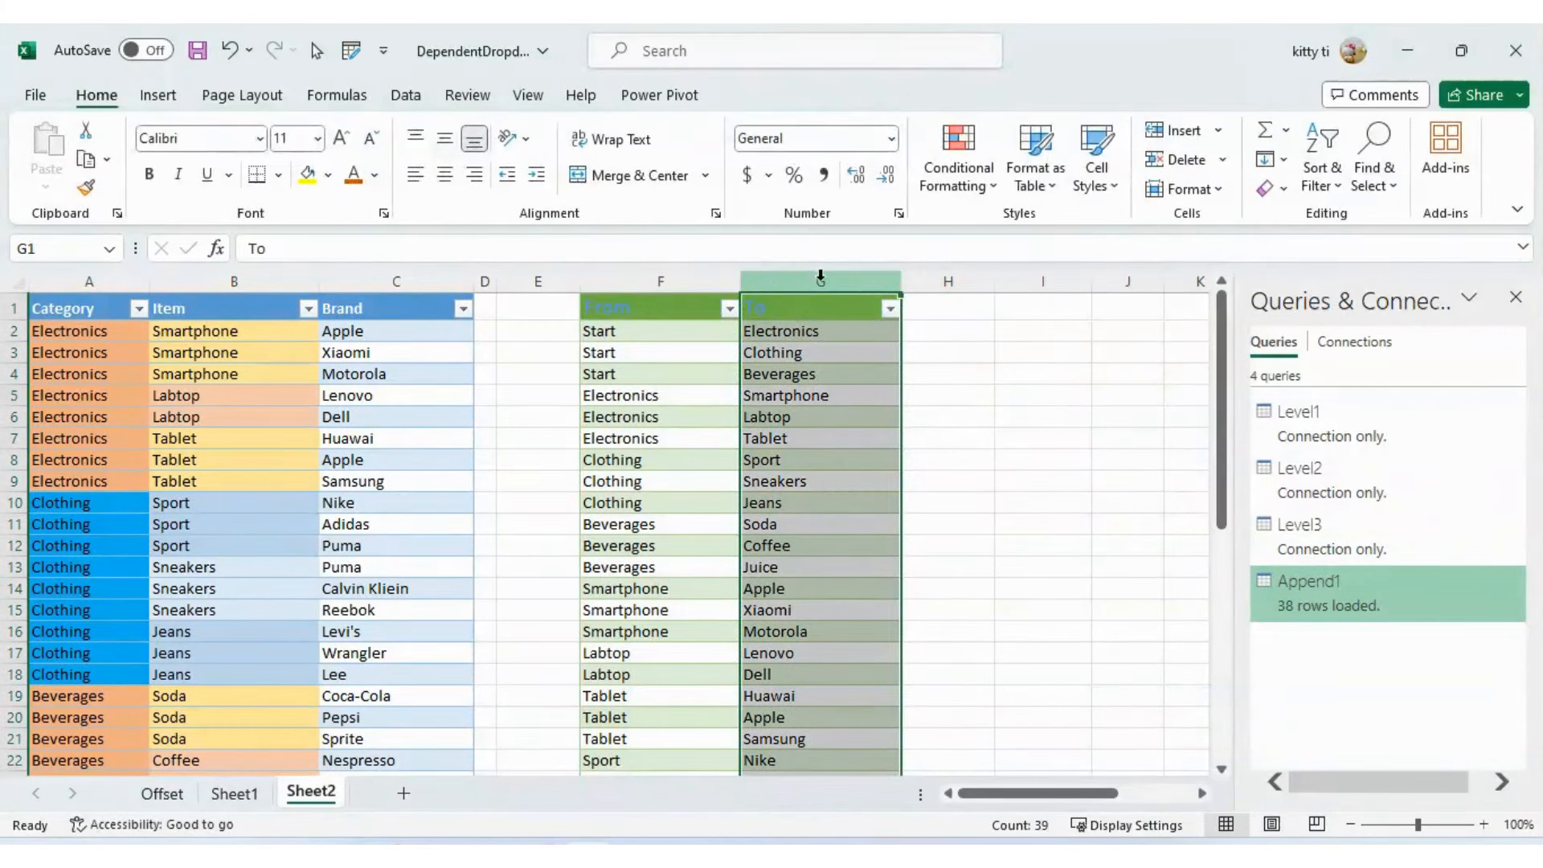
pyautogui.moveTo(901, 281); pyautogui.dragTo(976, 291)
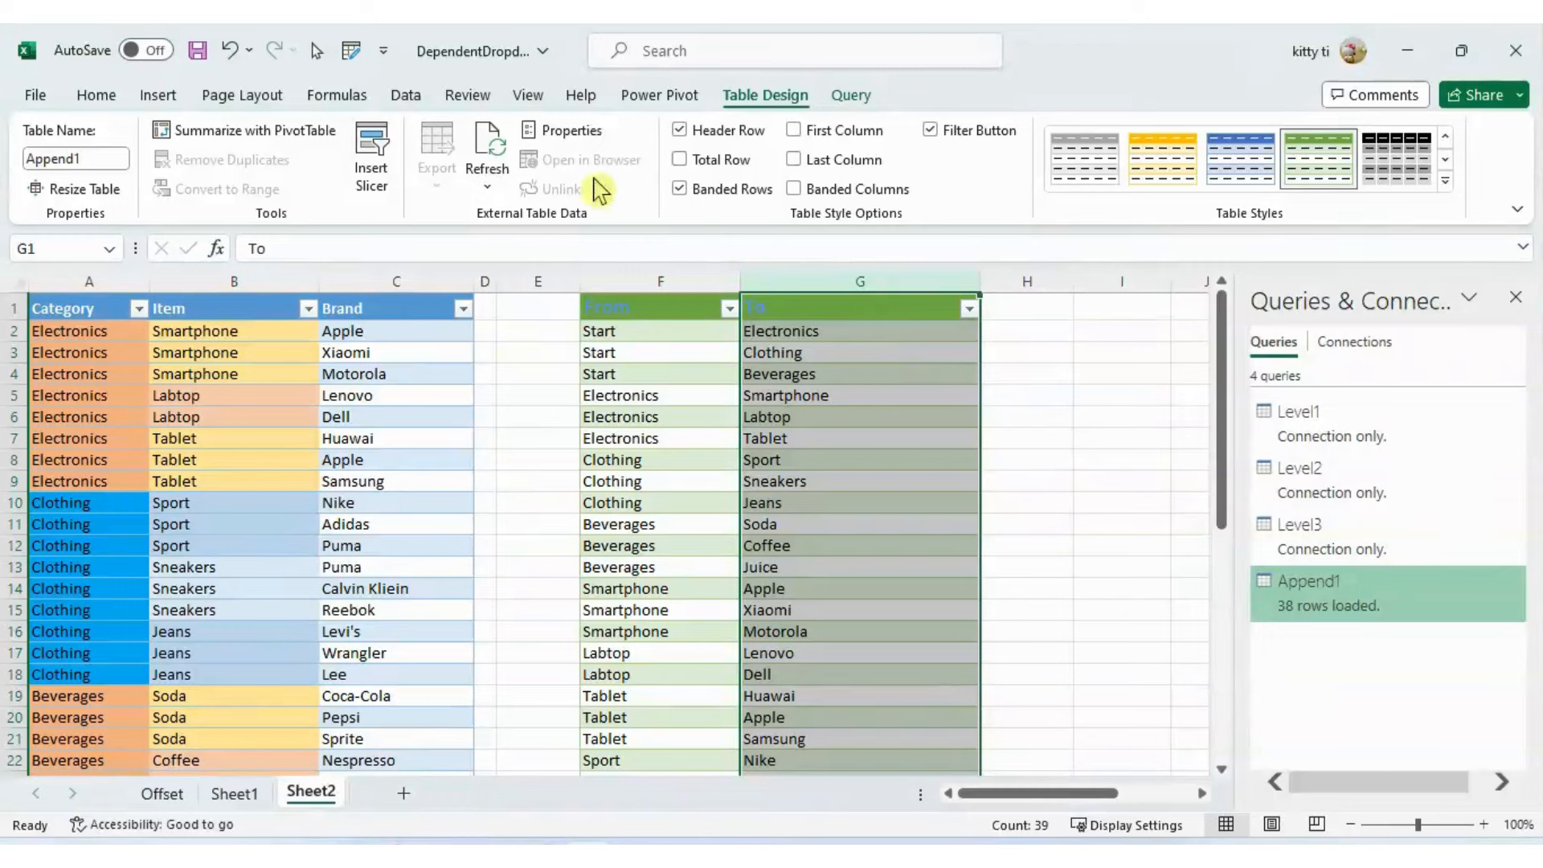
pyautogui.click(563, 130)
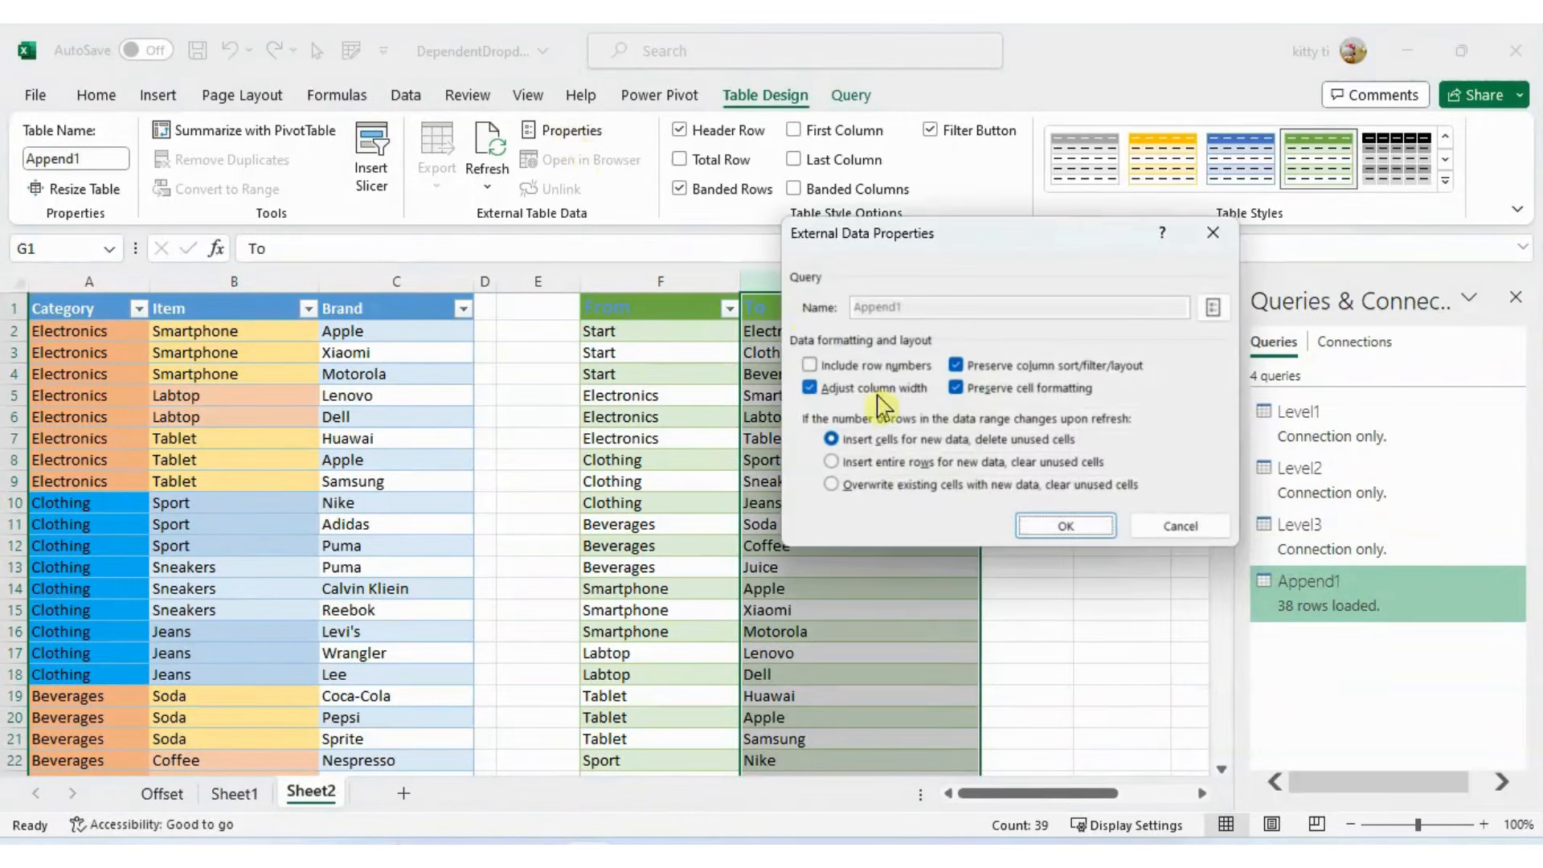
pyautogui.click(1066, 527)
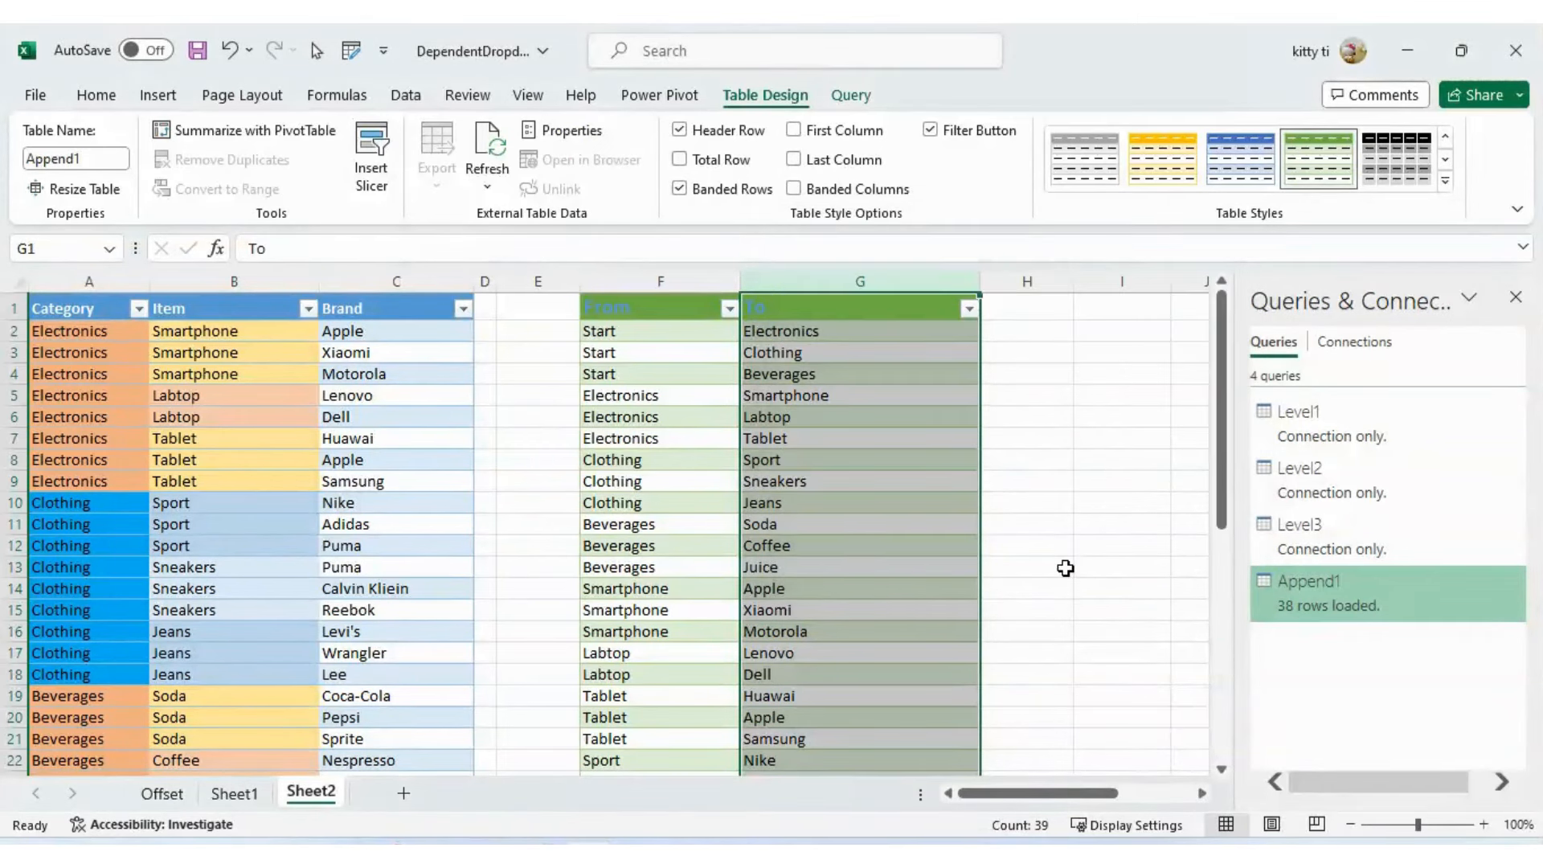
pyautogui.click(1065, 568)
# - Widen the To column further and refresh the Append1 table
pyautogui.click(865, 354)
pyautogui.rightClick(865, 355)
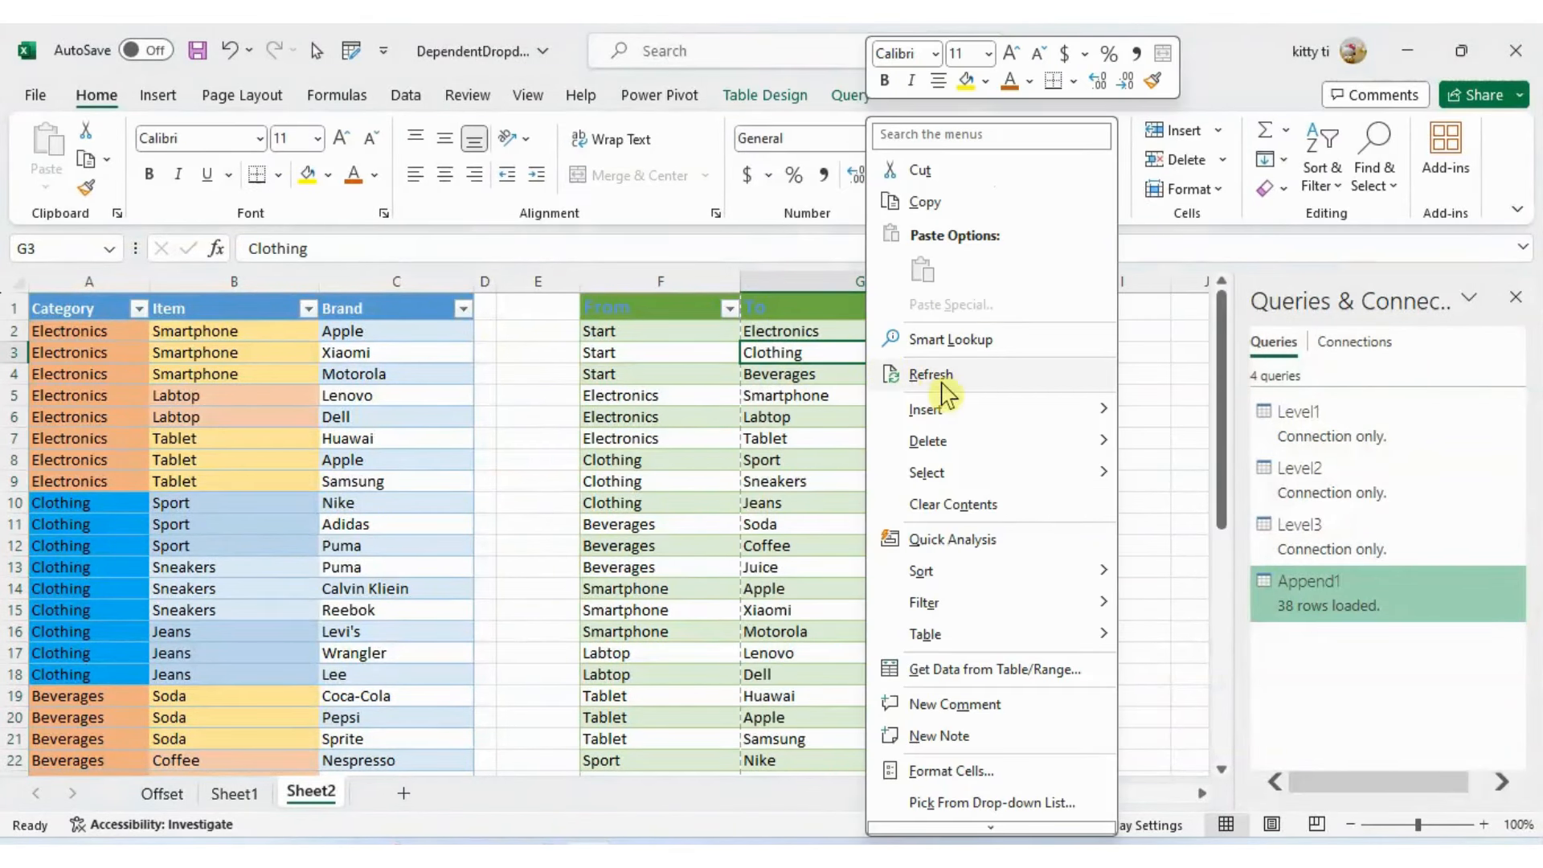
pyautogui.click(1183, 382)
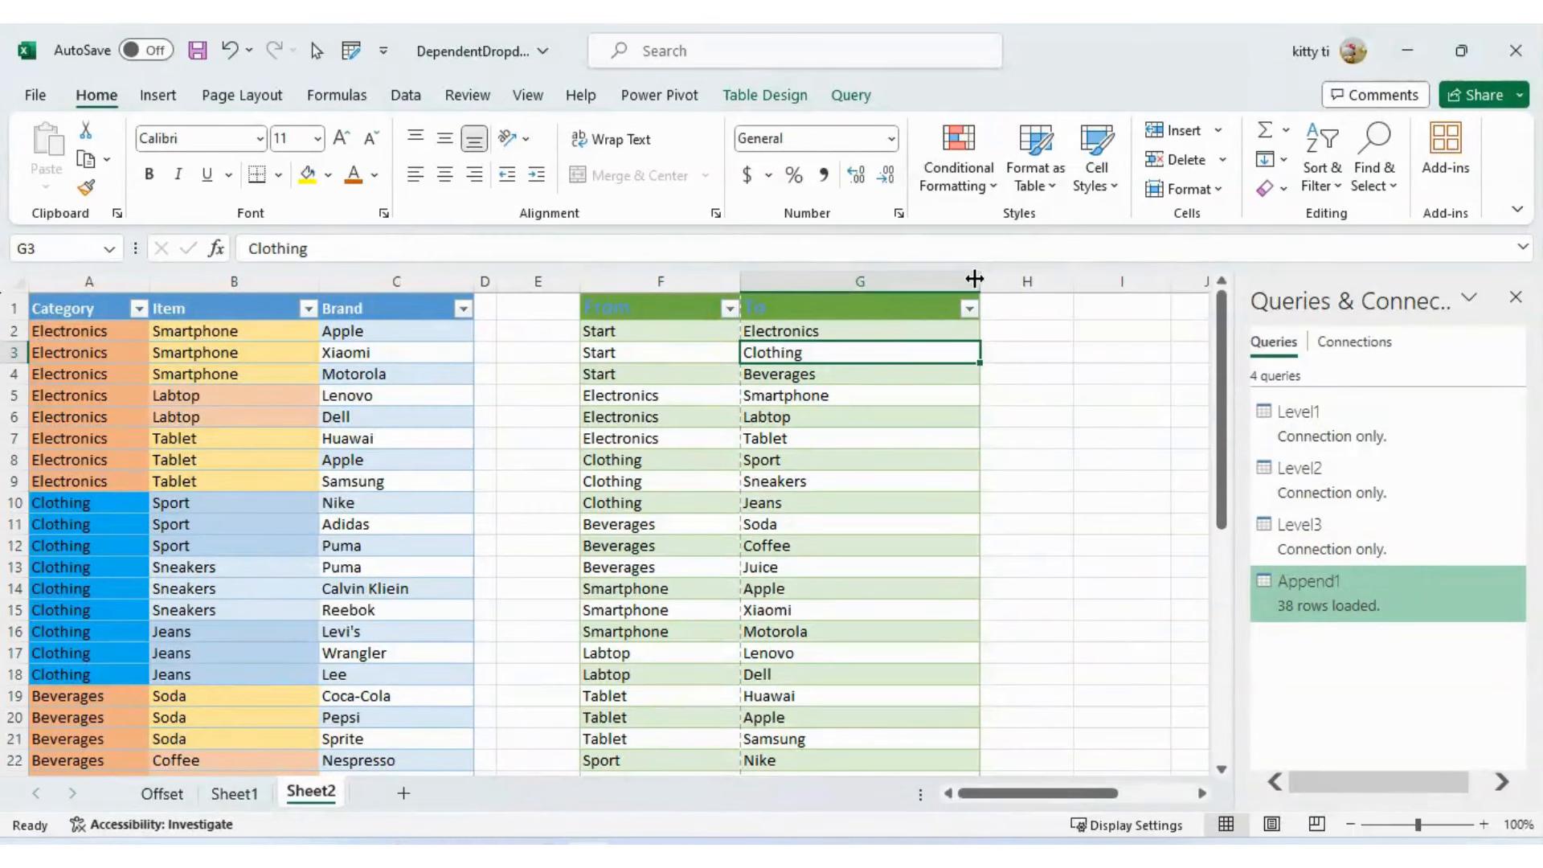
pyautogui.moveTo(975, 279); pyautogui.dragTo(1068, 281)
pyautogui.click(1085, 394)
pyautogui.click(920, 395)
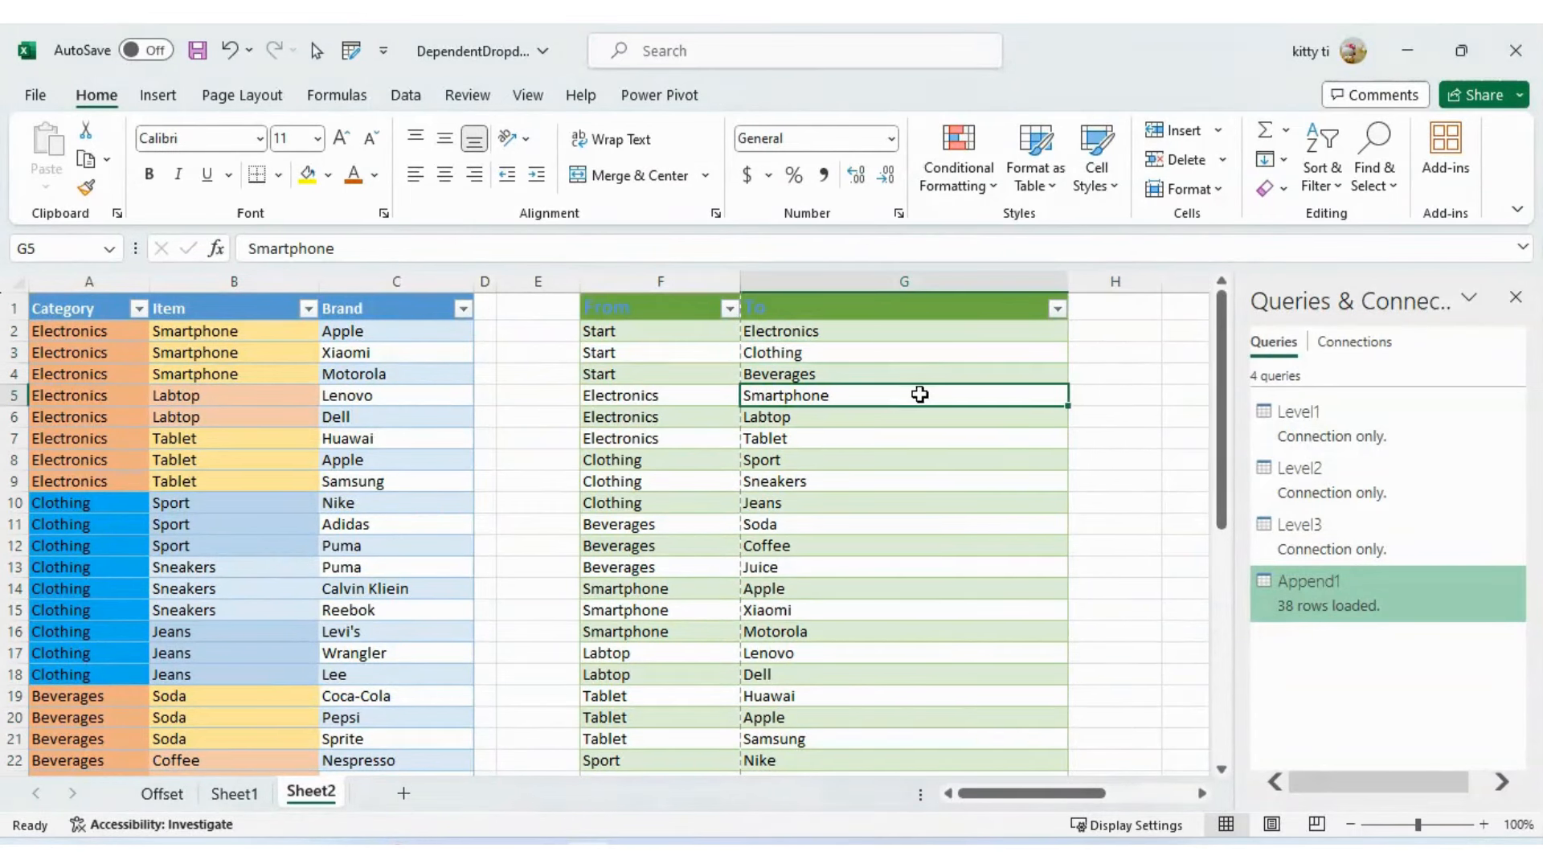
pyautogui.rightClick(920, 395)
pyautogui.click(993, 372)
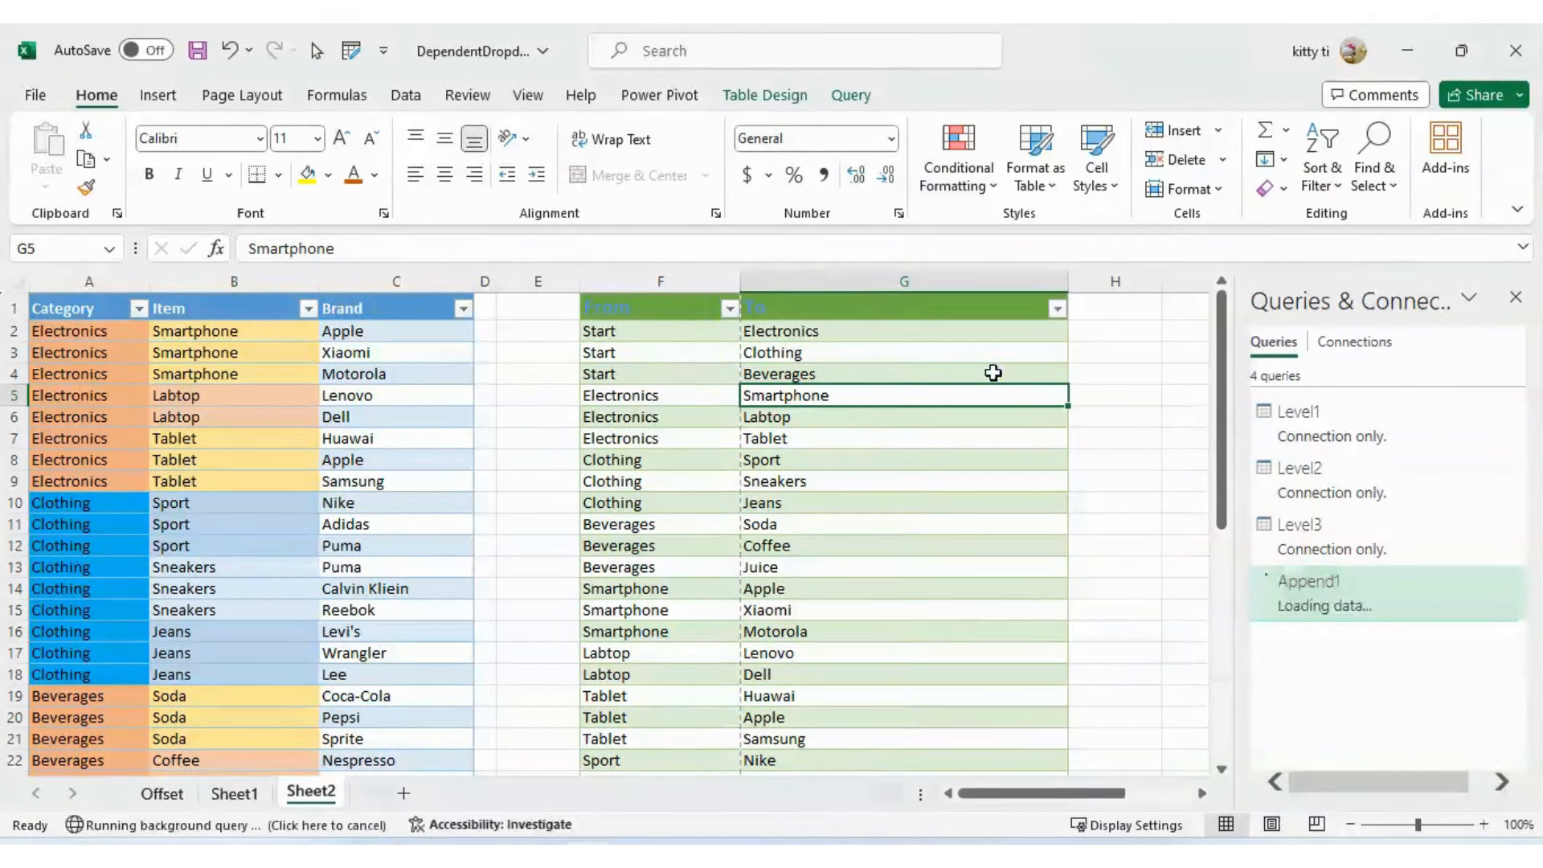
pyautogui.click(1045, 412)
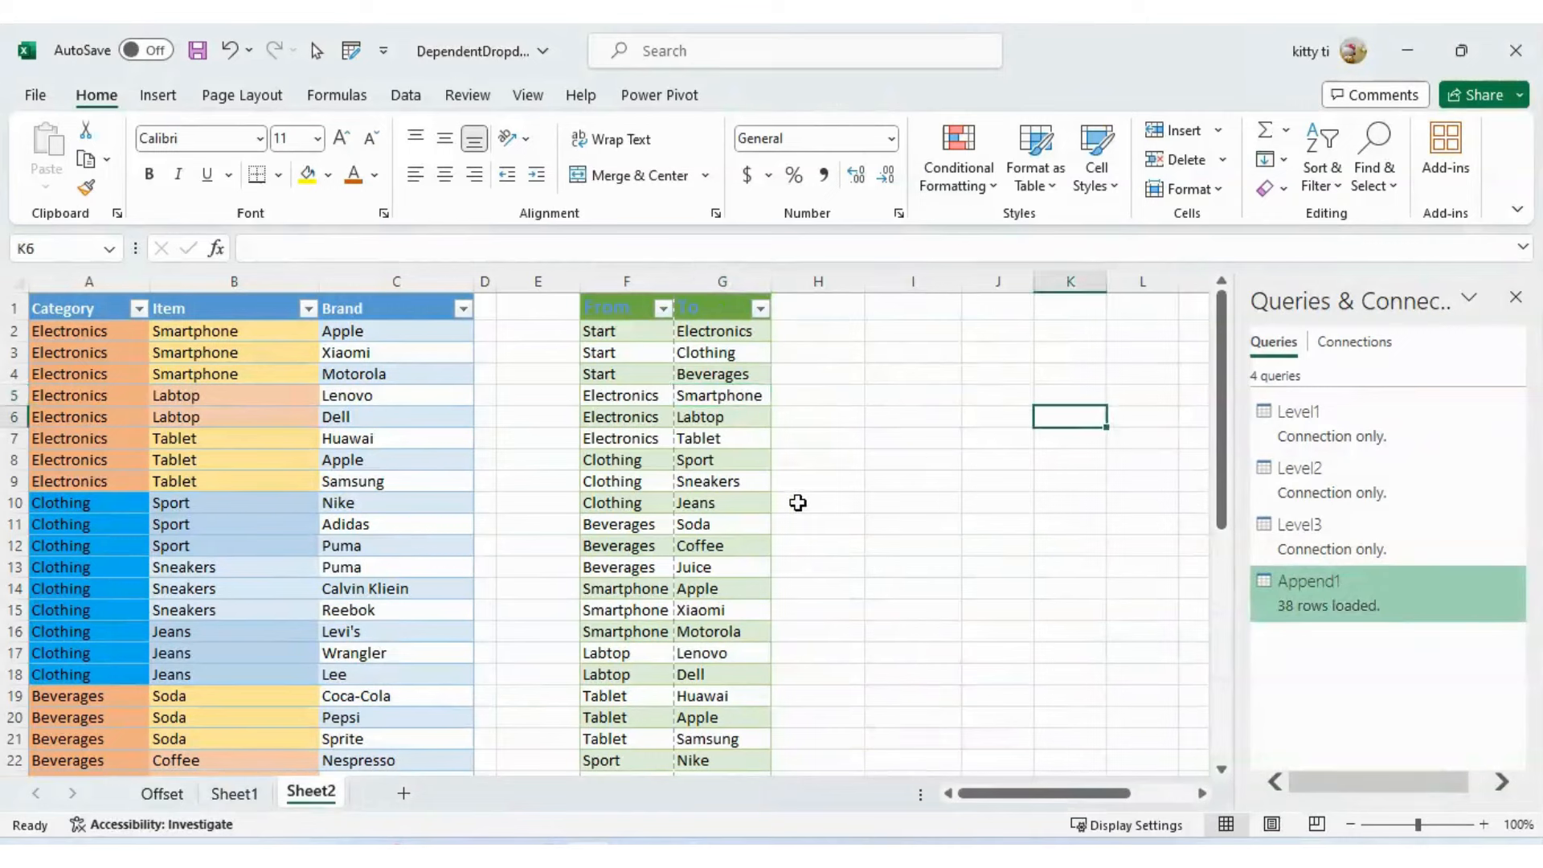
# - Widen columns F and G equally and turn off Adjust column width in the Append1 table's external data properties
pyautogui.click(843, 455)
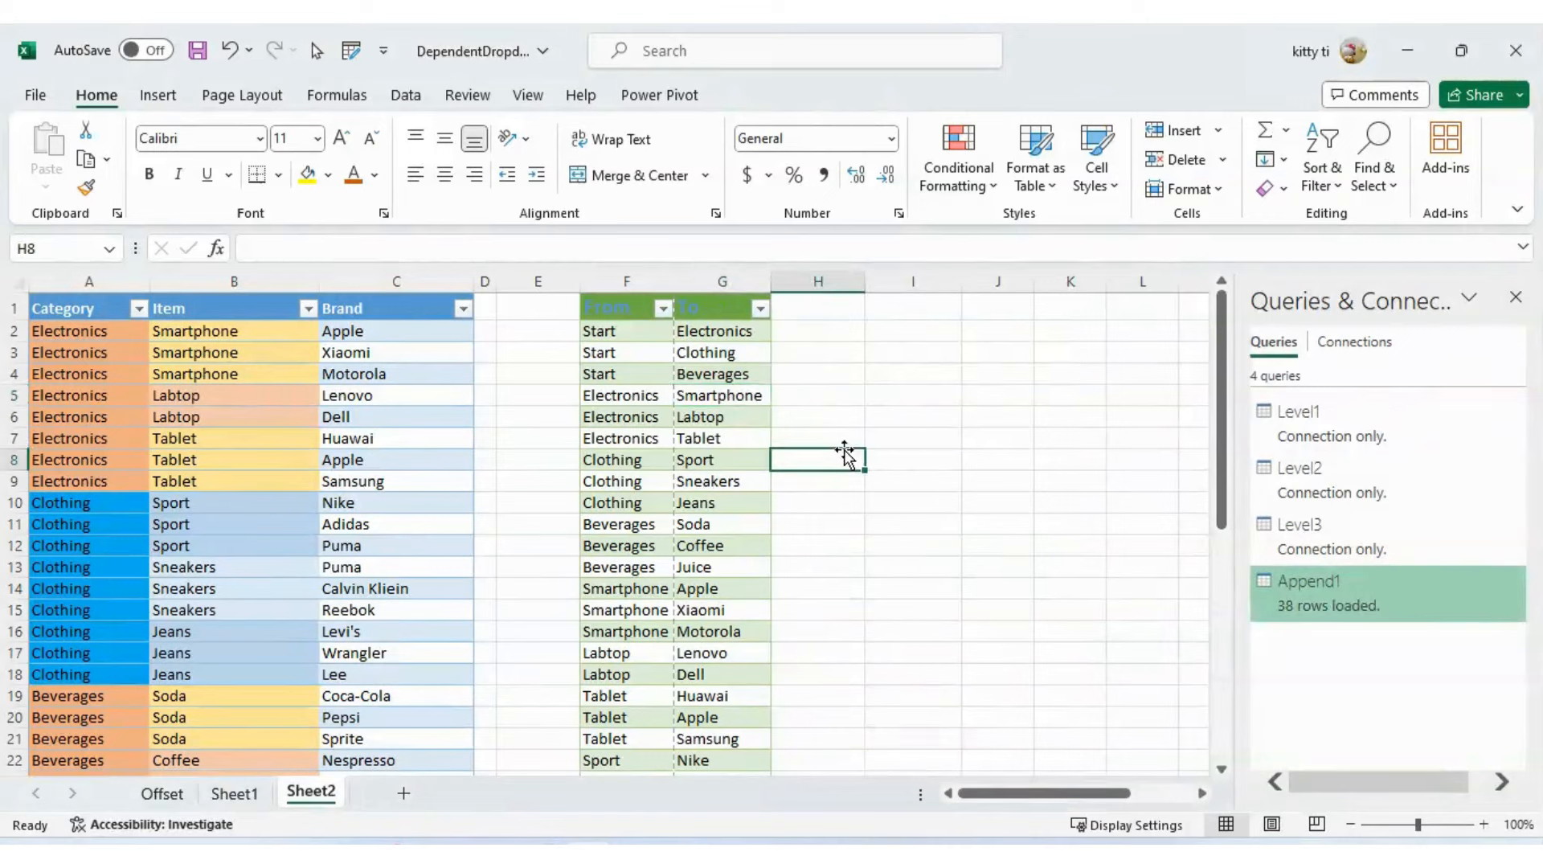
pyautogui.moveTo(634, 283); pyautogui.dragTo(760, 283)
pyautogui.click(737, 434)
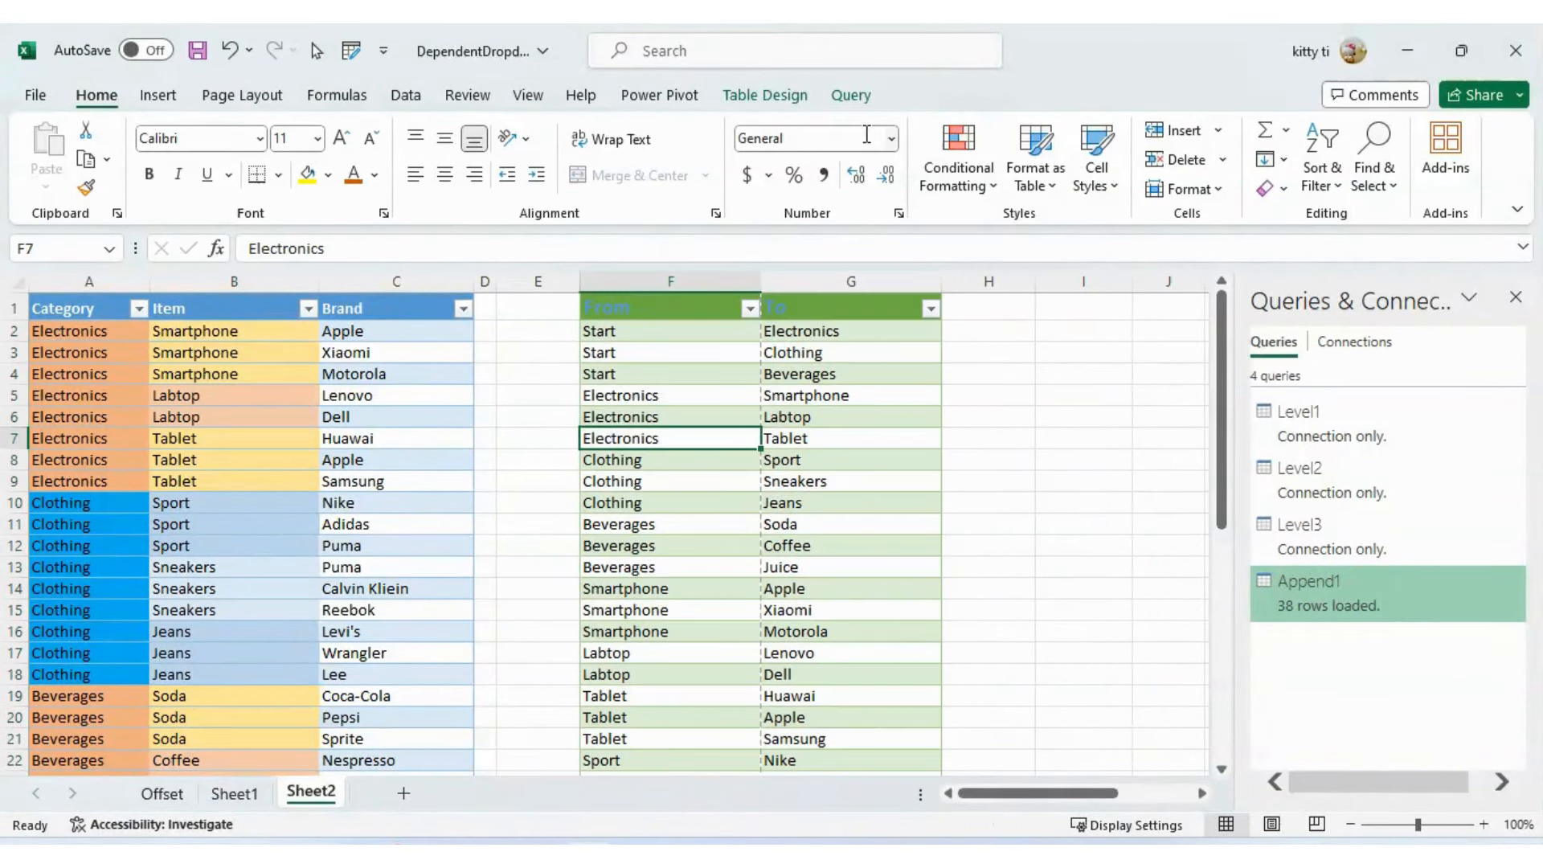
pyautogui.click(776, 98)
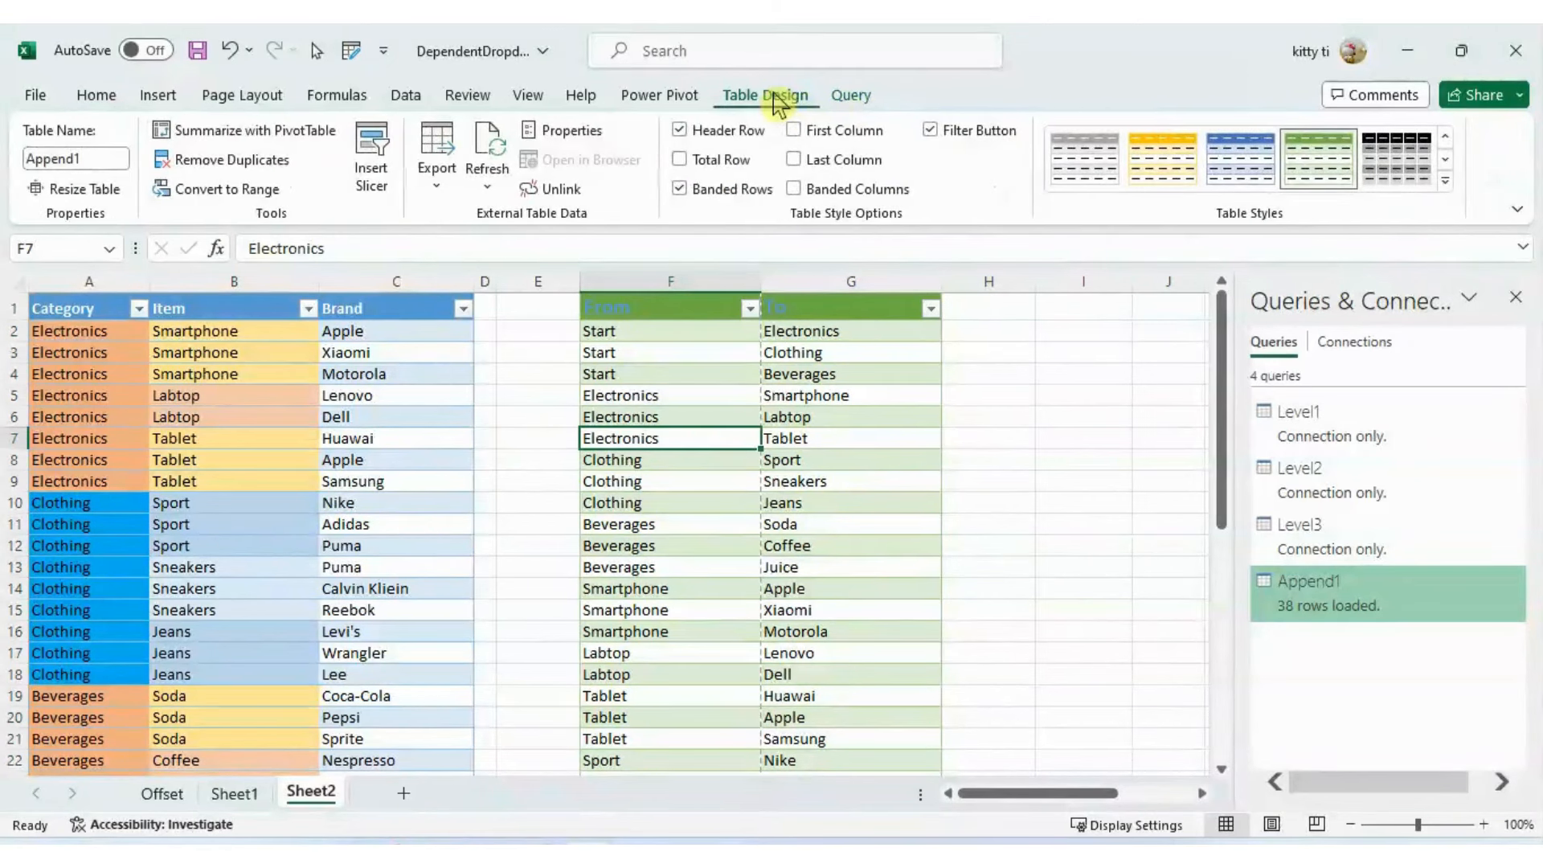
pyautogui.click(575, 142)
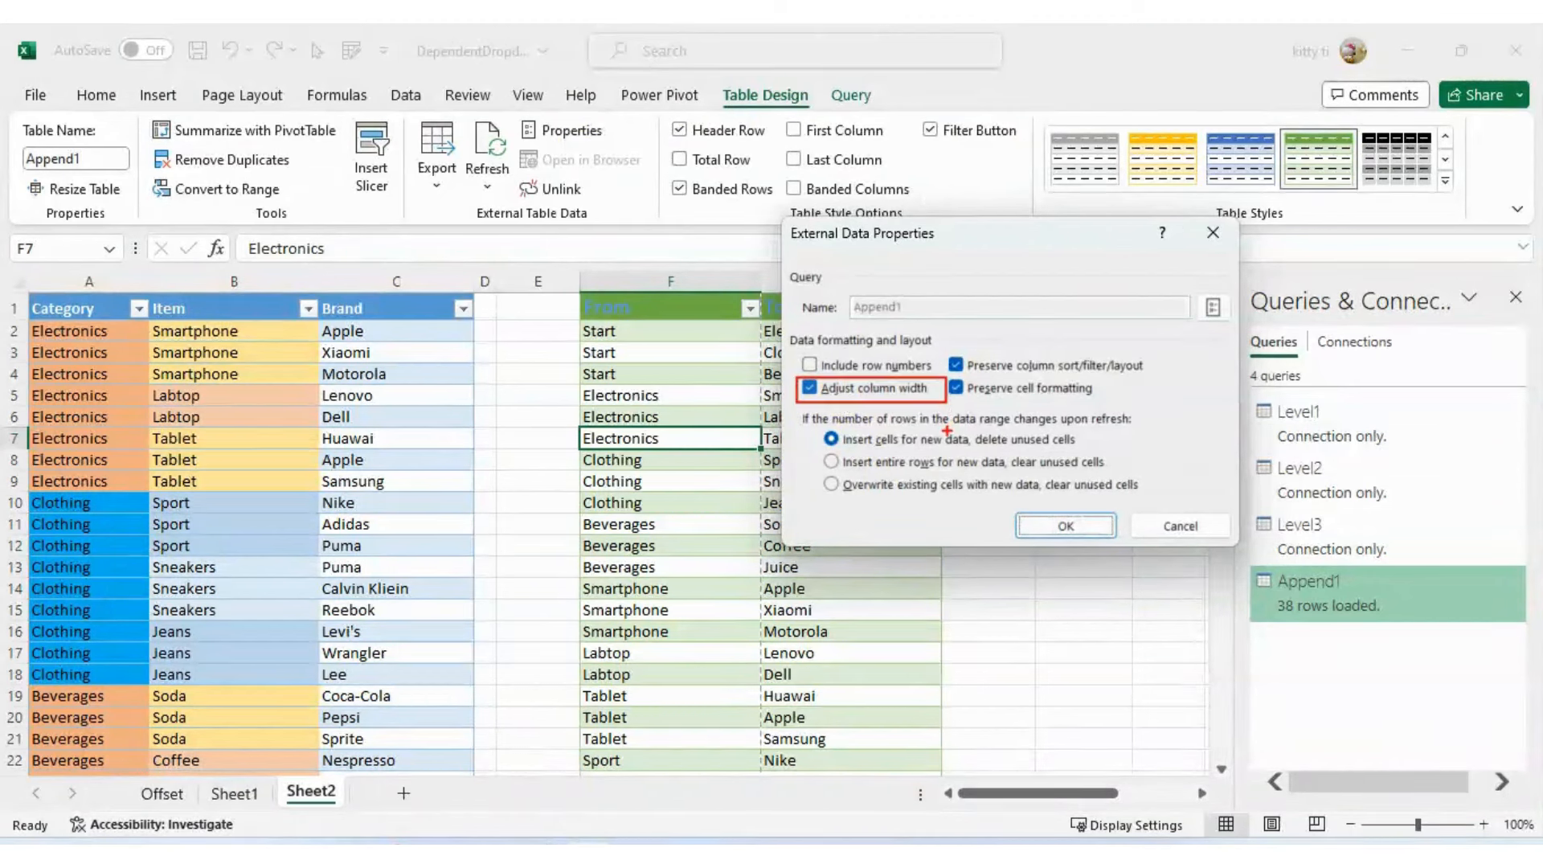
pyautogui.click(818, 389)
pyautogui.click(1081, 527)
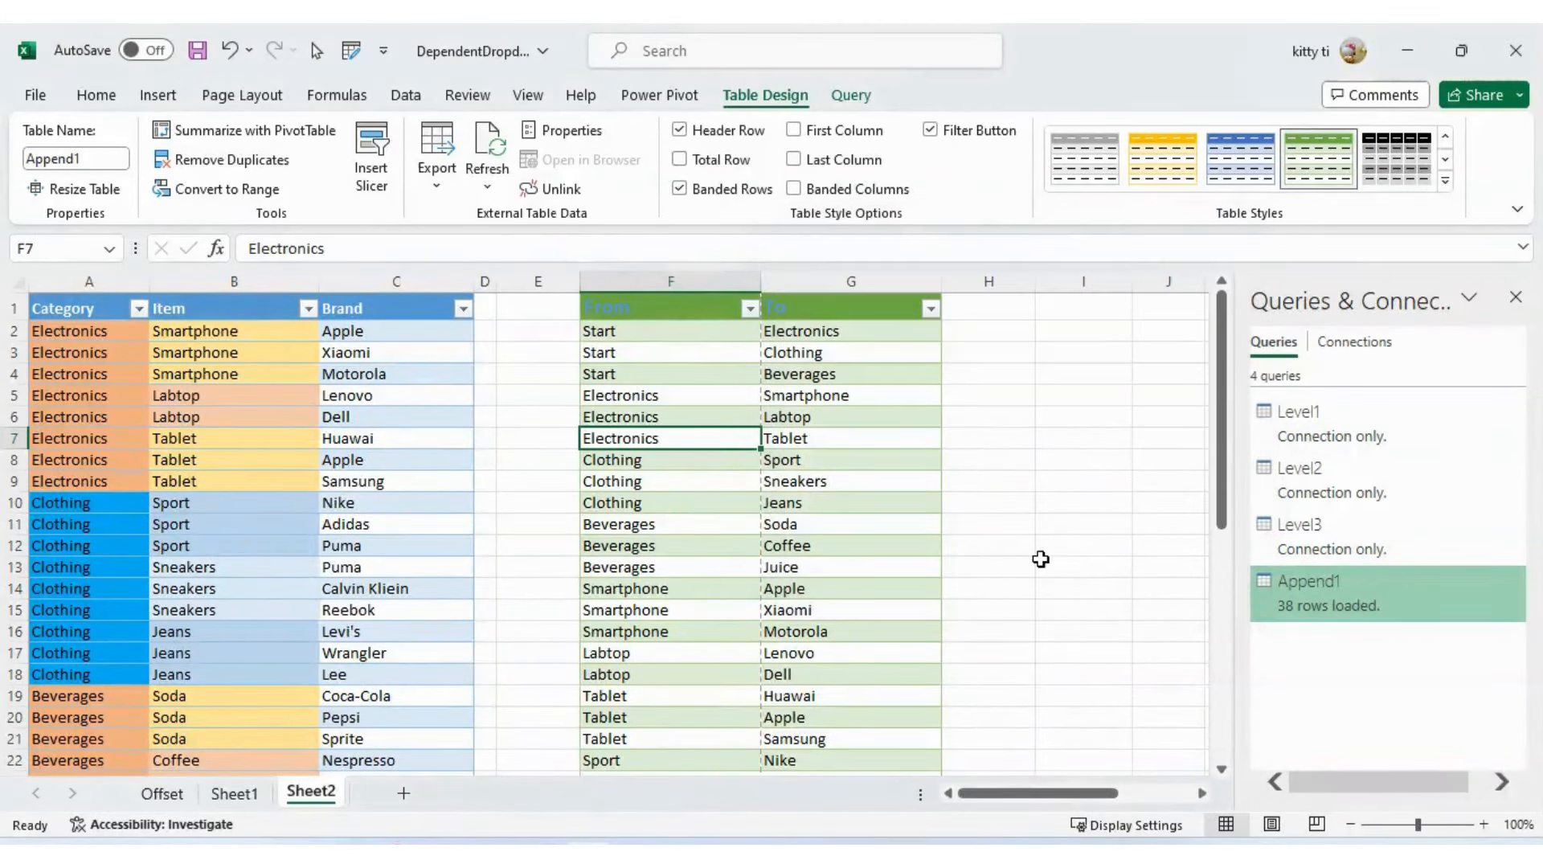
pyautogui.click(1040, 463)
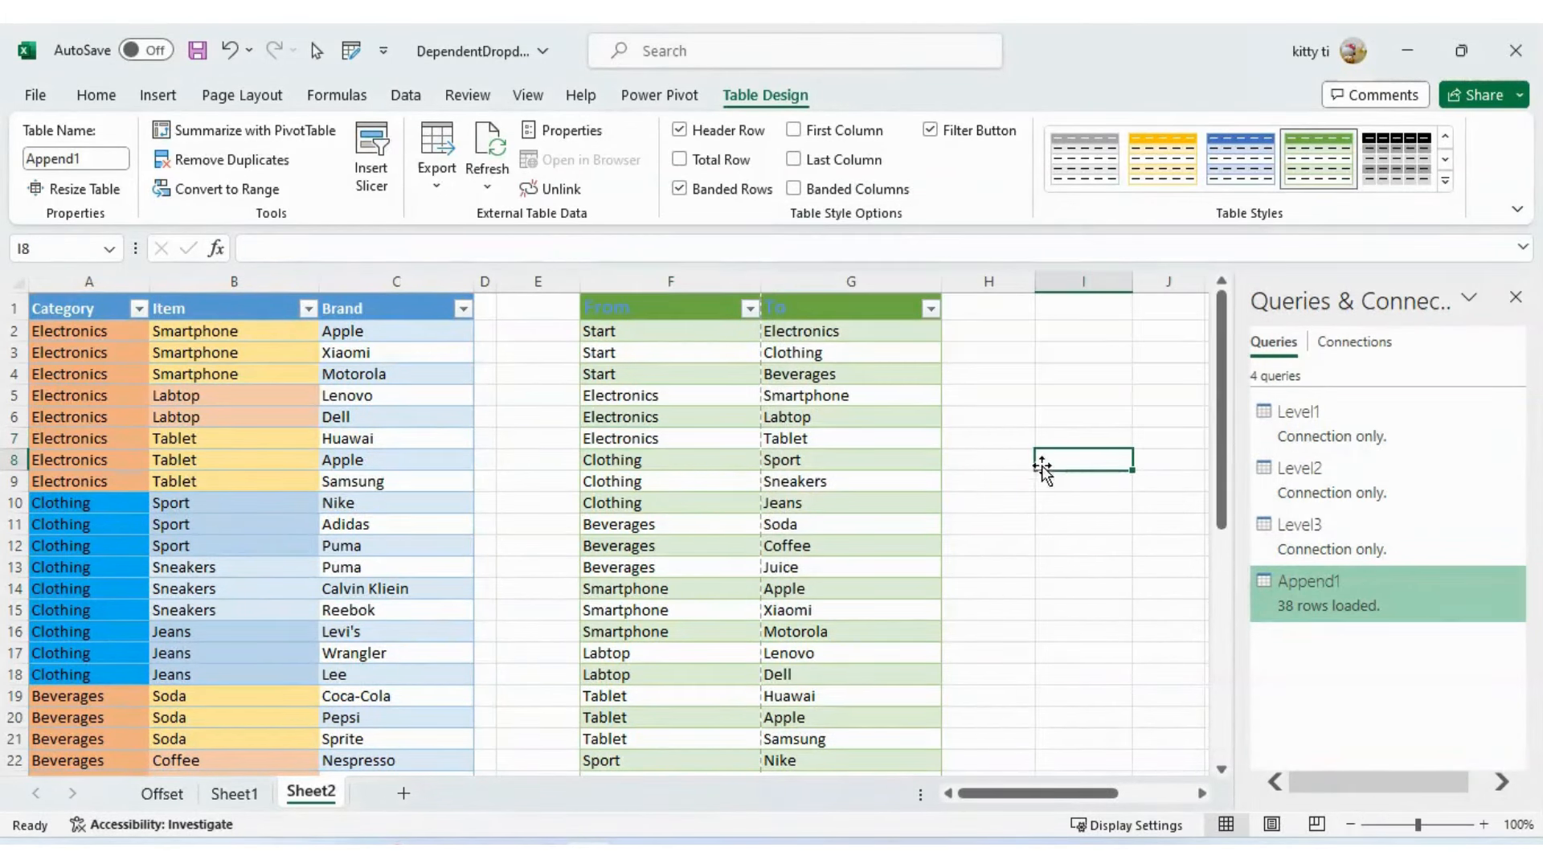
# - Delete the empty column E between the Category/Item/Brand table and the From/To table
pyautogui.click(1031, 377)
pyautogui.scroll(-1, 1040, 515)
pyautogui.scroll(1, 1040, 516)
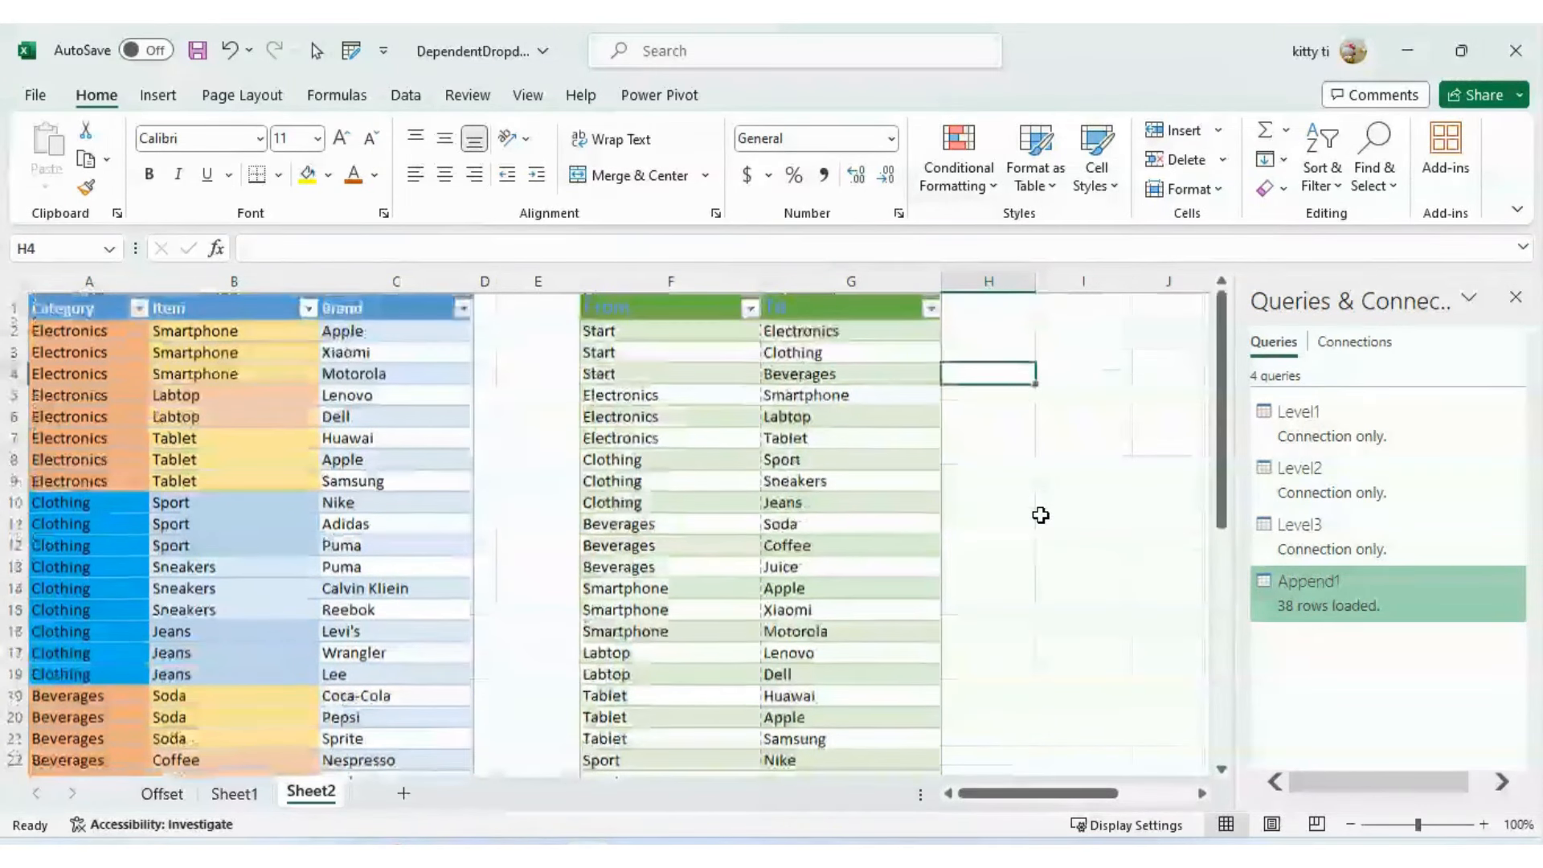
pyautogui.click(553, 283)
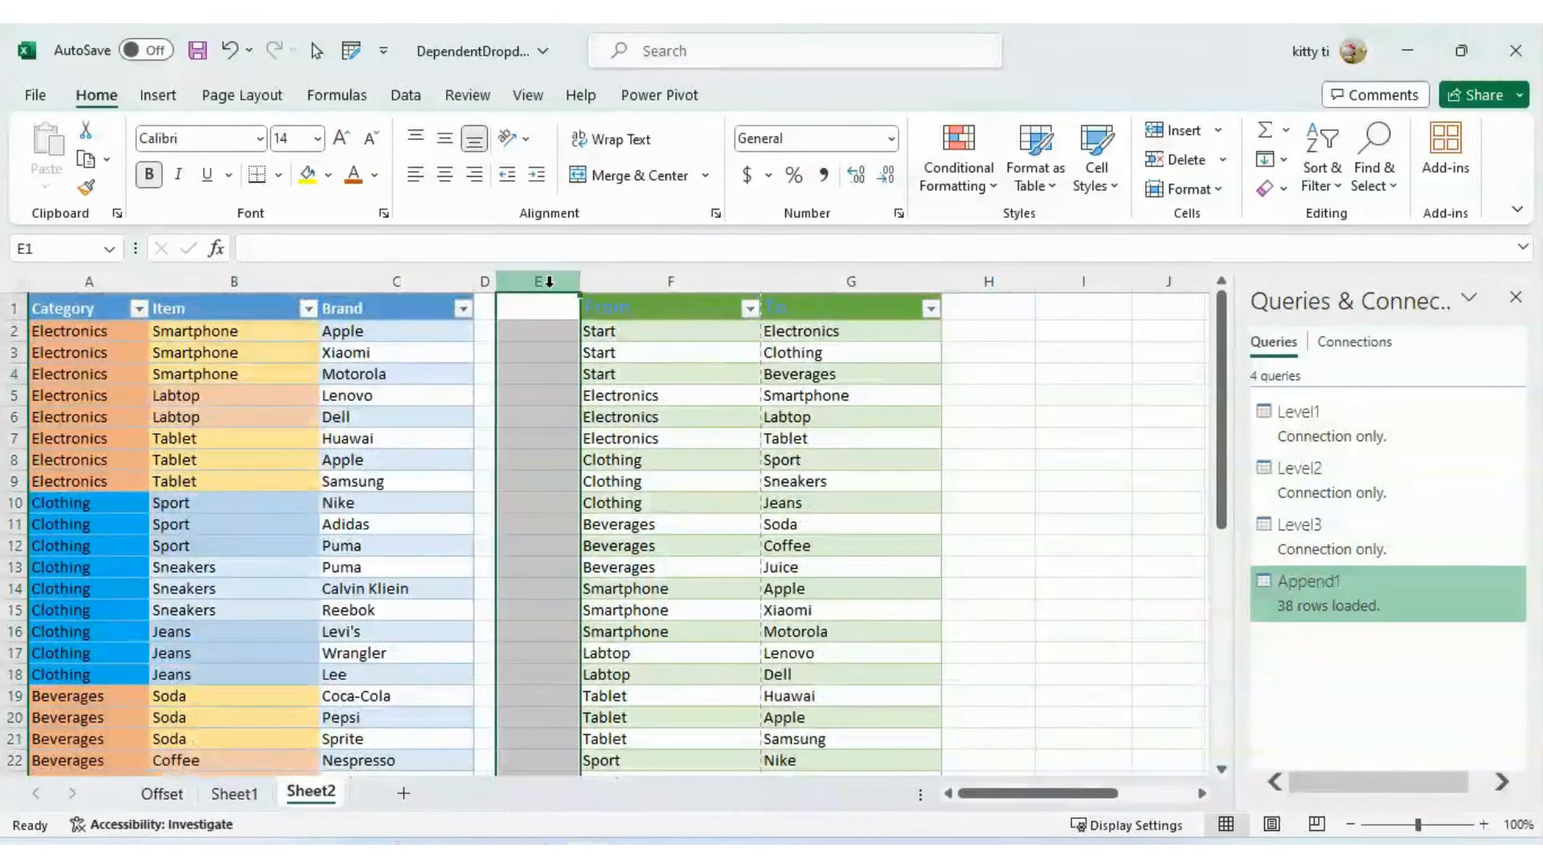
pyautogui.rightClick(553, 285)
pyautogui.click(635, 553)
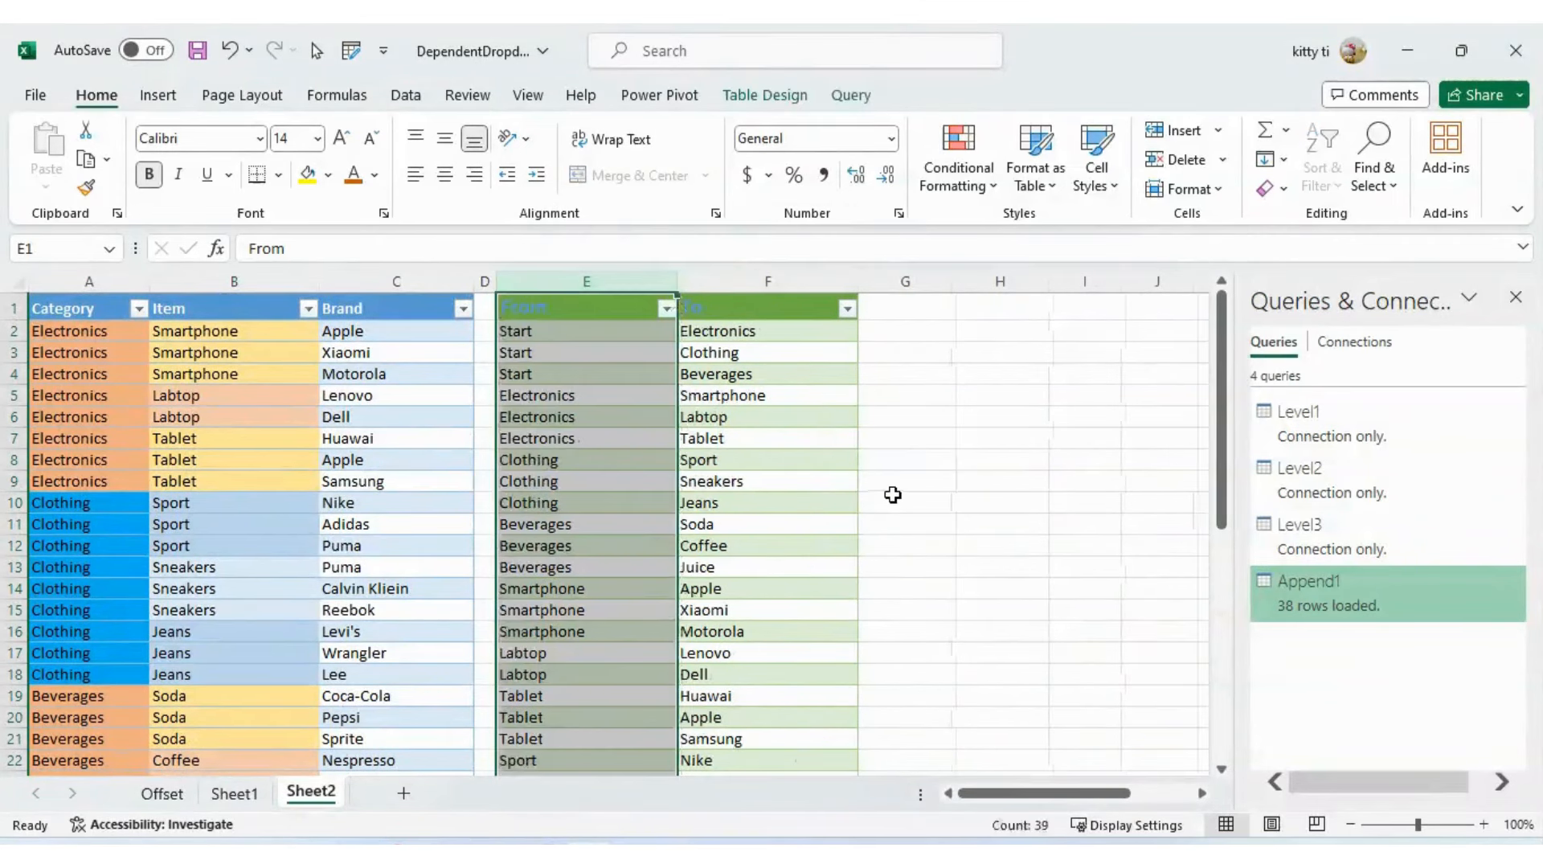
pyautogui.click(889, 493)
pyautogui.click(923, 376)
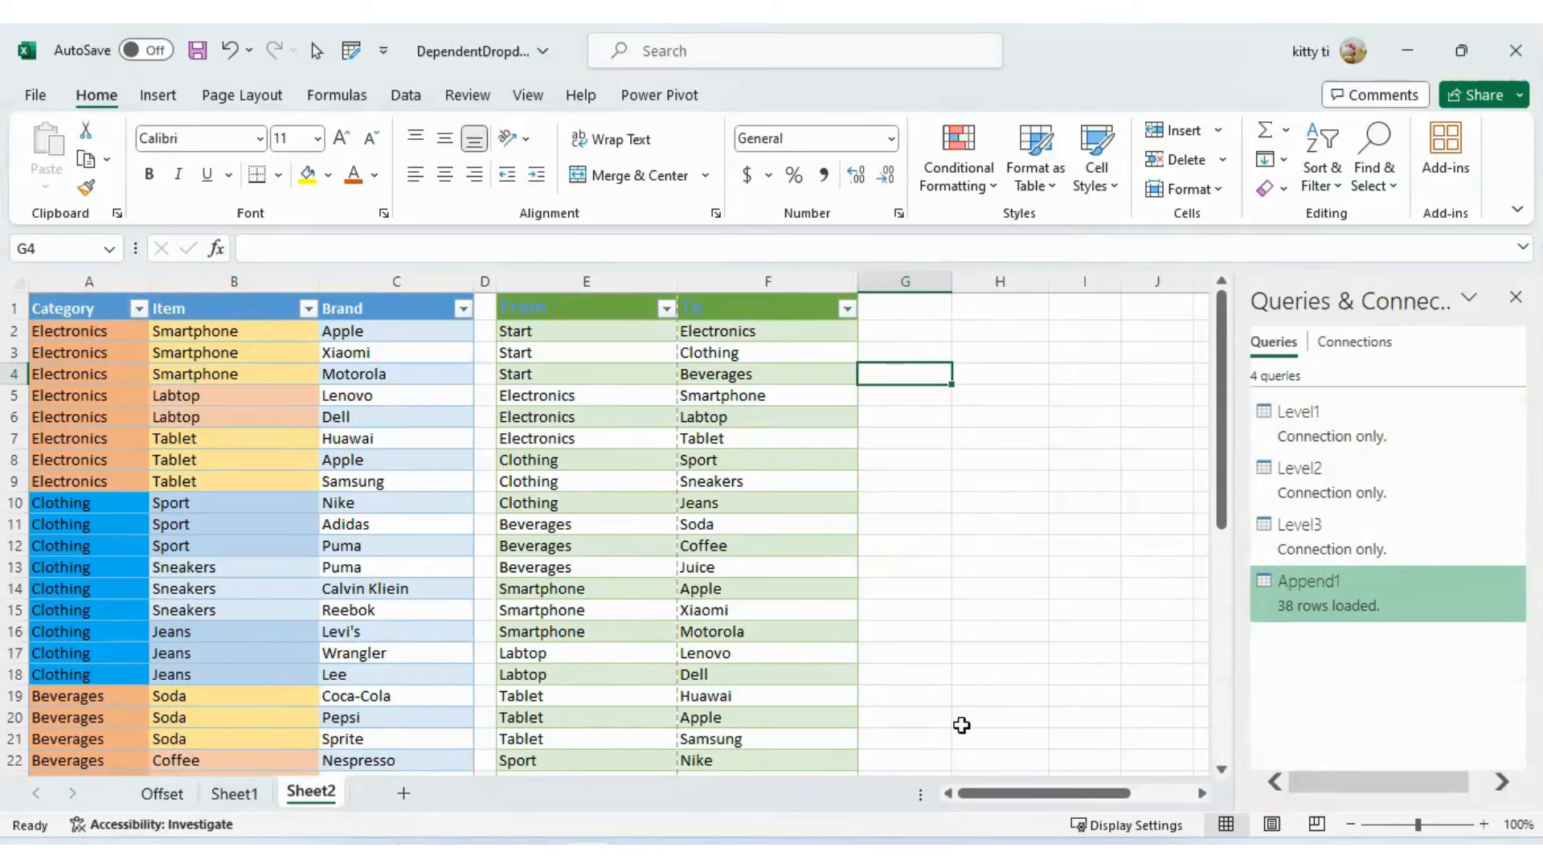
pyautogui.moveTo(590, 283); pyautogui.dragTo(716, 285)
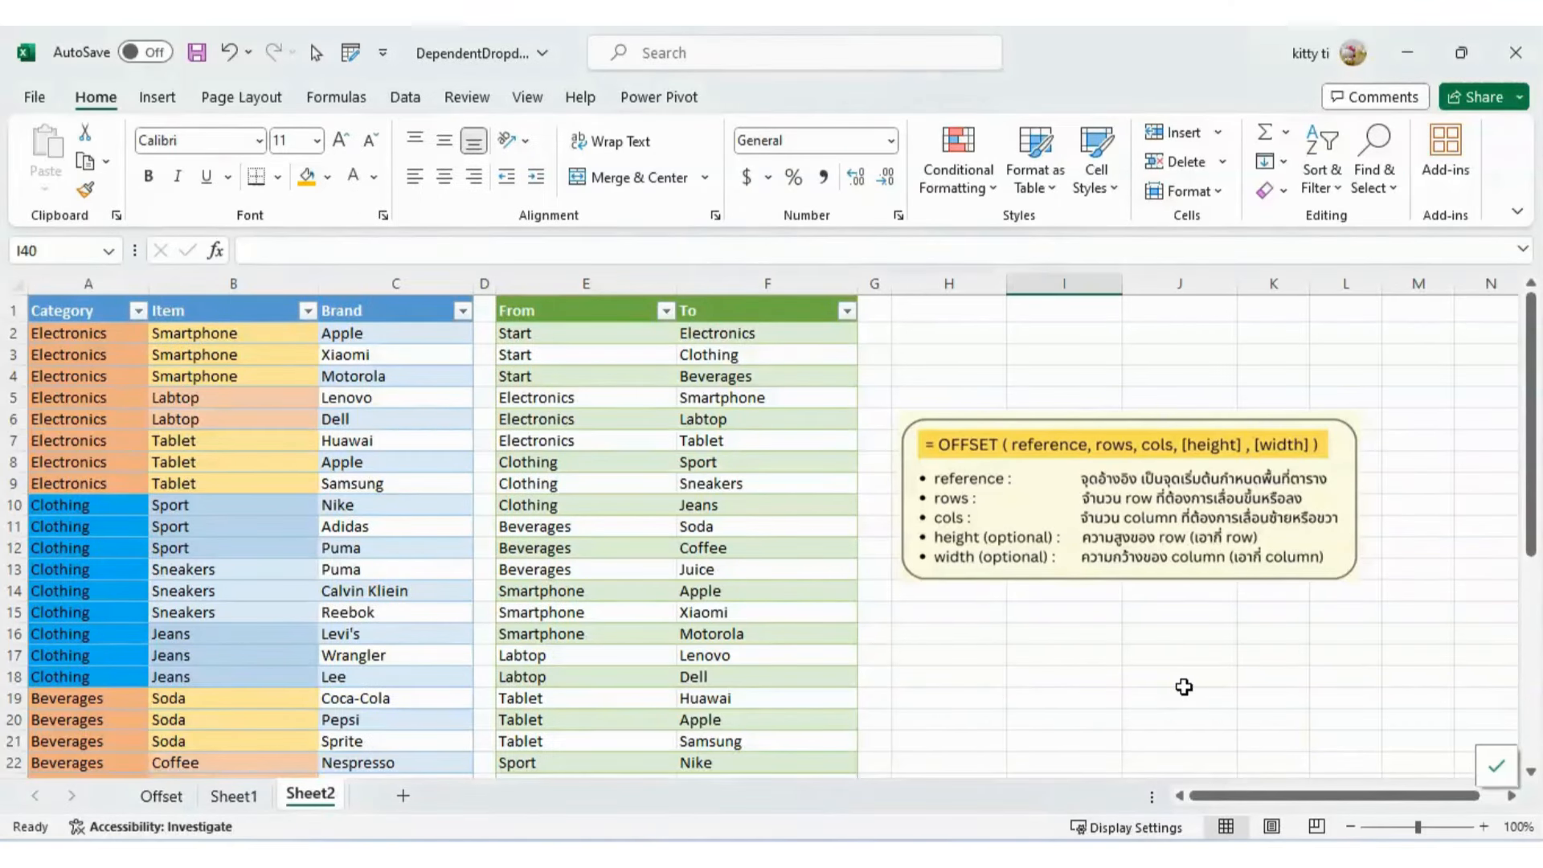
# - Copy the Category, Item and Brand headers from A1:C1 to H1:J1
pyautogui.moveTo(406, 313); pyautogui.dragTo(99, 299)
pyautogui.hotkey('ctrl', 'c')
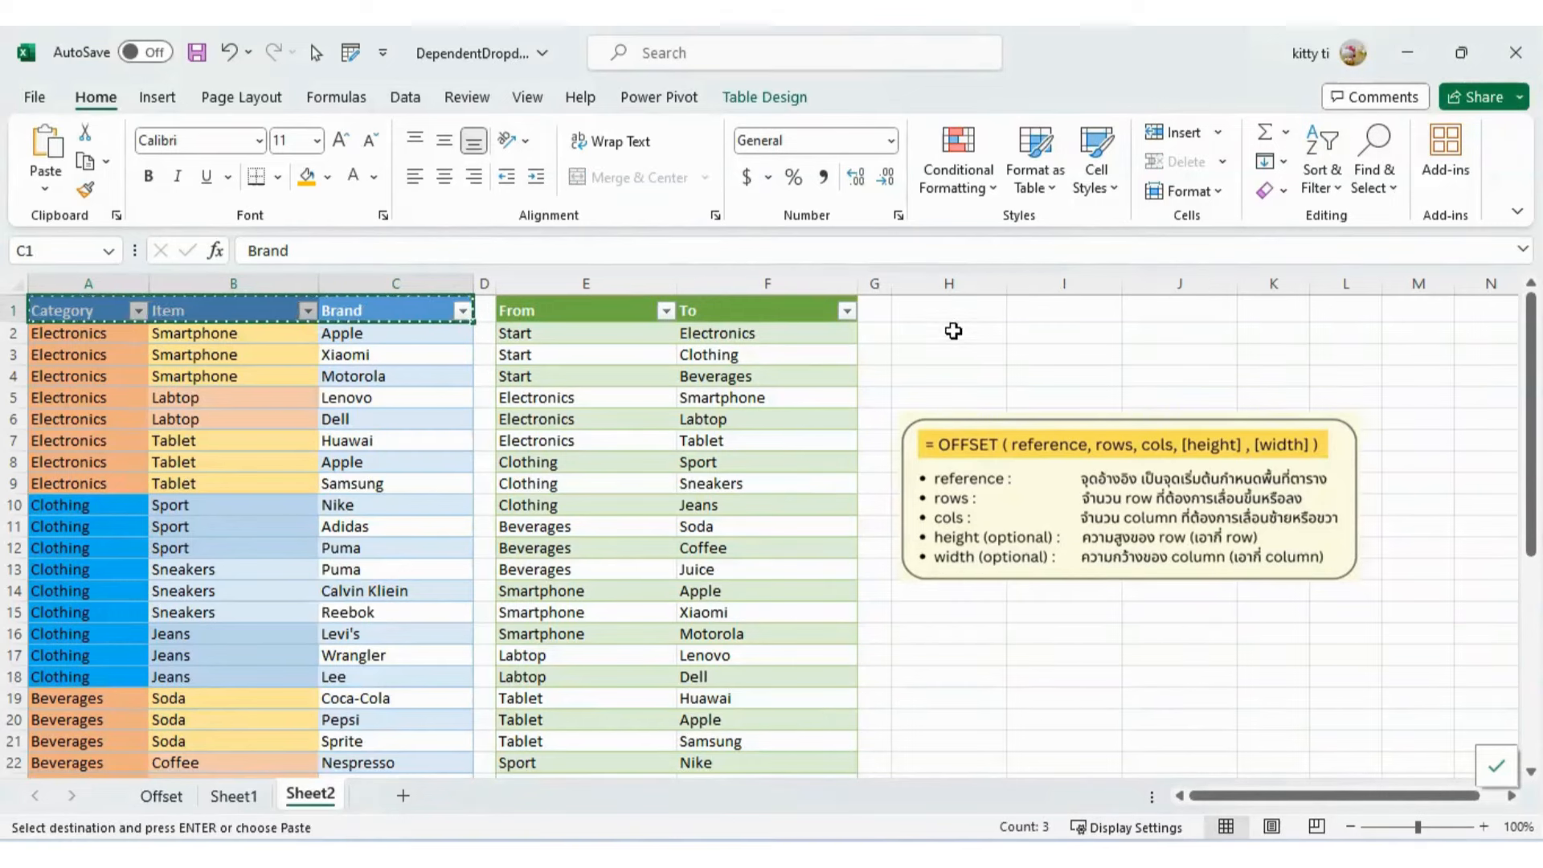
pyautogui.click(930, 310)
pyautogui.hotkey('ctrl', 'v')
# - Fill cells H2:J2 under the copied headers with orange
pyautogui.moveTo(949, 331); pyautogui.dragTo(1179, 330)
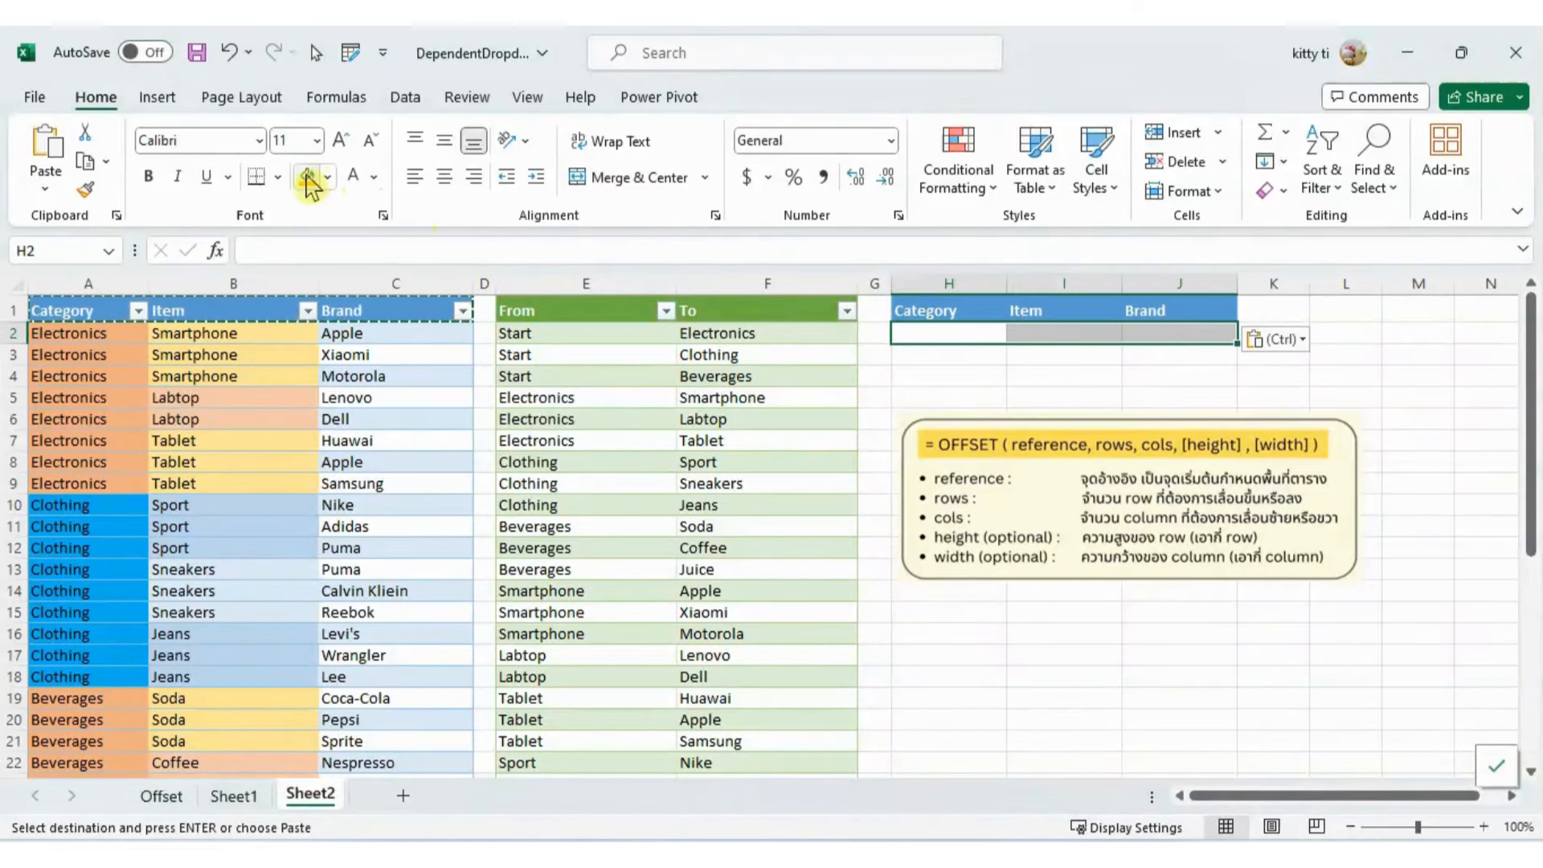
pyautogui.click(307, 183)
pyautogui.moveTo(921, 334); pyautogui.dragTo(1148, 333)
pyautogui.click(996, 374)
# - Enlarge the OFFSET syntax picture and move it below the Category, Item and Brand cells, starting around row 10
pyautogui.moveTo(1285, 795); pyautogui.dragTo(1508, 810)
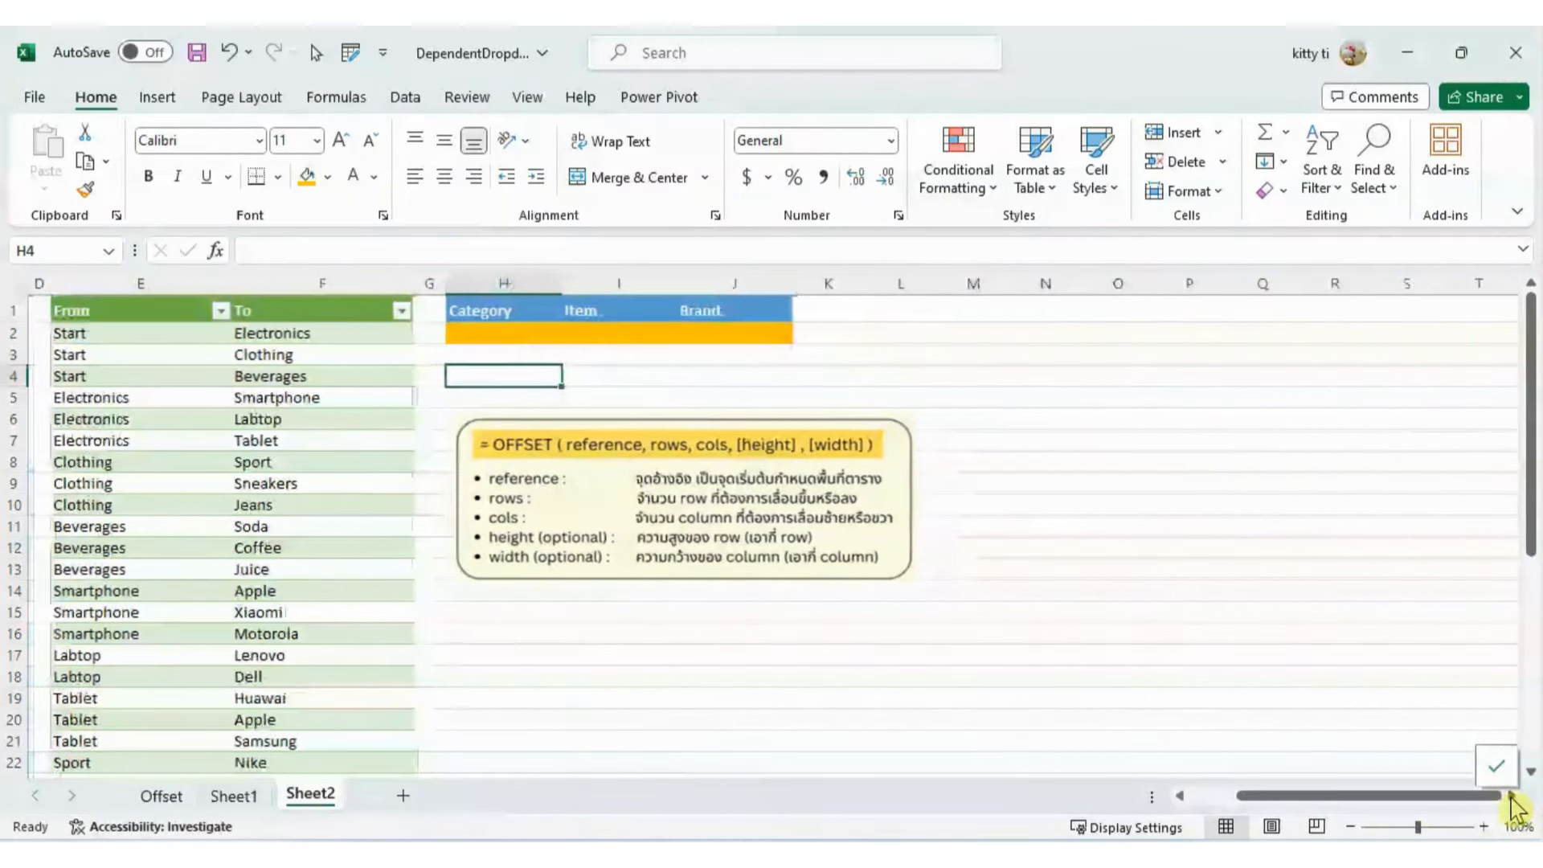
pyautogui.moveTo(583, 535)
pyautogui.mouseDown()
pyautogui.moveTo(562, 509)
pyautogui.moveTo(577, 557)
pyautogui.moveTo(564, 541)
pyautogui.mouseUp()
pyautogui.moveTo(874, 596); pyautogui.dragTo(986, 637)
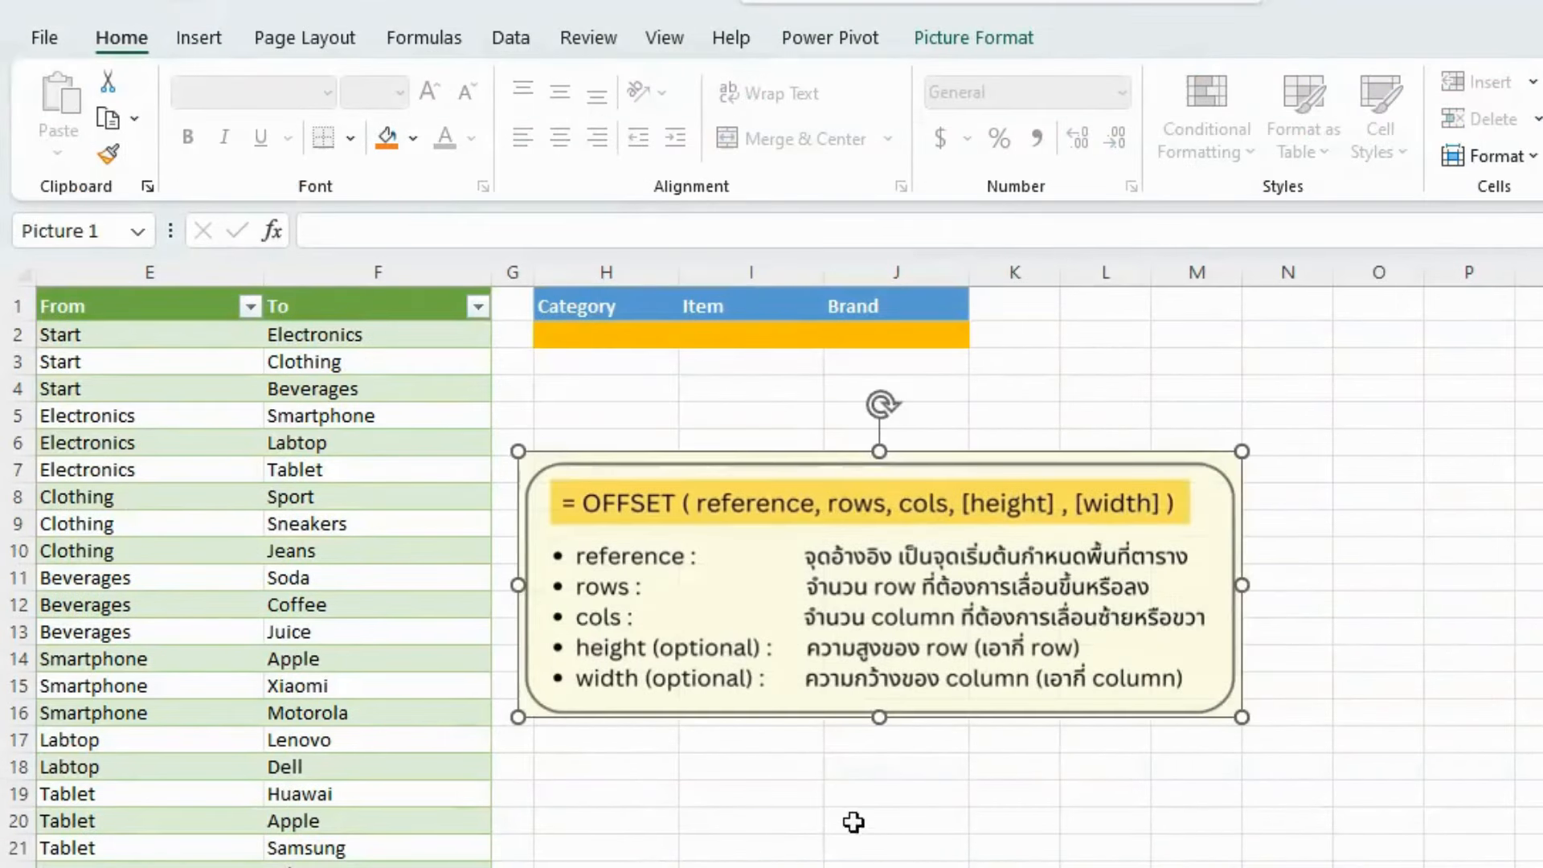
pyautogui.click(678, 720)
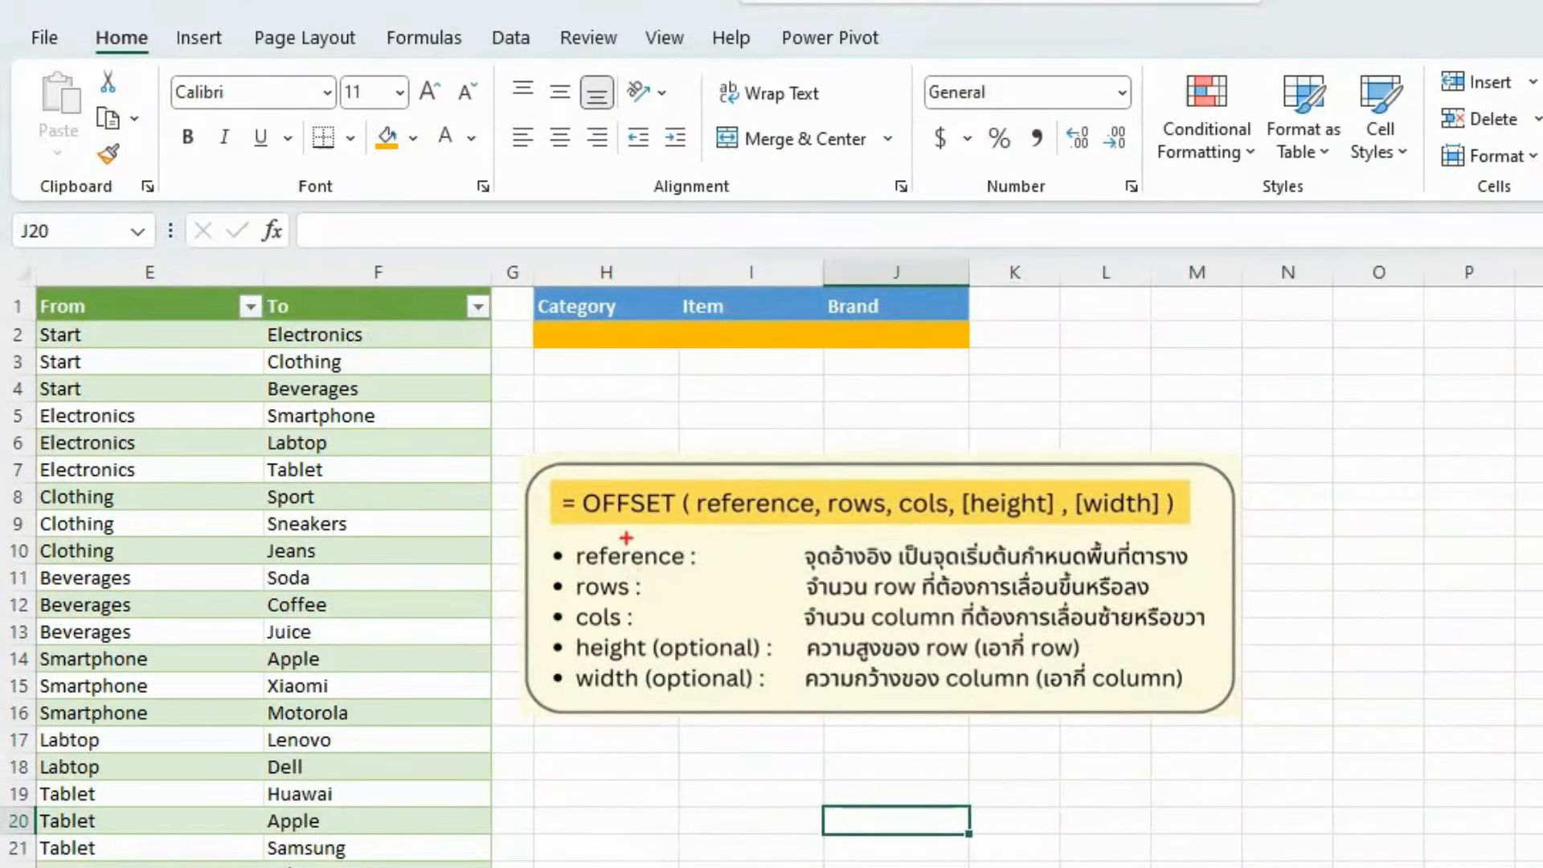
pyautogui.moveTo(583, 521); pyautogui.dragTo(696, 520)
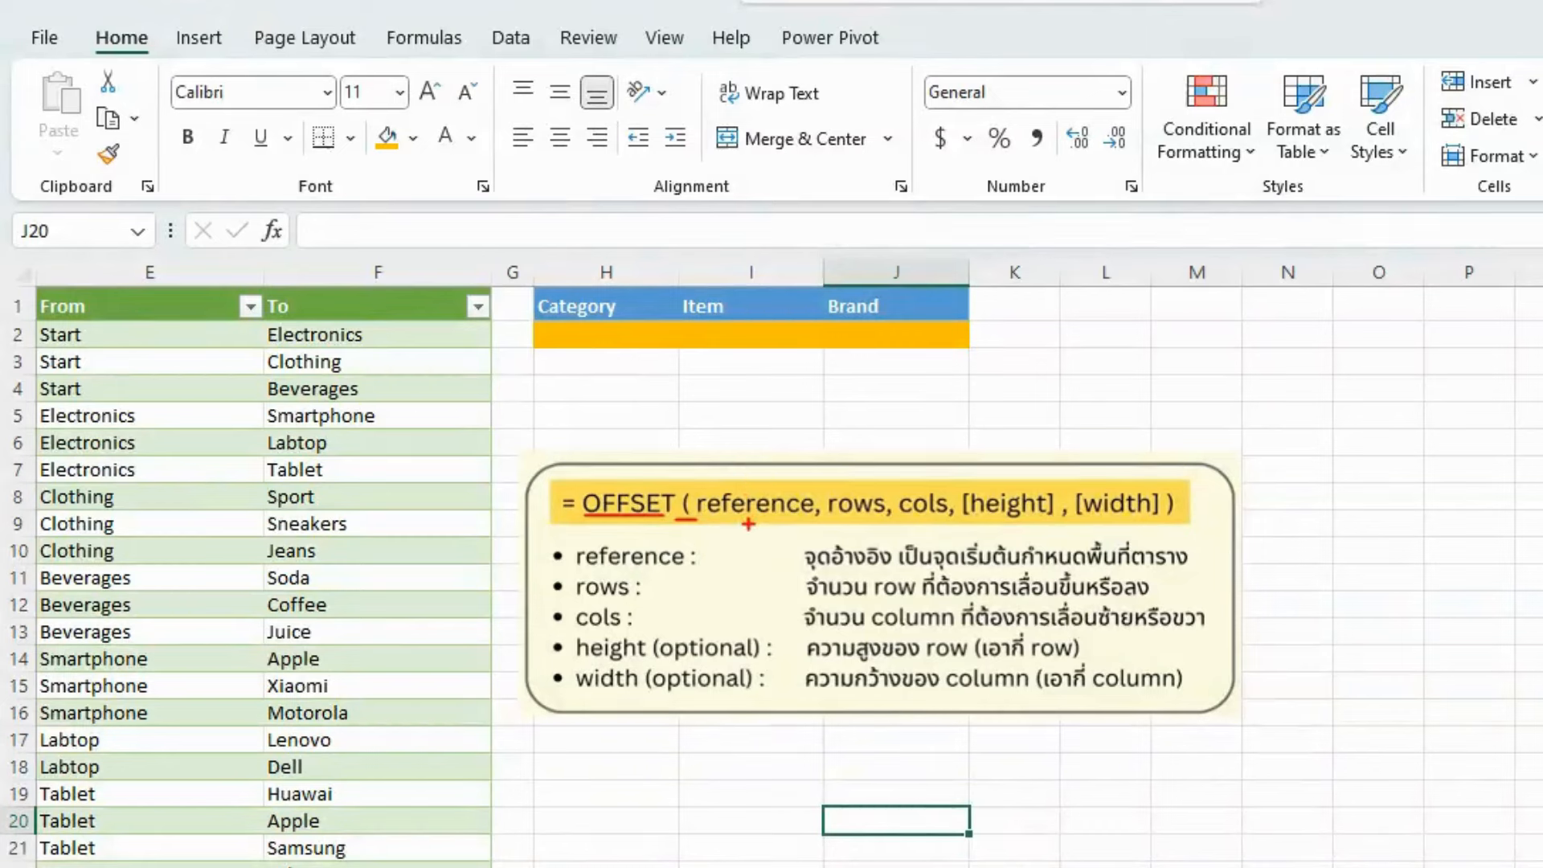
pyautogui.moveTo(706, 548); pyautogui.dragTo(707, 562)
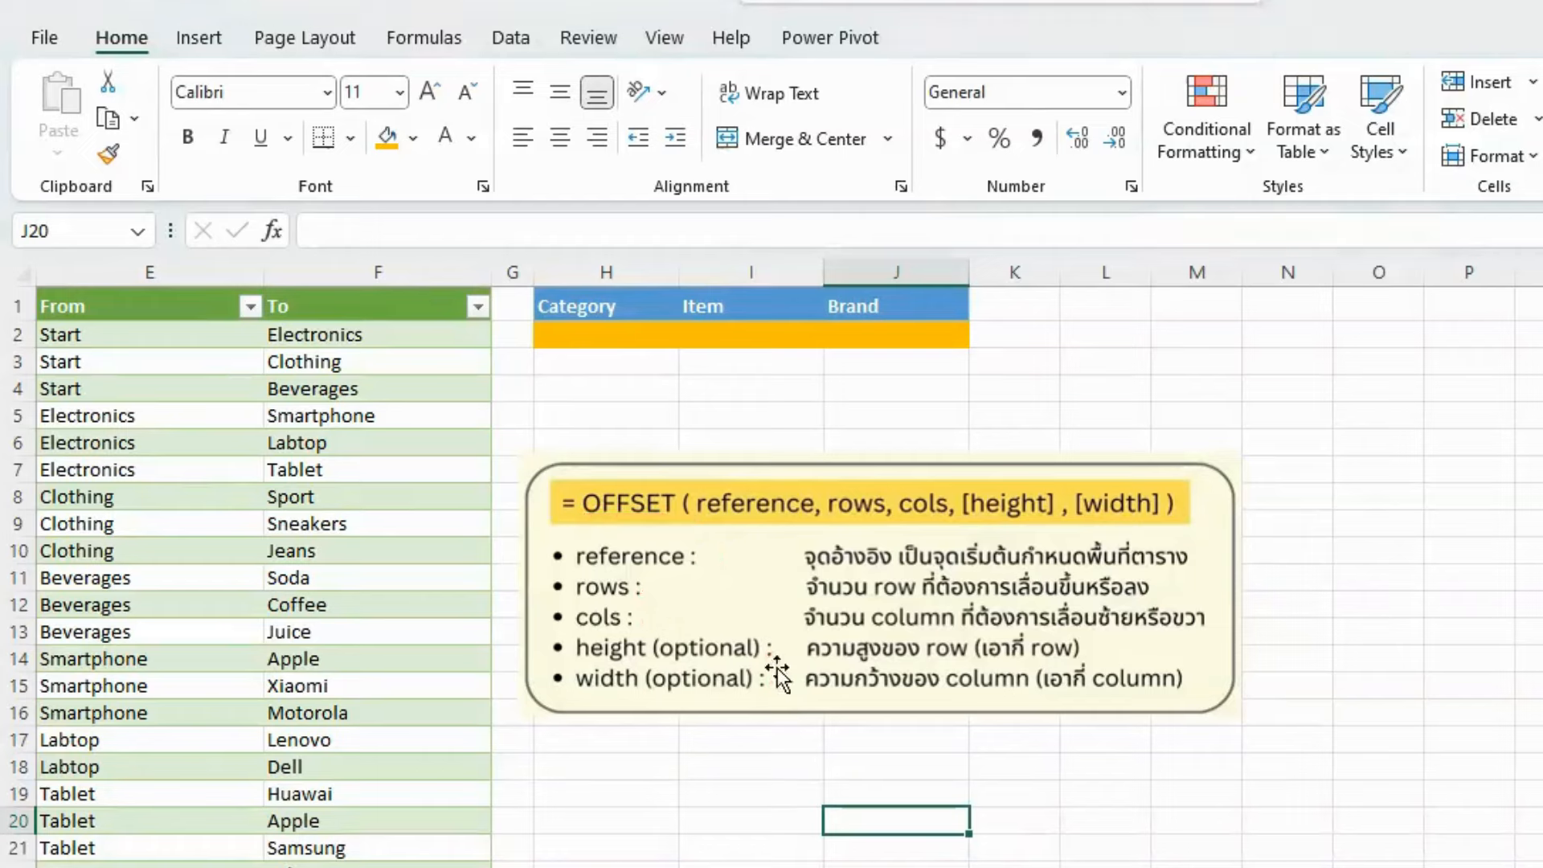
pyautogui.click(663, 552)
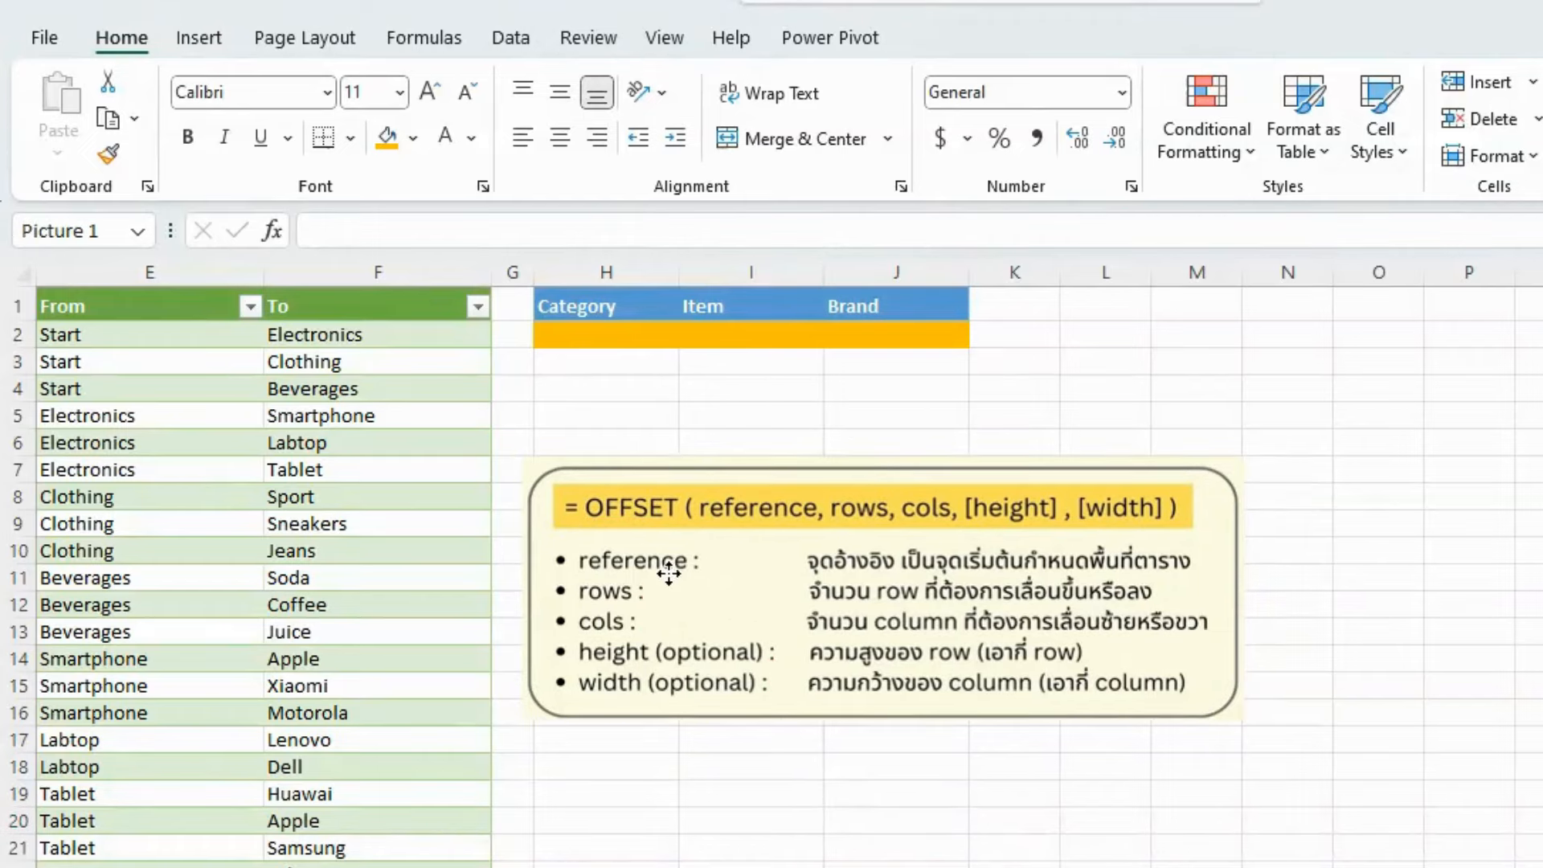
pyautogui.moveTo(606, 558); pyautogui.dragTo(616, 641)
# - Start an OFFSET formula in H5 with the absolute reference $E$1 as its starting point
pyautogui.click(582, 420)
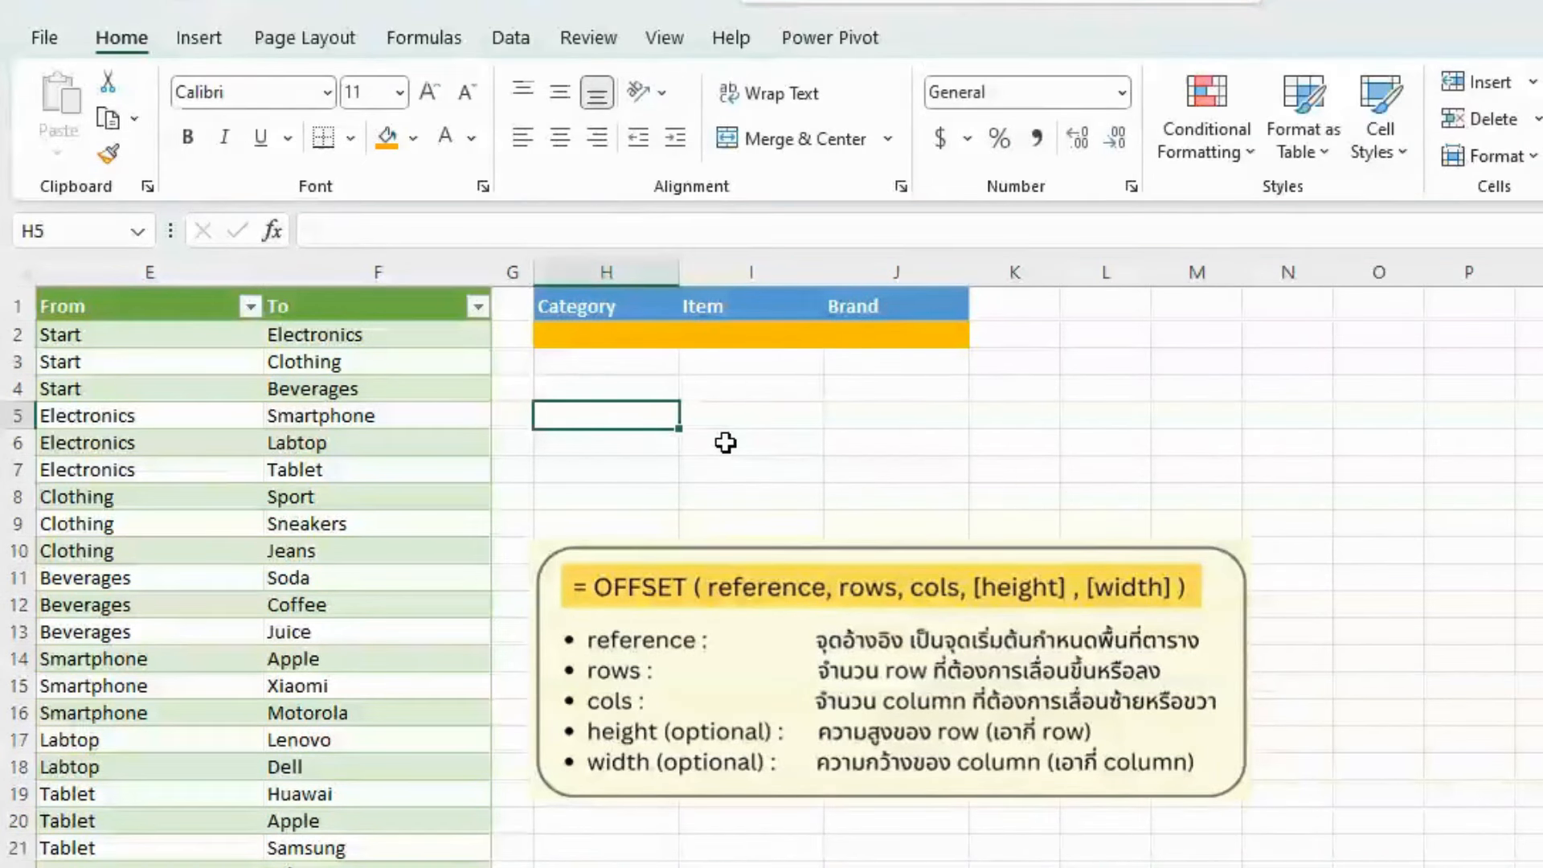
pyautogui.write('ช')
pyautogui.press('BackSpace')
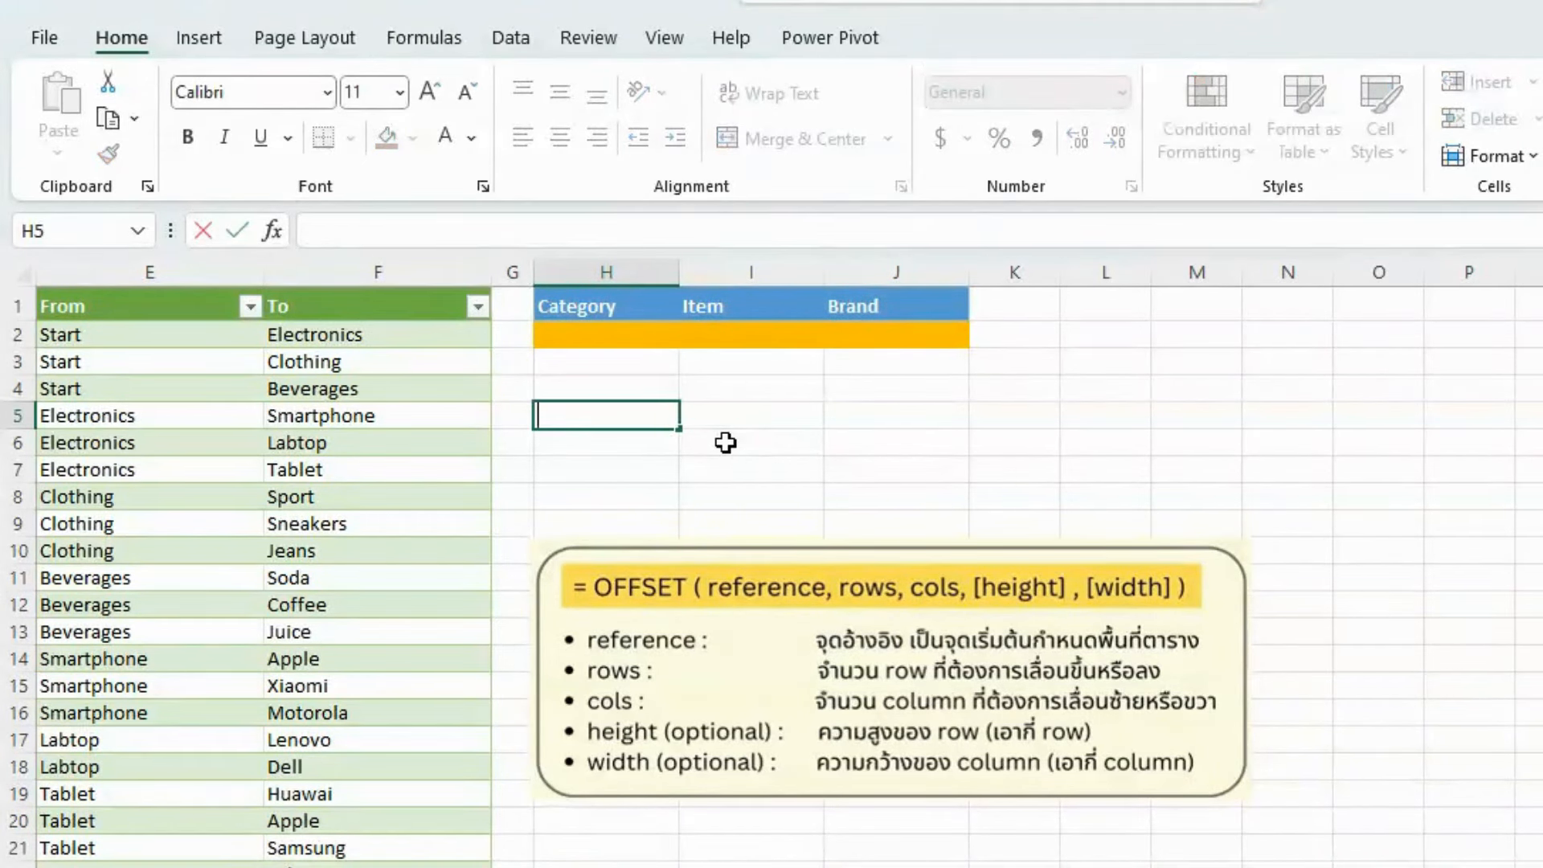
pyautogui.write('=offset')
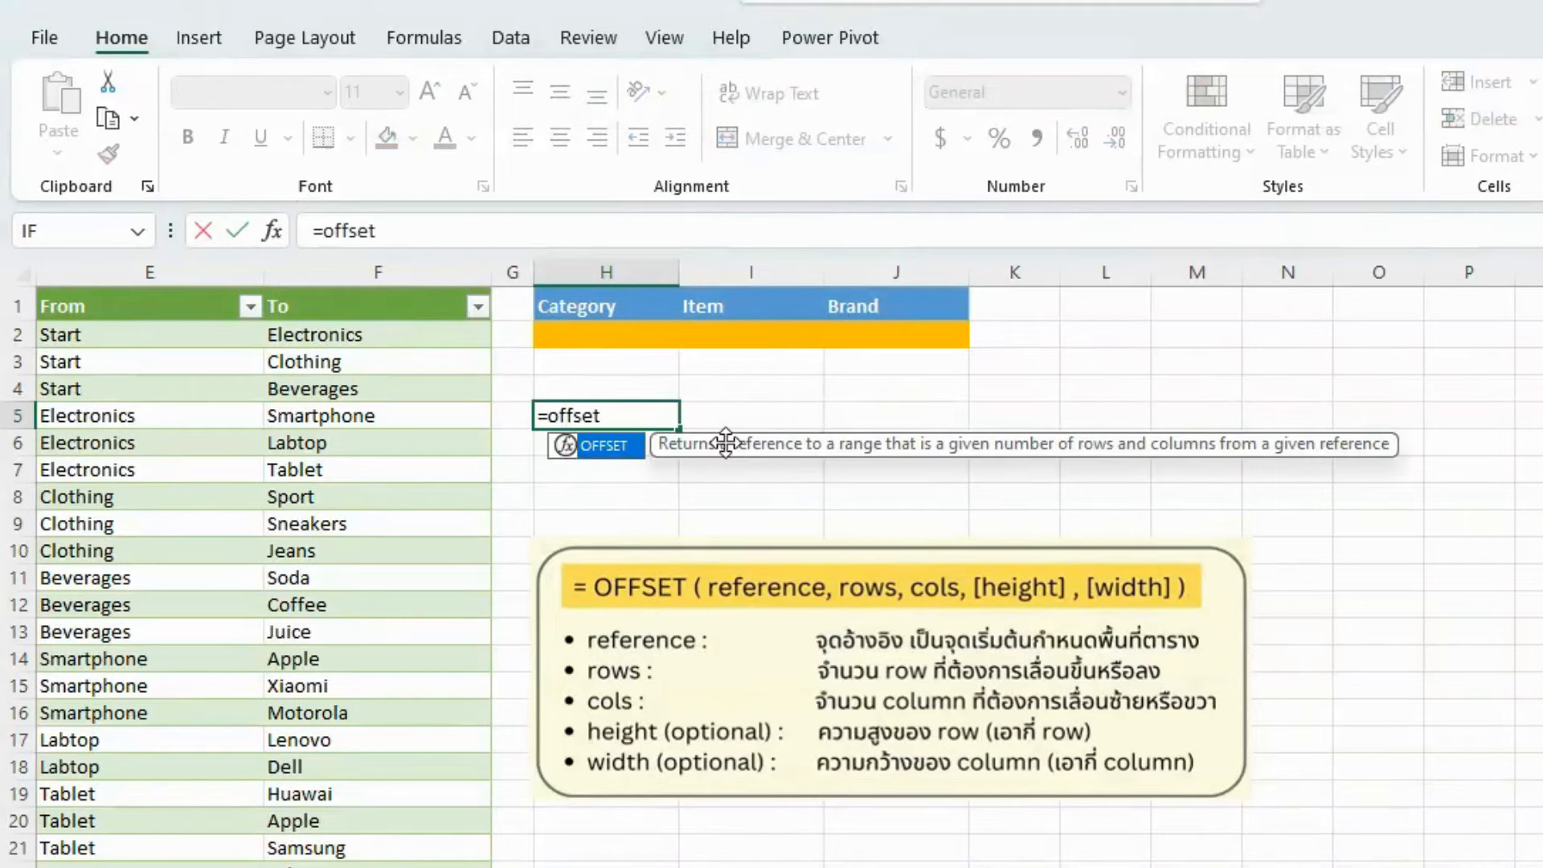
pyautogui.press('Tab')
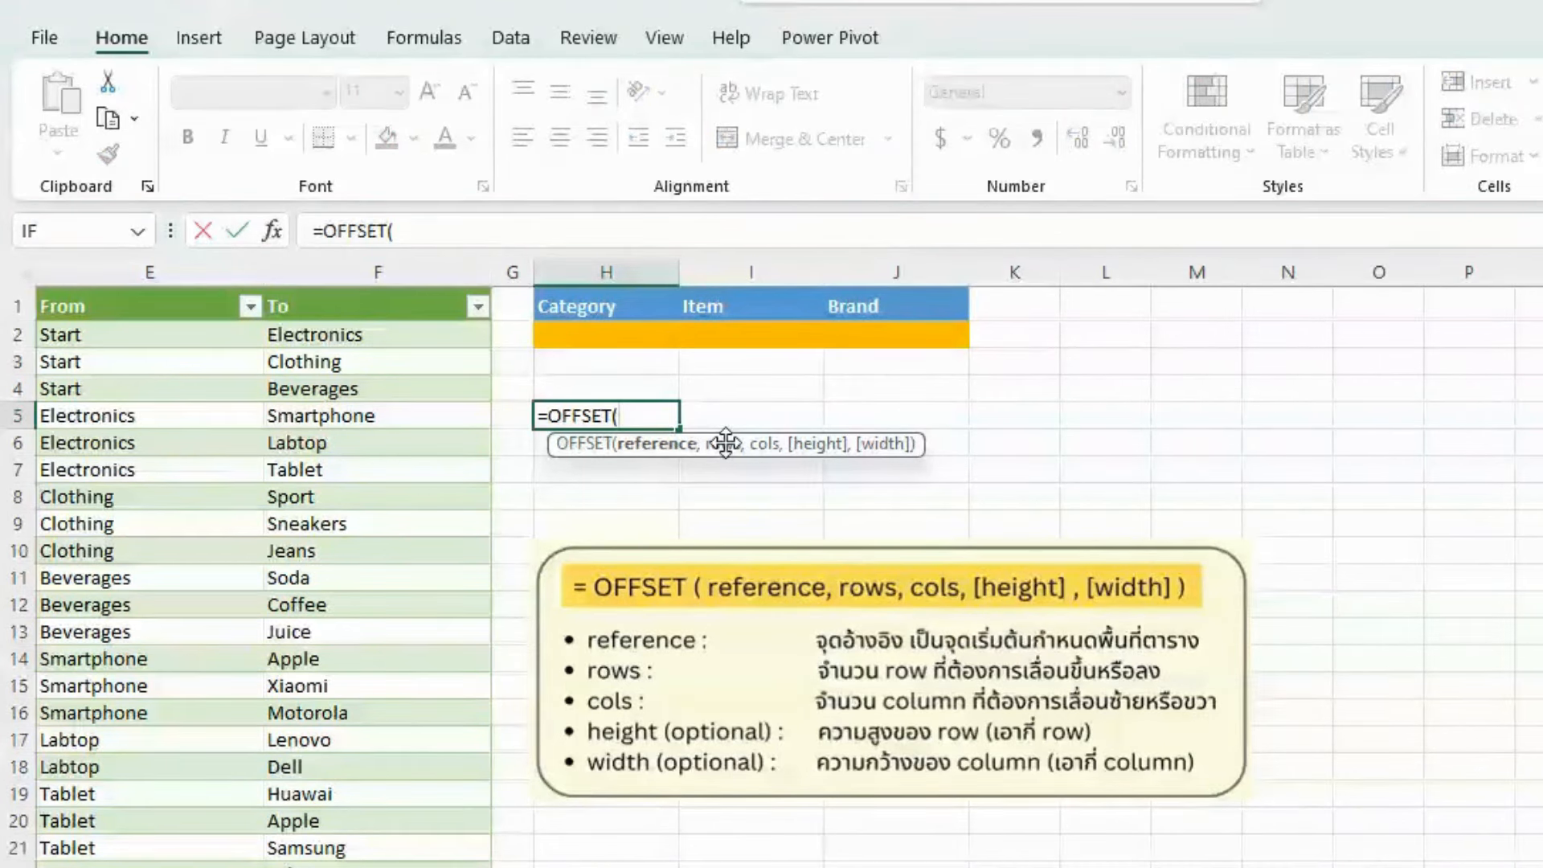
pyautogui.write('E1')
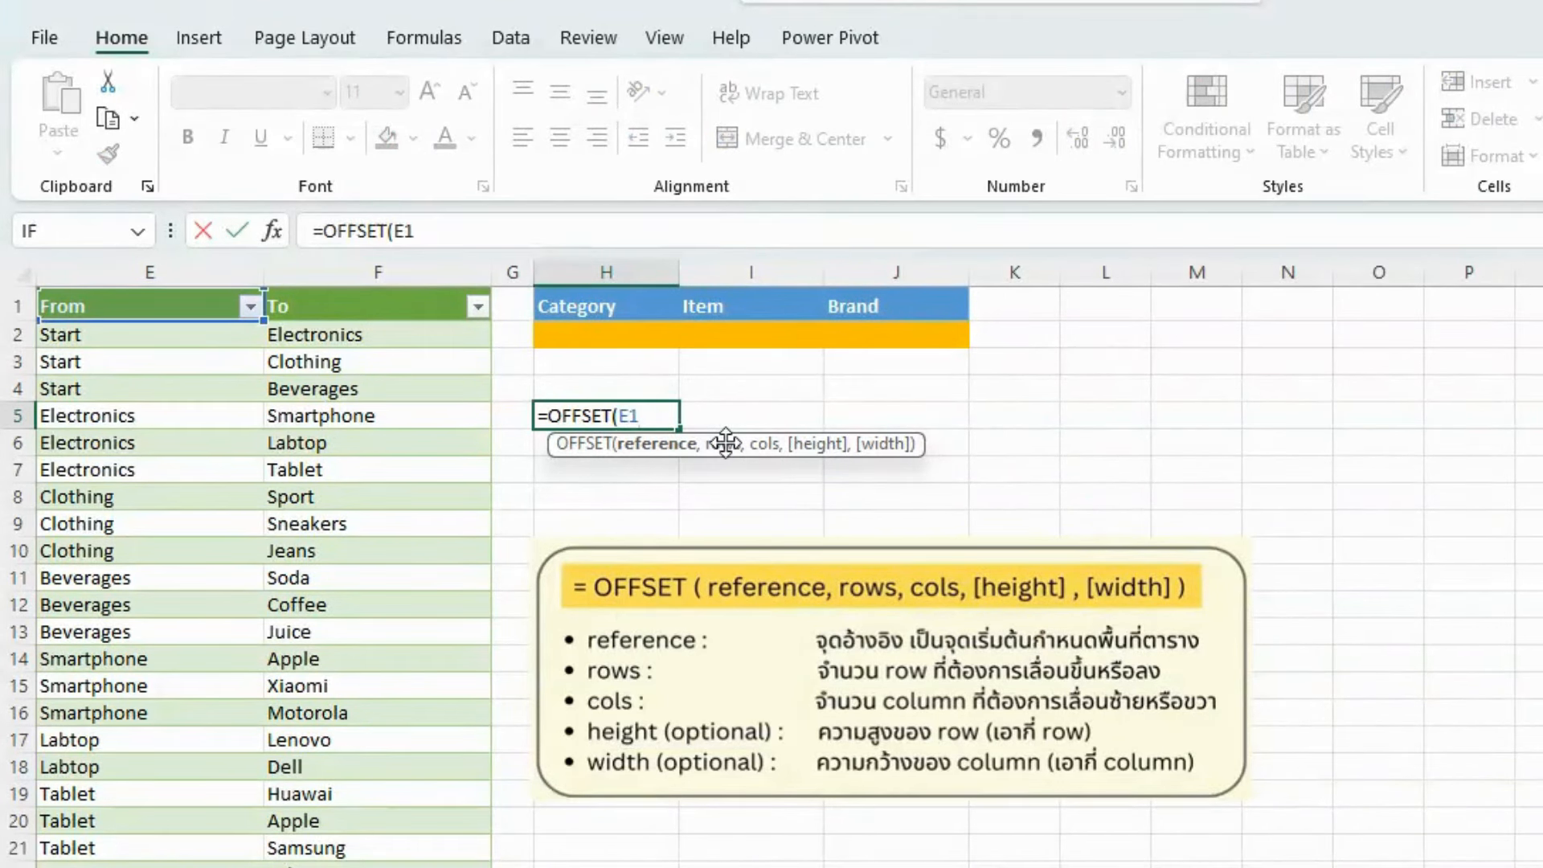
pyautogui.press('F4')
pyautogui.write(',')
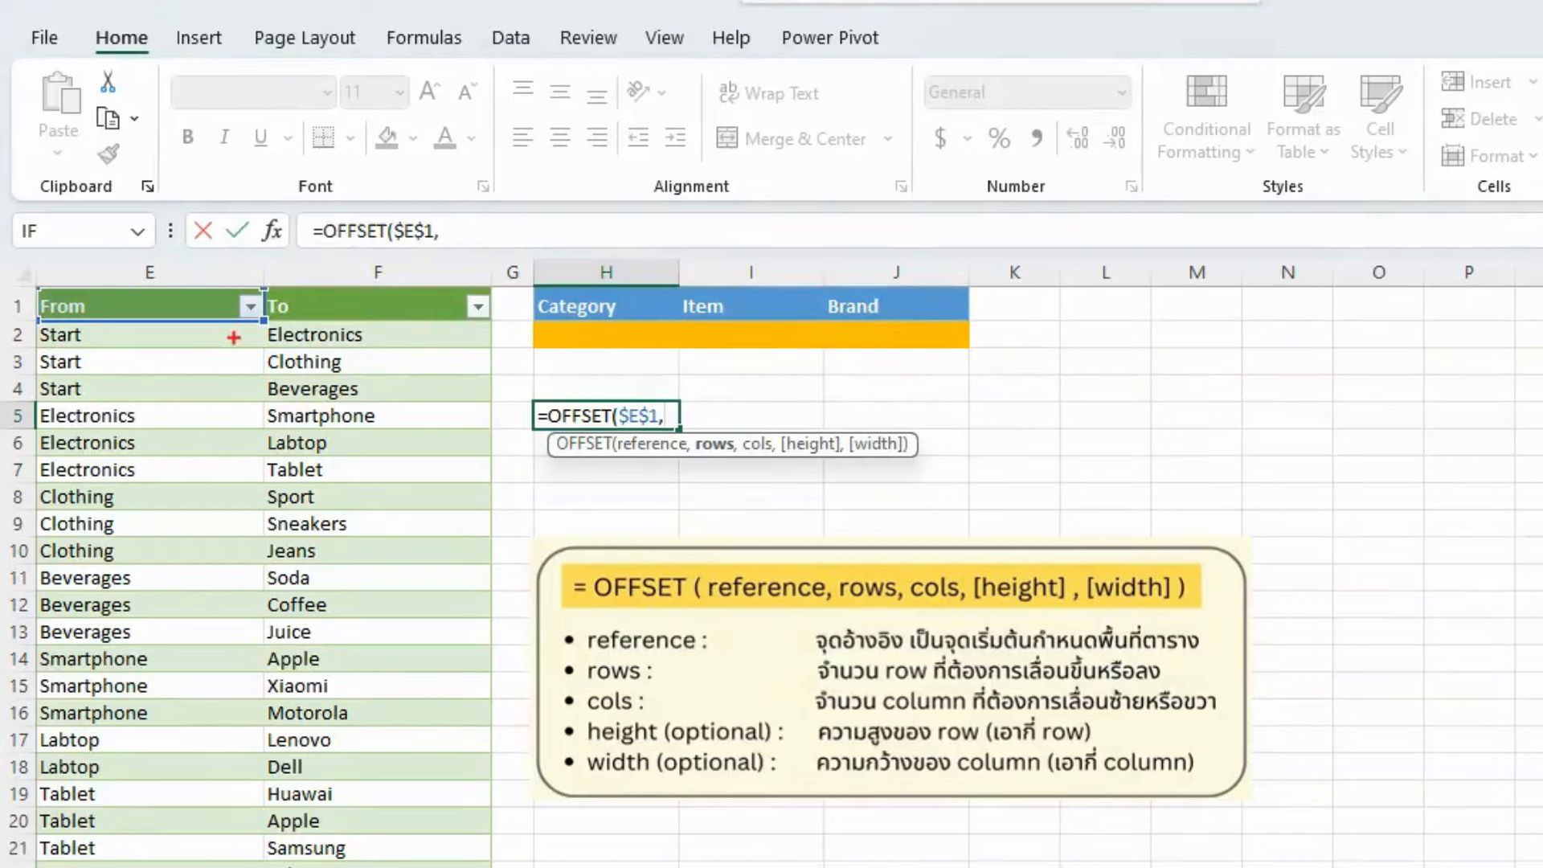
pyautogui.moveTo(265, 351)
pyautogui.mouseDown()
pyautogui.moveTo(376, 416)
pyautogui.moveTo(265, 421)
pyautogui.moveTo(263, 406)
pyautogui.mouseUp()
pyautogui.press('e')
pyautogui.moveTo(262, 320)
pyautogui.mouseDown()
pyautogui.moveTo(364, 396)
pyautogui.moveTo(474, 406)
pyautogui.mouseUp()
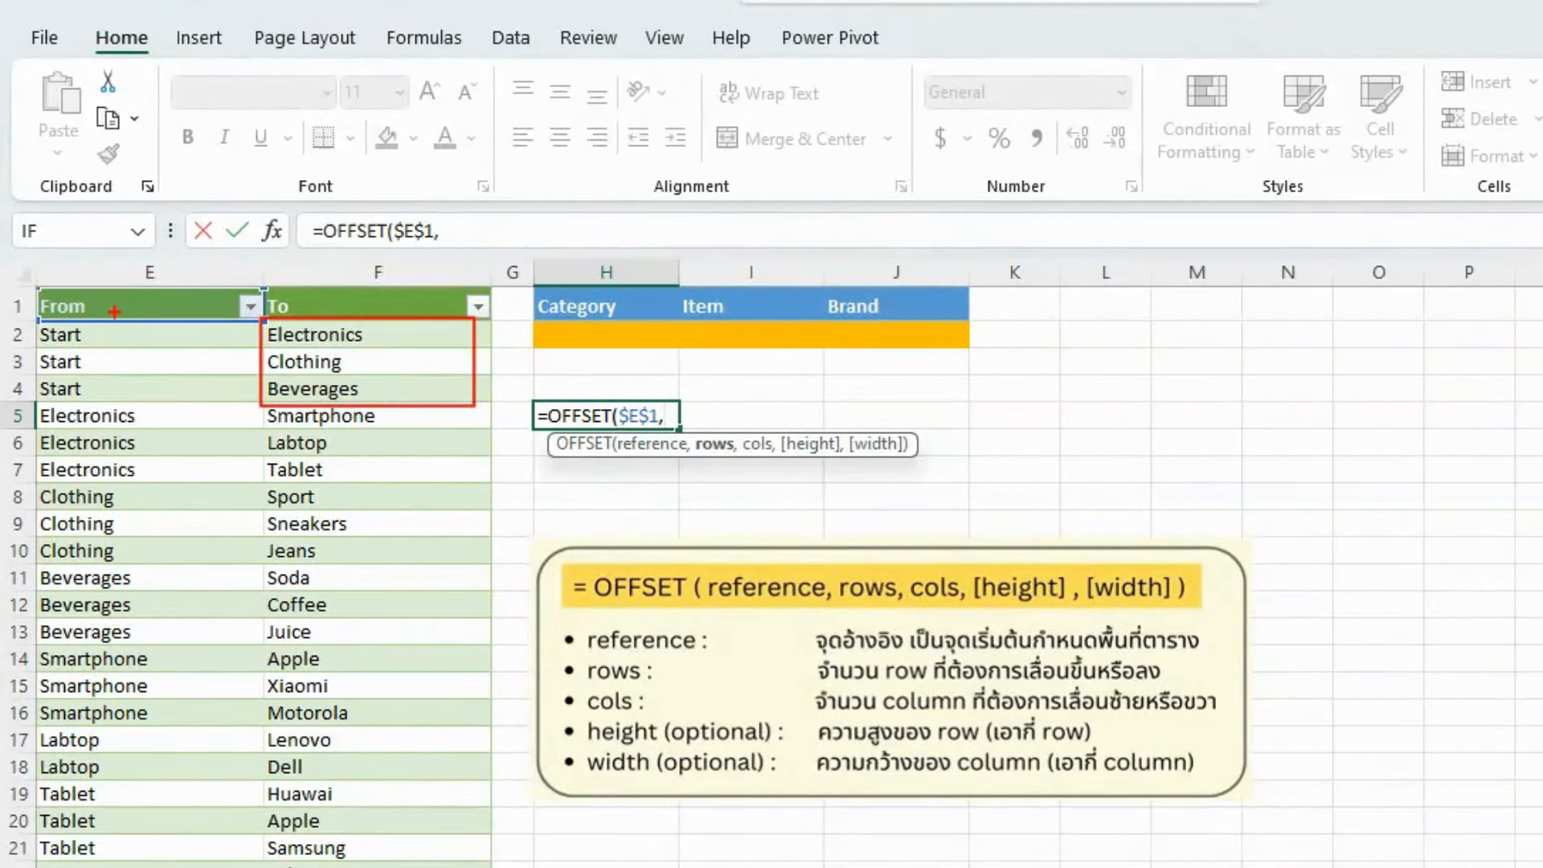
pyautogui.moveTo(108, 336)
pyautogui.mouseDown()
pyautogui.moveTo(119, 325)
pyautogui.moveTo(119, 387)
pyautogui.mouseUp()
pyautogui.press('Escape')
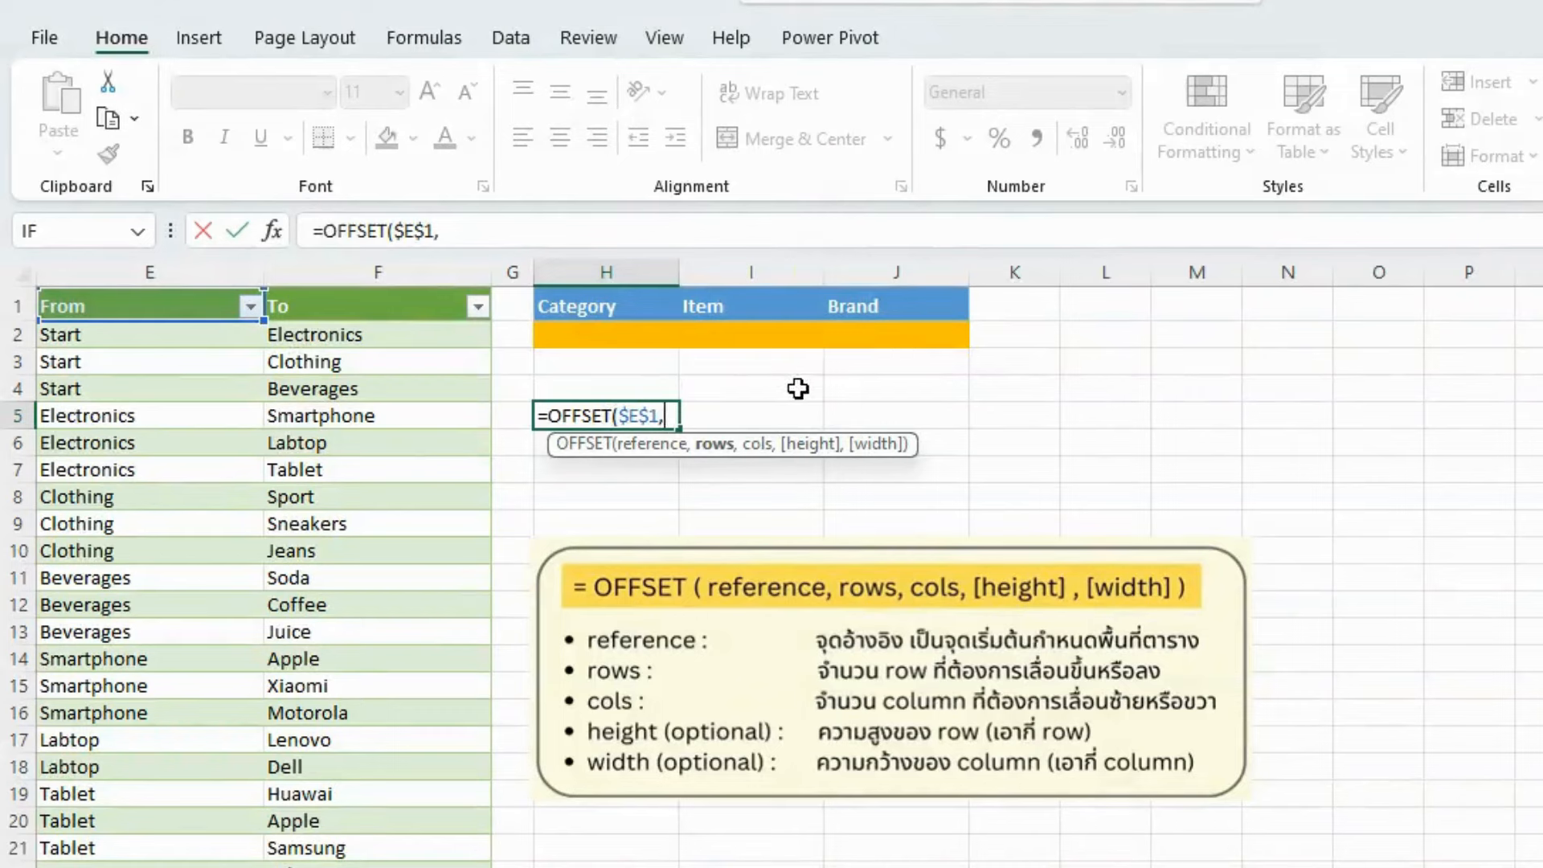
# - Nest a MATCH function as the OFFSET rows argument, with "Start" as its lookup value
pyautogui.write('c')
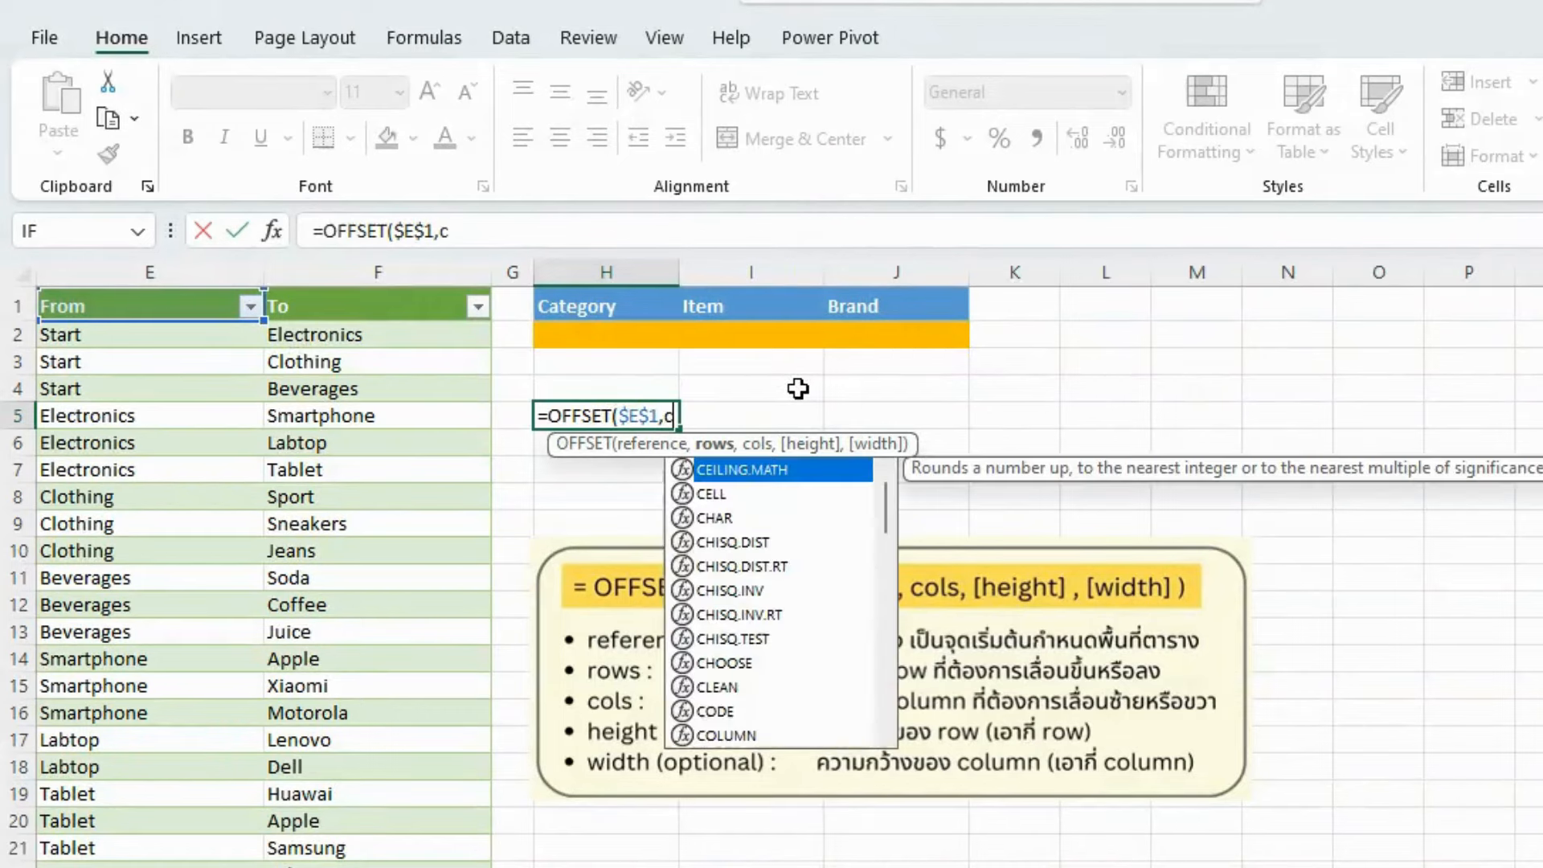
pyautogui.press('BackSpace')
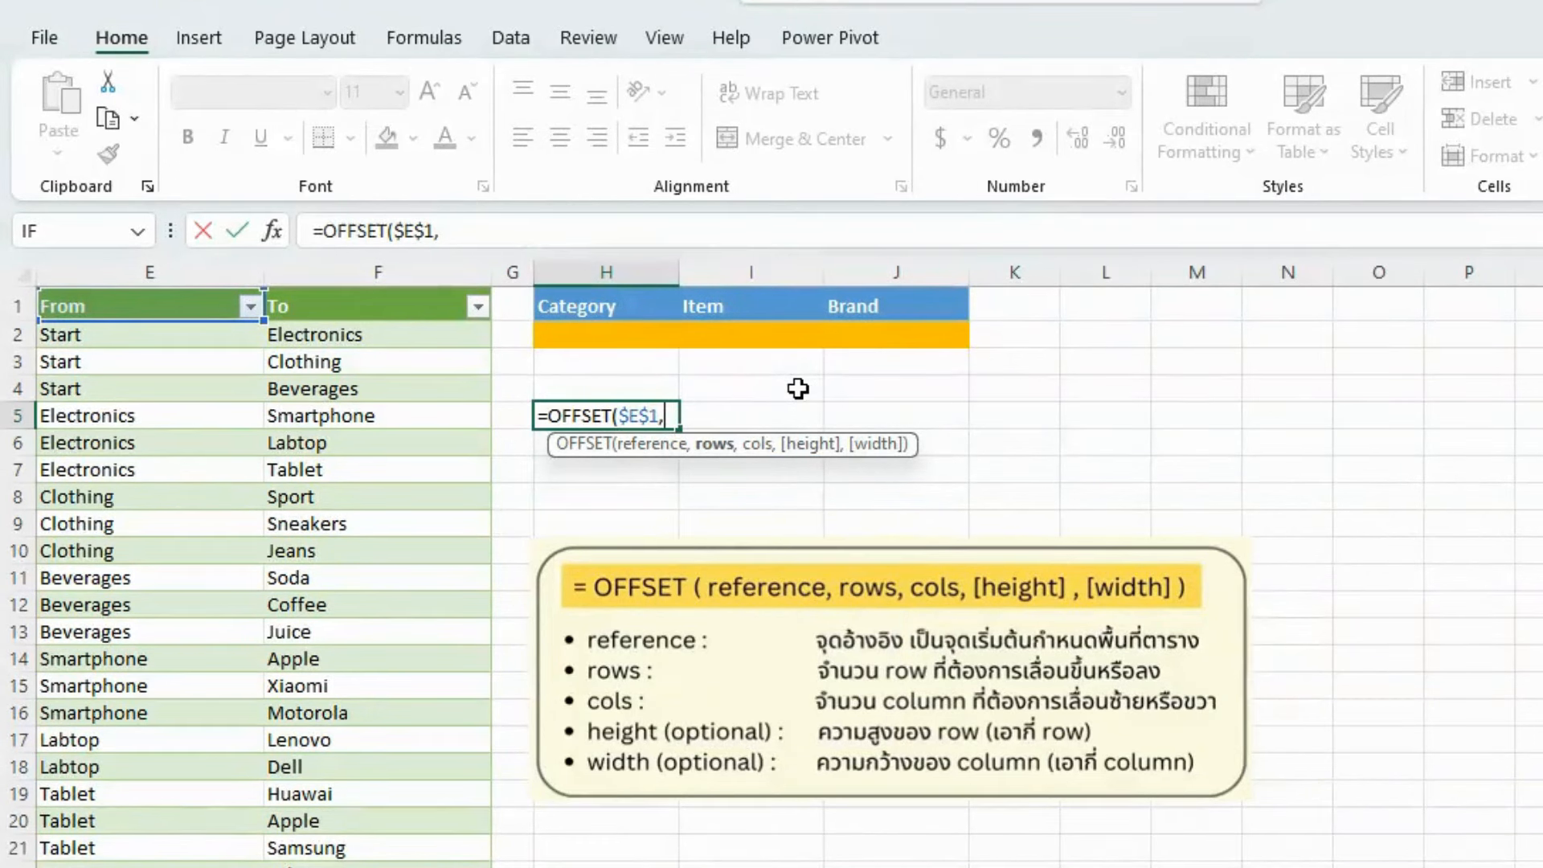
pyautogui.write('match')
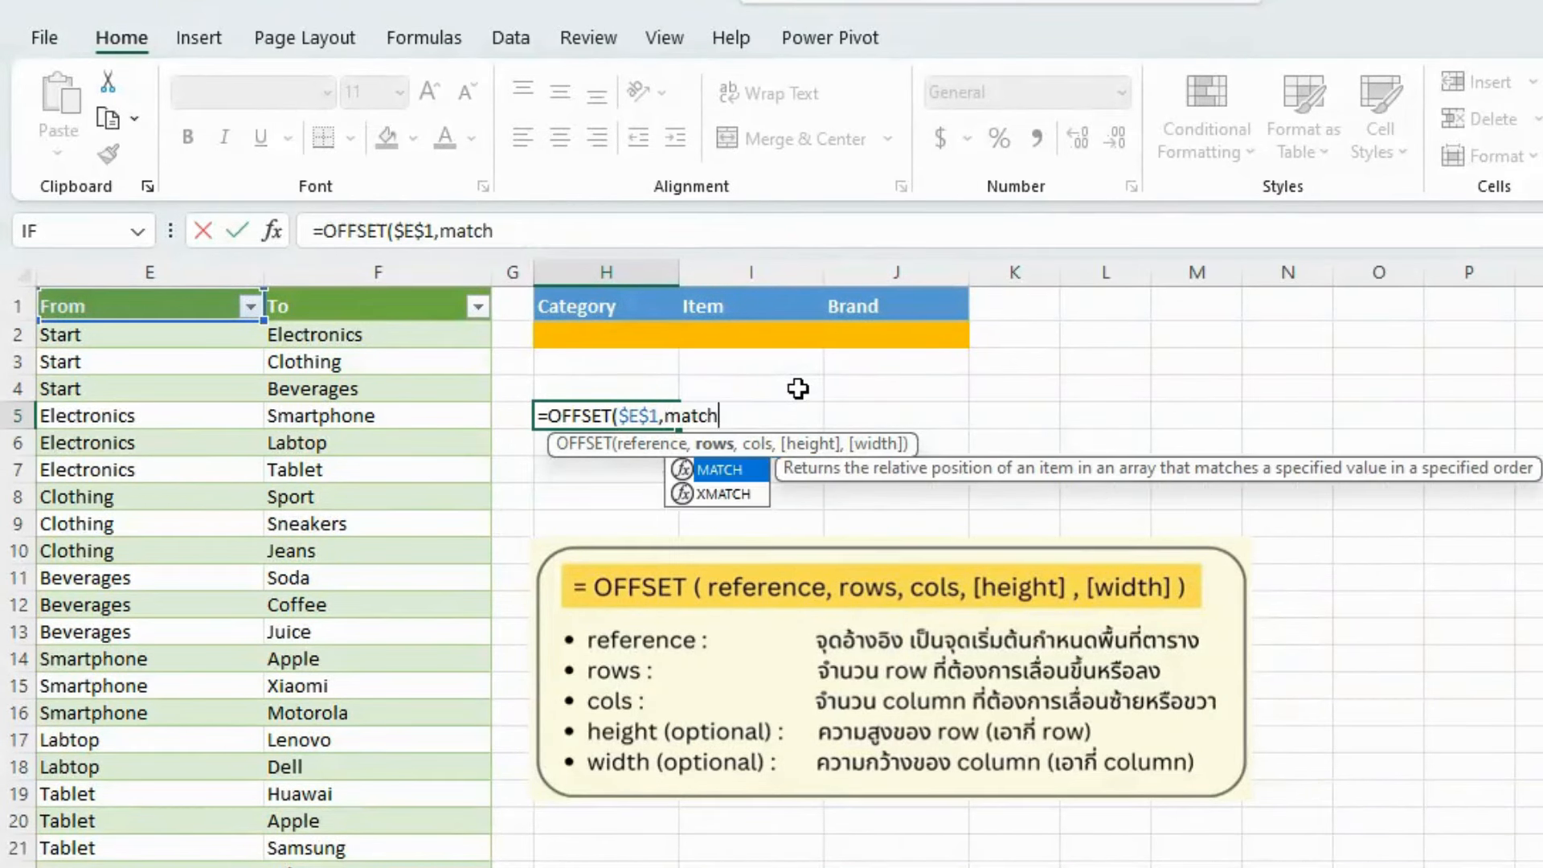
pyautogui.press('Tab')
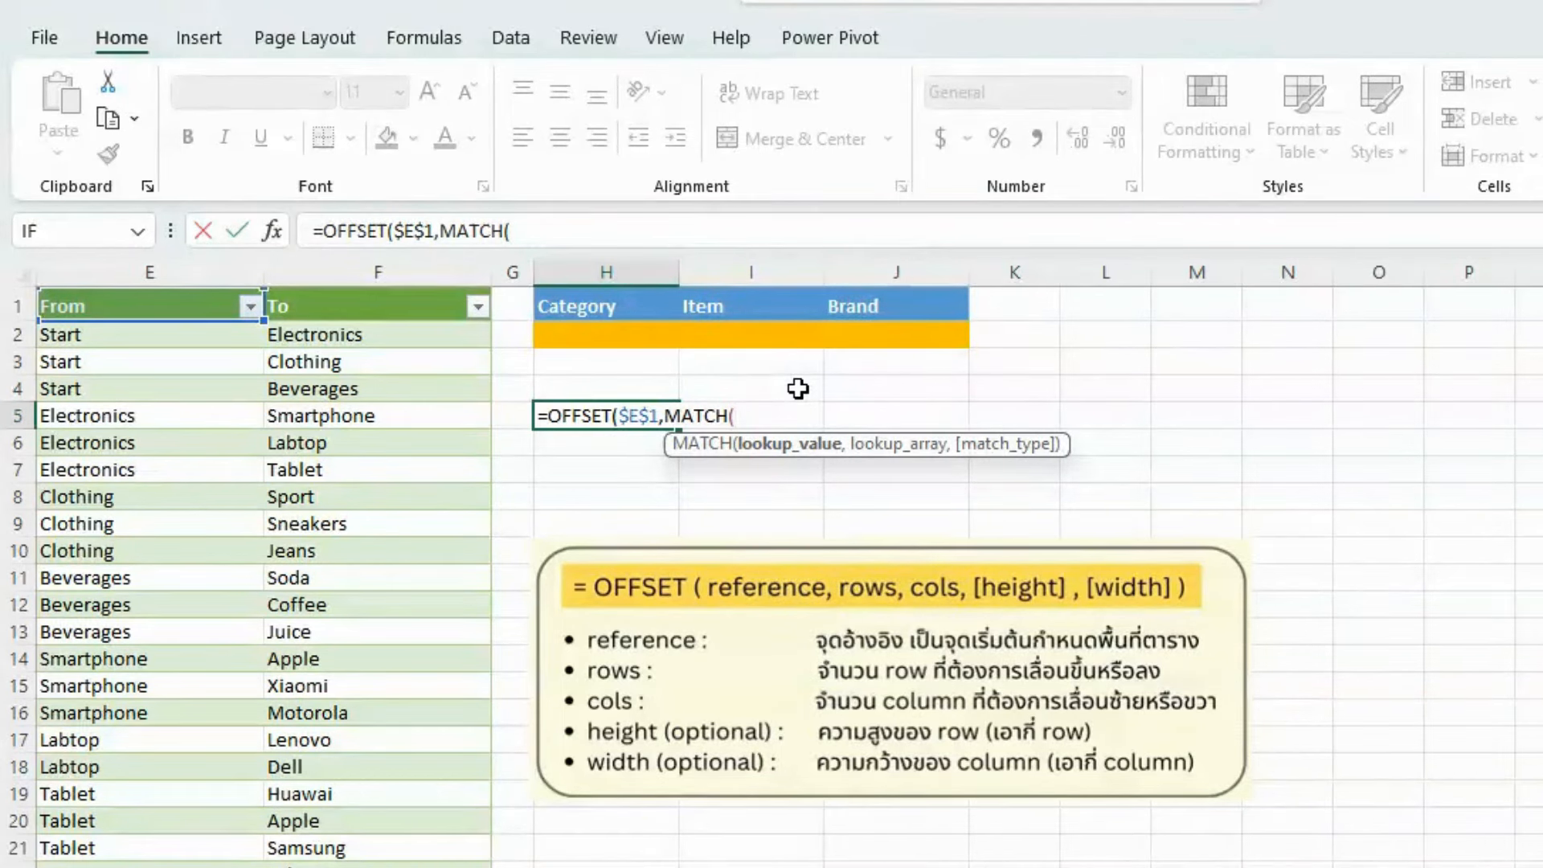
pyautogui.write('"Start",')
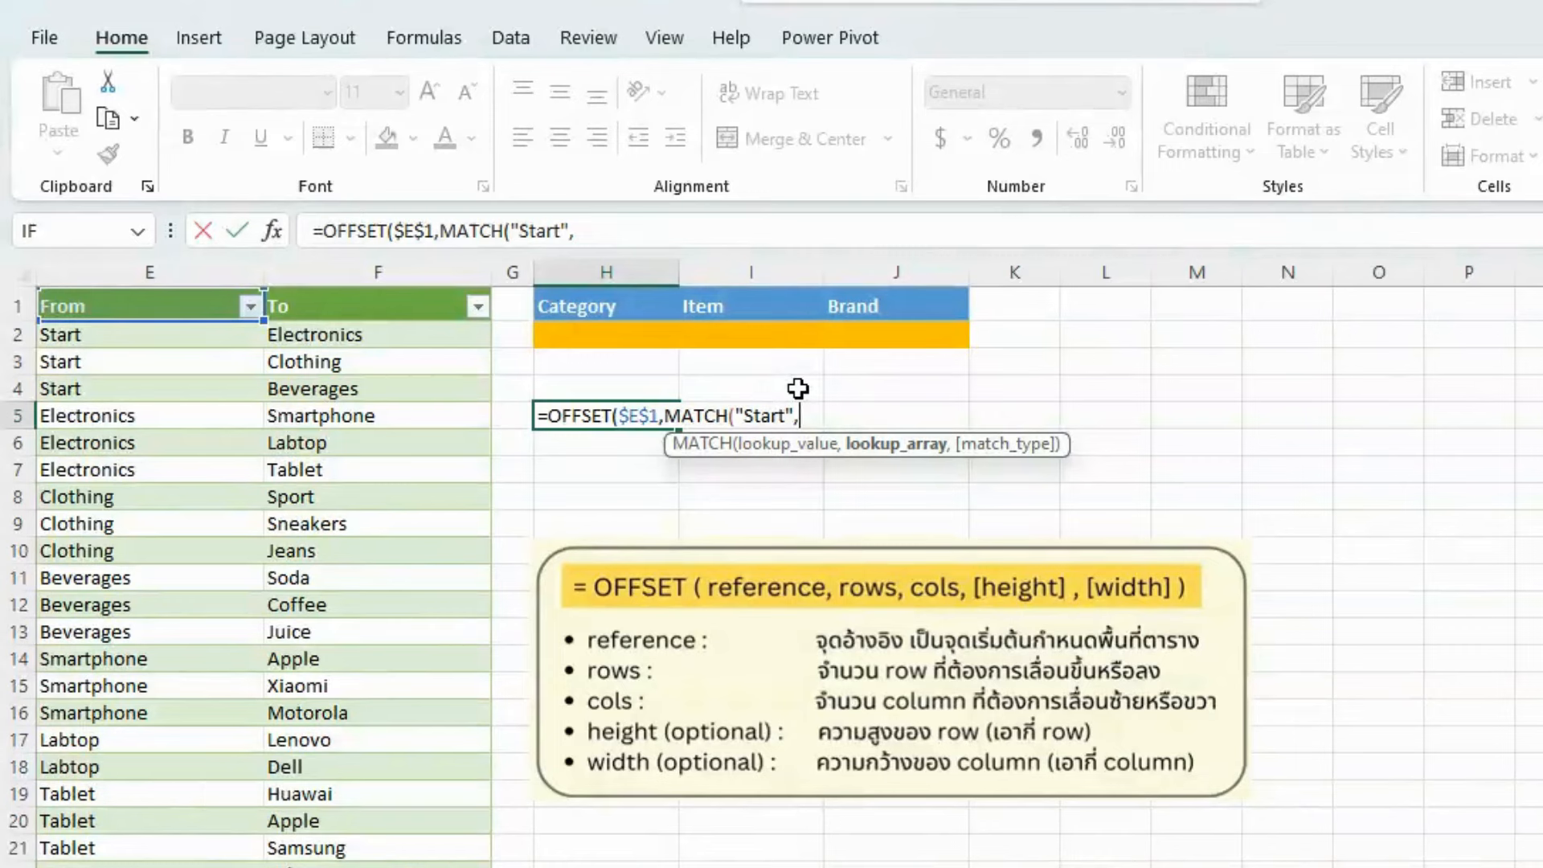
pyautogui.press('Left')
pyautogui.press('Left')
pyautogui.press('Left')
pyautogui.press('Right')
pyautogui.press('Right')
pyautogui.press('Right')
# - Complete the MATCH with the Append1[From] column as lookup array and match type 0
pyautogui.click(194, 332)
pyautogui.hotkey('ctrl', 'shift', 'Down')
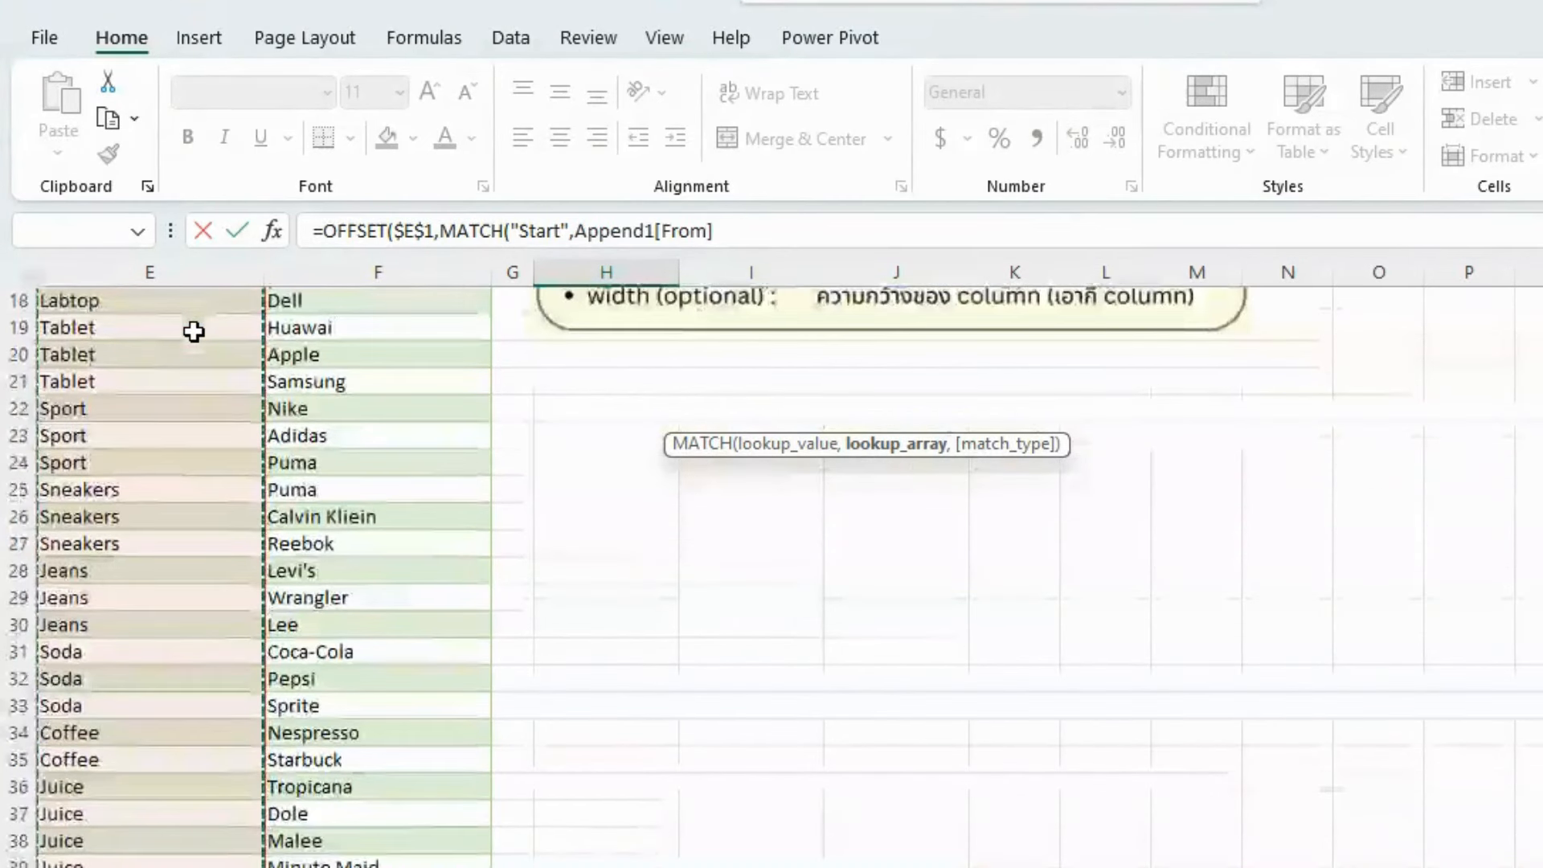
pyautogui.write(',')
pyautogui.scroll(6, 500, 383)
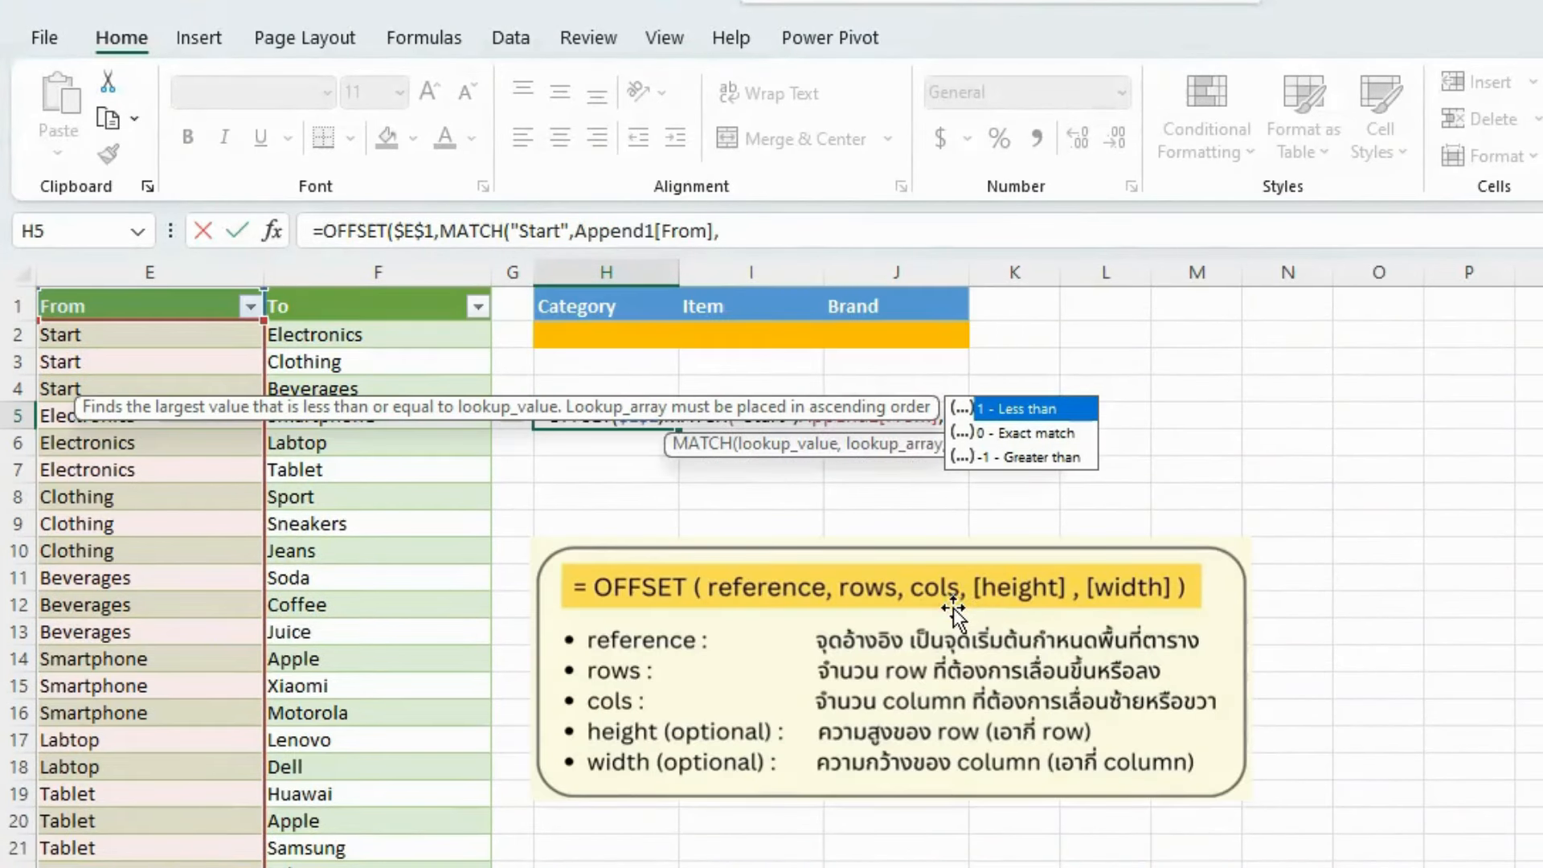
pyautogui.click(787, 235)
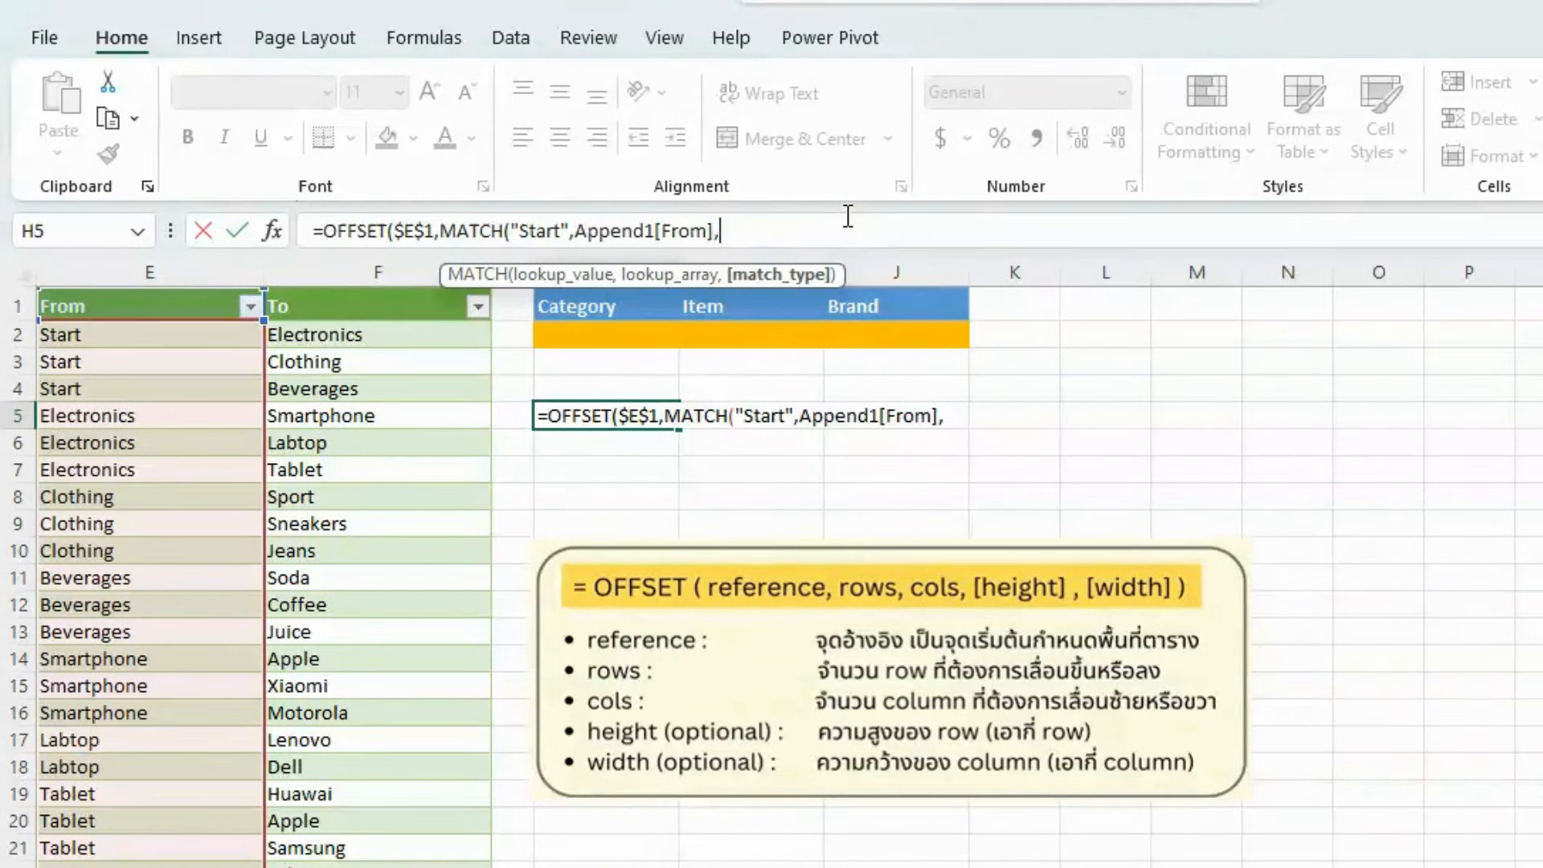
pyautogui.write('0')
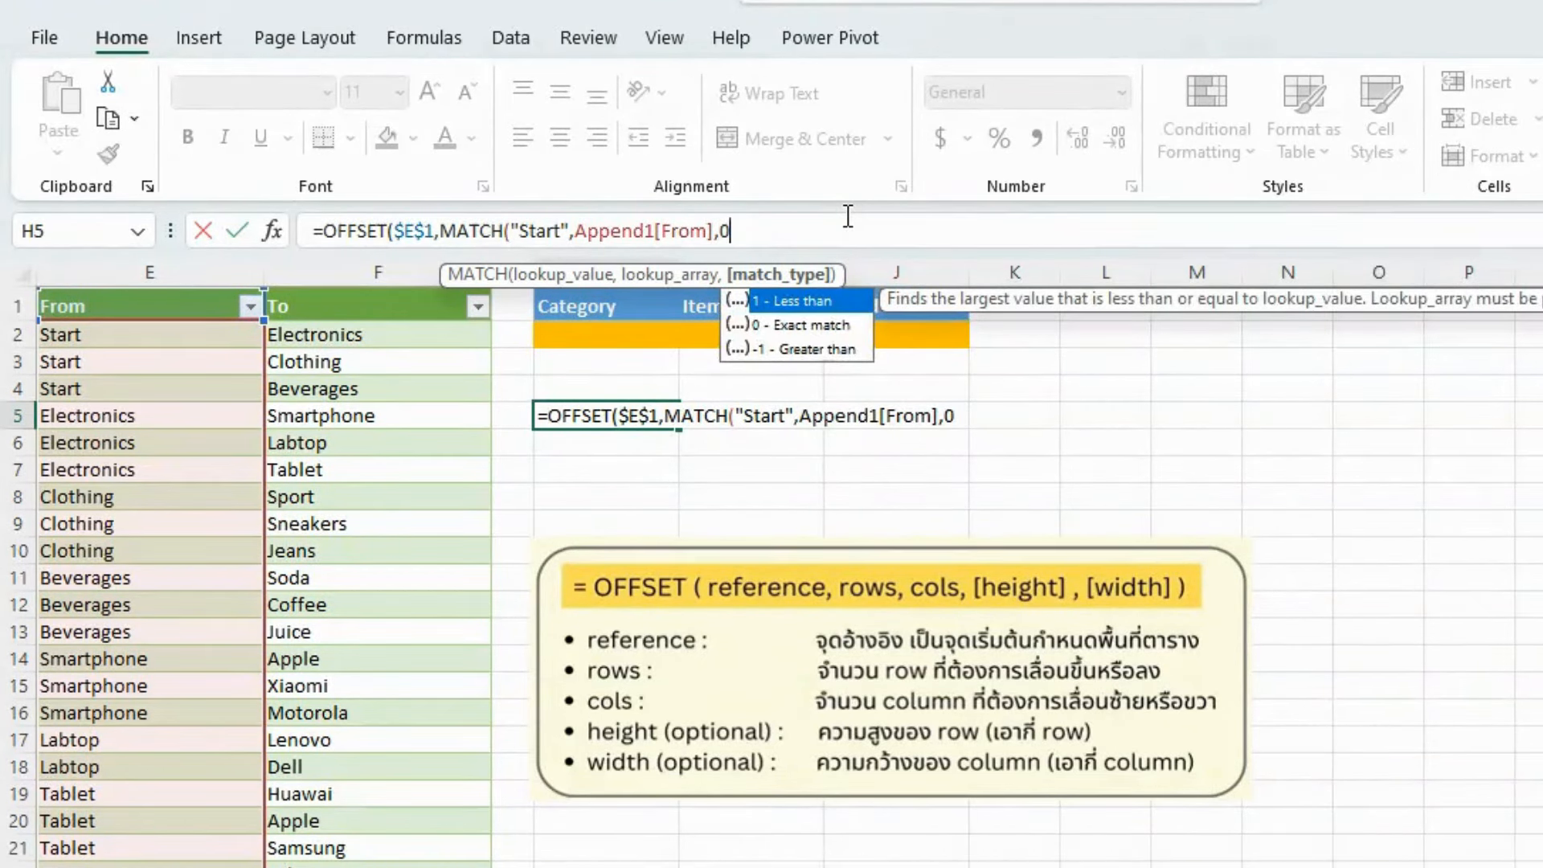
pyautogui.write(')')
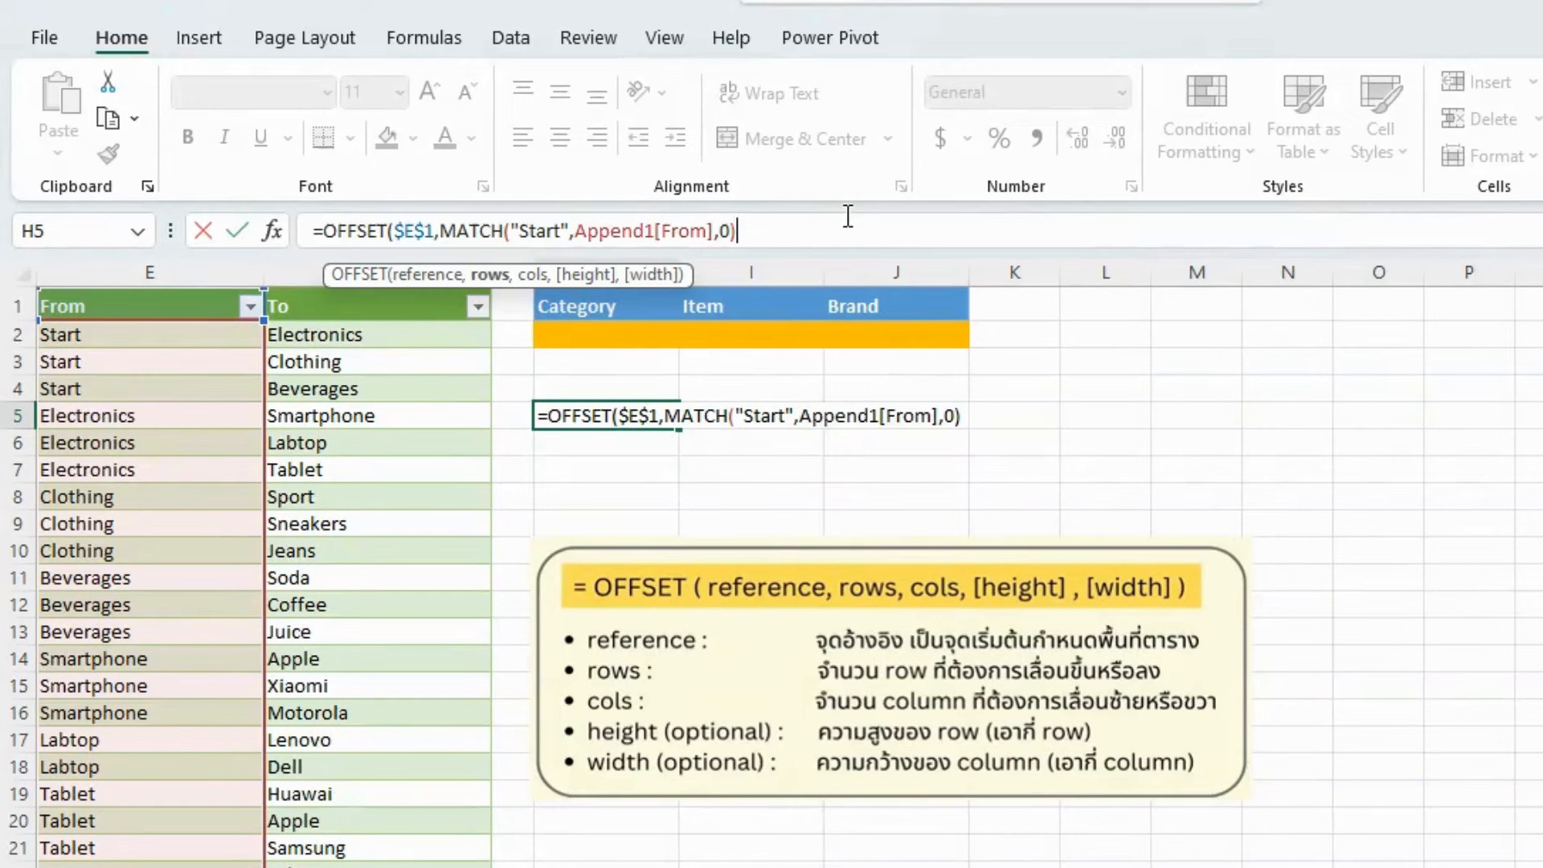
# - Set the OFFSET cols argument to 1 and nest a COUNTIF over the Append1[From] column as its height argument
pyautogui.write(',')
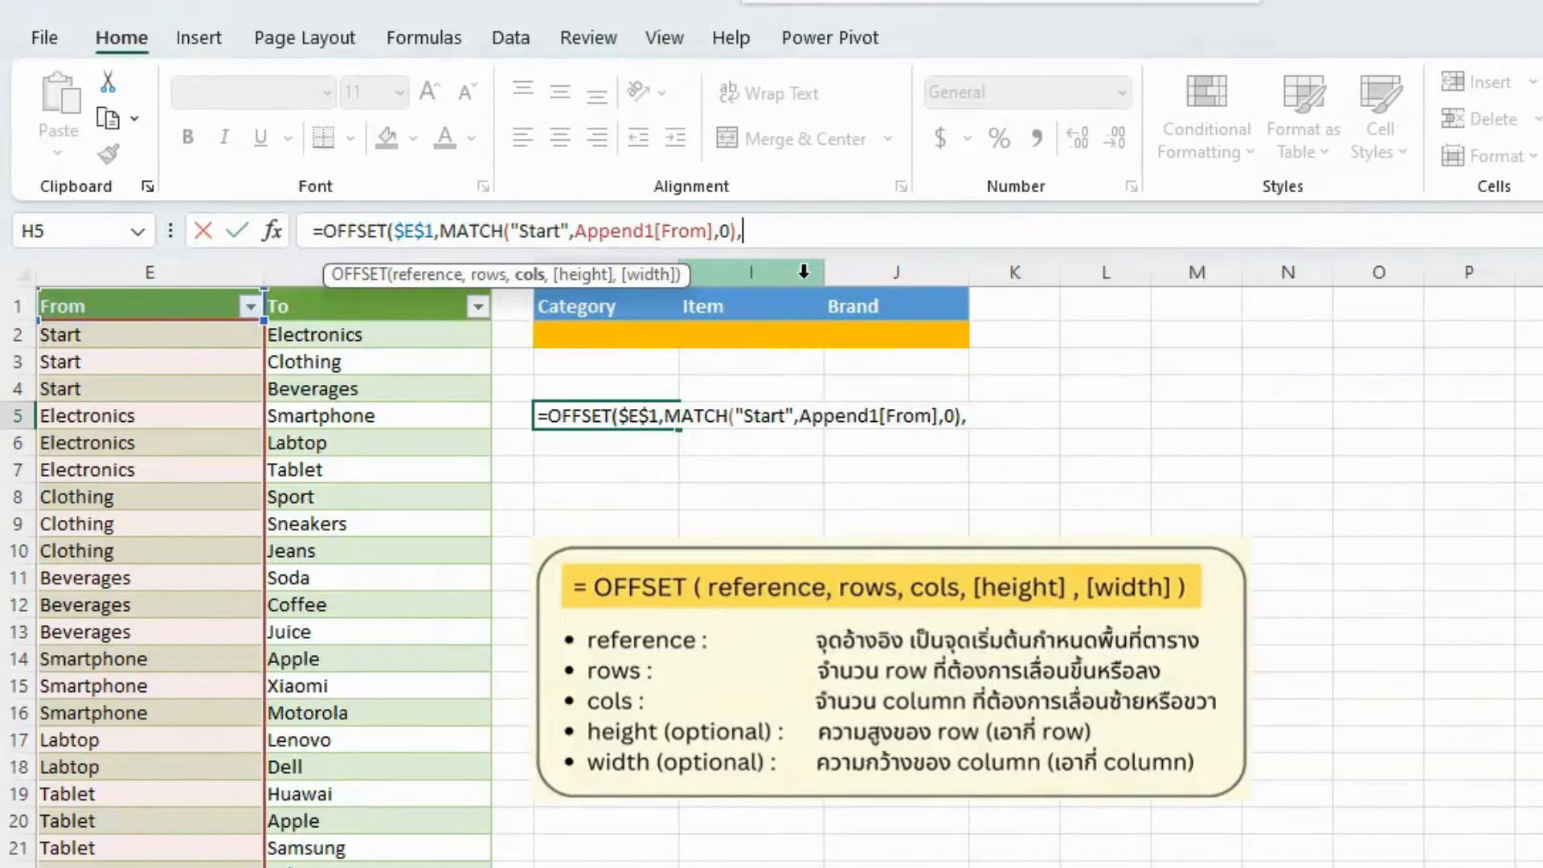
pyautogui.write('1,')
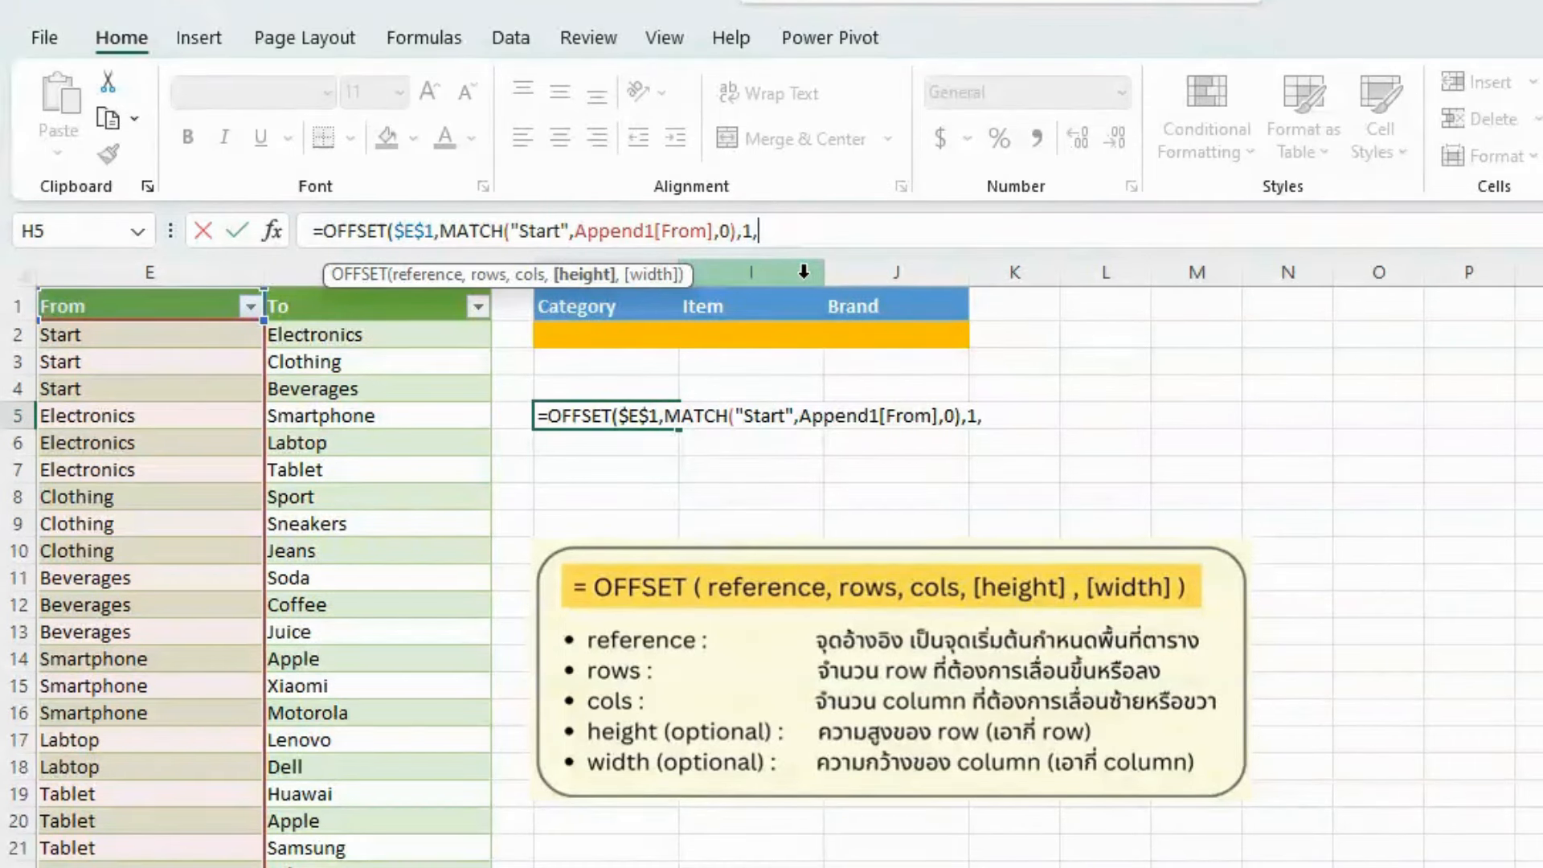
pyautogui.write('count')
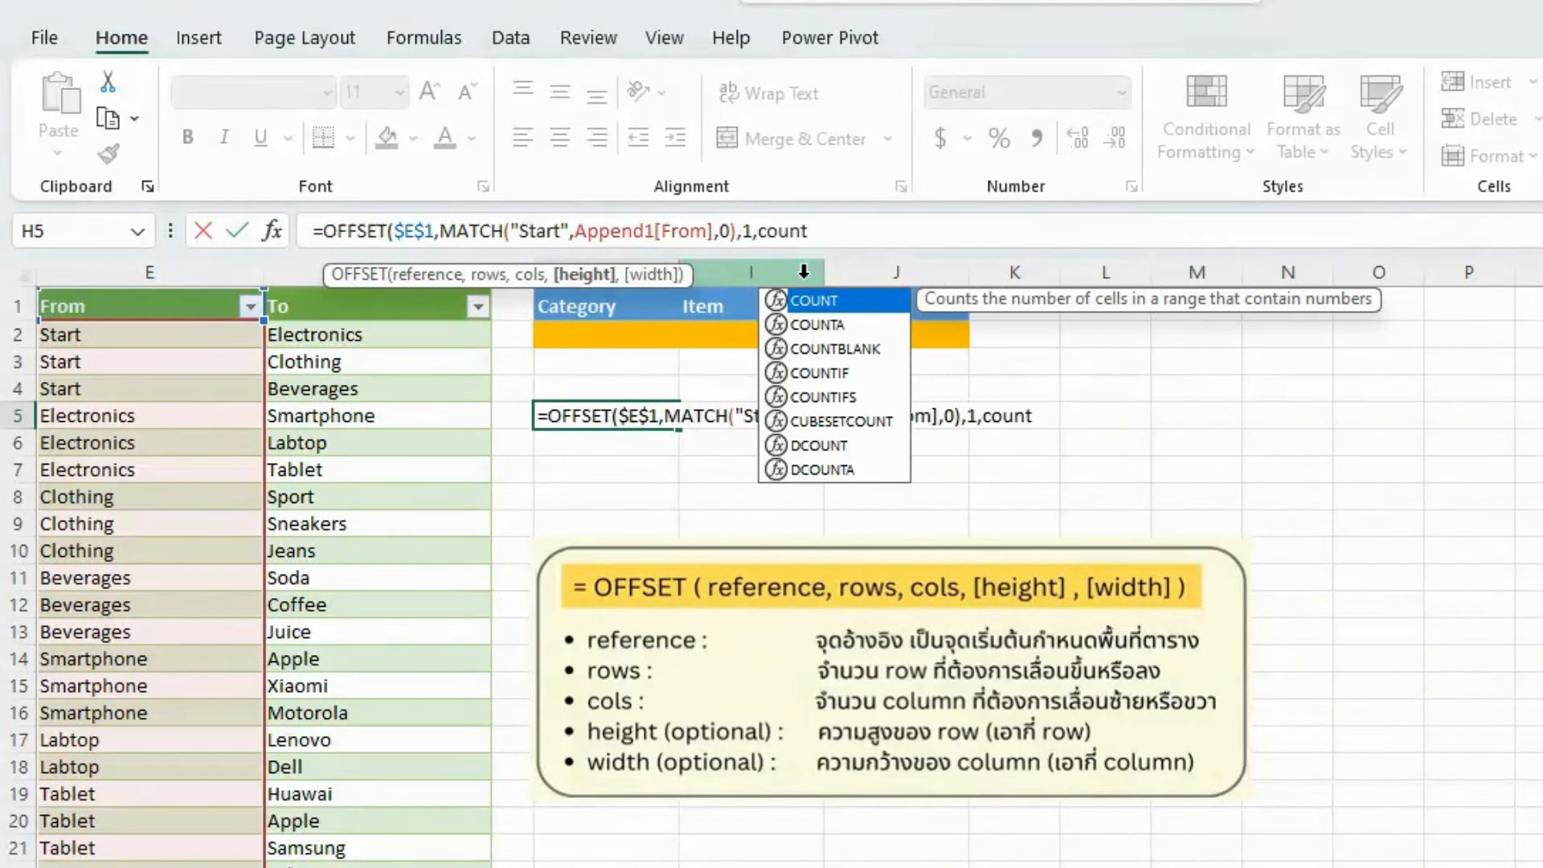
pyautogui.write('if(')
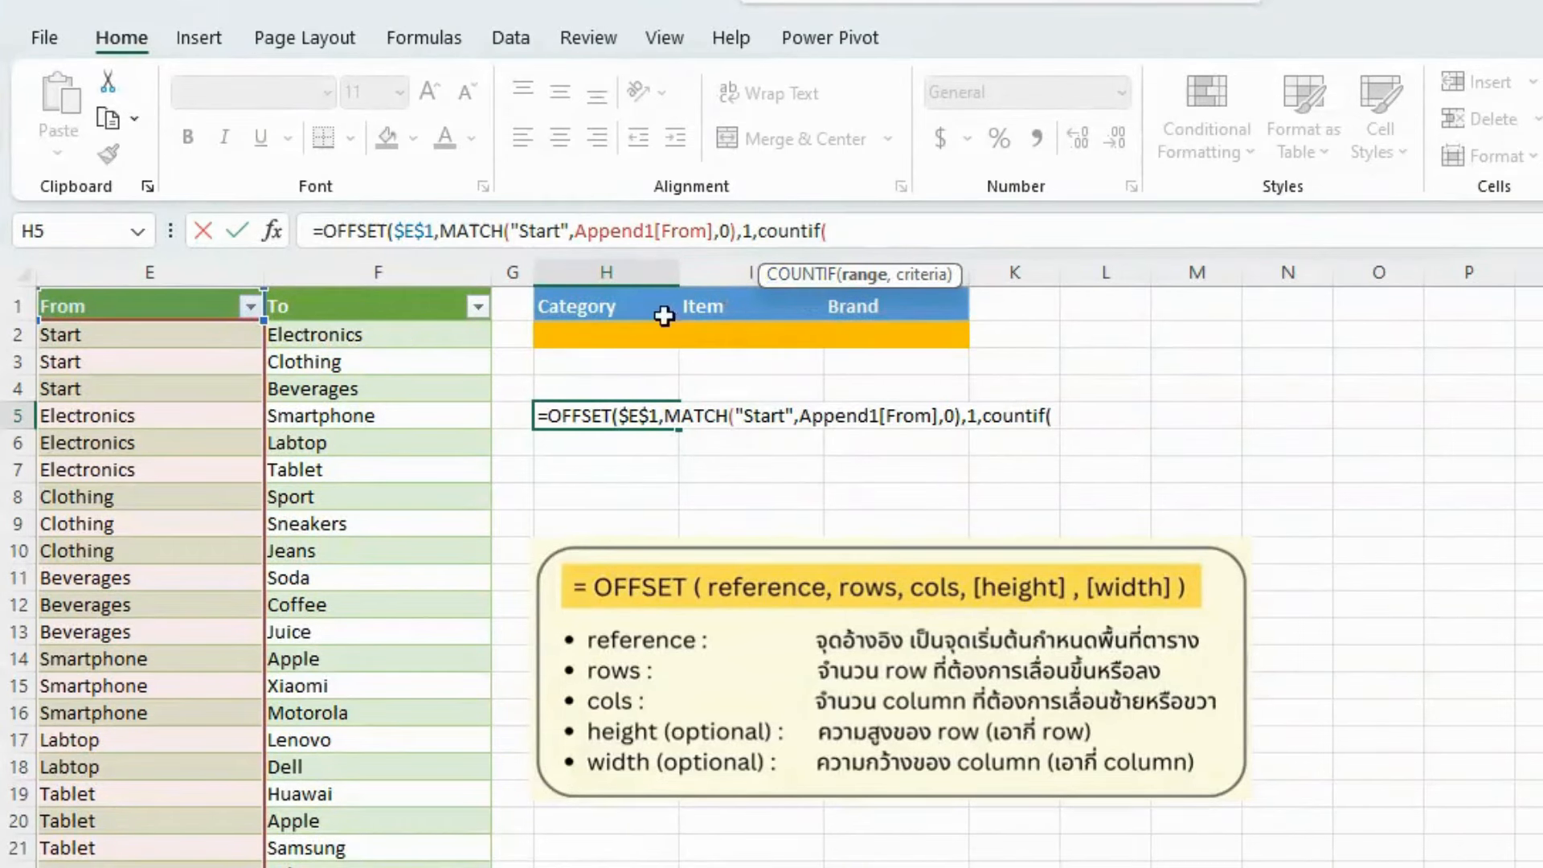
pyautogui.click(201, 336)
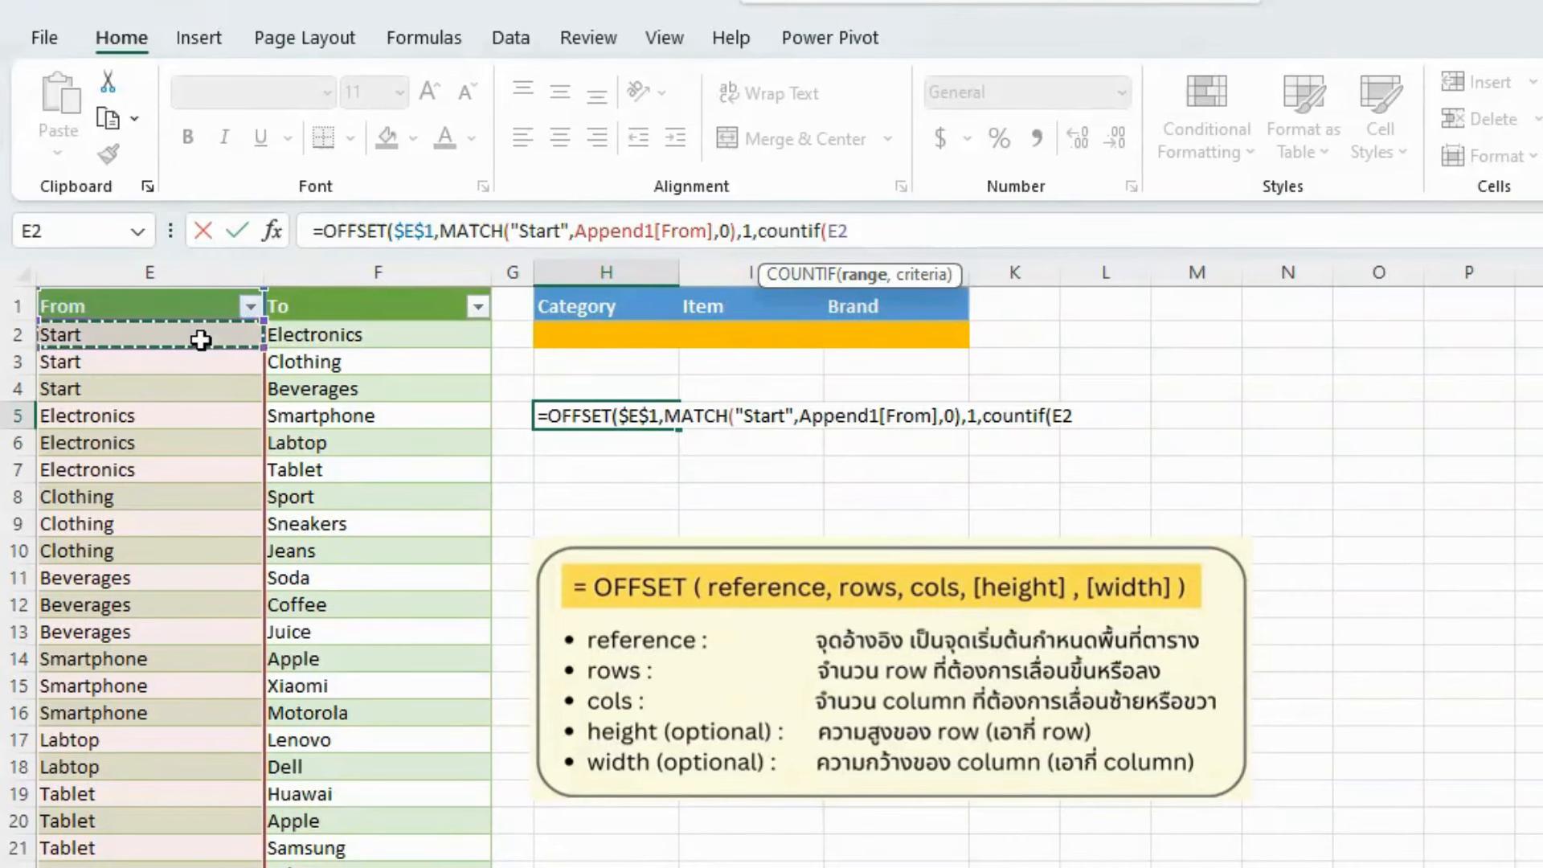
pyautogui.hotkey('ctrl', 'shift', 'Down')
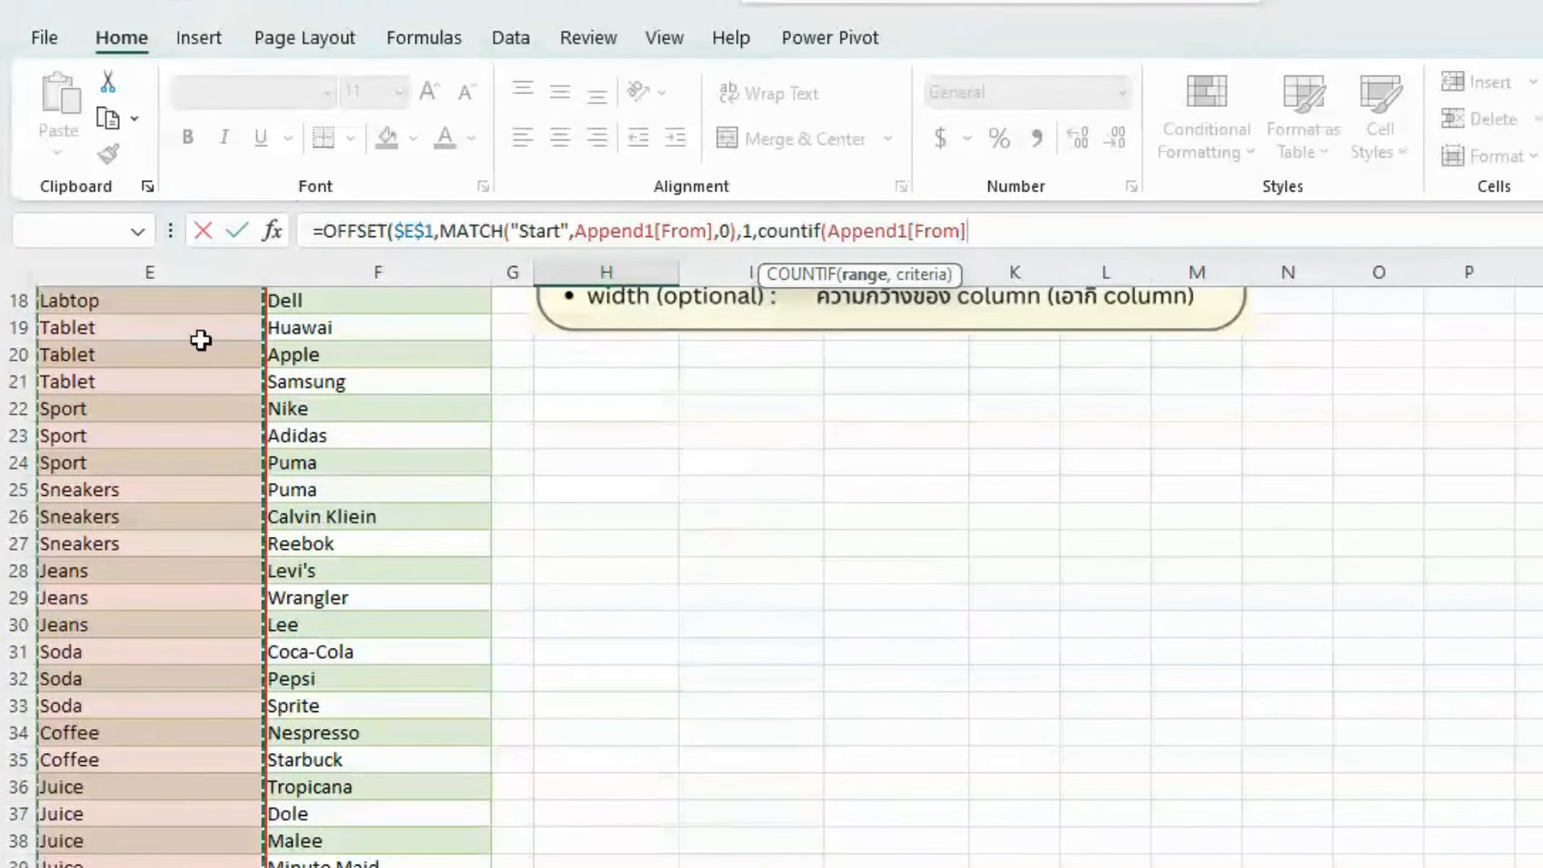
pyautogui.write(',')
pyautogui.scroll(6, 177, 378)
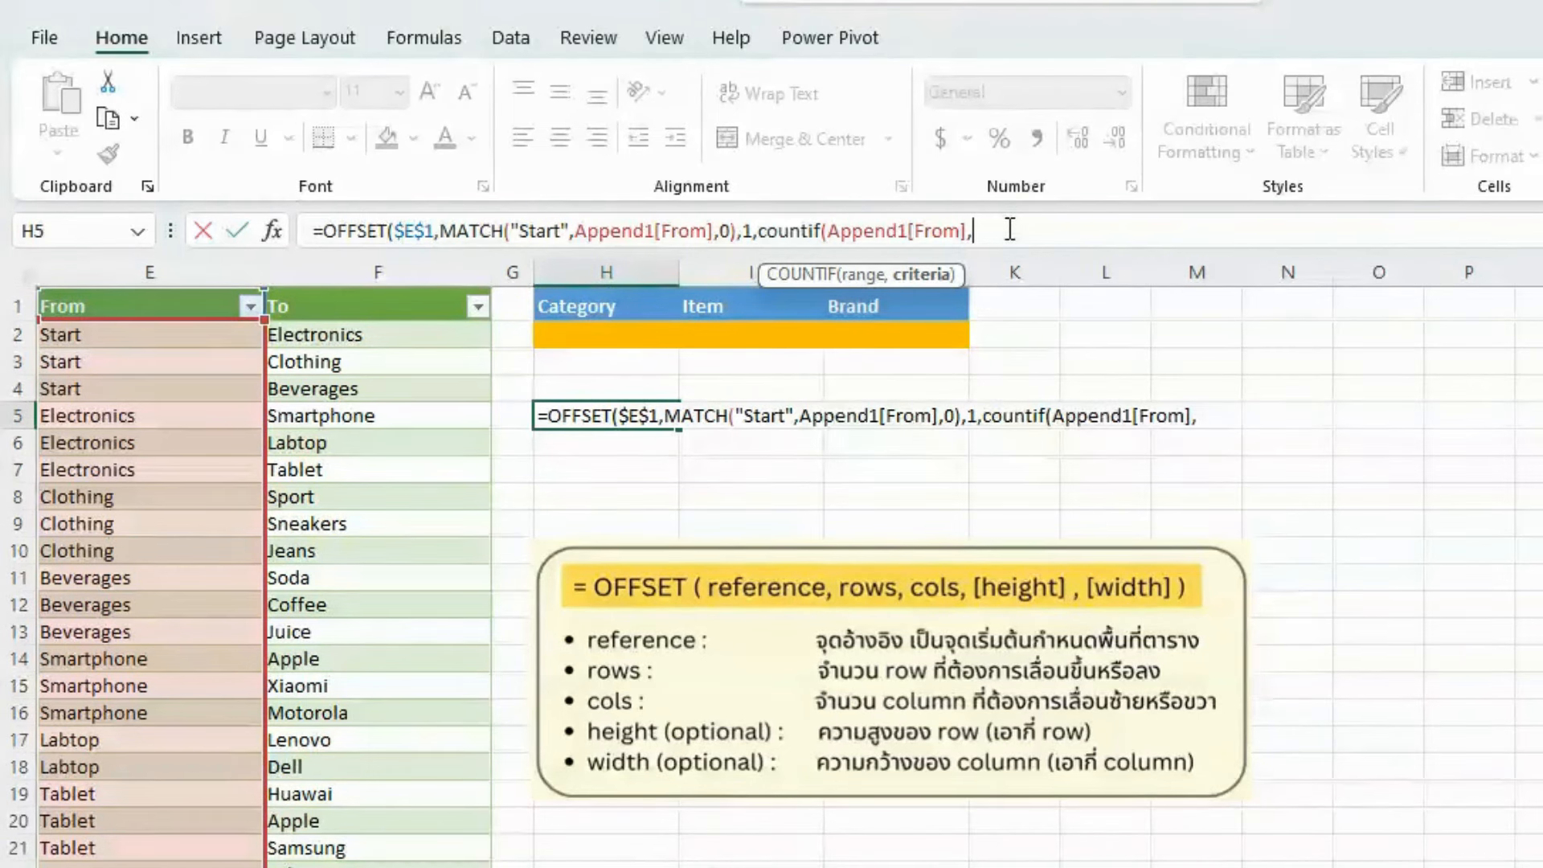
# - Complete the COUNTIF with "Start" as its criteria, set the OFFSET width to 1 and enter the formula in H5
pyautogui.write('"Start')
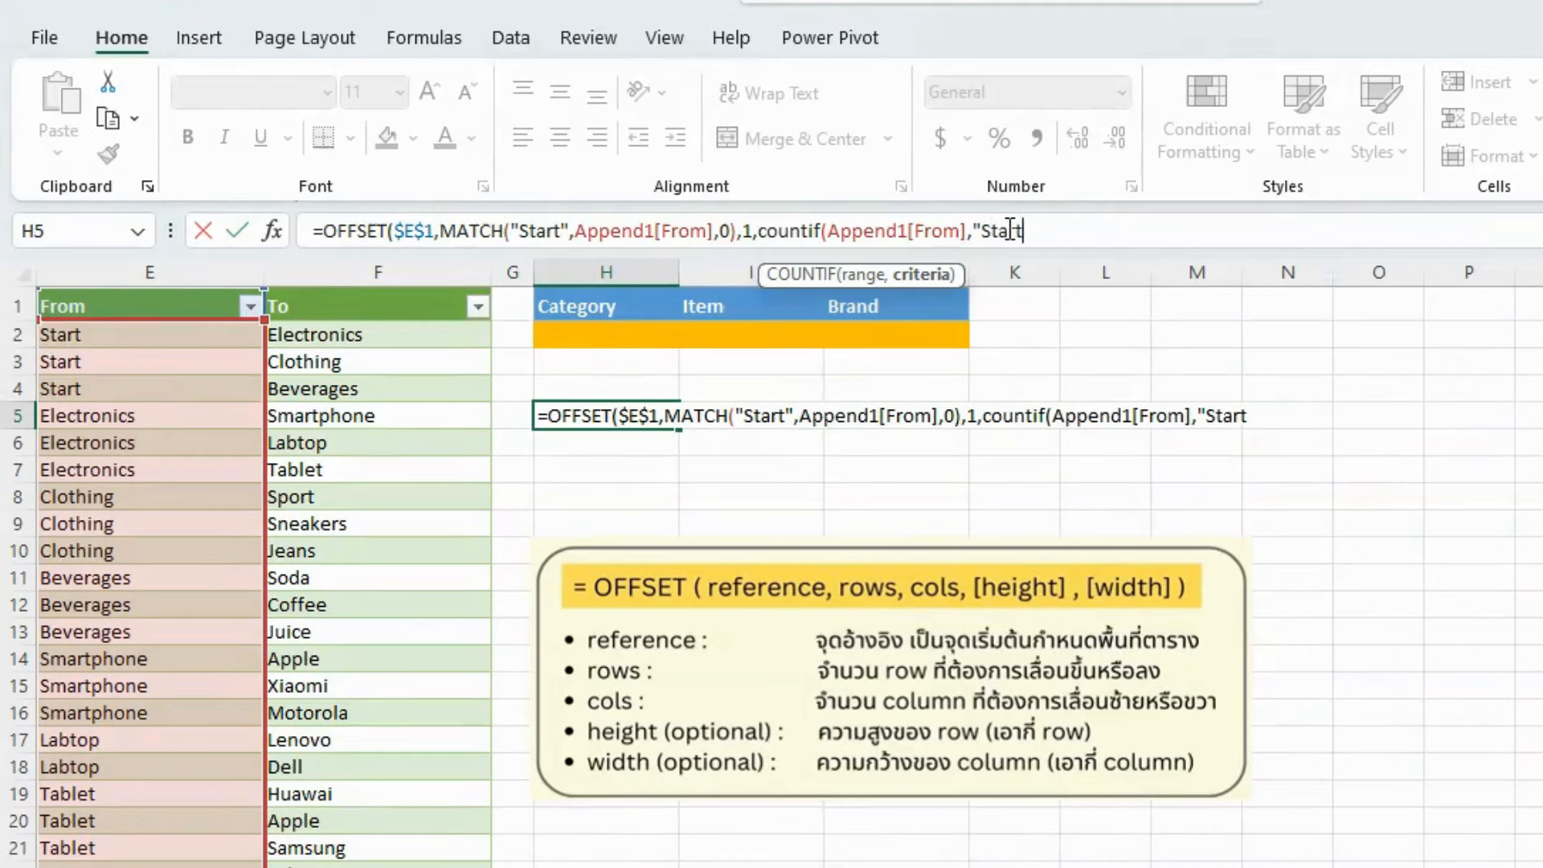
pyautogui.write('")')
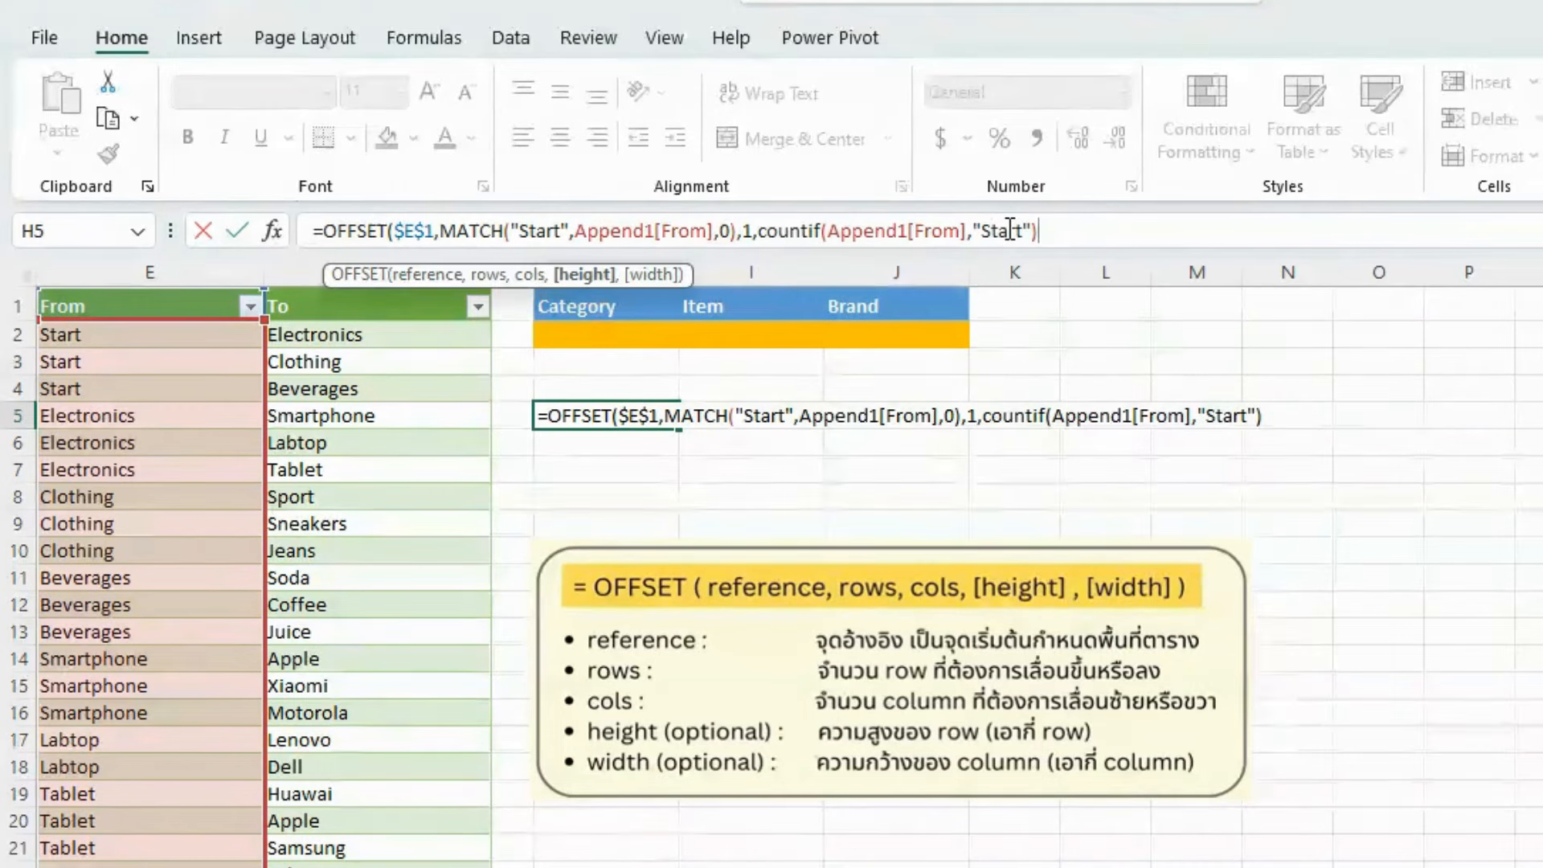
pyautogui.write(',')
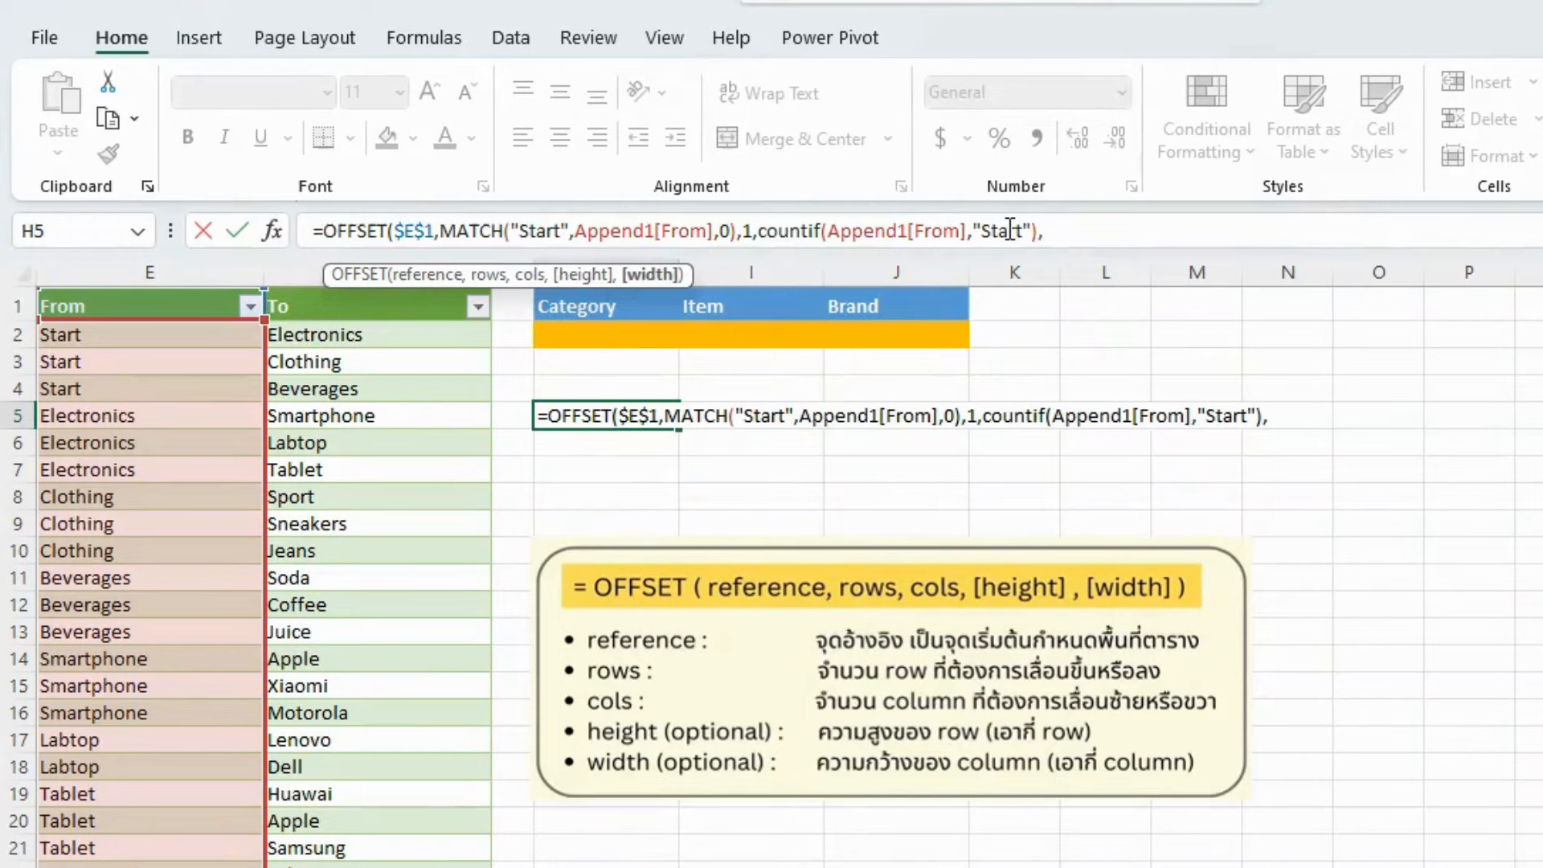
pyautogui.write('1)')
pyautogui.press('Return')
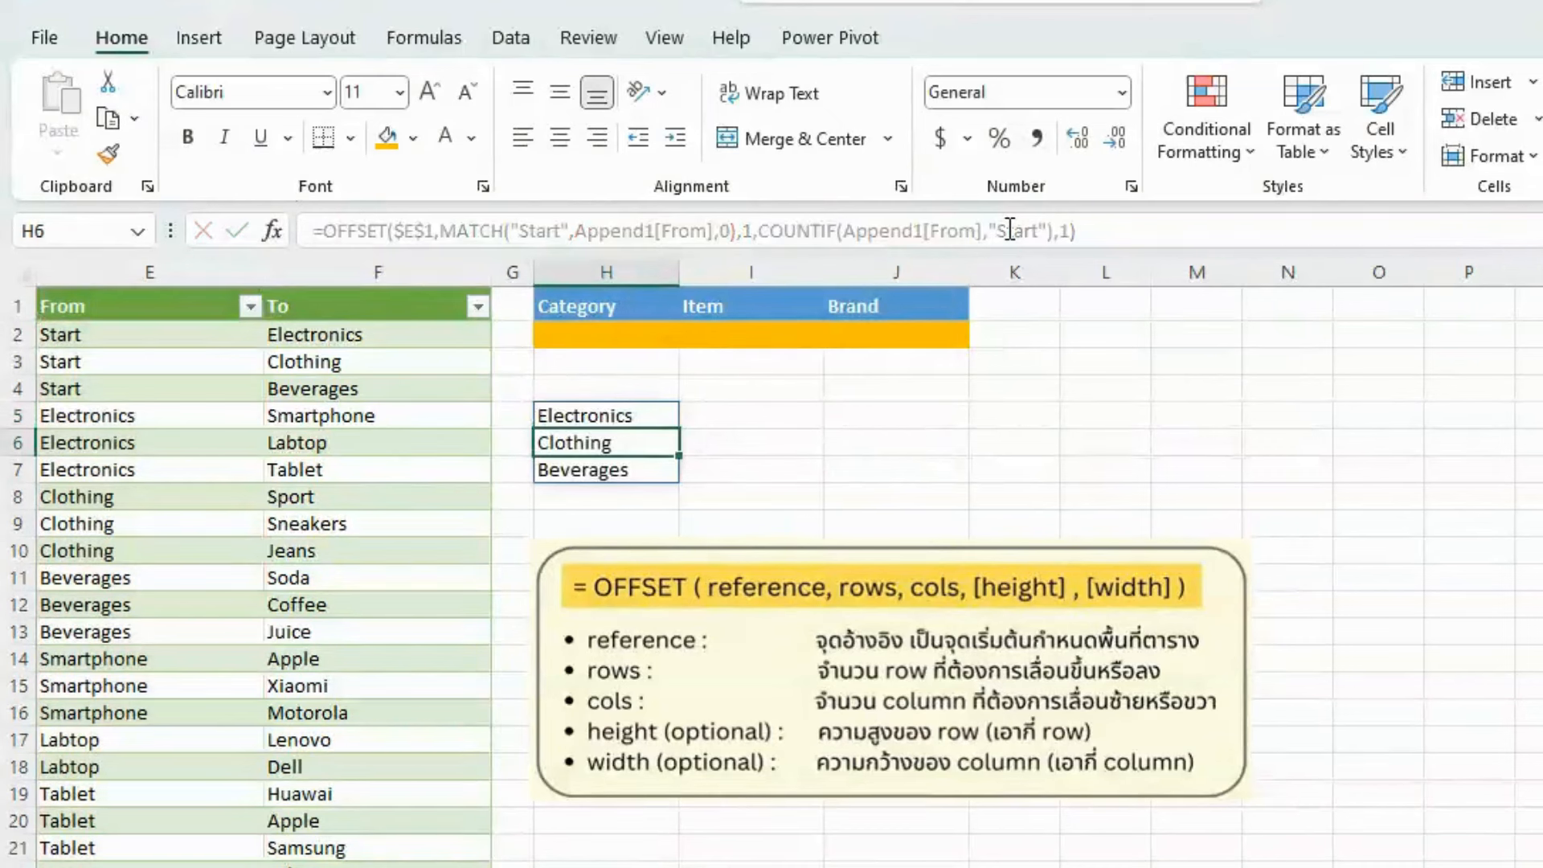
pyautogui.click(917, 394)
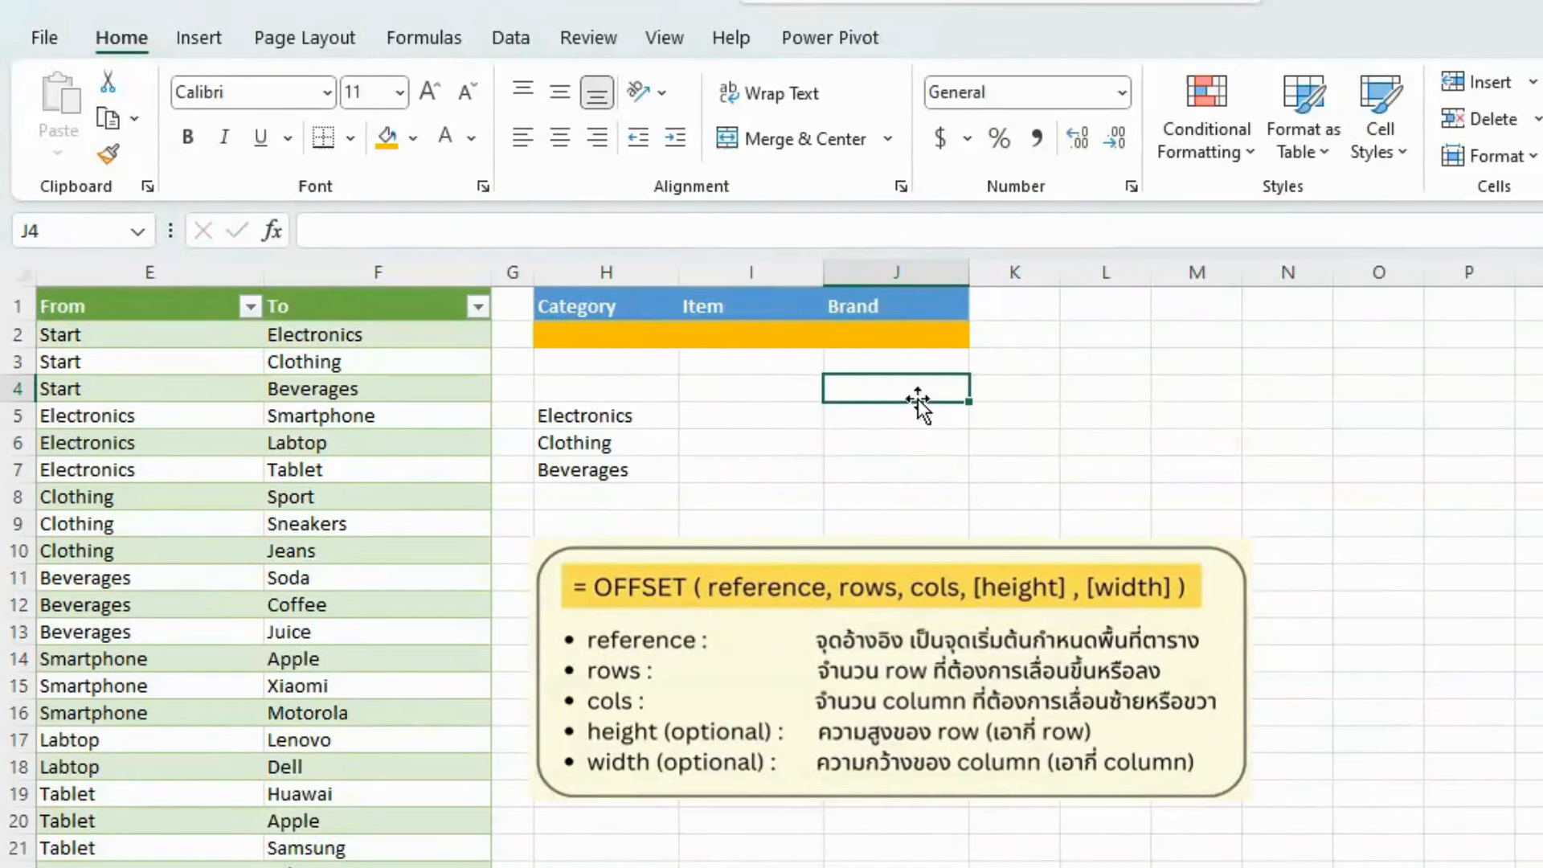
pyautogui.moveTo(659, 426); pyautogui.dragTo(643, 476)
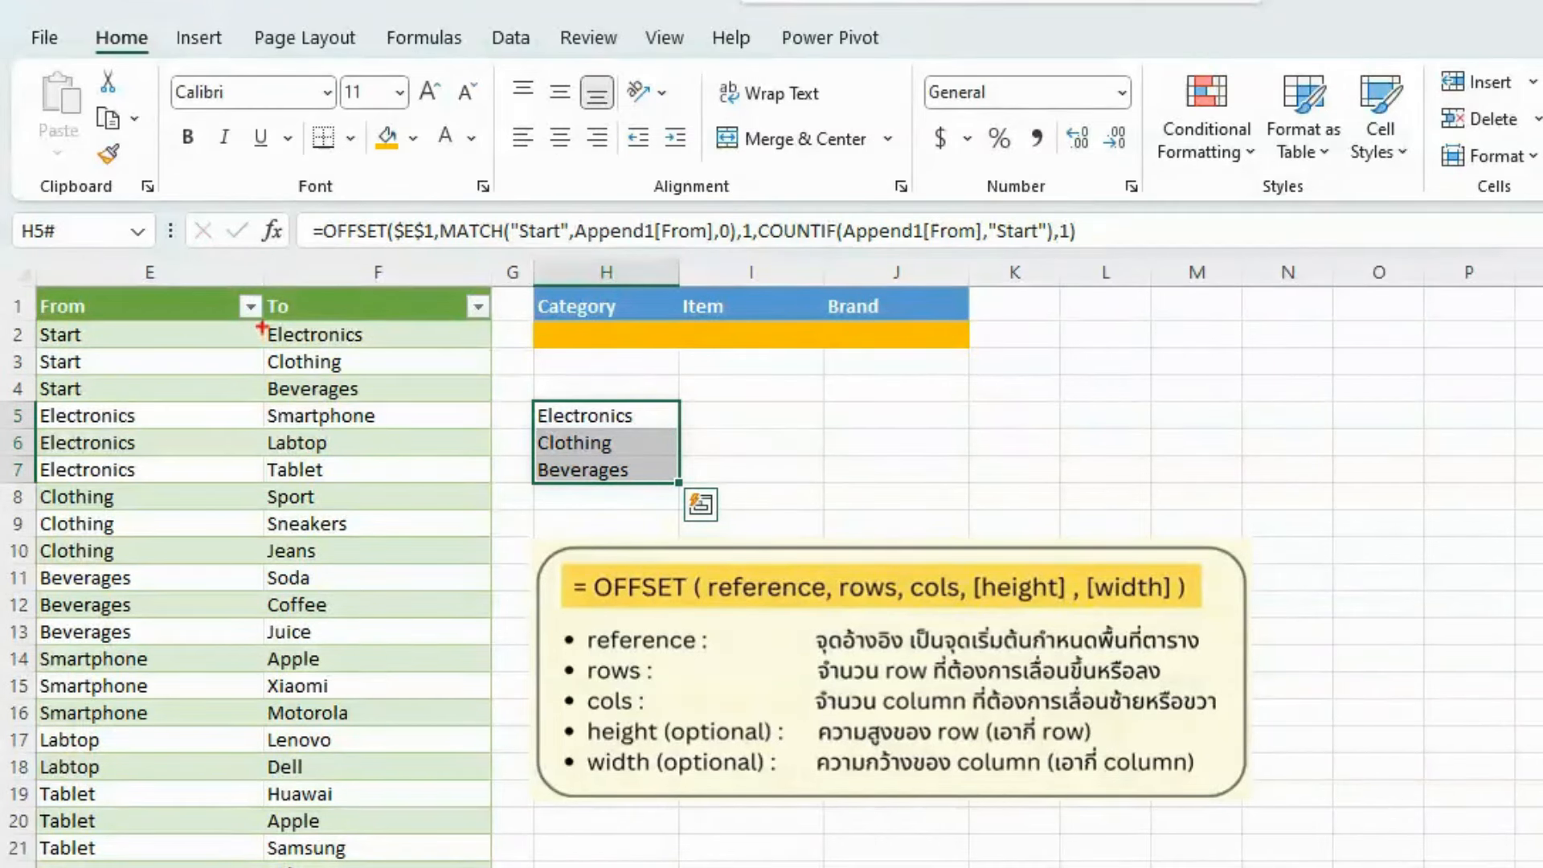
pyautogui.moveTo(262, 325)
pyautogui.mouseDown()
pyautogui.moveTo(299, 391)
pyautogui.moveTo(419, 403)
pyautogui.mouseUp()
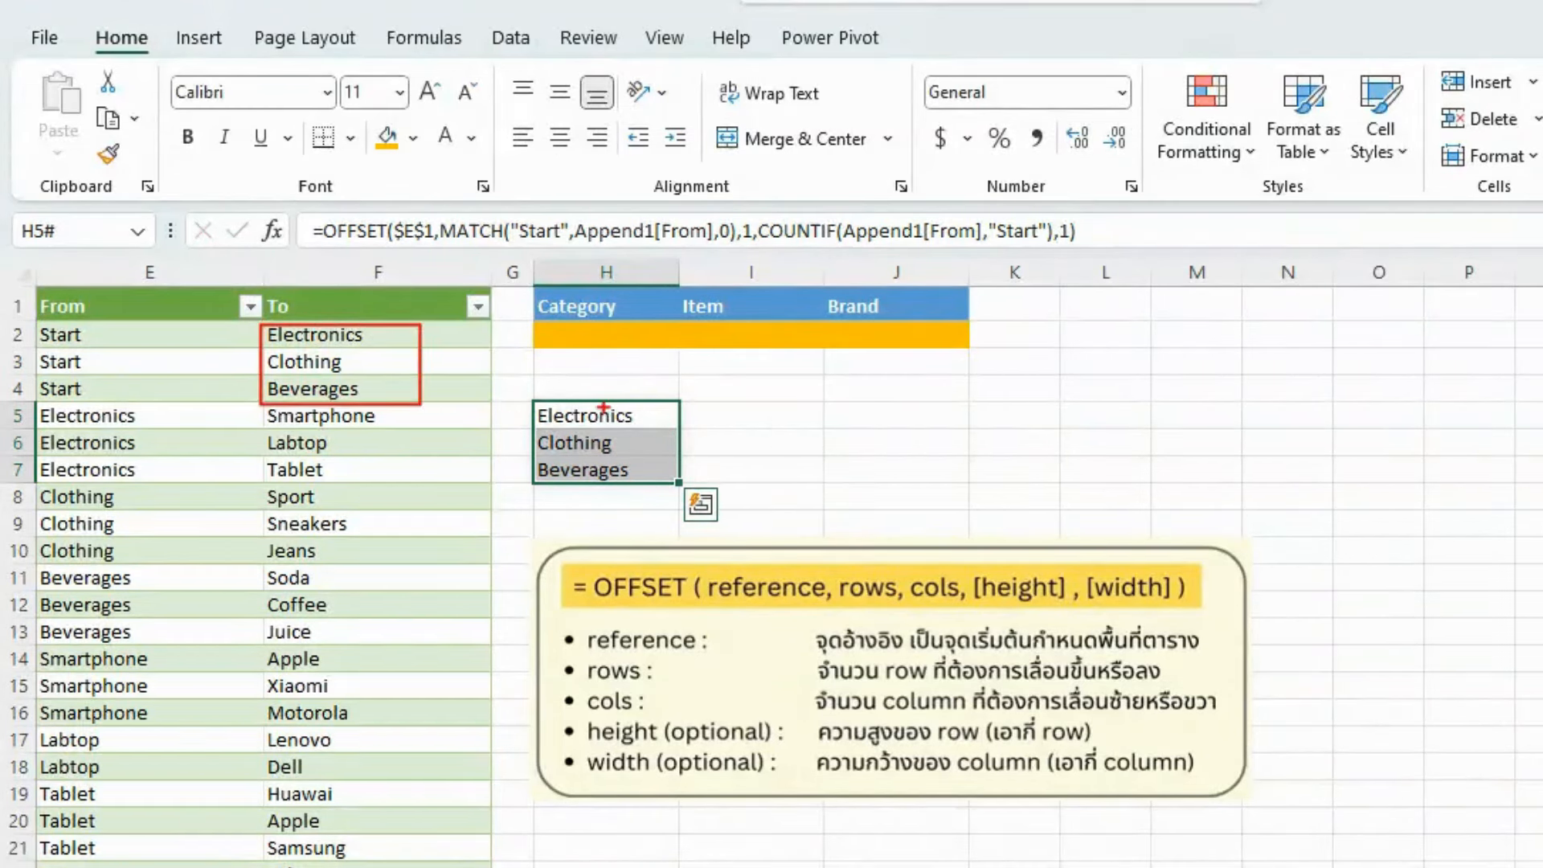
pyautogui.moveTo(528, 395)
pyautogui.mouseDown()
pyautogui.moveTo(537, 418)
pyautogui.moveTo(670, 492)
pyautogui.mouseUp()
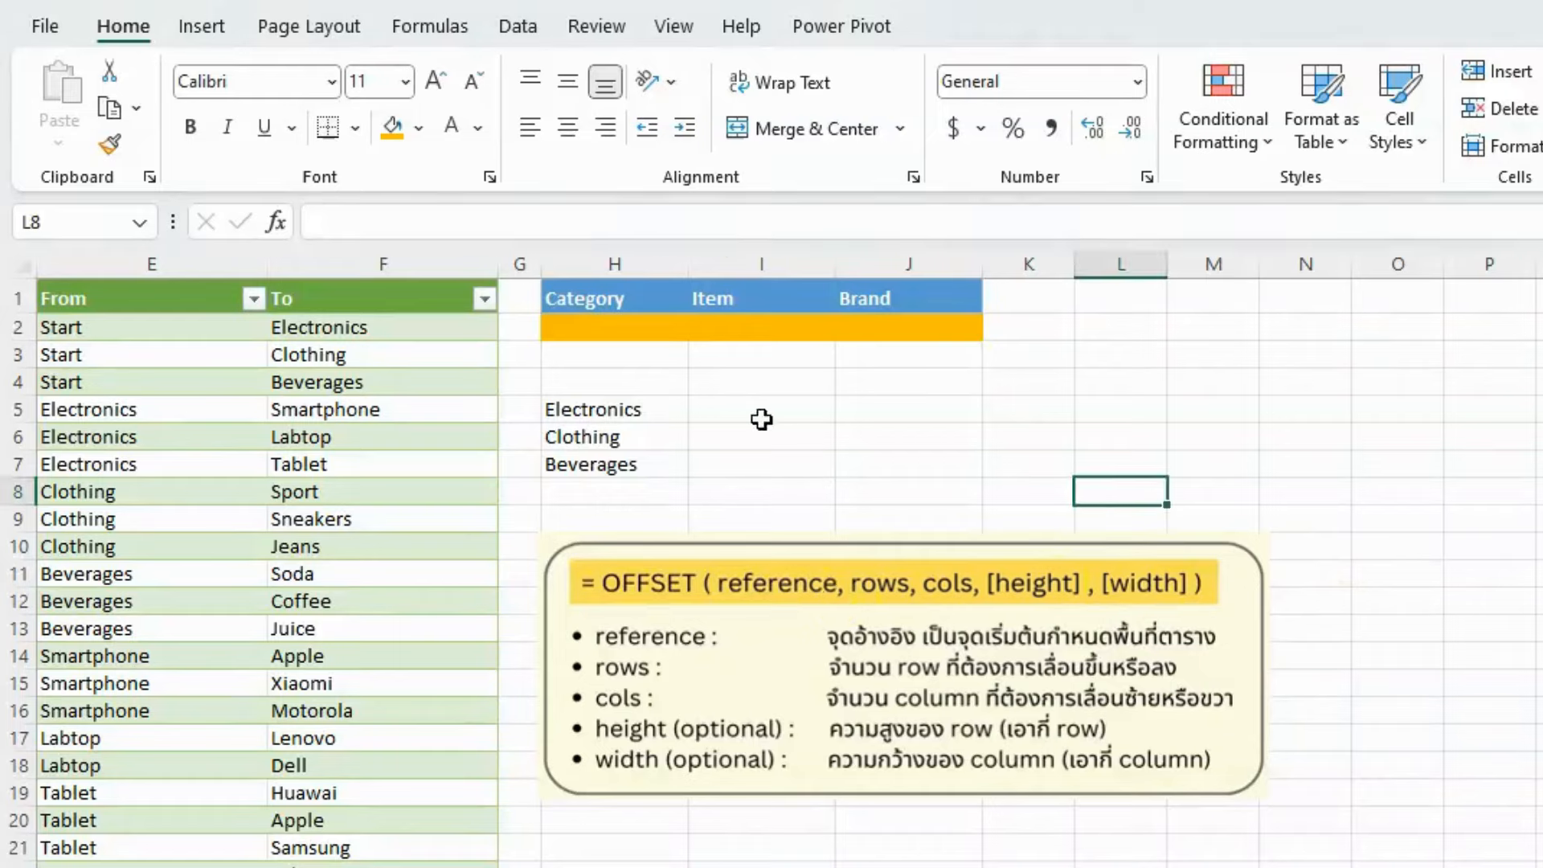
# - Copy Electronics from F2 in the To column into the Category cell H2 as a value only
pyautogui.click(634, 327)
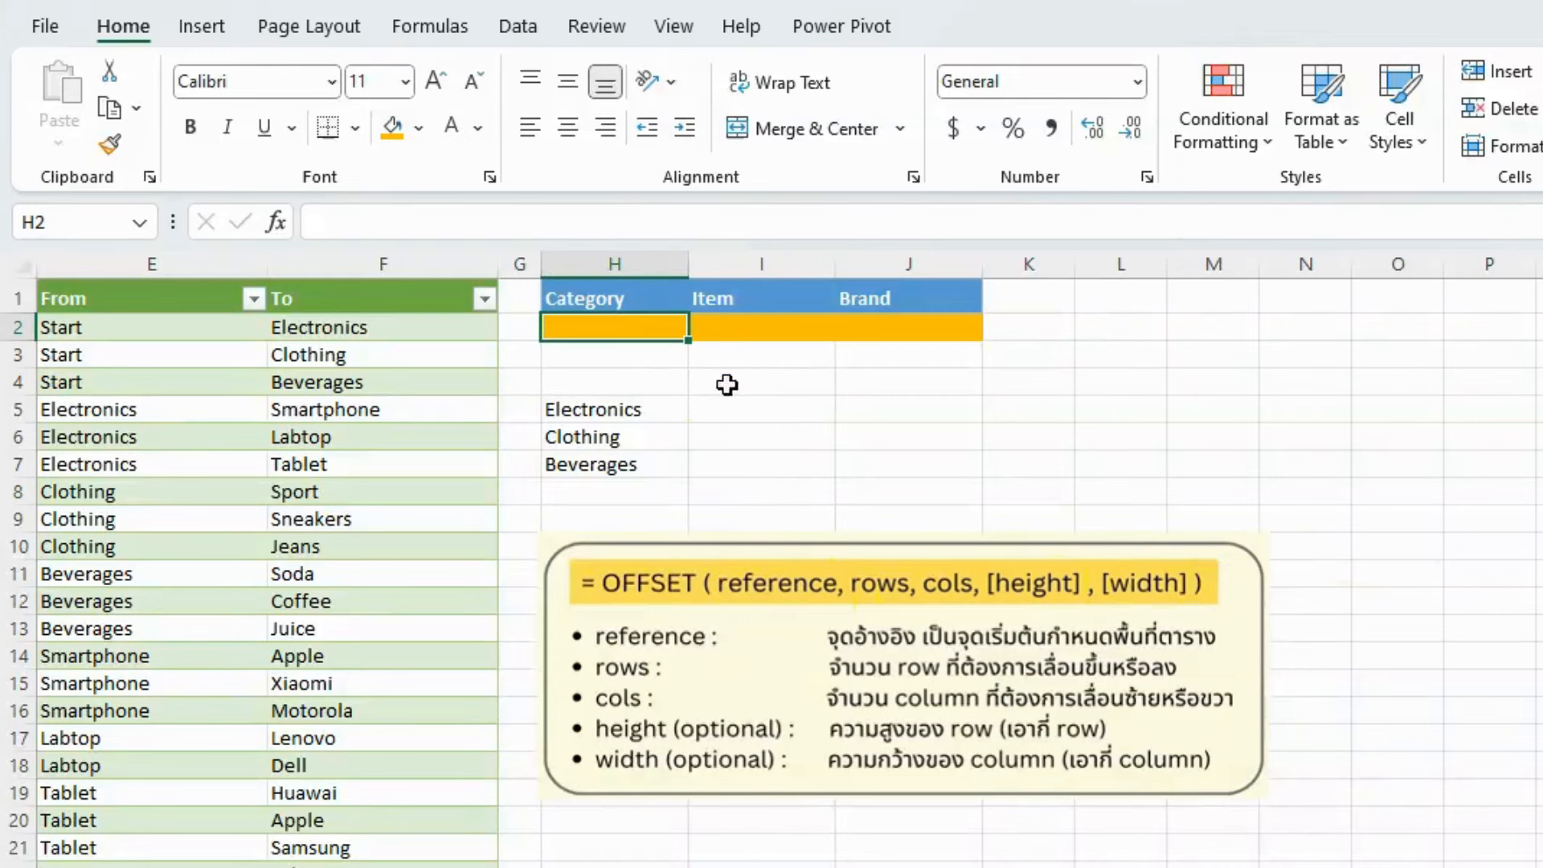
pyautogui.click(394, 331)
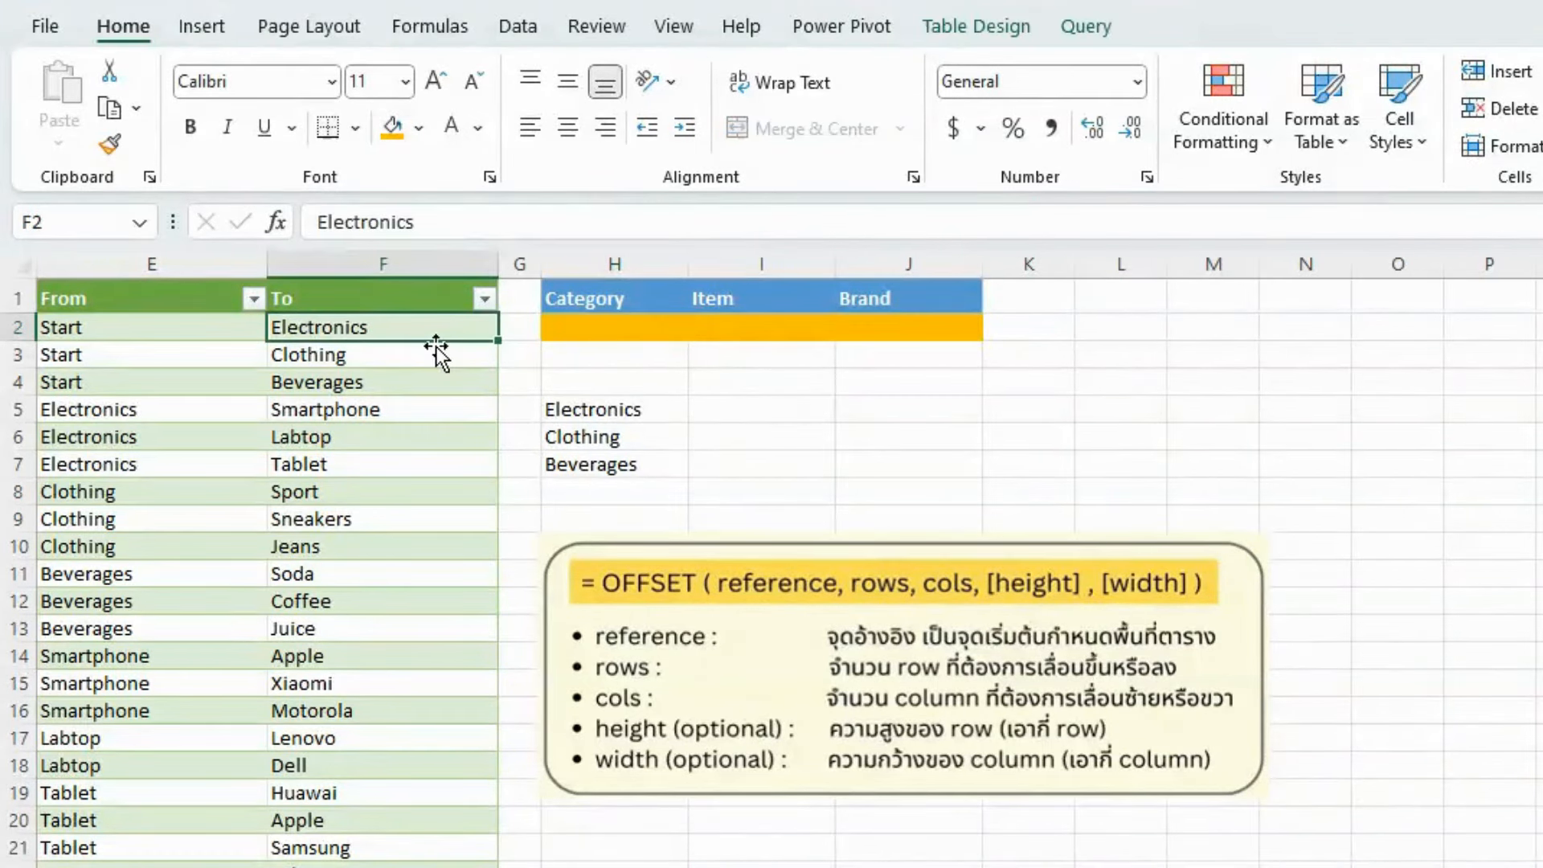
pyautogui.hotkey('ctrl', 'c')
pyautogui.click(615, 328)
pyautogui.hotkey('ctrl', 'shift', 'v')
pyautogui.click(762, 437)
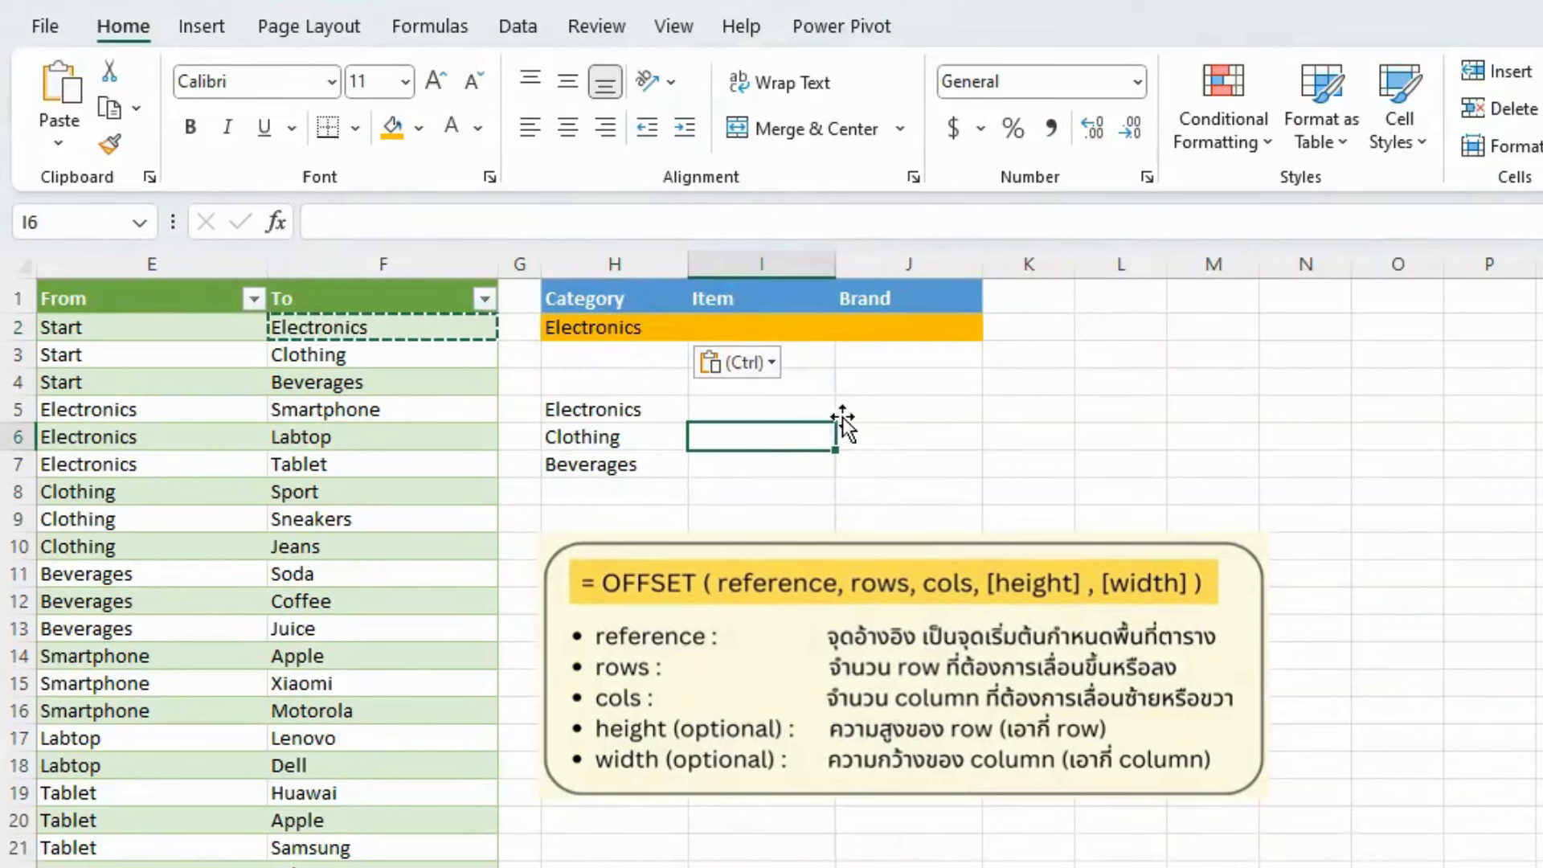
pyautogui.click(853, 413)
pyautogui.click(629, 329)
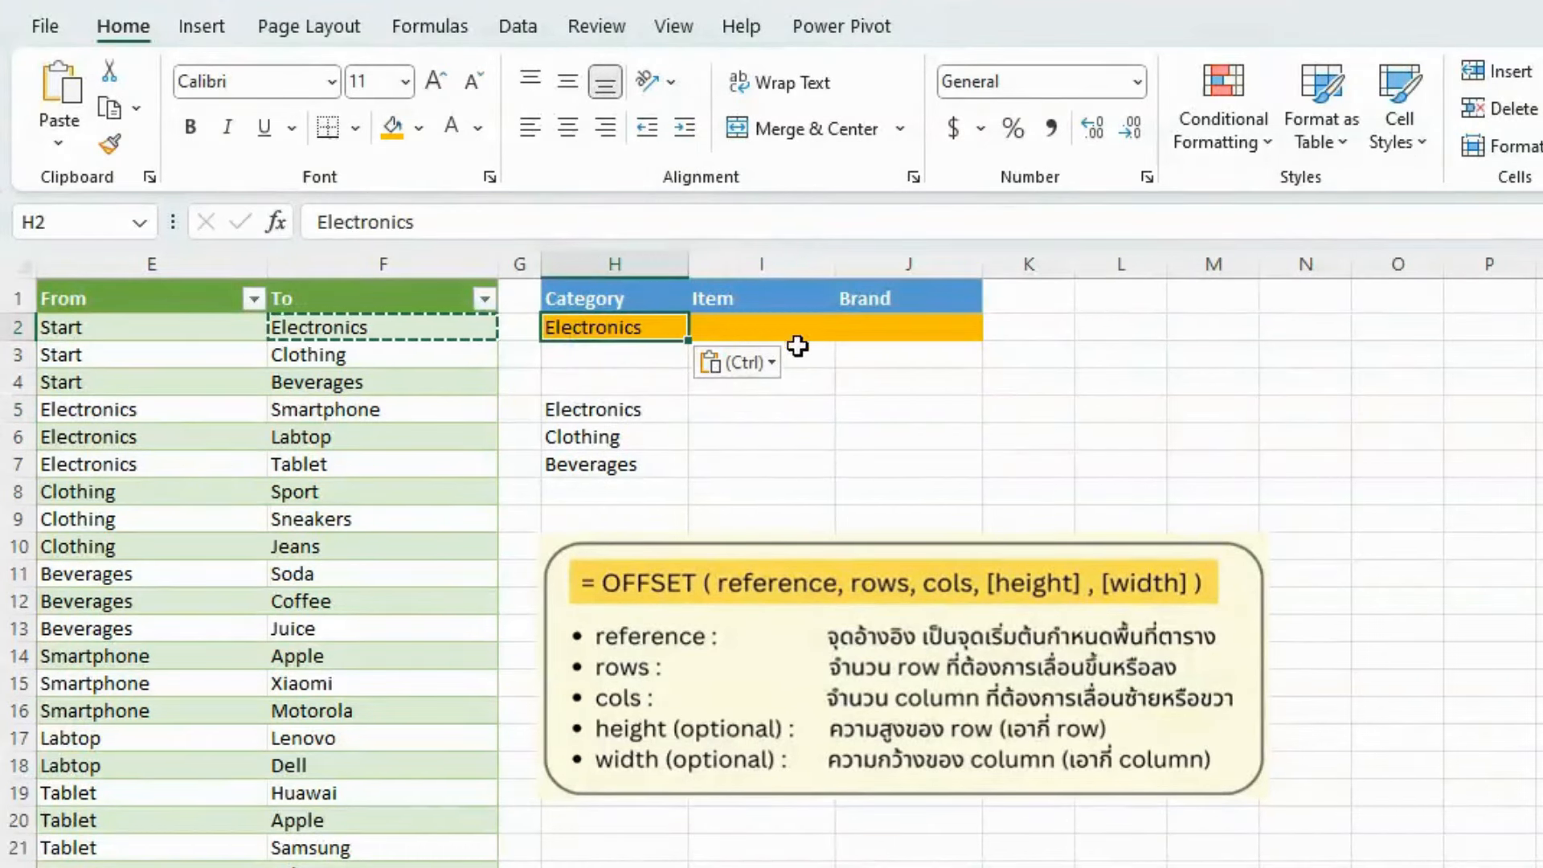
pyautogui.moveTo(787, 411); pyautogui.dragTo(795, 472)
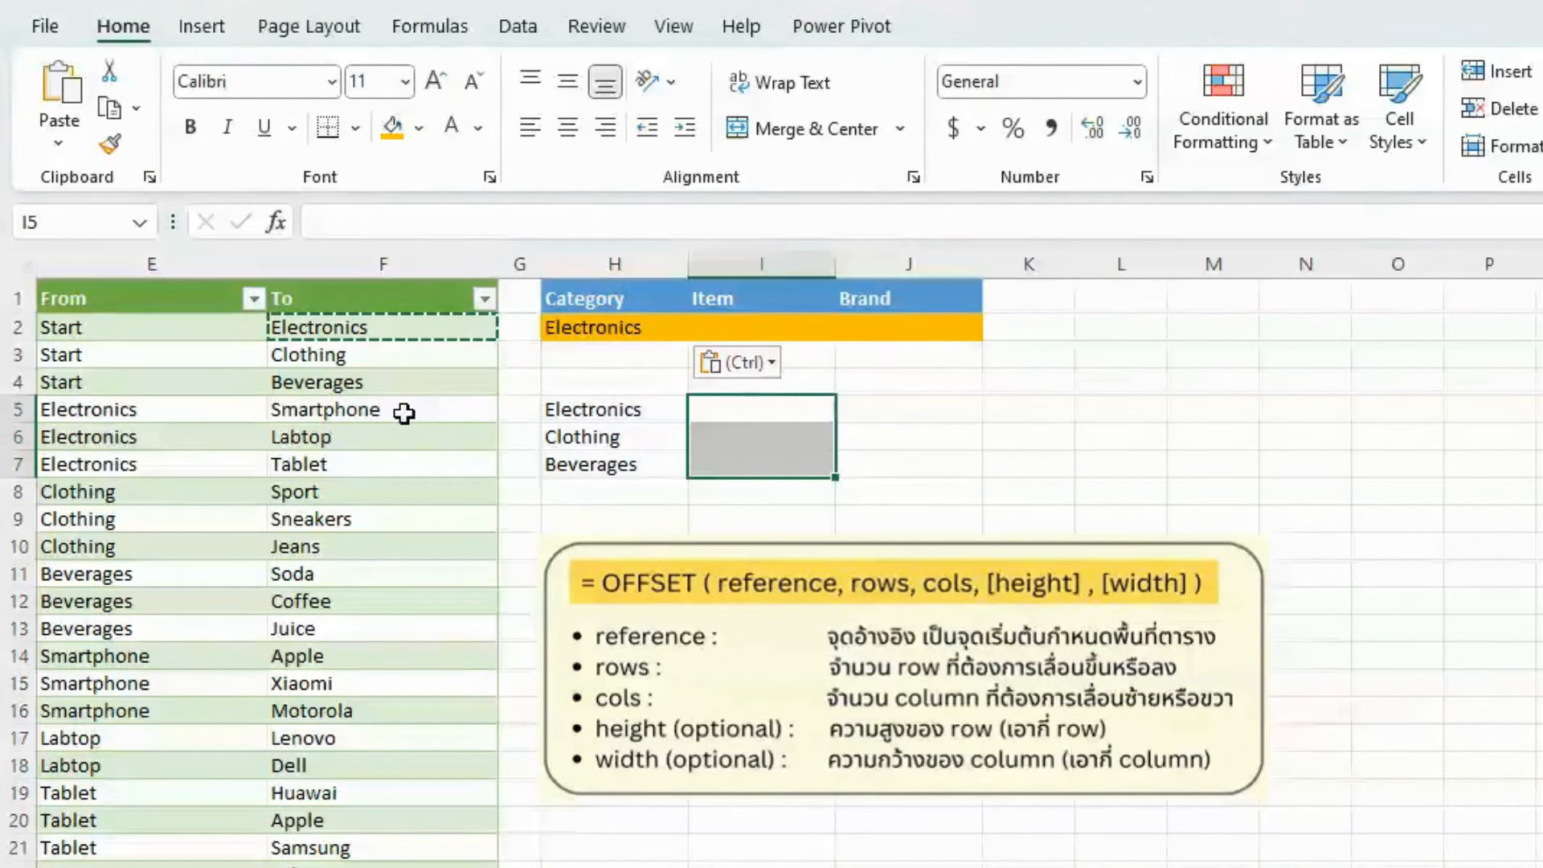
pyautogui.moveTo(402, 411); pyautogui.dragTo(406, 472)
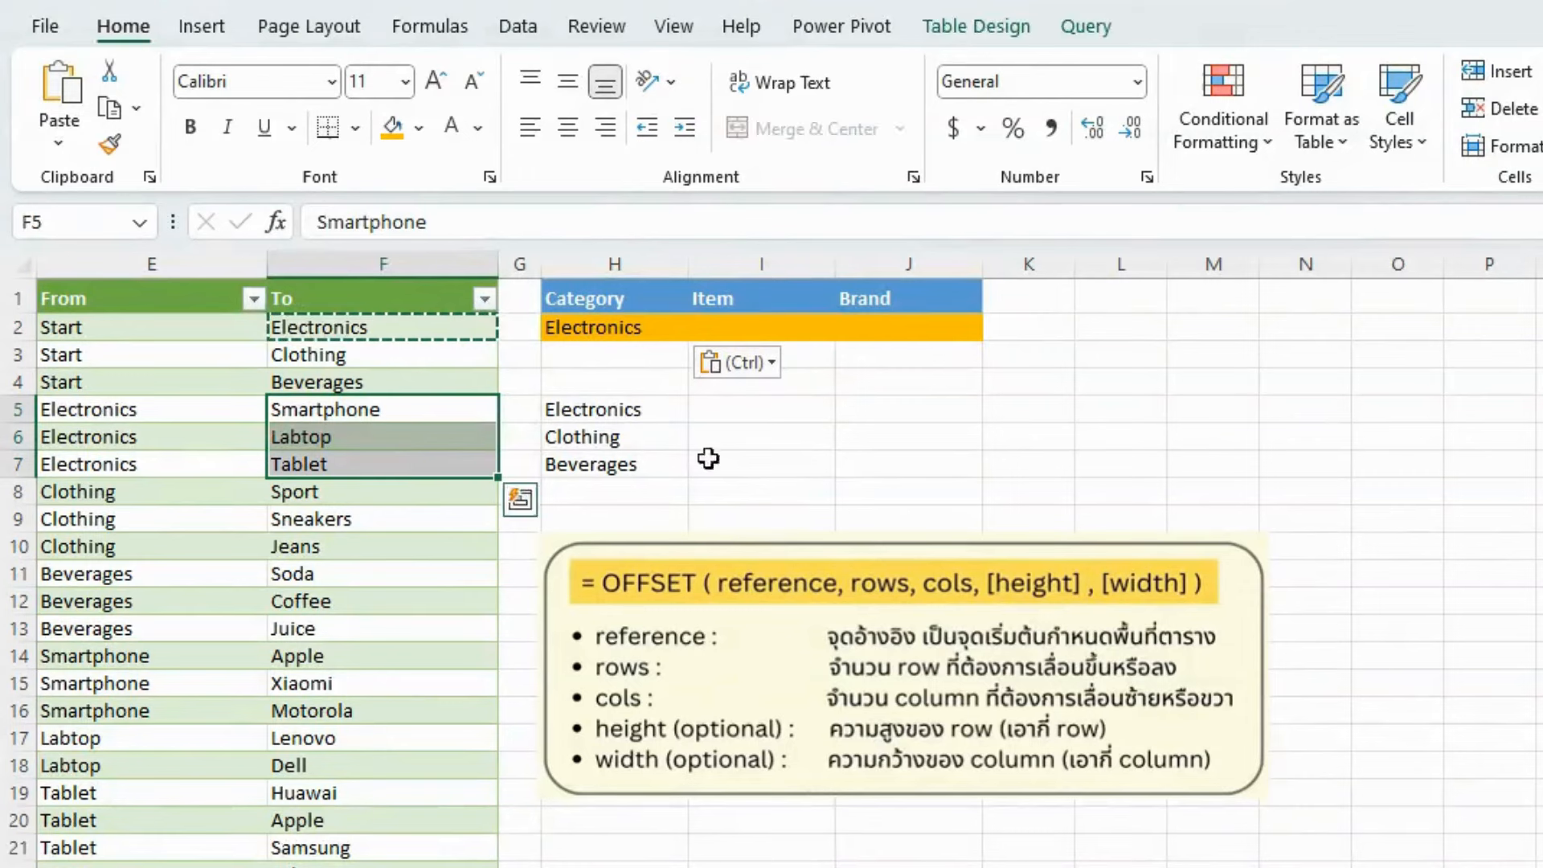
# - Start an OFFSET formula in I5 with the absolute reference $E$1 as its reference argument
pyautogui.click(785, 408)
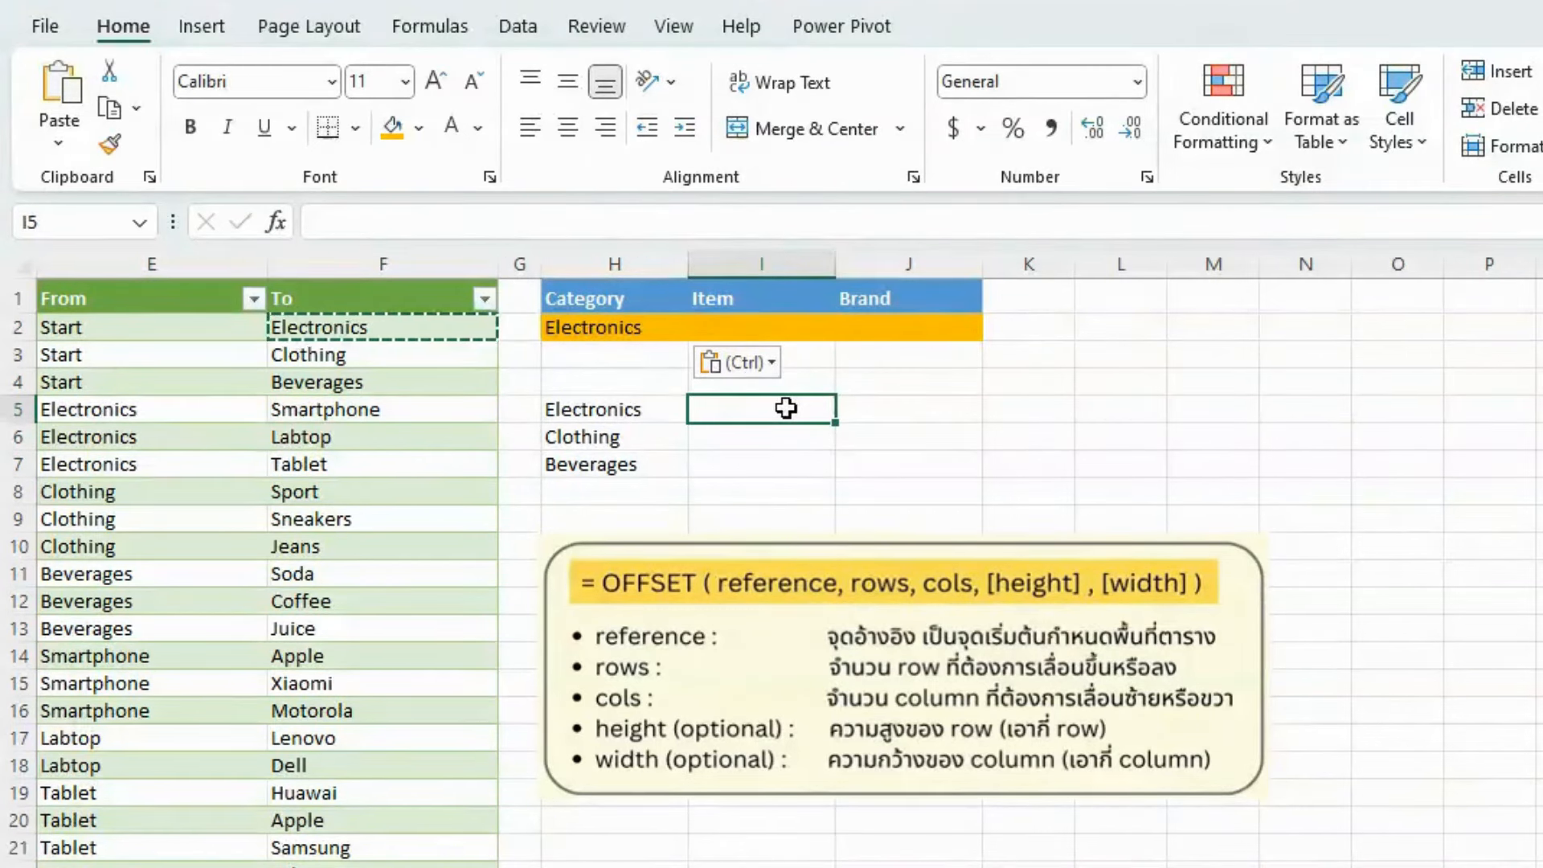
pyautogui.doubleClick(786, 408)
pyautogui.write('=')
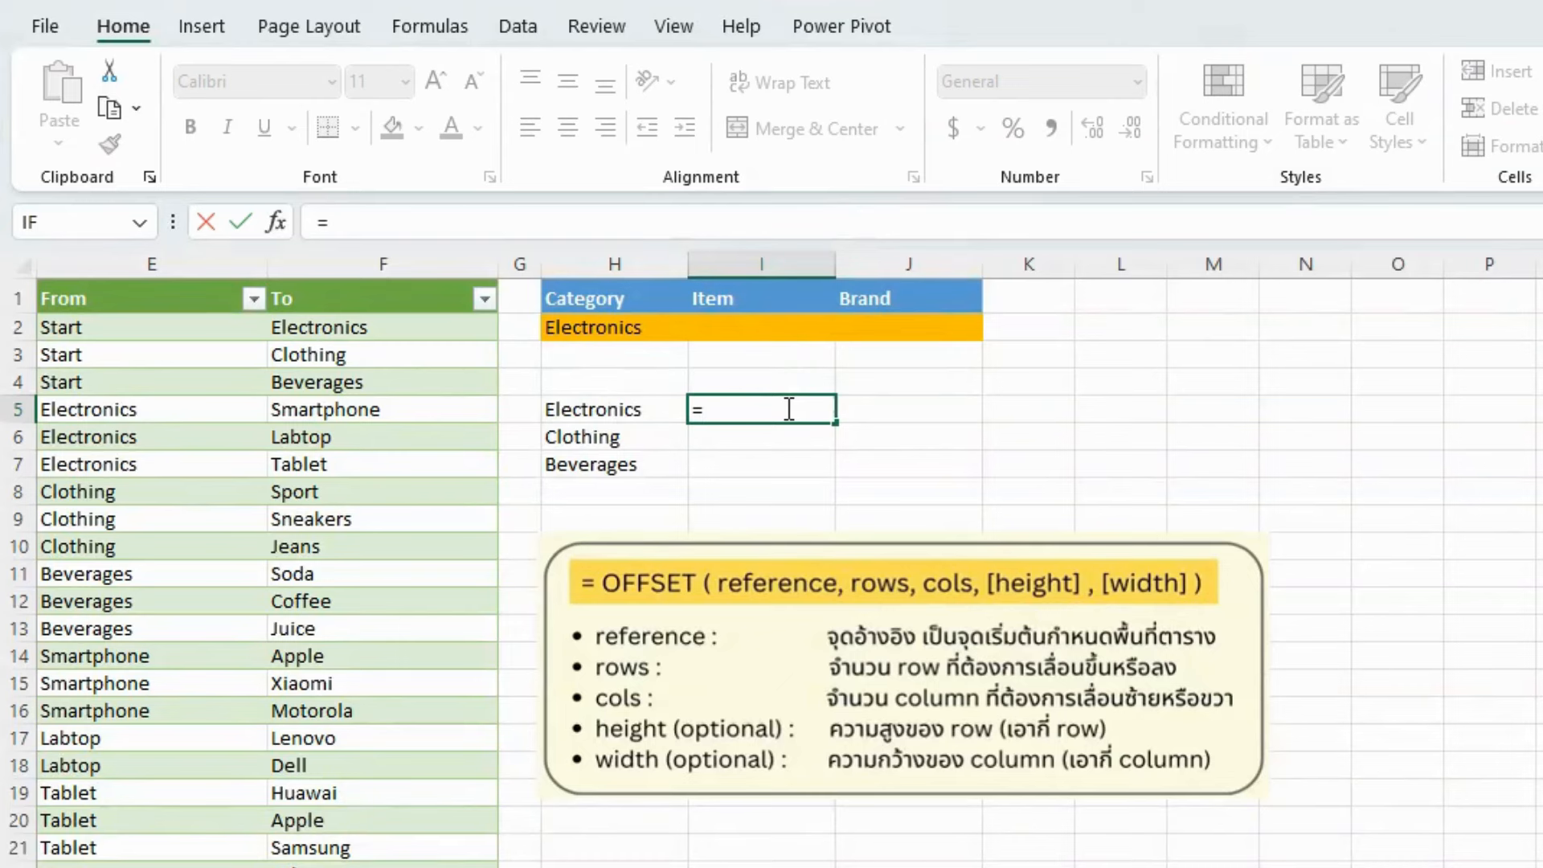
pyautogui.write('Offet')
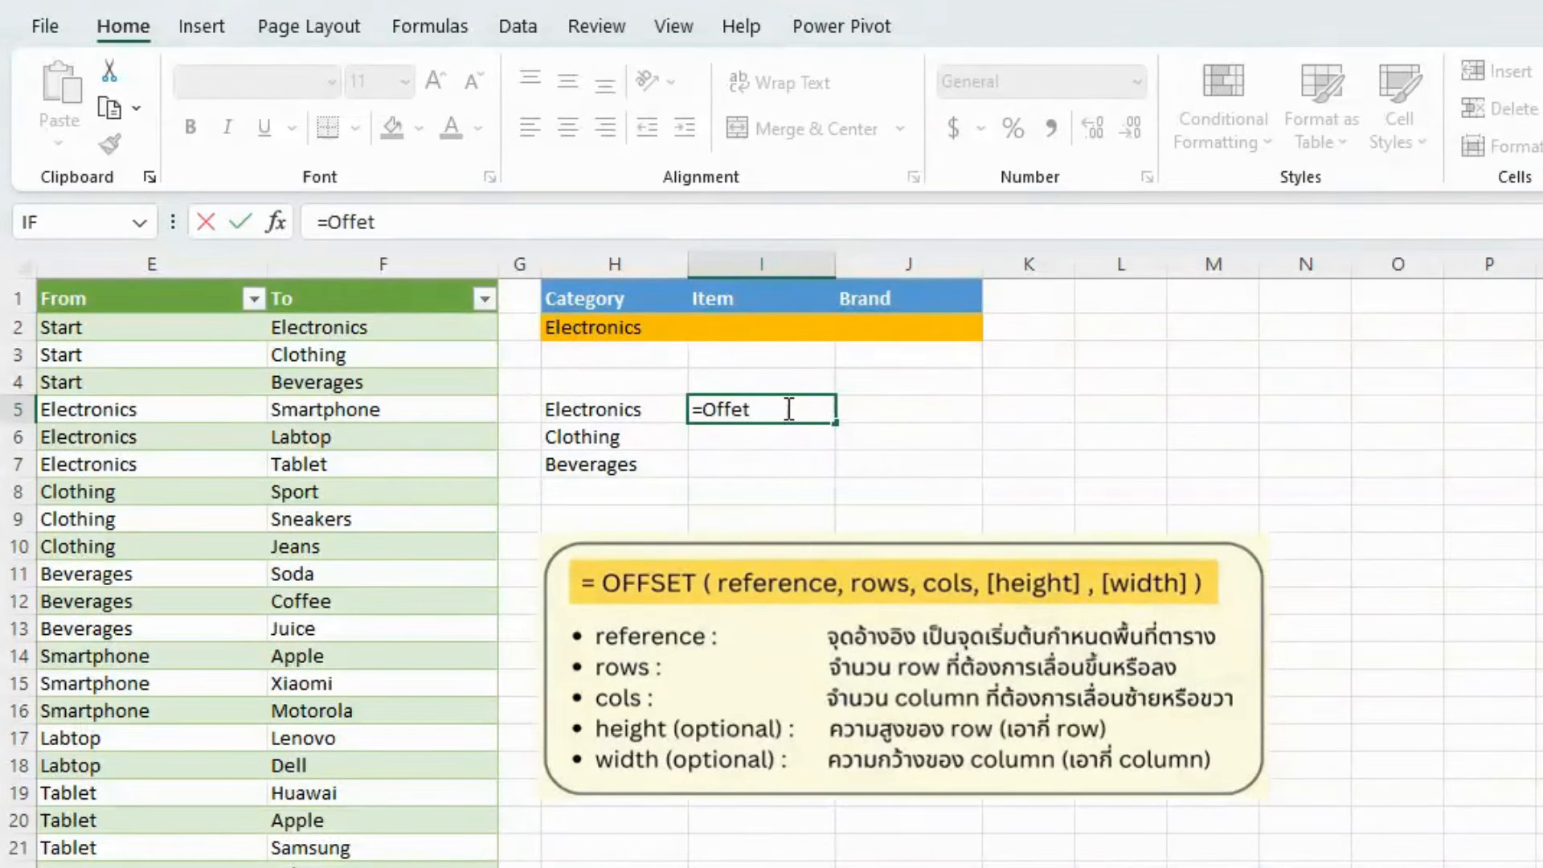
pyautogui.press('BackSpace')
pyautogui.press('BackSpace')
pyautogui.write('se')
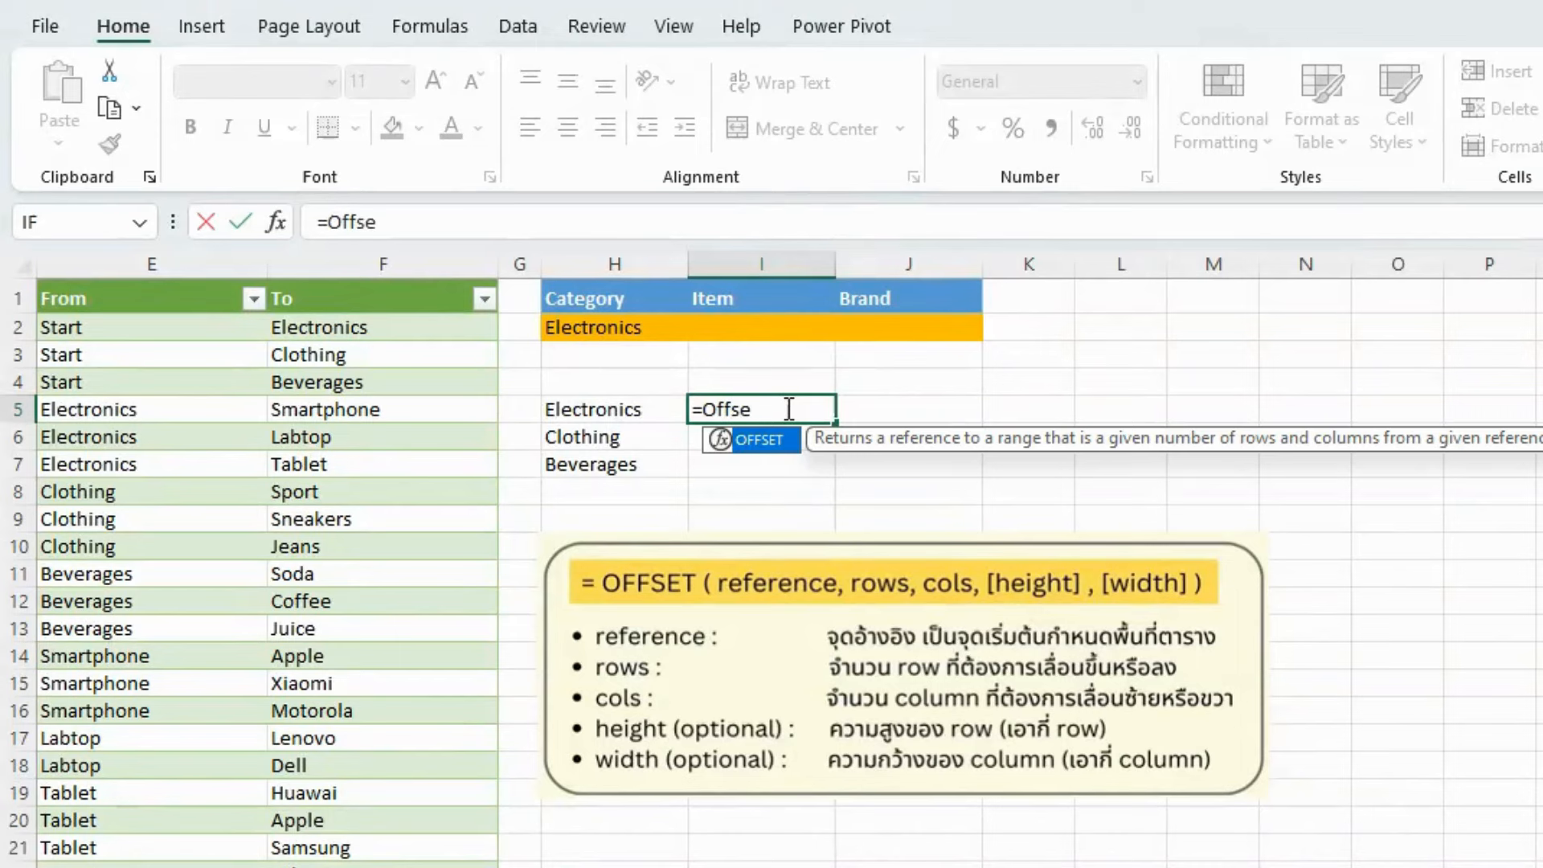
pyautogui.write('t(')
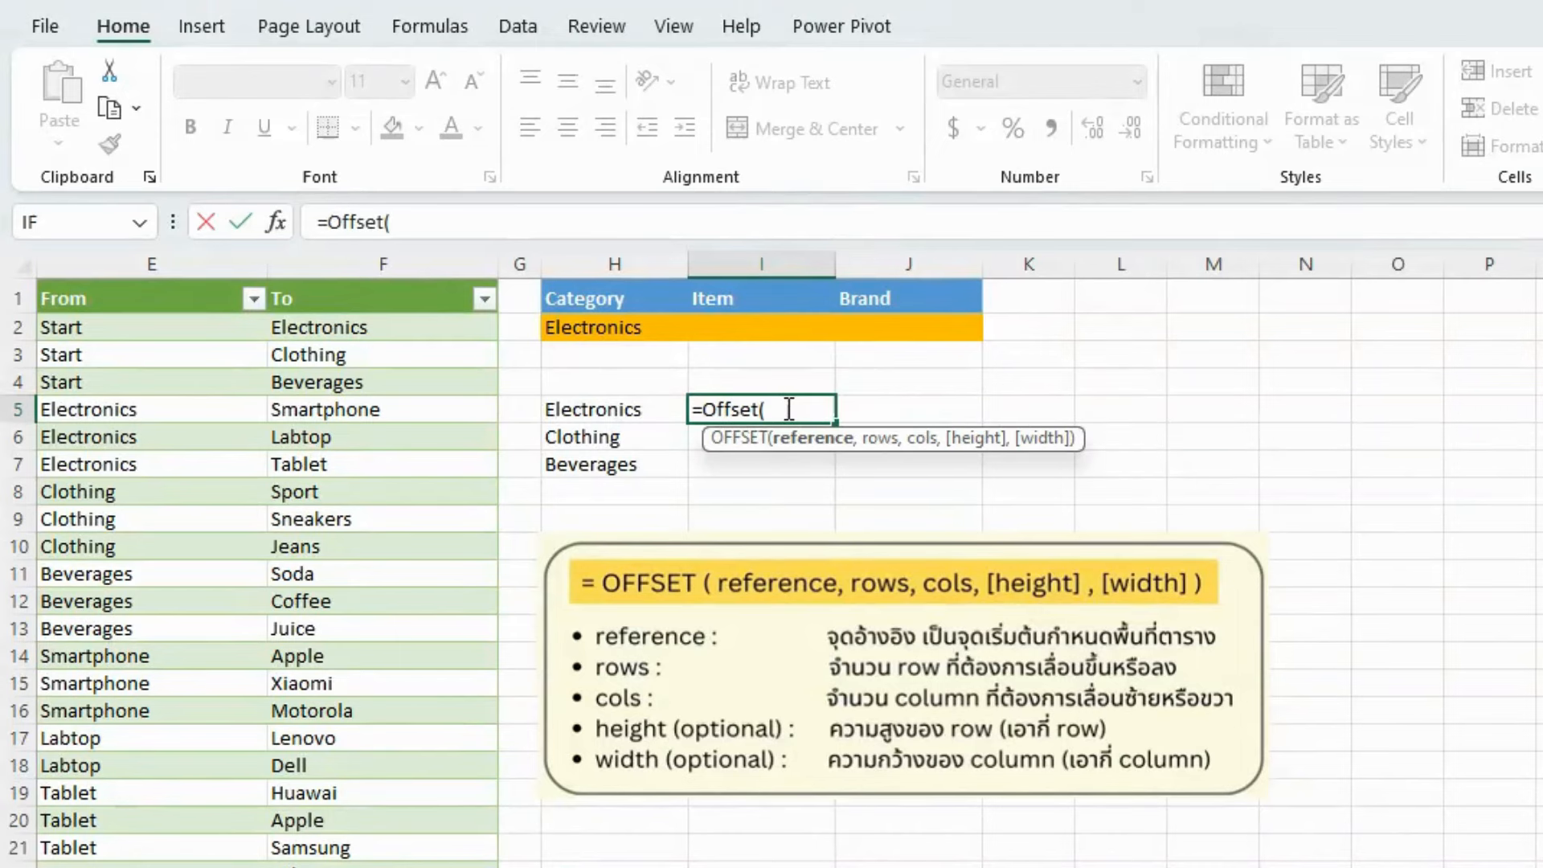
pyautogui.write('E1')
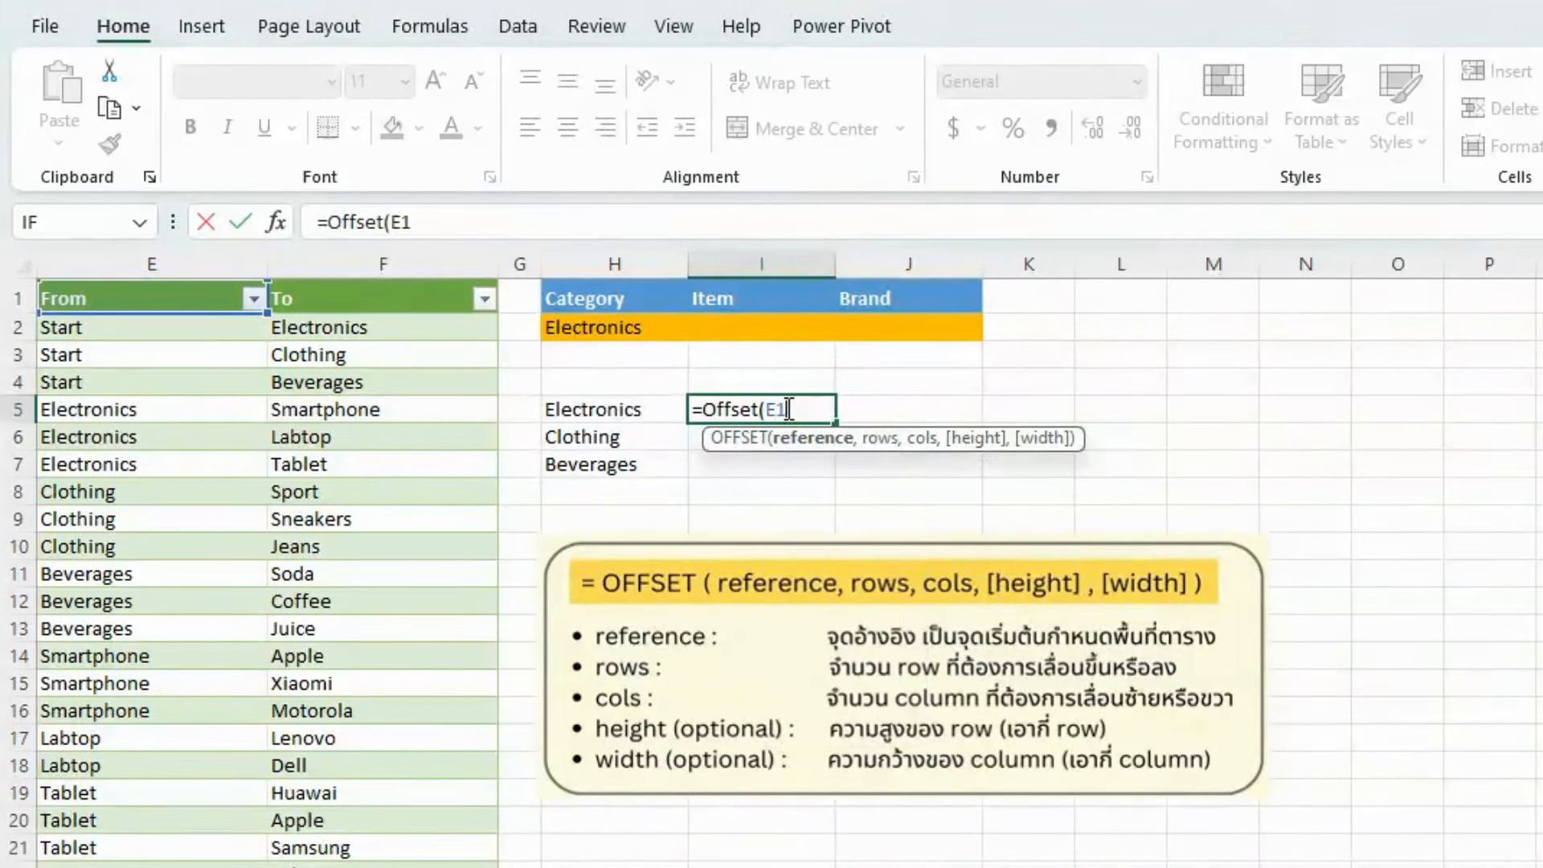
pyautogui.press('F4')
pyautogui.write(',')
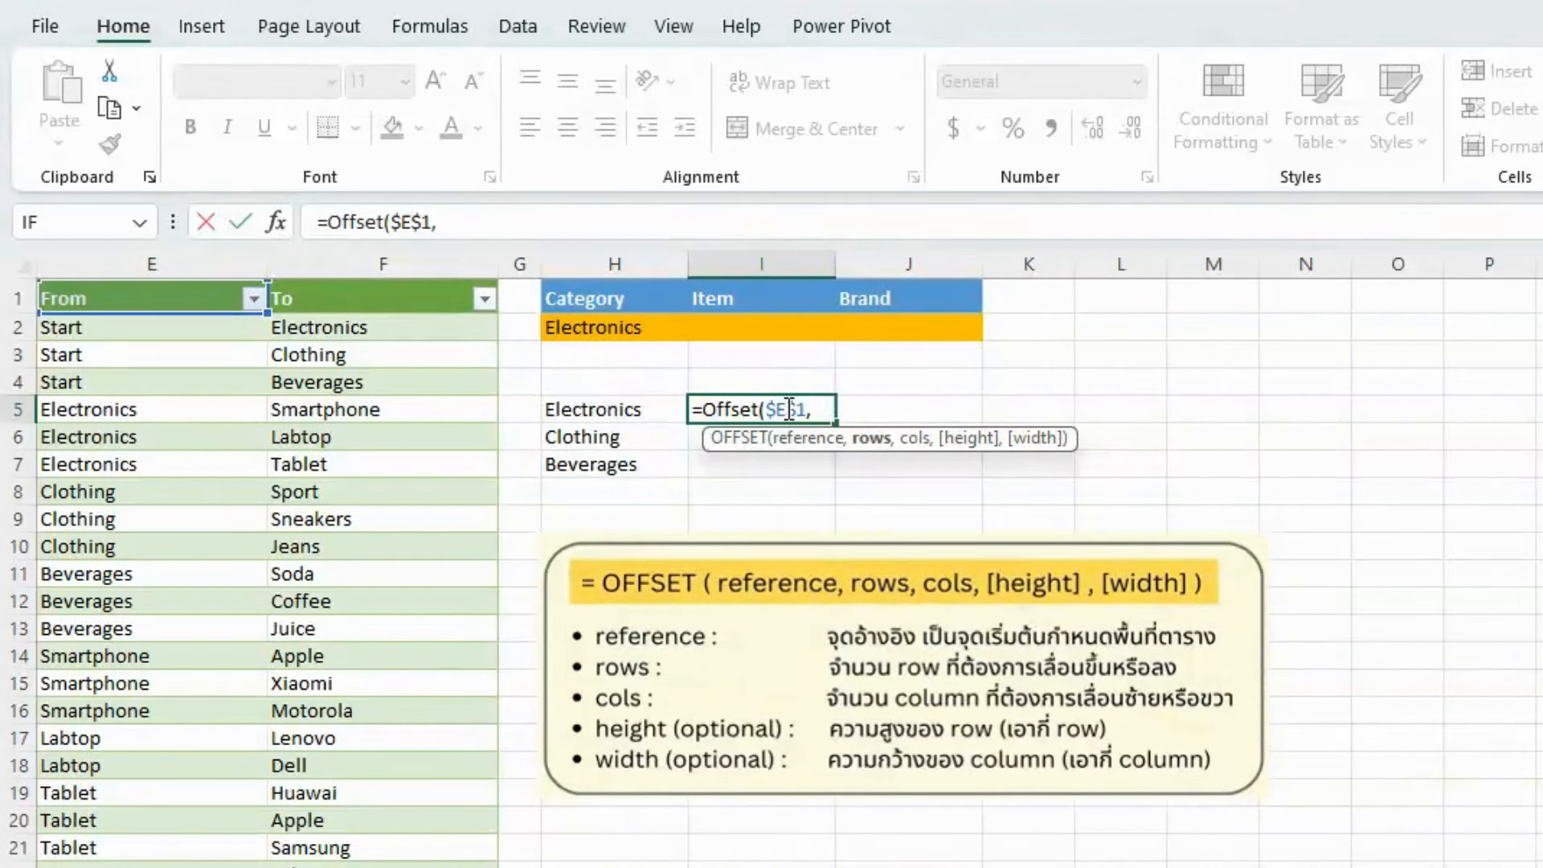
# - Nest a MATCH function as the rows argument of the OFFSET formula in I5, with $H2 as the lookup value
pyautogui.write('match')
pyautogui.press('Tab')
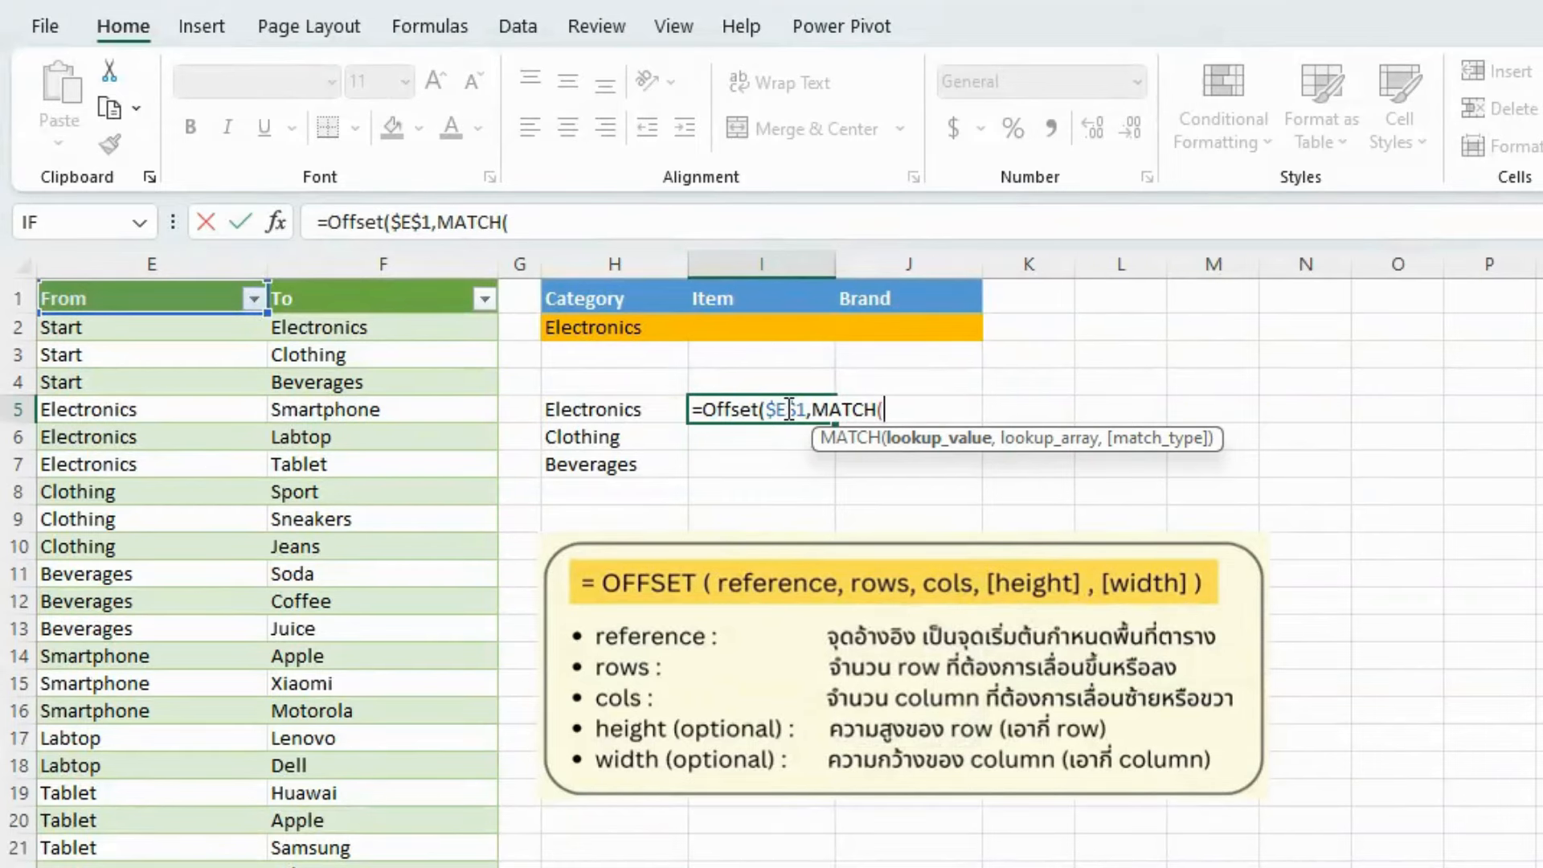
pyautogui.click(627, 327)
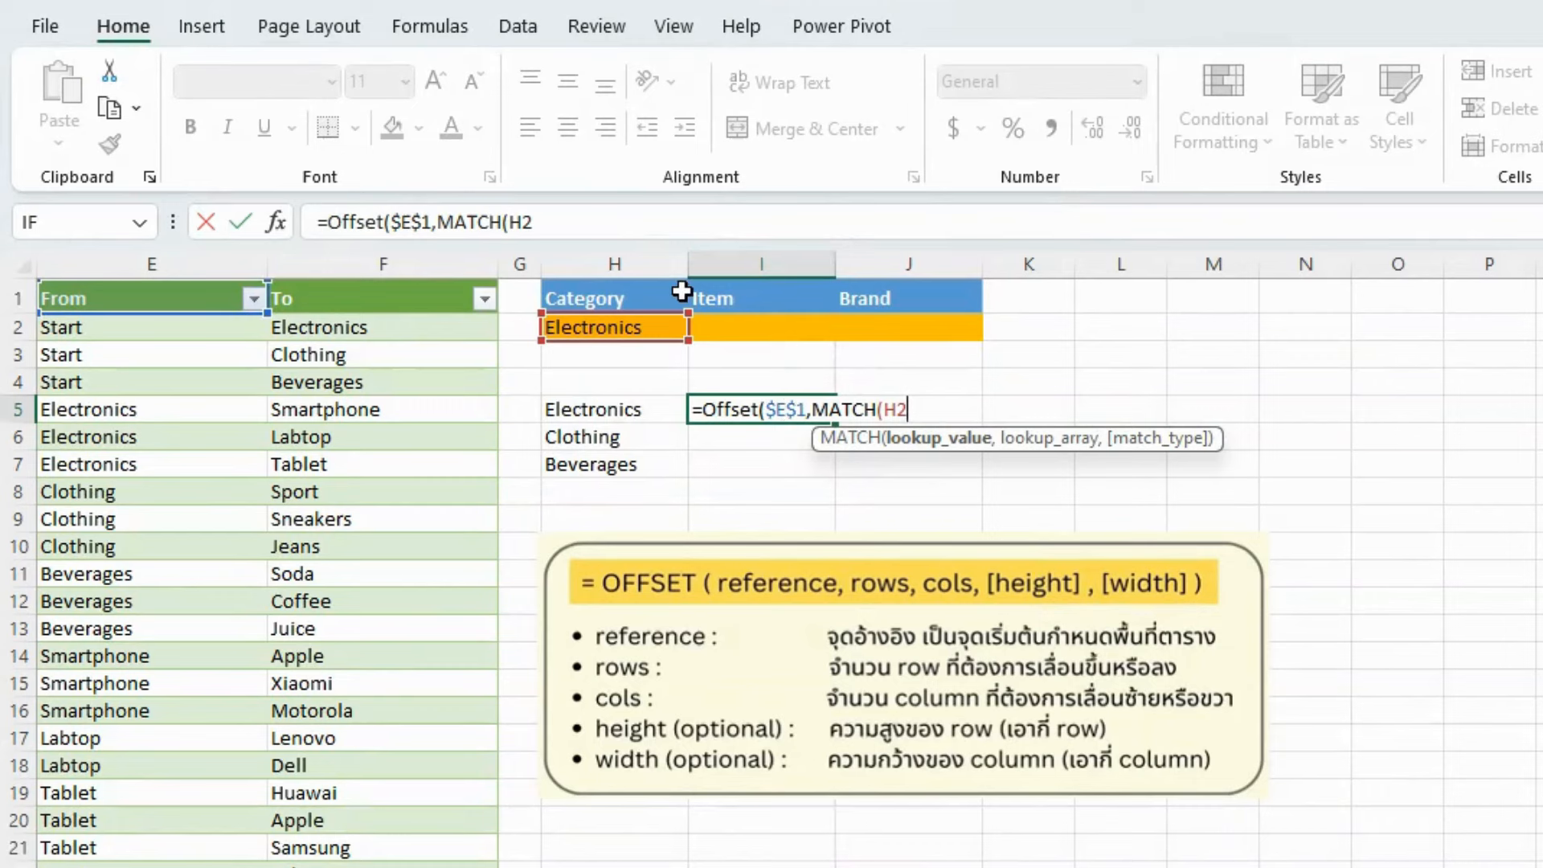
pyautogui.press('F4')
pyautogui.press('F4')
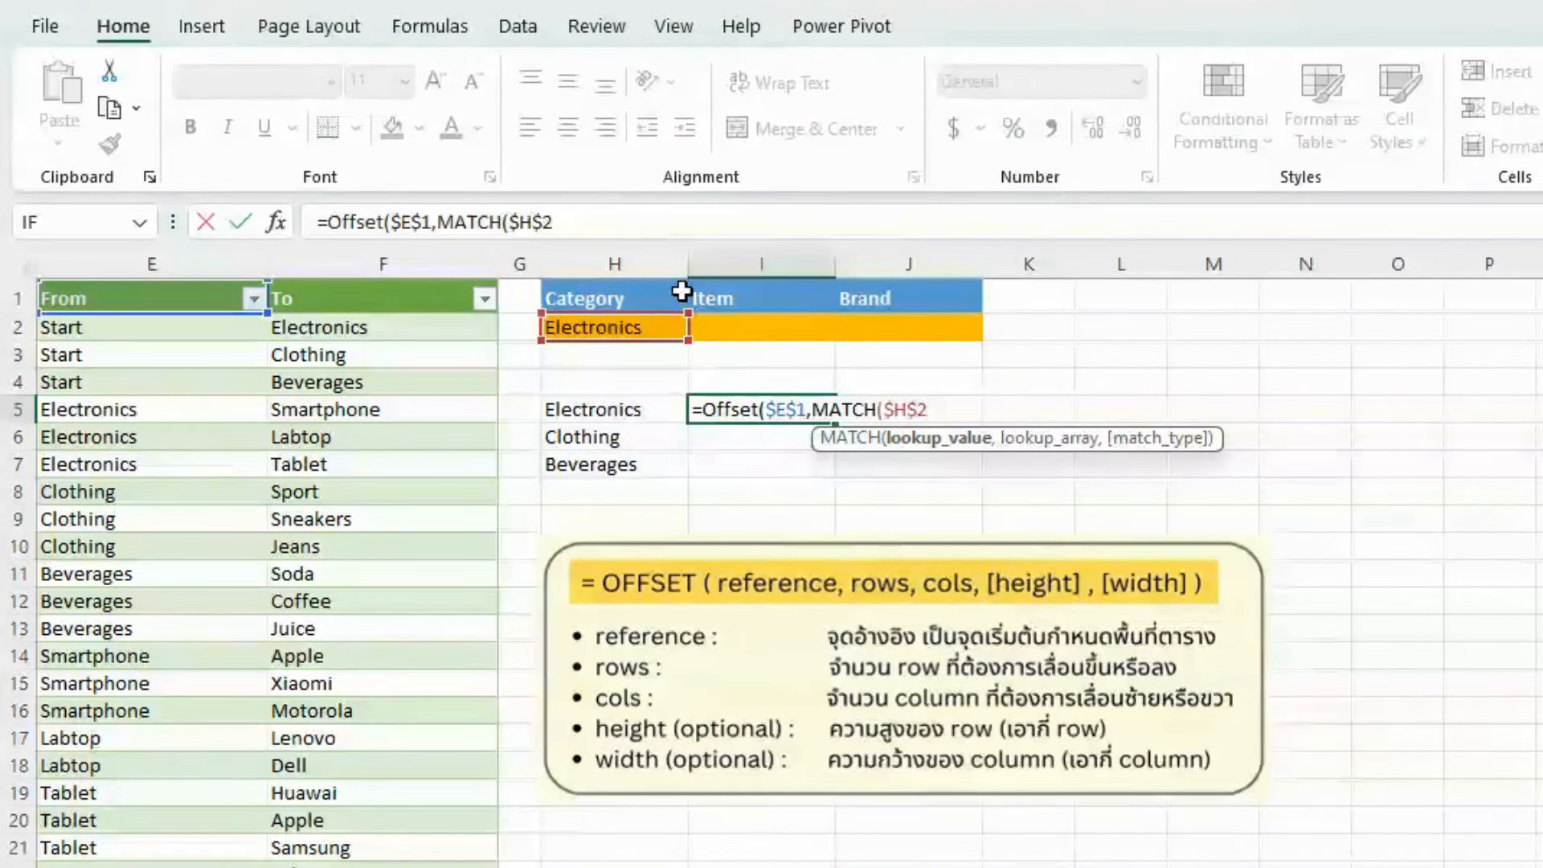
pyautogui.press('F4')
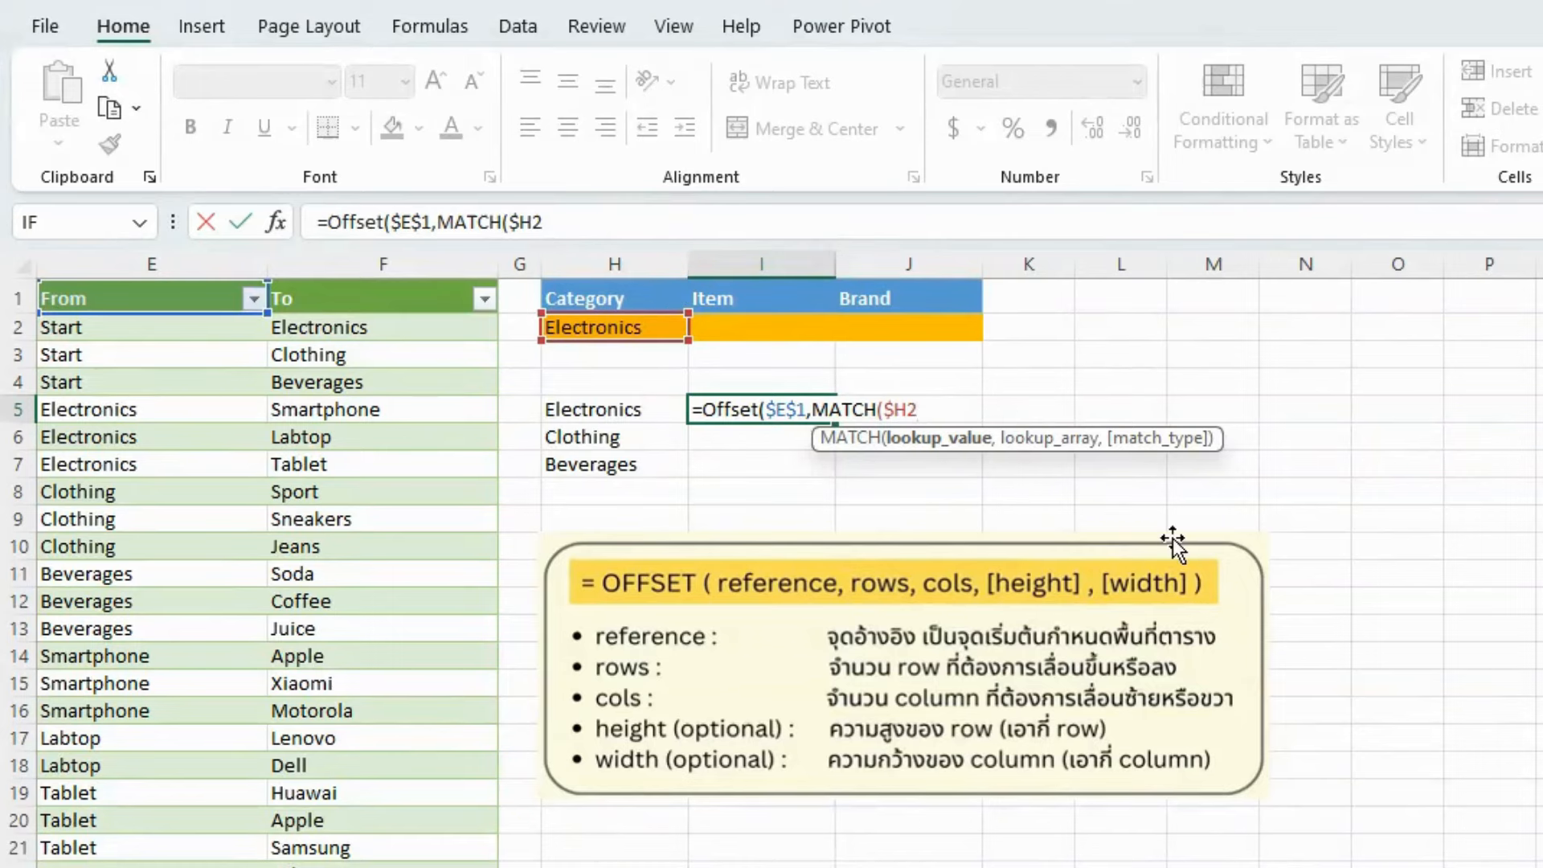
pyautogui.write(',')
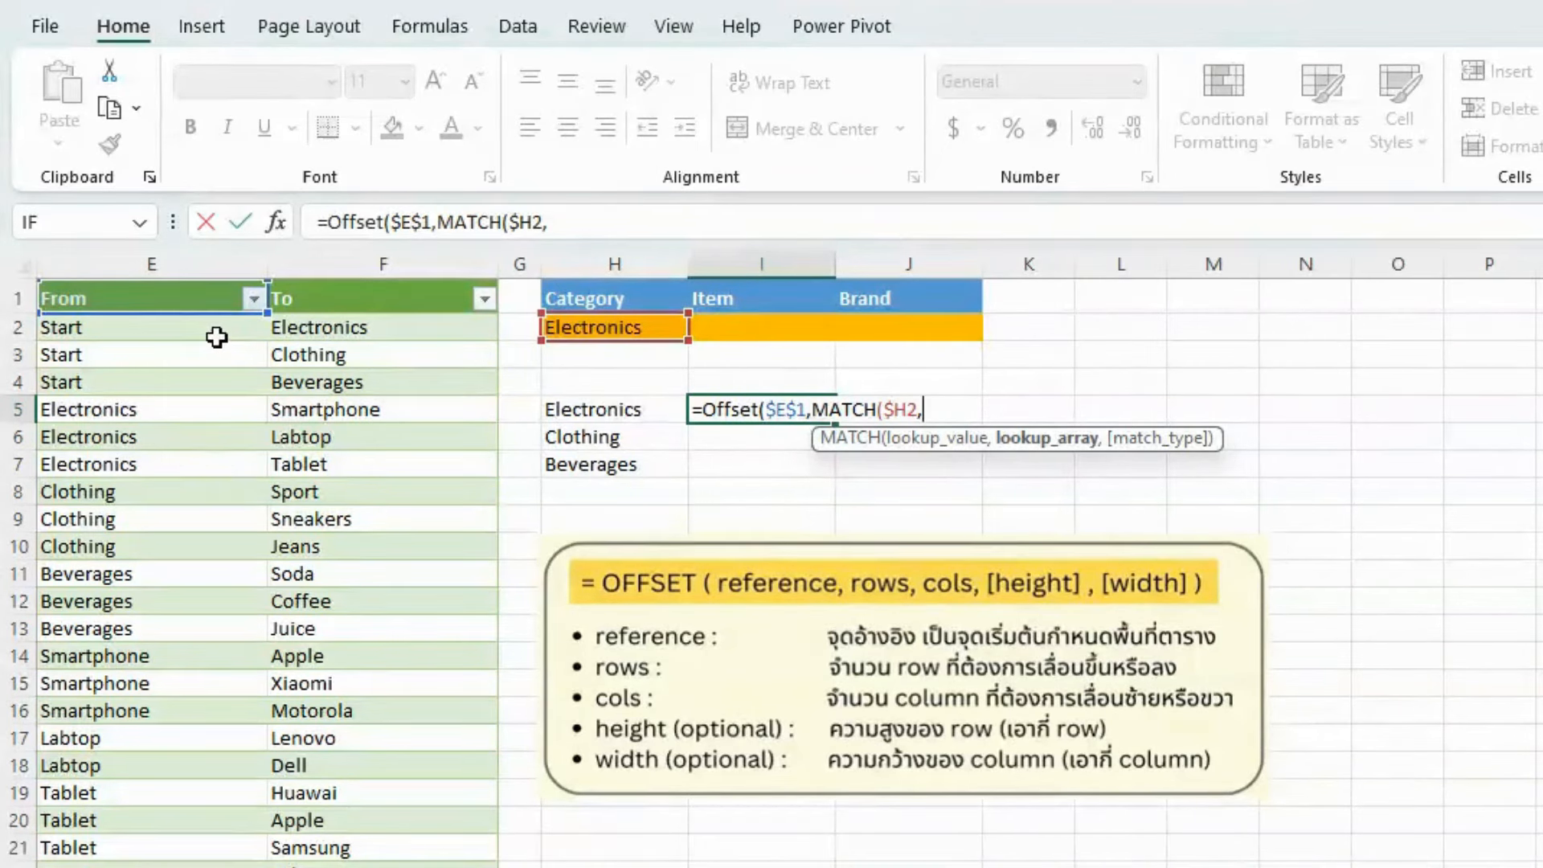
# - Use the whole From column, Append1[From], as the MATCH lookup array in I5's formula
pyautogui.click(216, 336)
pyautogui.hotkey('ctrl', 'shift', 'Down')
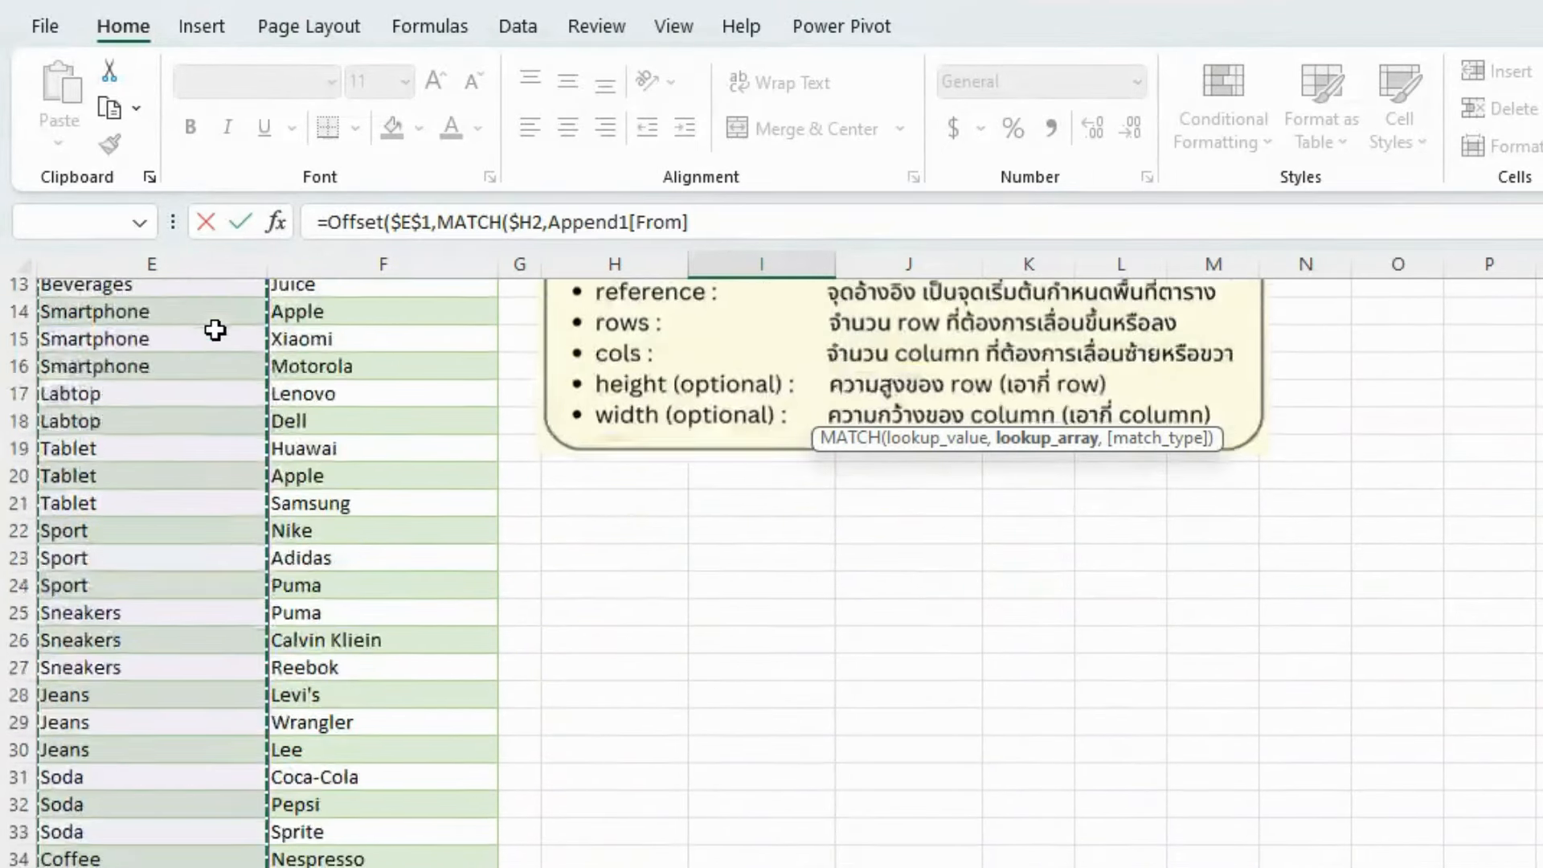
pyautogui.scroll(-2, 216, 329)
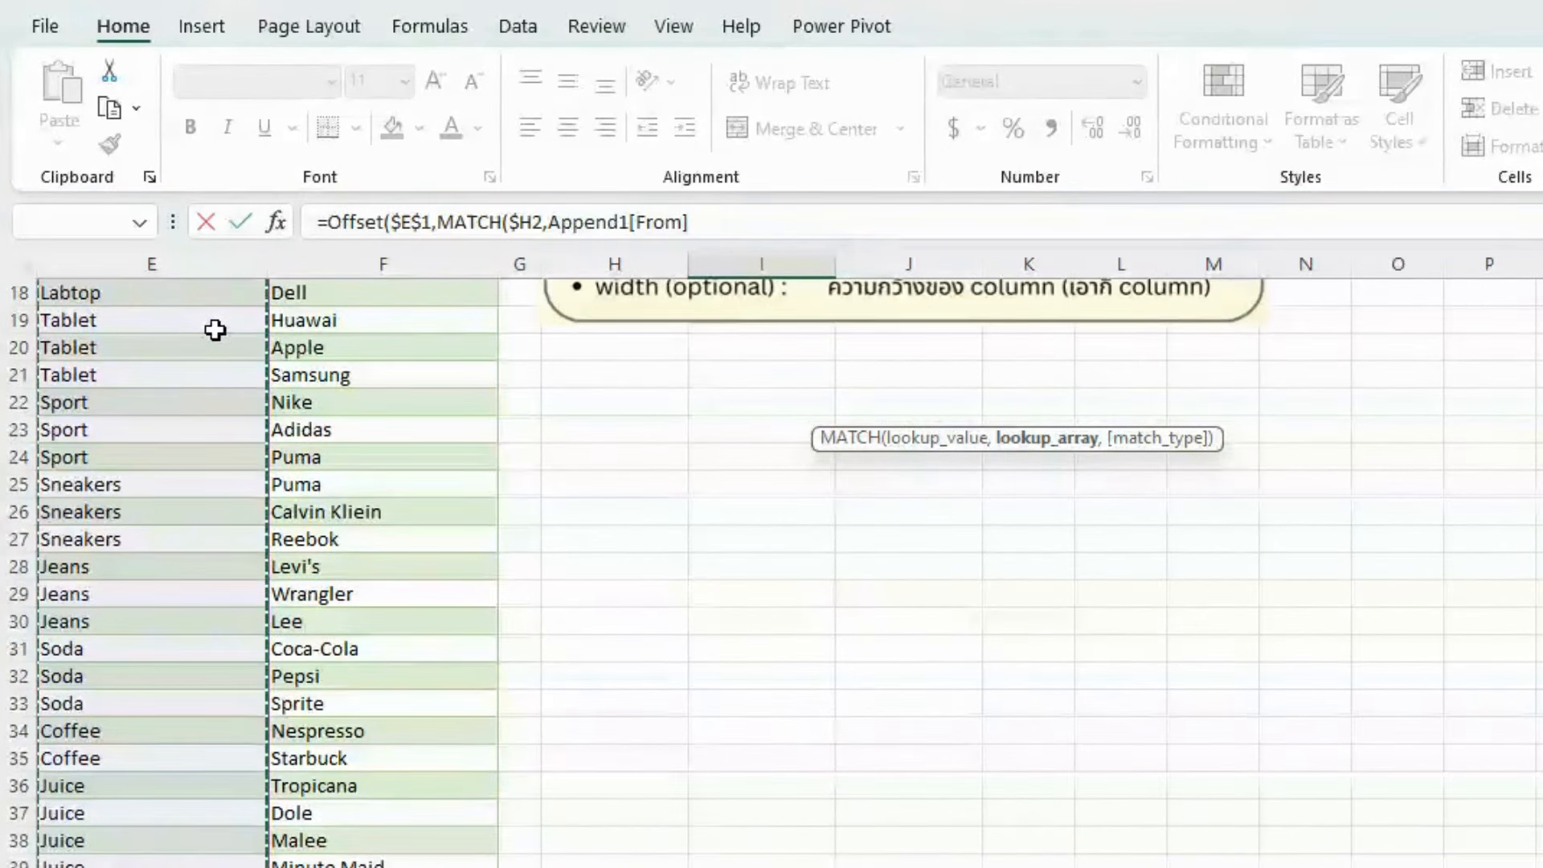
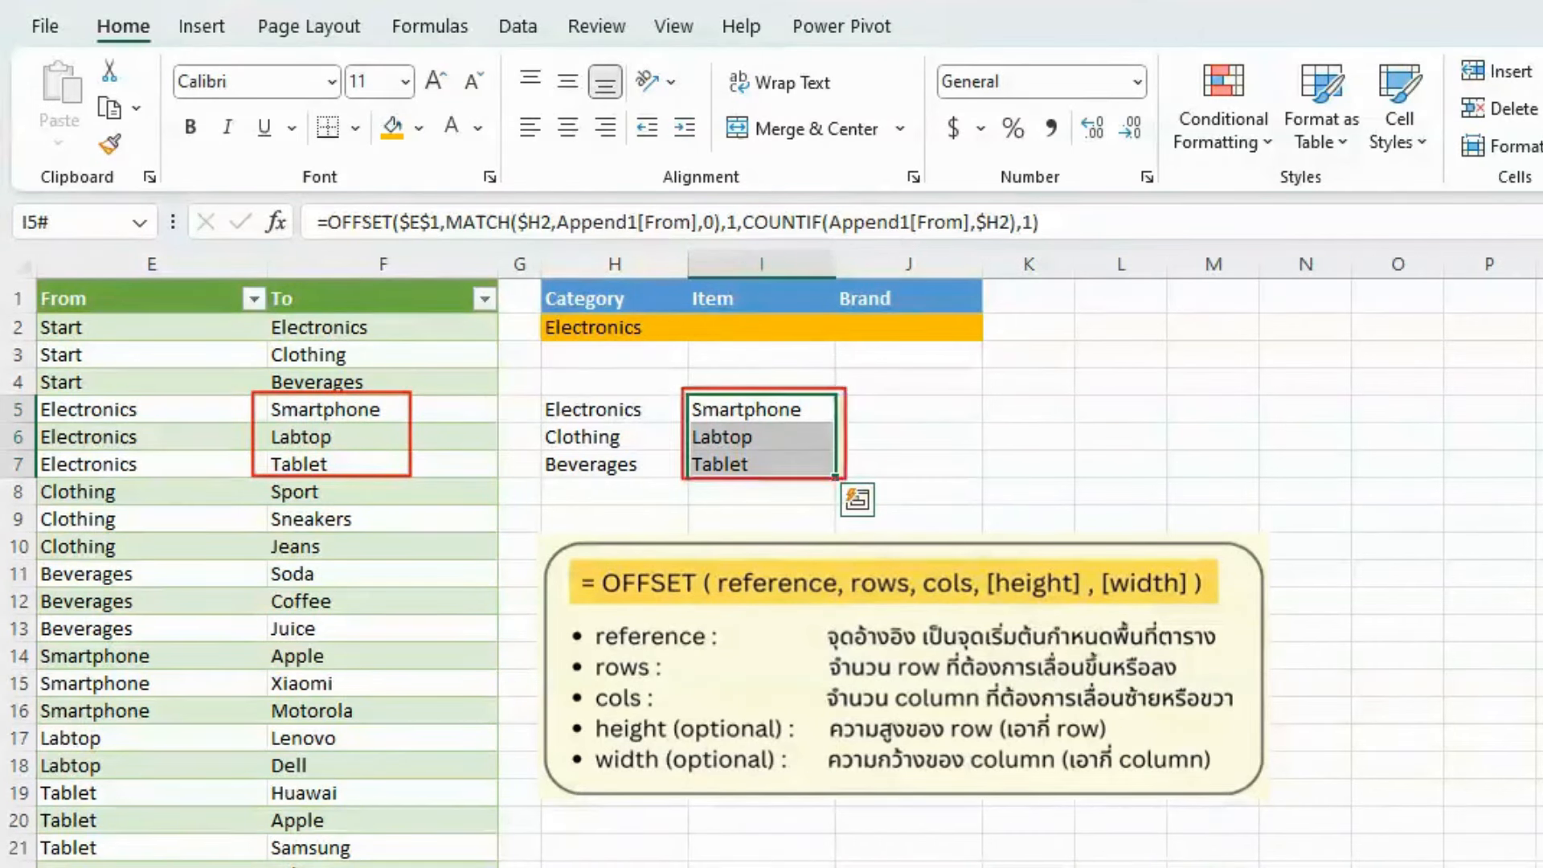
# - Change the Category value in H2 to Beverages
pyautogui.click(754, 359)
pyautogui.click(620, 331)
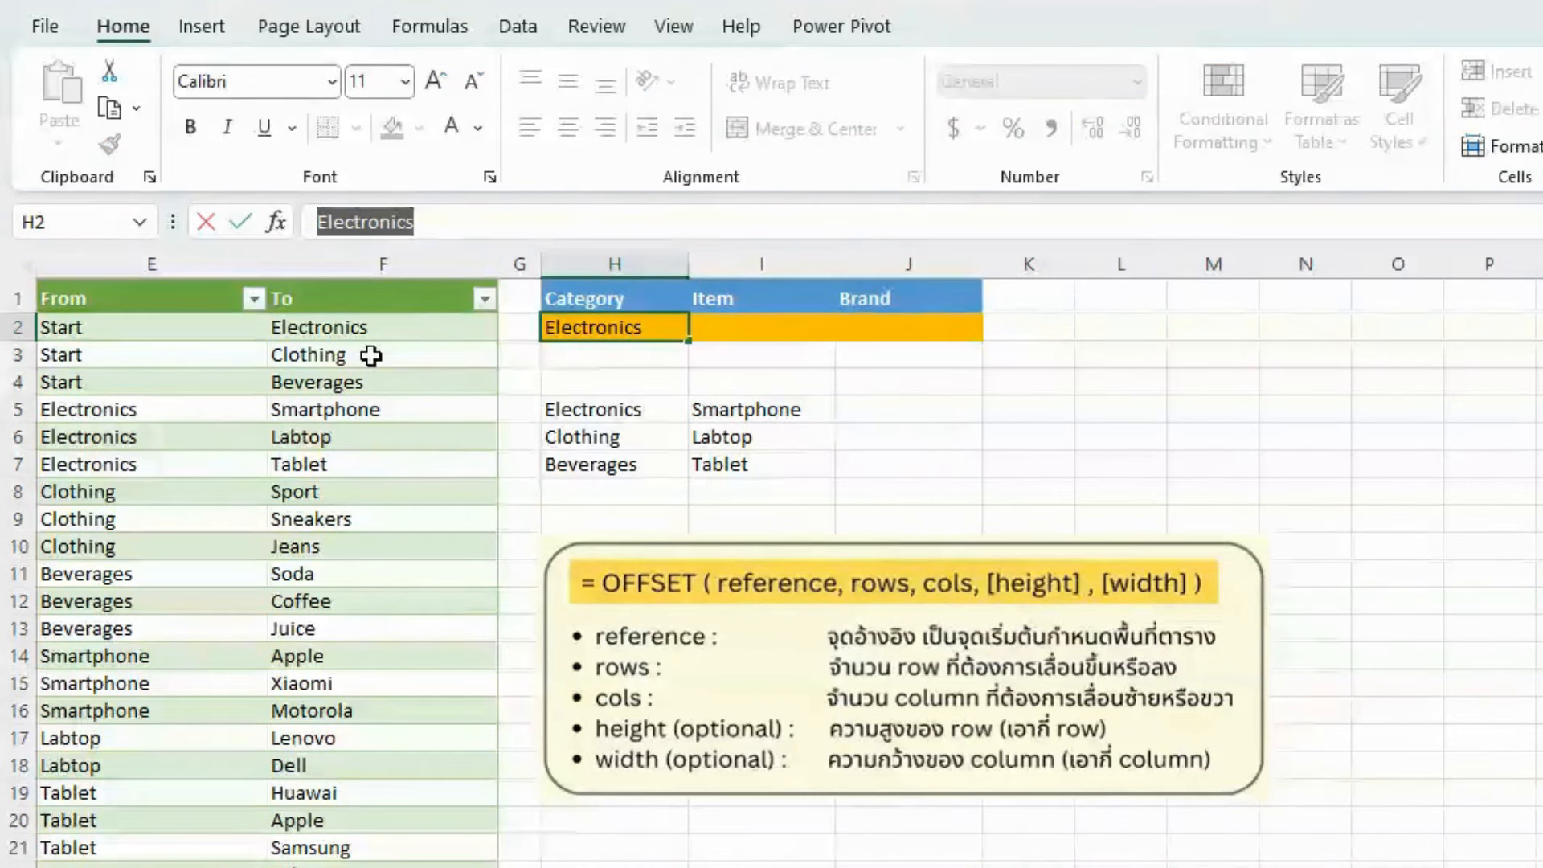
pyautogui.write('Bev')
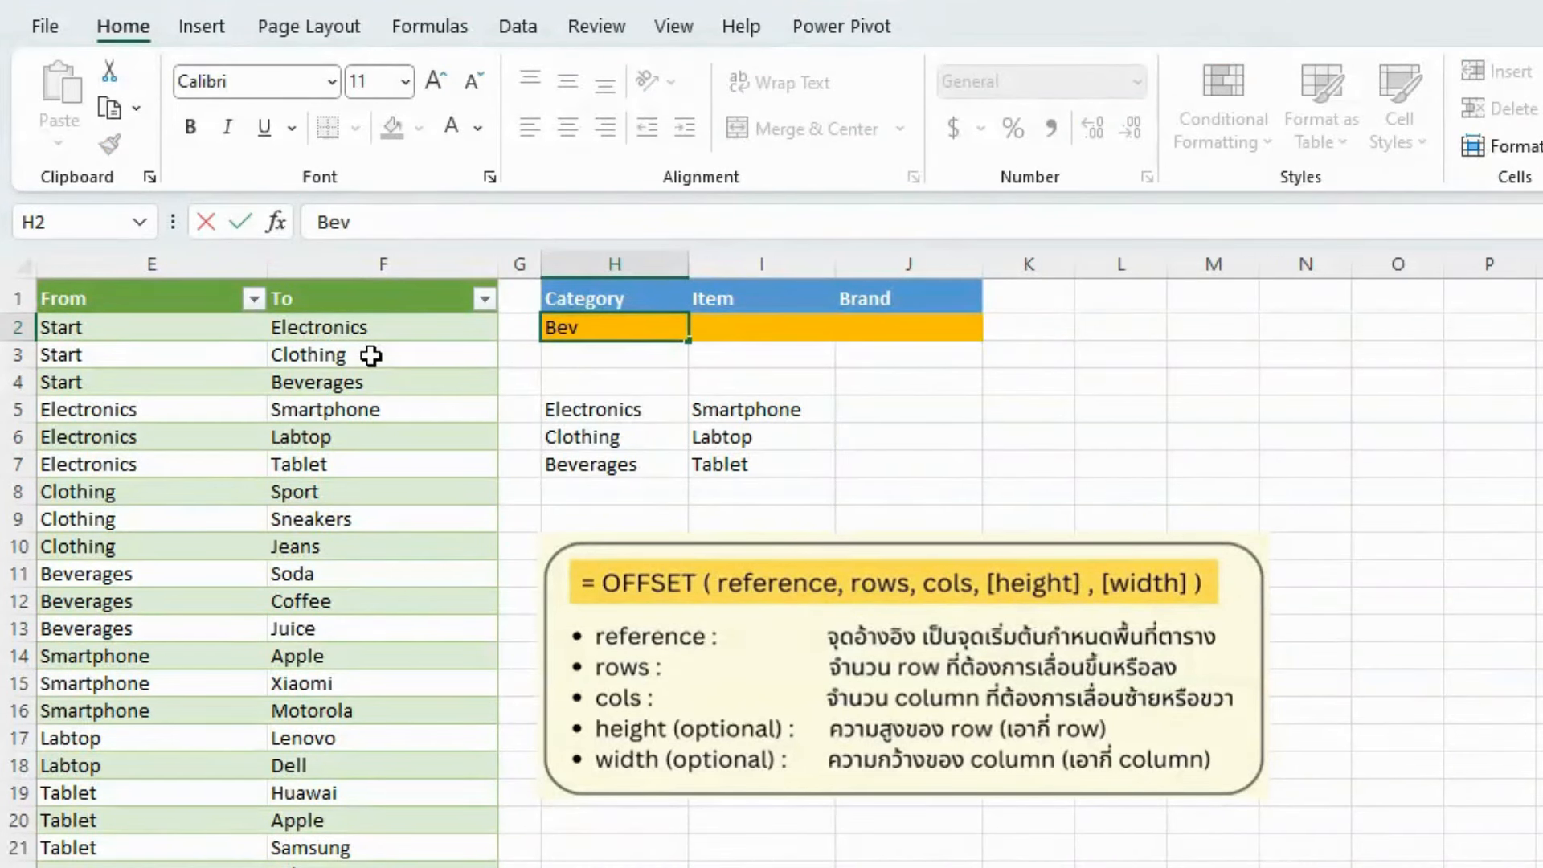
pyautogui.write('errage')
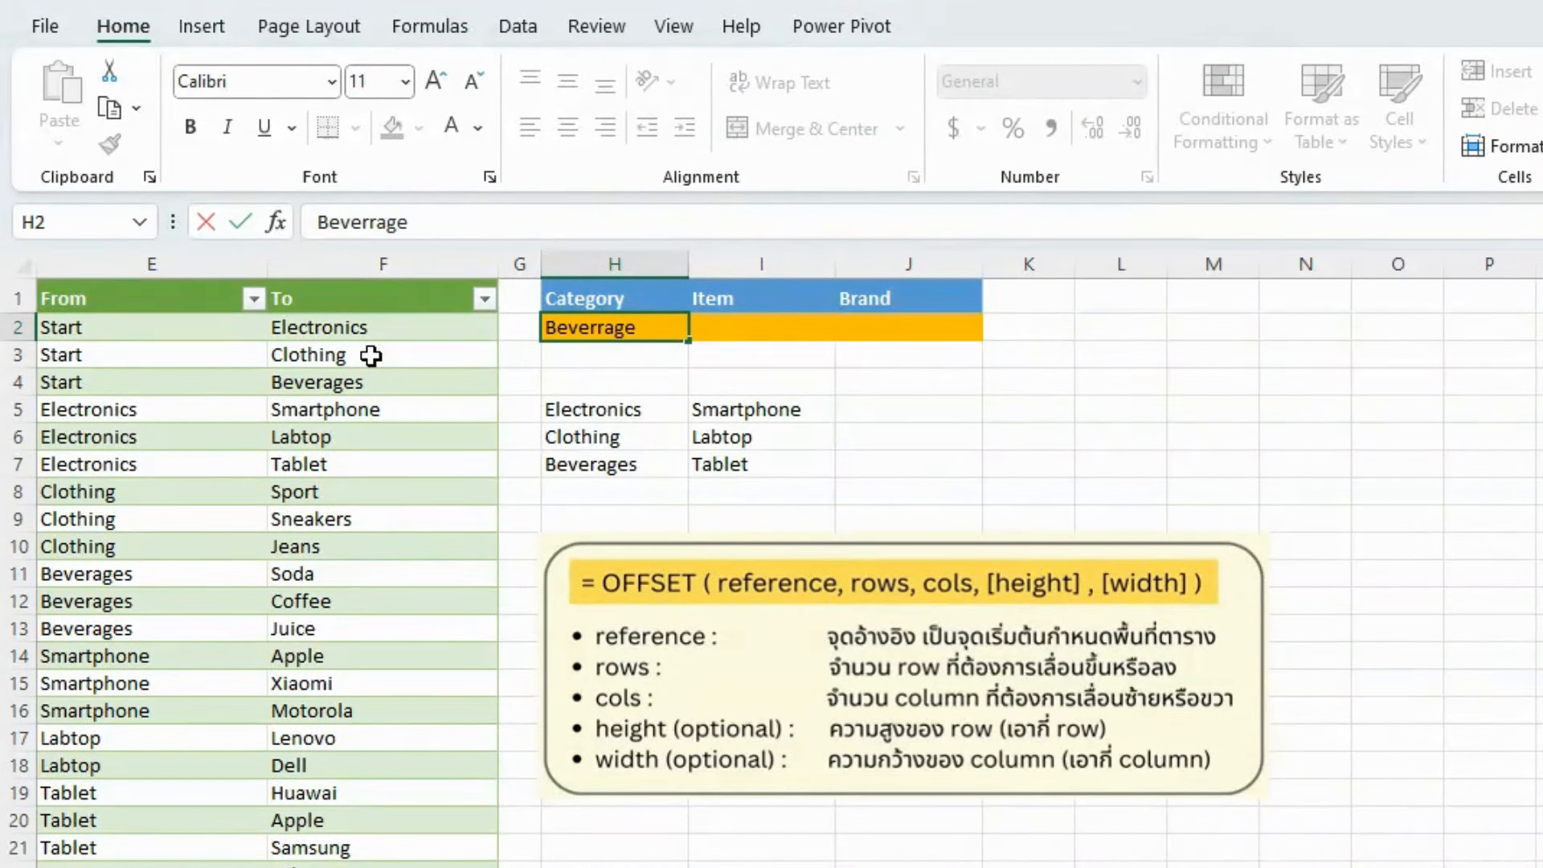
pyautogui.press('BackSpace')
pyautogui.press('BackSpace')
pyautogui.press('BackSpace')
pyautogui.press('BackSpace')
pyautogui.write('ages')
pyautogui.press('Return')
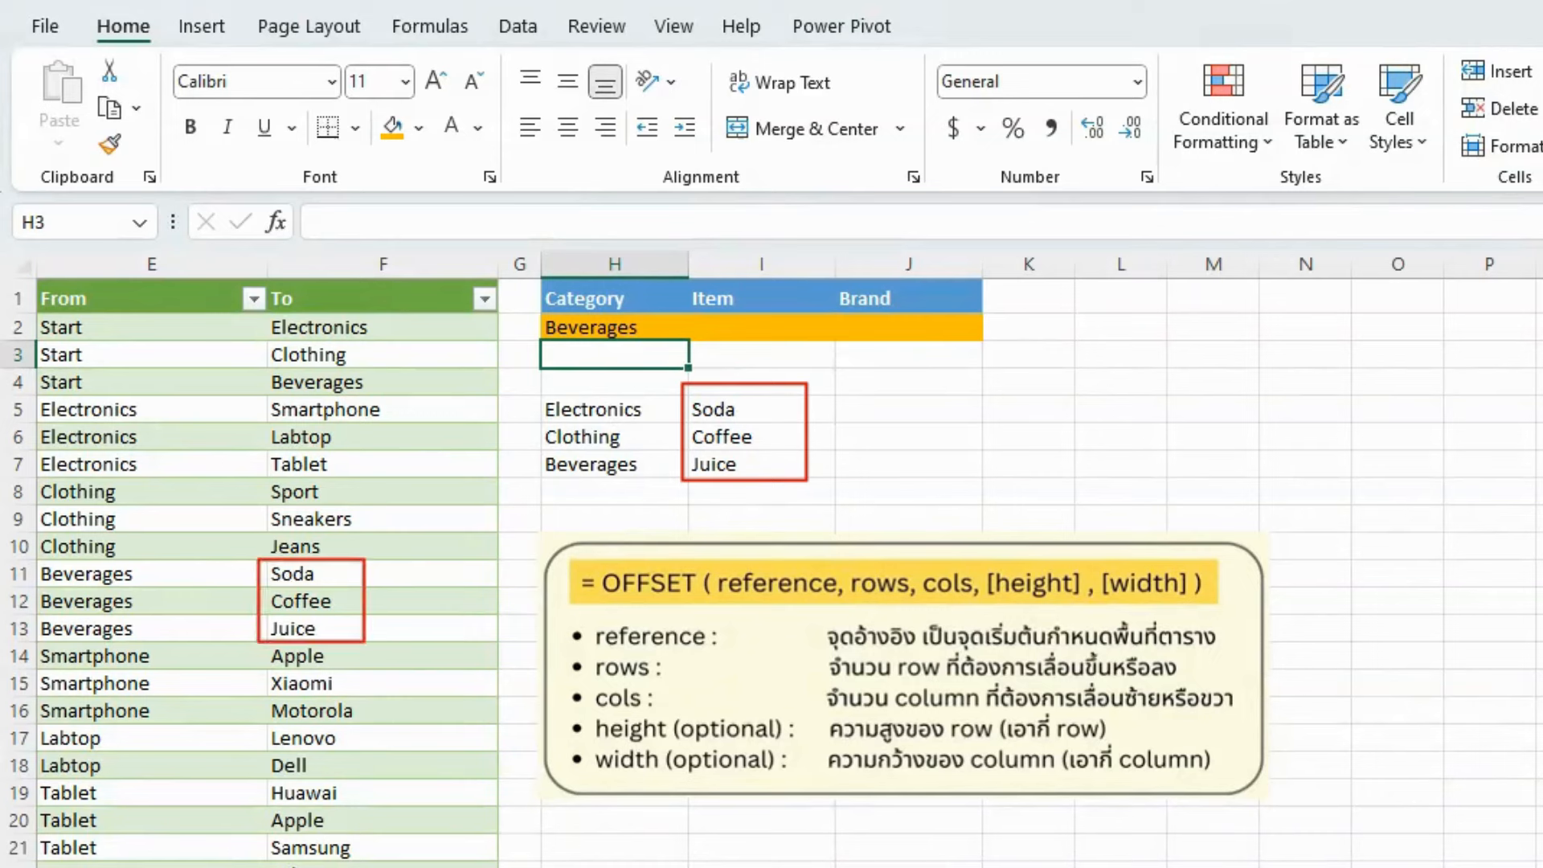
# - Copy the OFFSET formula from I5 into J5
pyautogui.click(911, 394)
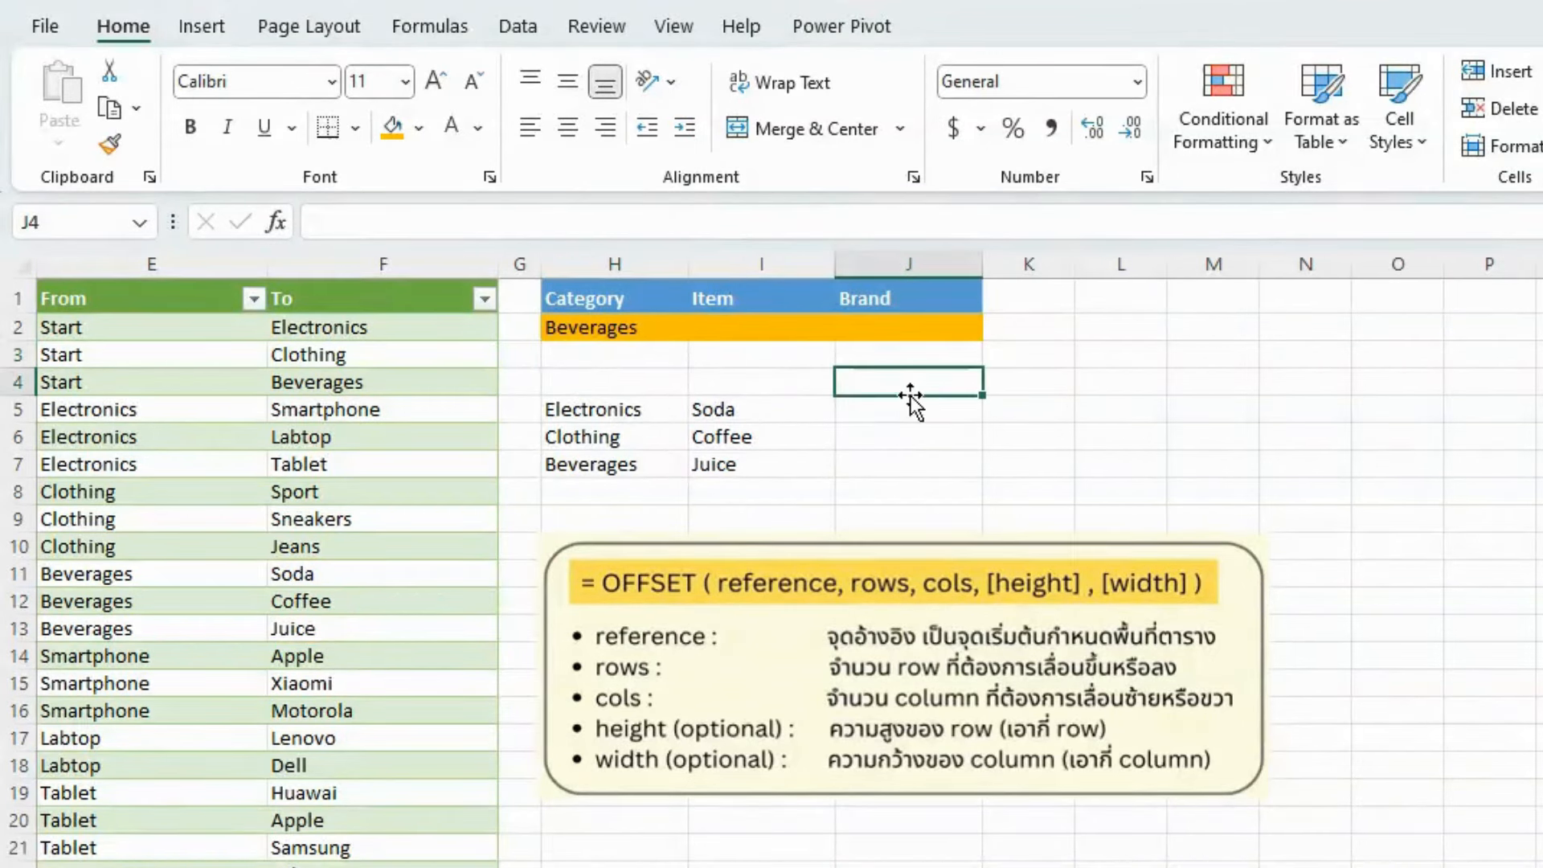
pyautogui.click(518, 27)
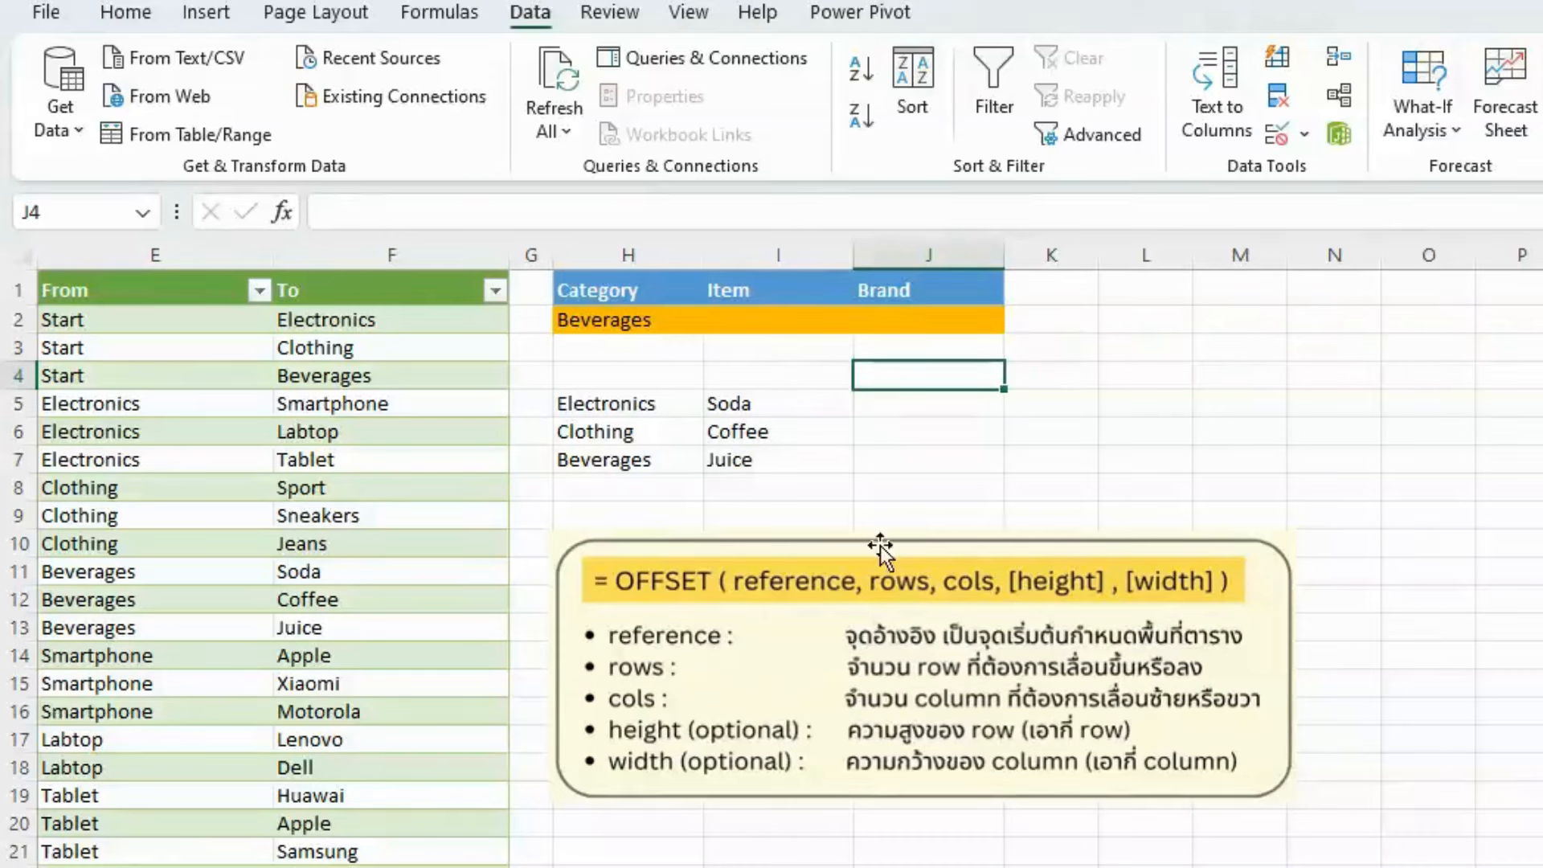
pyautogui.click(779, 404)
pyautogui.hotkey('ctrl', 'c')
pyautogui.click(908, 405)
pyautogui.hotkey('ctrl', 'v')
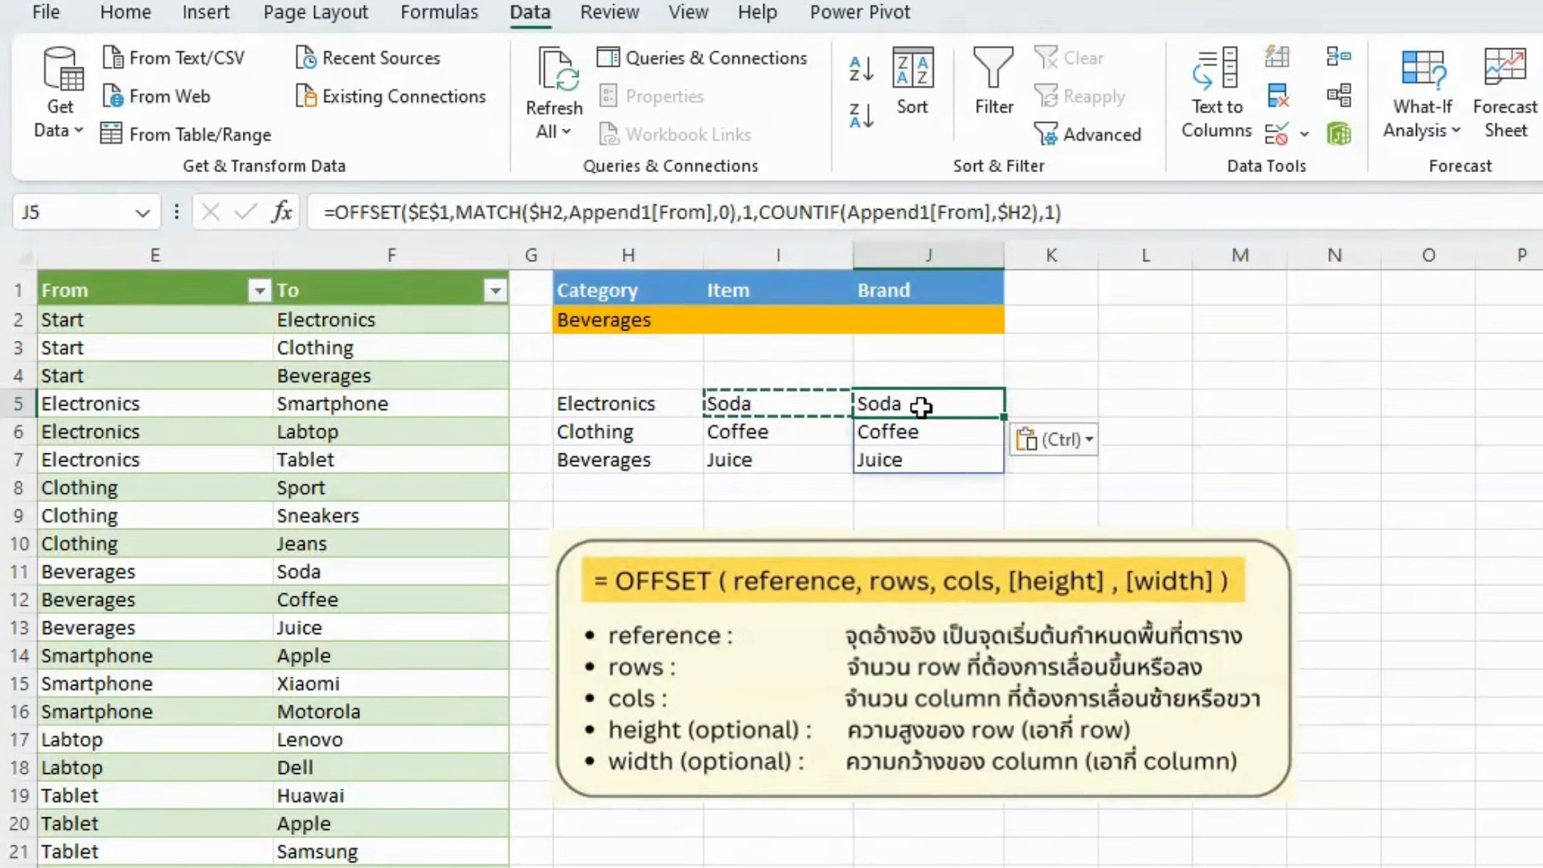
# - Repoint both Category cell references in J5's formula to the Item cell I2
pyautogui.doubleClick(920, 406)
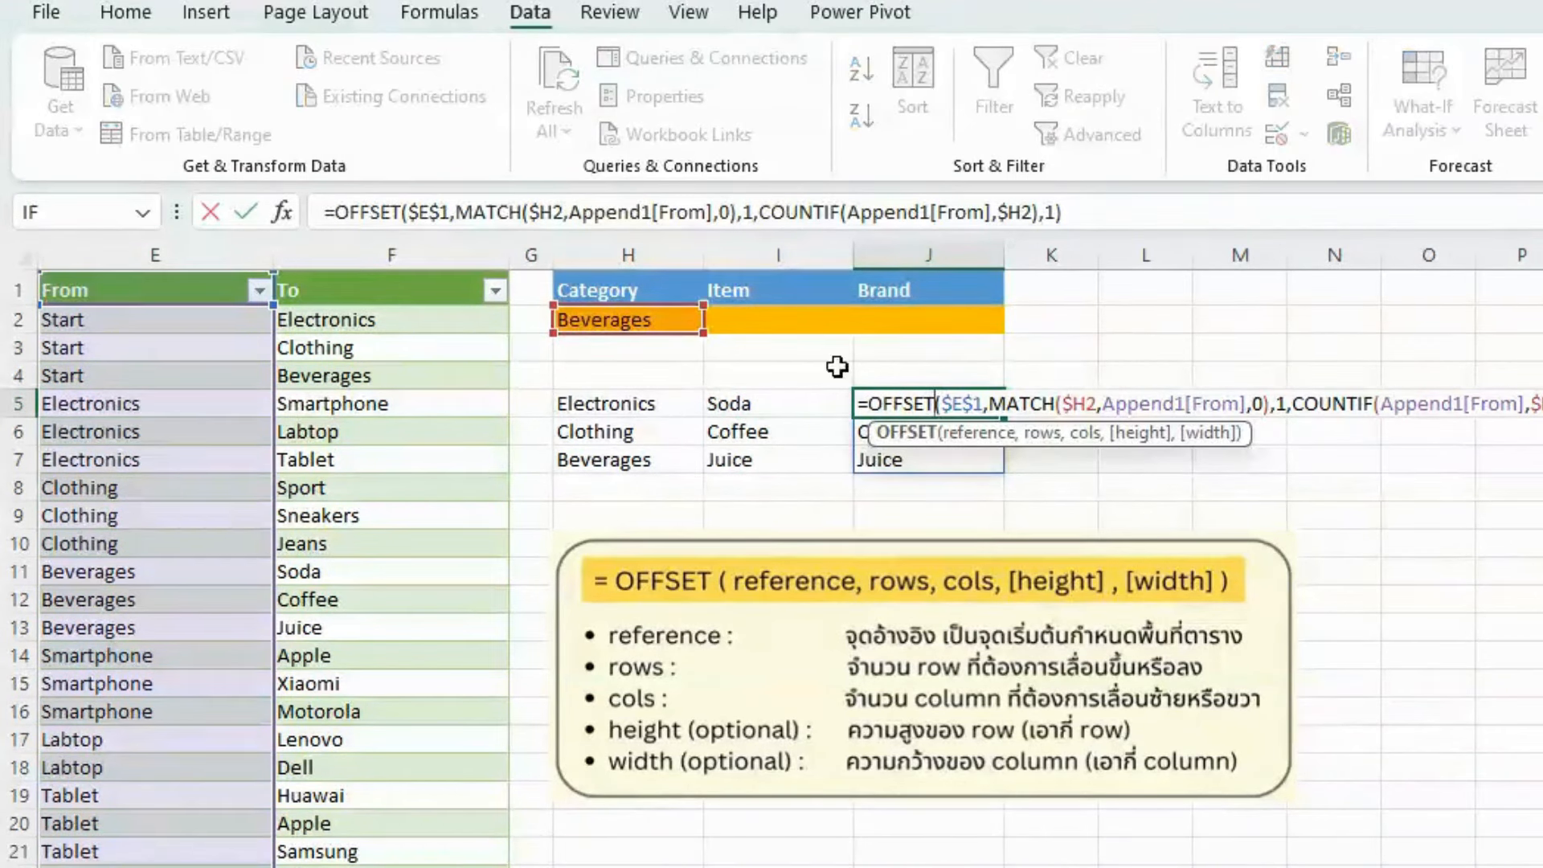
pyautogui.moveTo(676, 331); pyautogui.dragTo(756, 331)
pyautogui.moveTo(676, 332); pyautogui.dragTo(759, 331)
pyautogui.press('Return')
# - Enter Soda as the Item in I2 and select the input row H2:J2
pyautogui.click(777, 321)
pyautogui.write('Soda')
pyautogui.press('Return')
pyautogui.moveTo(629, 321); pyautogui.dragTo(918, 321)
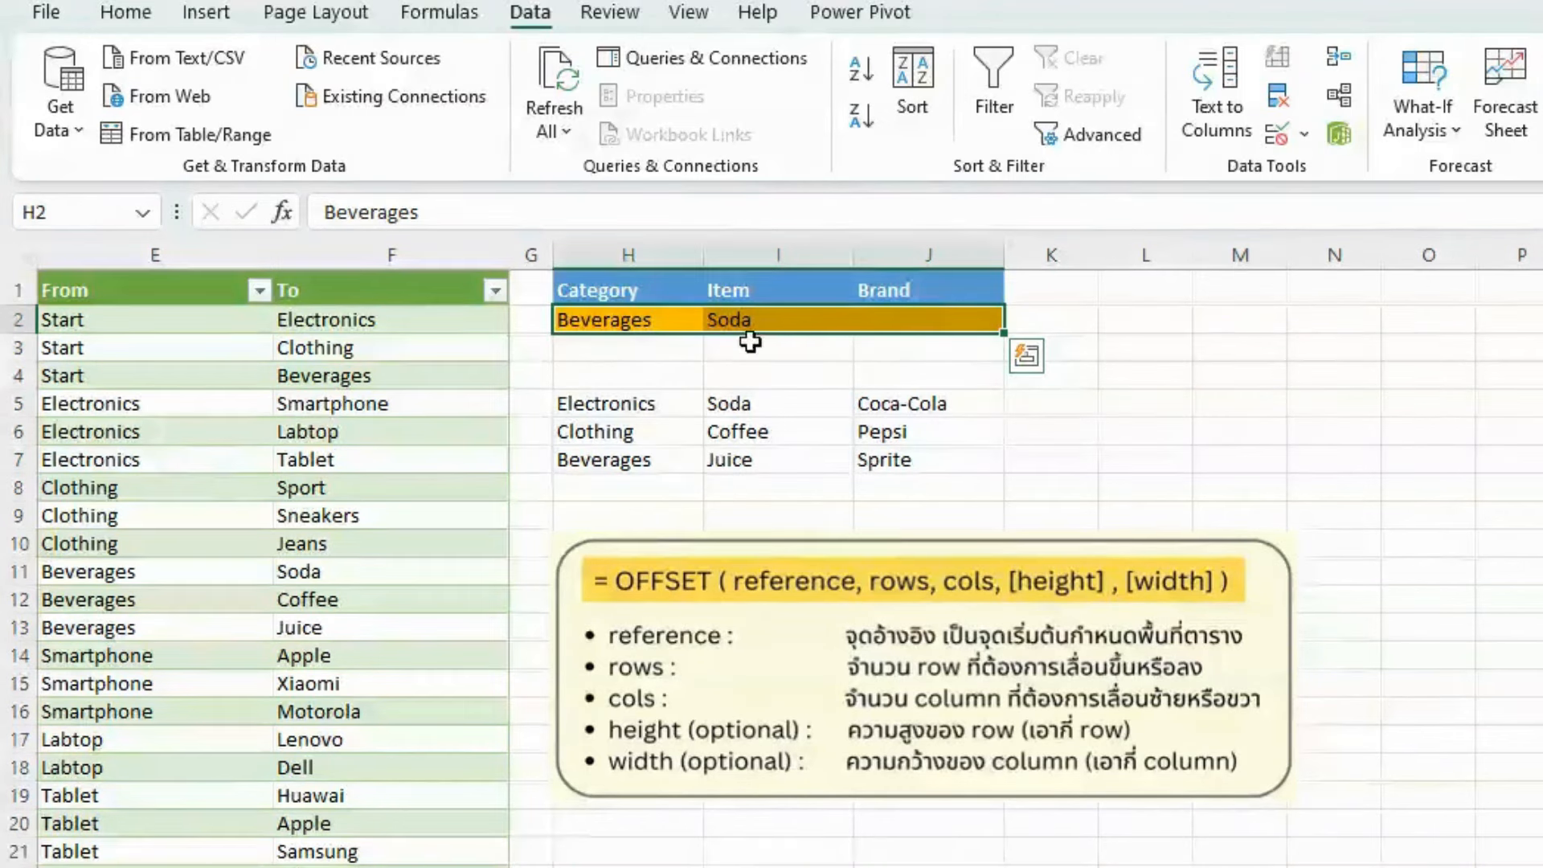
# - Copy the full text of the OFFSET formula in H5 without changing the cell
pyautogui.click(675, 402)
pyautogui.click(1114, 212)
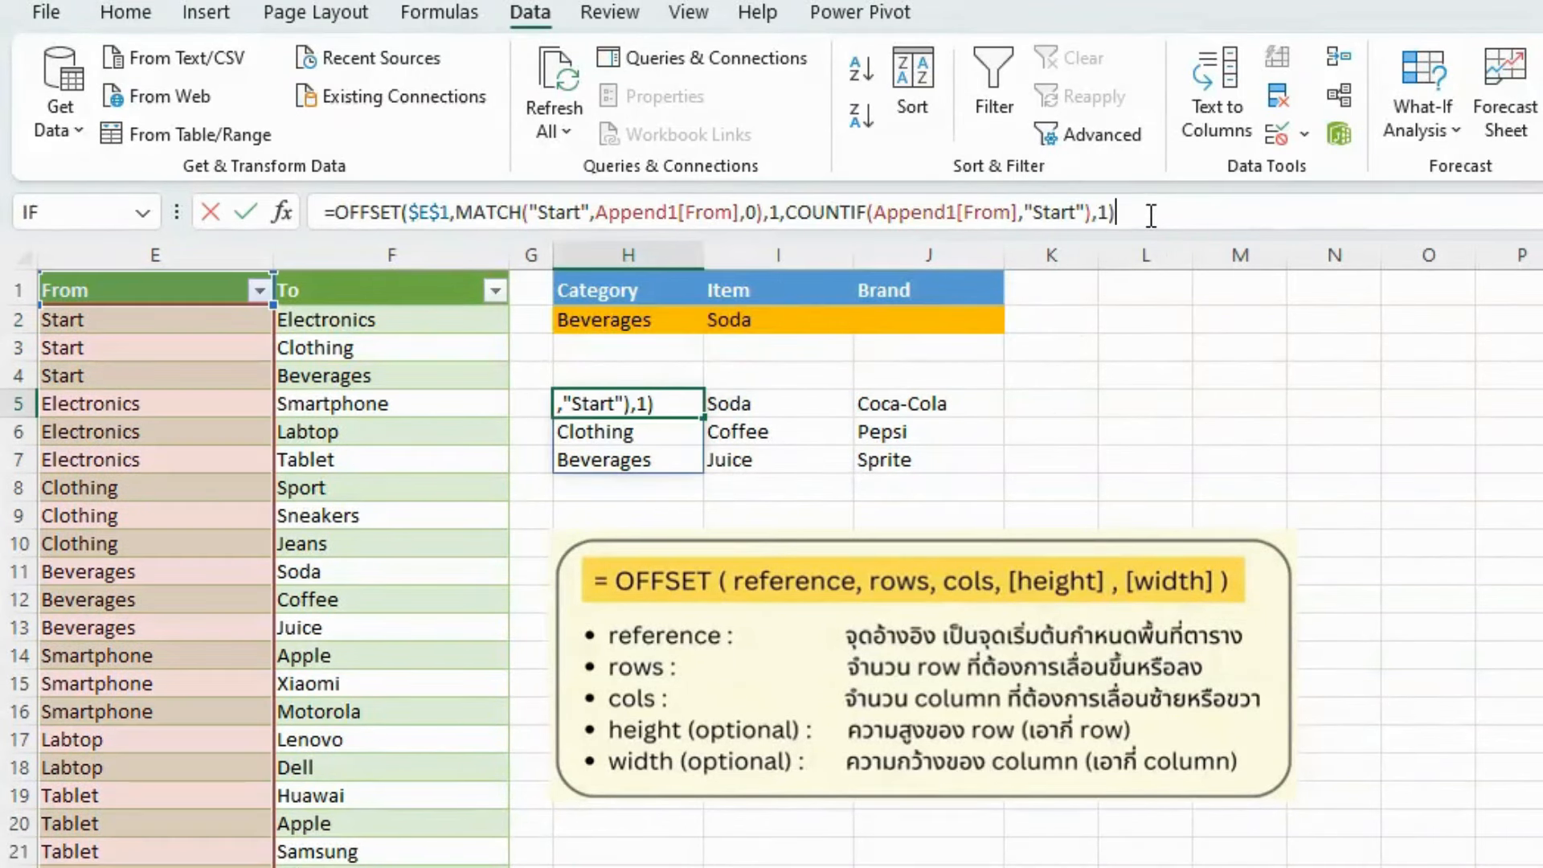
pyautogui.moveTo(1114, 212); pyautogui.dragTo(323, 214)
pyautogui.hotkey('ctrl', 'c')
pyautogui.press('Escape')
# - Try to restrict the Category cell H2 to a List validation with the copied OFFSET formula as its source
pyautogui.click(627, 320)
pyautogui.click(1276, 134)
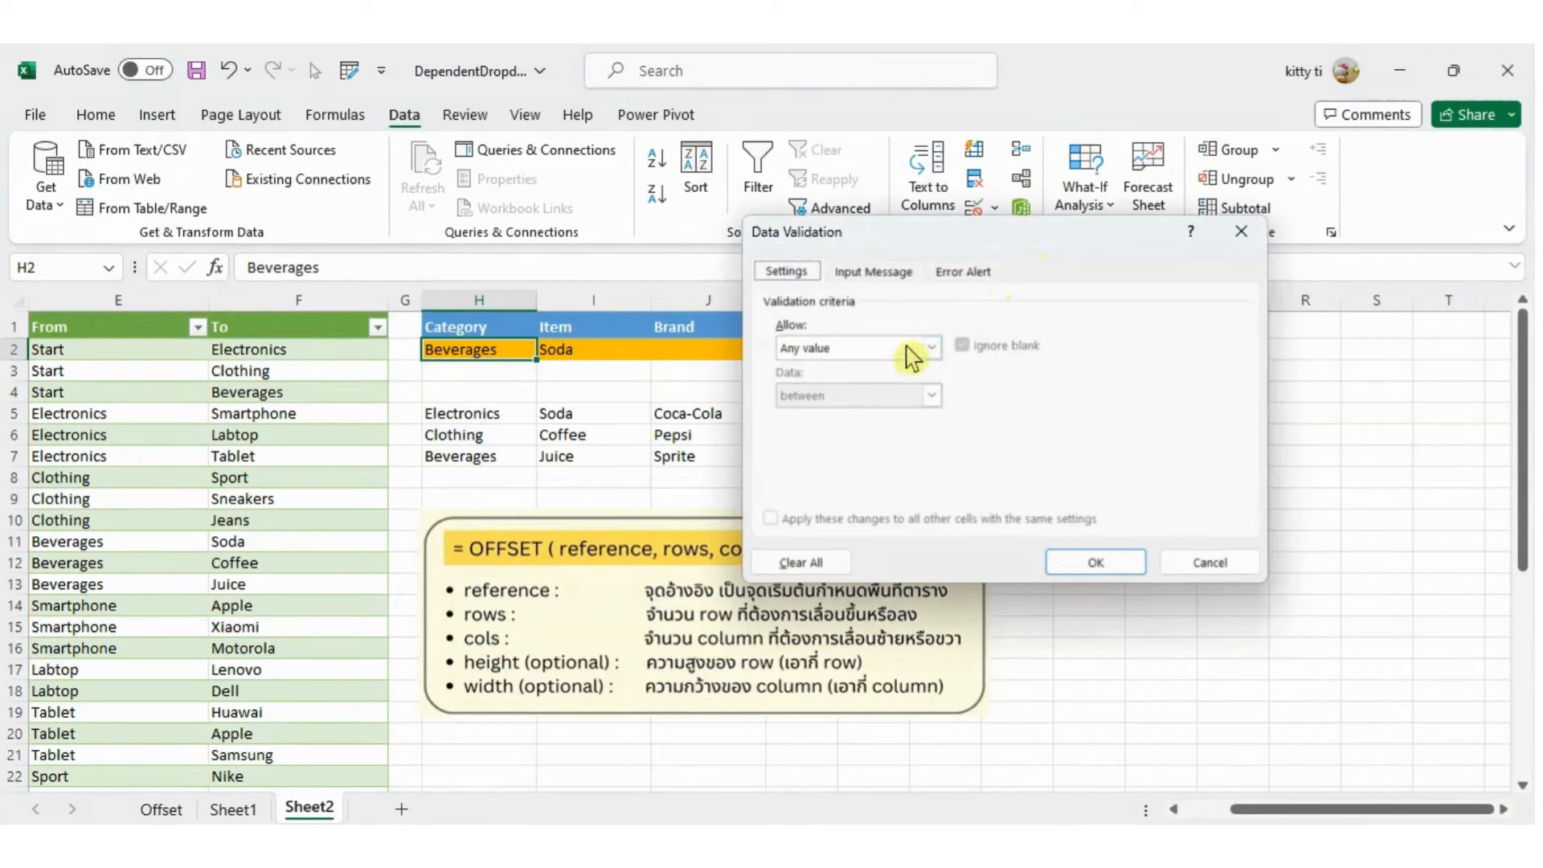
pyautogui.click(933, 350)
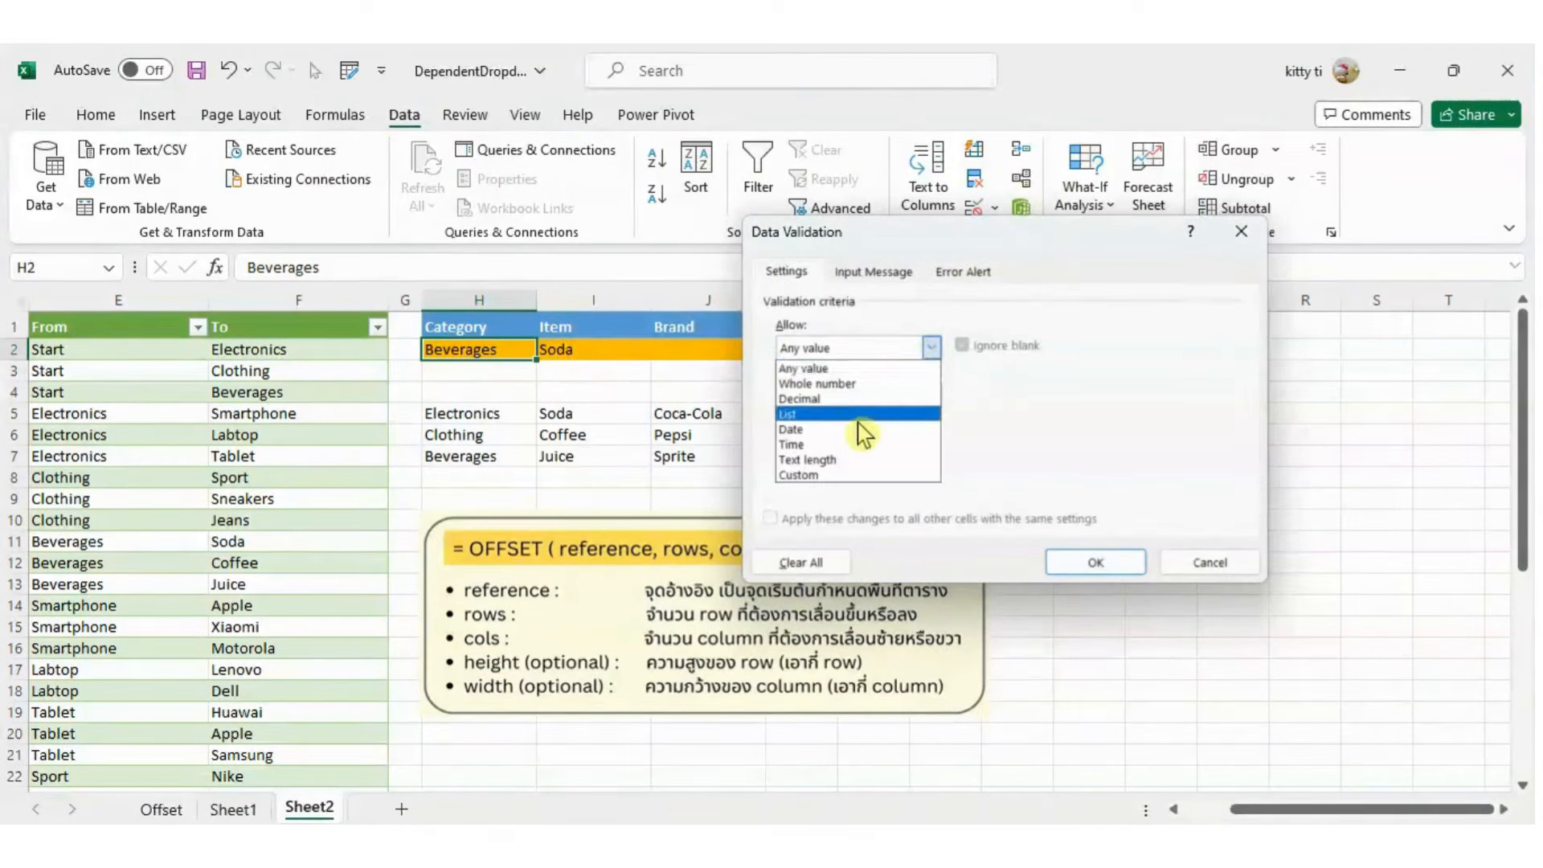
pyautogui.click(857, 414)
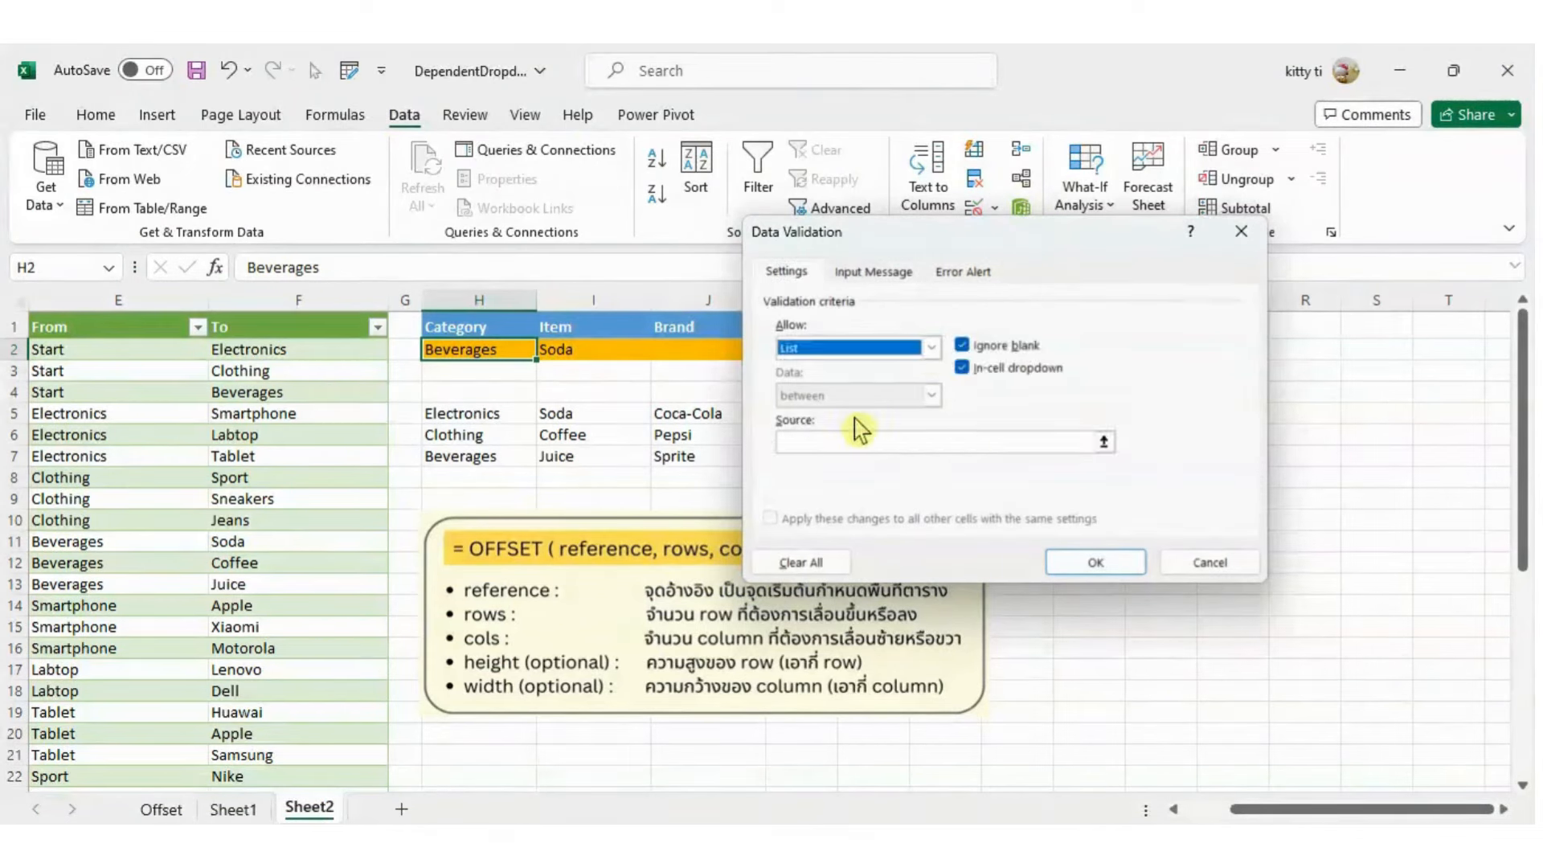
pyautogui.click(849, 443)
pyautogui.hotkey('ctrl', 'v')
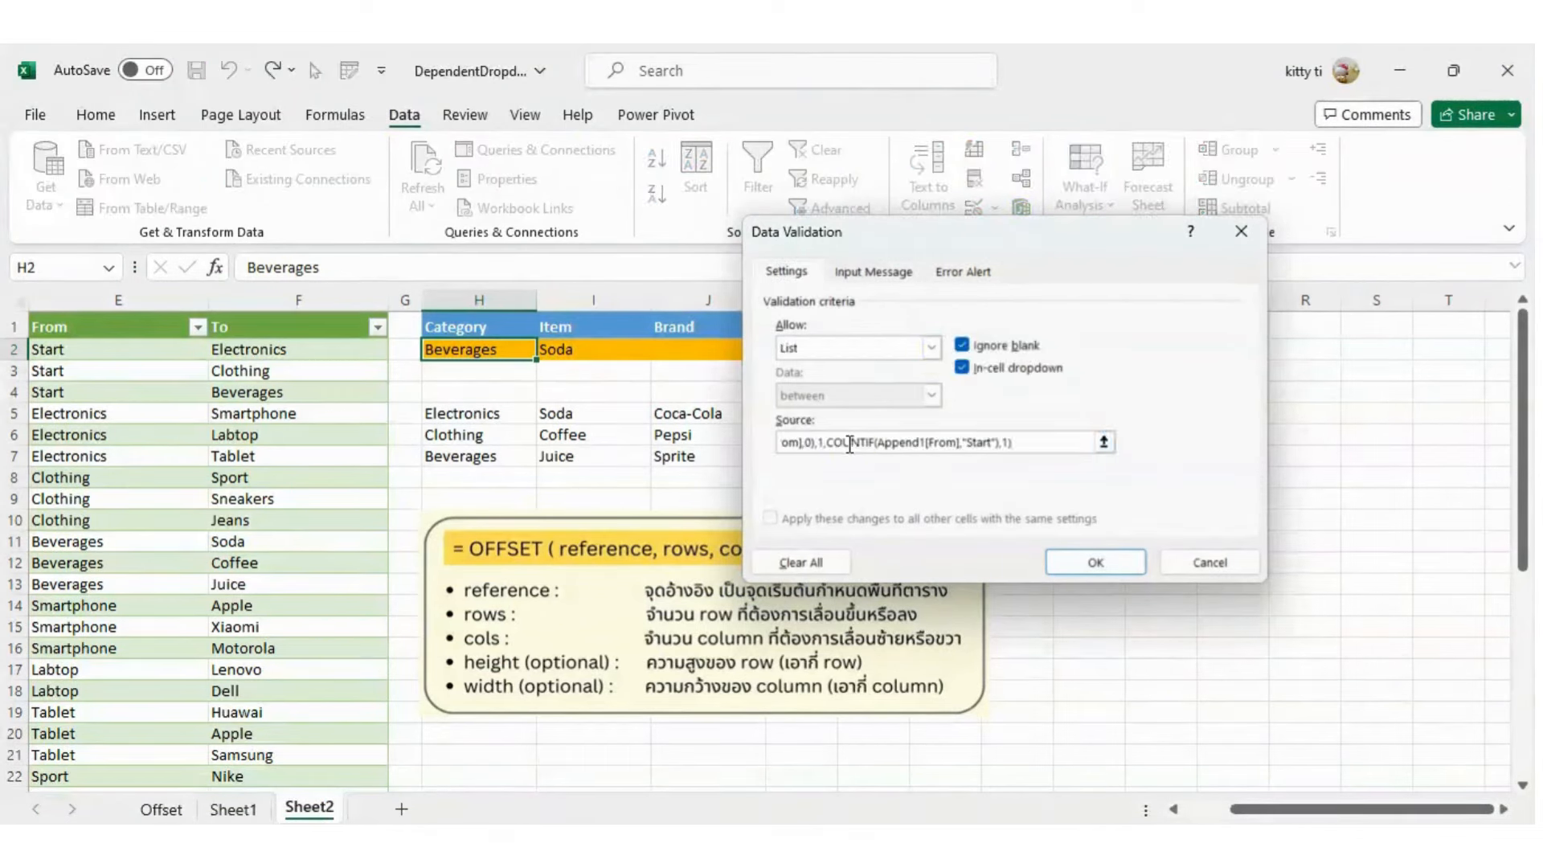
pyautogui.click(1094, 562)
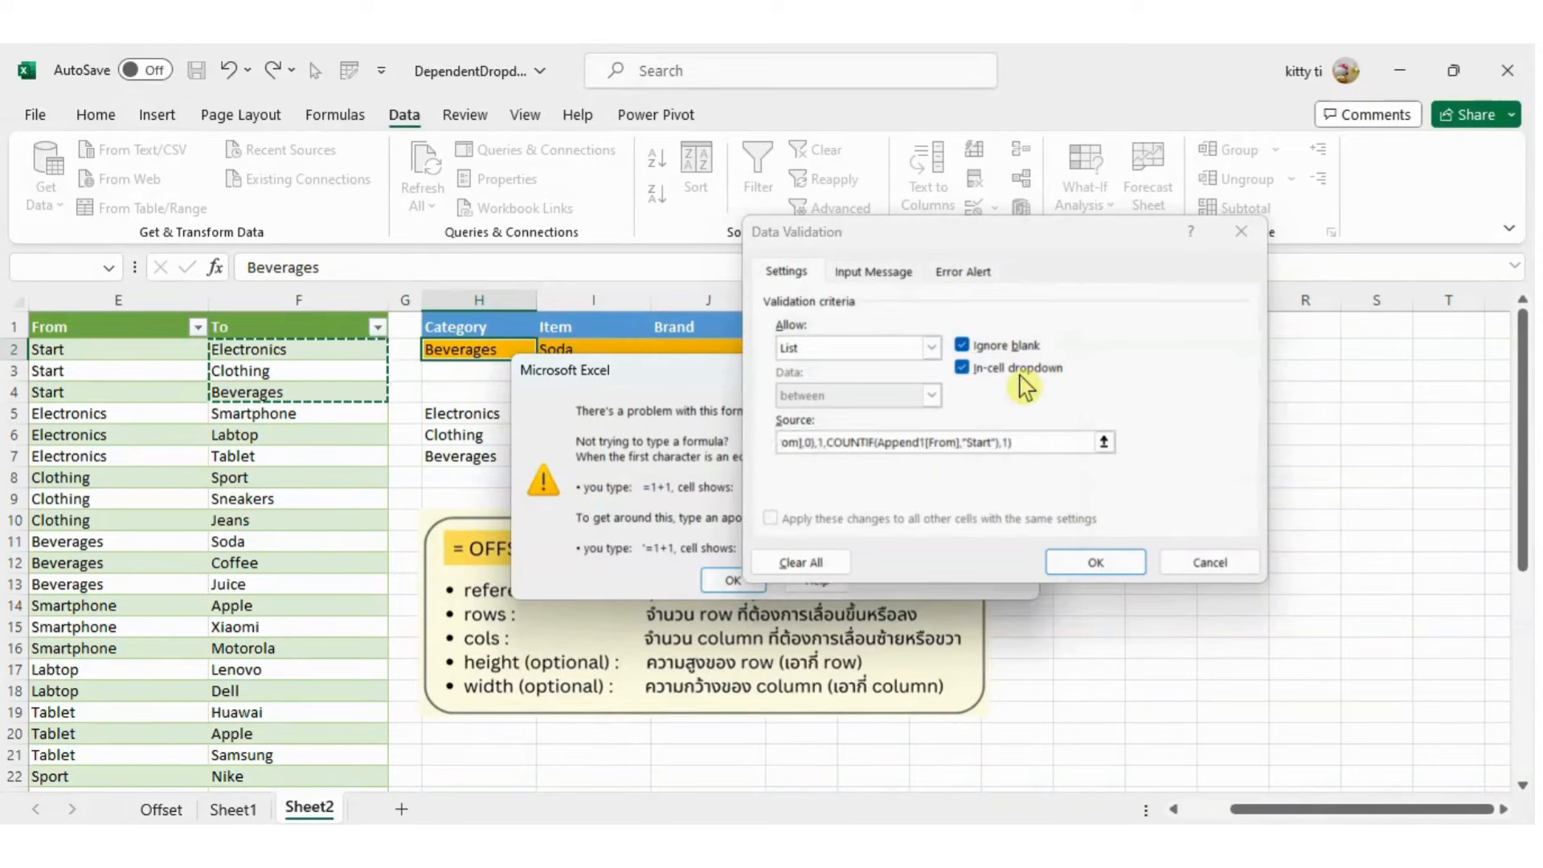
pyautogui.click(1021, 376)
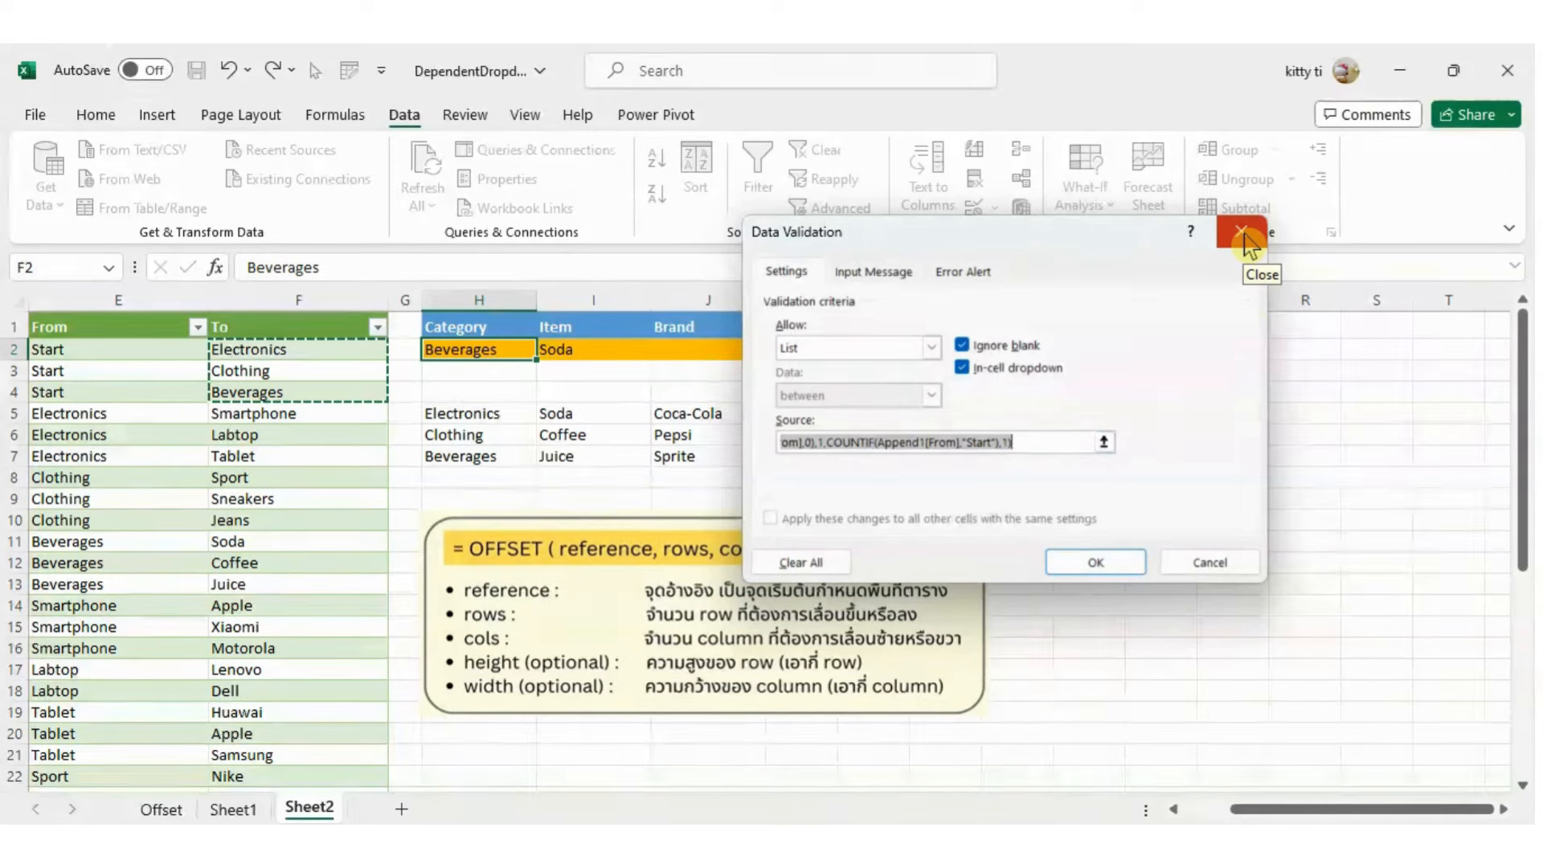
pyautogui.click(1210, 571)
pyautogui.click(1040, 428)
# - Examine the Append1[From] lookup array in H5's formula and how far down the From column extends
pyautogui.click(498, 414)
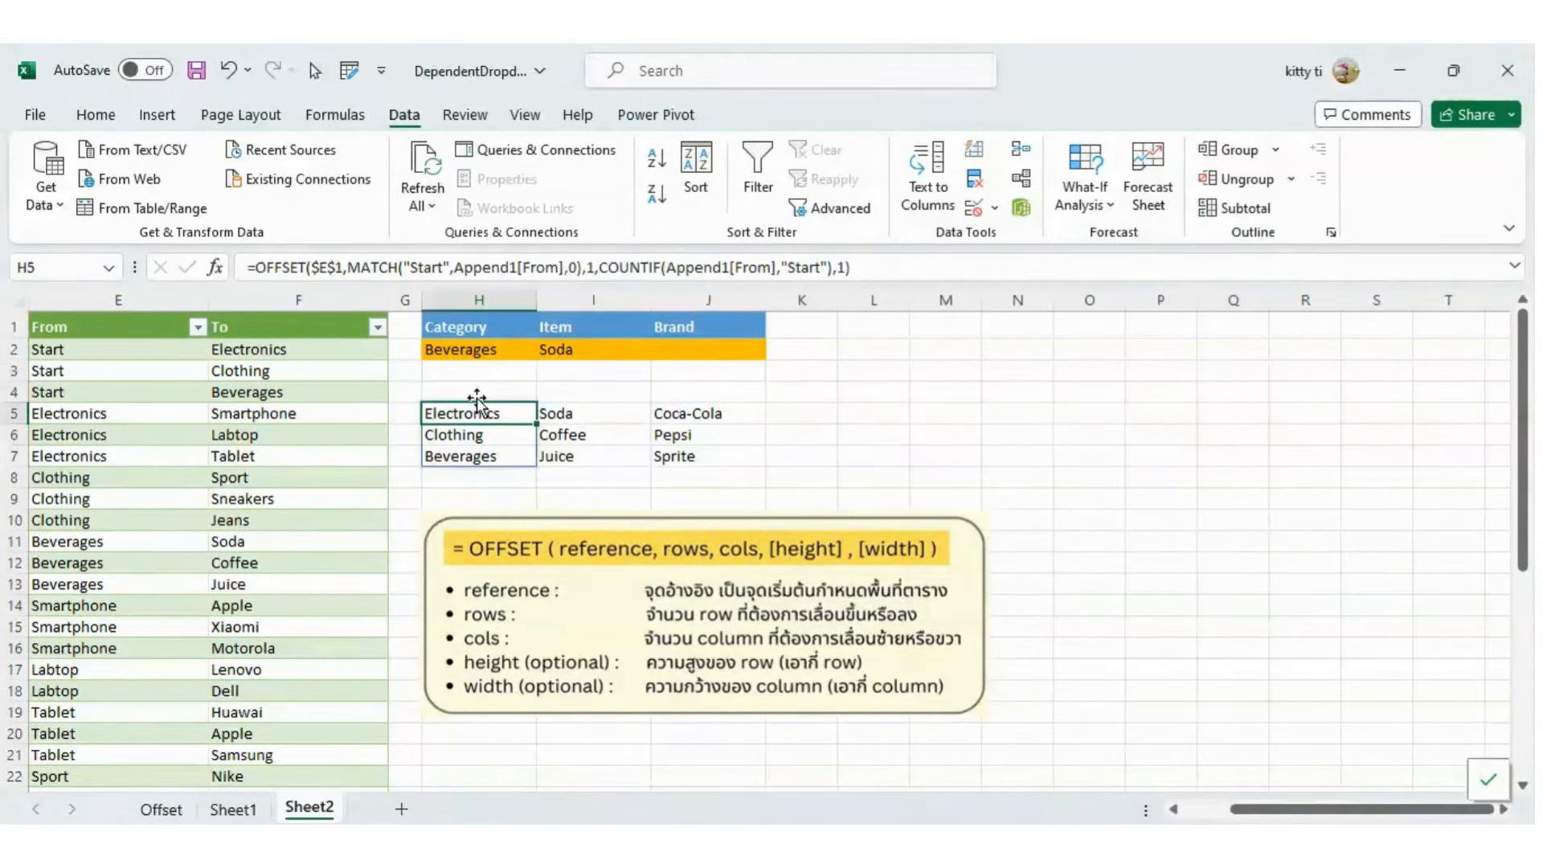
pyautogui.moveTo(455, 267); pyautogui.dragTo(563, 267)
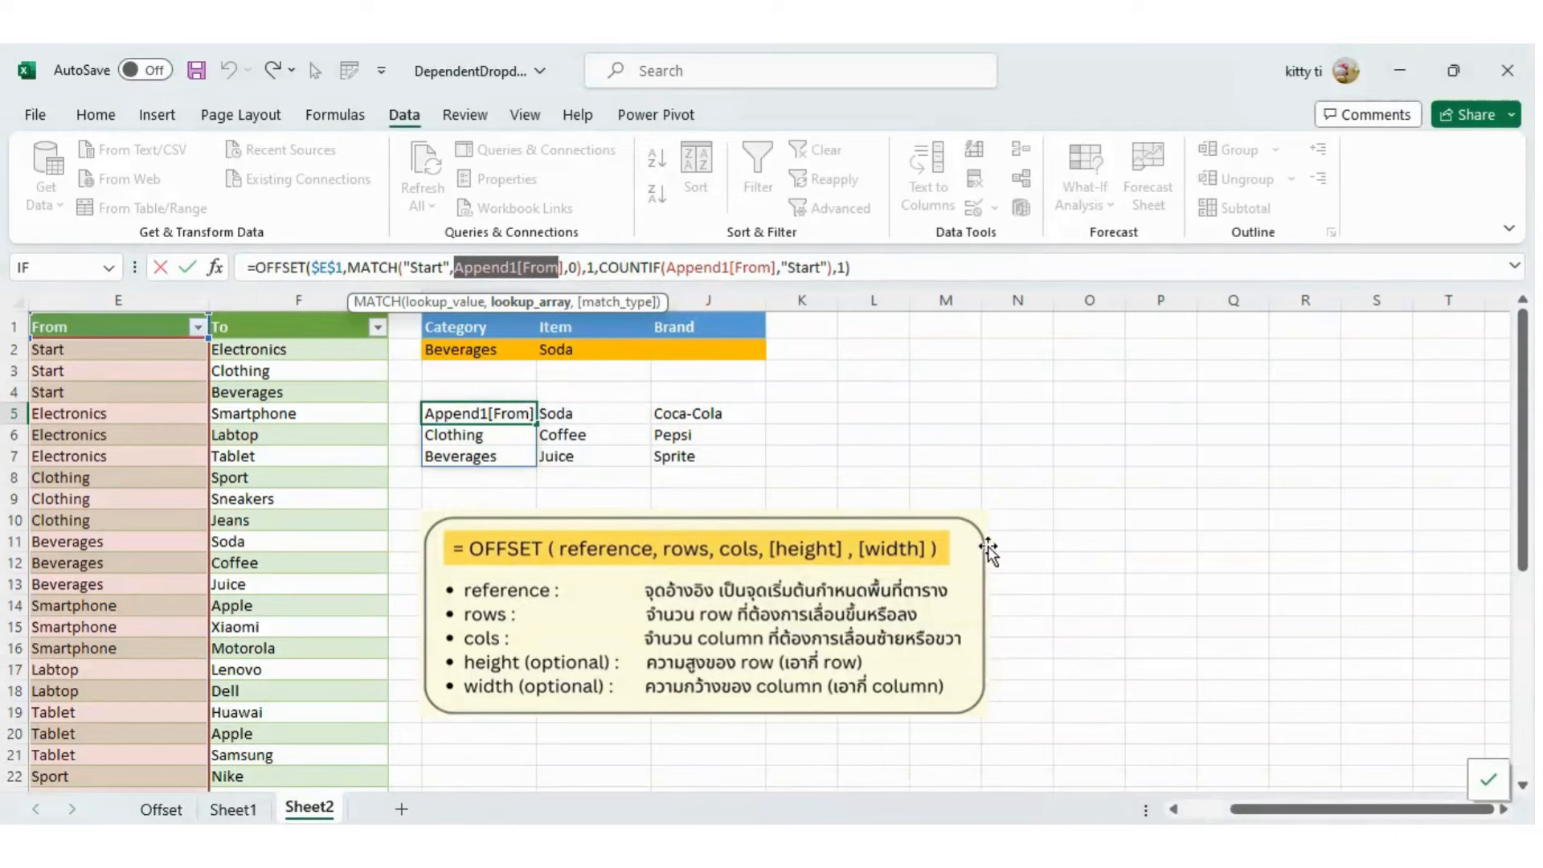
pyautogui.press('Return')
pyautogui.press('Return')
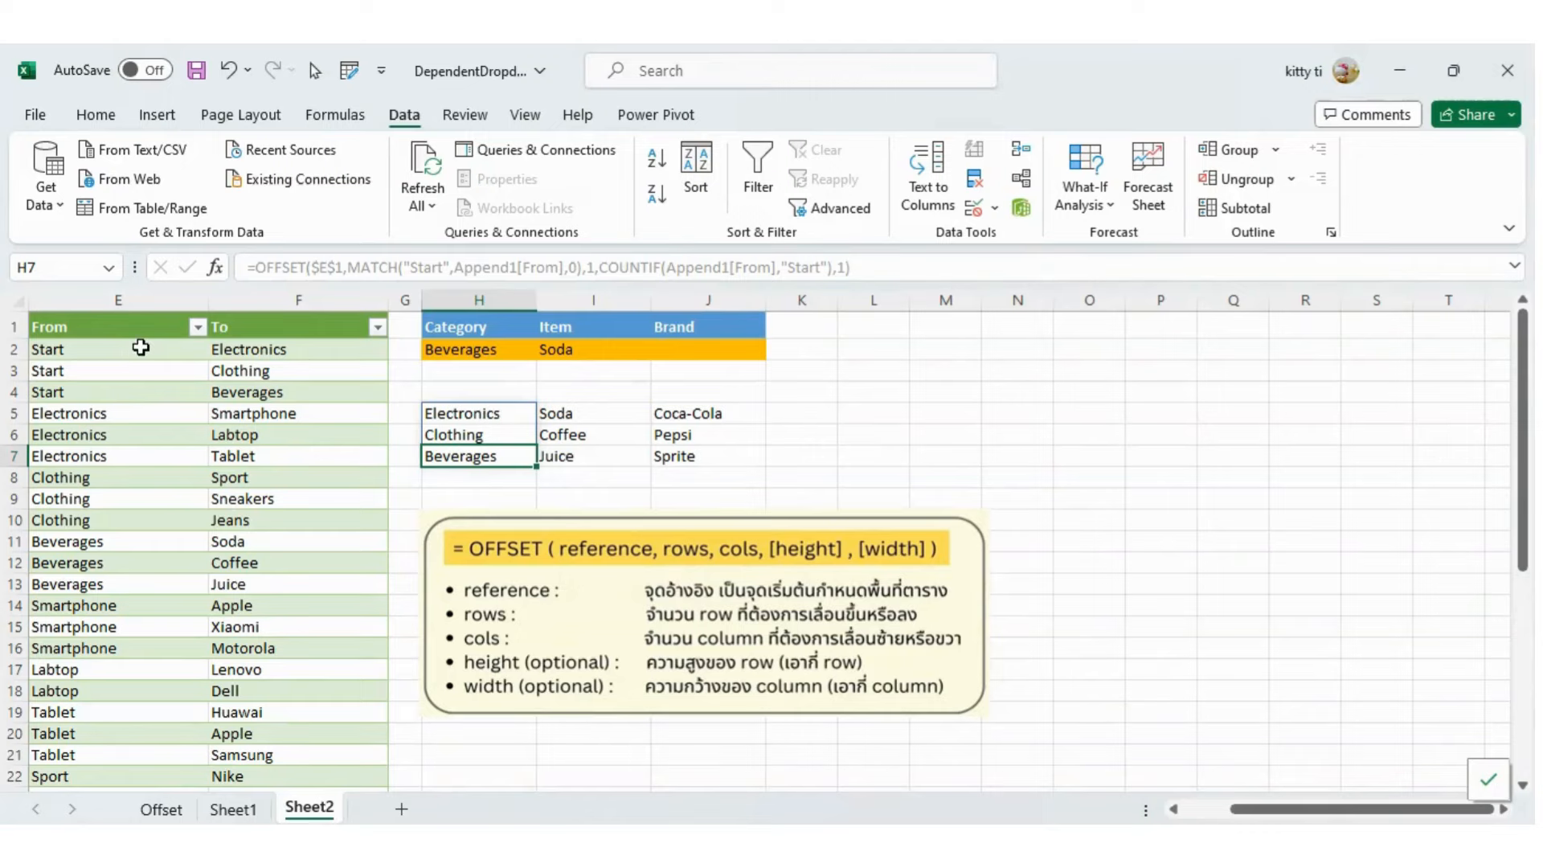
pyautogui.click(141, 349)
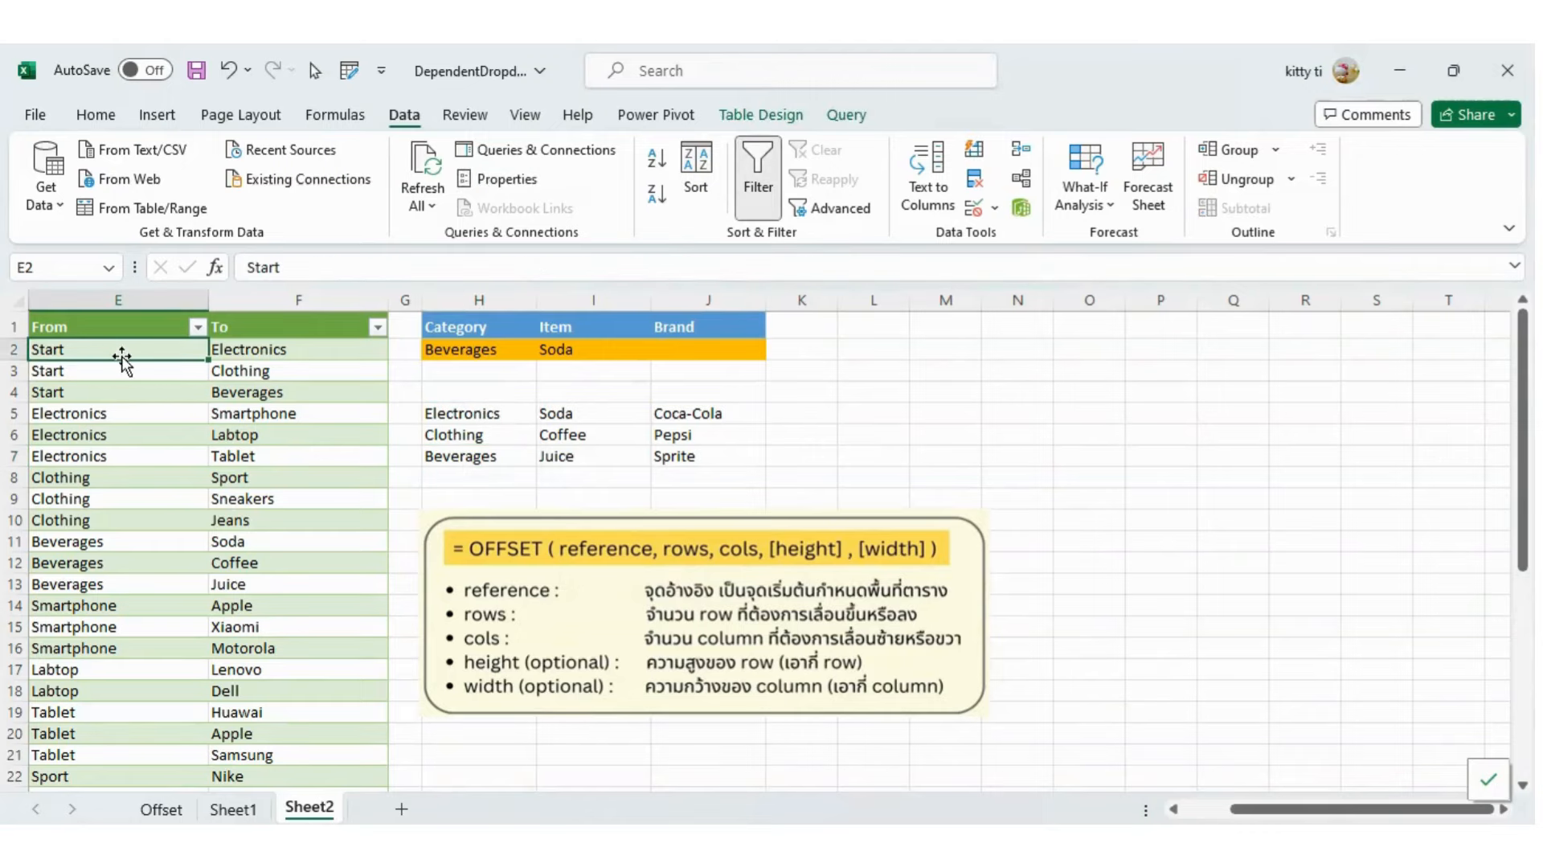
pyautogui.scroll(-7, 129, 386)
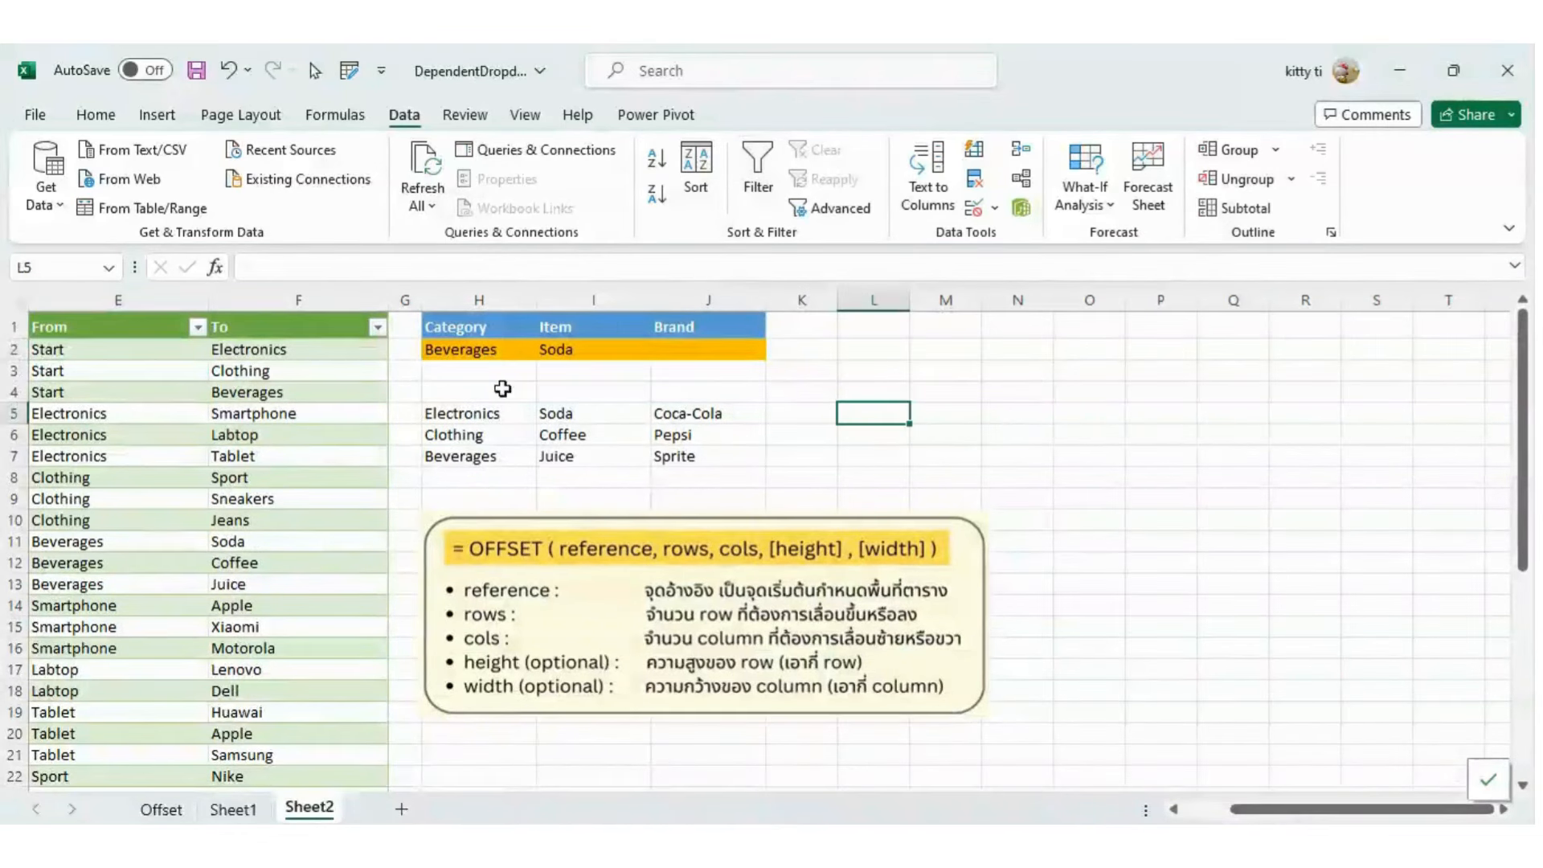
# - Replace the Append1[From] lookup array in H5's MATCH function with the absolute range $E$2:$E$39
pyautogui.click(481, 348)
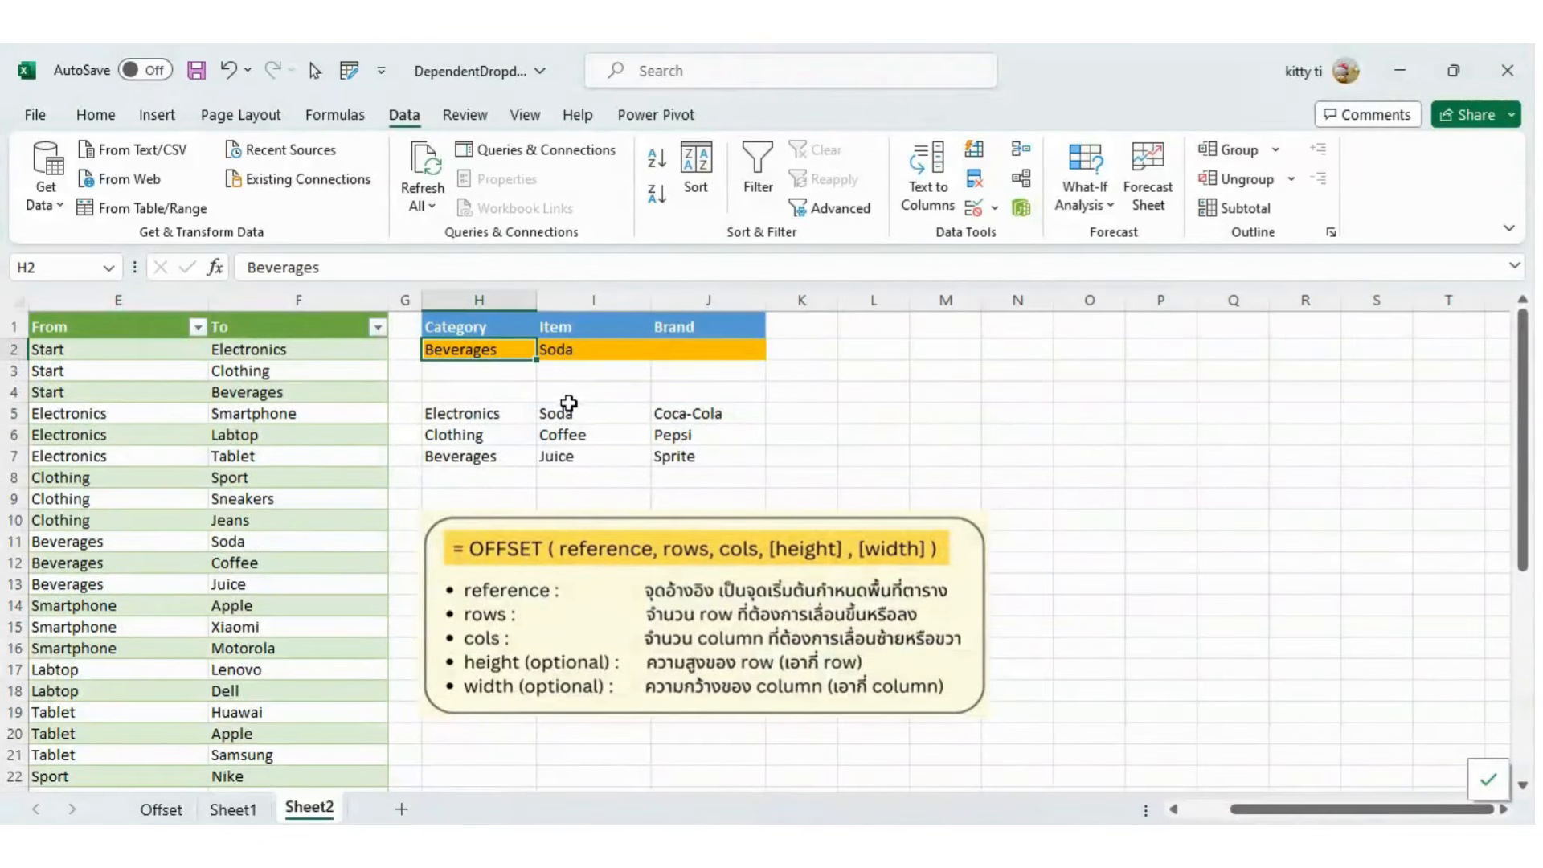
pyautogui.click(488, 414)
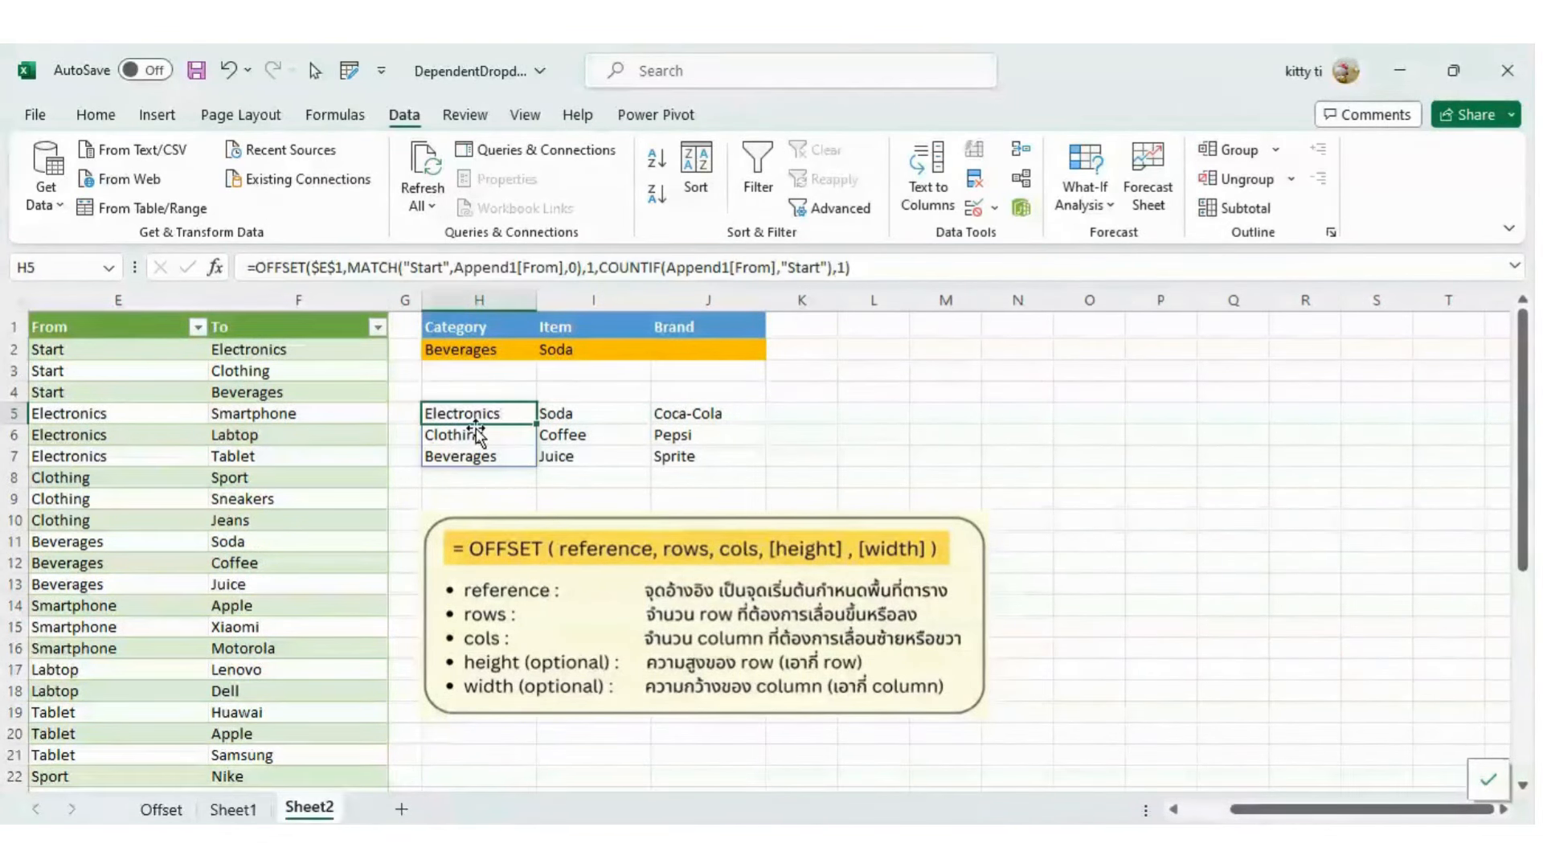
pyautogui.click(461, 276)
pyautogui.moveTo(456, 273); pyautogui.dragTo(565, 281)
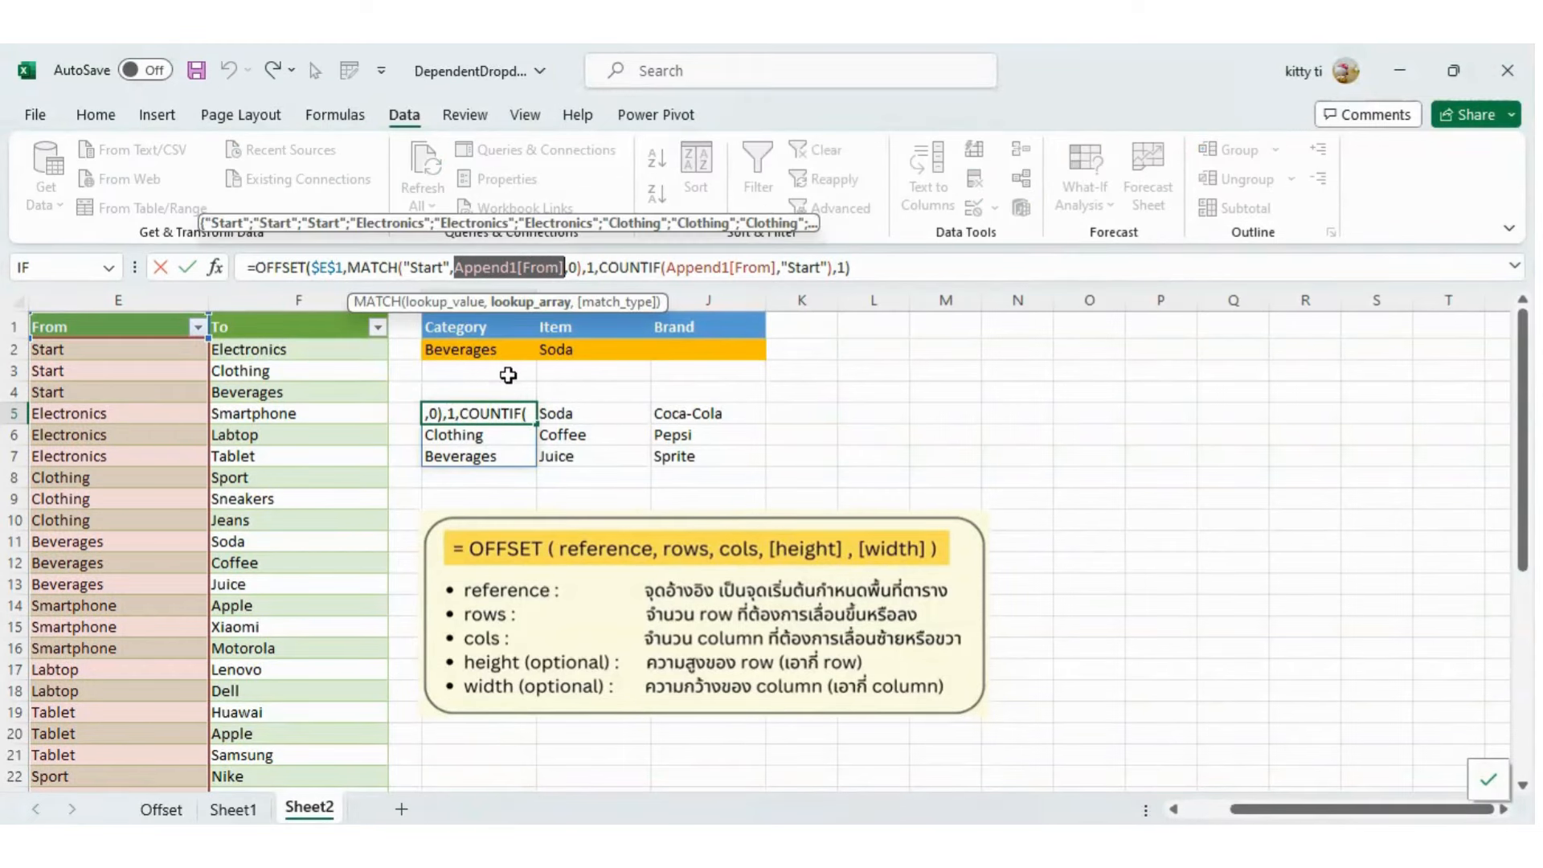
pyautogui.write('E')
pyautogui.write('2:3')
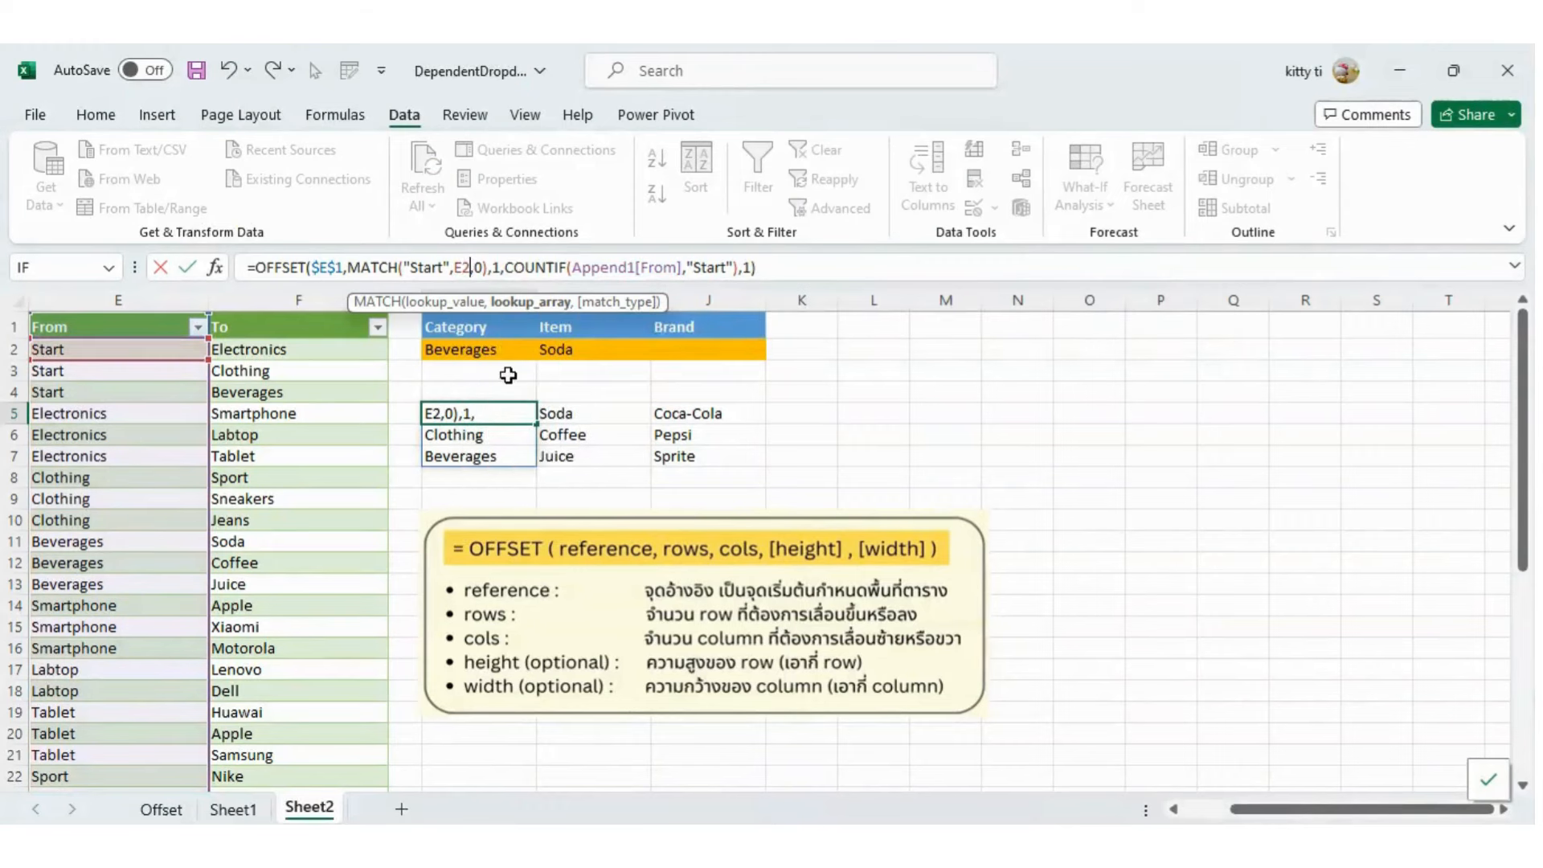
pyautogui.write('9')
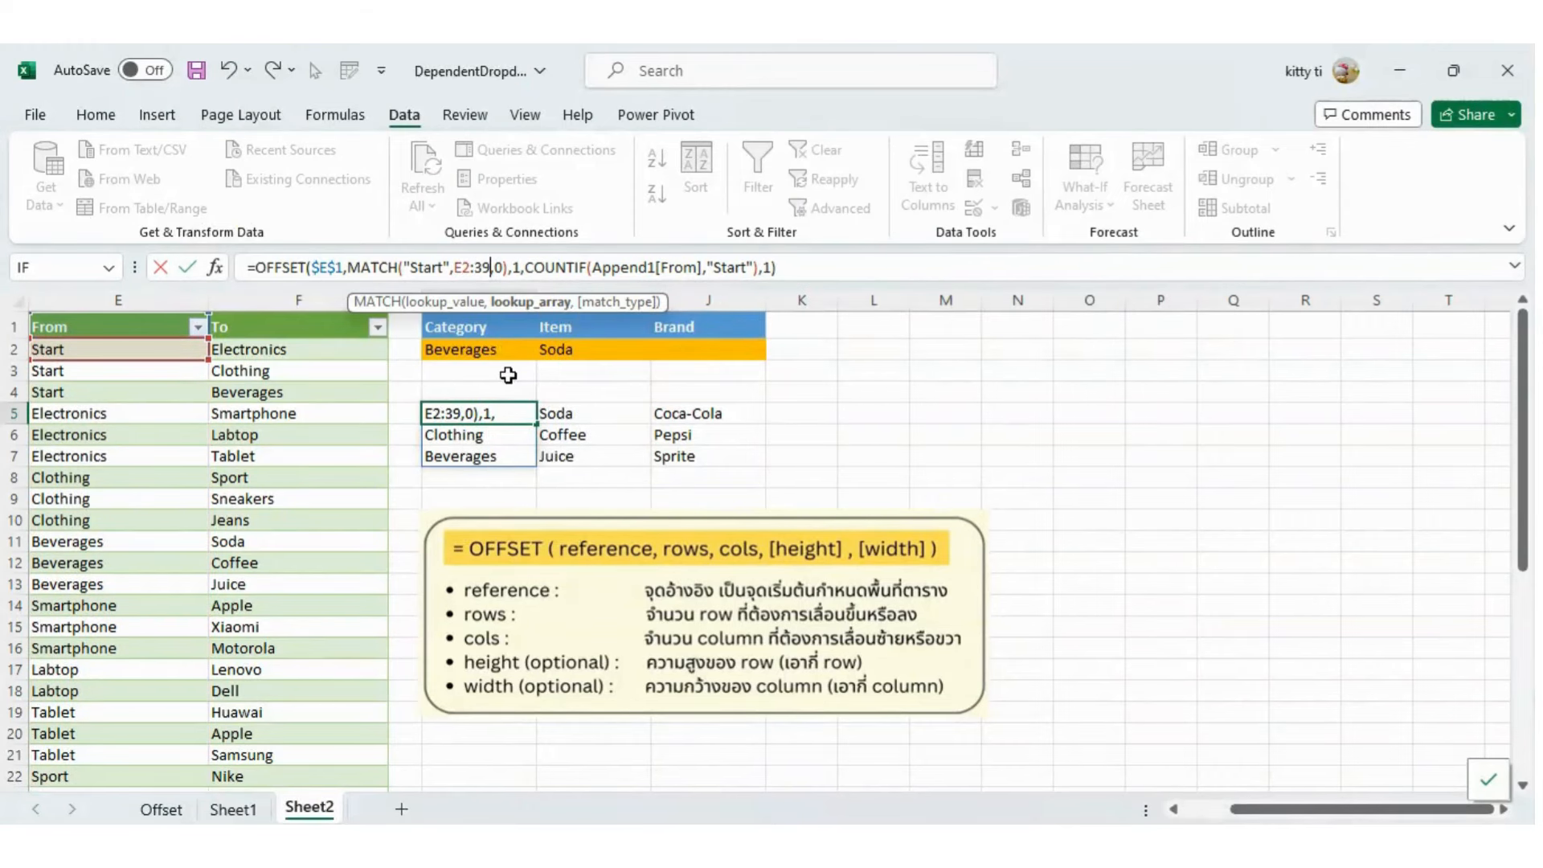
pyautogui.press('BackSpace')
pyautogui.press('BackSpace')
pyautogui.write('e')
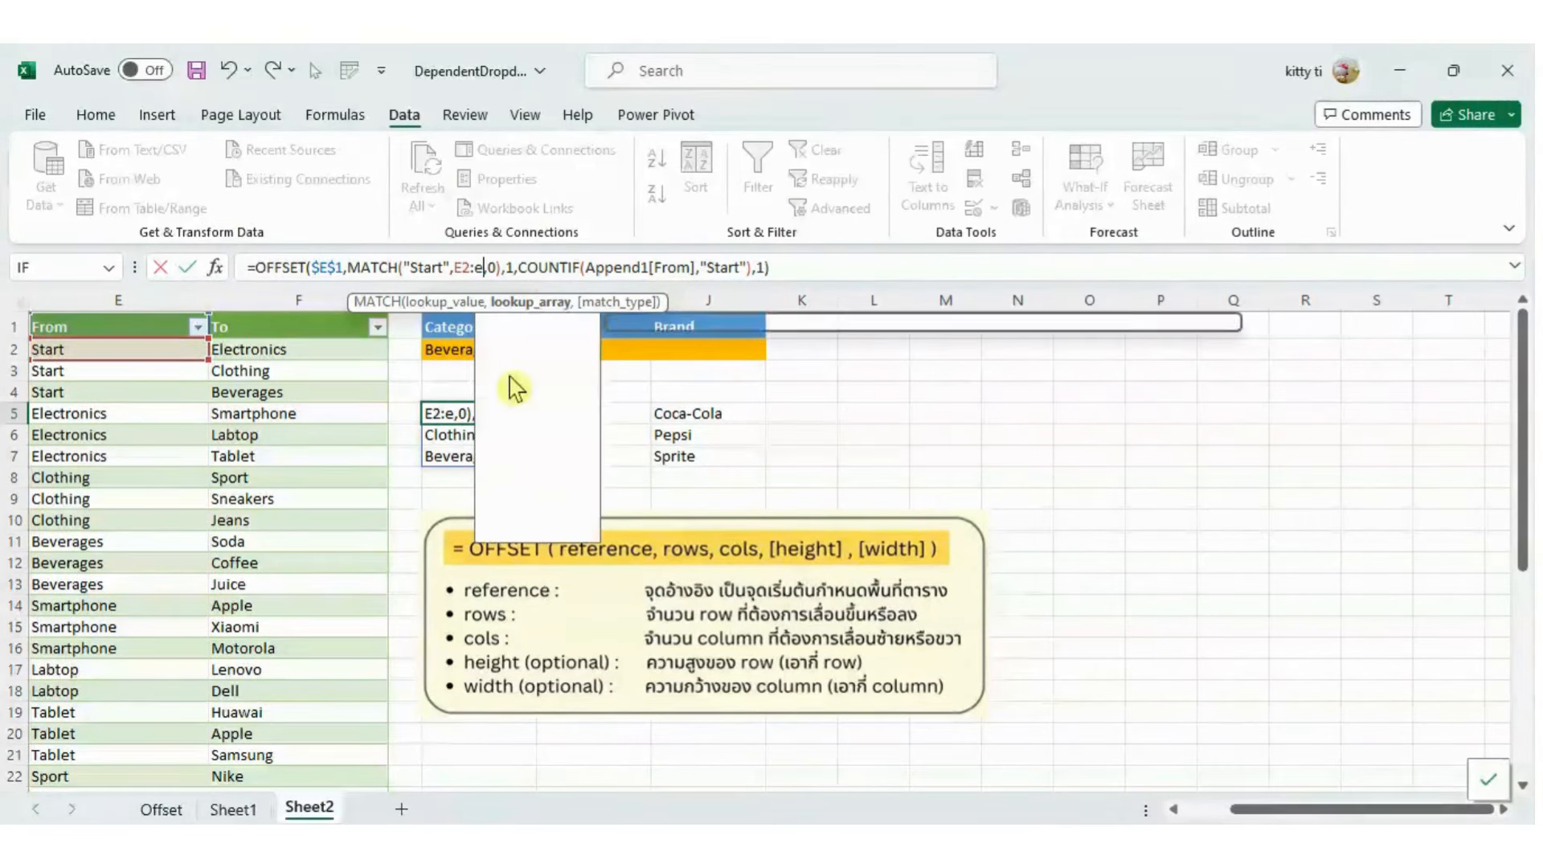
pyautogui.write('39')
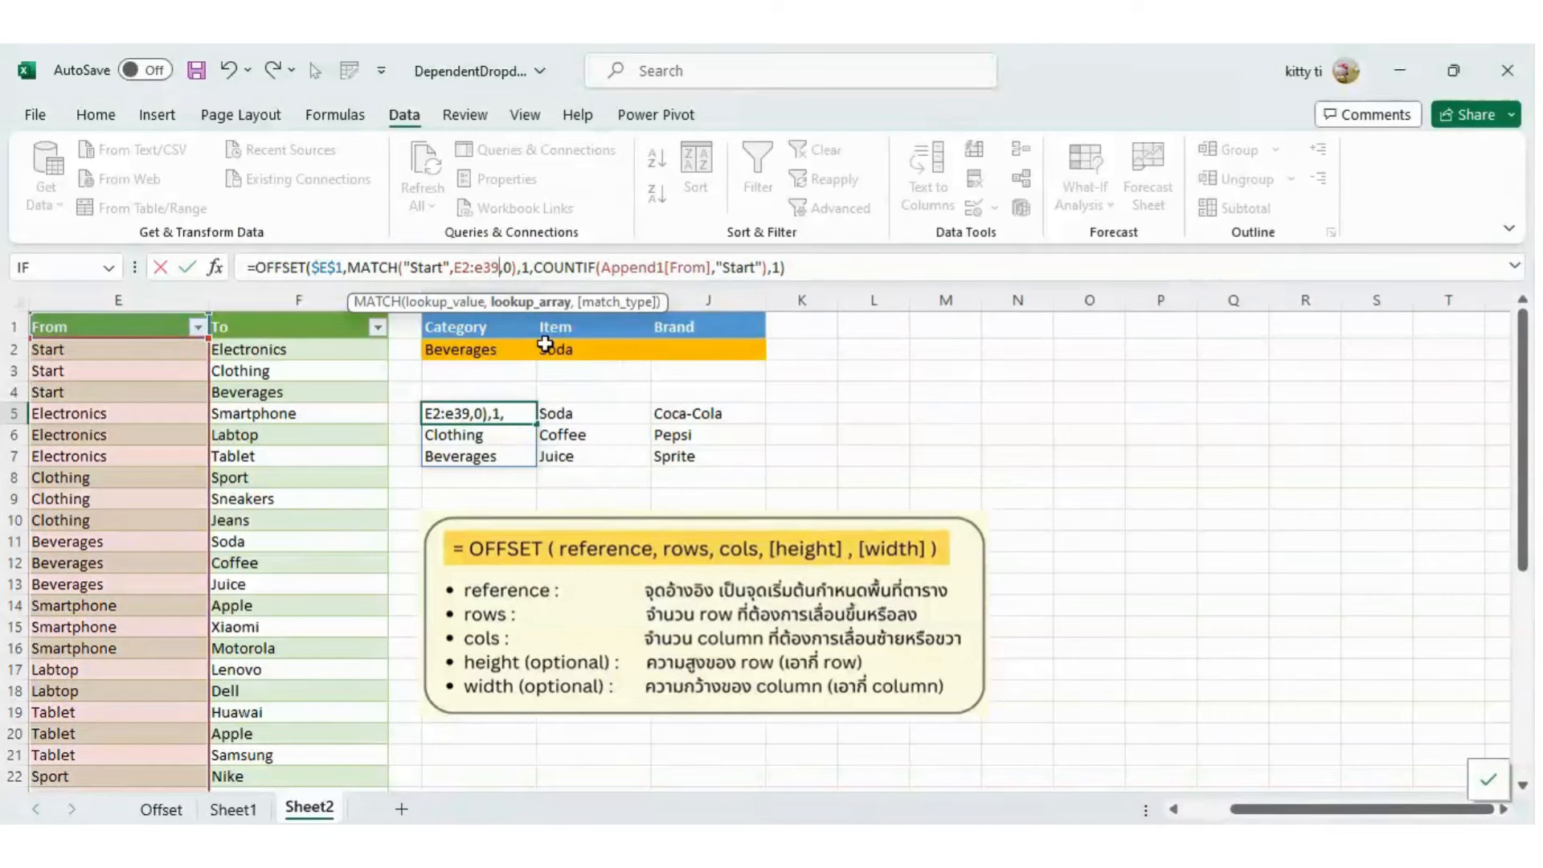
pyautogui.click(475, 266)
pyautogui.press('F4')
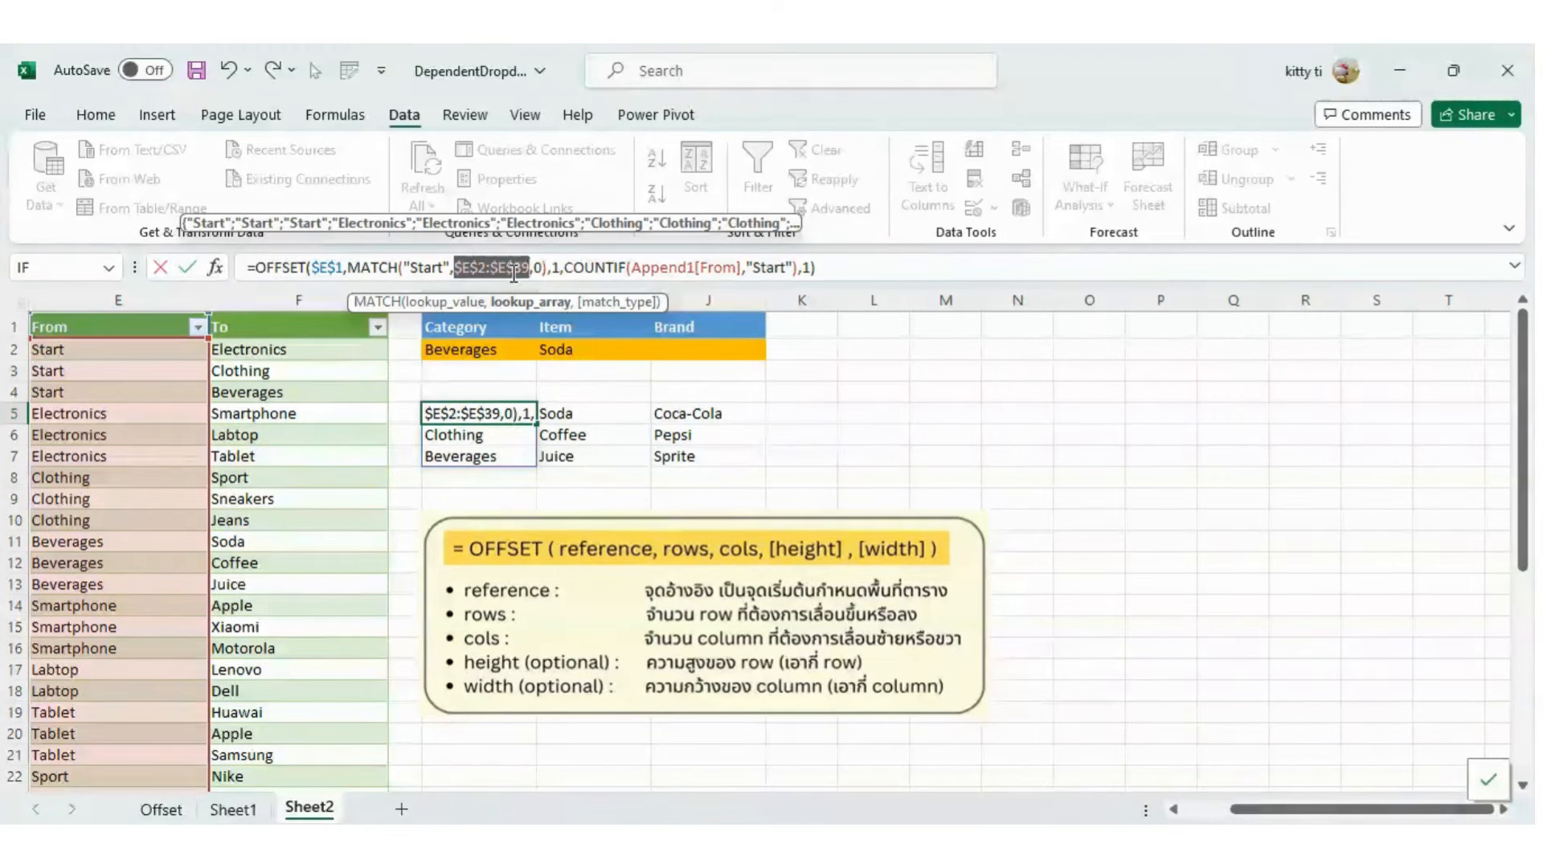
# - Copy the $E$2:$E$39 reference over the Append1[From] range in H5's COUNTIF function and commit the formula
pyautogui.moveTo(455, 267); pyautogui.dragTo(536, 283)
pyautogui.hotkey('ctrl', 'c')
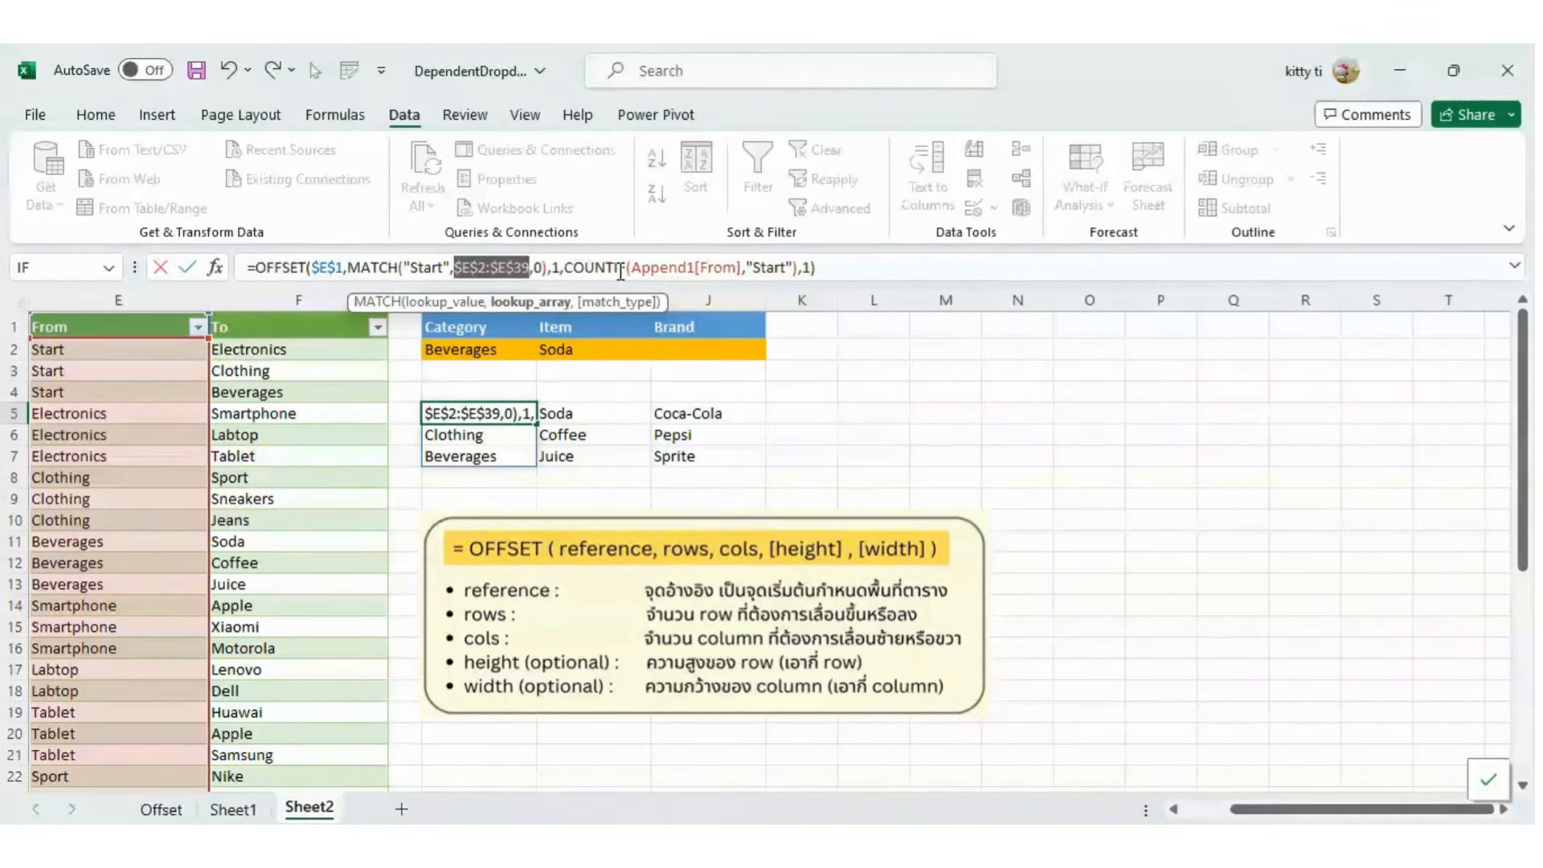
pyautogui.moveTo(636, 271); pyautogui.dragTo(741, 270)
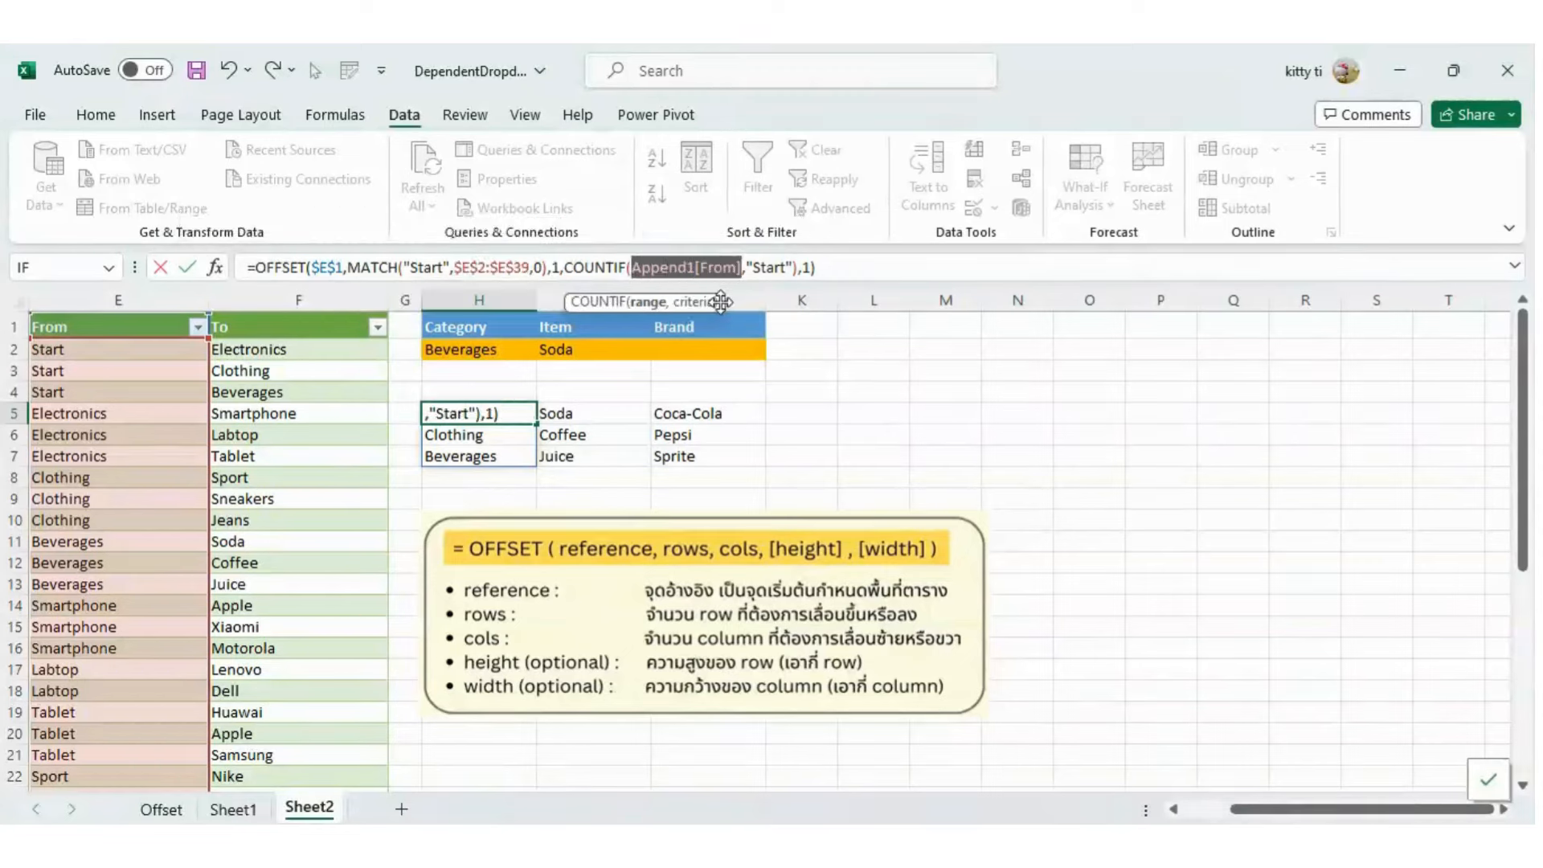
pyautogui.hotkey('ctrl', 'v')
pyautogui.click(798, 268)
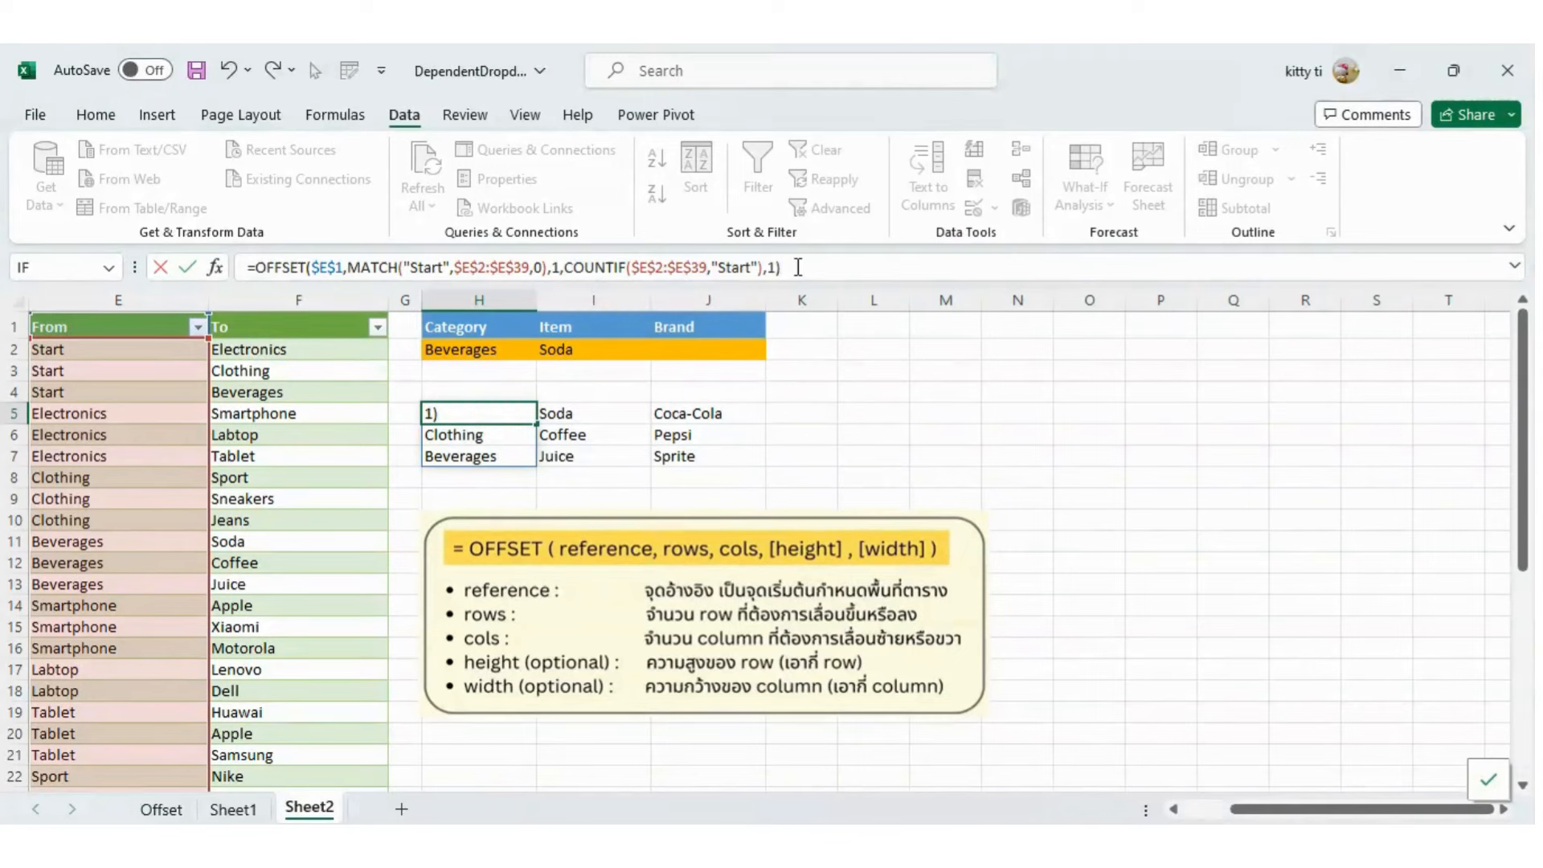
pyautogui.press('Return')
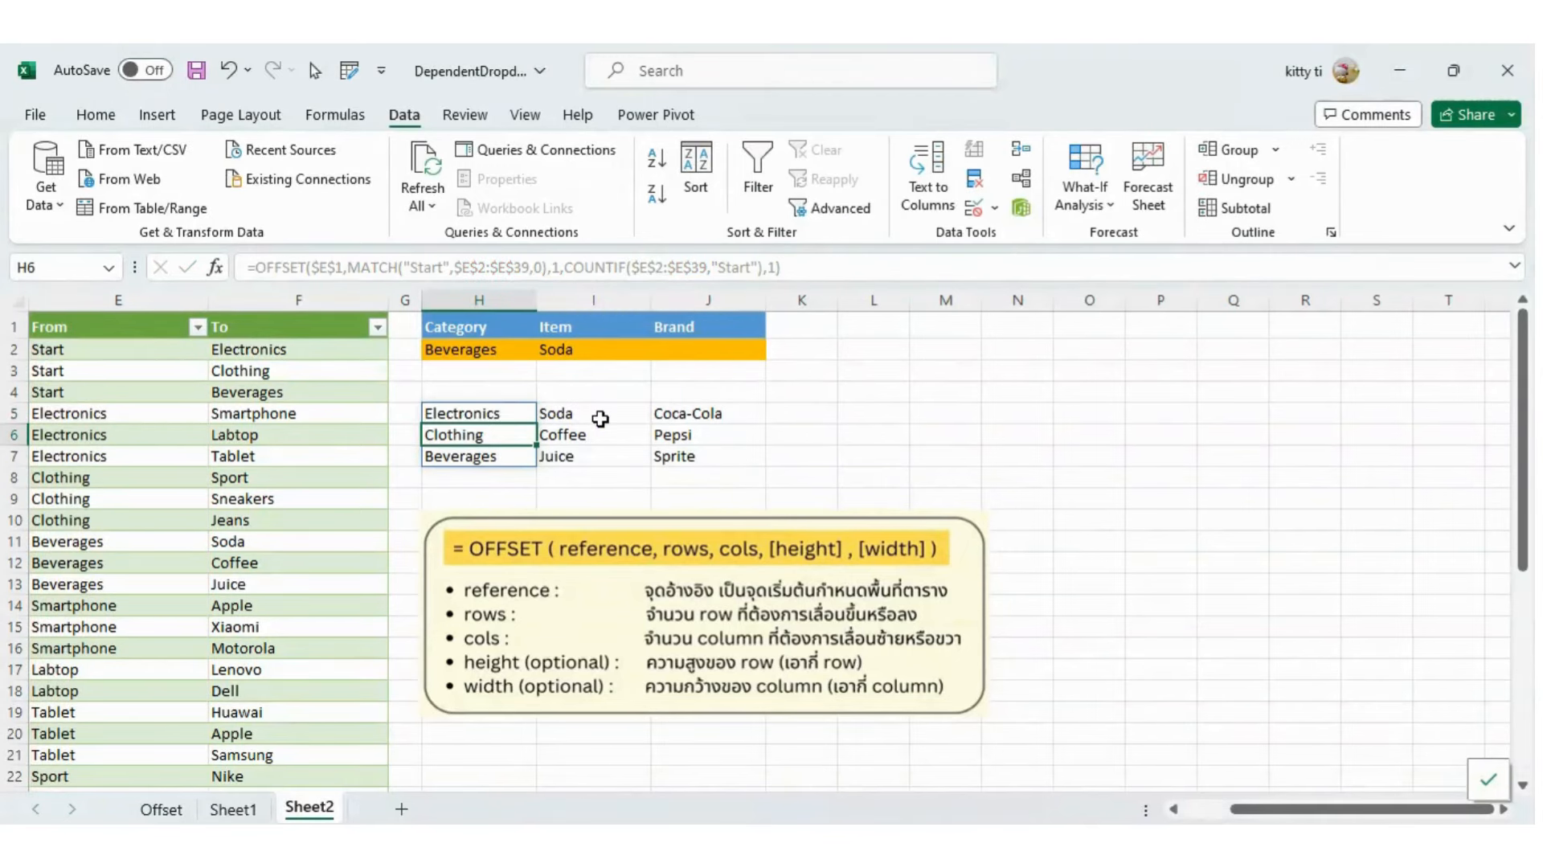
# - Replace both Append1[From] references in I5's OFFSET formula with the copied range $E$2:$E$39
pyautogui.click(601, 413)
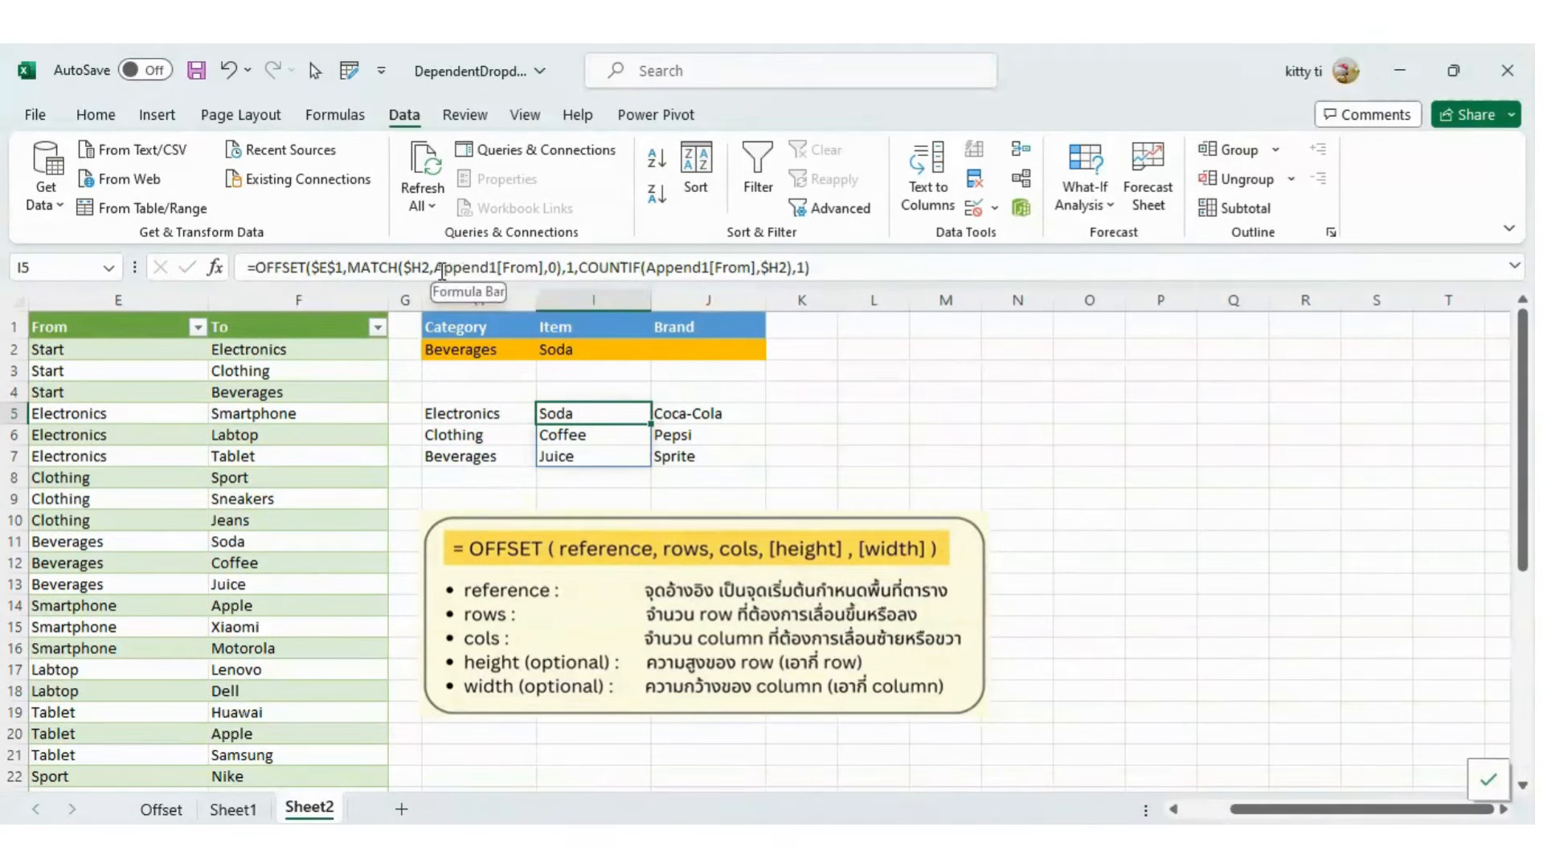
pyautogui.moveTo(435, 266); pyautogui.dragTo(545, 266)
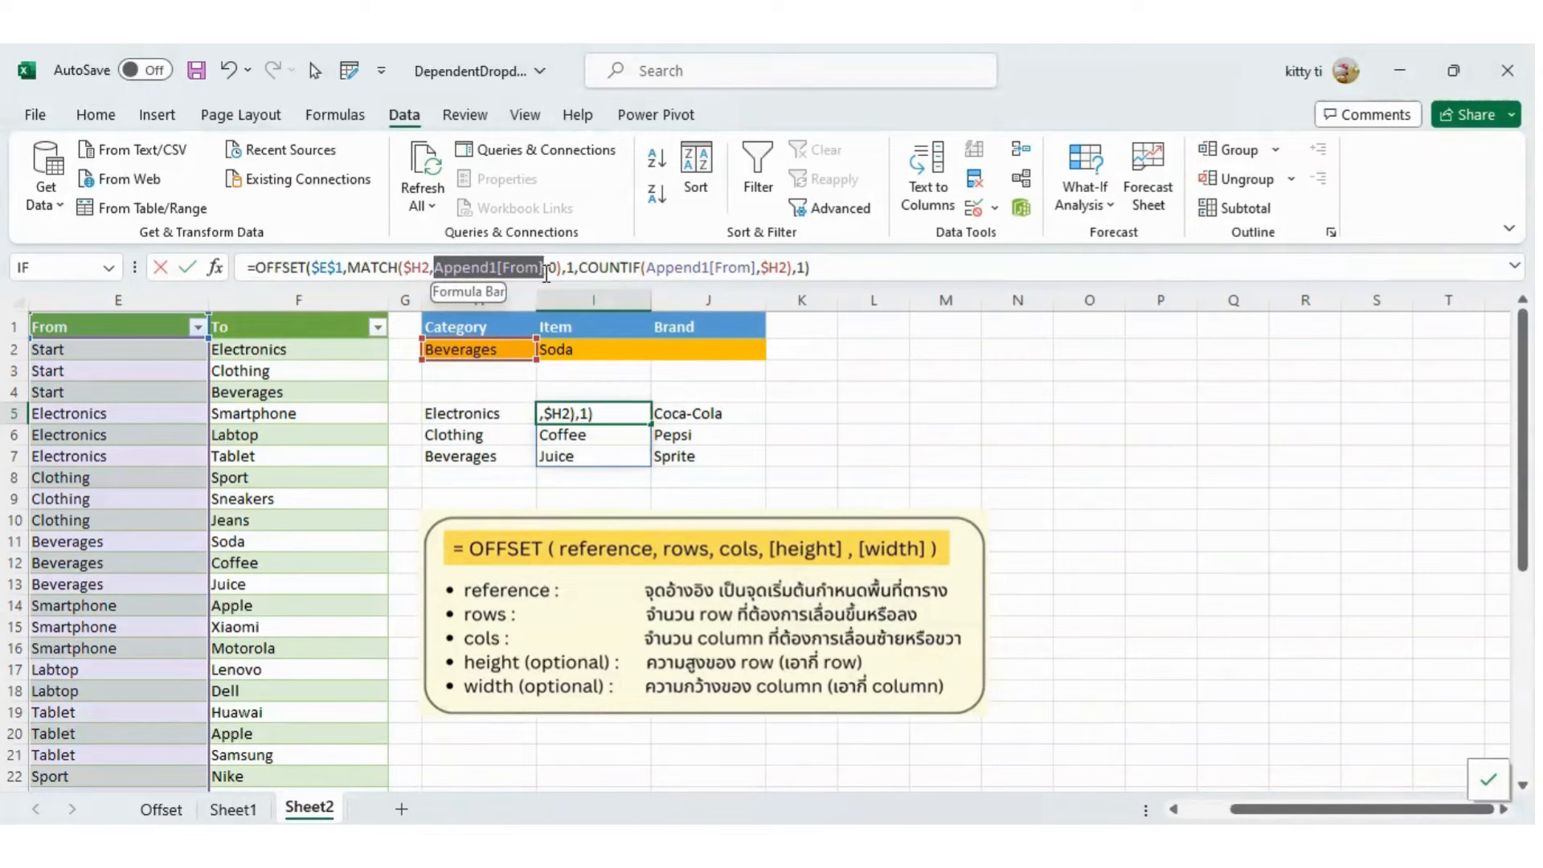
pyautogui.hotkey('ctrl', 'v')
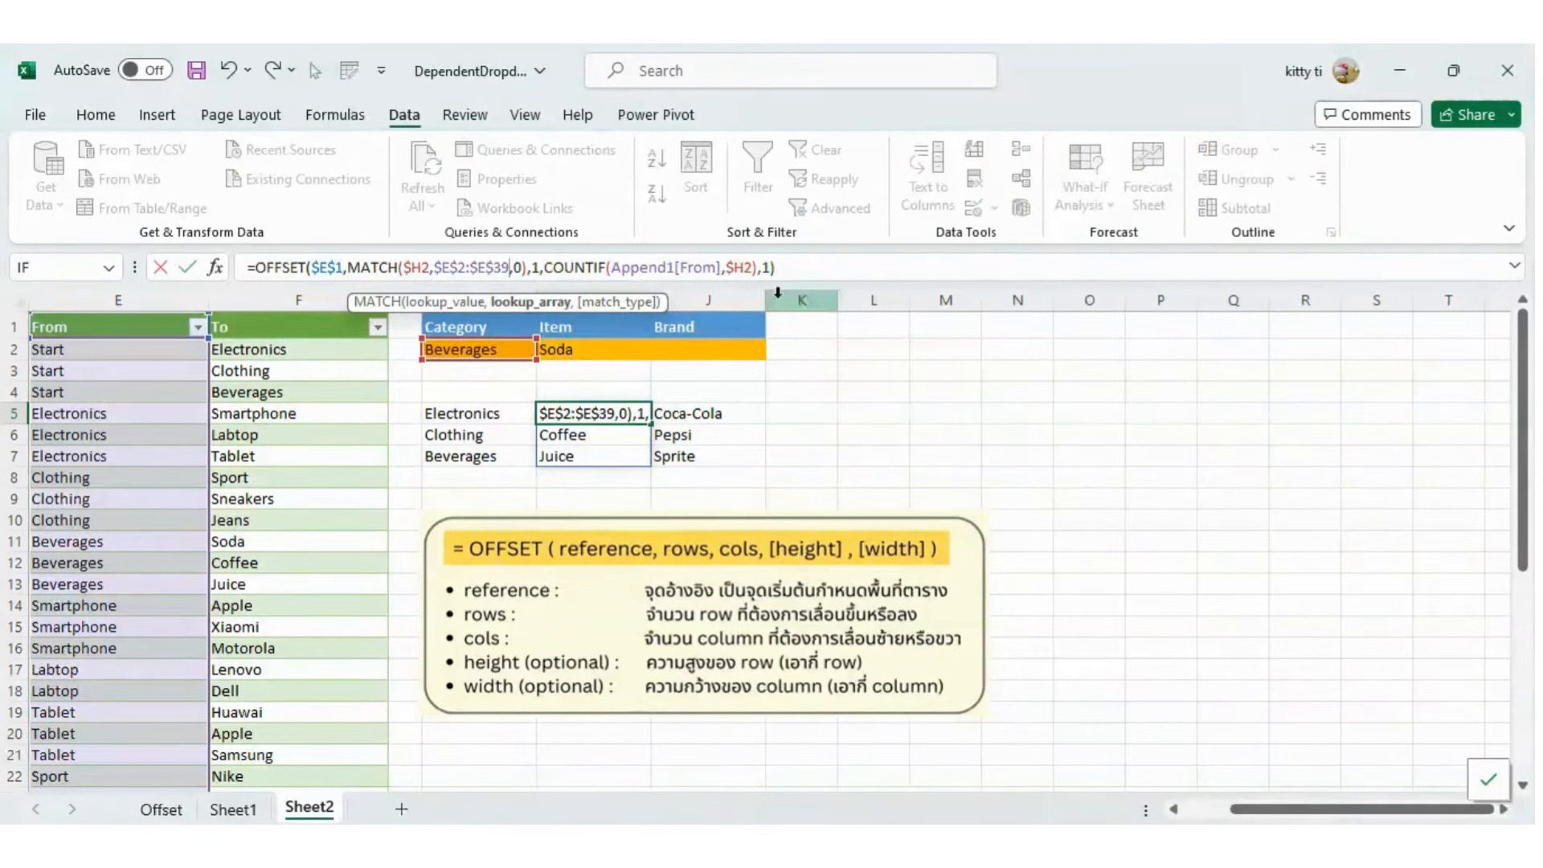
pyautogui.moveTo(611, 266); pyautogui.dragTo(728, 269)
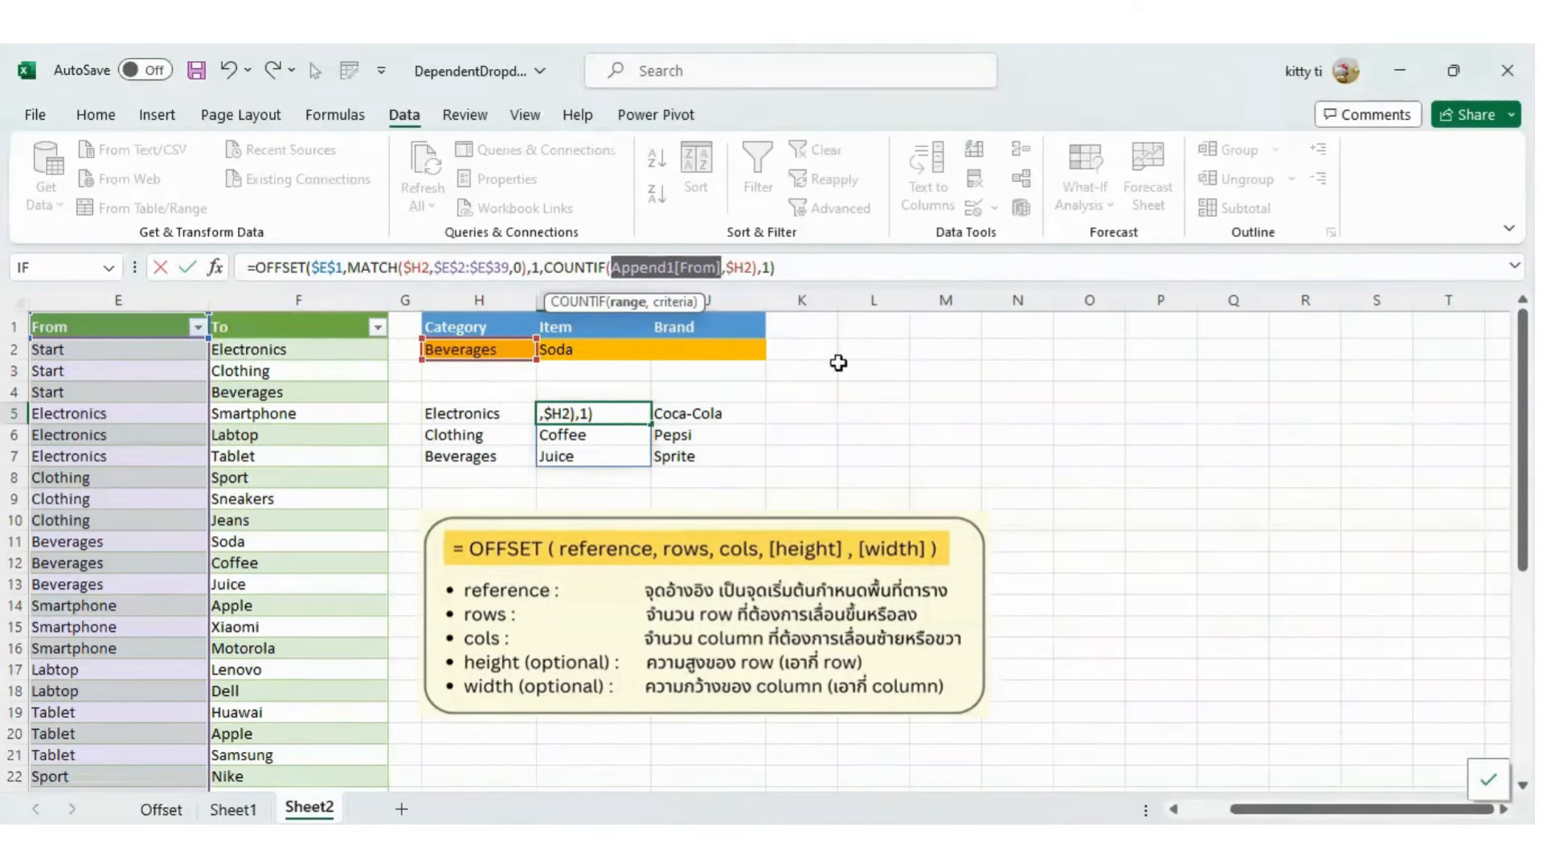
pyautogui.hotkey('ctrl', 'v')
pyautogui.press('Return')
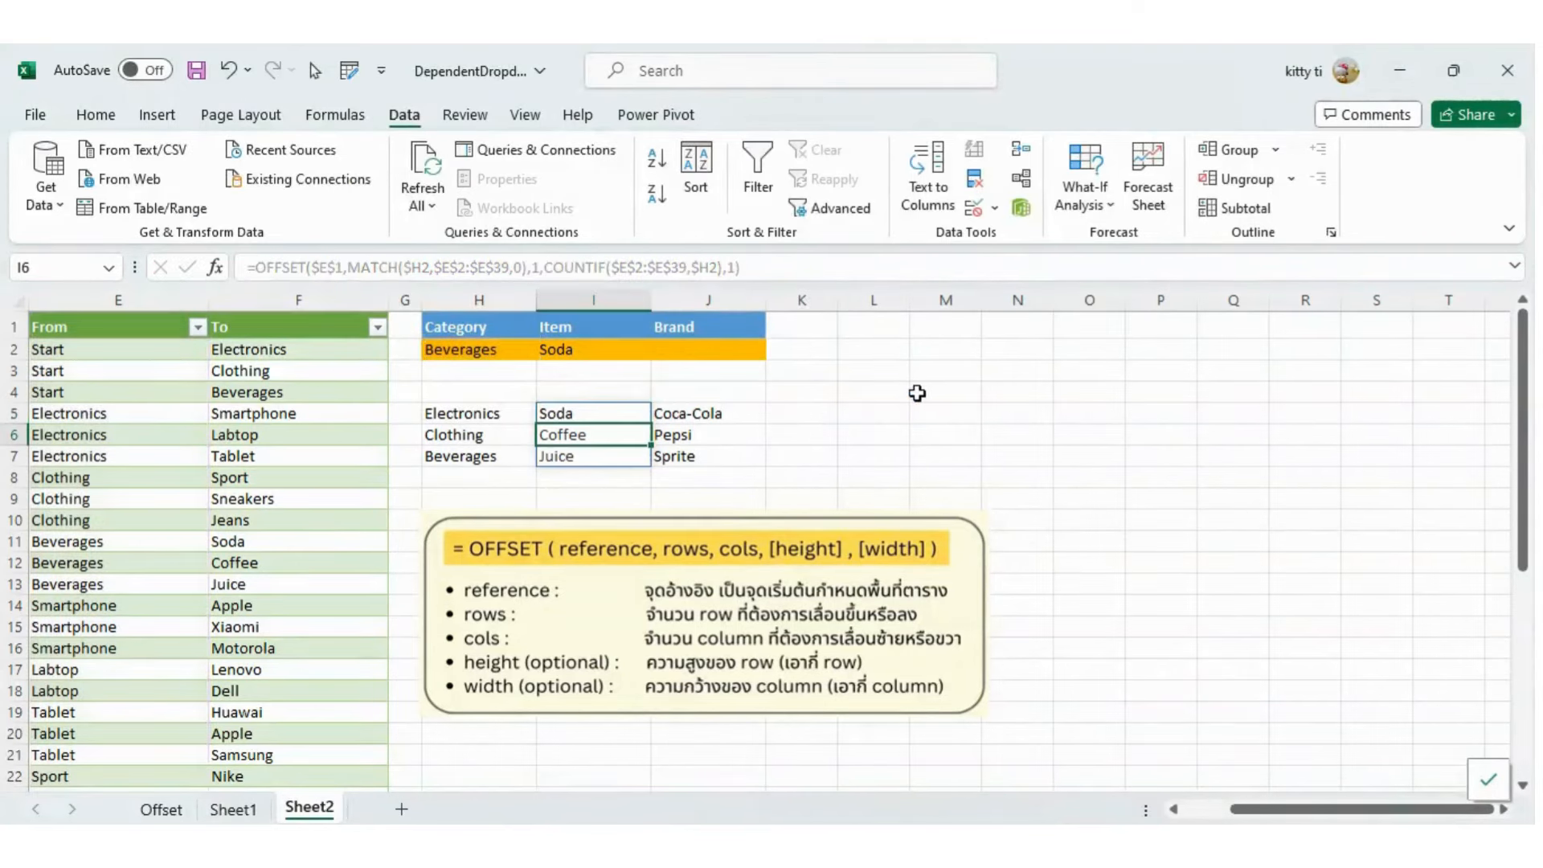
# - Copy the I5 formula into J5 and change its MATCH and COUNTIF criteria references from $H2 to $I2
pyautogui.press('Up')
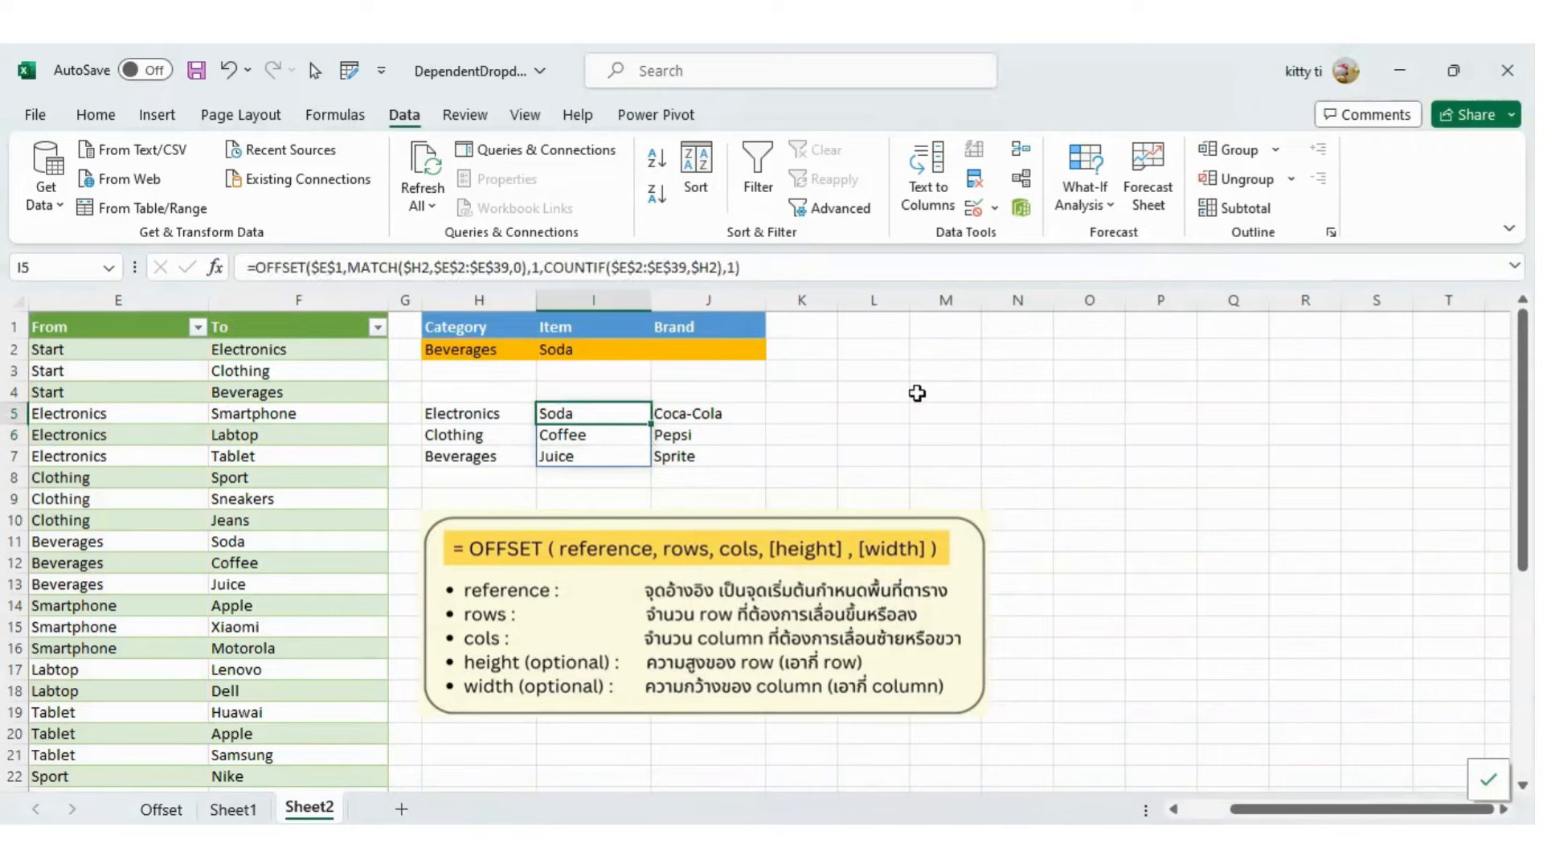
pyautogui.hotkey('ctrl', 'c')
pyautogui.press('Right')
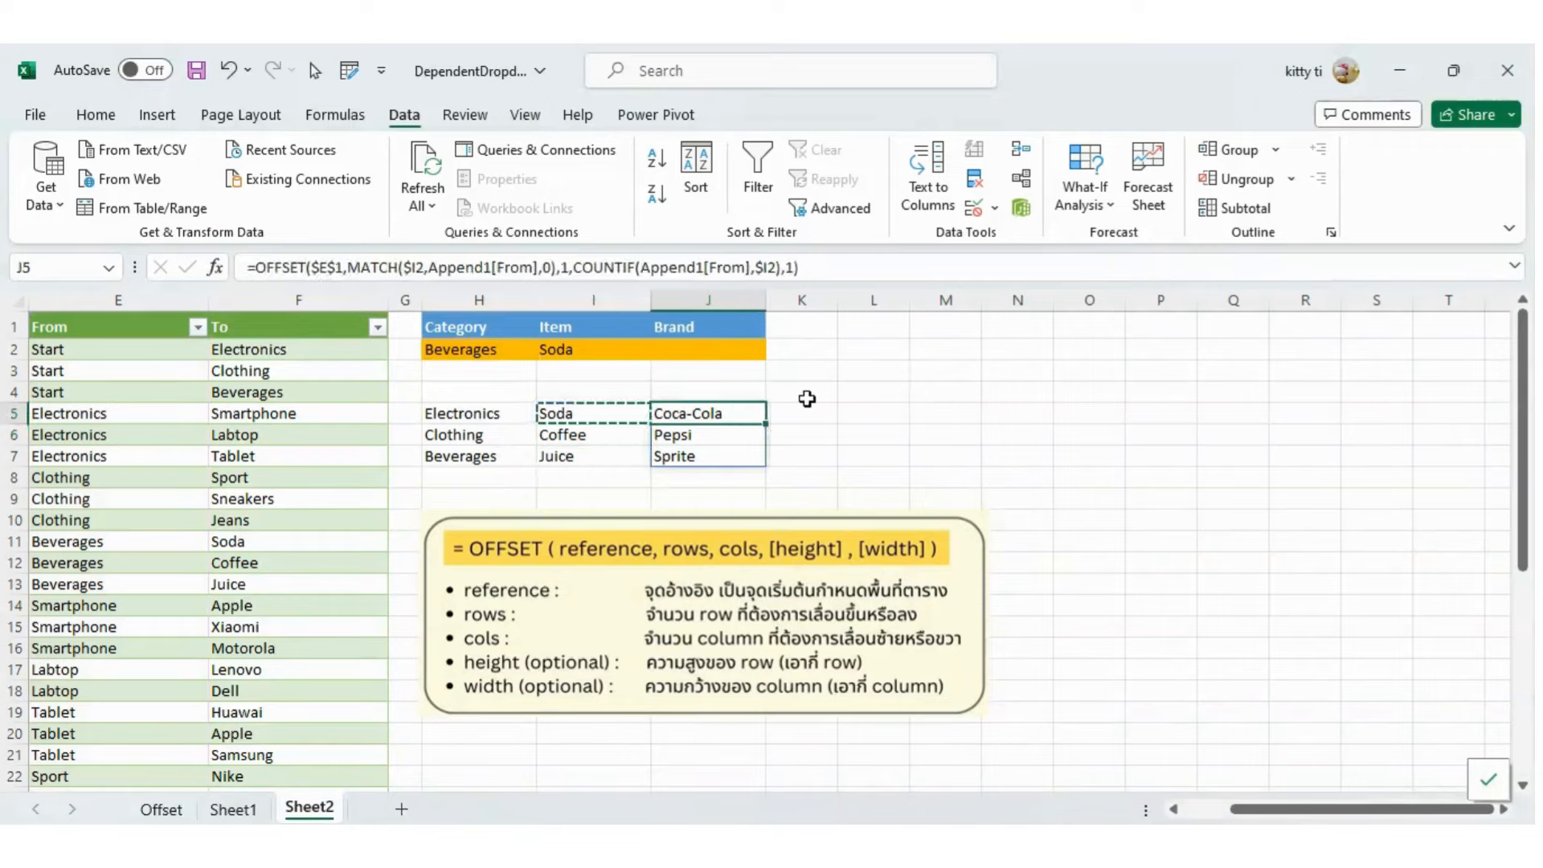
pyautogui.hotkey('ctrl', 'v')
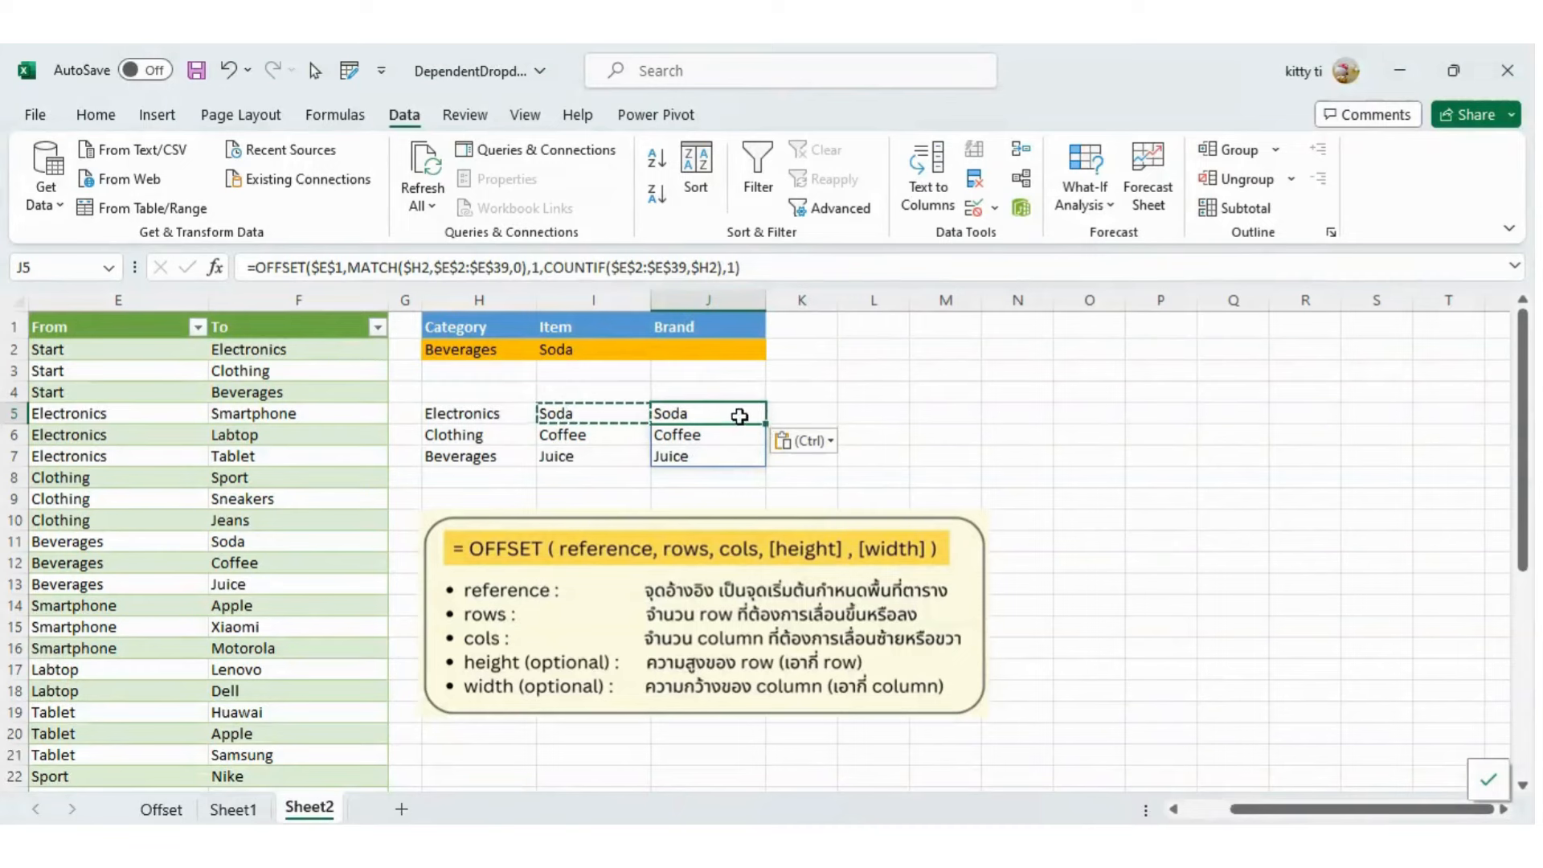
pyautogui.doubleClick(734, 413)
pyautogui.moveTo(510, 363); pyautogui.dragTo(582, 353)
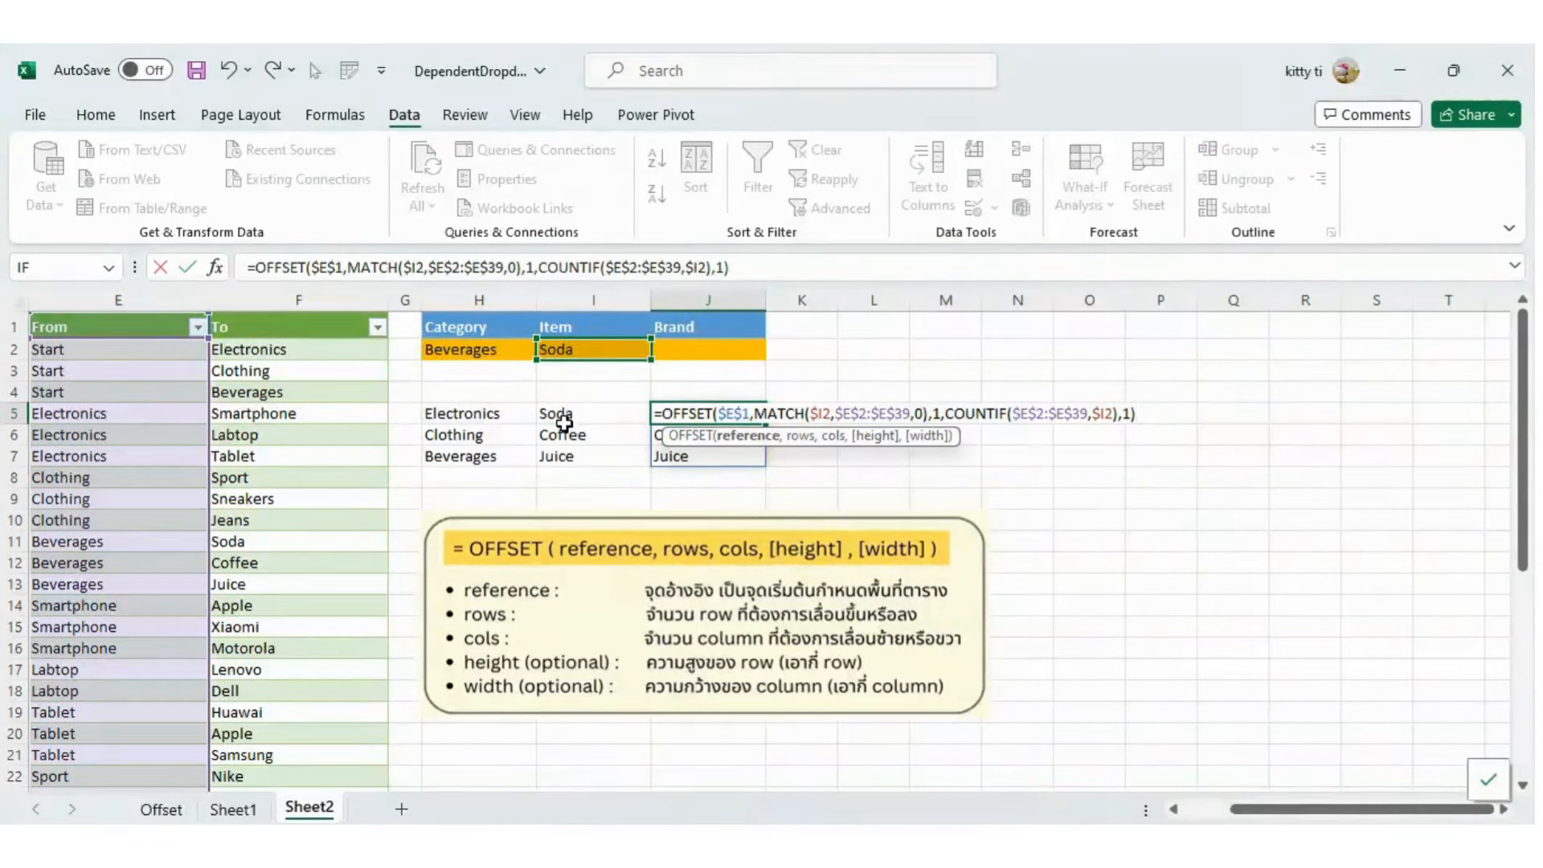
pyautogui.press('Return')
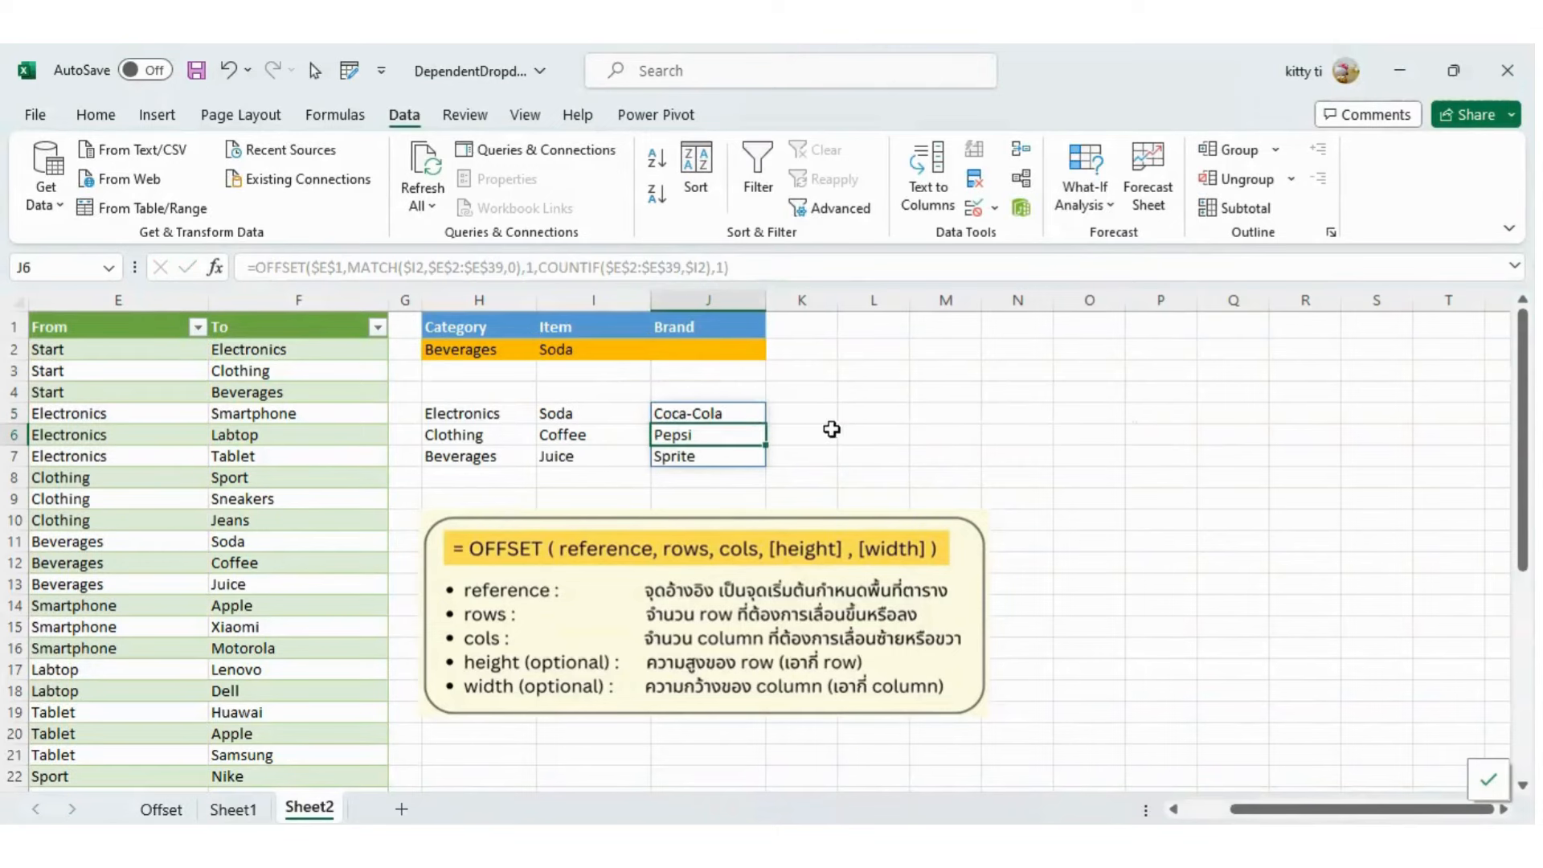
# - Copy the full text of H5's revised OFFSET formula with the $E$2:$E$39 ranges, leaving the cell unchanged
pyautogui.click(827, 432)
pyautogui.click(485, 416)
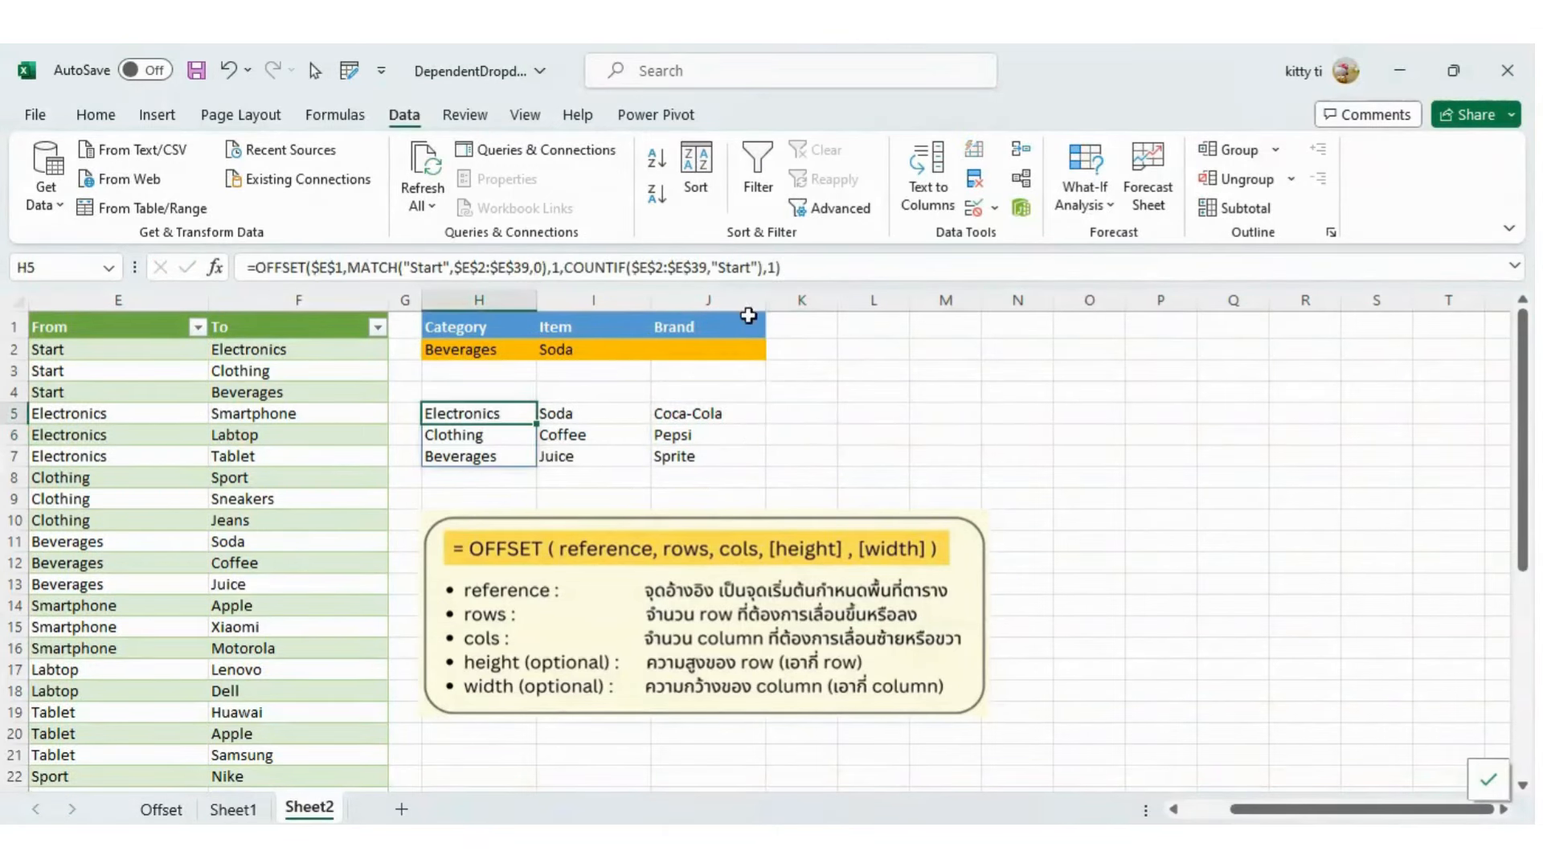
pyautogui.click(802, 265)
pyautogui.moveTo(801, 265); pyautogui.dragTo(178, 241)
pyautogui.press('Escape')
# - Restrict the Category cell H2 to a List validation with the copied OFFSET formula as its source, and open its dropdown
pyautogui.click(492, 349)
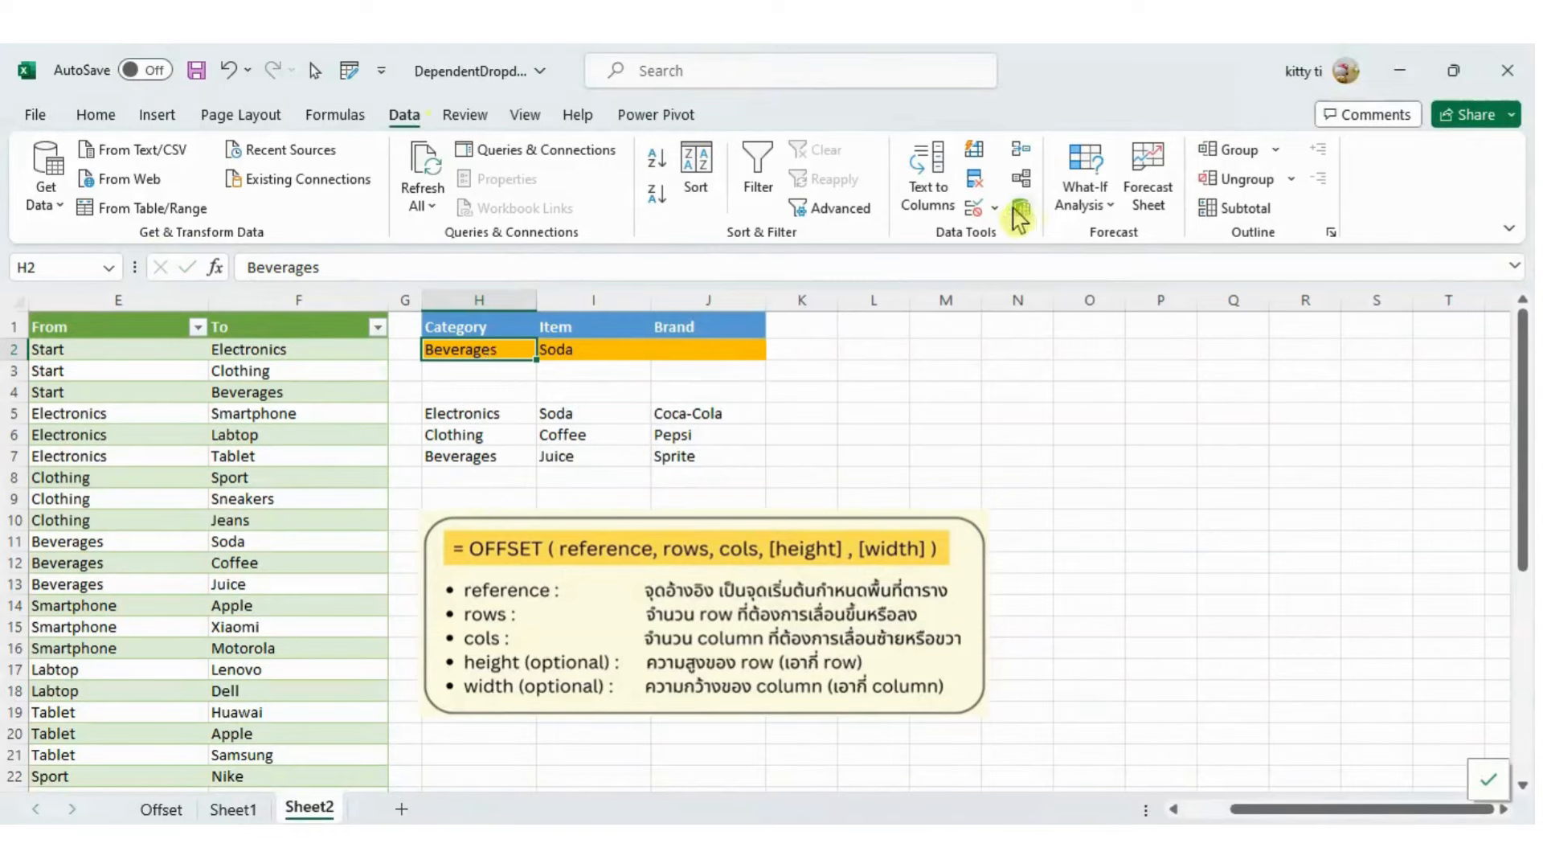
pyautogui.click(994, 208)
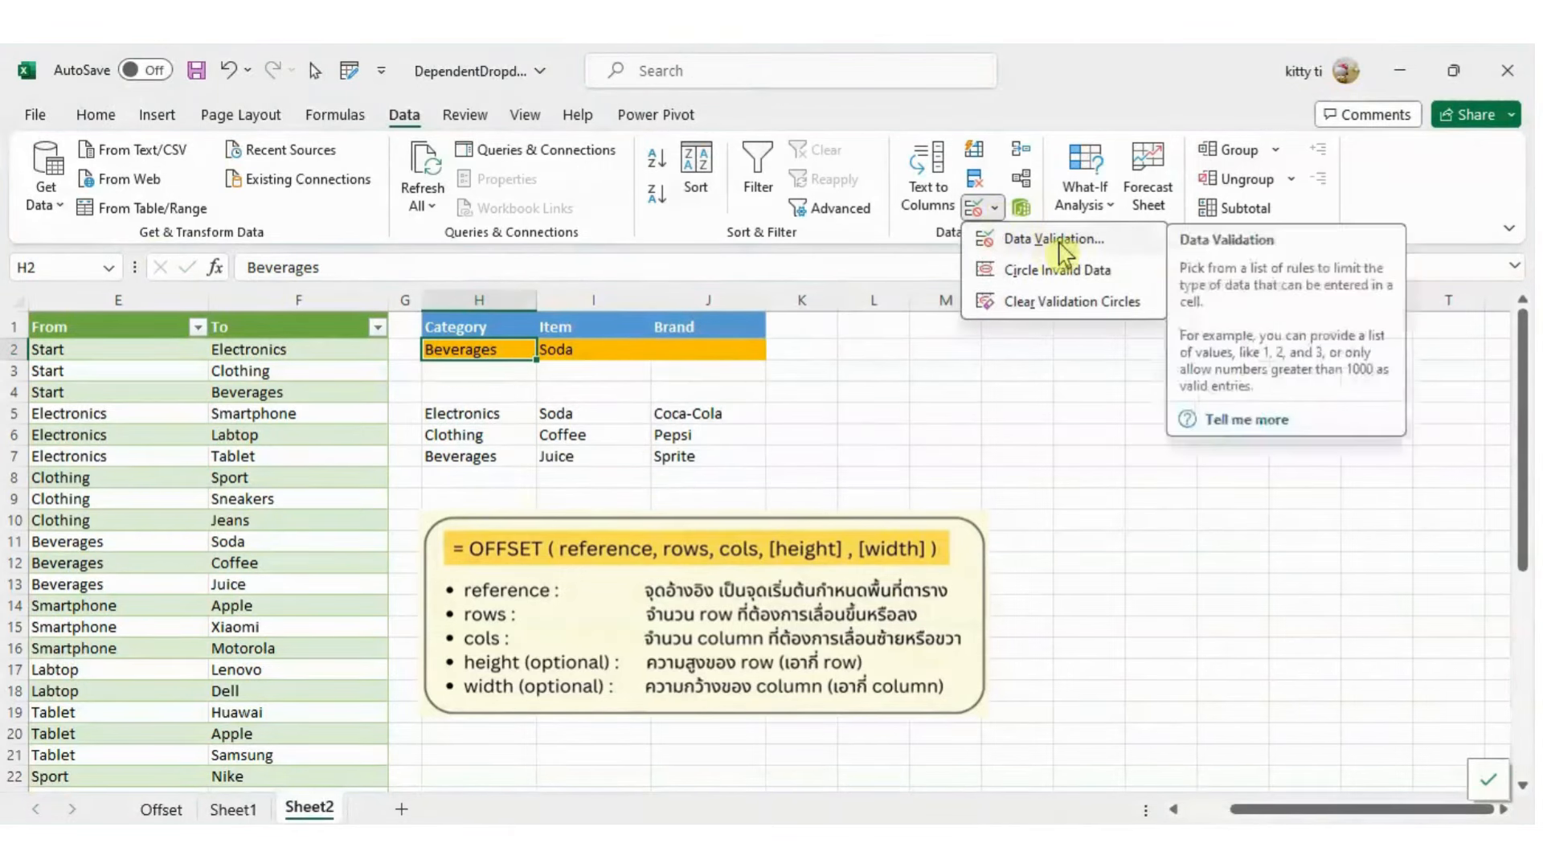
pyautogui.click(1063, 252)
pyautogui.click(832, 344)
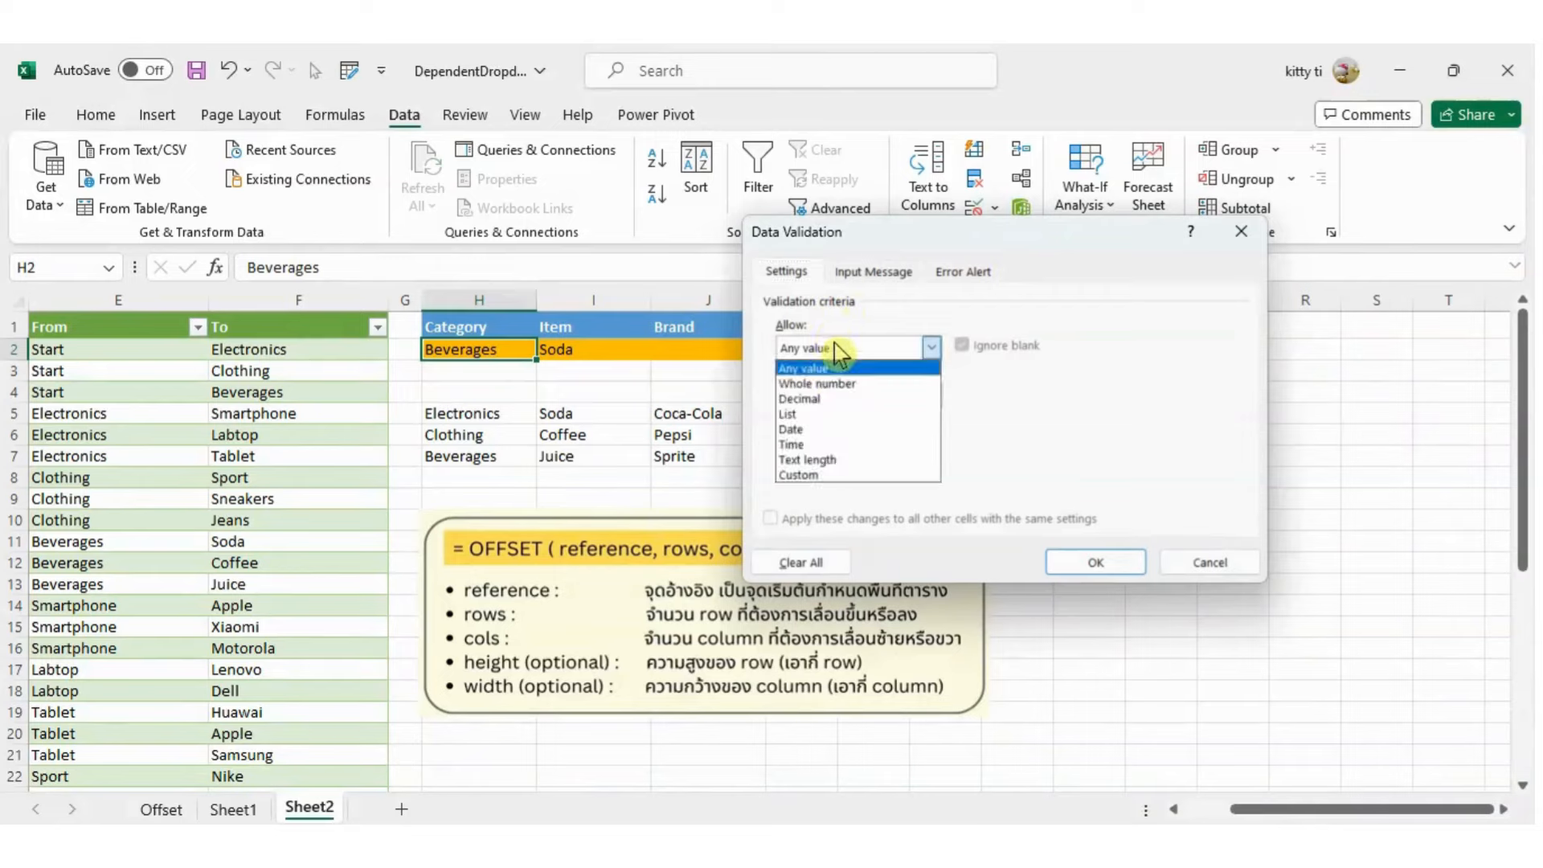
pyautogui.click(827, 413)
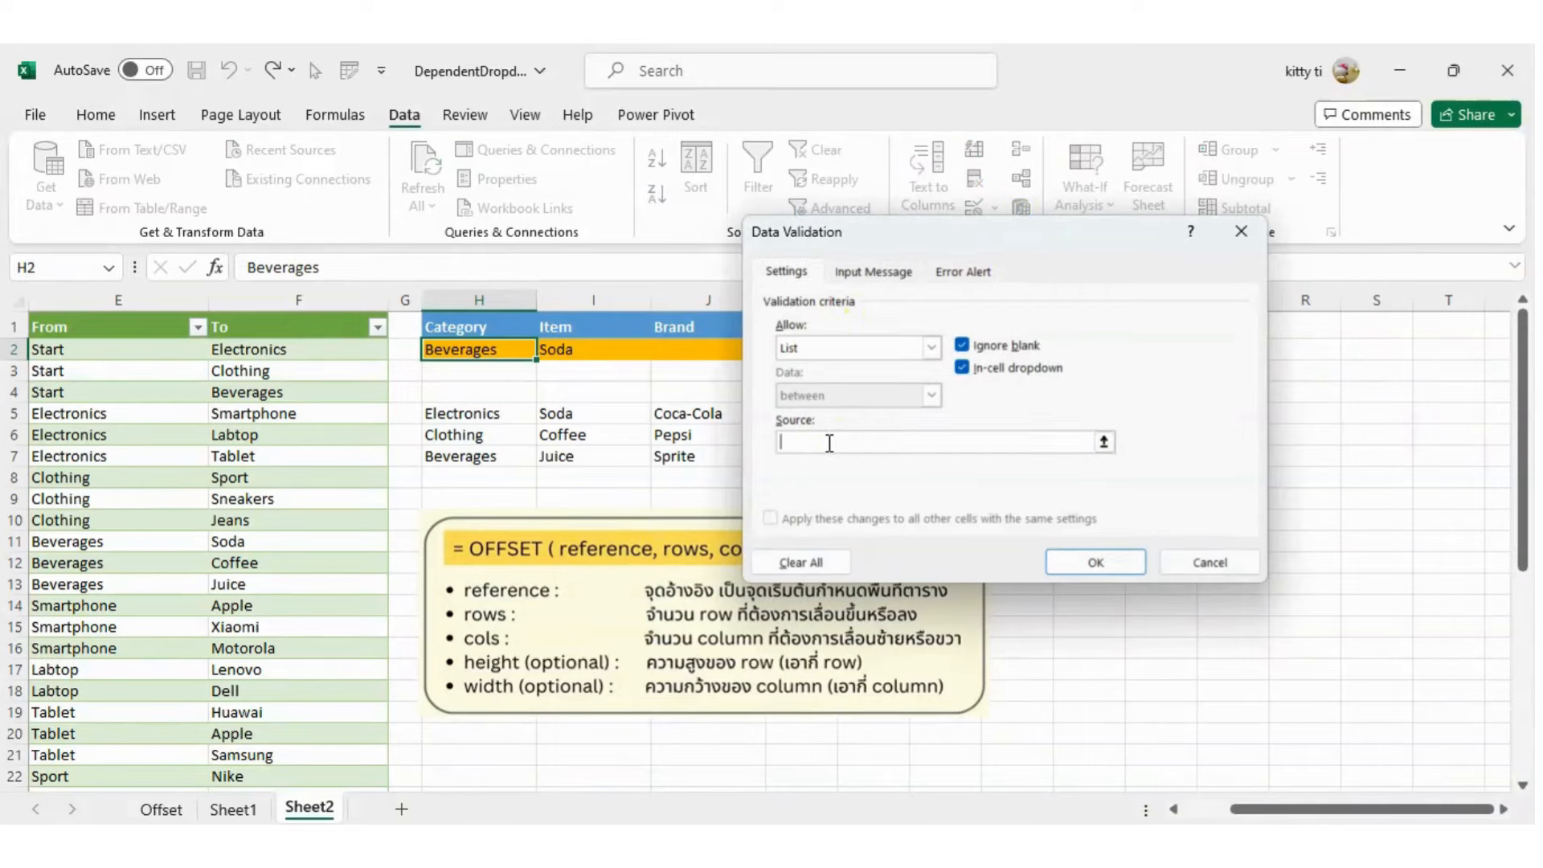
pyautogui.hotkey('ctrl', 'v')
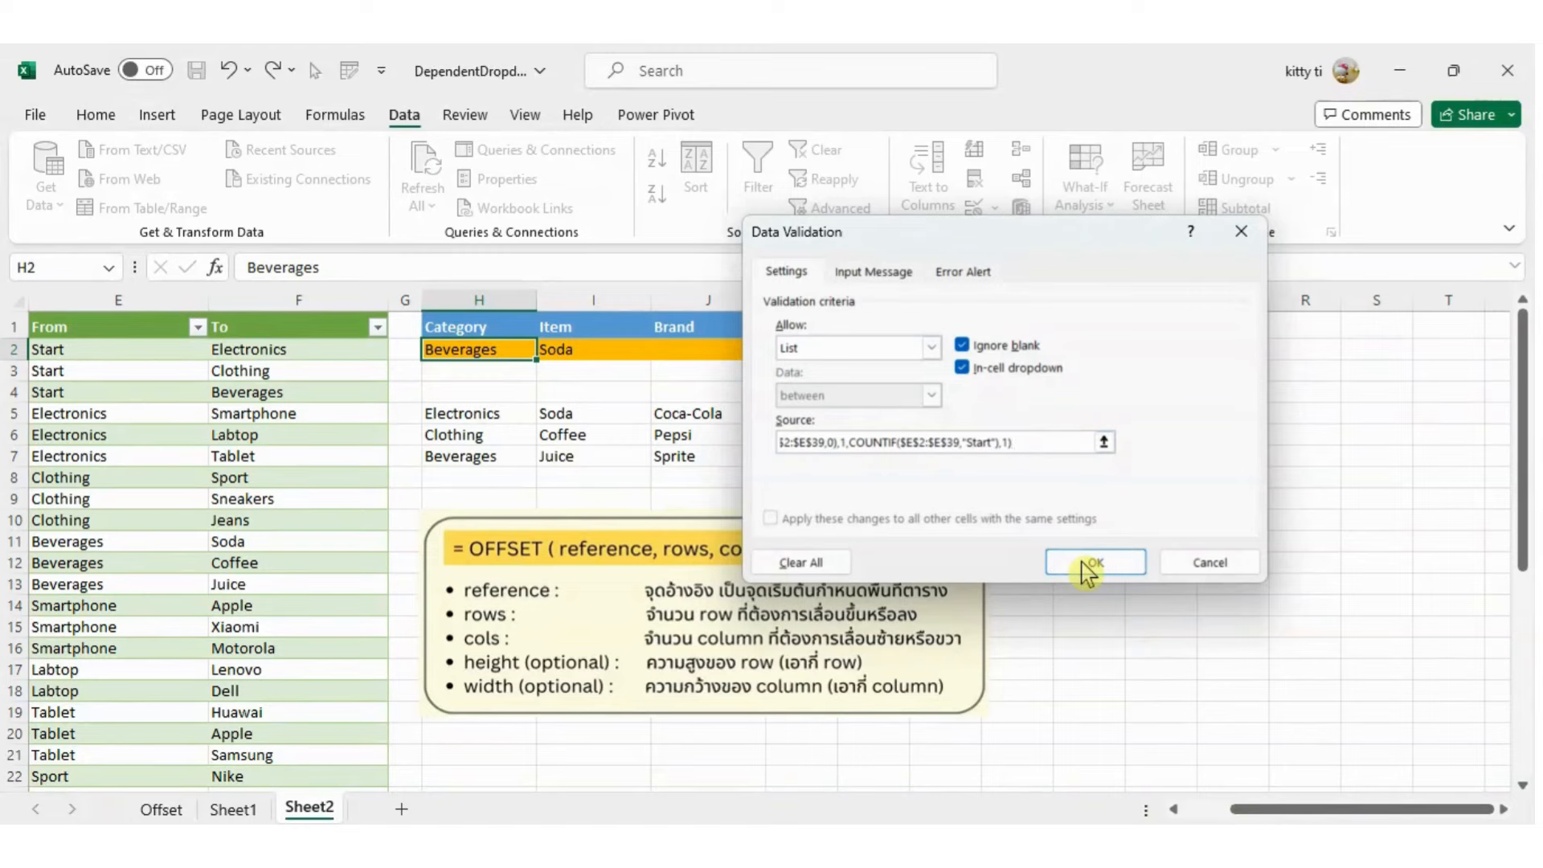
pyautogui.click(1094, 562)
pyautogui.click(546, 351)
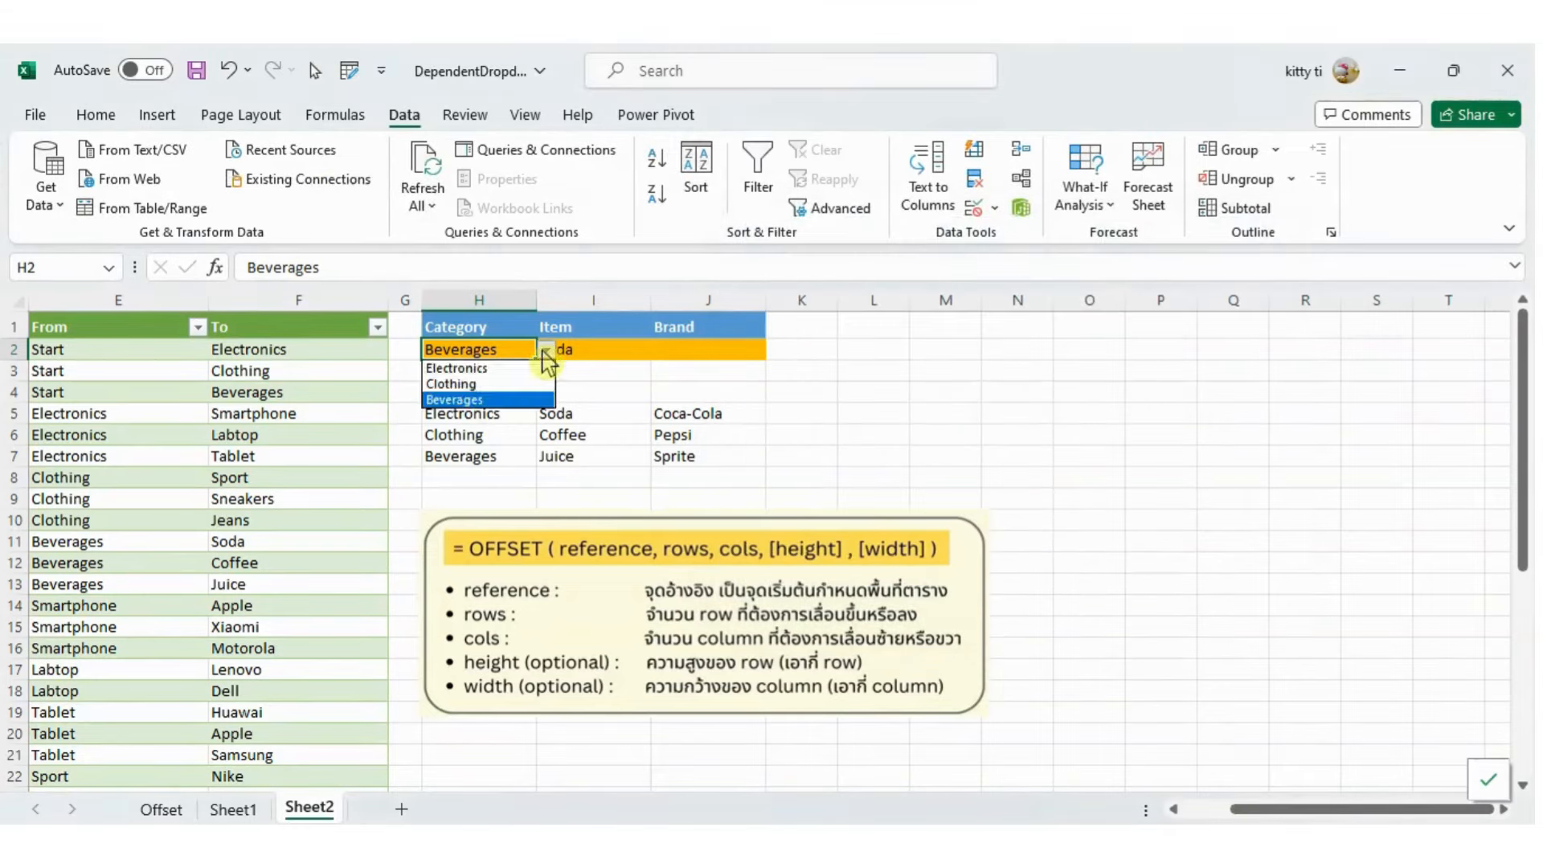
# - Copy the full text of the OFFSET formula in I5 without changing the cell
pyautogui.click(593, 414)
pyautogui.moveTo(743, 268); pyautogui.dragTo(190, 265)
pyautogui.hotkey('ctrl', 'c')
pyautogui.press('Return')
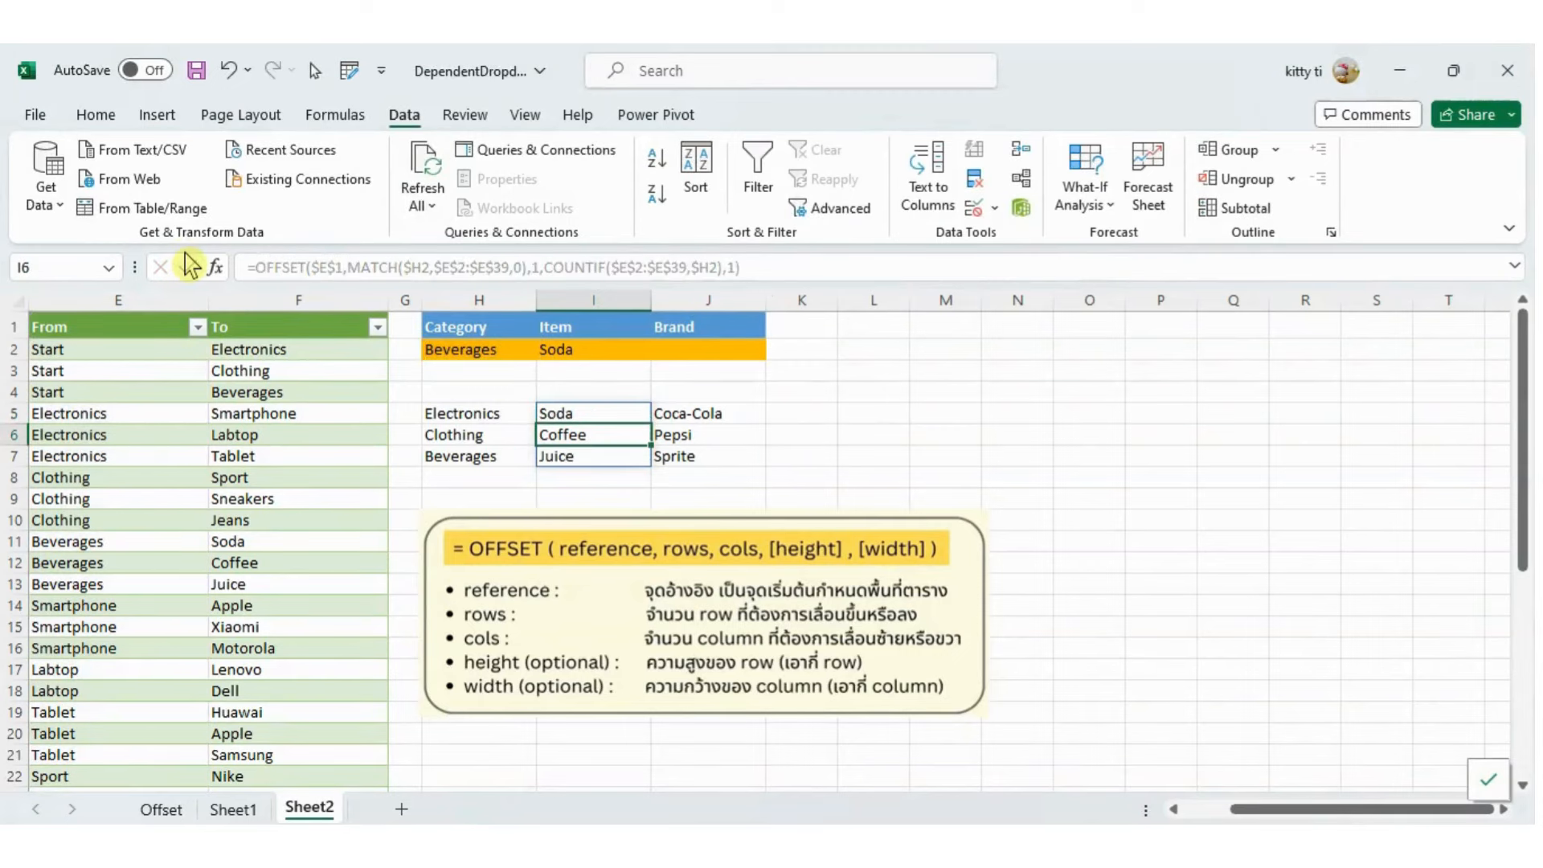
# - Restrict the Item cell I2 to a List validation with the copied OFFSET formula as its source, and open its dropdown
pyautogui.click(597, 353)
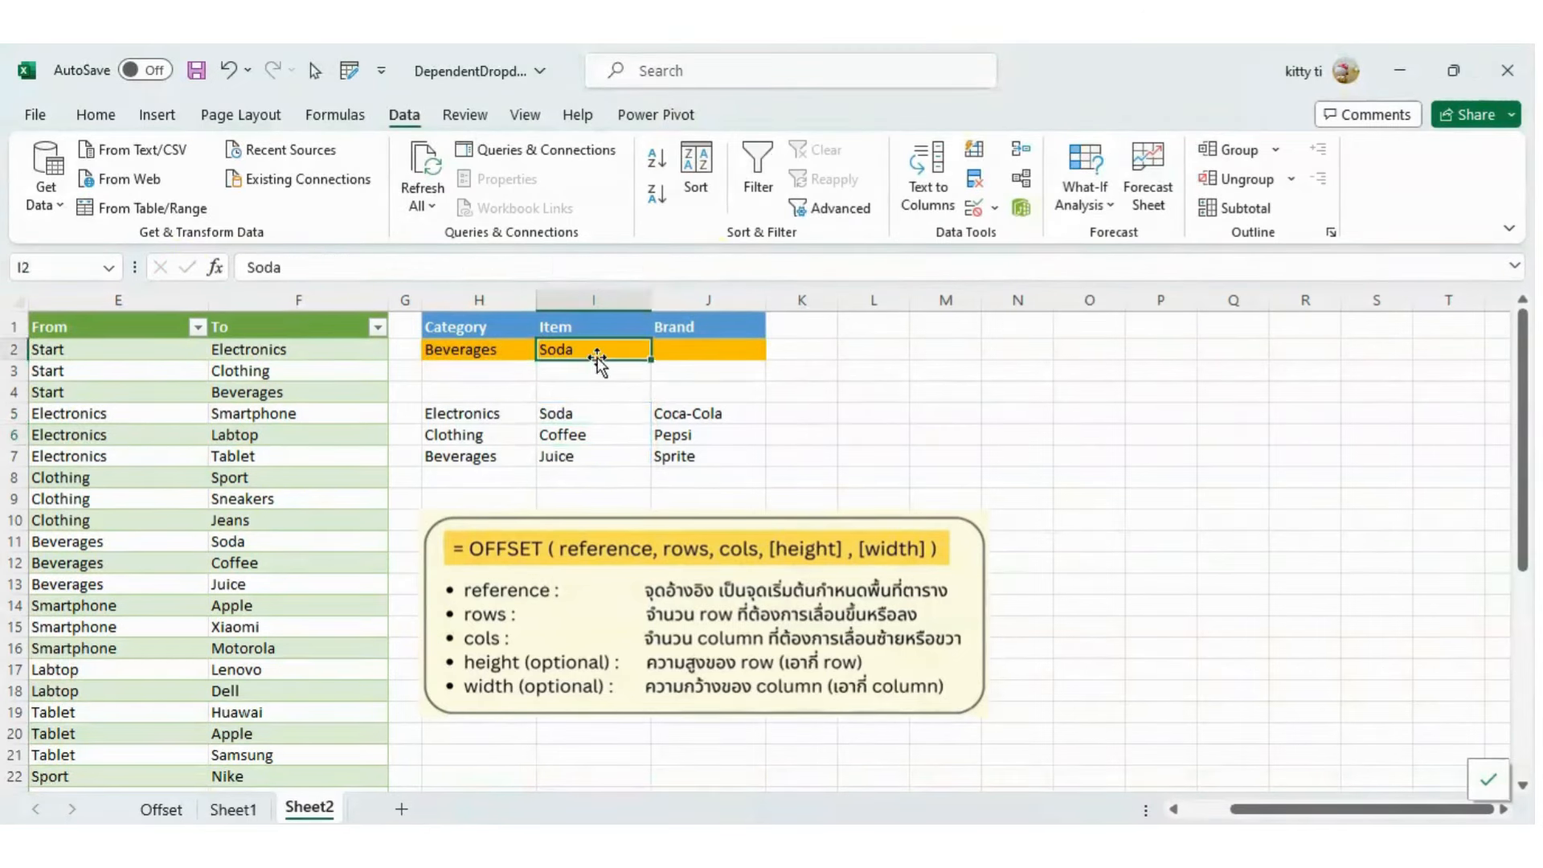
pyautogui.click(994, 208)
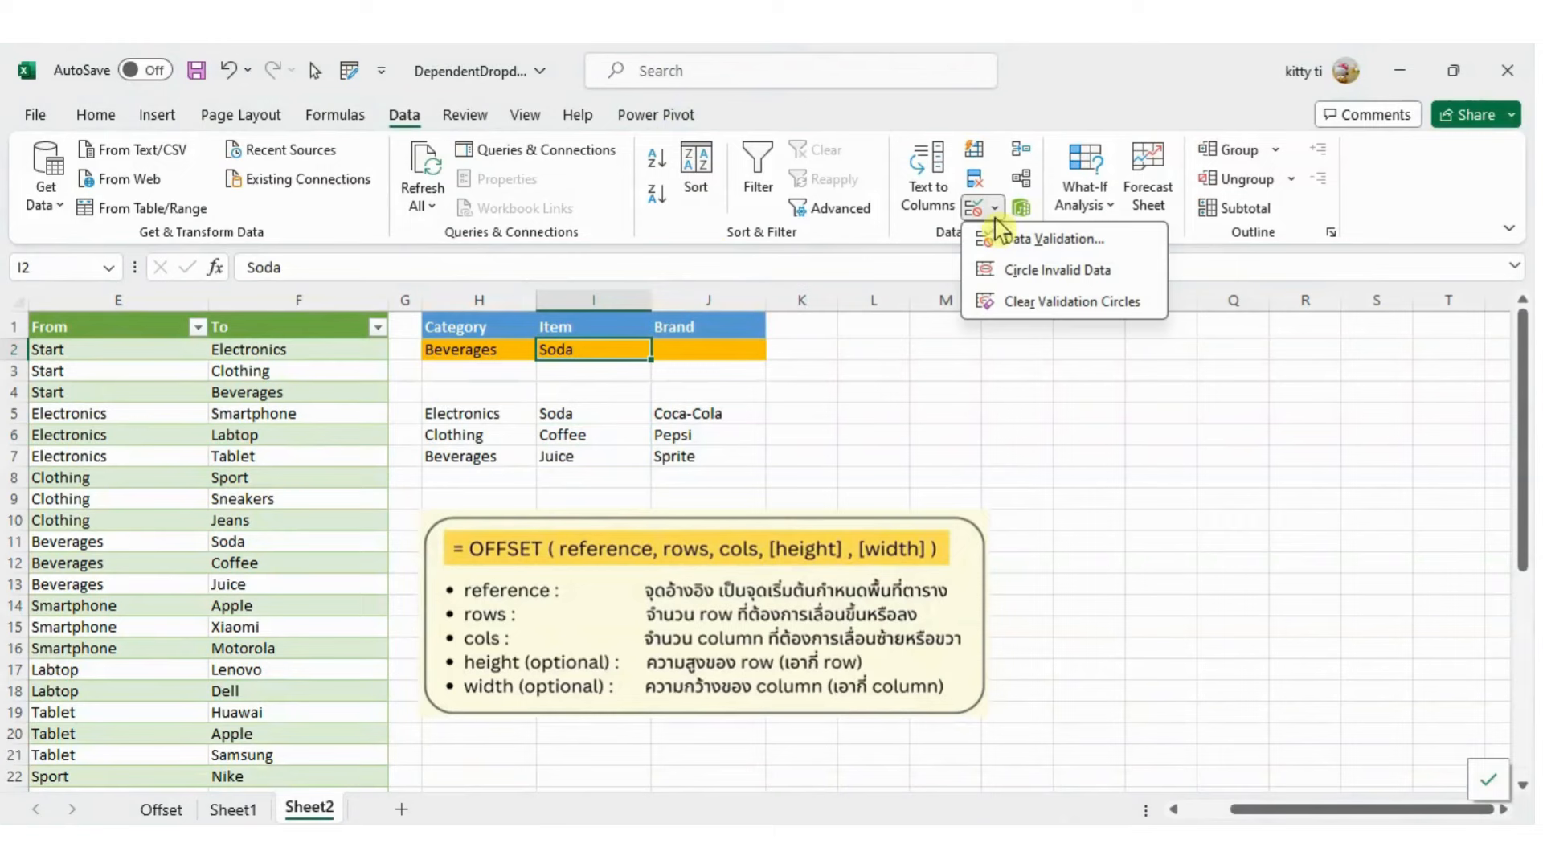
pyautogui.click(1059, 241)
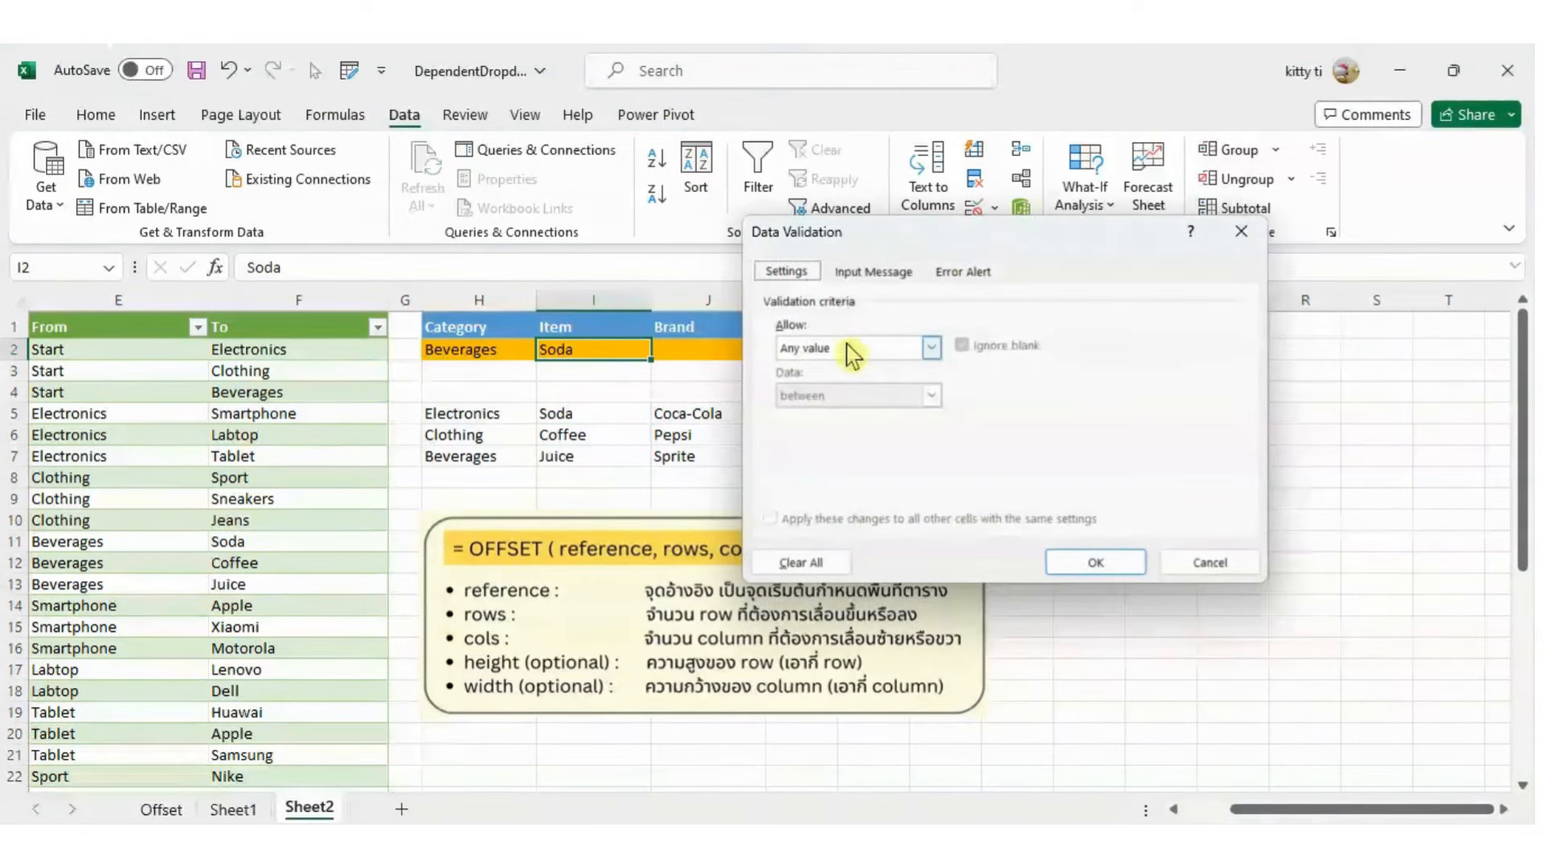
pyautogui.click(852, 348)
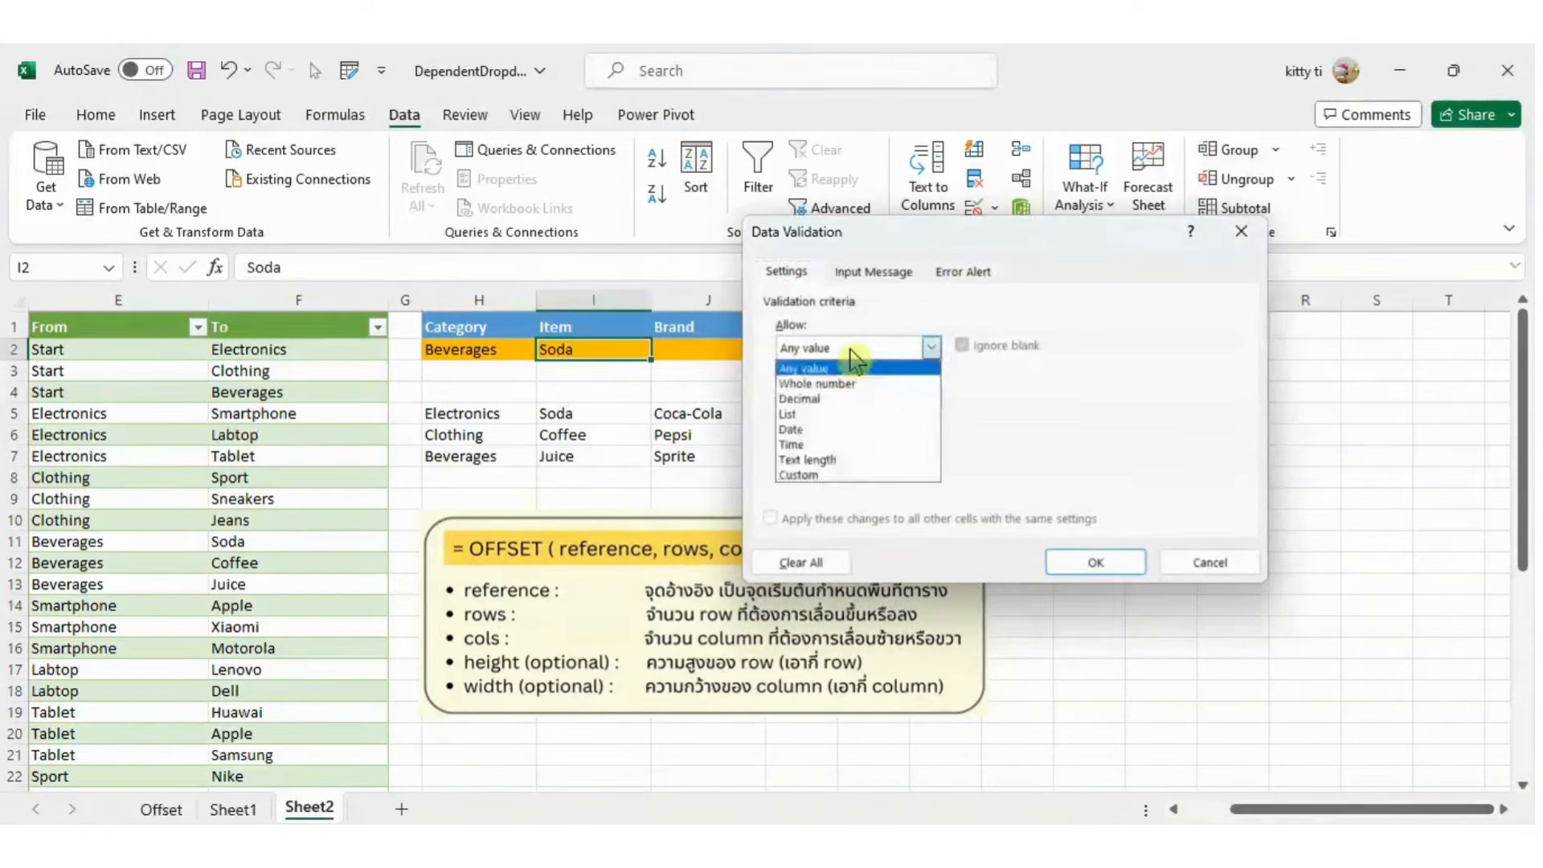
pyautogui.click(848, 415)
pyautogui.click(849, 434)
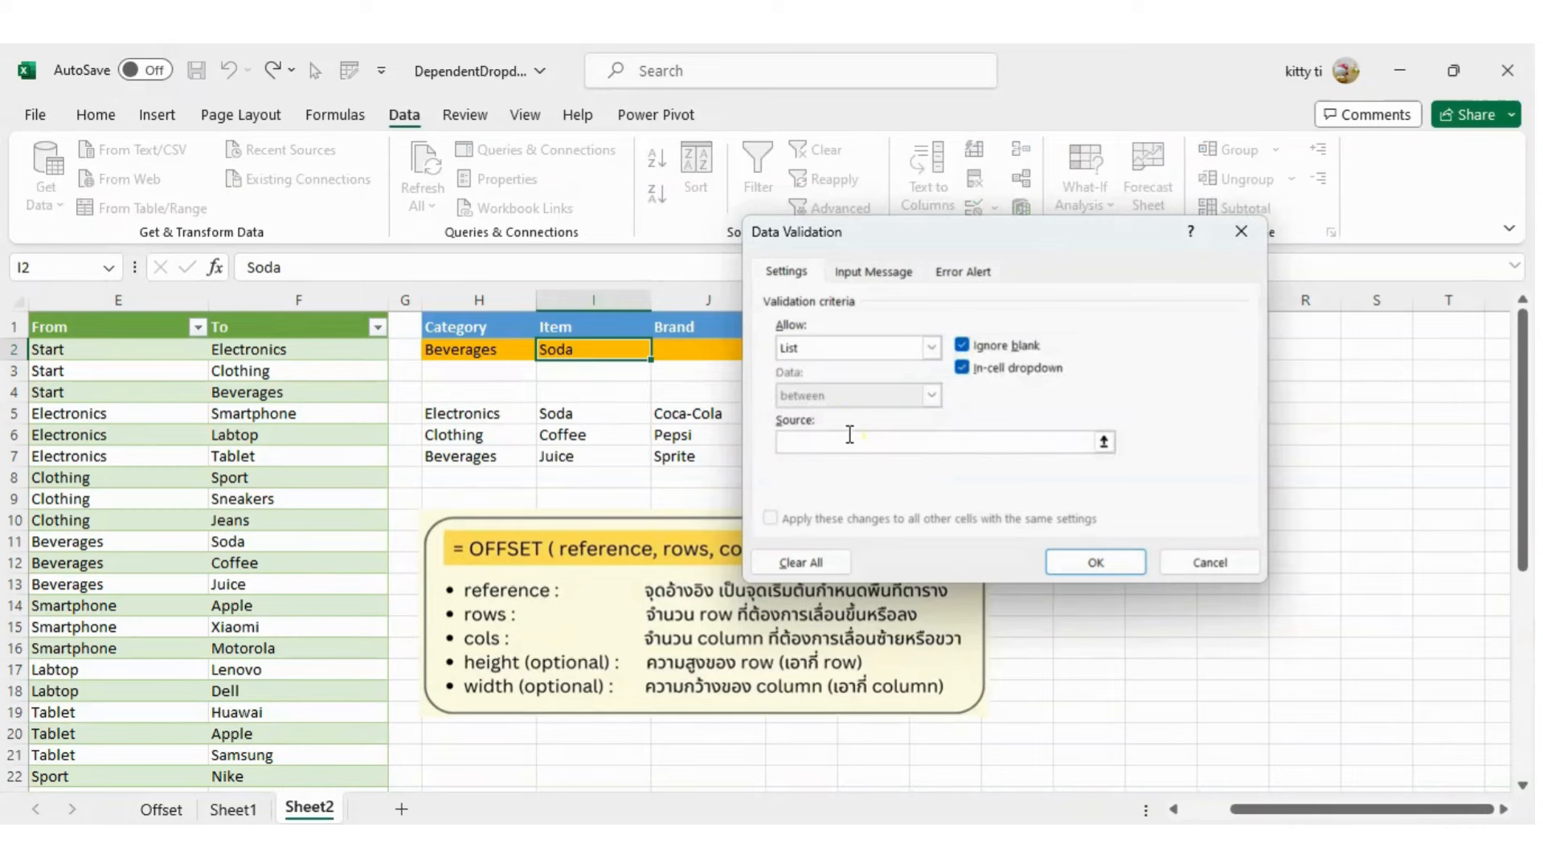
pyautogui.hotkey('ctrl', 'v')
pyautogui.click(1094, 562)
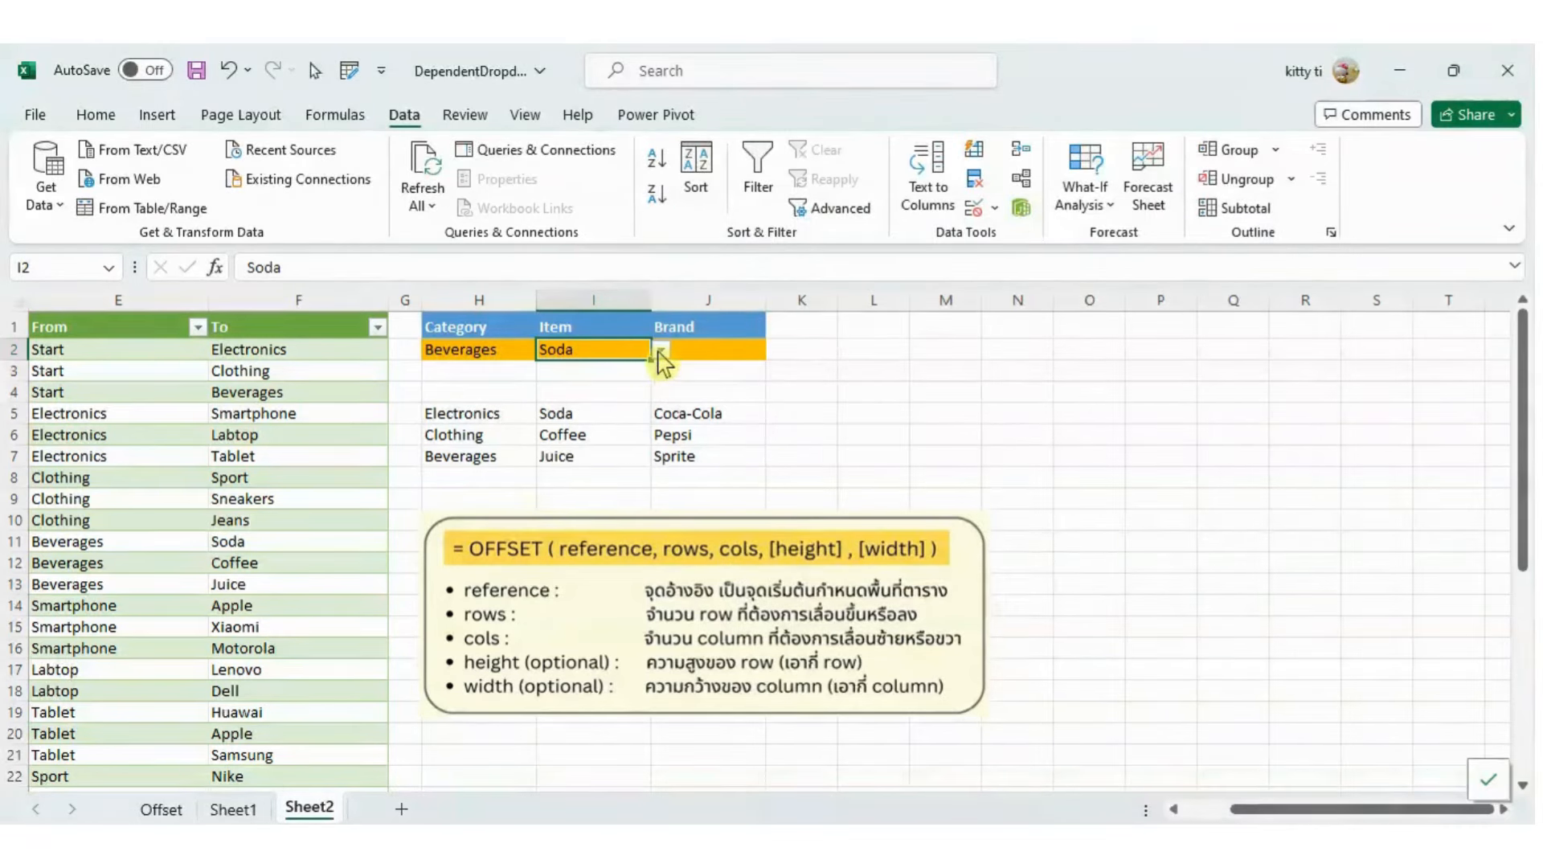
pyautogui.click(660, 351)
# - Copy the full text of the OFFSET formula in J5, leaving the cell unchanged
pyautogui.click(707, 414)
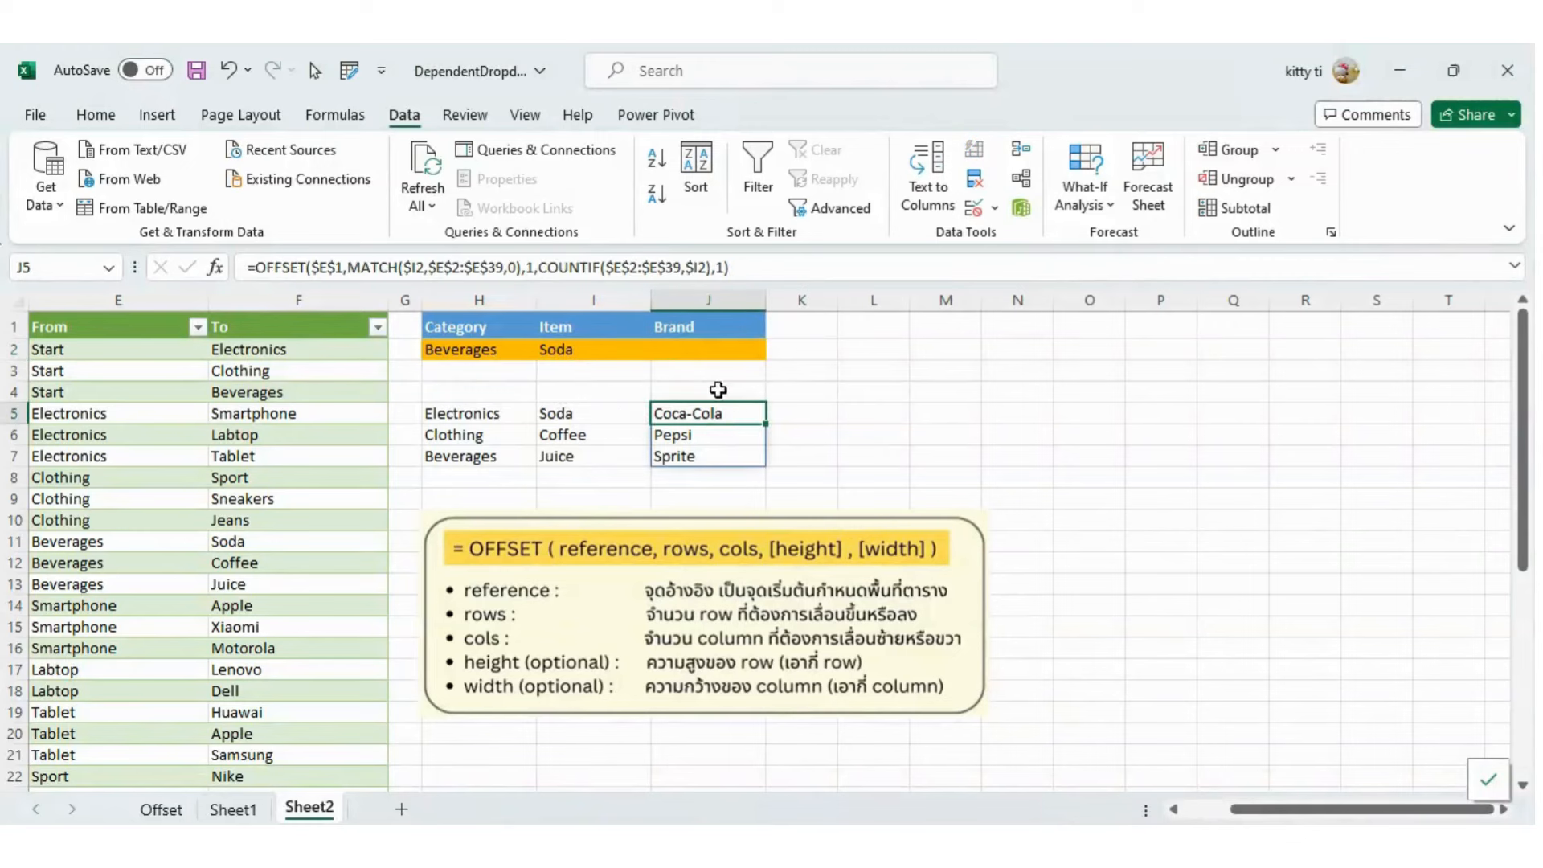
pyautogui.moveTo(751, 266); pyautogui.dragTo(247, 267)
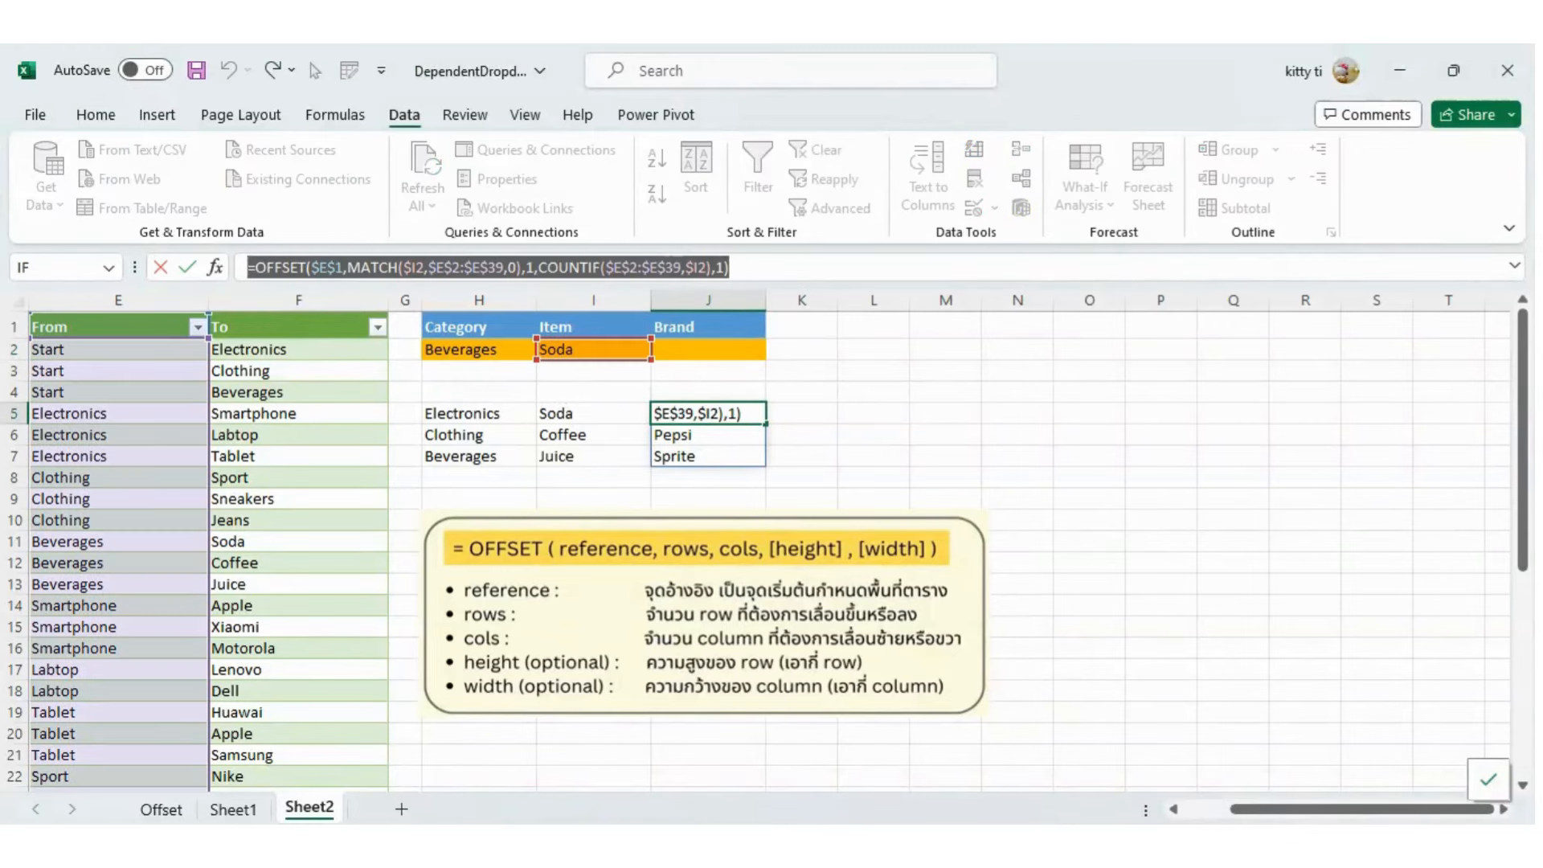
pyautogui.press('Escape')
# - Restrict the Brand cell J2 to a List validation with the copied OFFSET formula as its source, and choose Pepsi from its dropdown
pyautogui.click(698, 350)
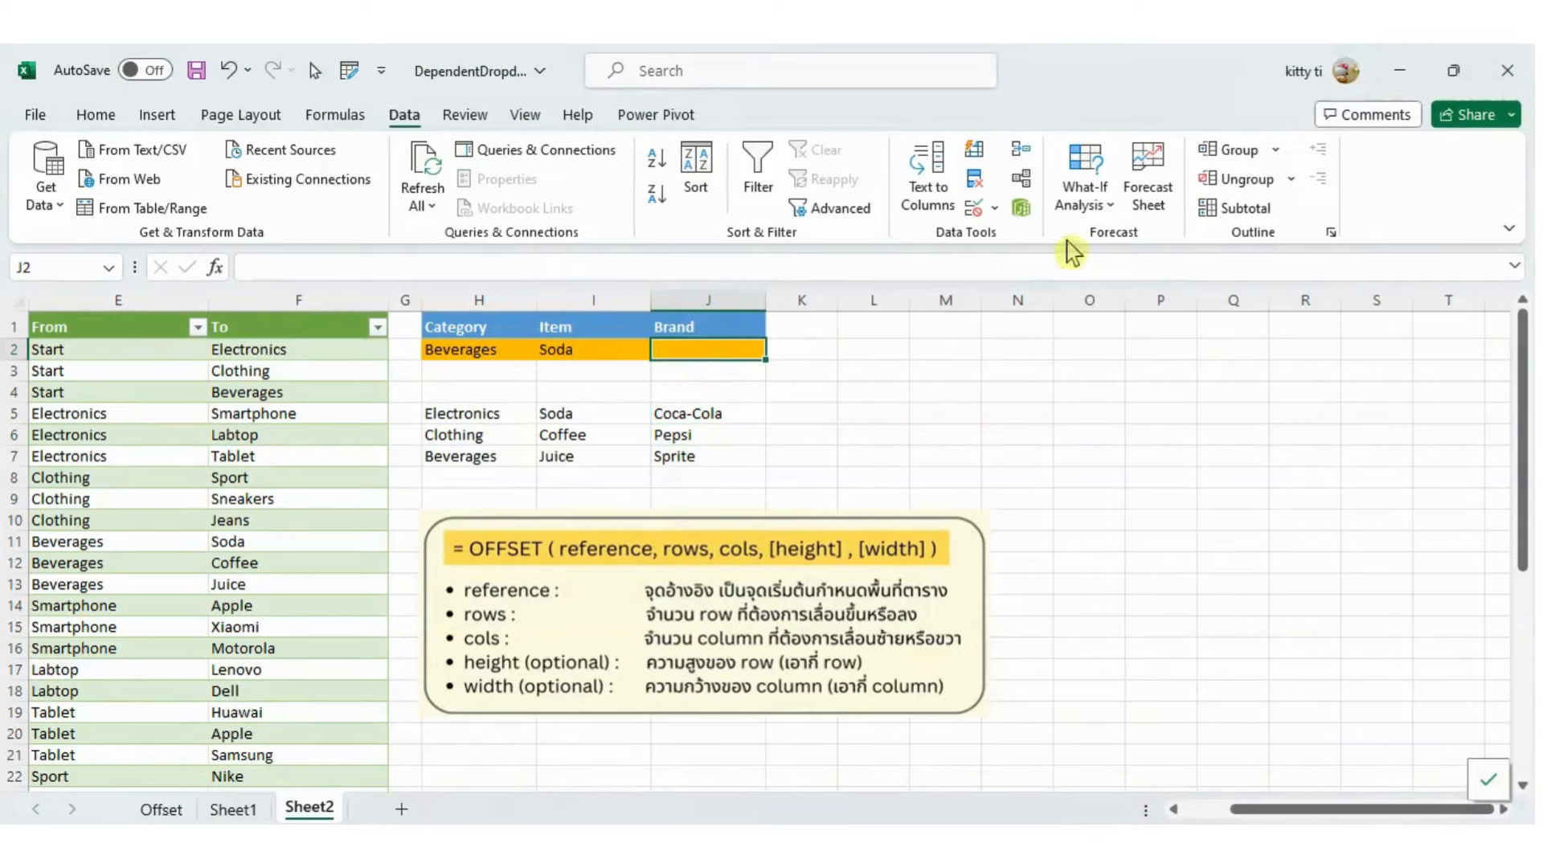
pyautogui.click(984, 207)
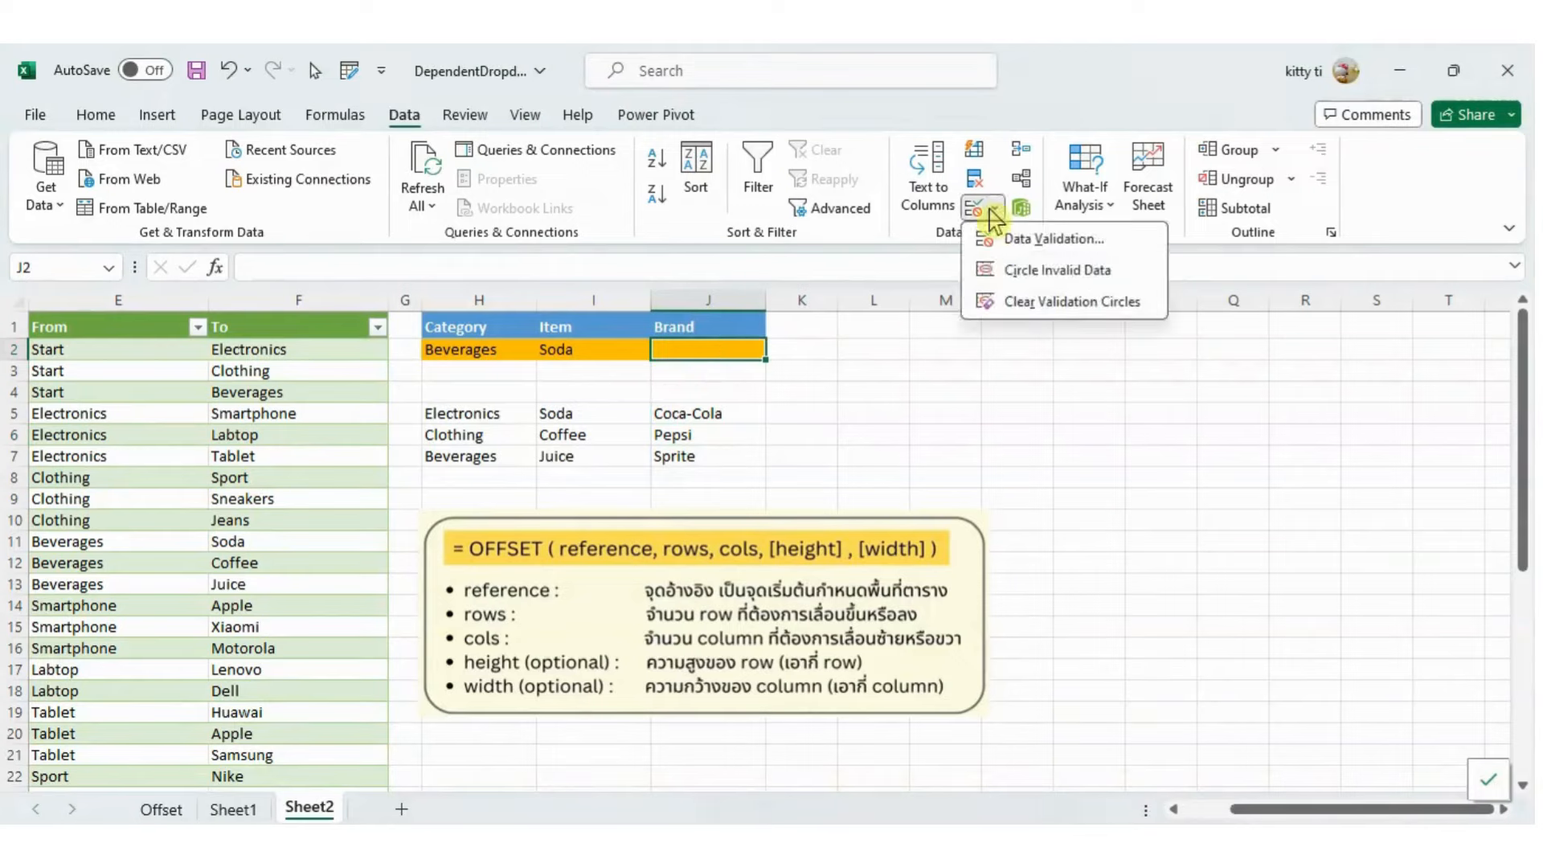
pyautogui.click(1053, 238)
pyautogui.click(776, 350)
pyautogui.click(675, 389)
pyautogui.click(1450, 755)
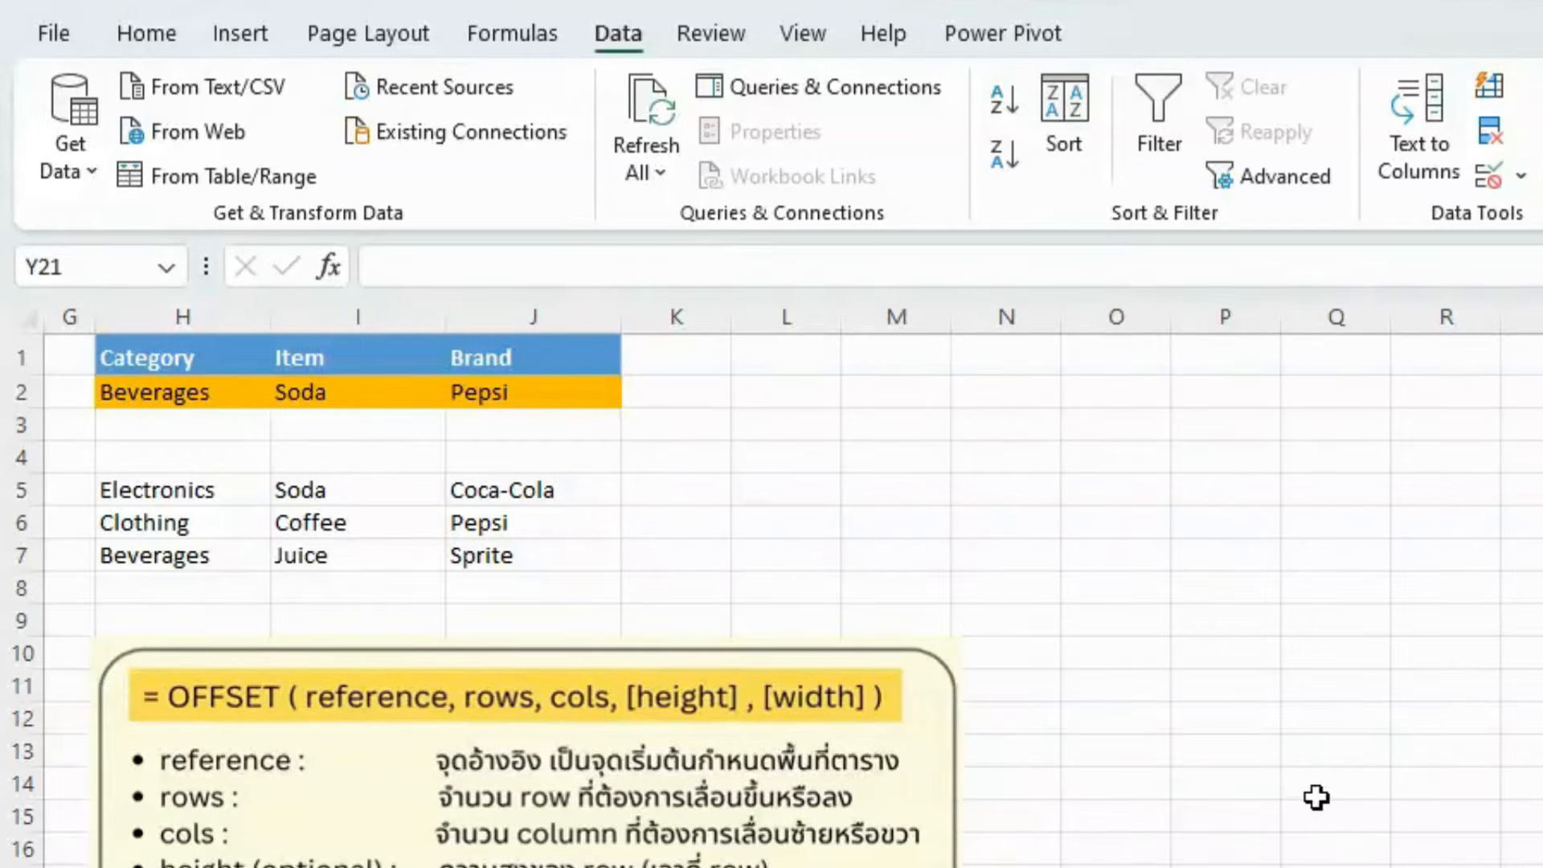
pyautogui.click(813, 455)
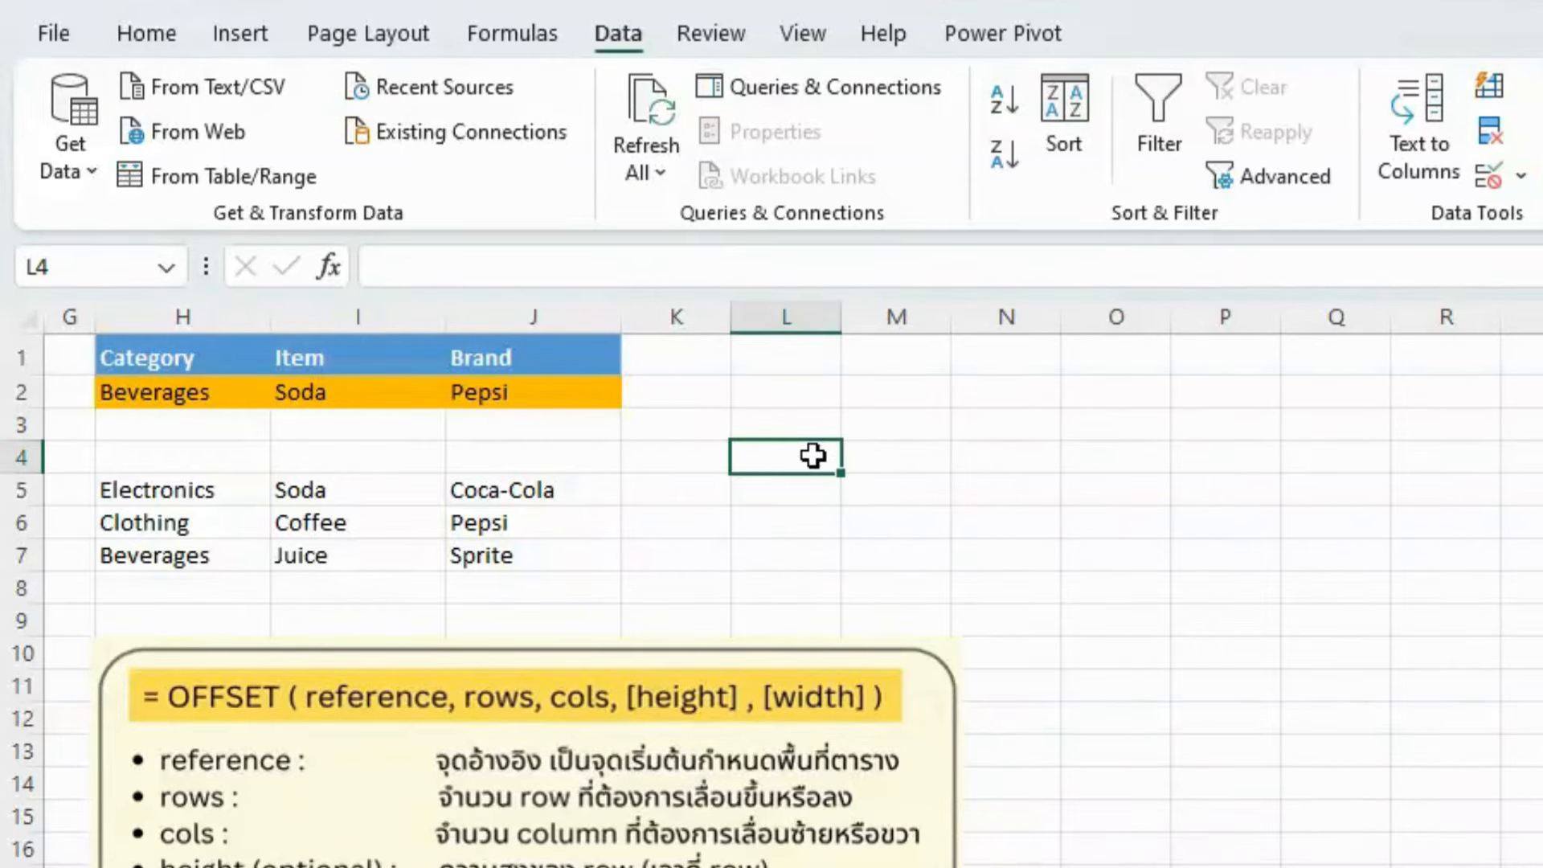
pyautogui.moveTo(120, 392); pyautogui.dragTo(624, 390)
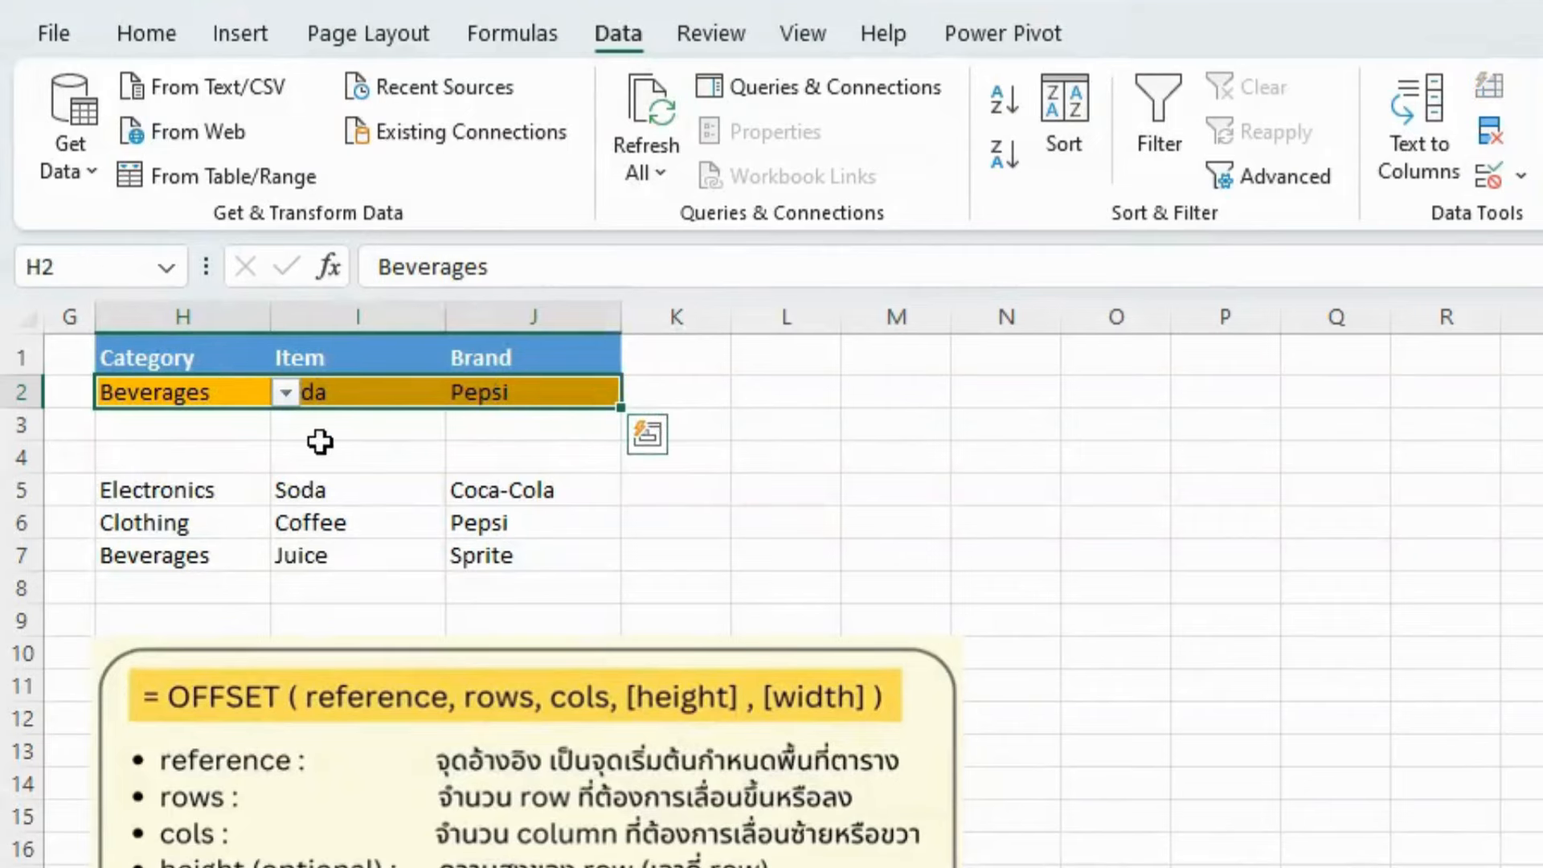
pyautogui.click(218, 456)
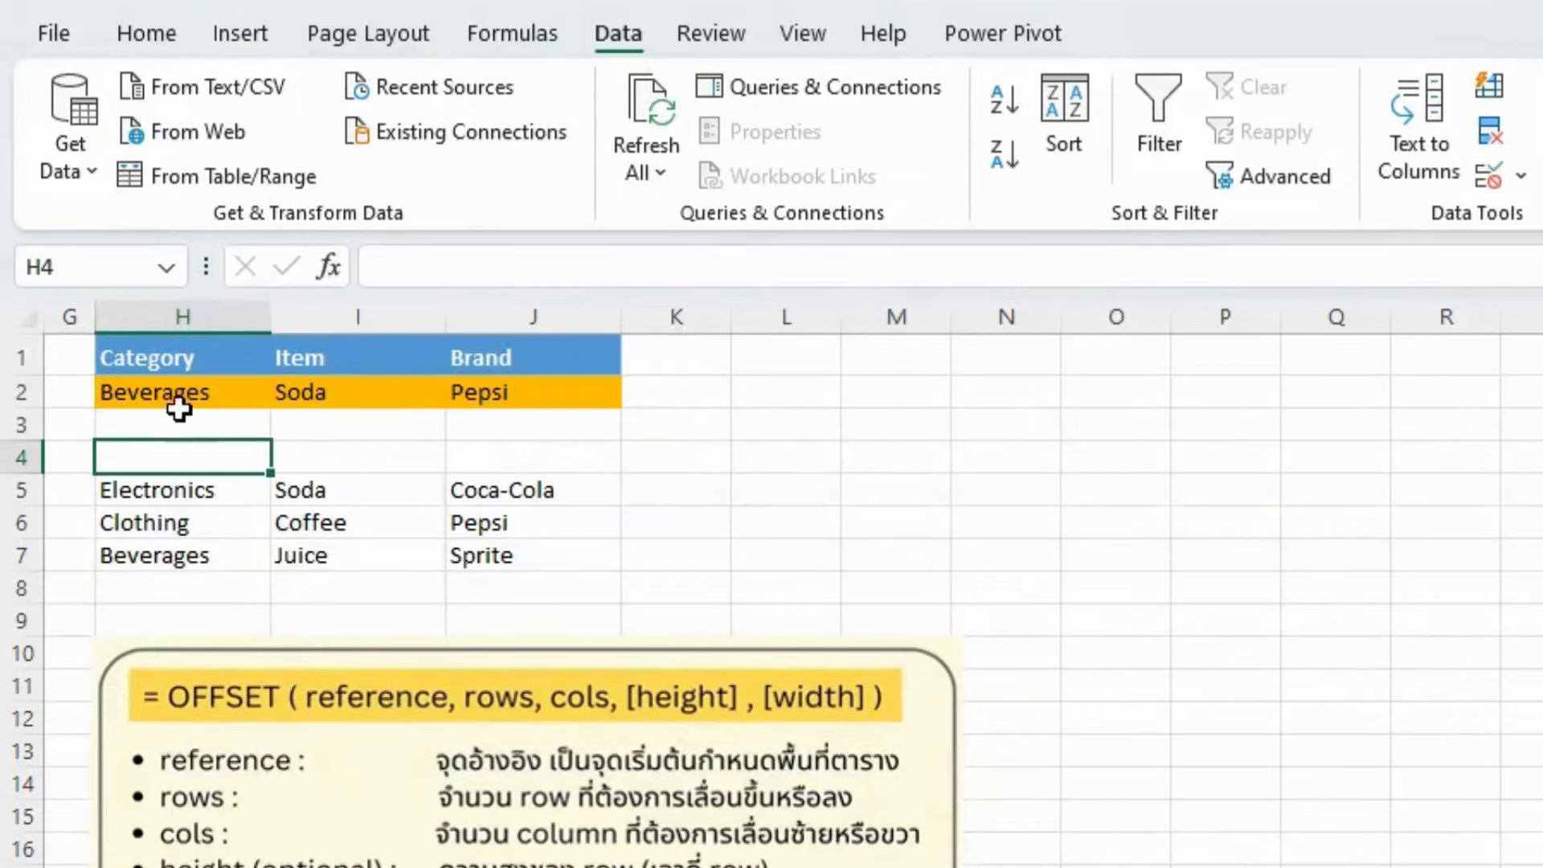
pyautogui.click(201, 394)
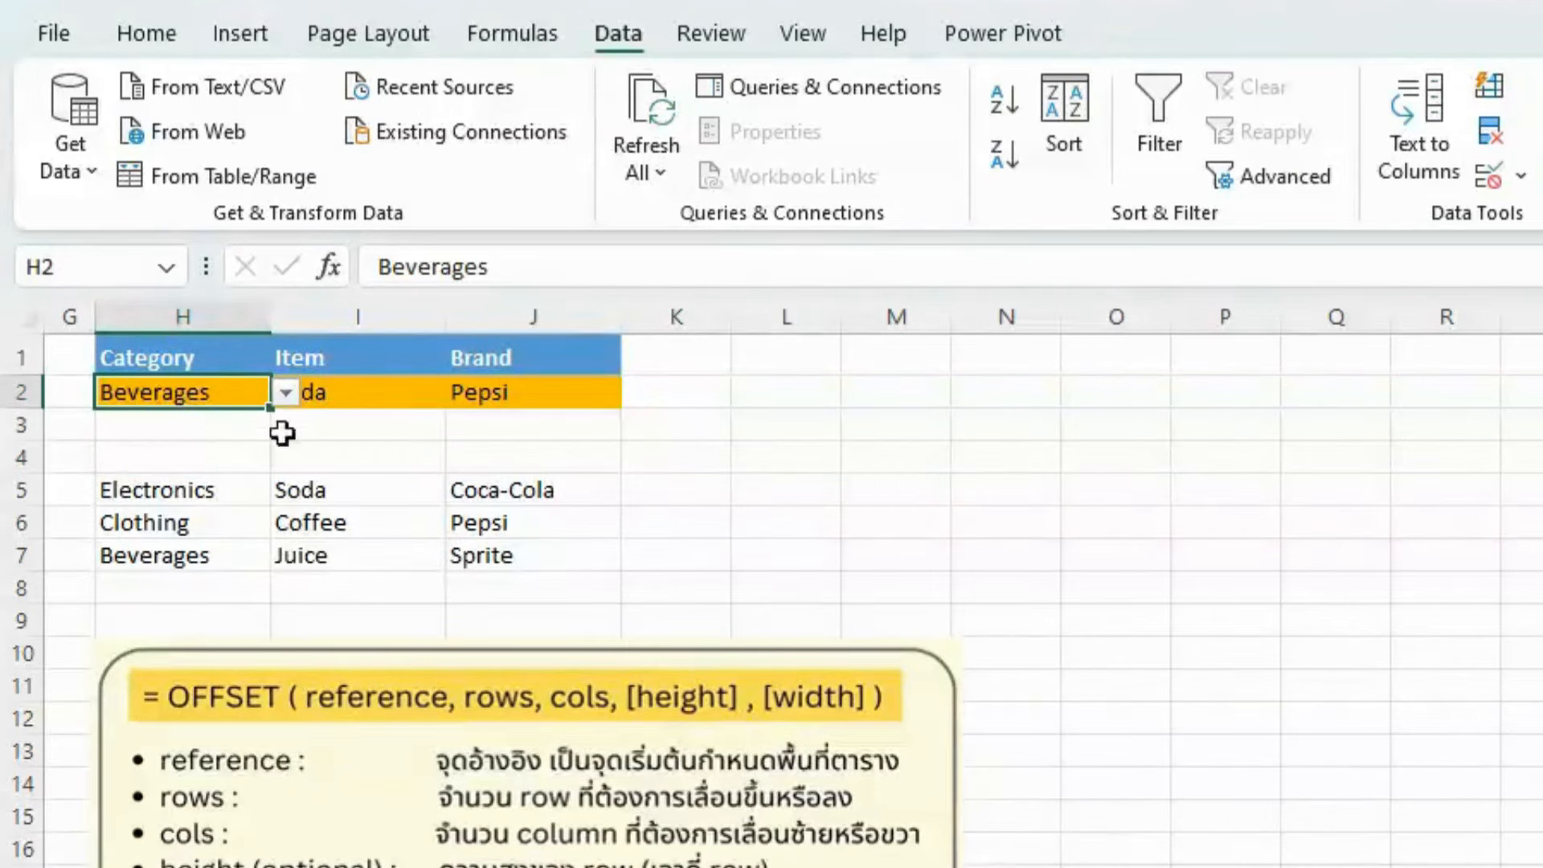
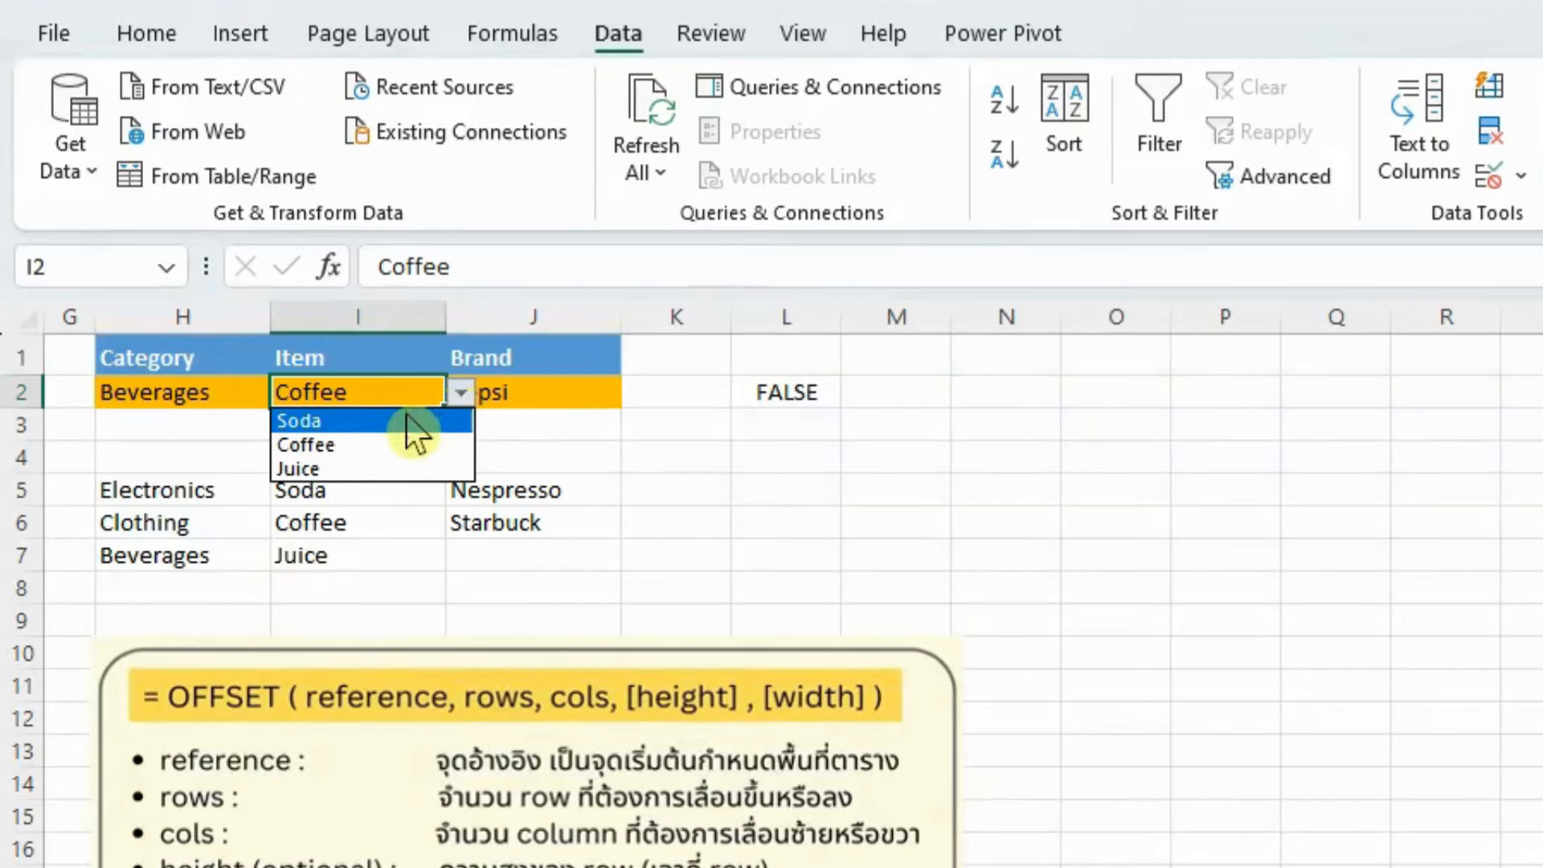
# - Choose Soda in the Item dropdown I2 and change the Category dropdown H2 to Clothing
pyautogui.click(392, 424)
pyautogui.click(253, 392)
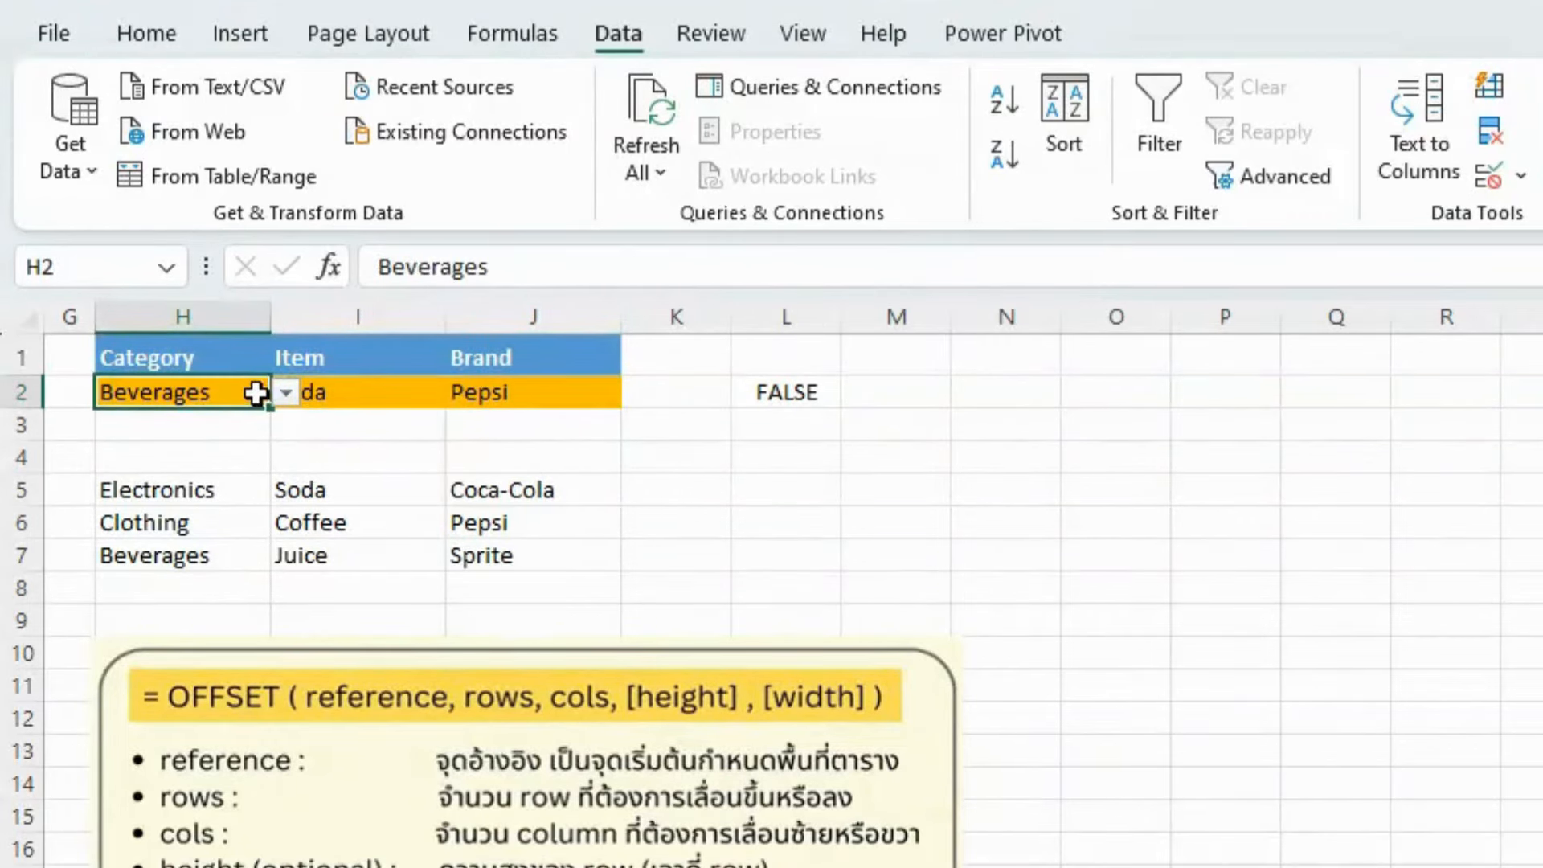
pyautogui.click(285, 392)
pyautogui.click(233, 444)
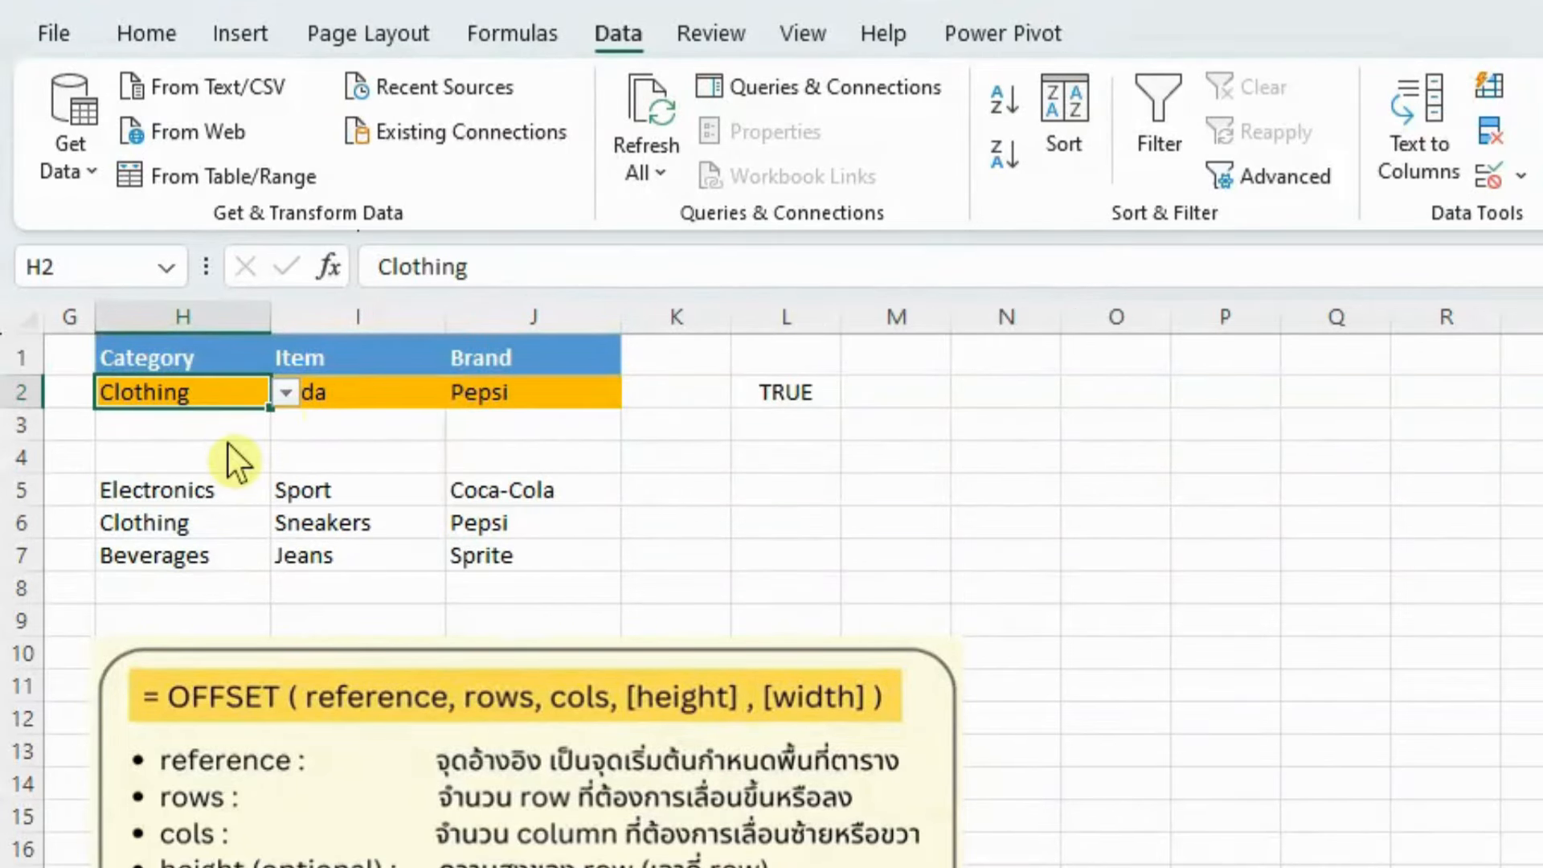
# - Examine the range and criteria references of the COUNTIF formula in L2, leaving the formula unchanged
pyautogui.click(796, 395)
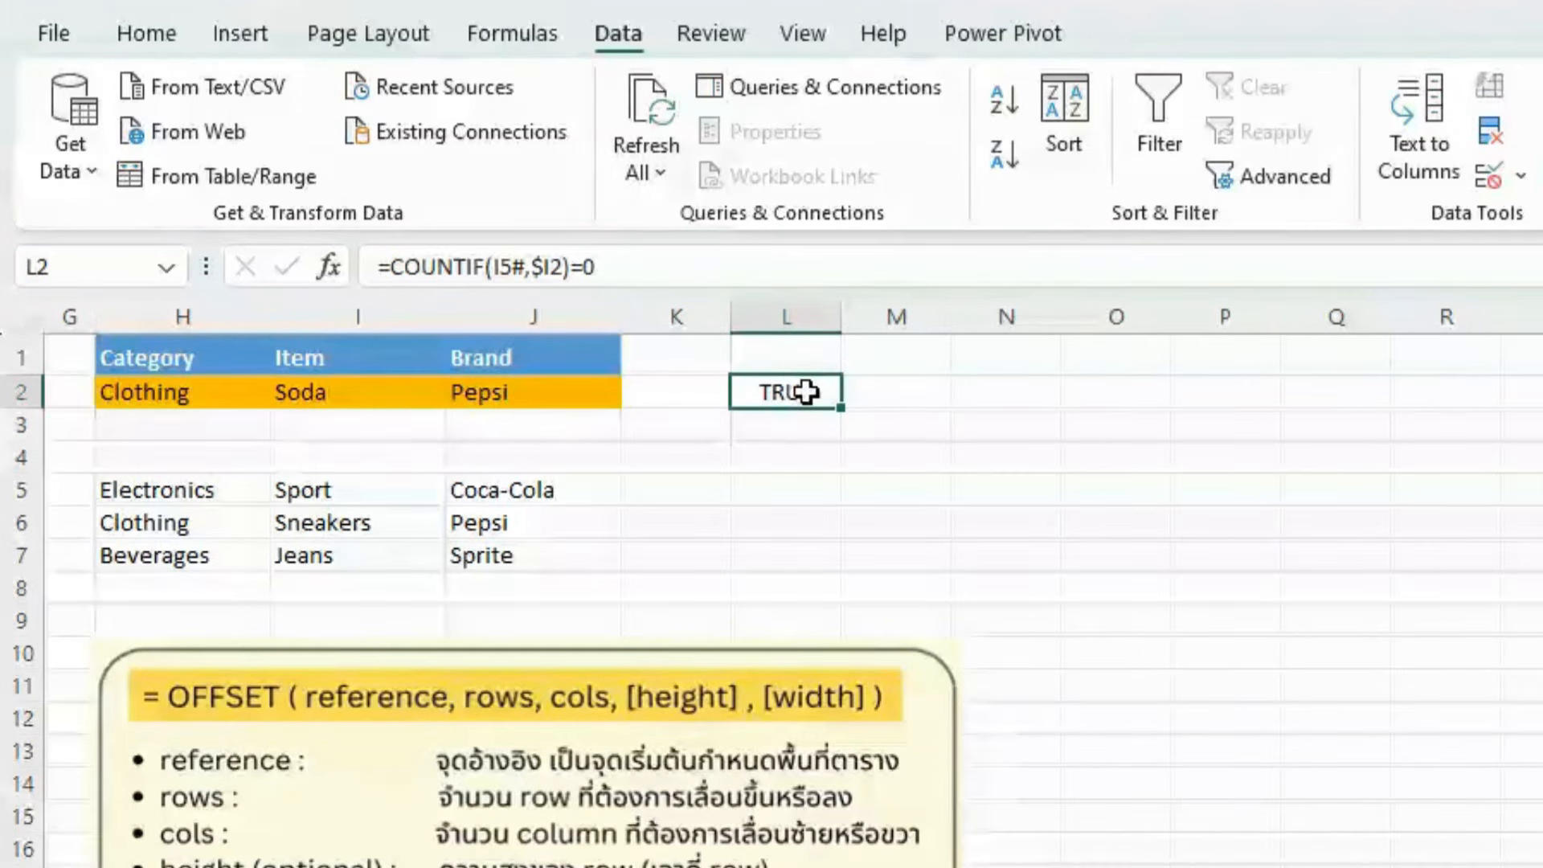
pyautogui.doubleClick(814, 393)
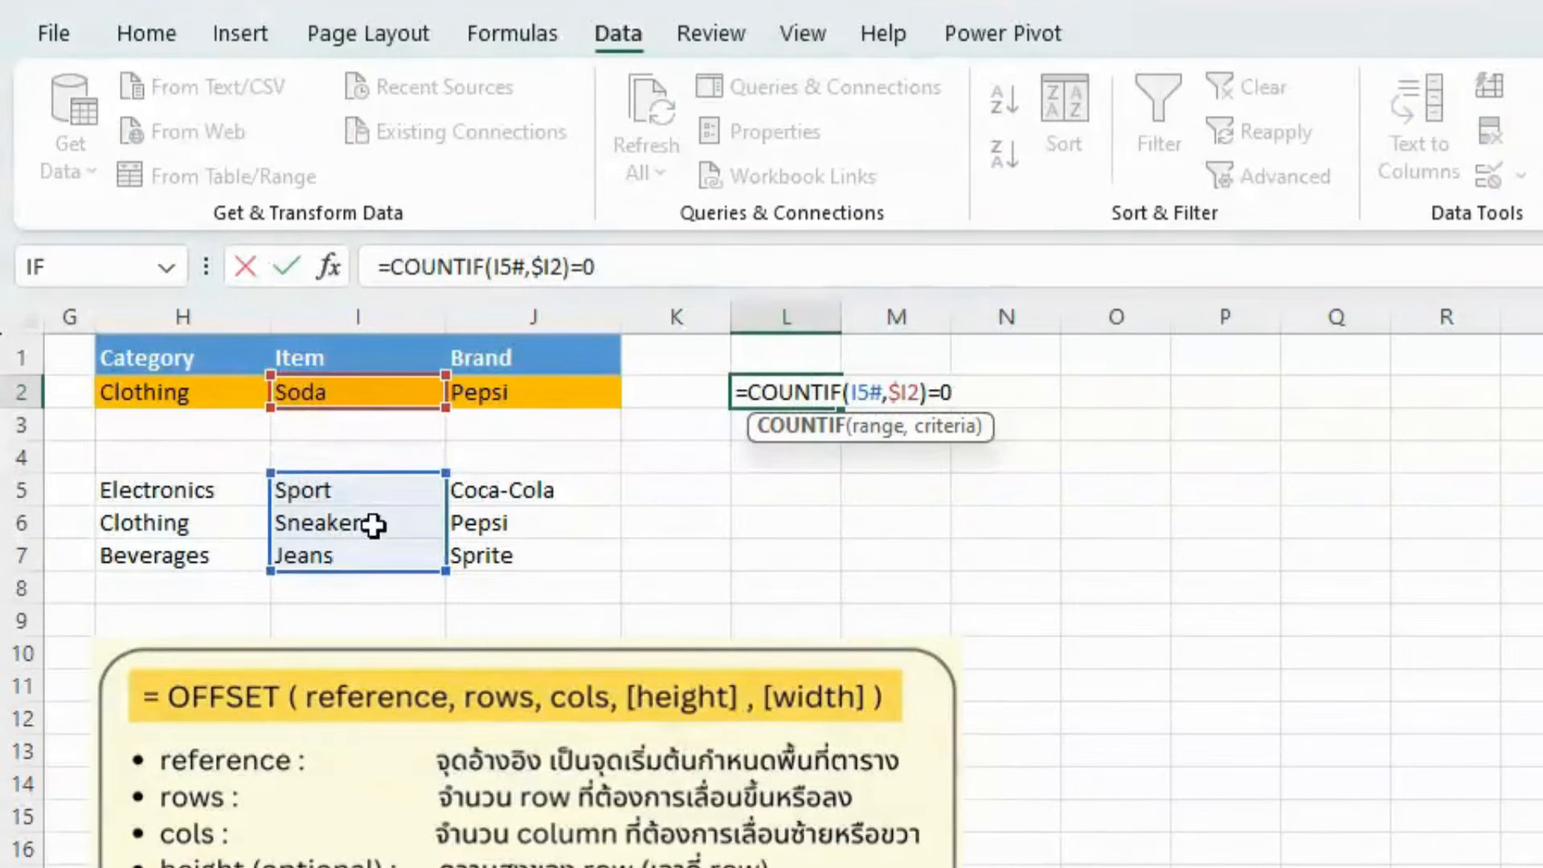
pyautogui.press('Return')
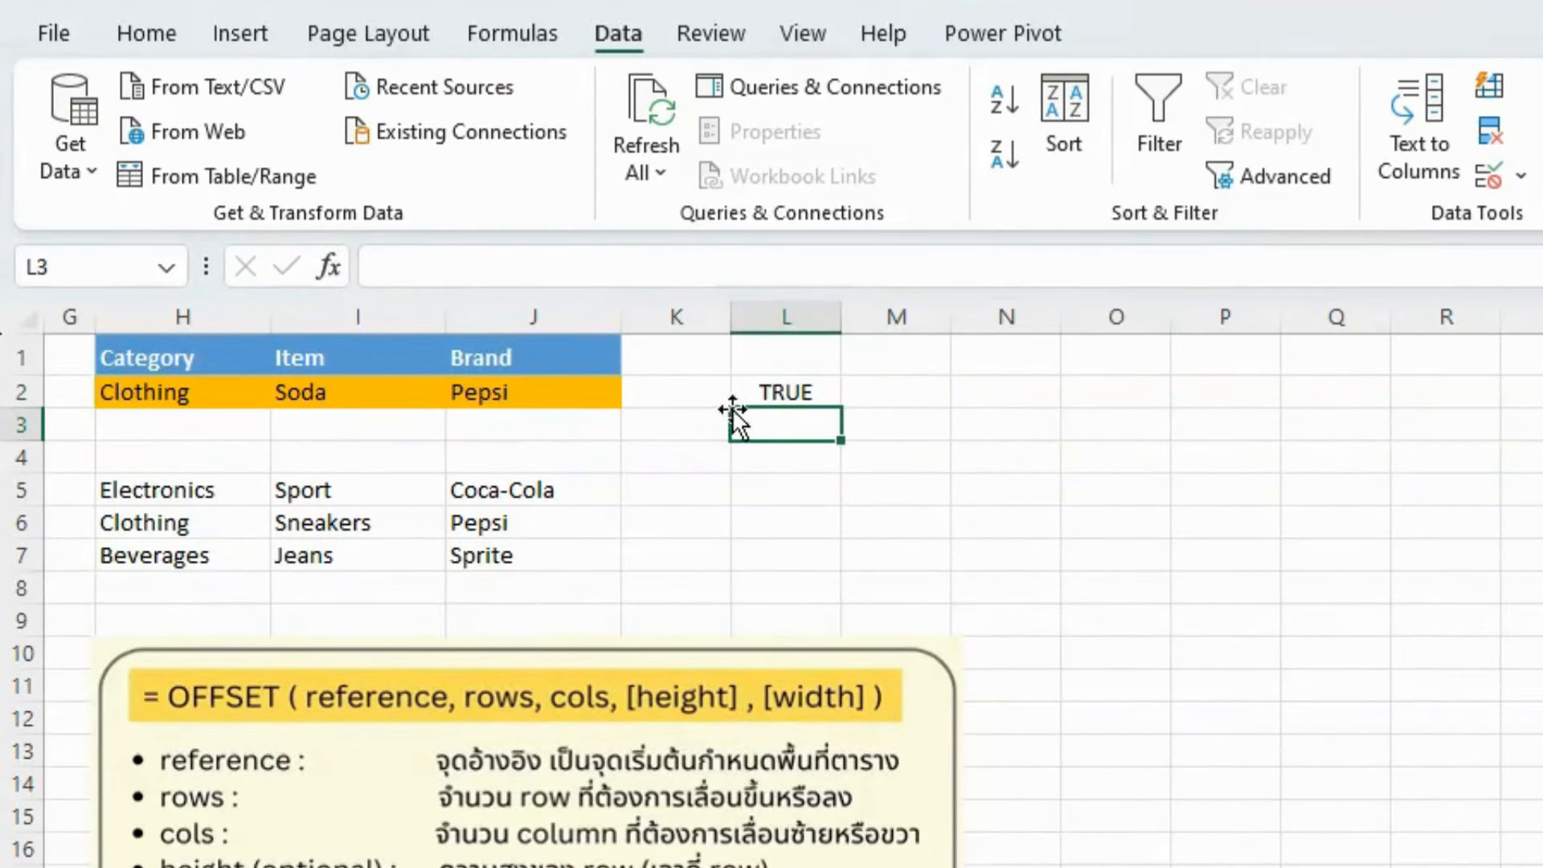
pyautogui.click(798, 389)
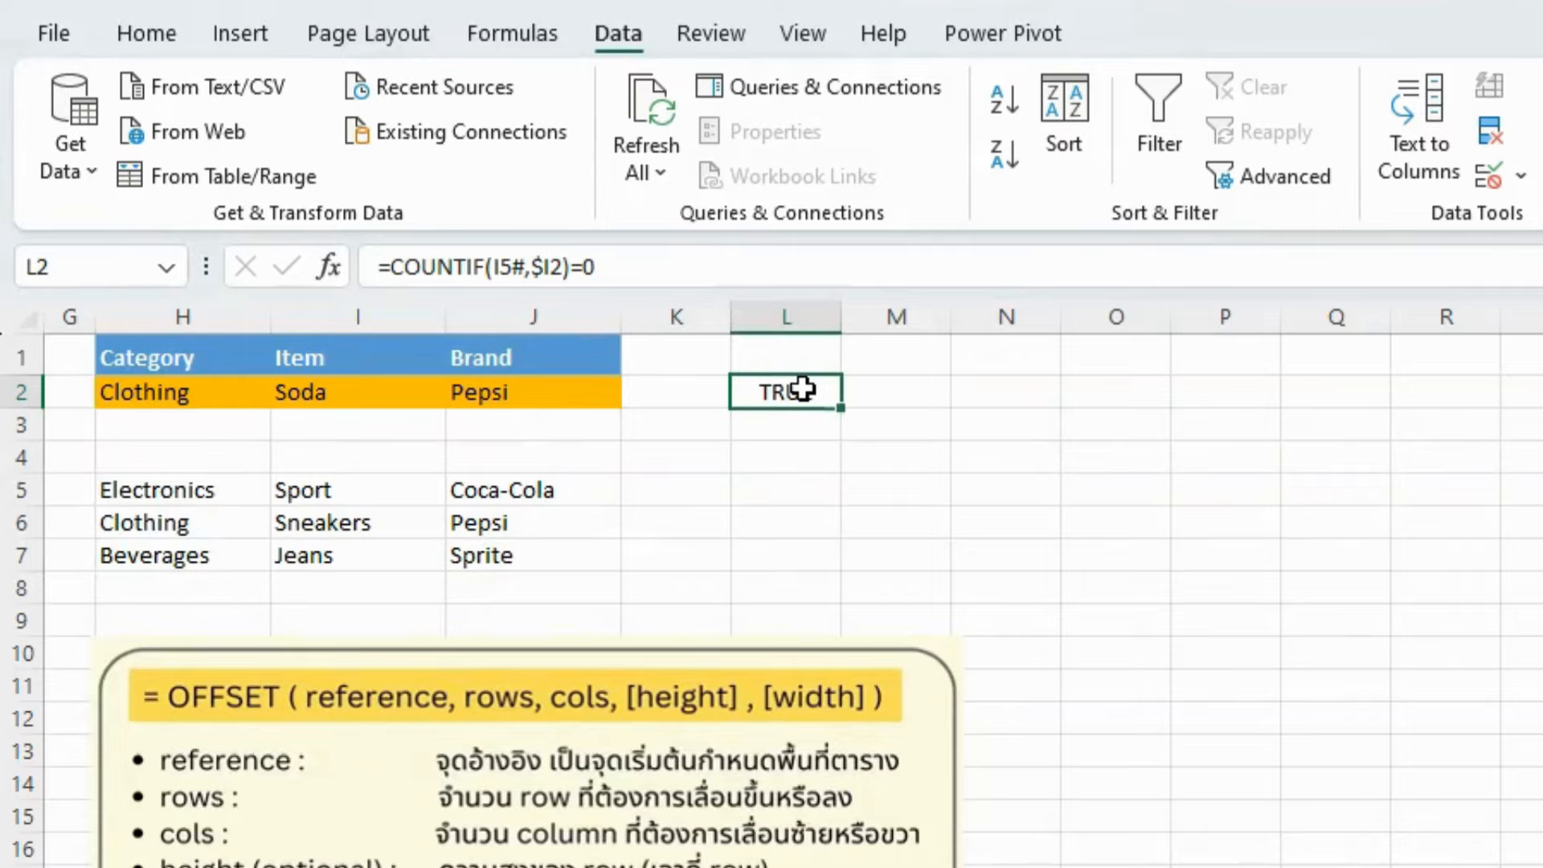
pyautogui.click(502, 270)
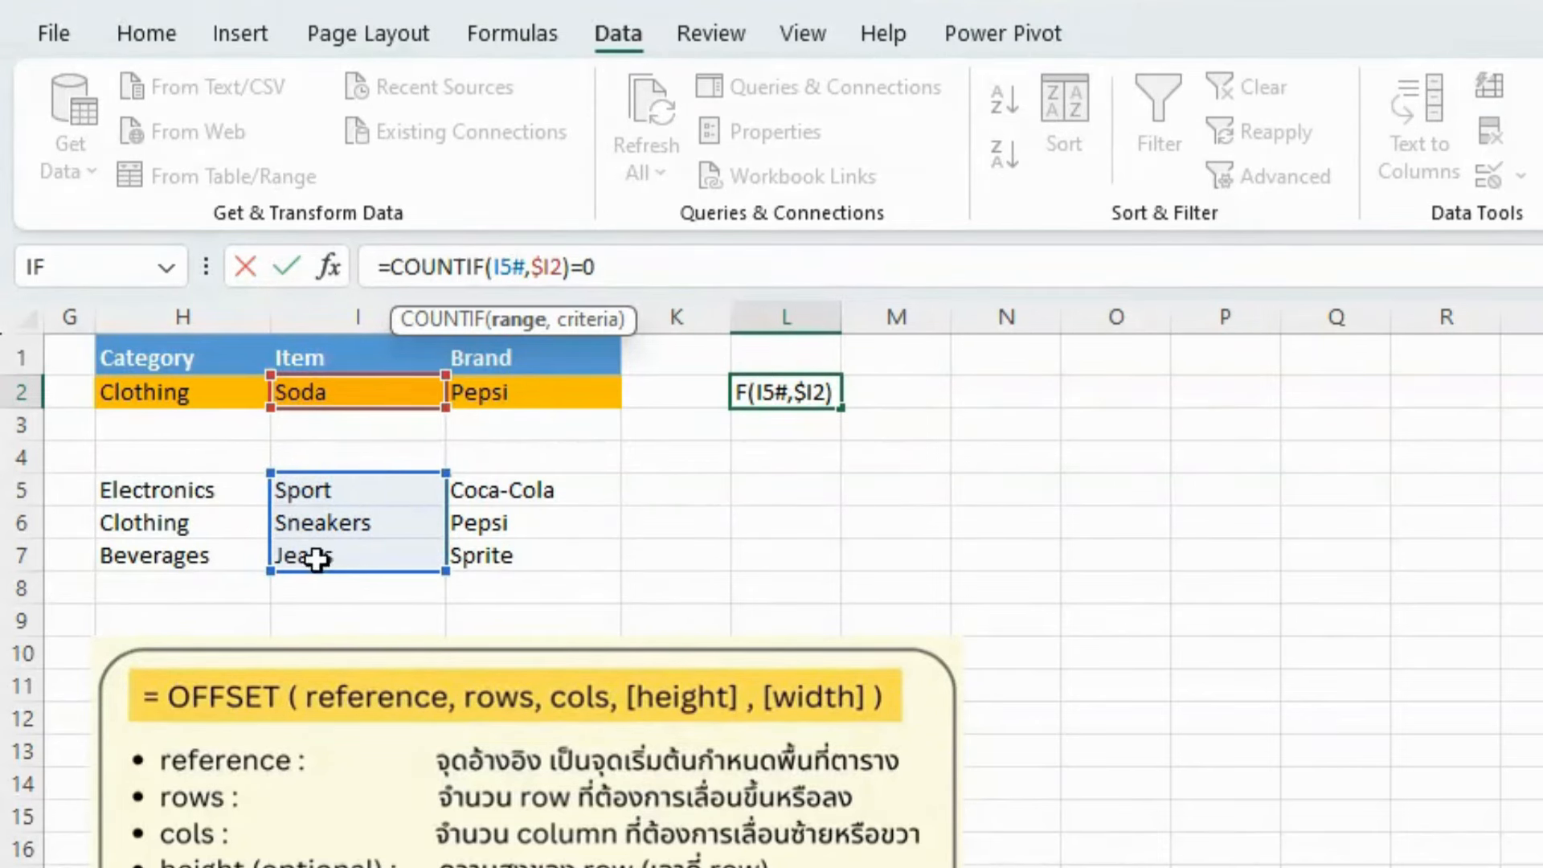
pyautogui.press('Return')
# - Copy the OFFSET expression from I5's formula without its leading equals sign, leaving the cell unchanged
pyautogui.click(399, 486)
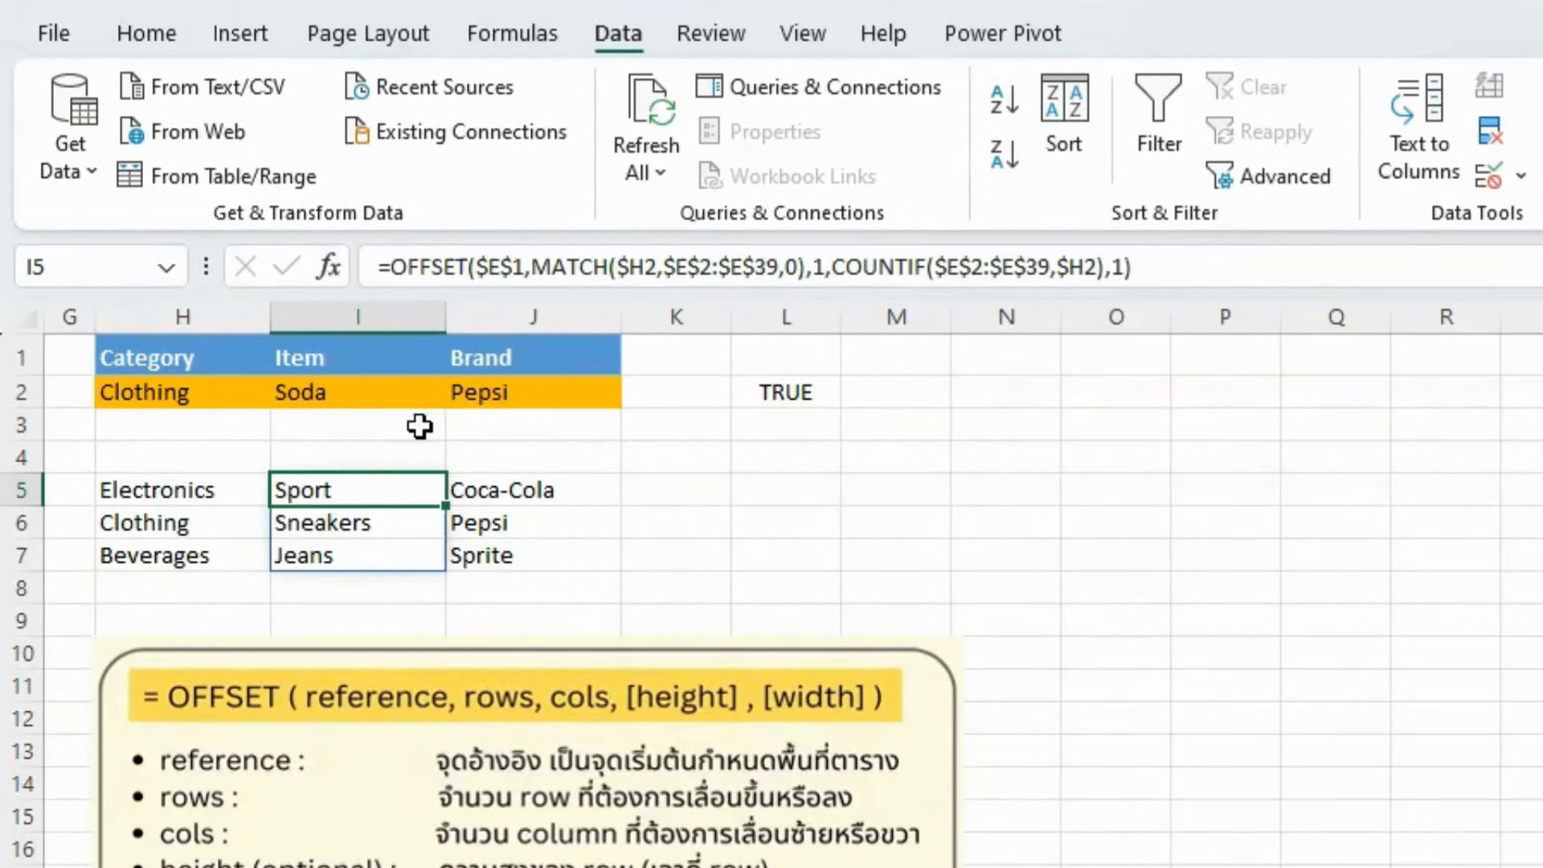
pyautogui.moveTo(1161, 268); pyautogui.dragTo(394, 299)
pyautogui.hotkey('ctrl', 'c')
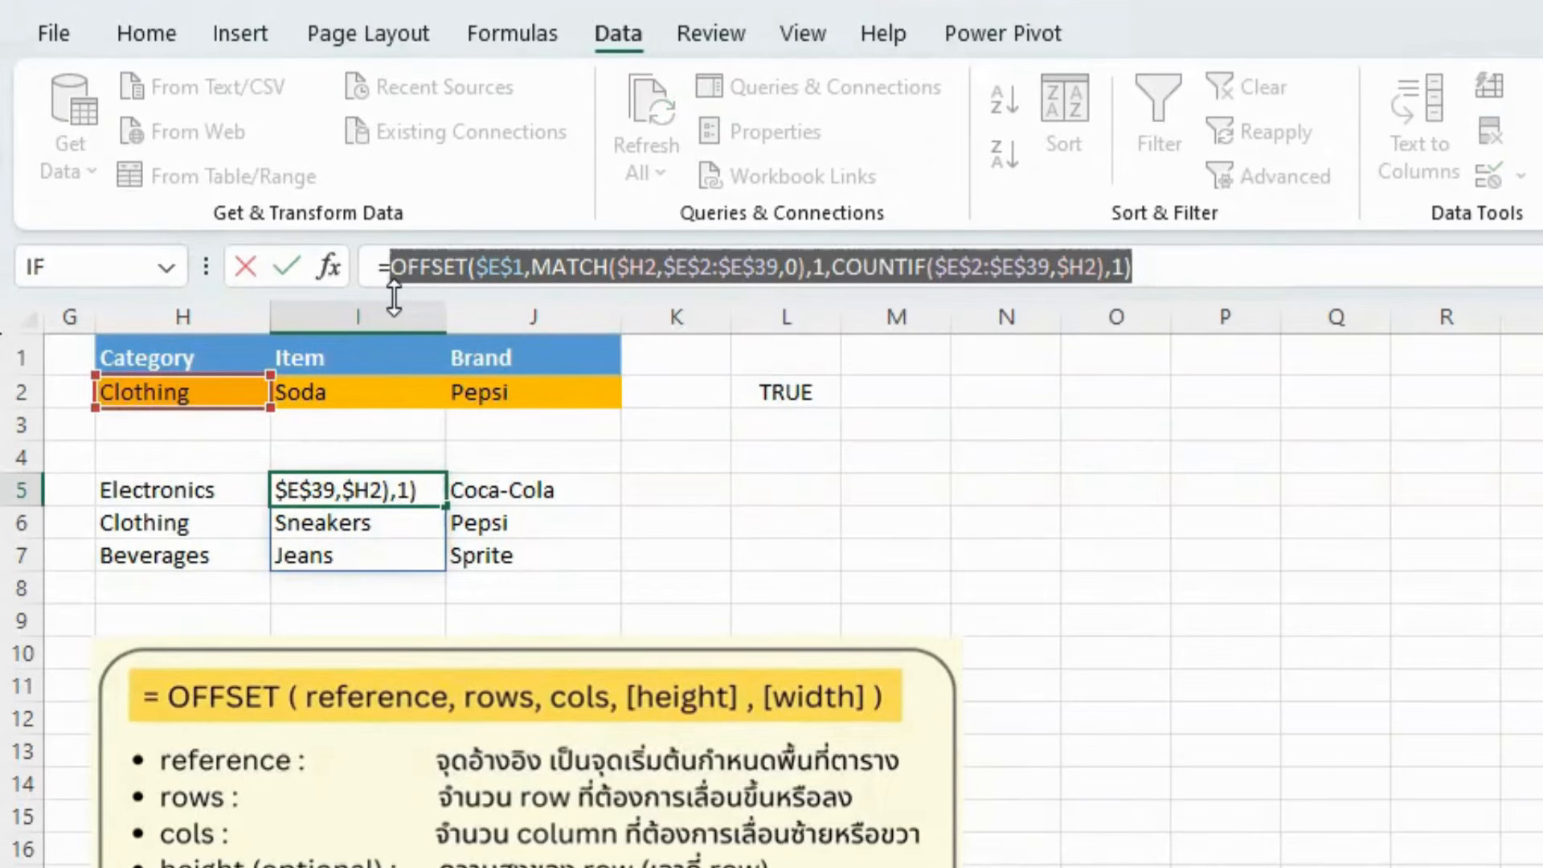
pyautogui.press('Return')
# - Replace the I5# range in L2's COUNTIF formula with the copied OFFSET expression
pyautogui.click(786, 394)
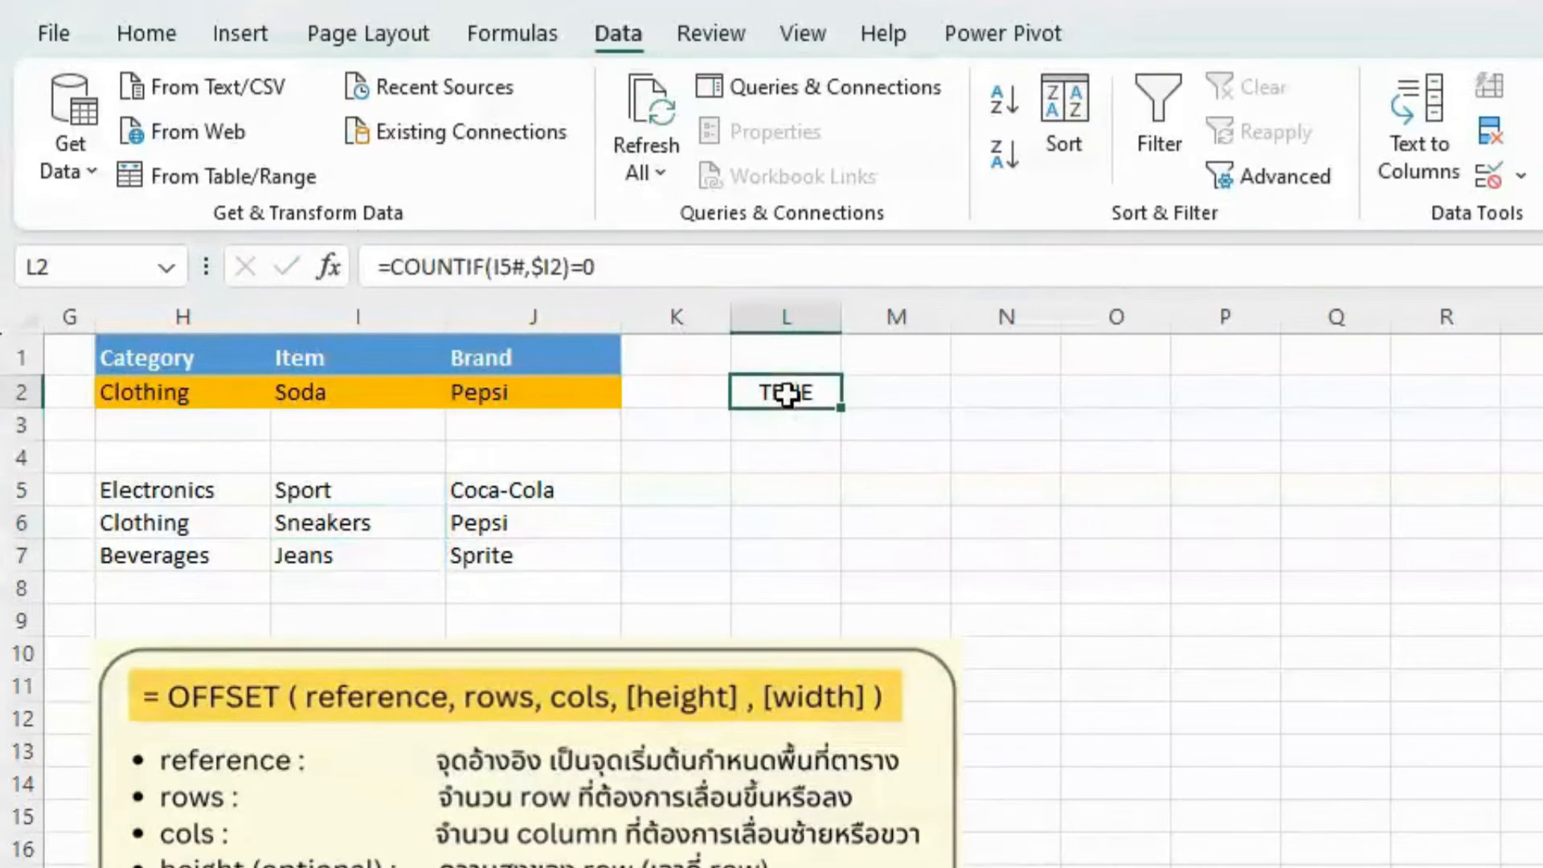
pyautogui.moveTo(524, 270); pyautogui.dragTo(498, 270)
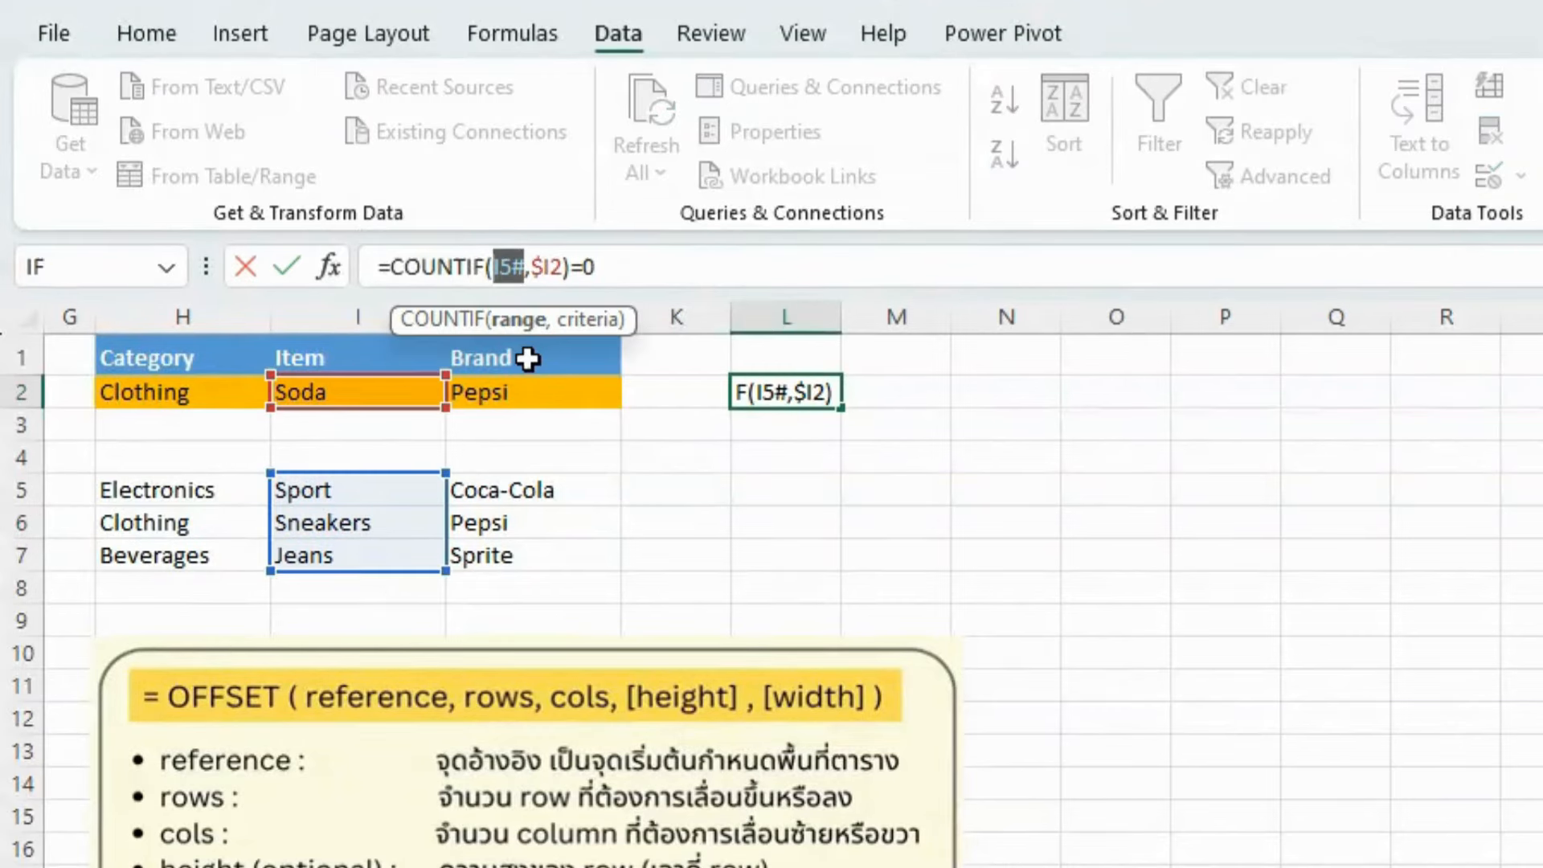
pyautogui.hotkey('ctrl', 'v')
pyautogui.press('Return')
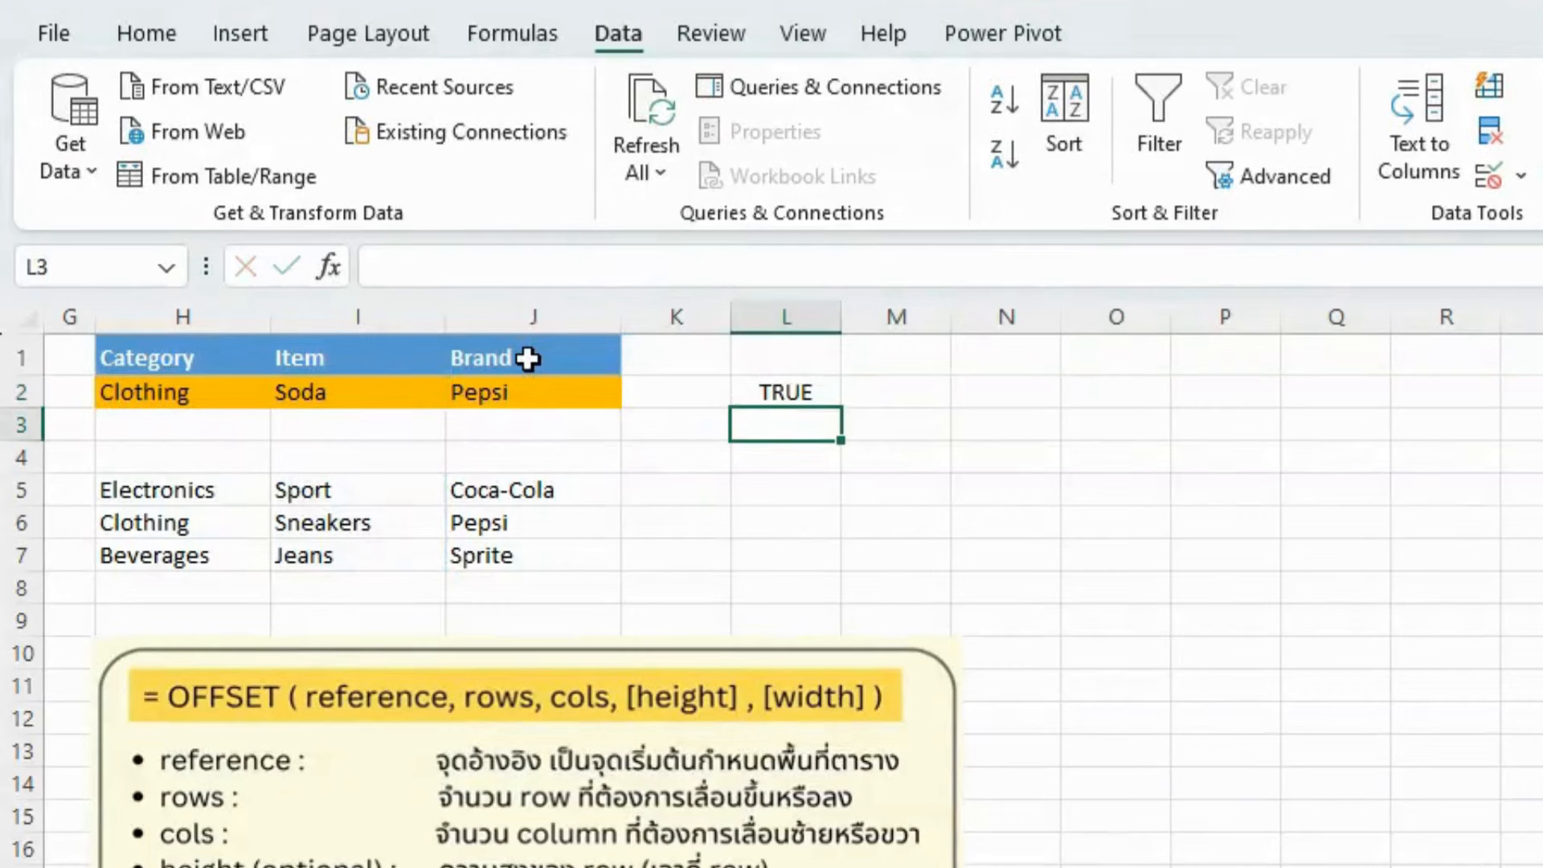
pyautogui.click(770, 394)
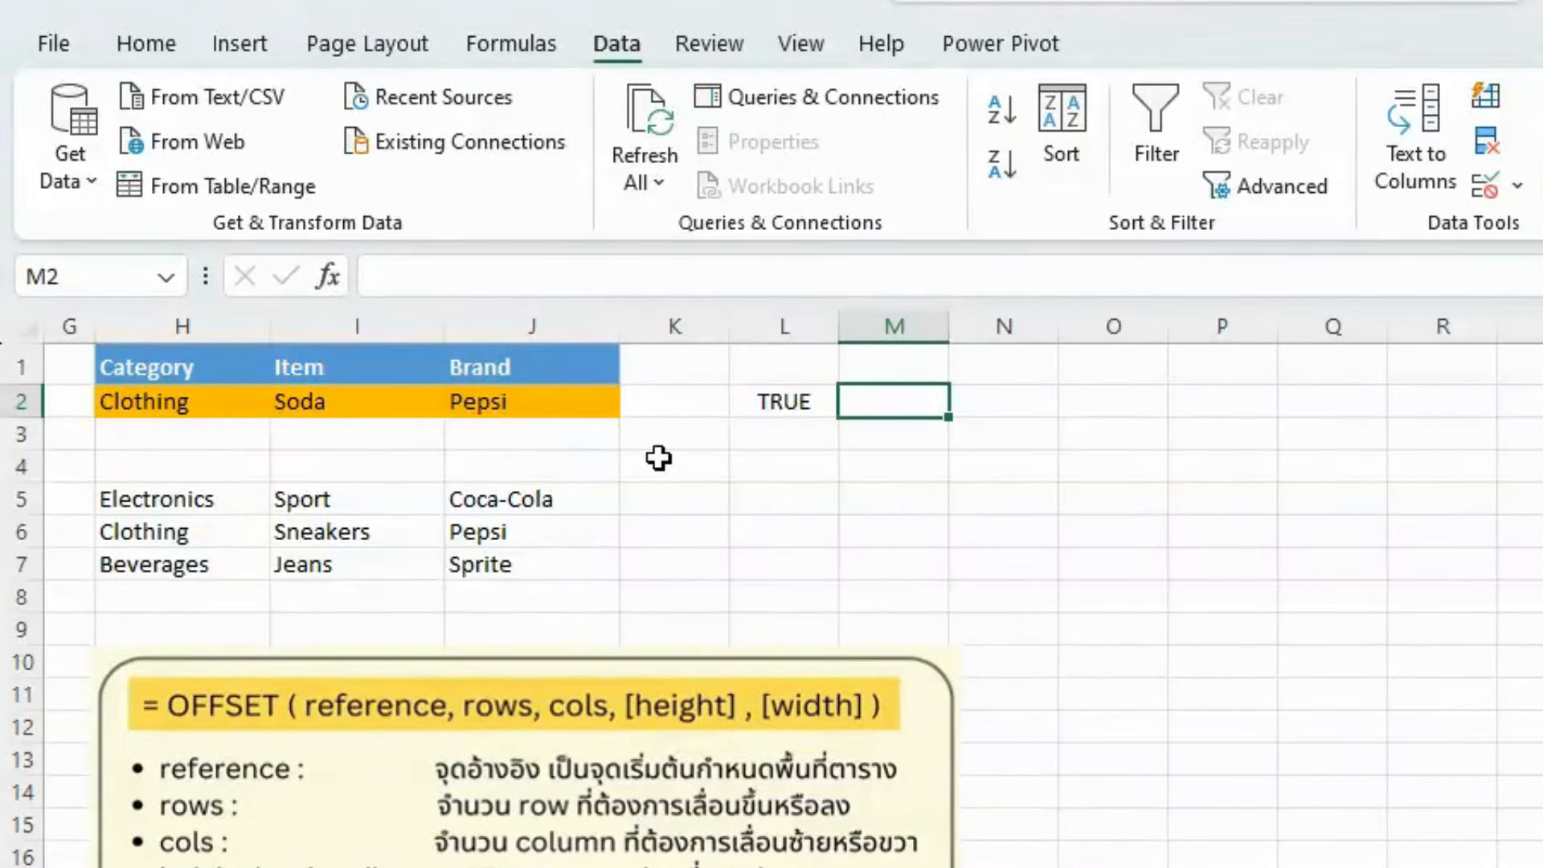
# - Enter a COUNTIF check in M2 that counts $J2 in the spilled Brand list J5# and tests whether the count equals 0
pyautogui.click(518, 408)
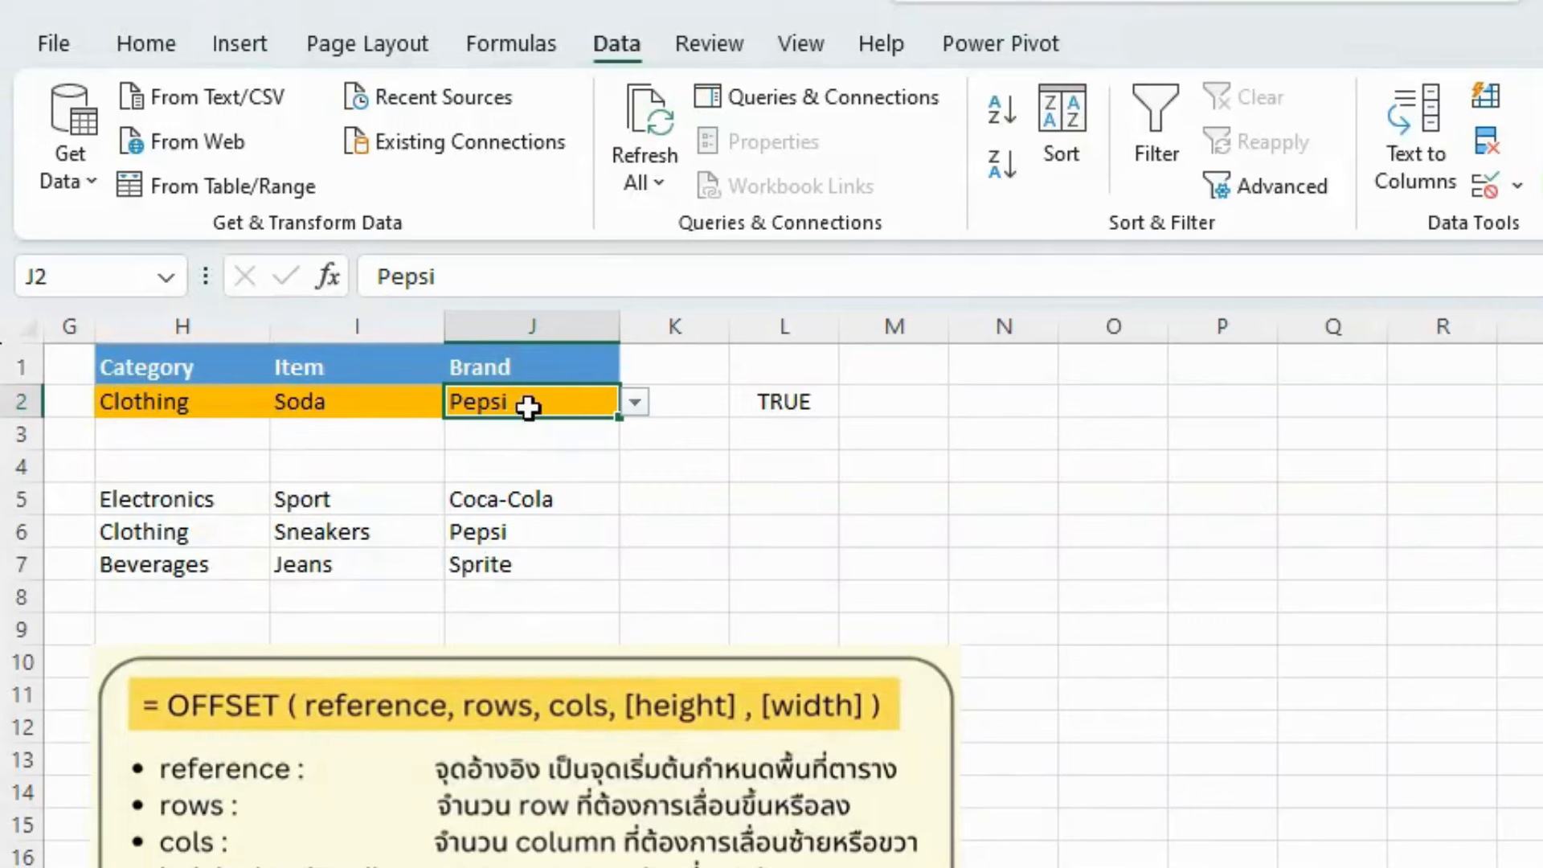
pyautogui.click(546, 498)
pyautogui.moveTo(547, 499); pyautogui.dragTo(533, 565)
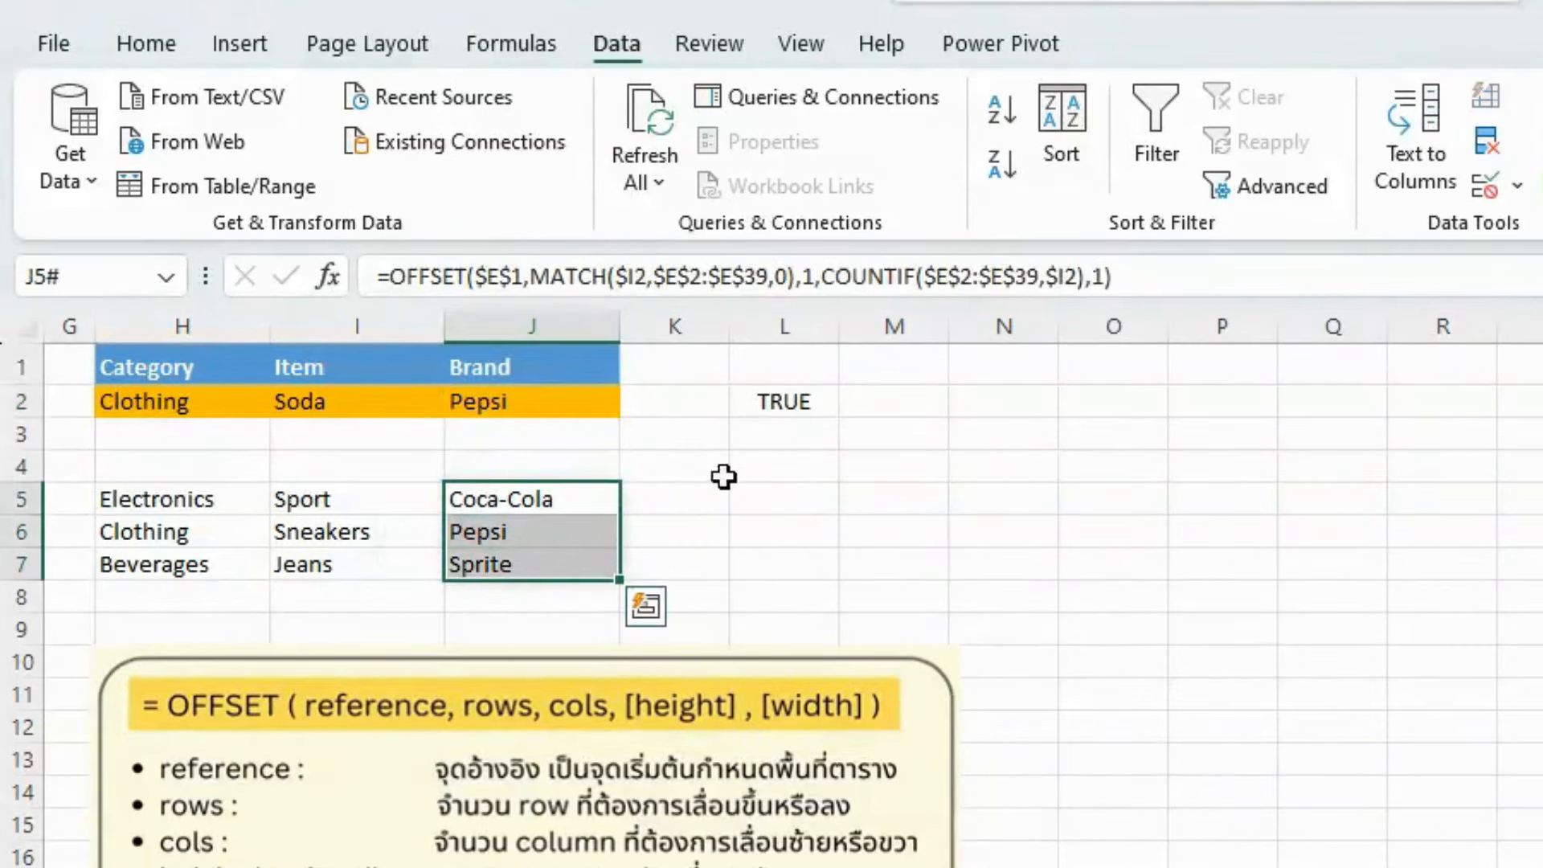
pyautogui.click(889, 398)
pyautogui.write('=')
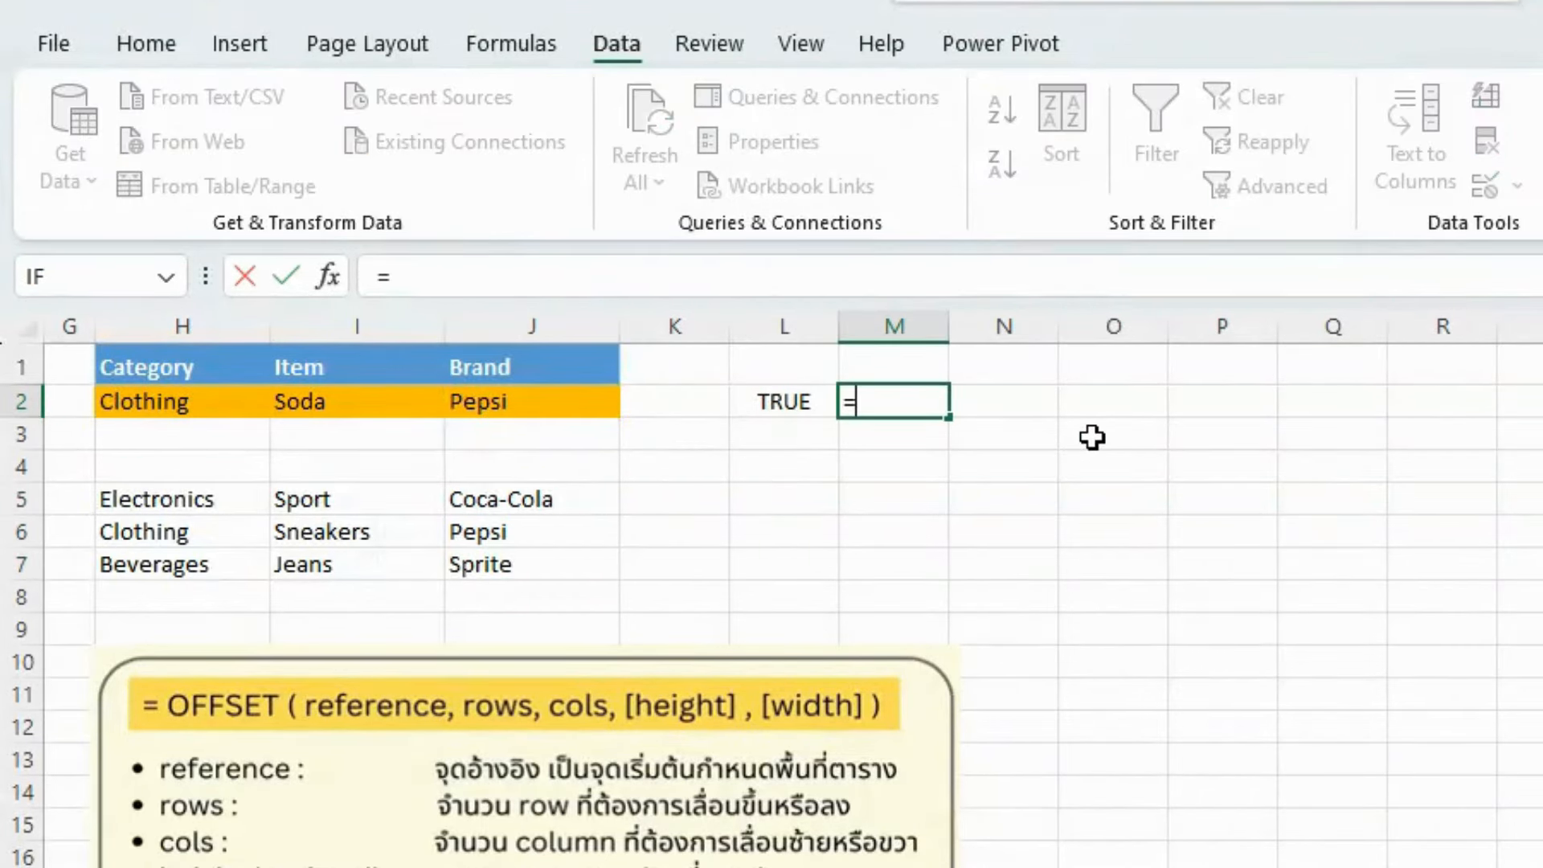
pyautogui.write('countif')
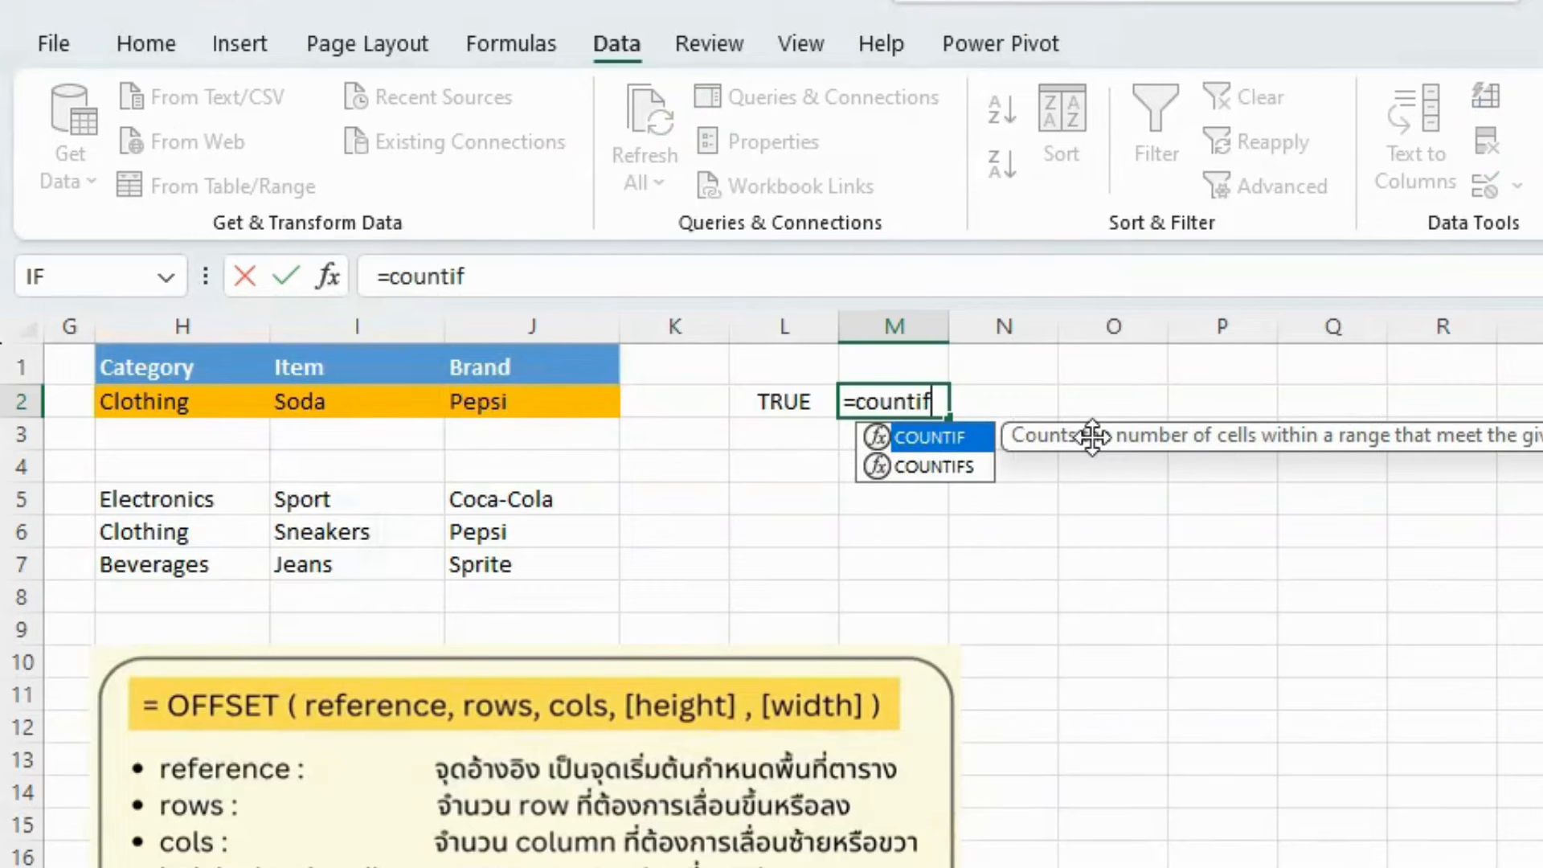
pyautogui.write('(')
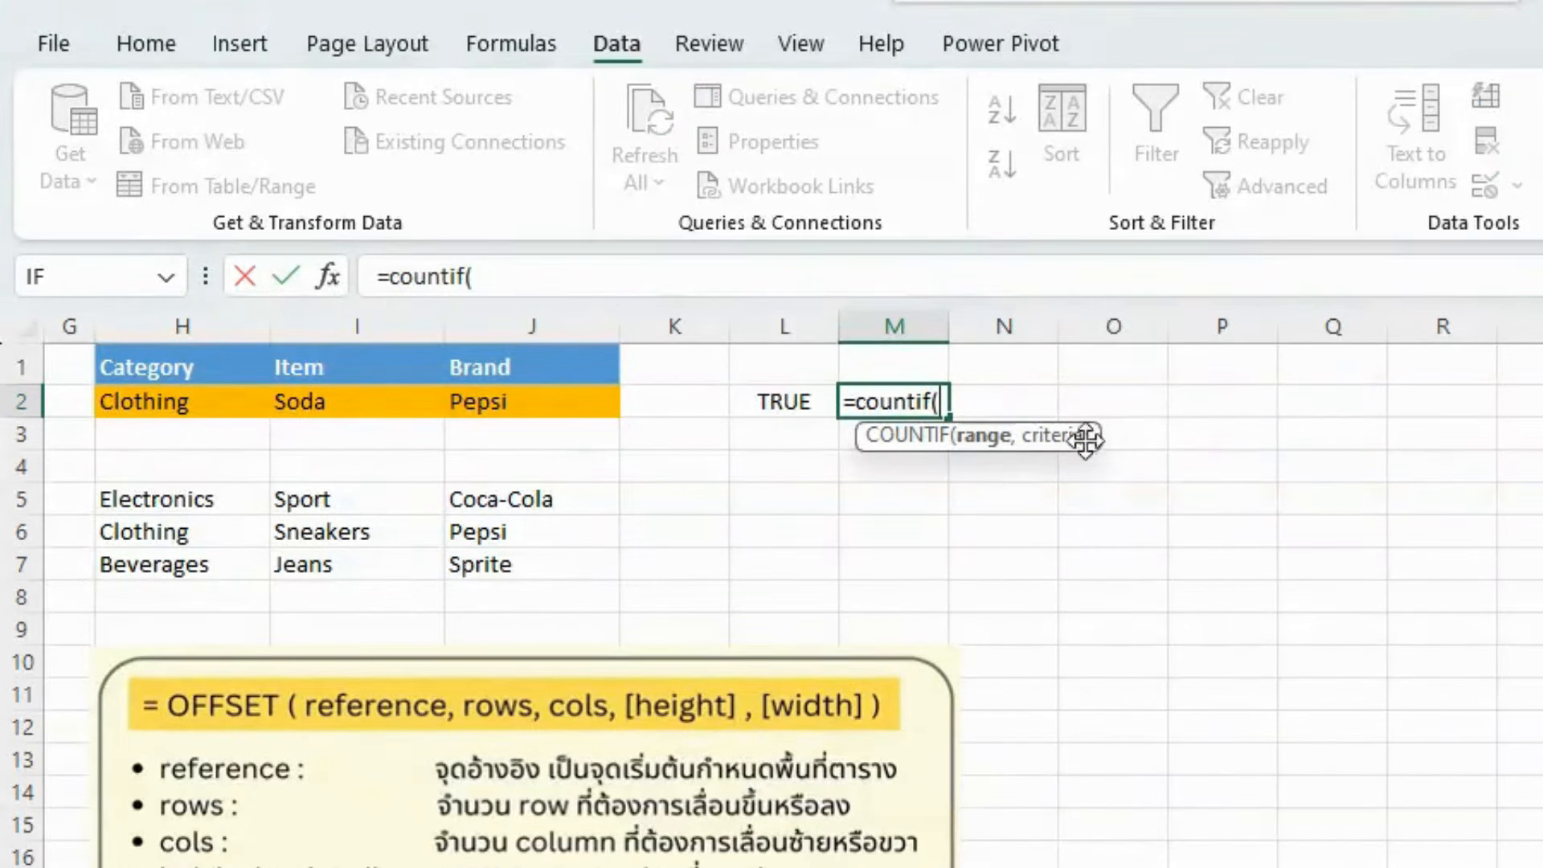
pyautogui.moveTo(551, 504); pyautogui.dragTo(553, 556)
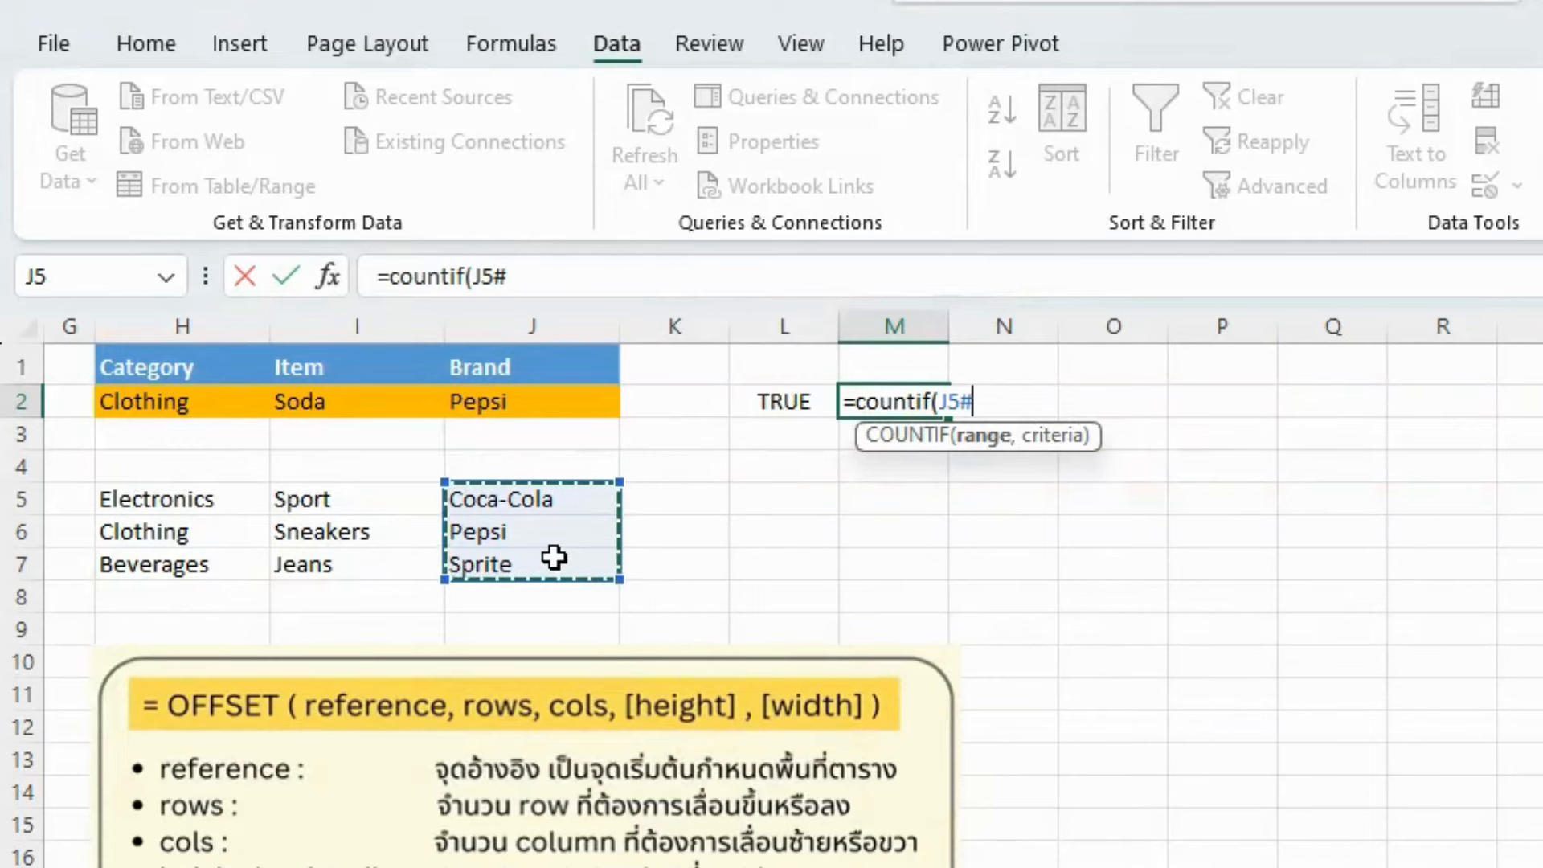
pyautogui.write(',')
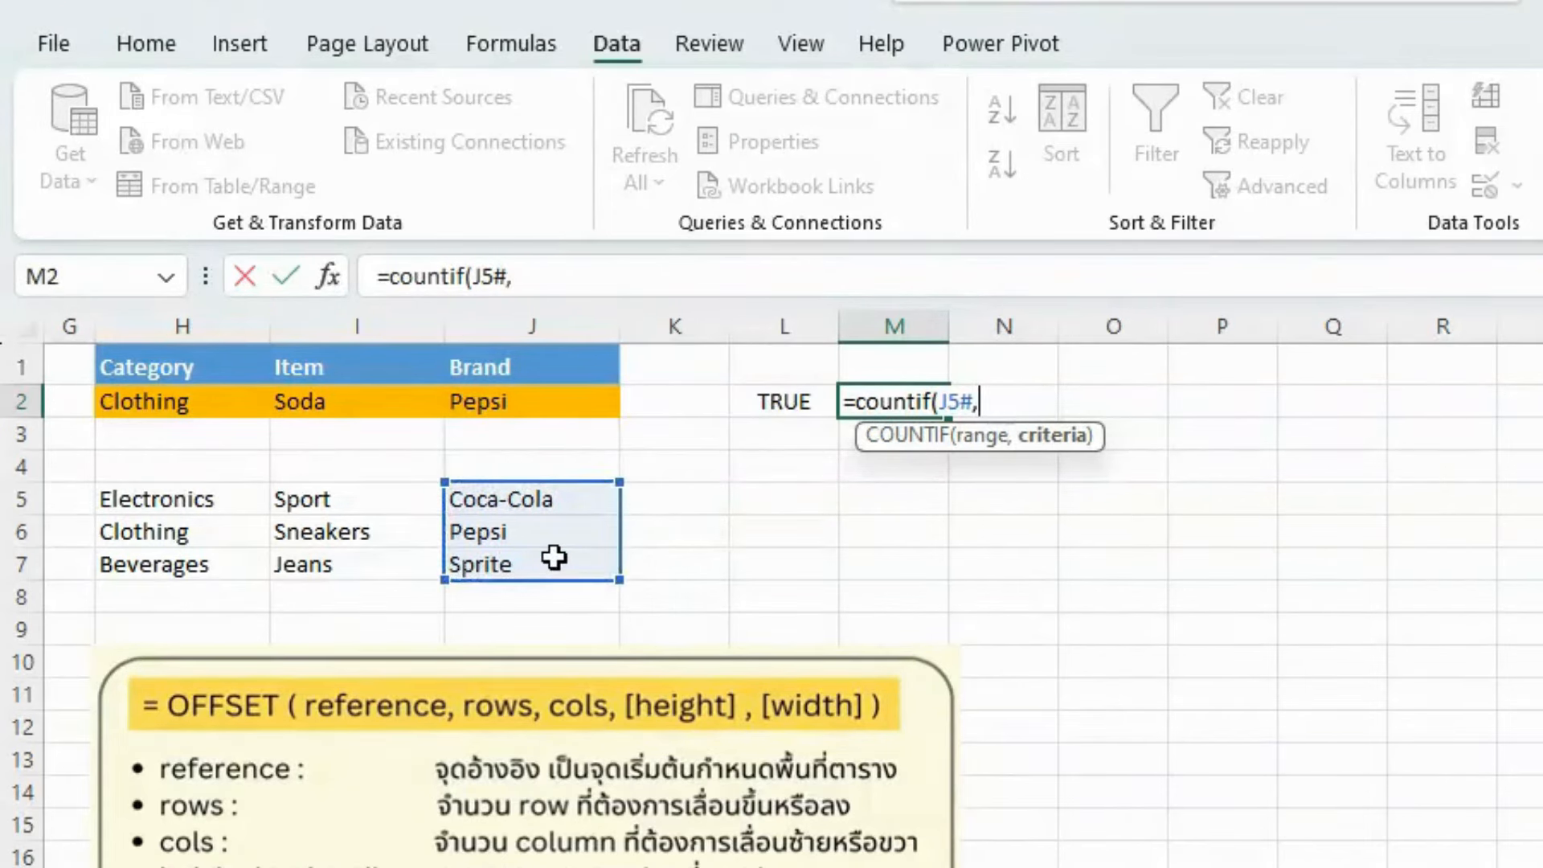
pyautogui.click(548, 401)
pyautogui.click(515, 277)
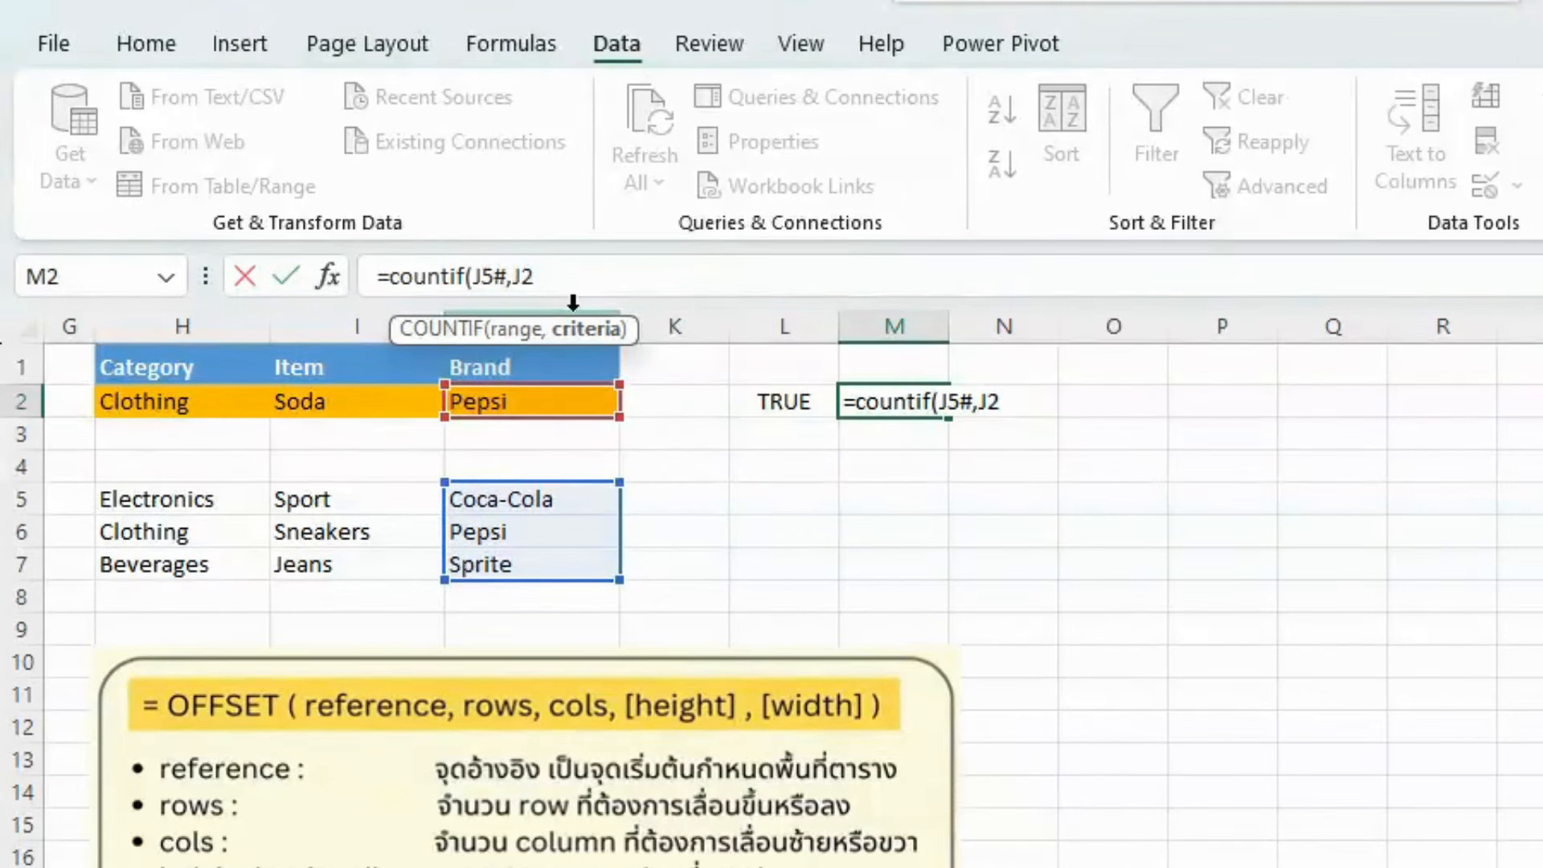
pyautogui.write('$J2)=')
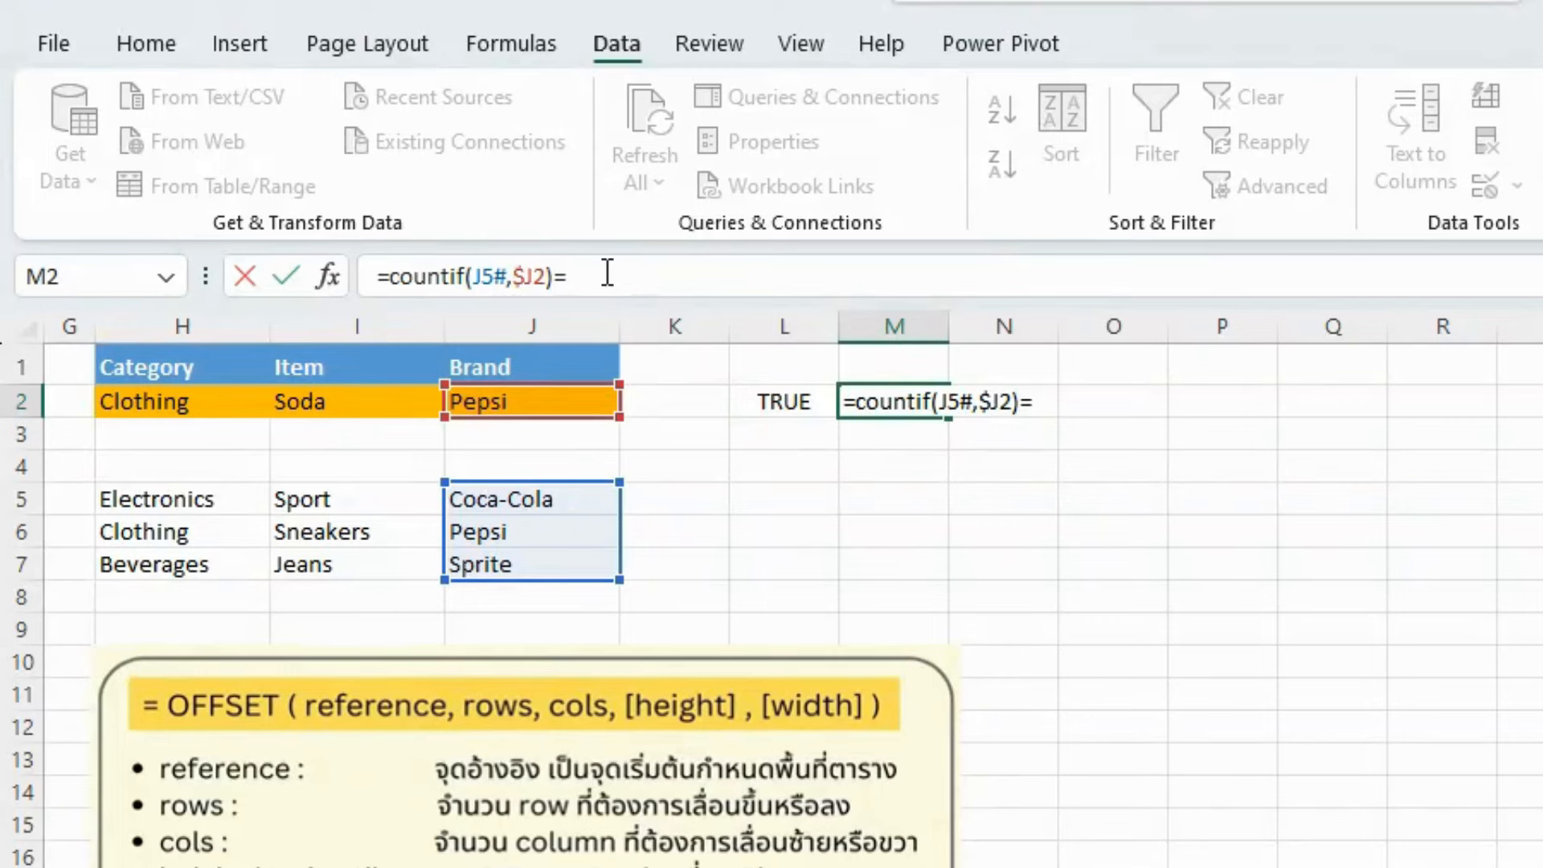
pyautogui.write('0')
pyautogui.press('Return')
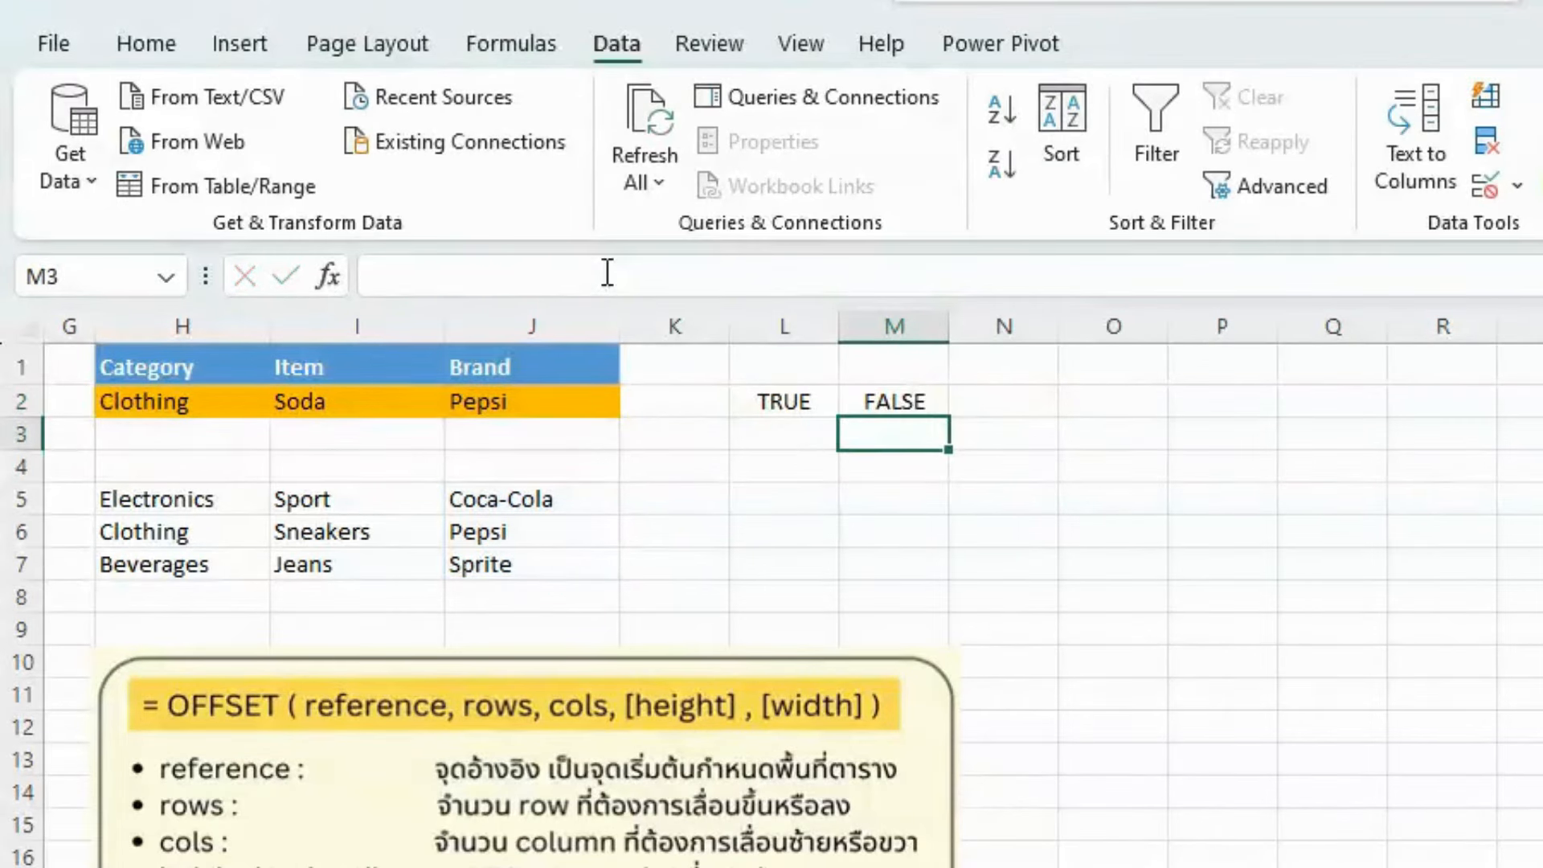
# - Copy the OFFSET expression from J5's formula without its leading equals sign, leaving the cell unchanged
pyautogui.click(876, 401)
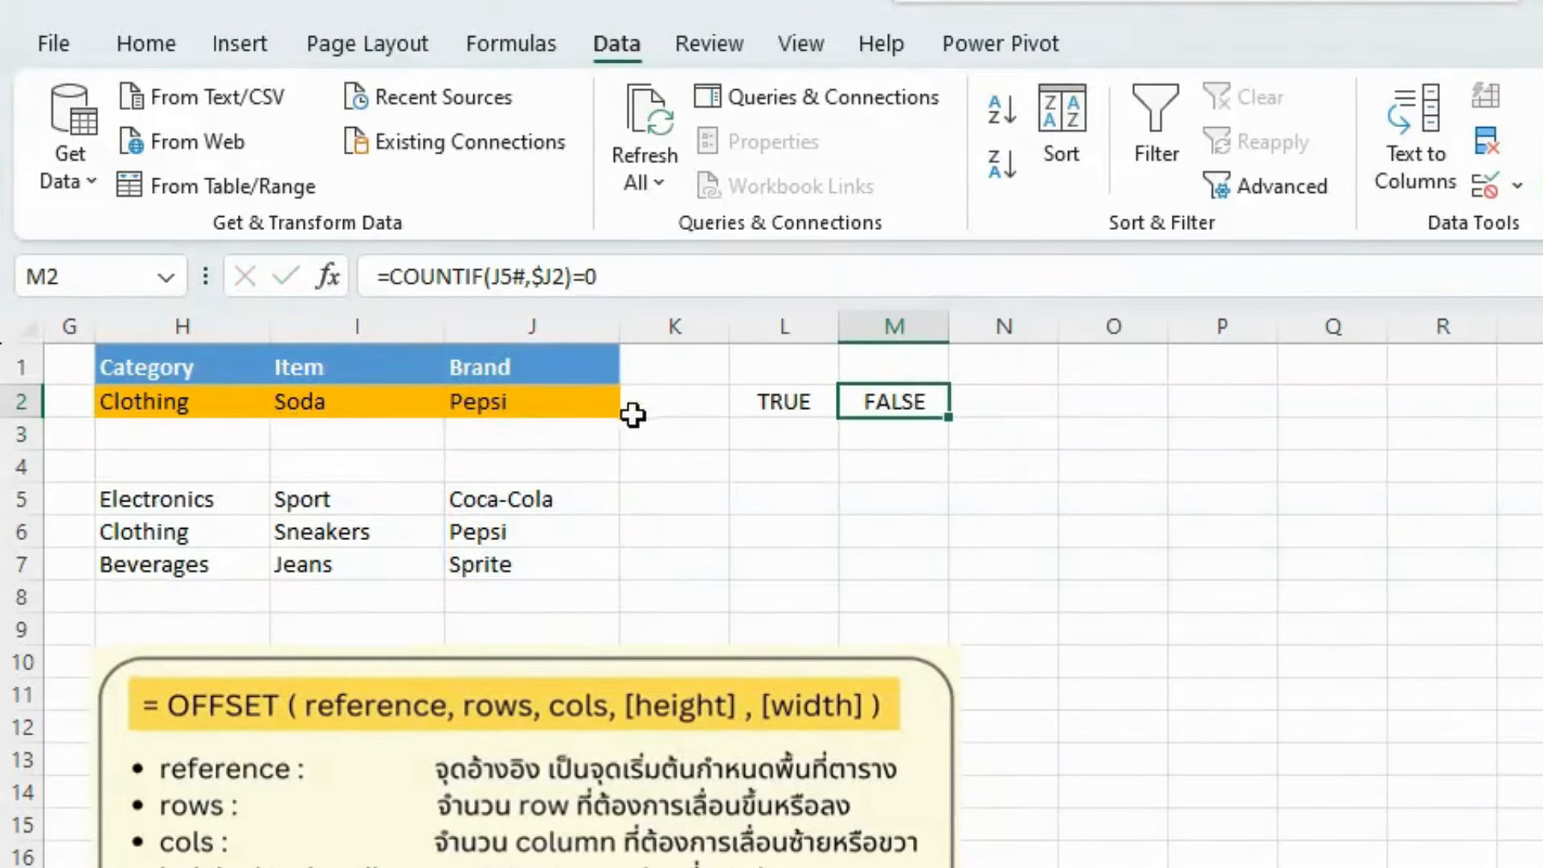
pyautogui.click(583, 501)
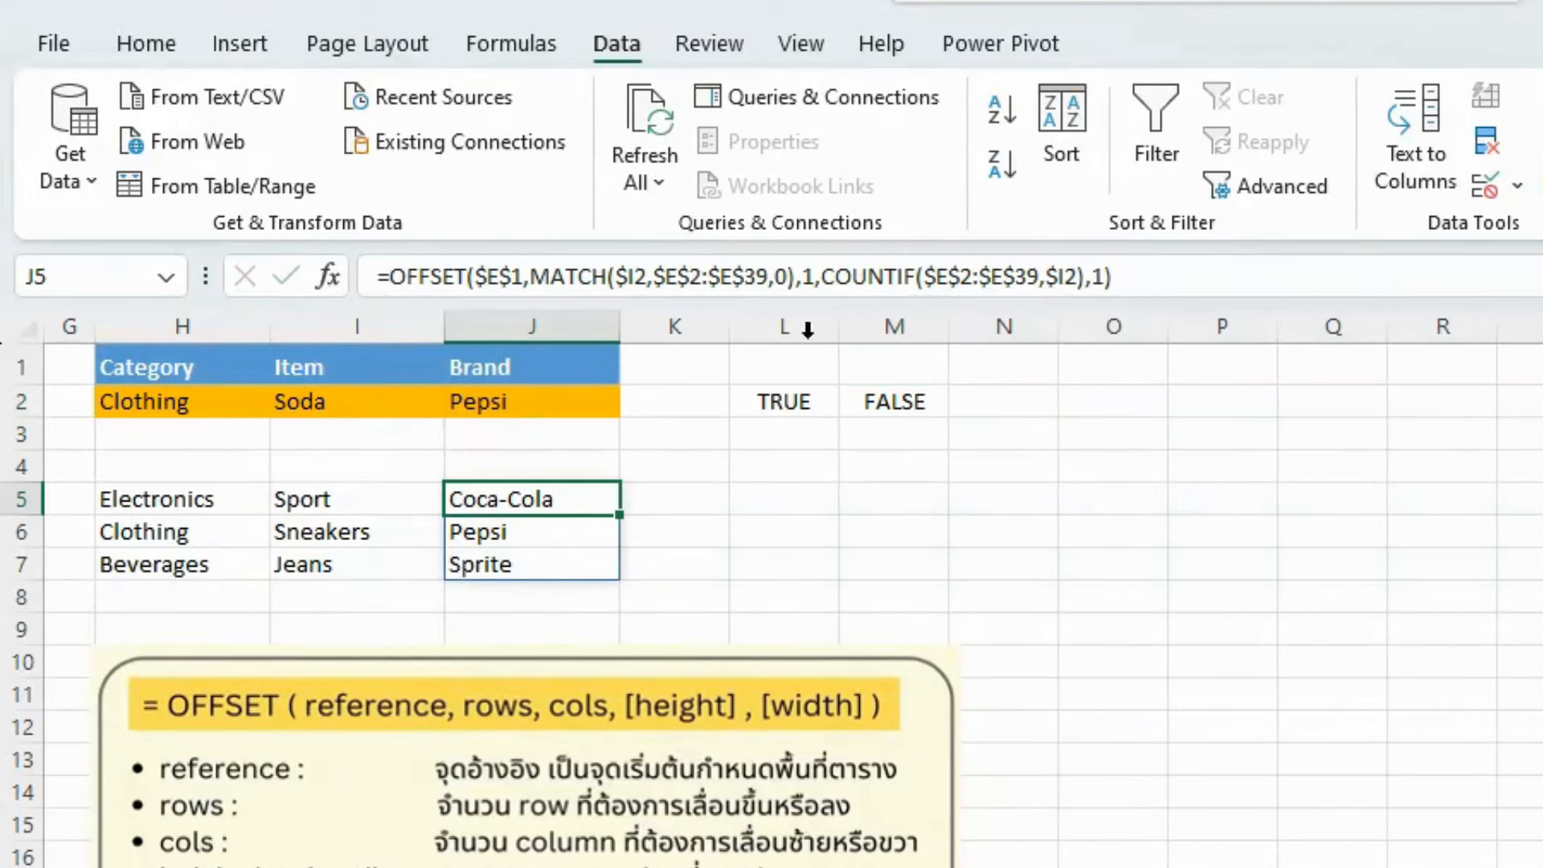
pyautogui.moveTo(1153, 286); pyautogui.dragTo(394, 322)
pyautogui.hotkey('ctrl', 'c')
pyautogui.press('Return')
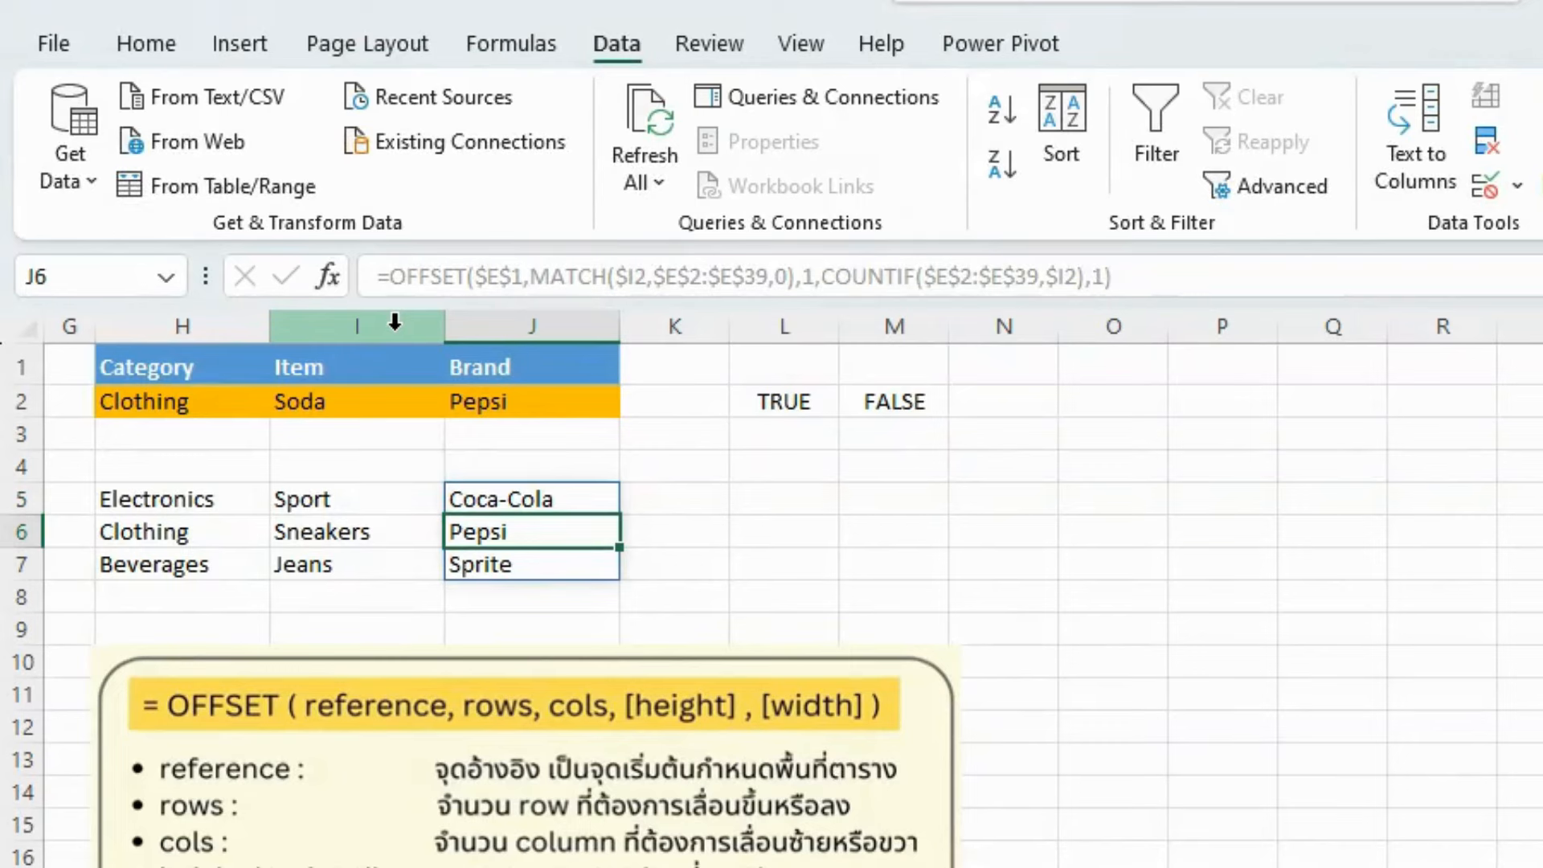
# - Replace the J5# range in M2's COUNTIF formula with the copied OFFSET expression
pyautogui.click(865, 392)
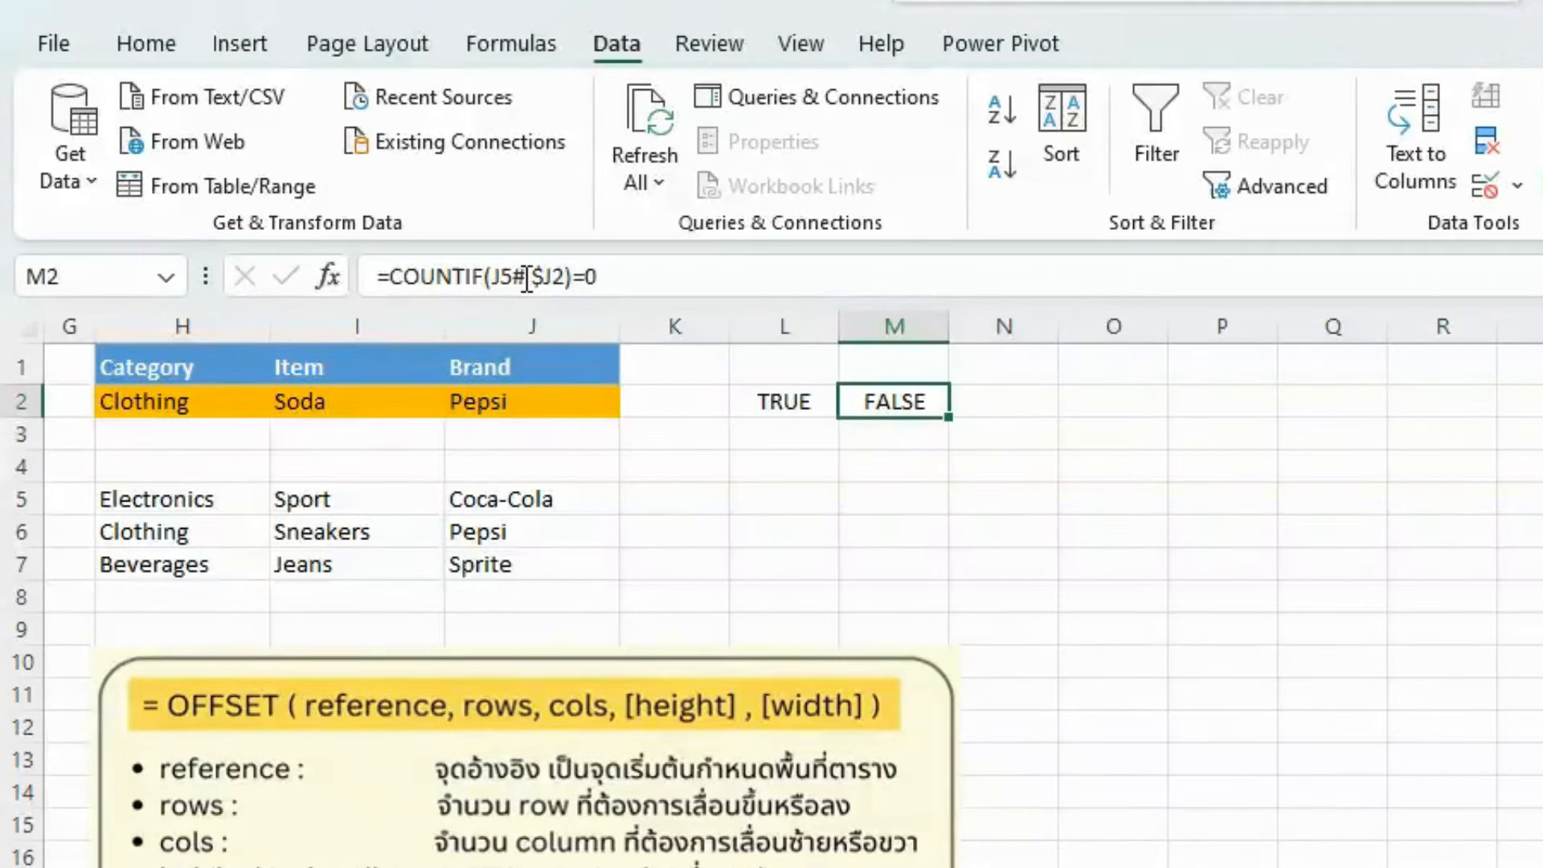
pyautogui.moveTo(527, 279); pyautogui.dragTo(502, 273)
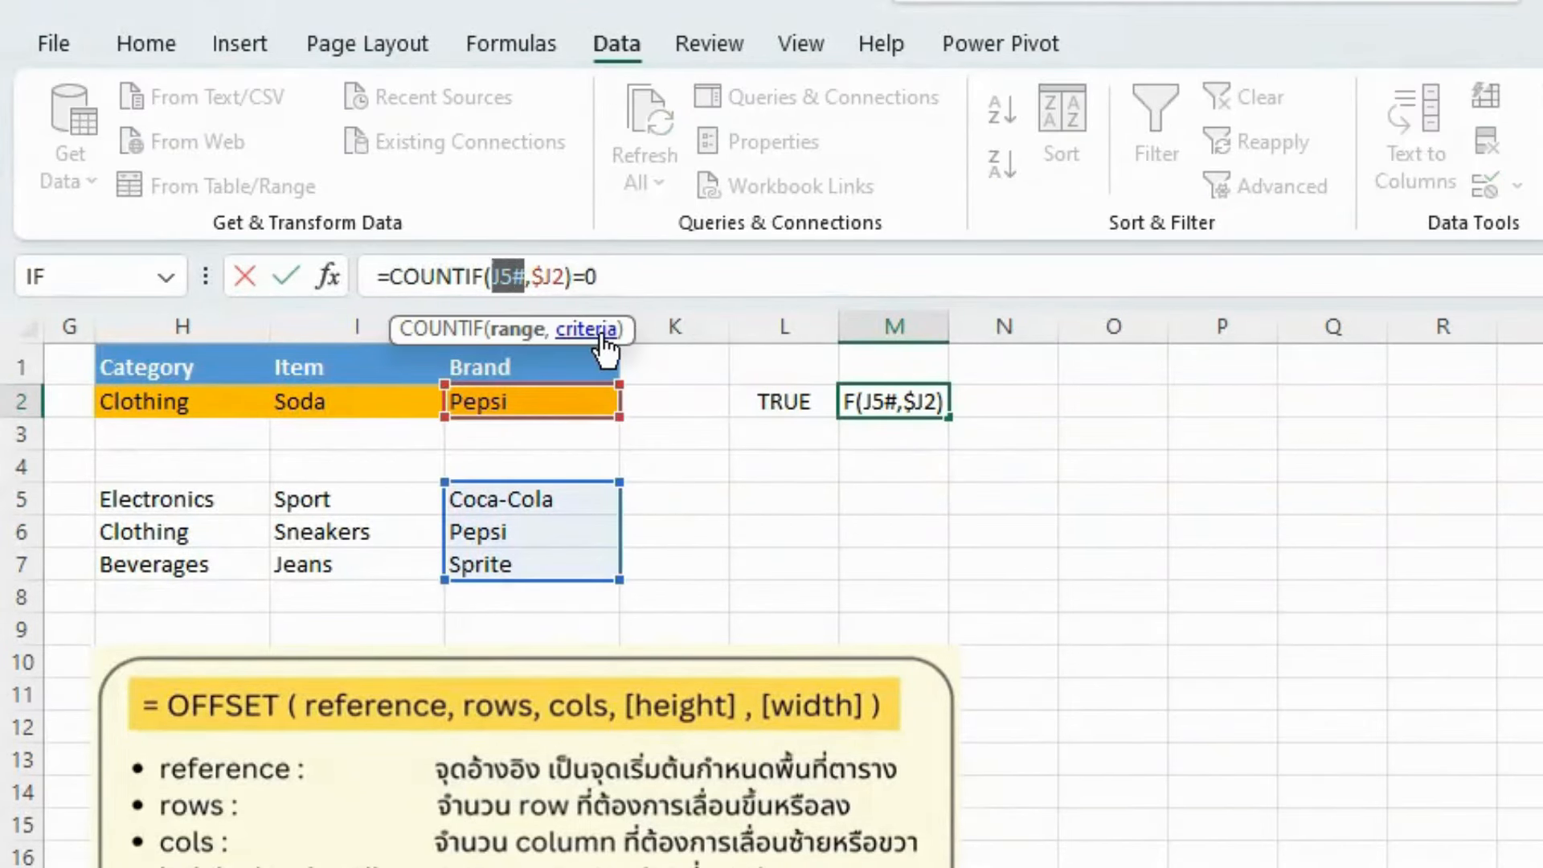
pyautogui.hotkey('ctrl', 'v')
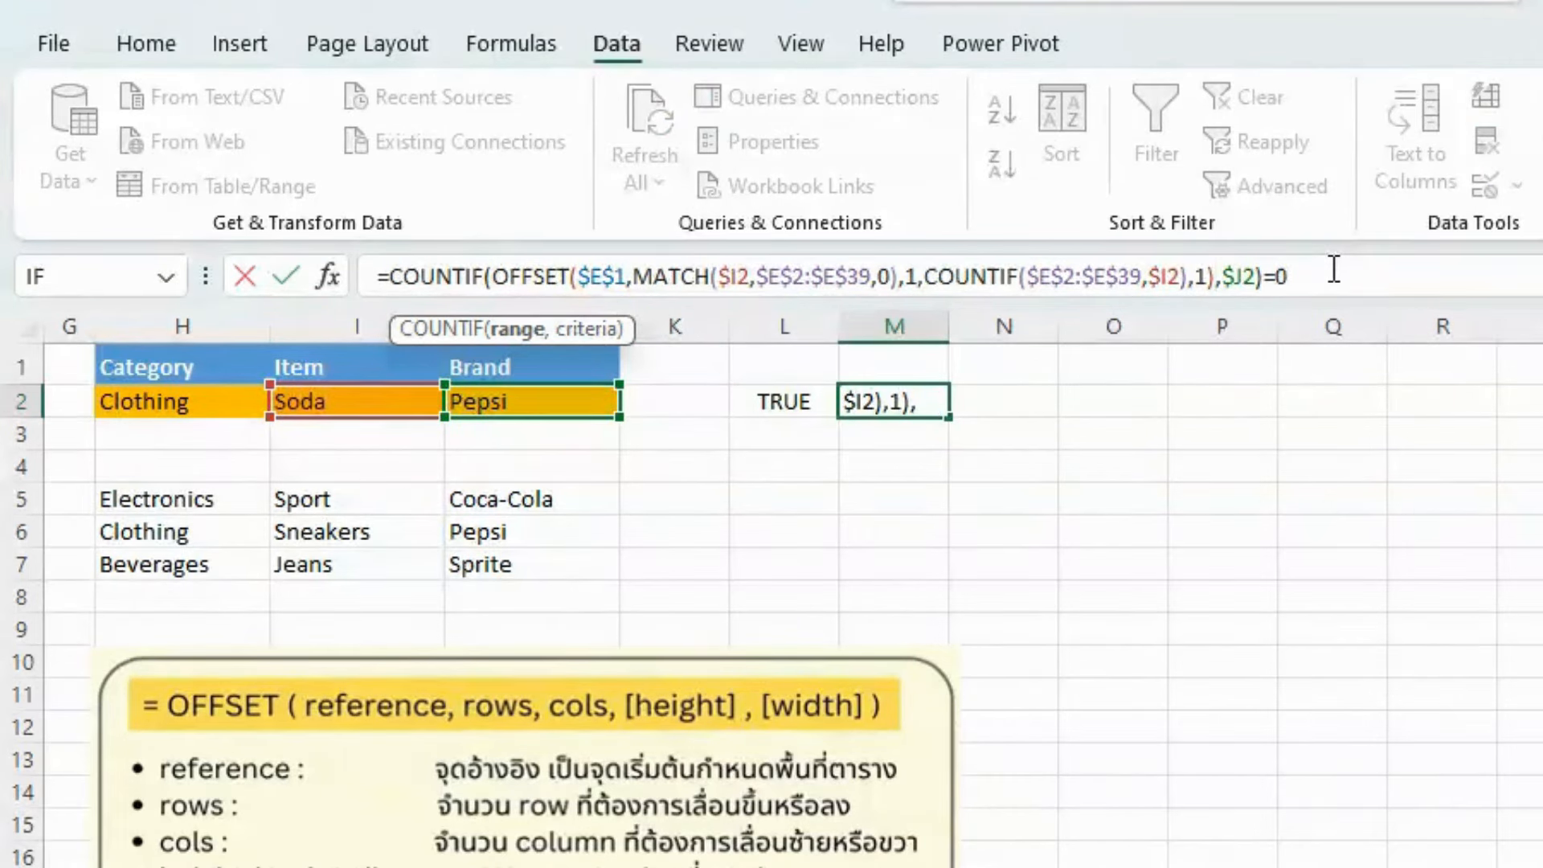
pyautogui.click(1351, 292)
pyautogui.press('Return')
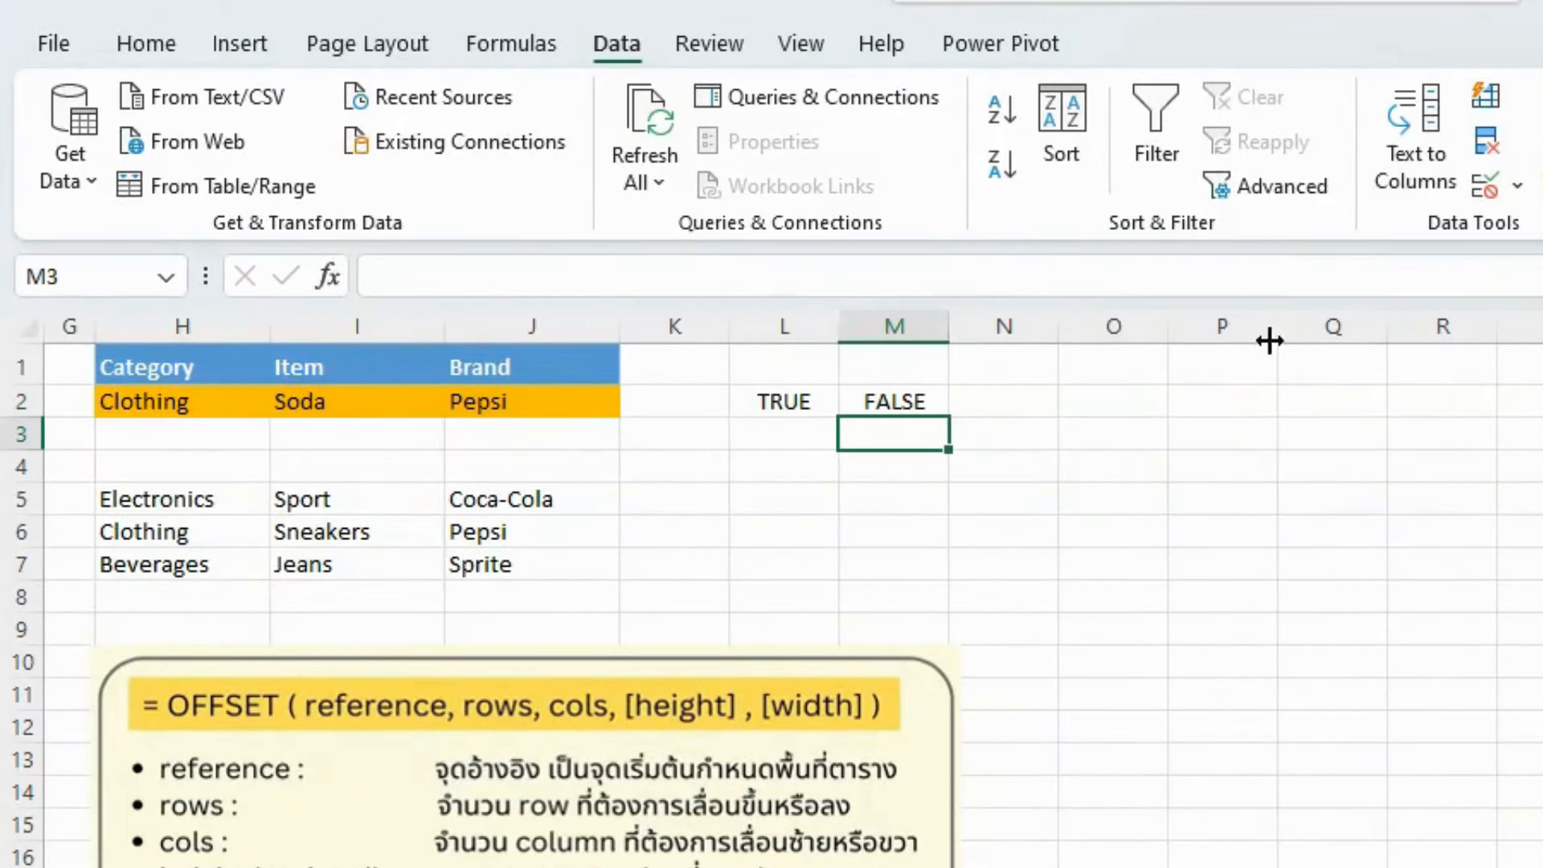
# - Compare M2's Brand check with the current Item in I2 and Brand in J2
pyautogui.click(906, 395)
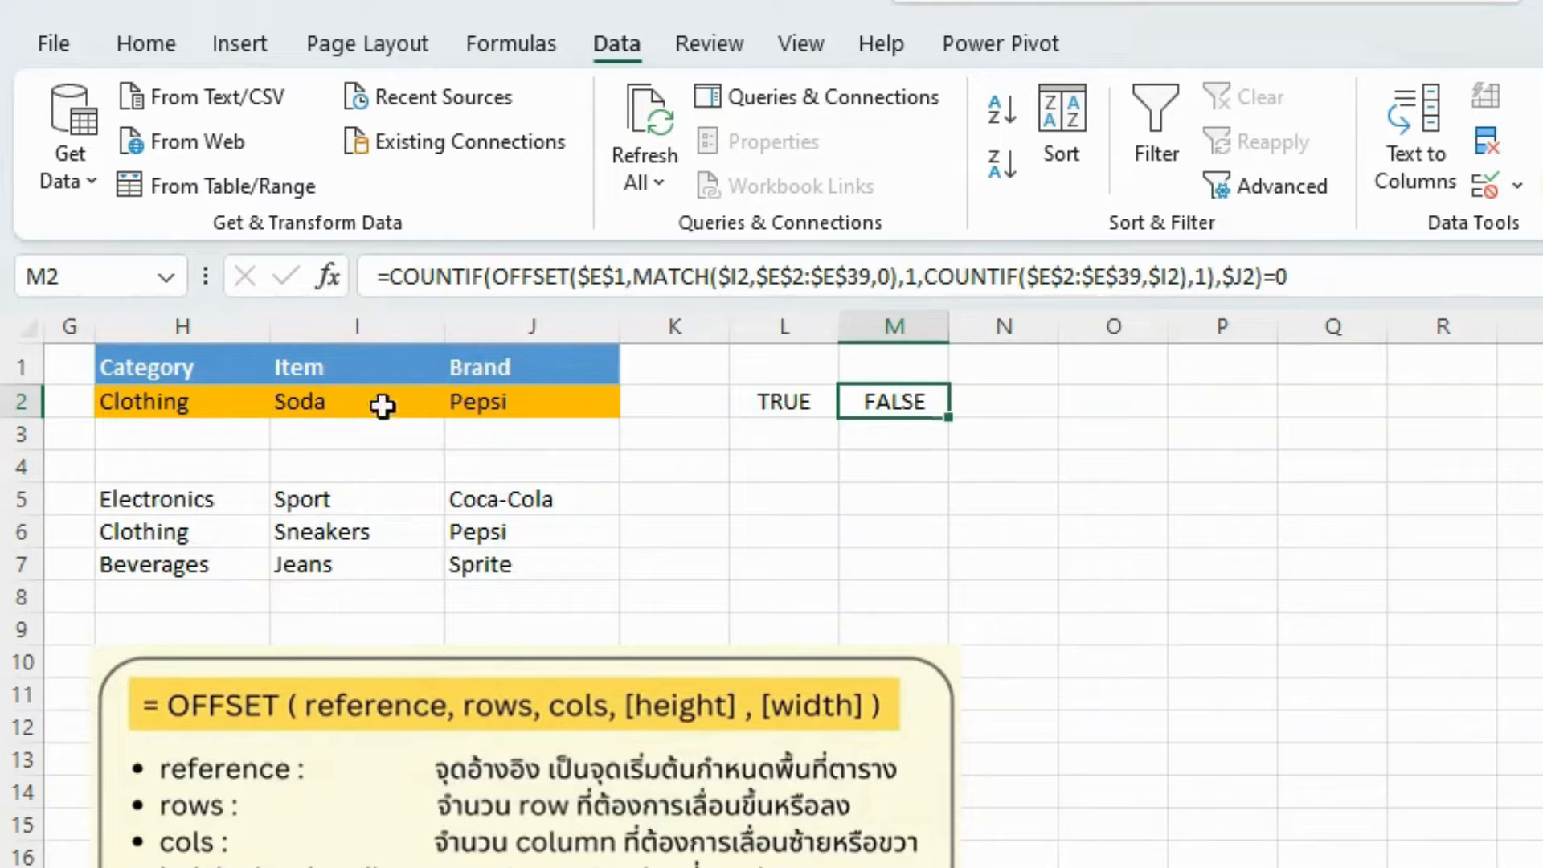
pyautogui.click(359, 397)
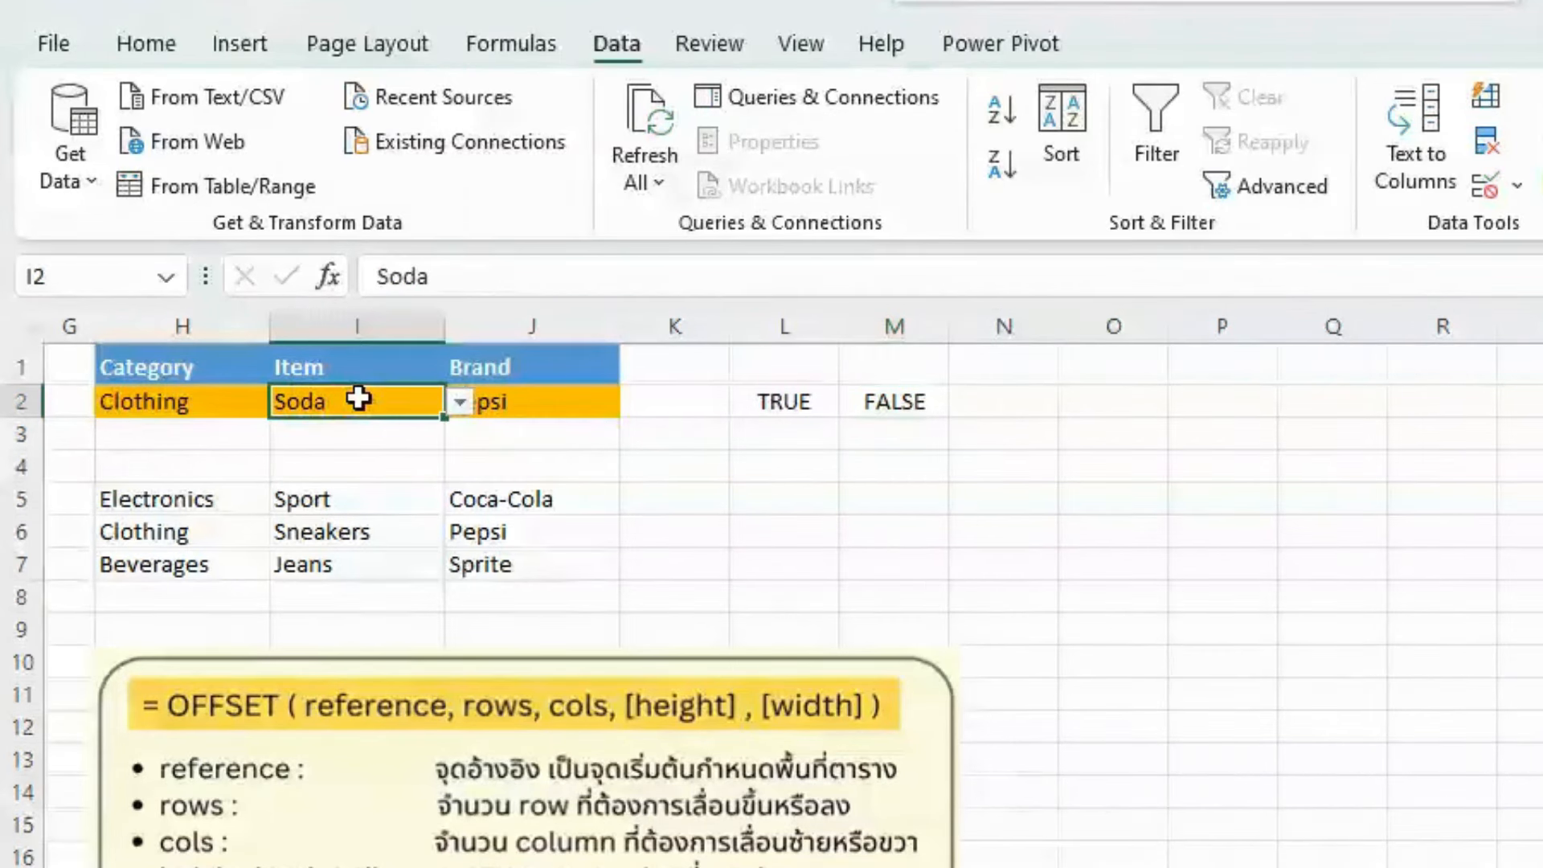
pyautogui.click(567, 401)
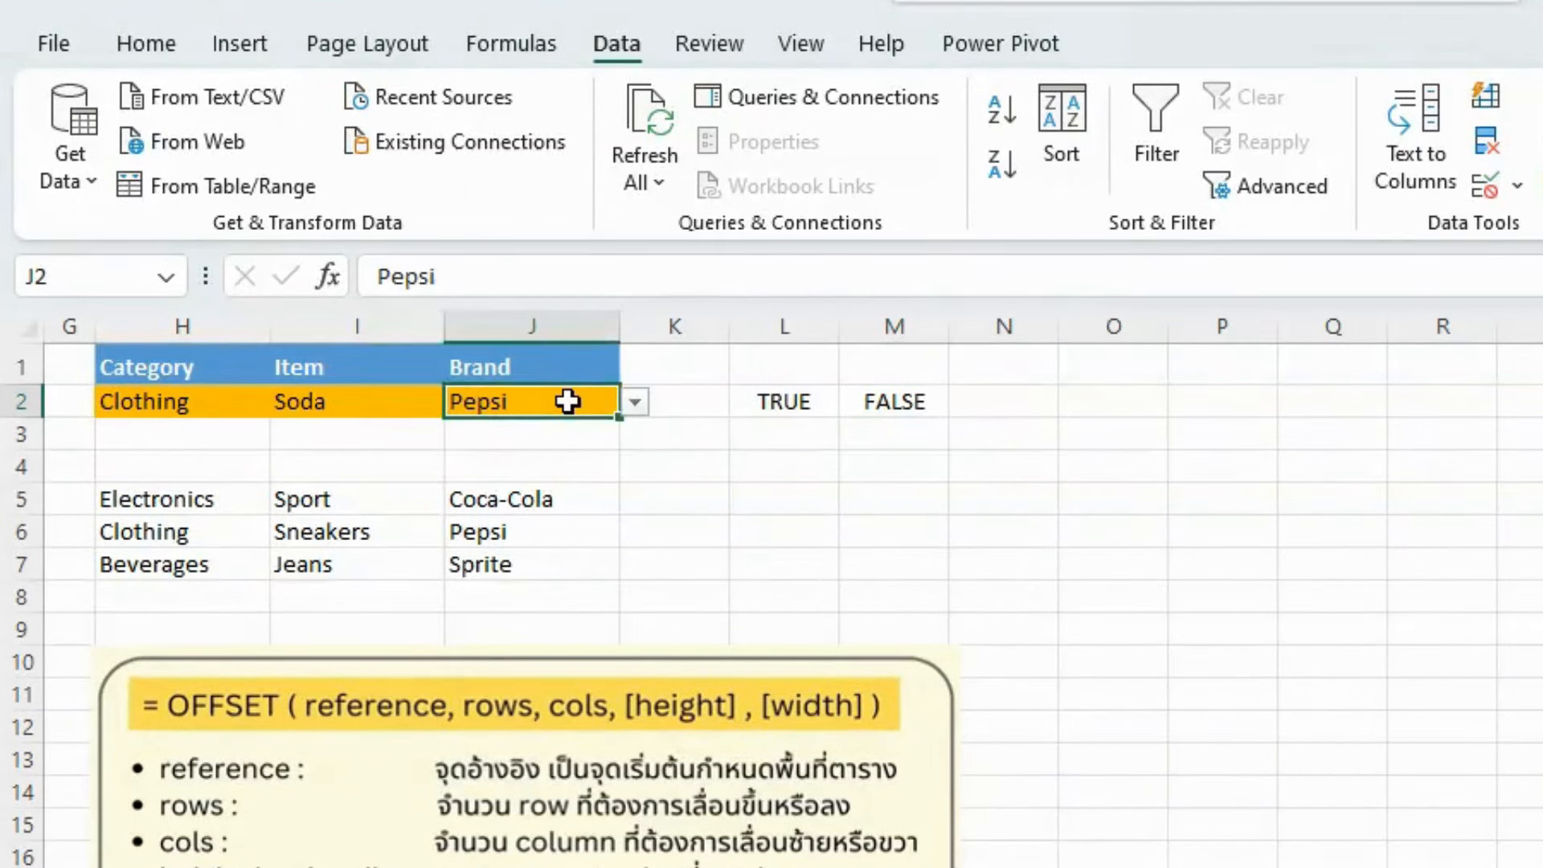
pyautogui.click(875, 403)
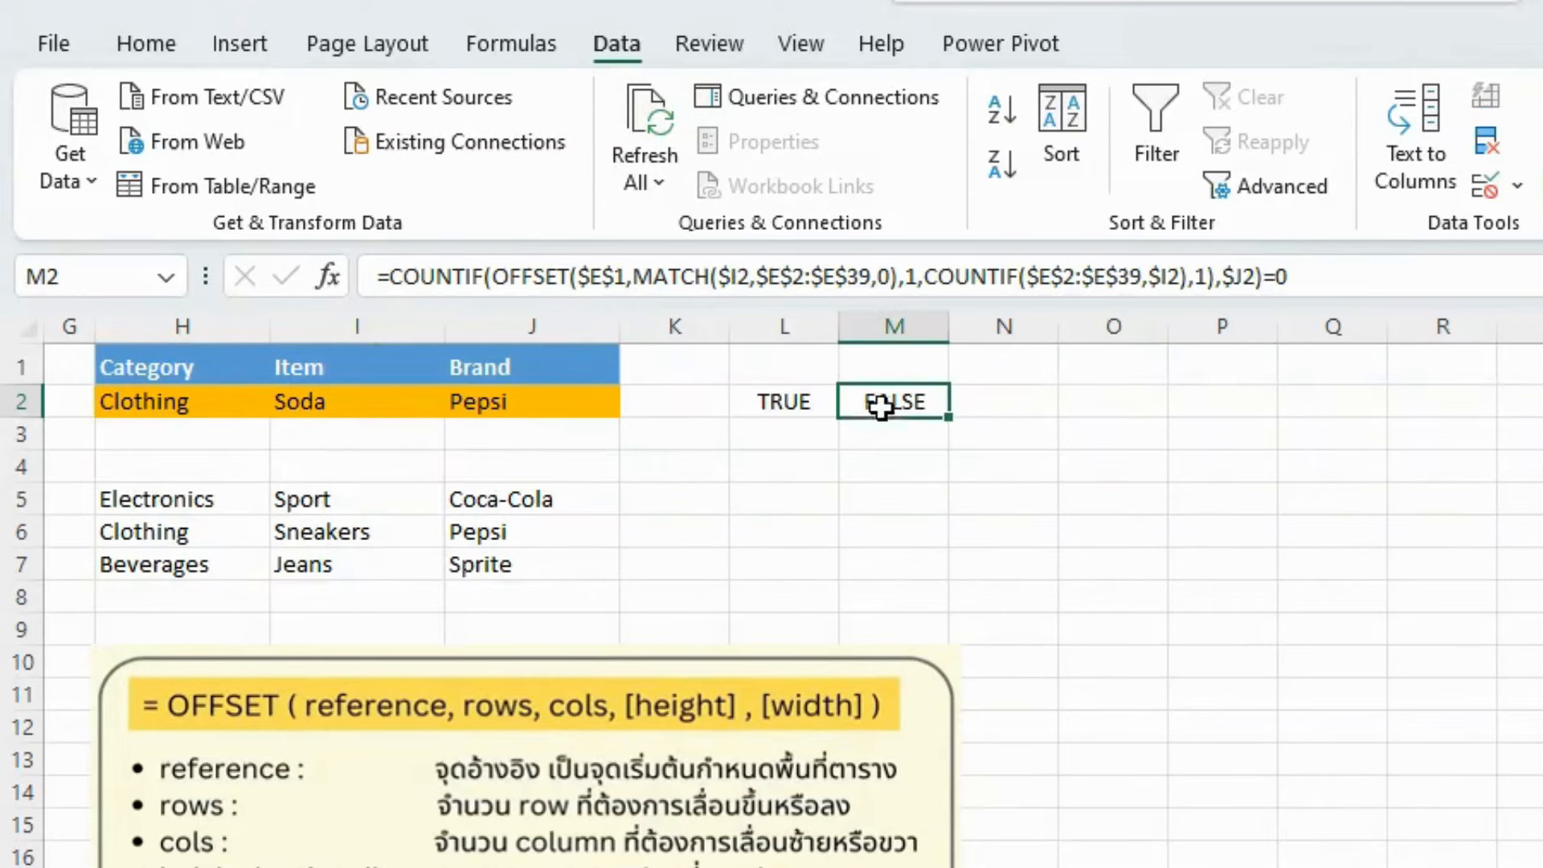
# - Expand the formula bar and copy L2's complete COUNTIF comparison without its leading equals sign
pyautogui.hotkey('ctrl', 'shift', 'u')
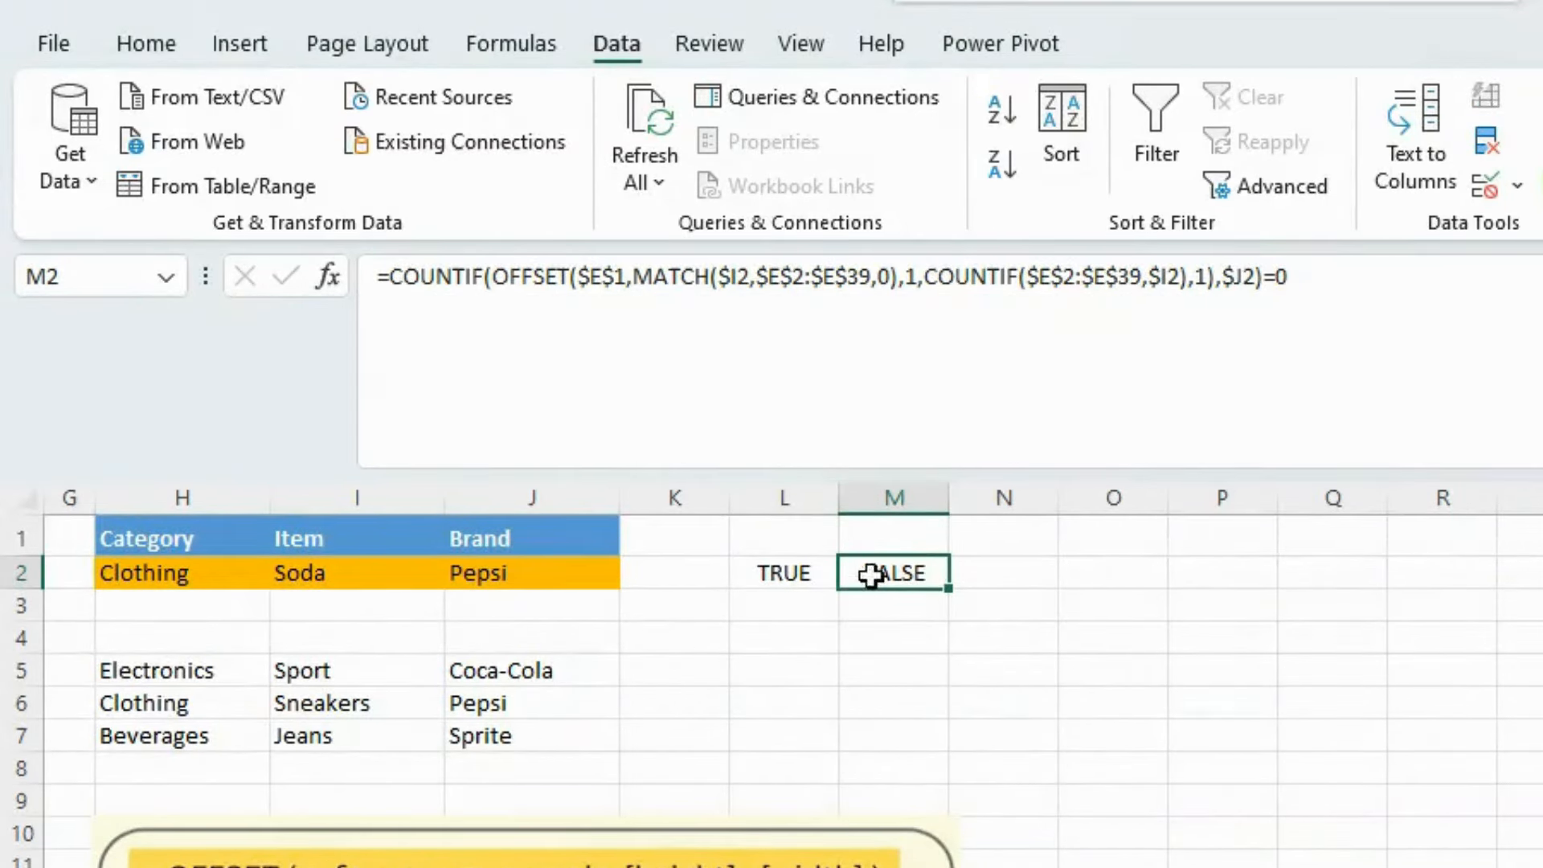
pyautogui.click(799, 570)
pyautogui.click(1366, 280)
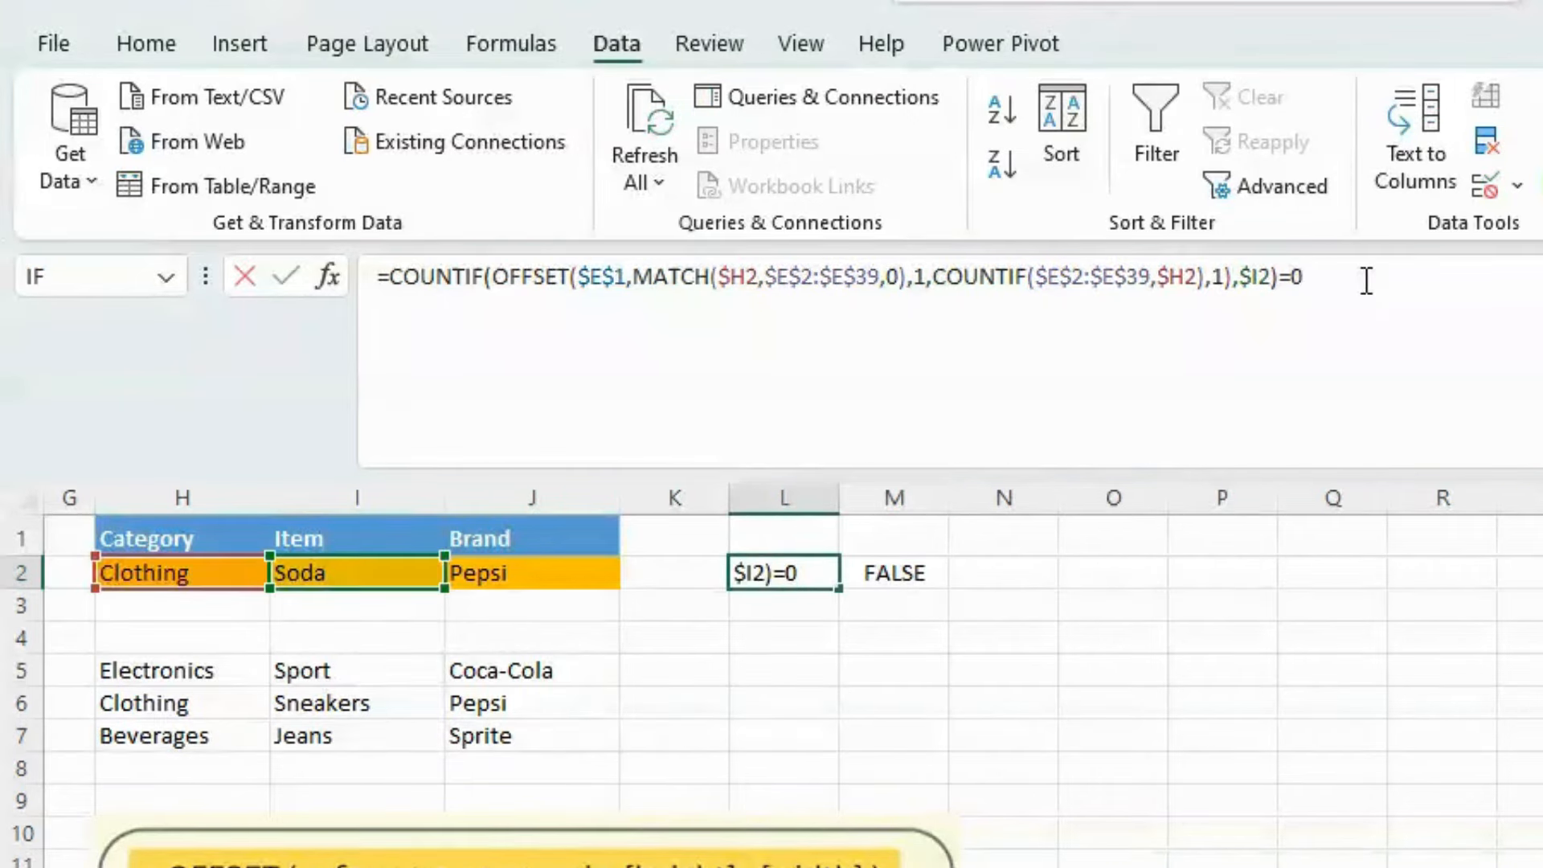
pyautogui.moveTo(1366, 281); pyautogui.dragTo(390, 283)
pyautogui.hotkey('ctrl', 'c')
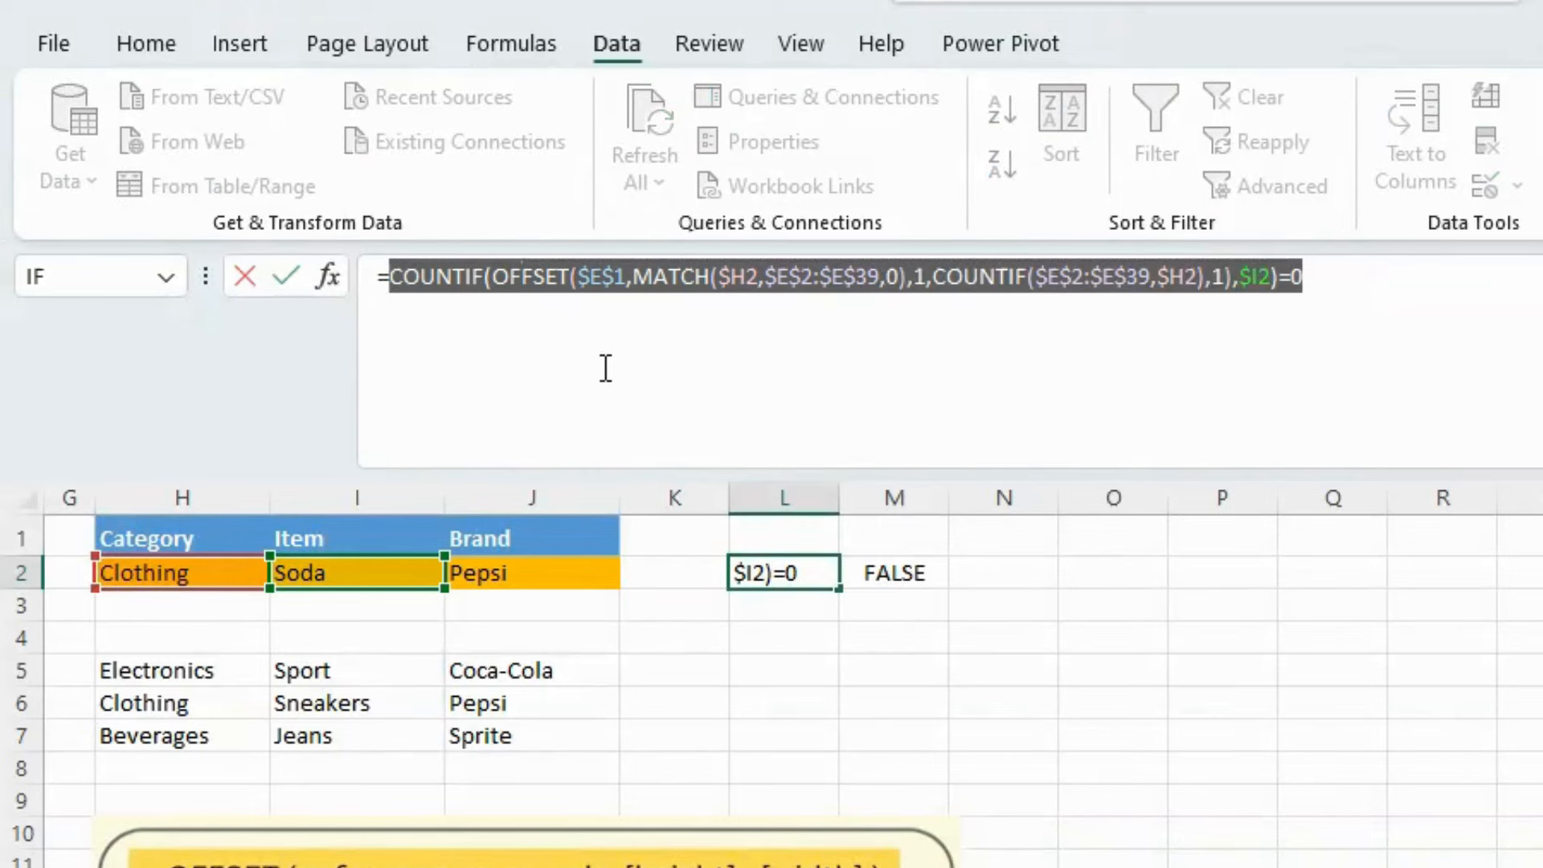
pyautogui.press('Return')
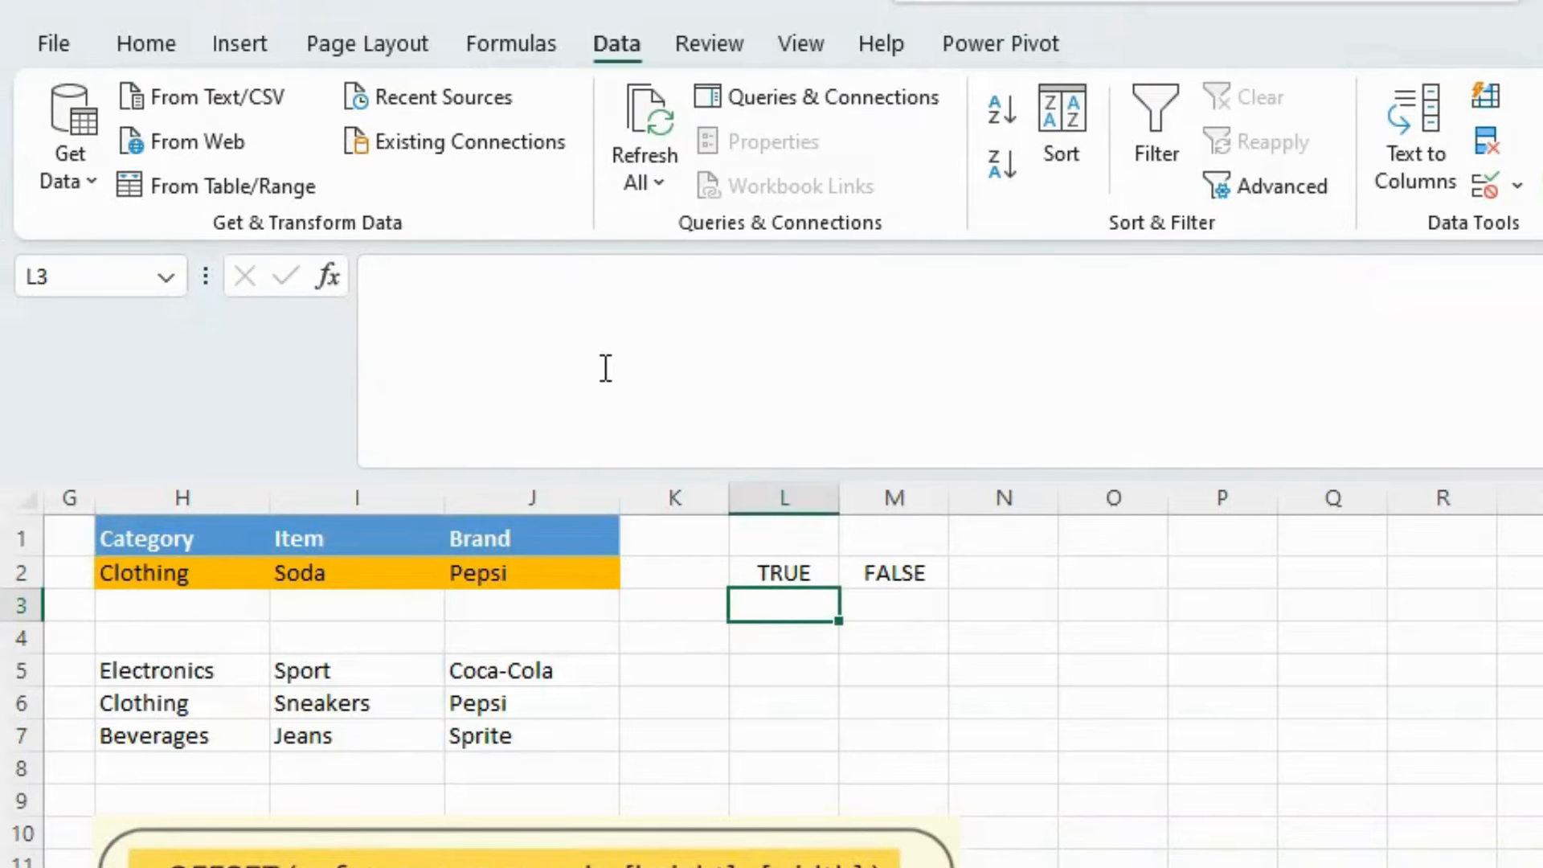
# - Wrap M2's Brand check in OR with the copied Item check as the first condition, placing each condition on its own line
pyautogui.click(892, 570)
pyautogui.click(541, 389)
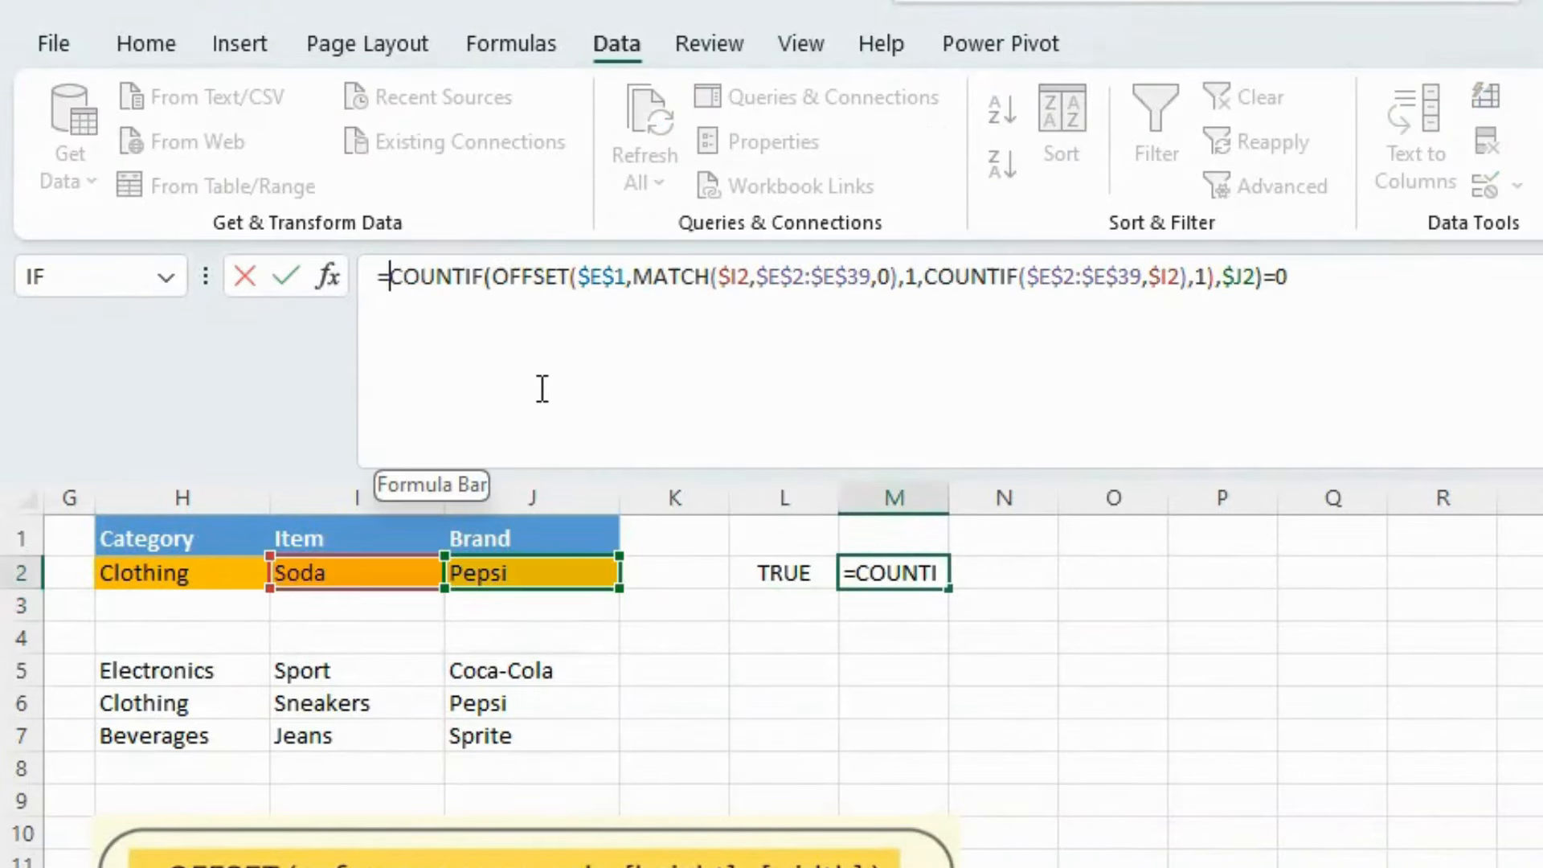
pyautogui.write('OR(')
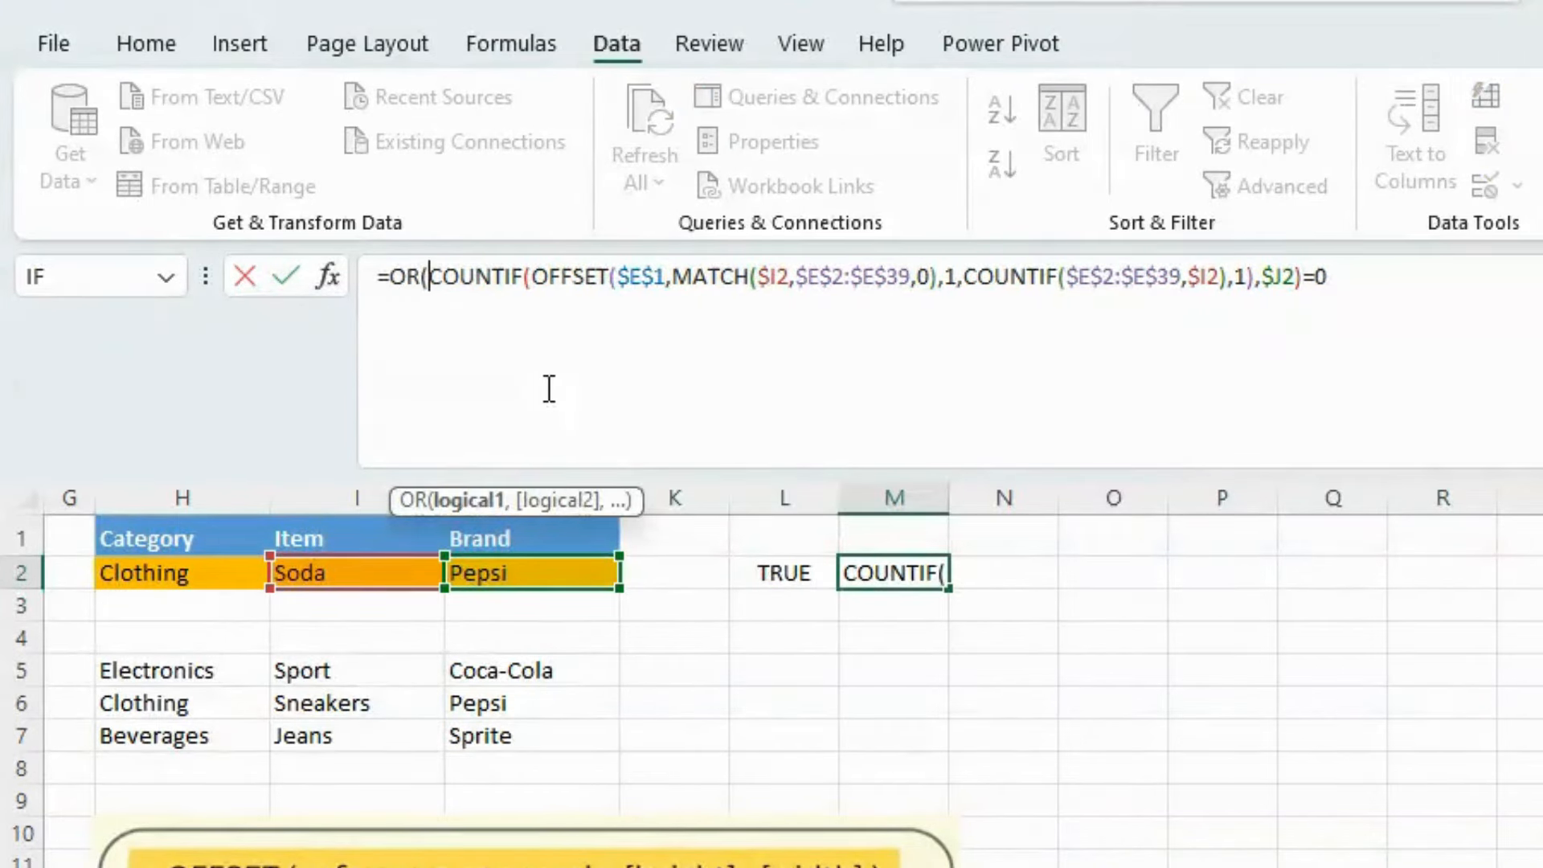
pyautogui.hotkey('alt', 'Return')
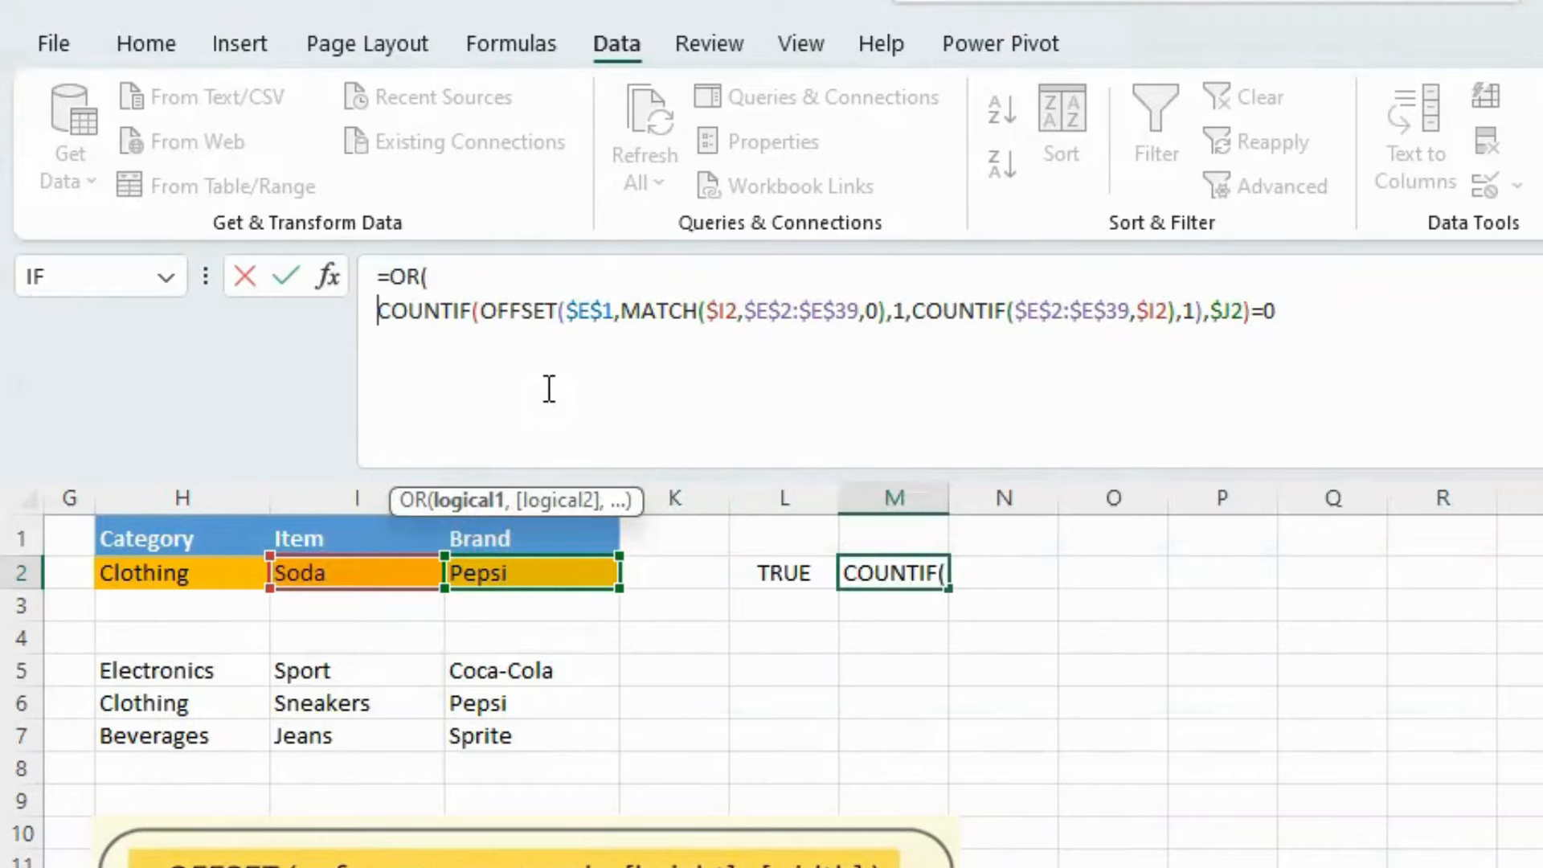
pyautogui.hotkey('alt', 'Return')
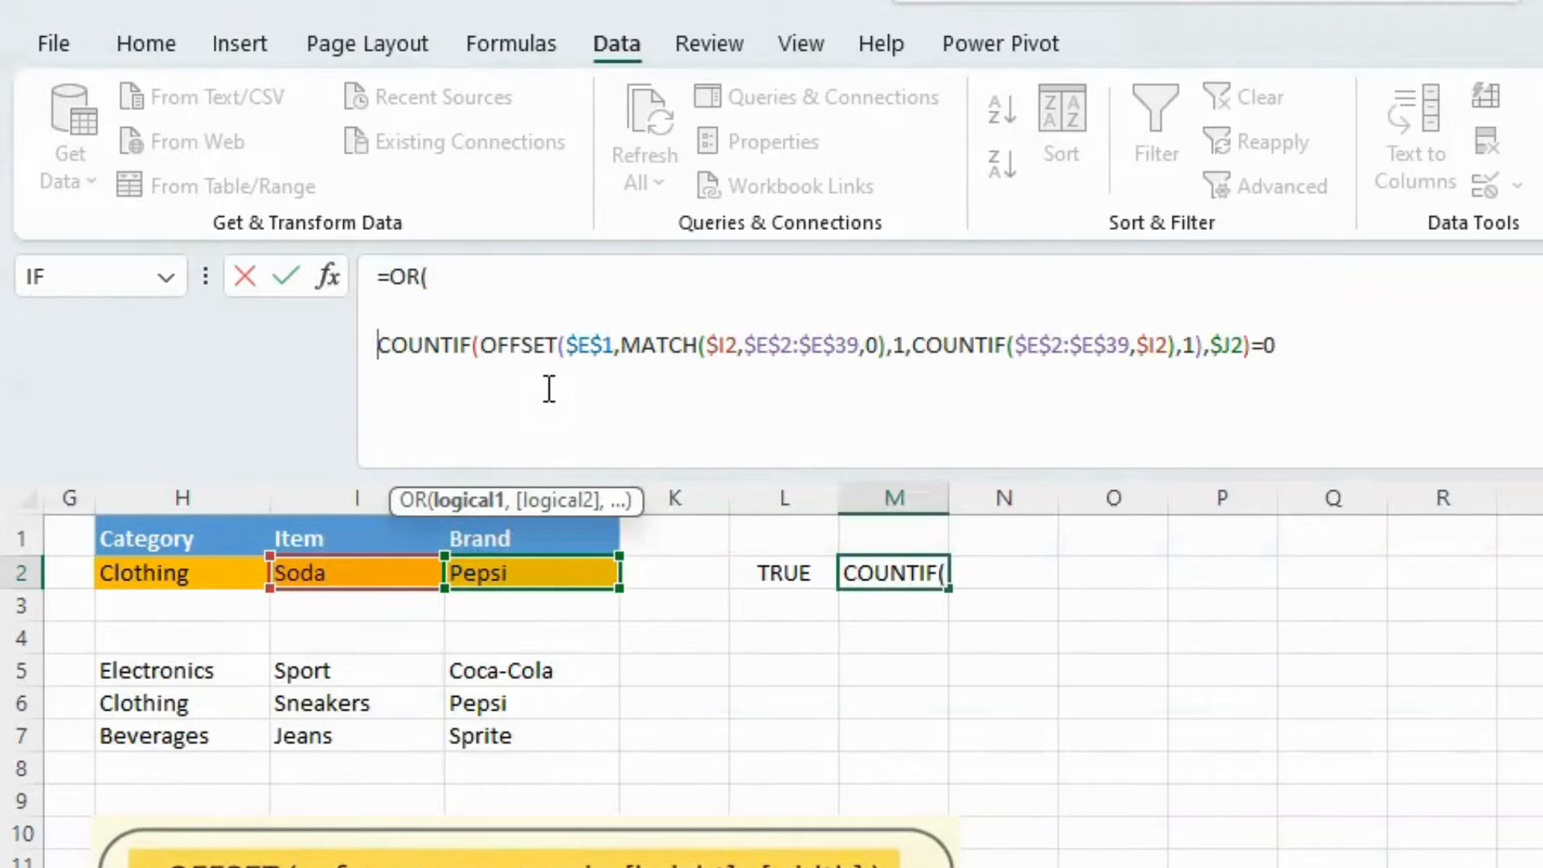
pyautogui.click(514, 309)
pyautogui.hotkey('ctrl', 'v')
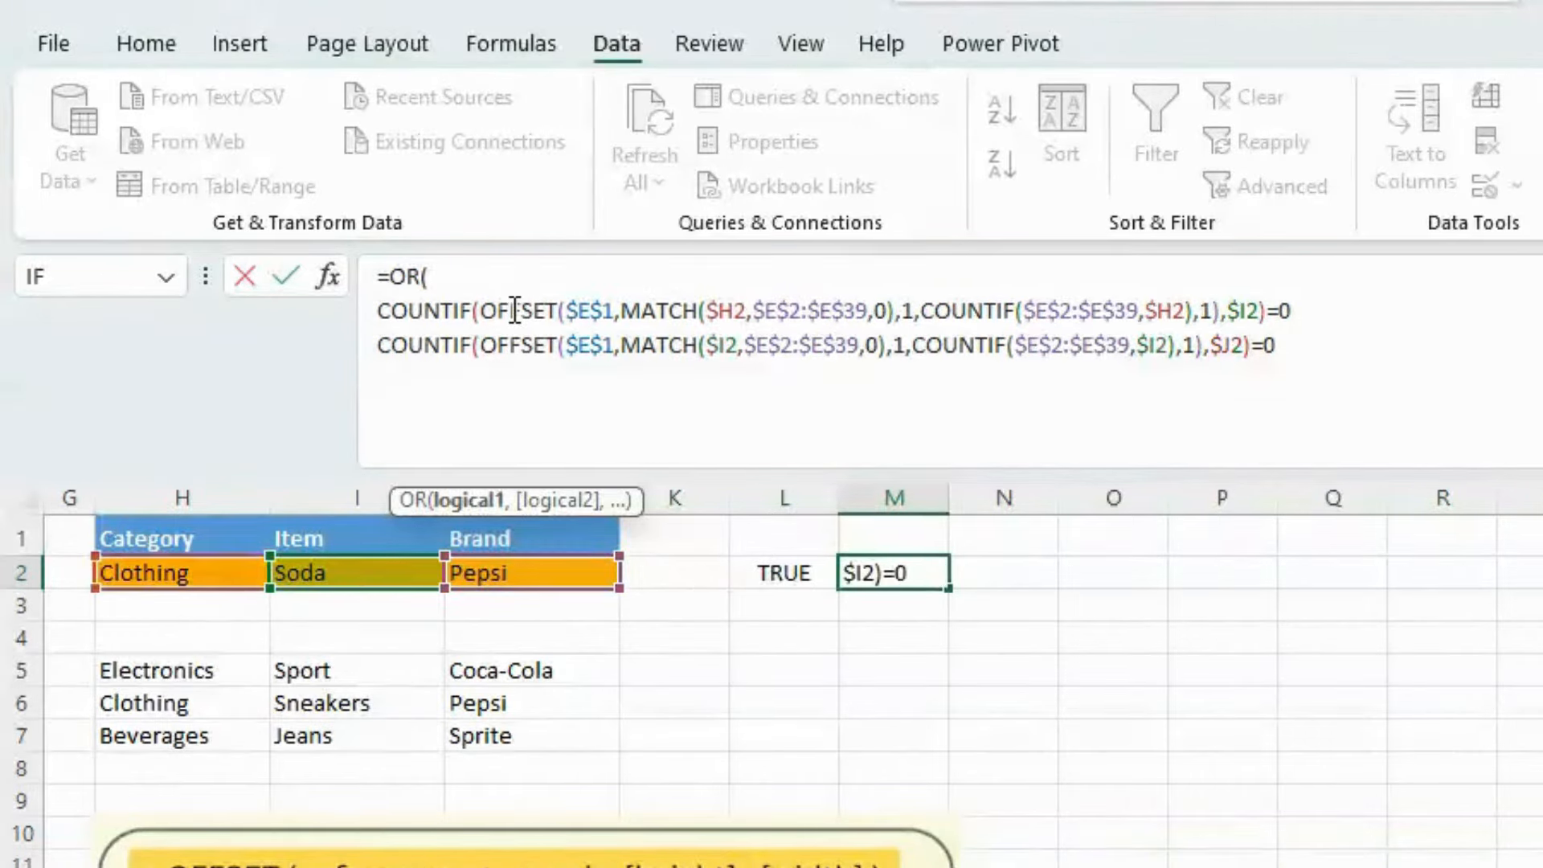
pyautogui.write(',')
pyautogui.click(1451, 370)
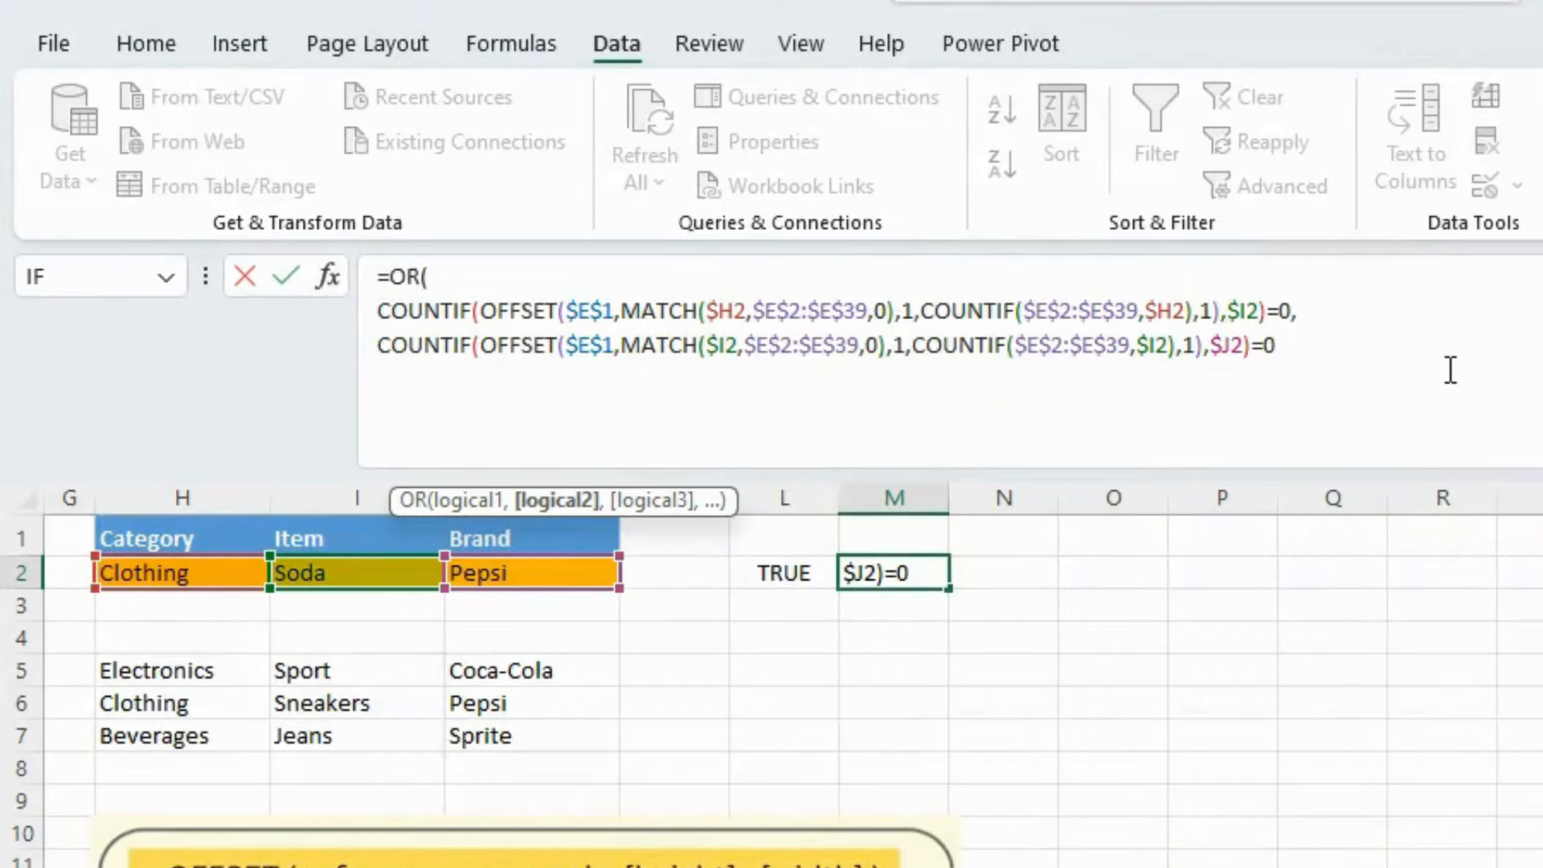
pyautogui.hotkey('alt', 'Return')
pyautogui.write(')')
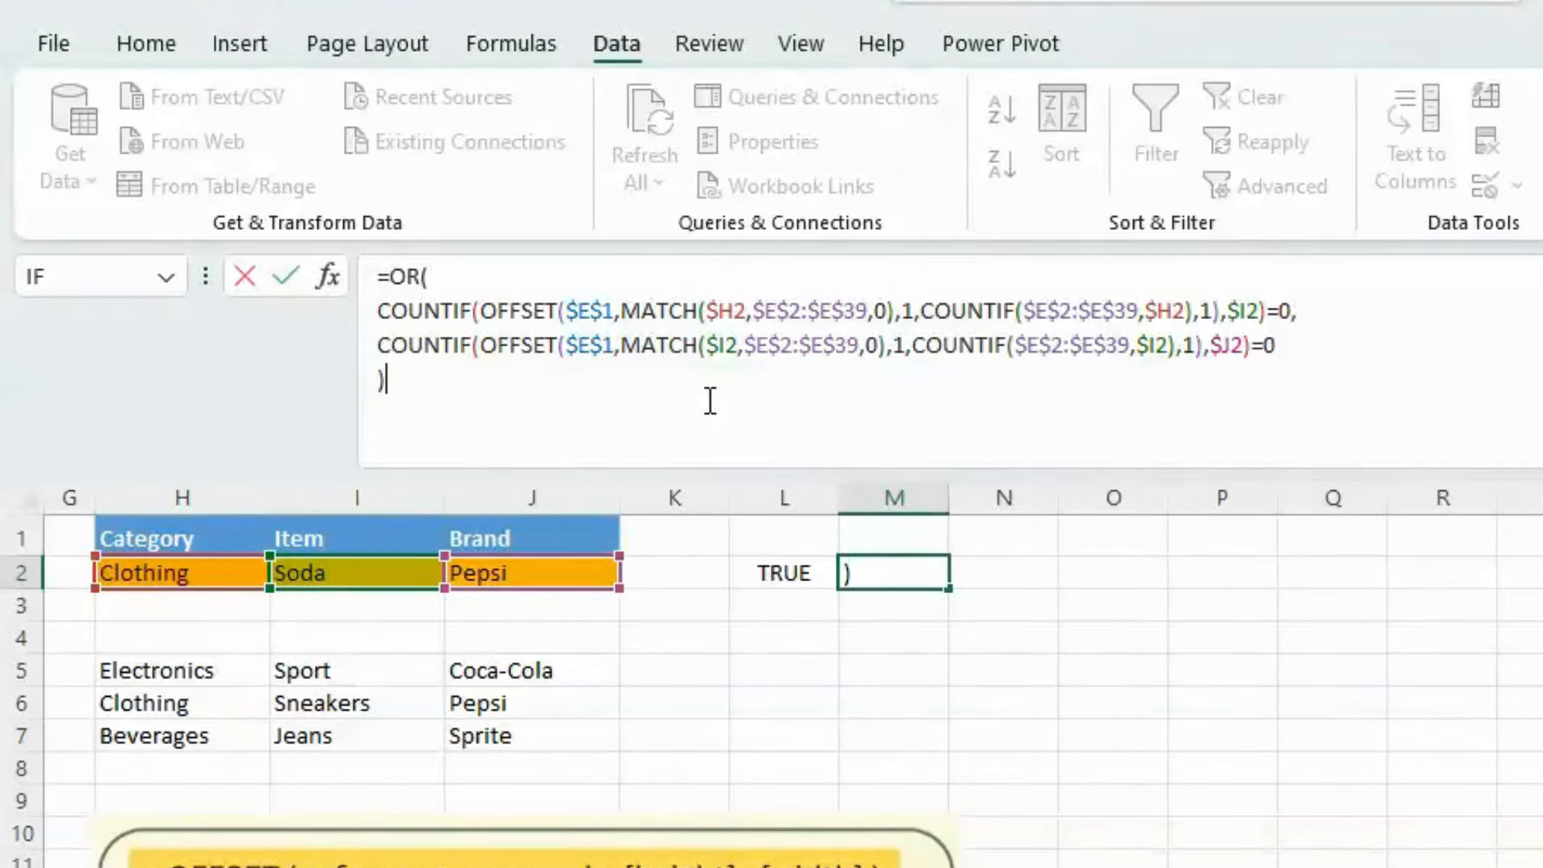
pyautogui.press('Return')
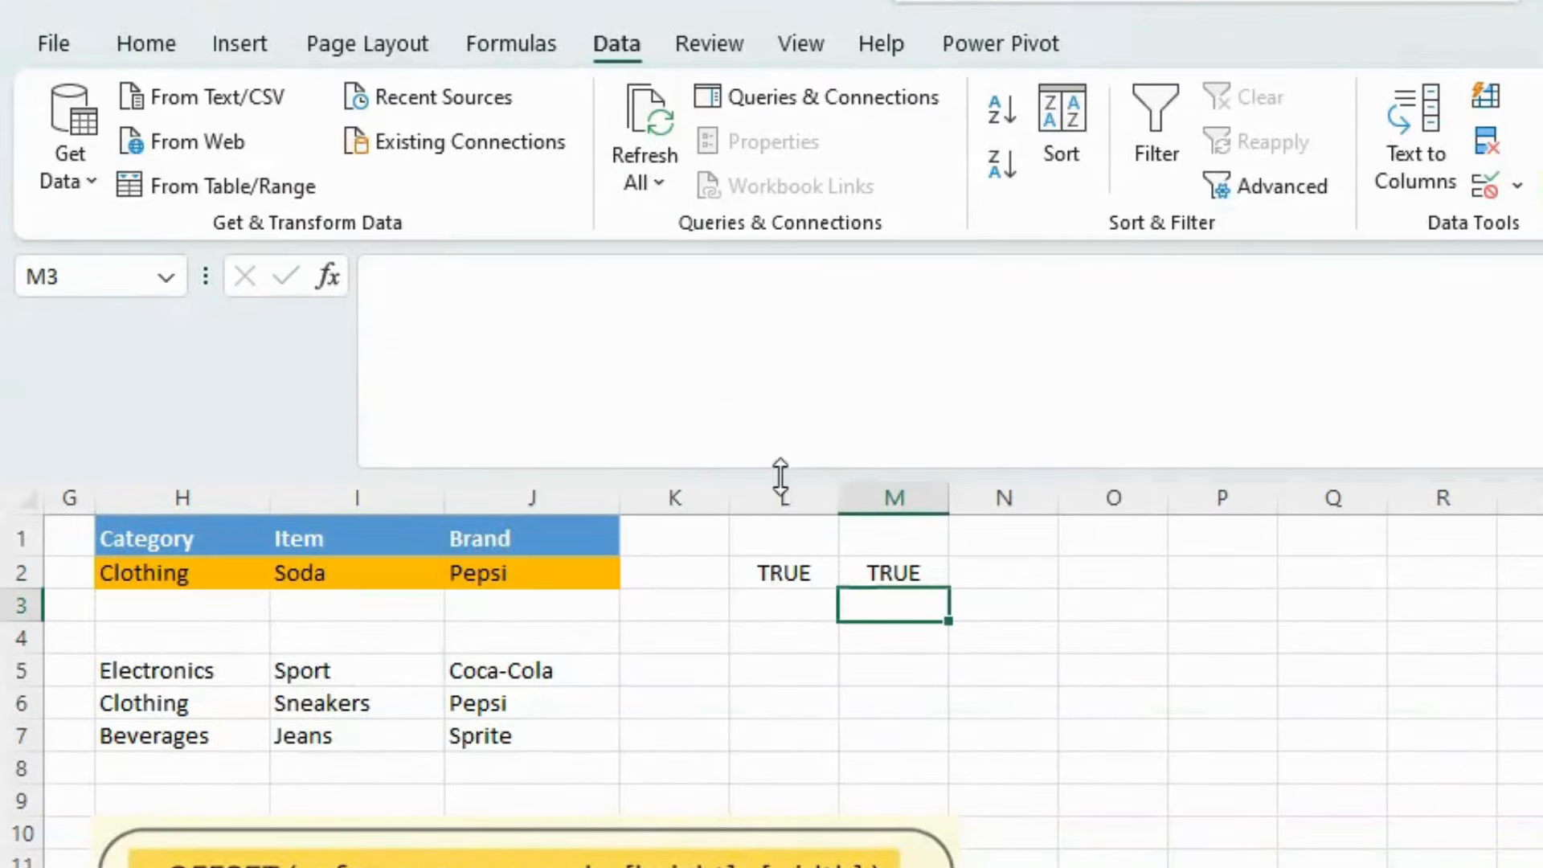
# - Check M2's OR formula result against the Item and Brand selections in I2:J2
pyautogui.click(874, 572)
pyautogui.click(368, 570)
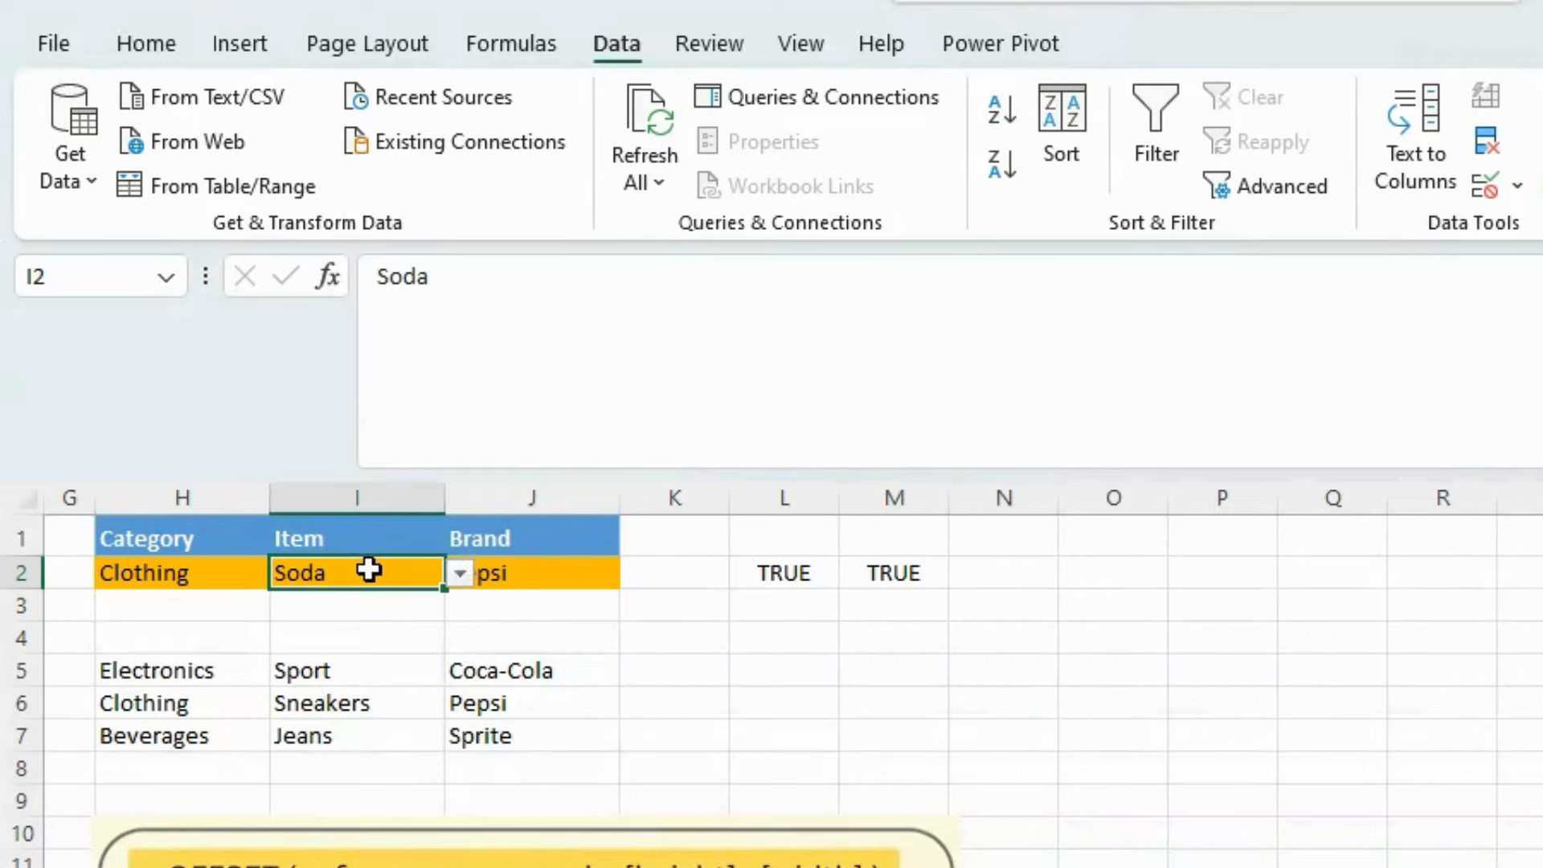
pyautogui.moveTo(369, 570); pyautogui.dragTo(523, 576)
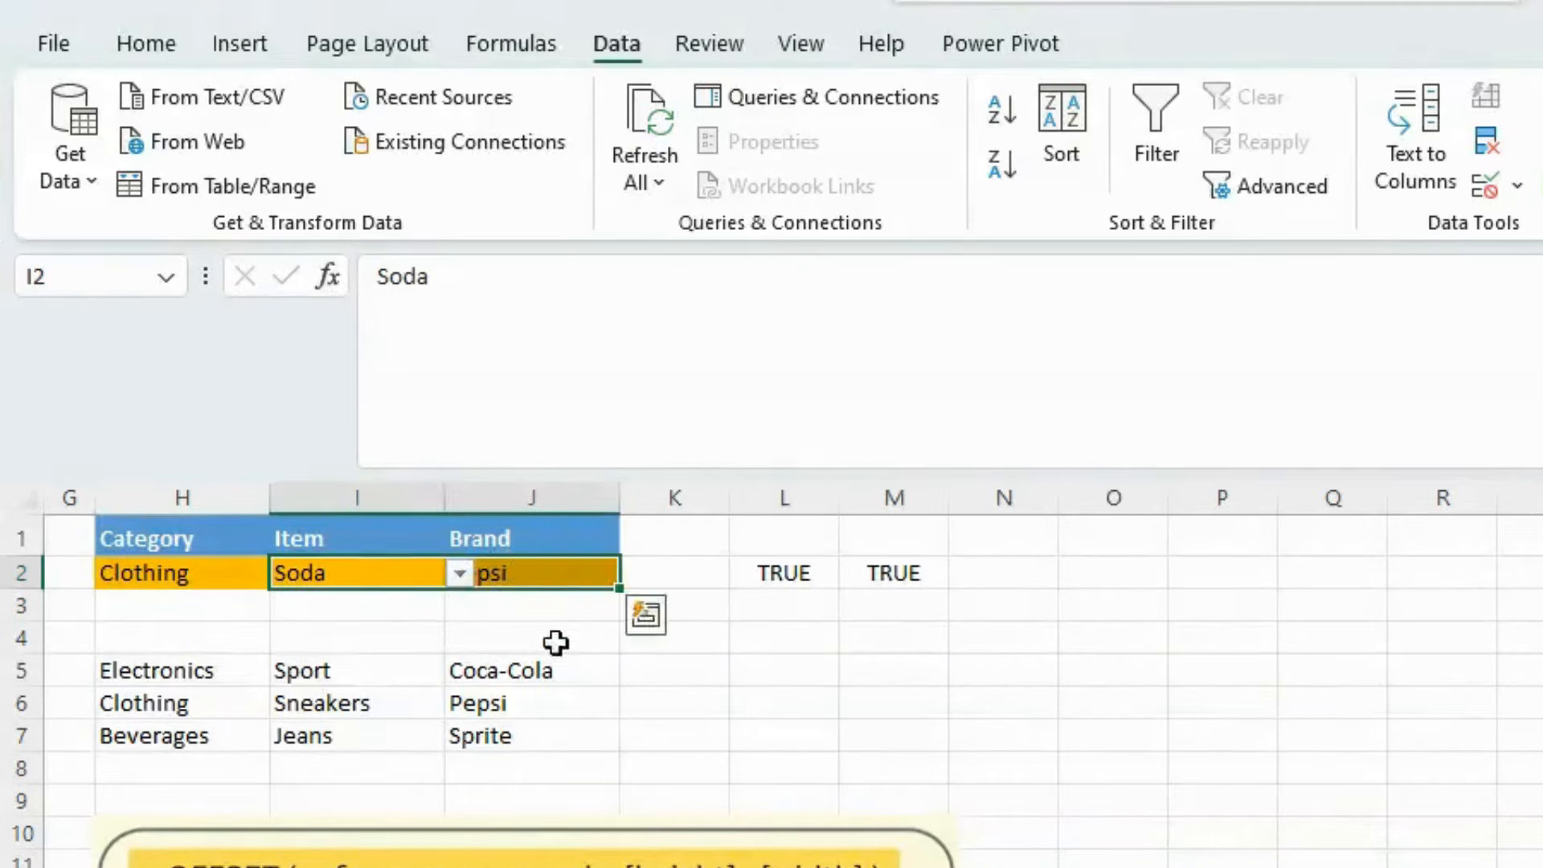
# - Clear the Item and Brand selections in I2:J2 and inspect M2's OR formula
pyautogui.press('Delete')
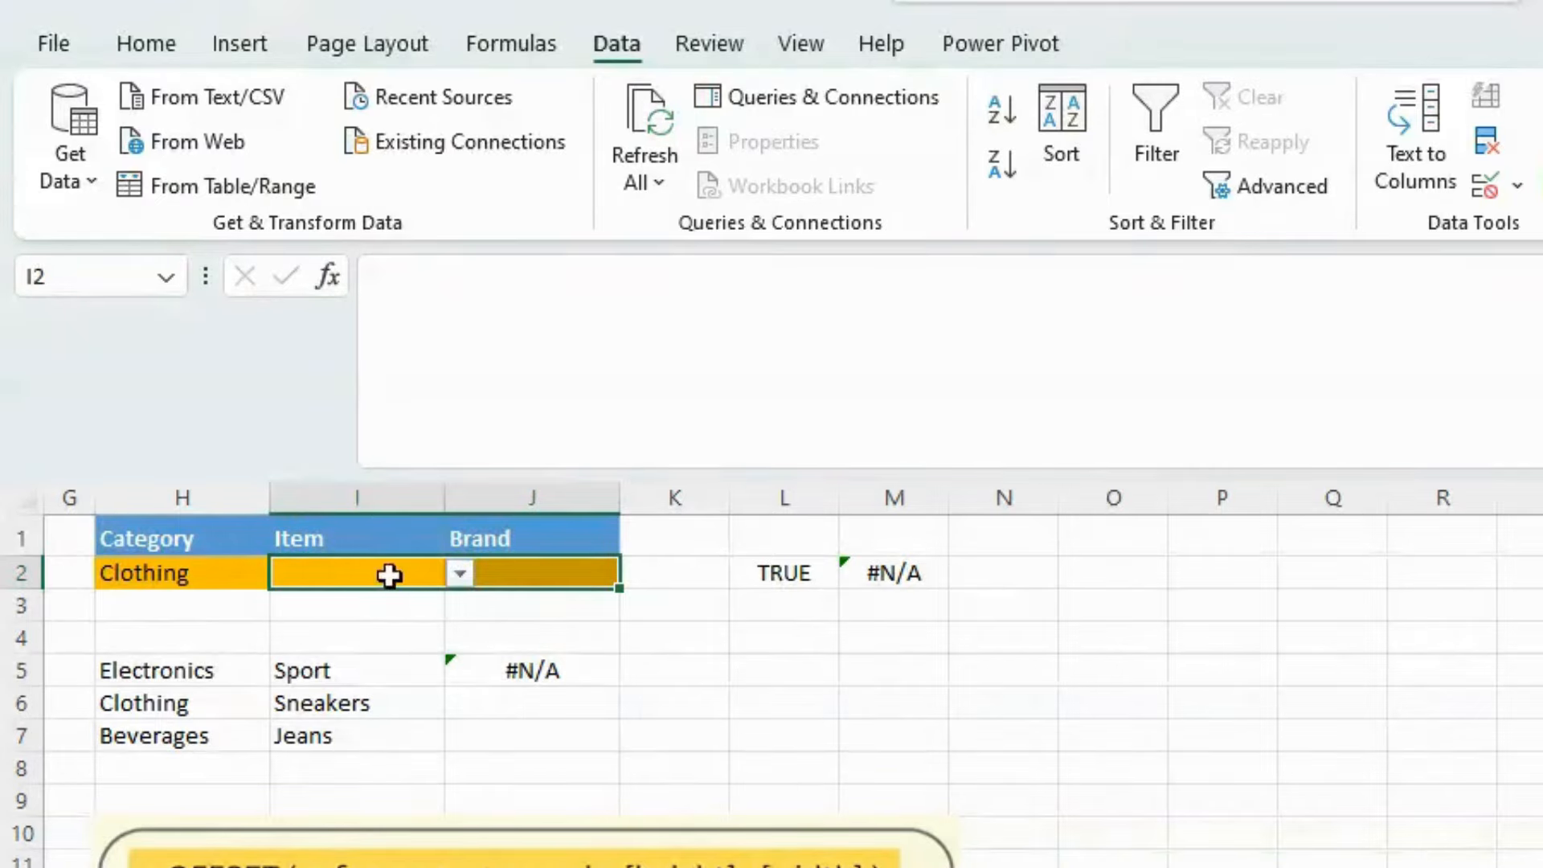
pyautogui.click(922, 575)
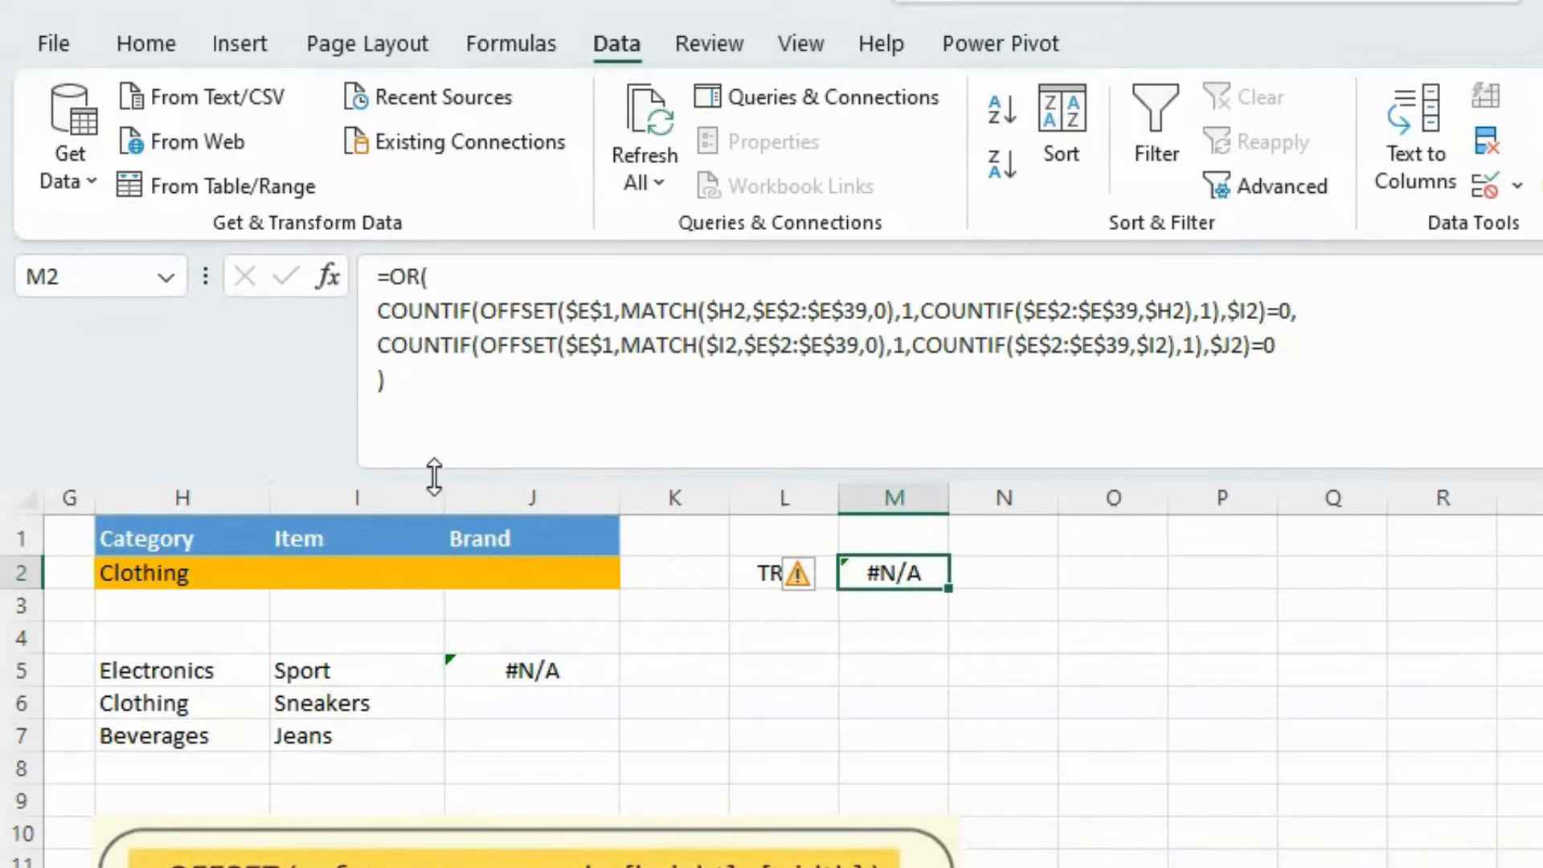
# - Wrap the Item check, the first condition of M2's OR formula, in IFERROR with 0 as the fallback value
pyautogui.click(379, 315)
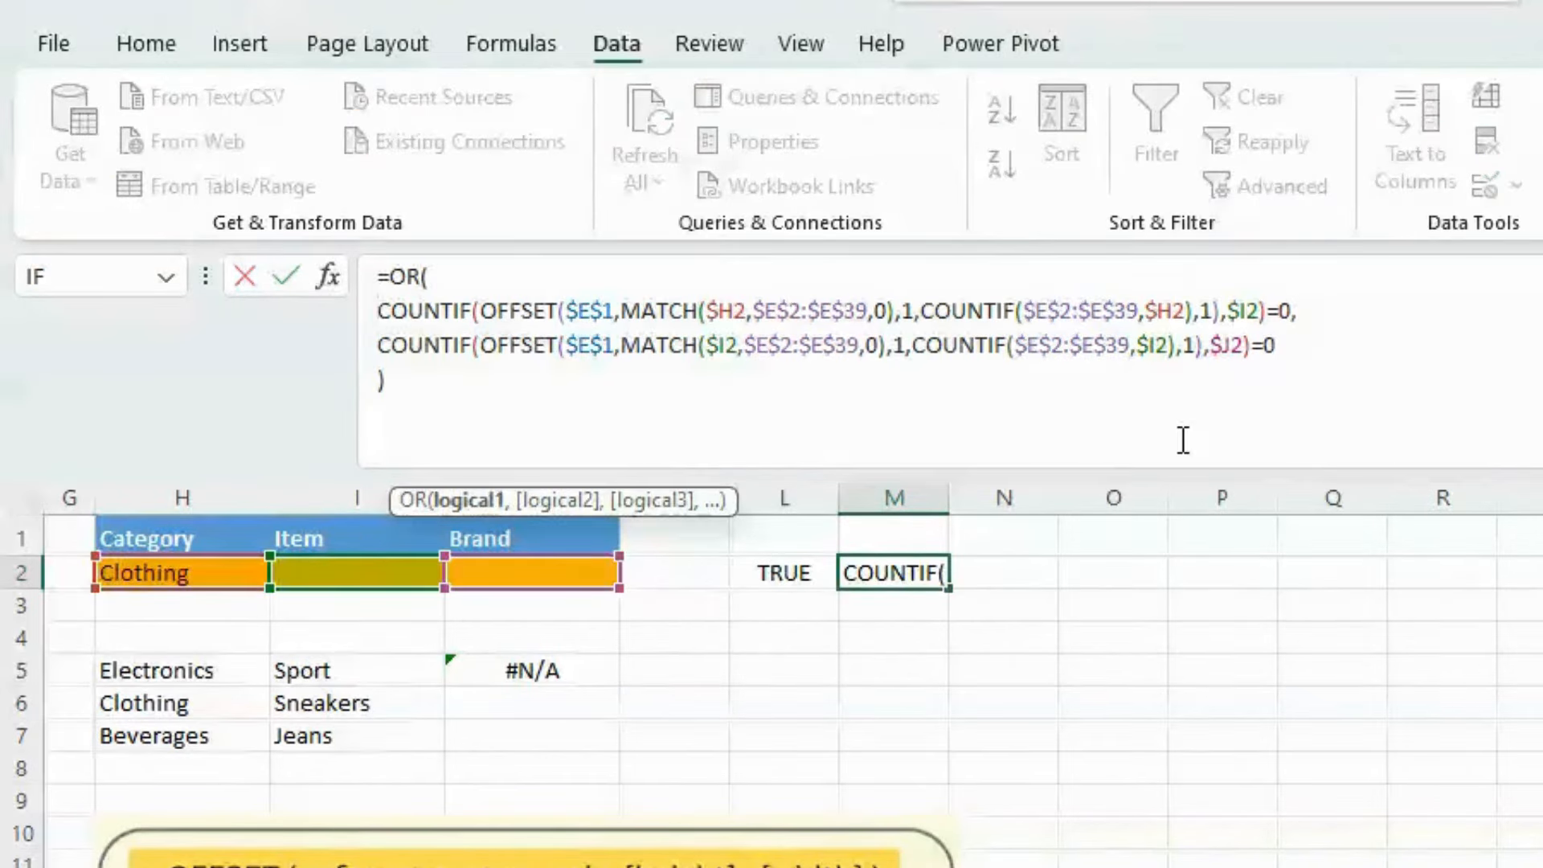
pyautogui.write('IFERR')
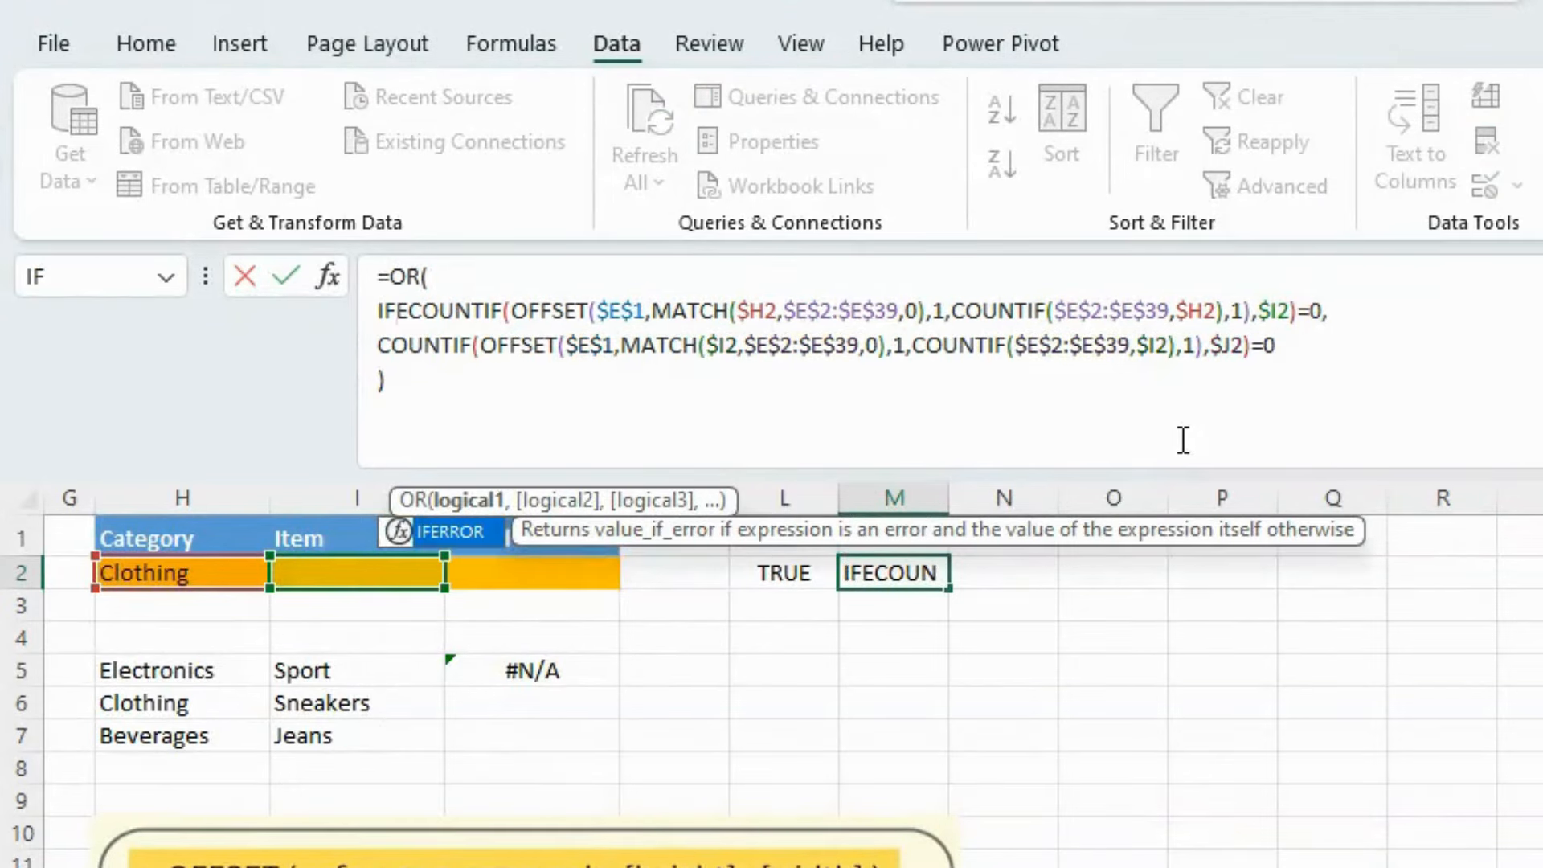
pyautogui.write('OR(')
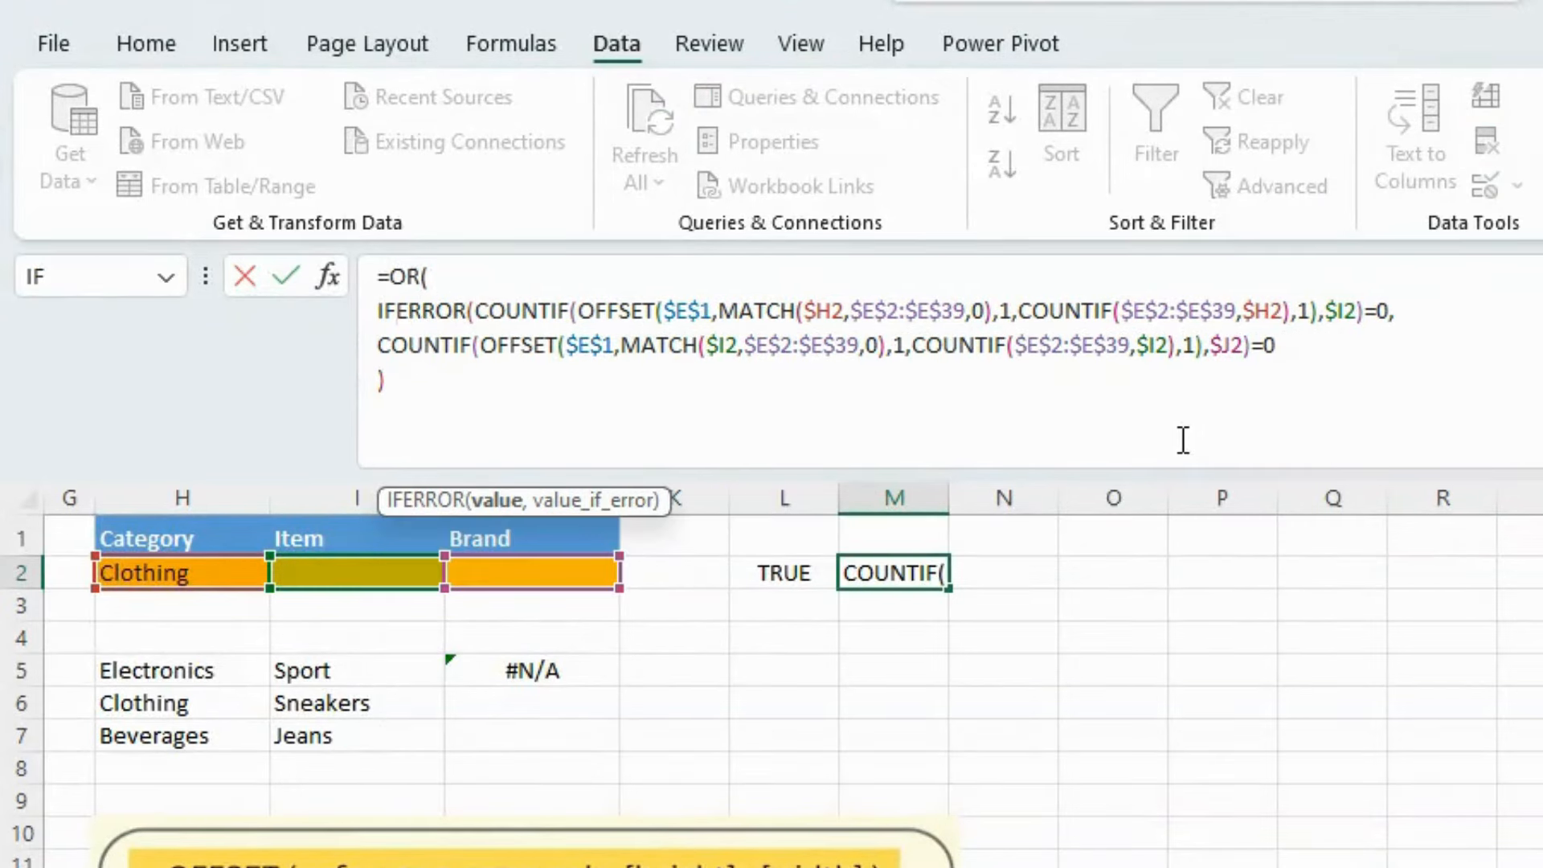
pyautogui.click(1430, 312)
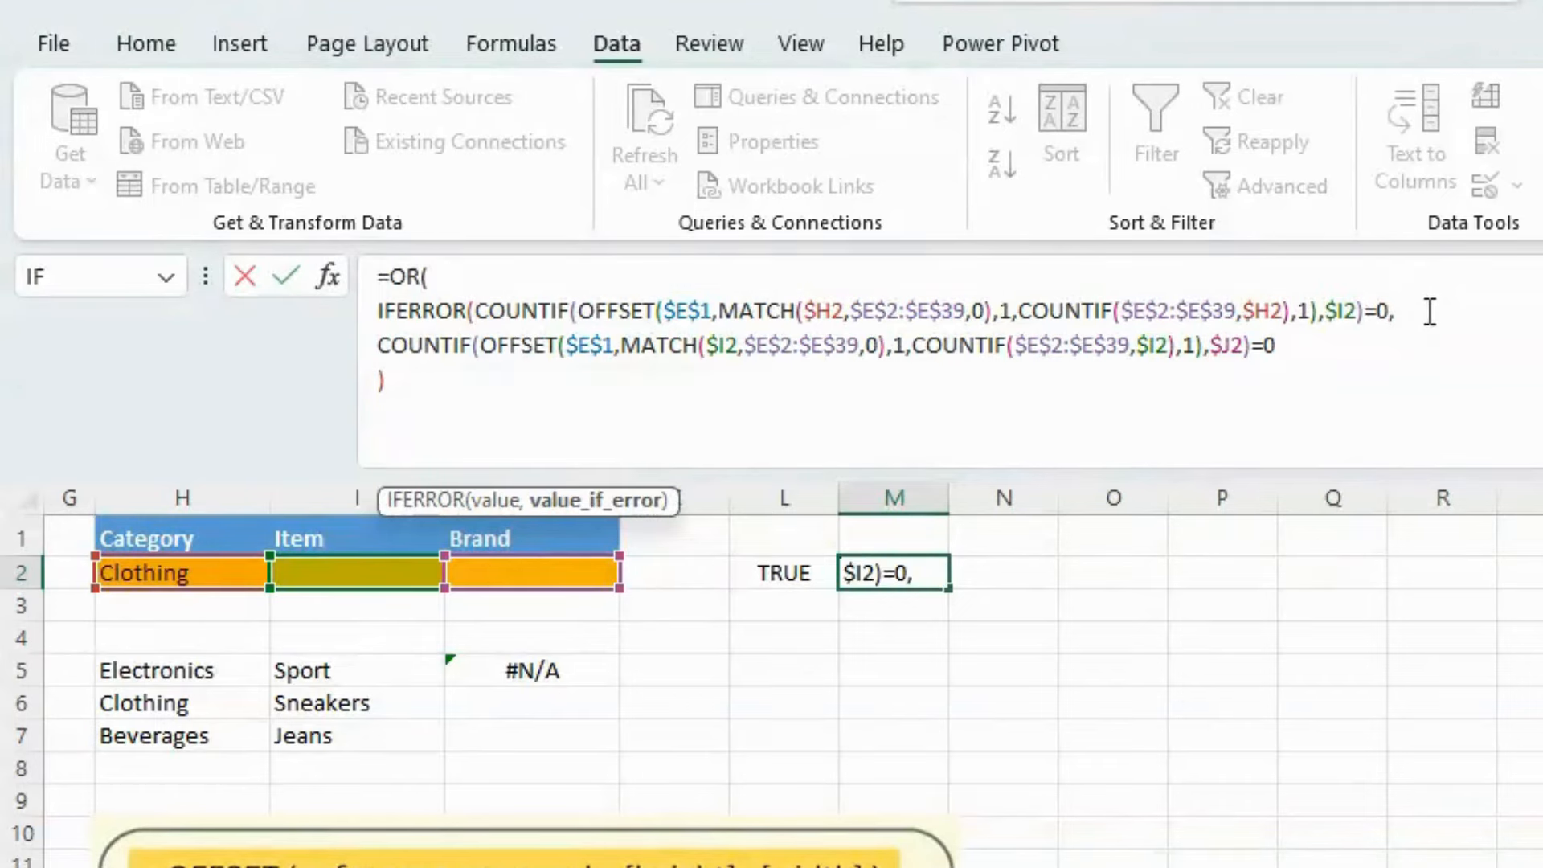
pyautogui.write(',')
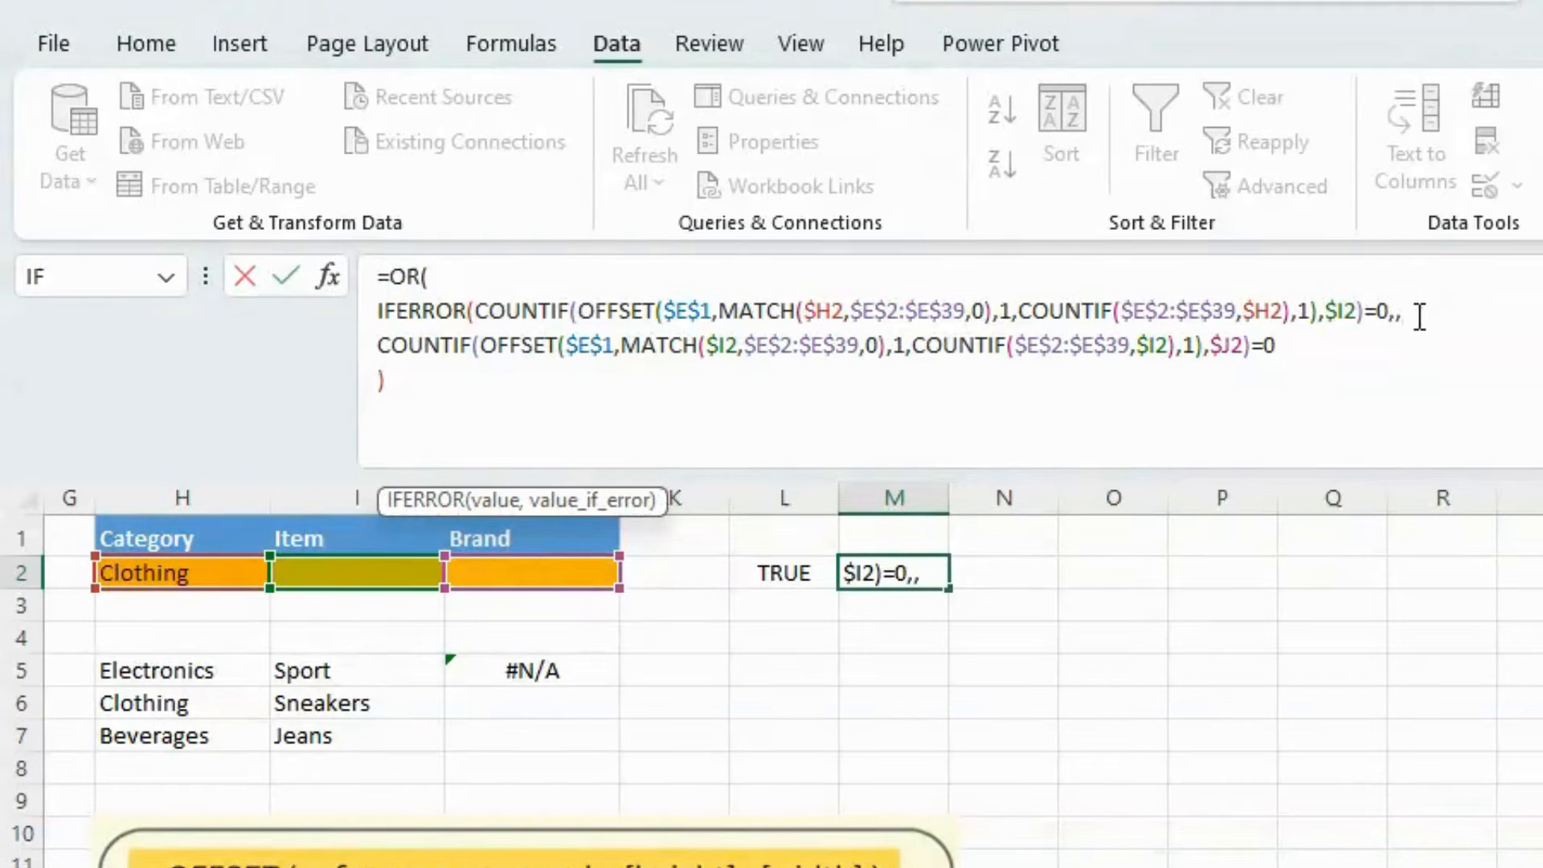
pyautogui.write('0)')
pyautogui.press('BackSpace')
pyautogui.press('BackSpace')
pyautogui.press('BackSpace')
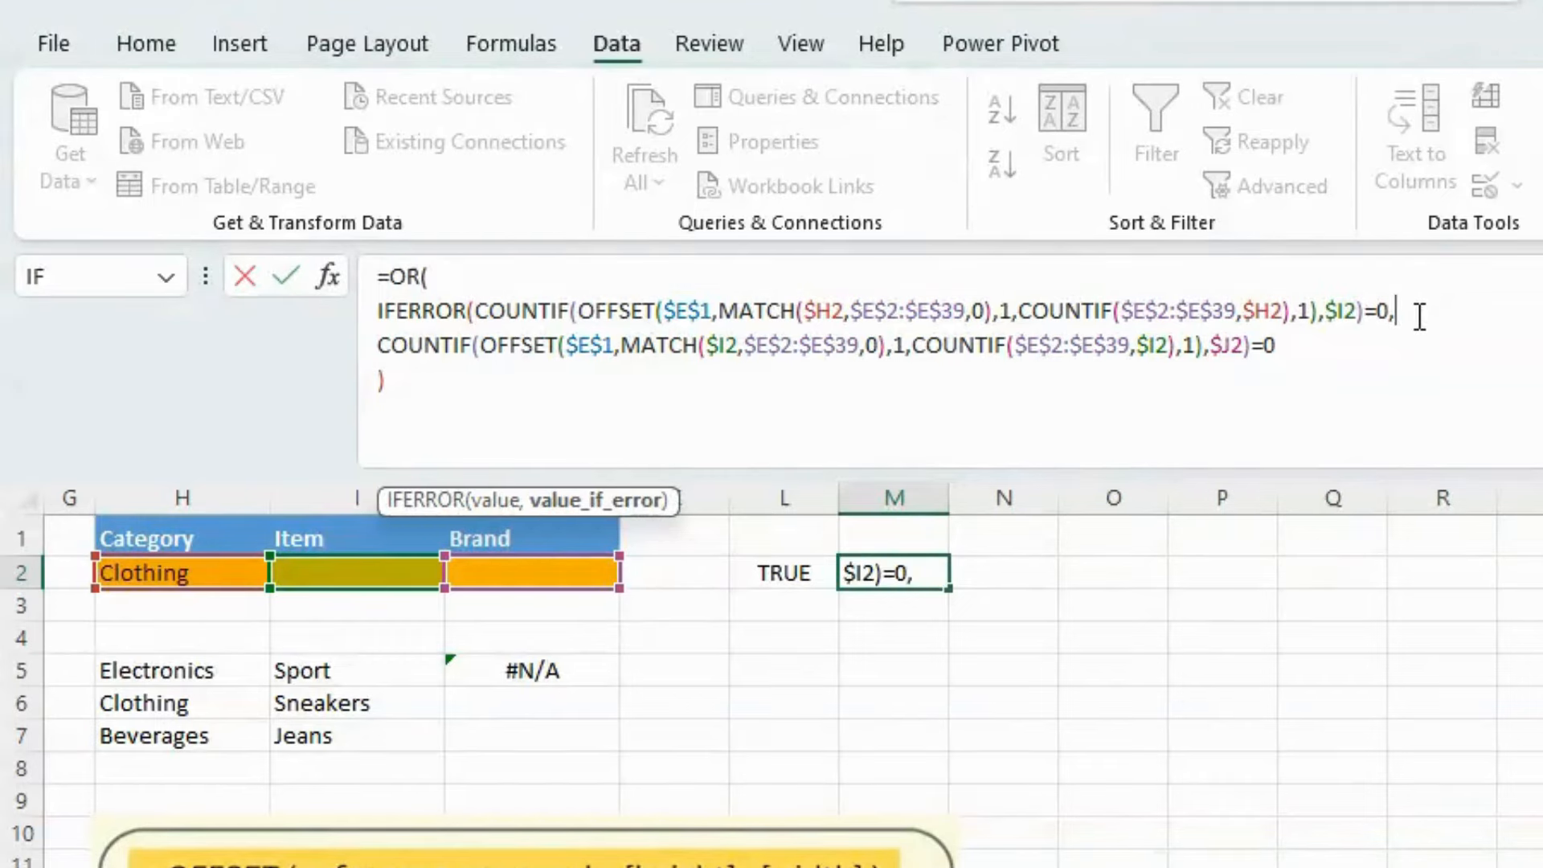
pyautogui.write('0)')
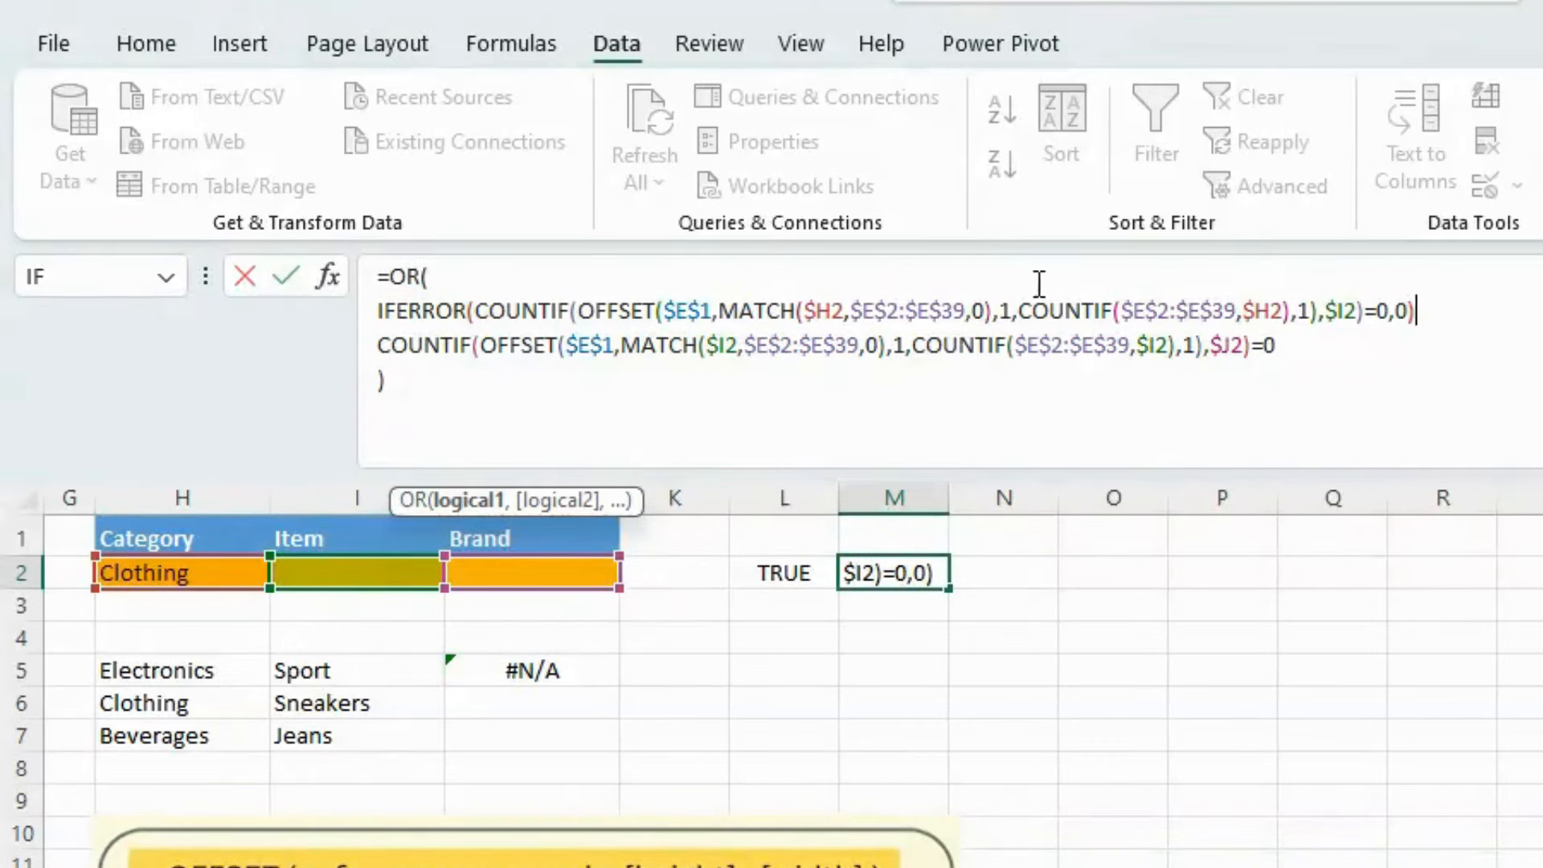
# - Wrap the Brand check, the second condition of M2's OR formula, in IFERROR with 0 as the fallback value
pyautogui.click(383, 345)
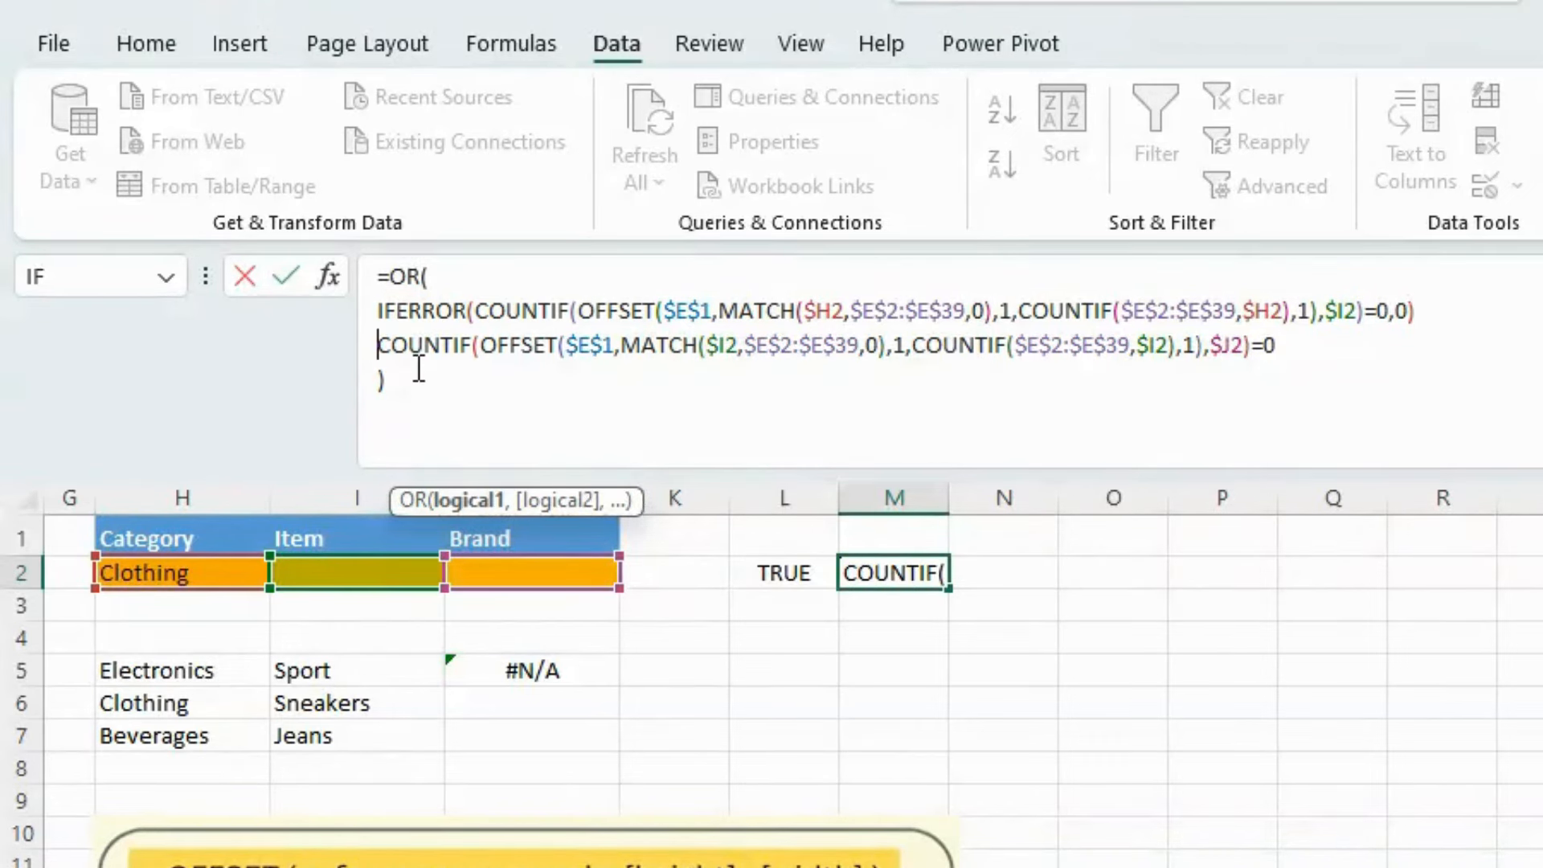
pyautogui.write('IR')
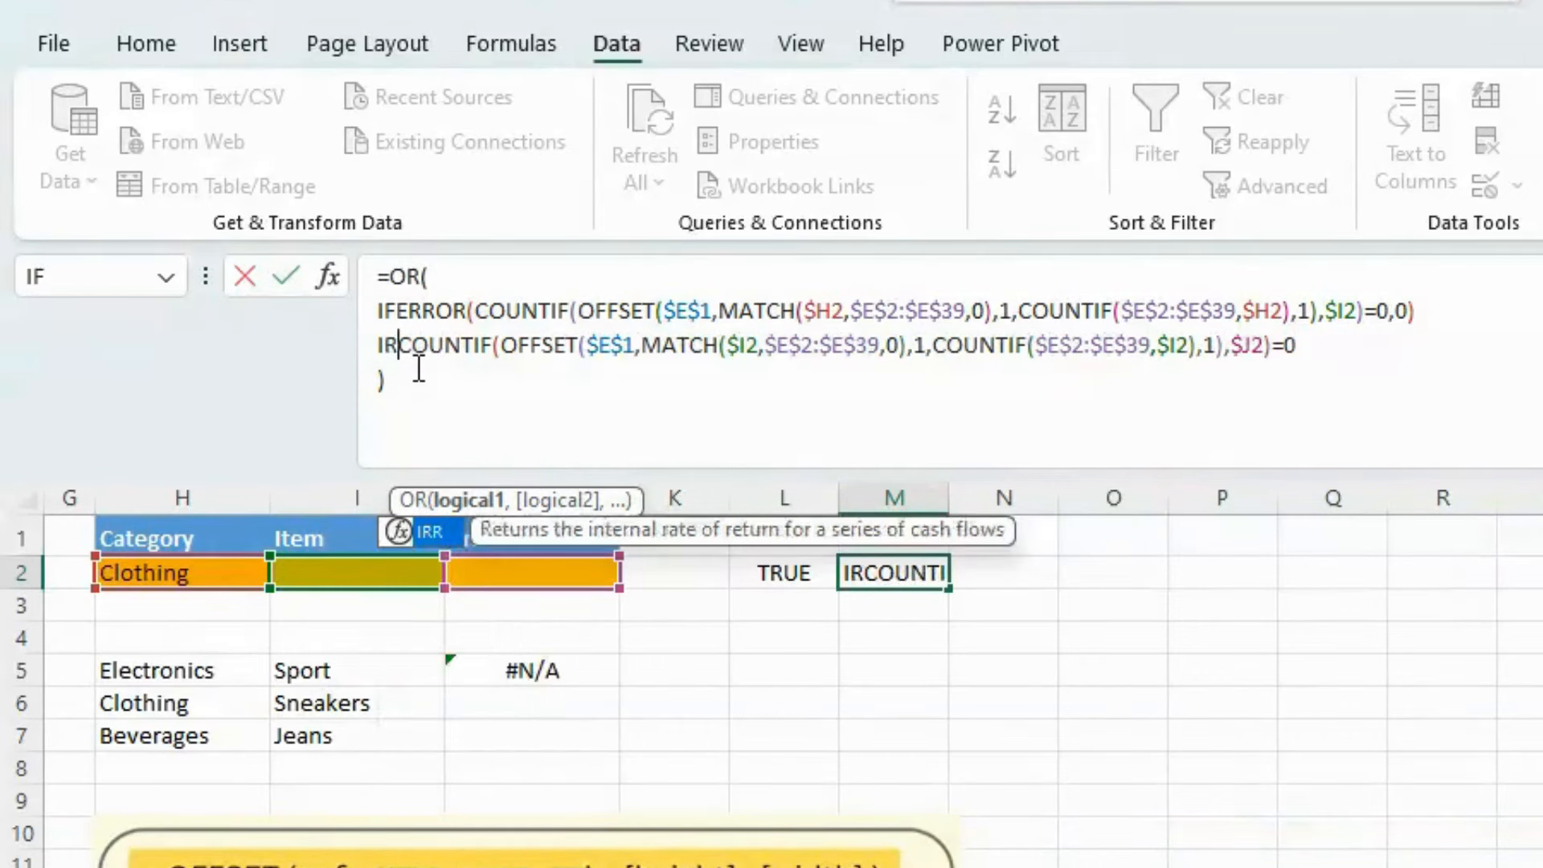
pyautogui.press('BackSpace')
pyautogui.write('E')
pyautogui.press('BackSpace')
pyautogui.write('F')
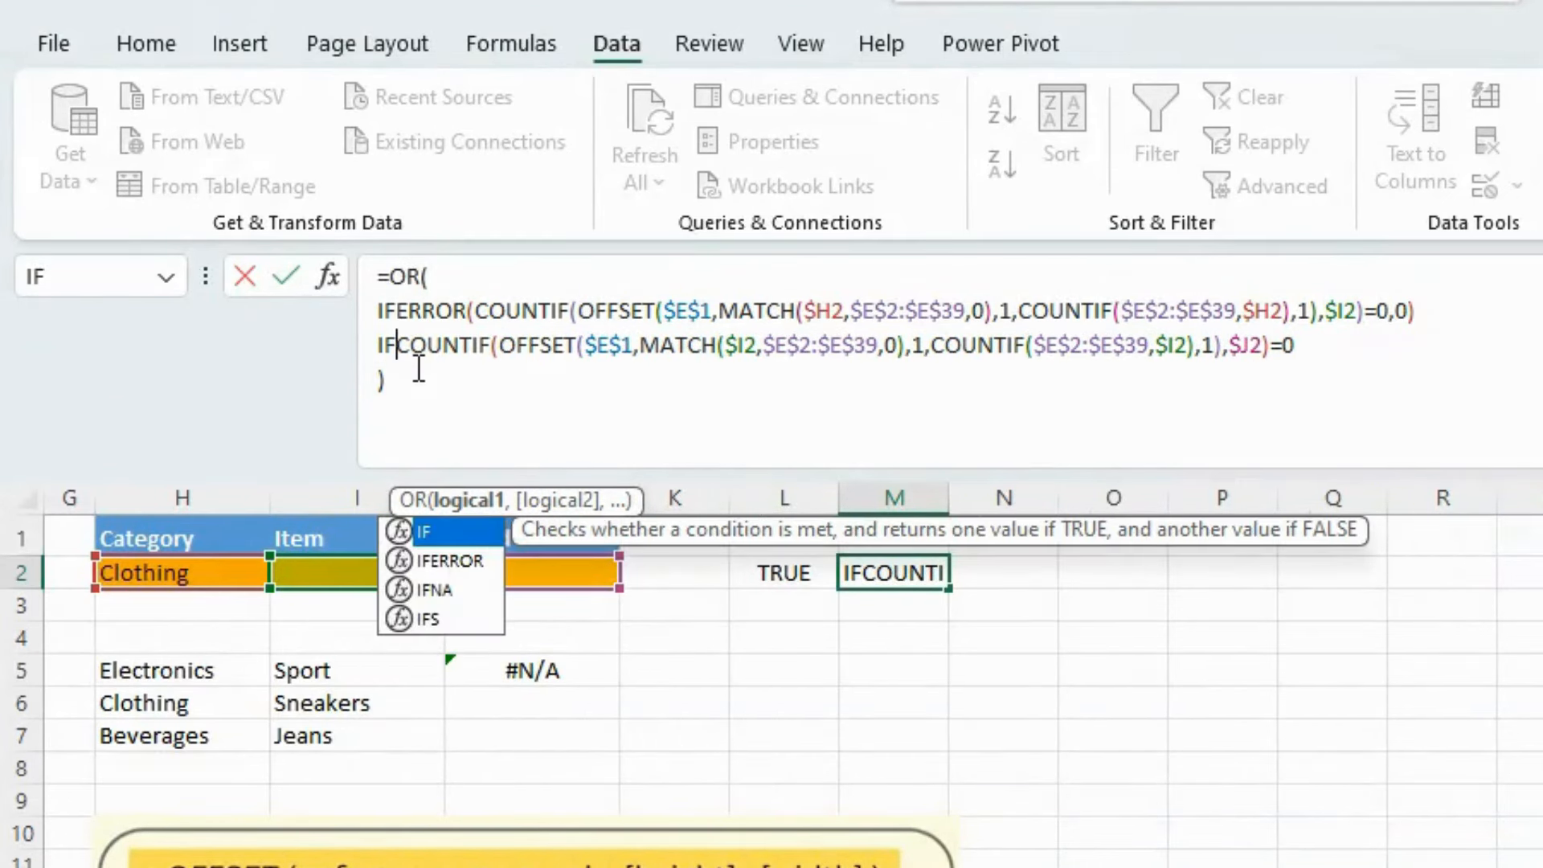
pyautogui.write('ERROR(')
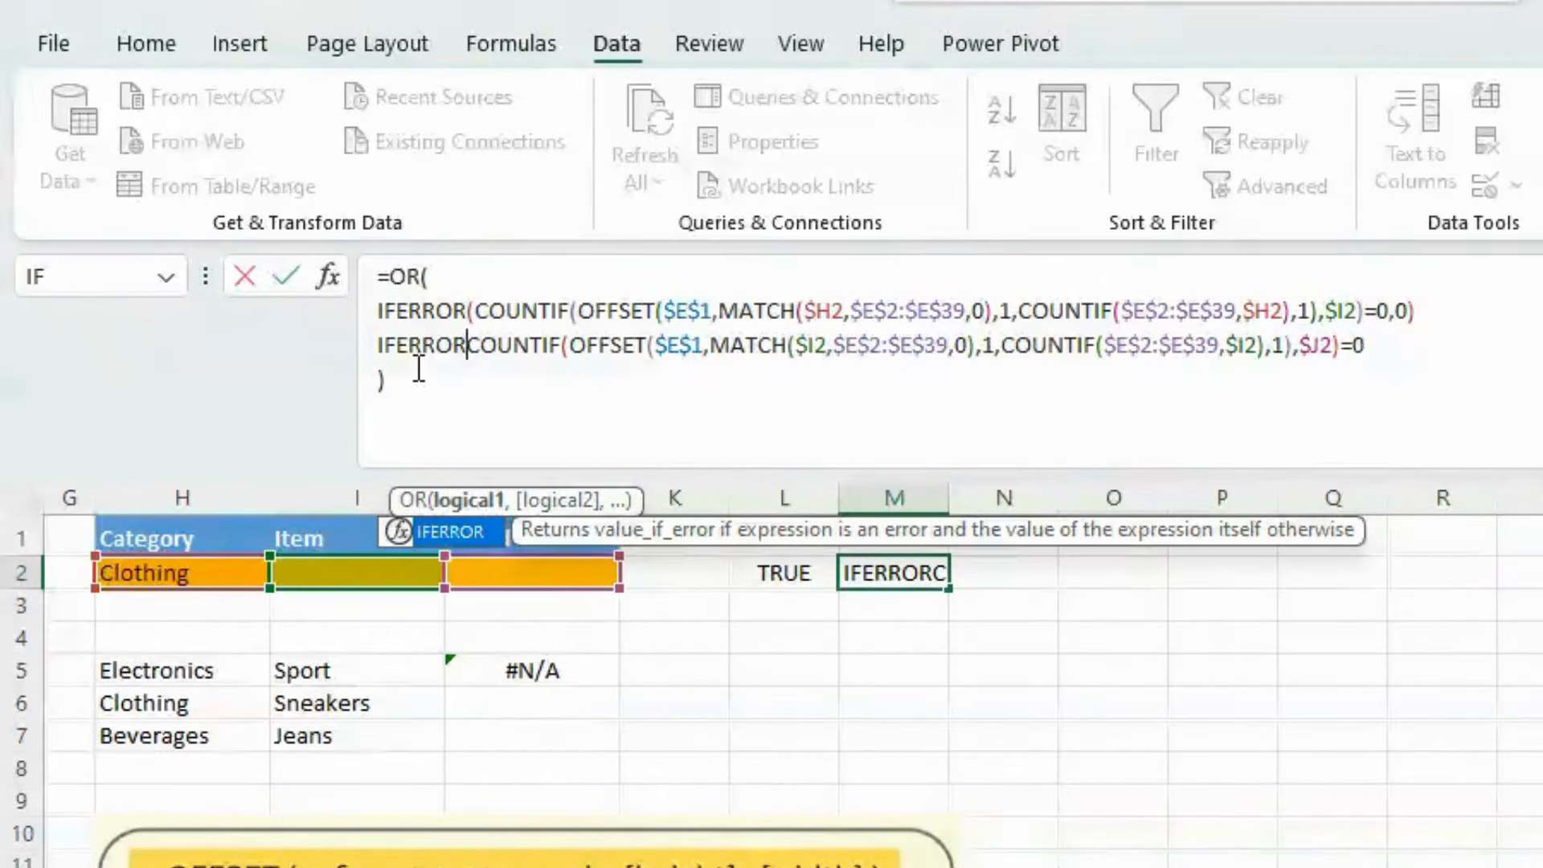
pyautogui.click(1402, 346)
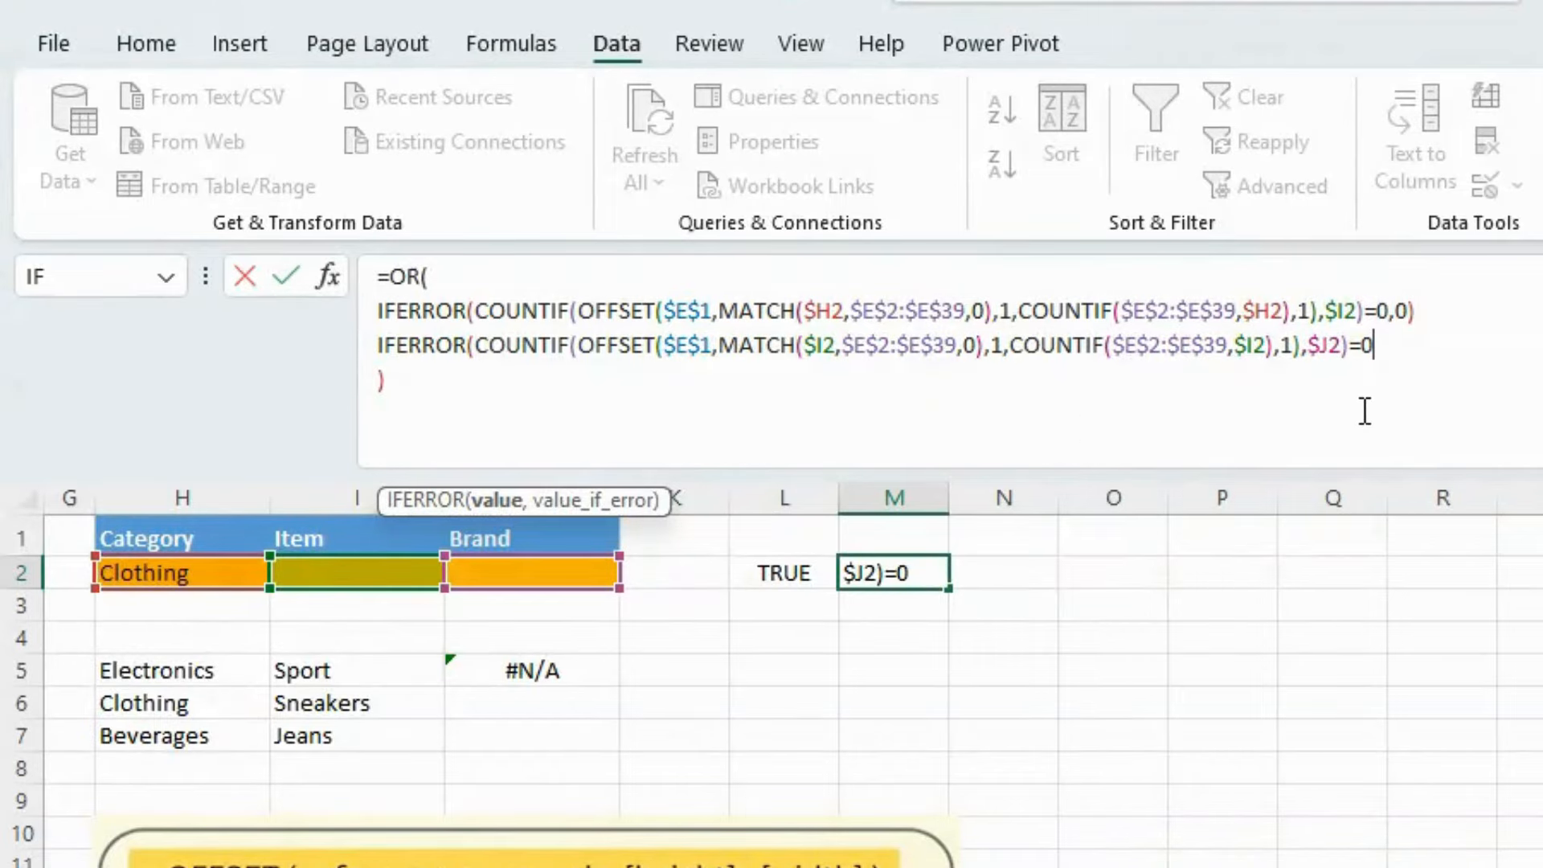
pyautogui.write(',0)')
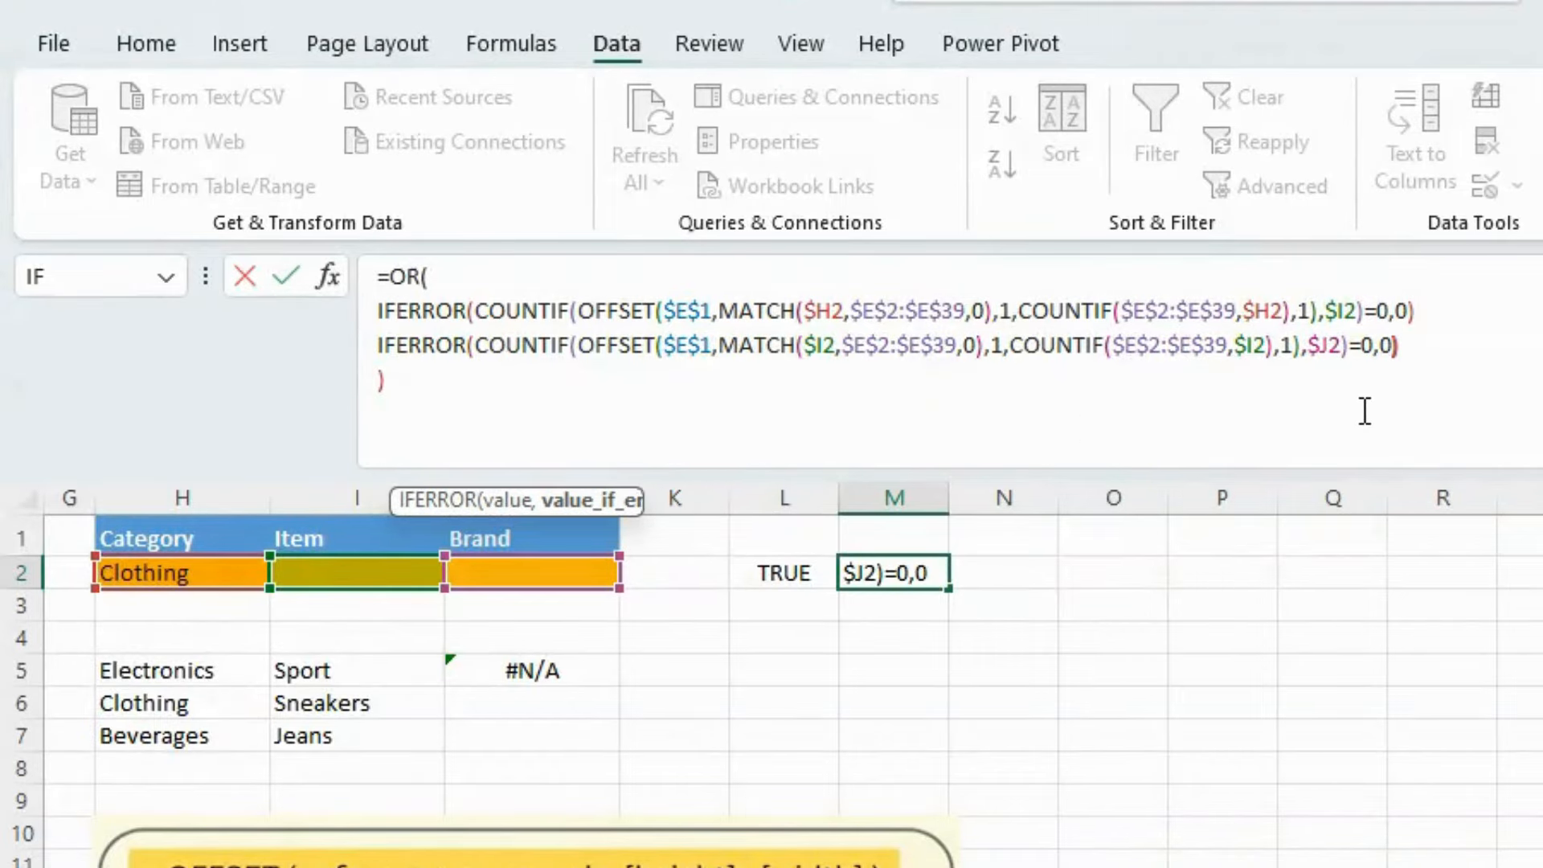
pyautogui.click(1364, 411)
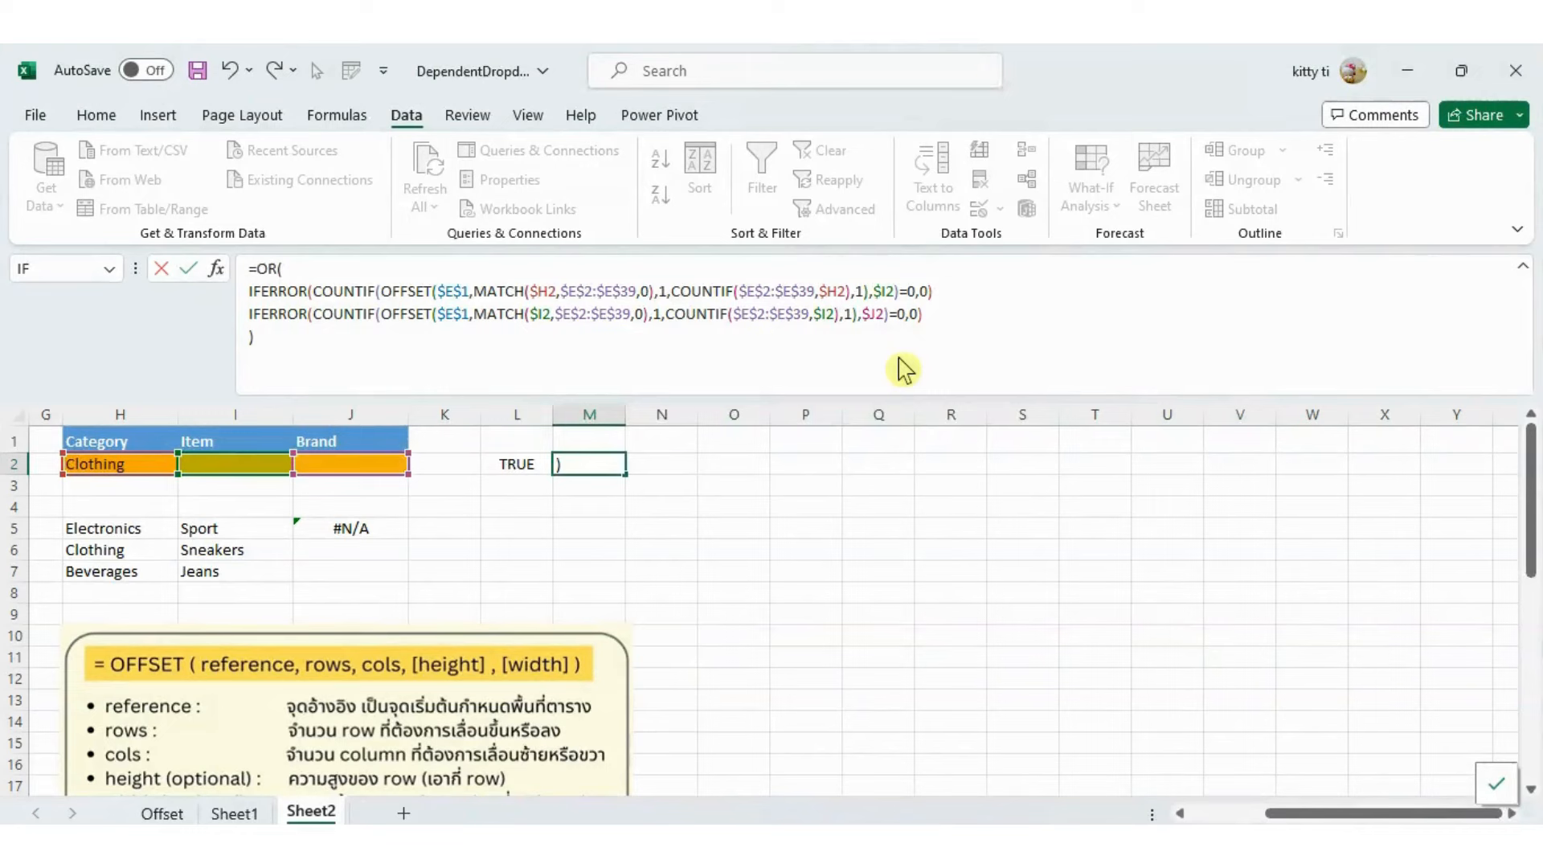
# - Separate the two IFERROR conditions in M2 with a comma, commit the OR formula and review it
pyautogui.press('Return')
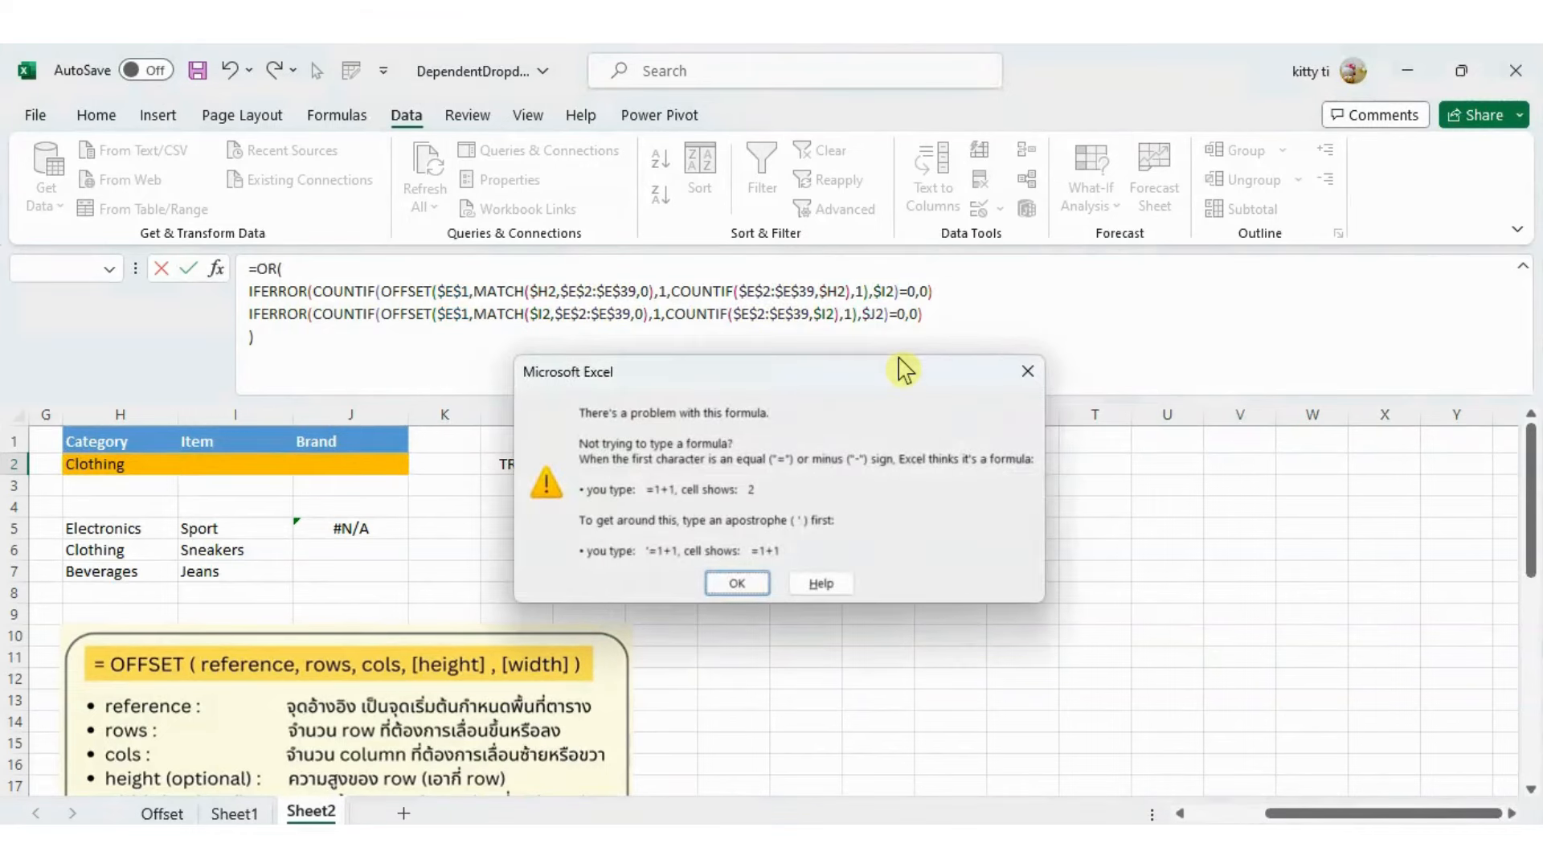
pyautogui.click(1027, 371)
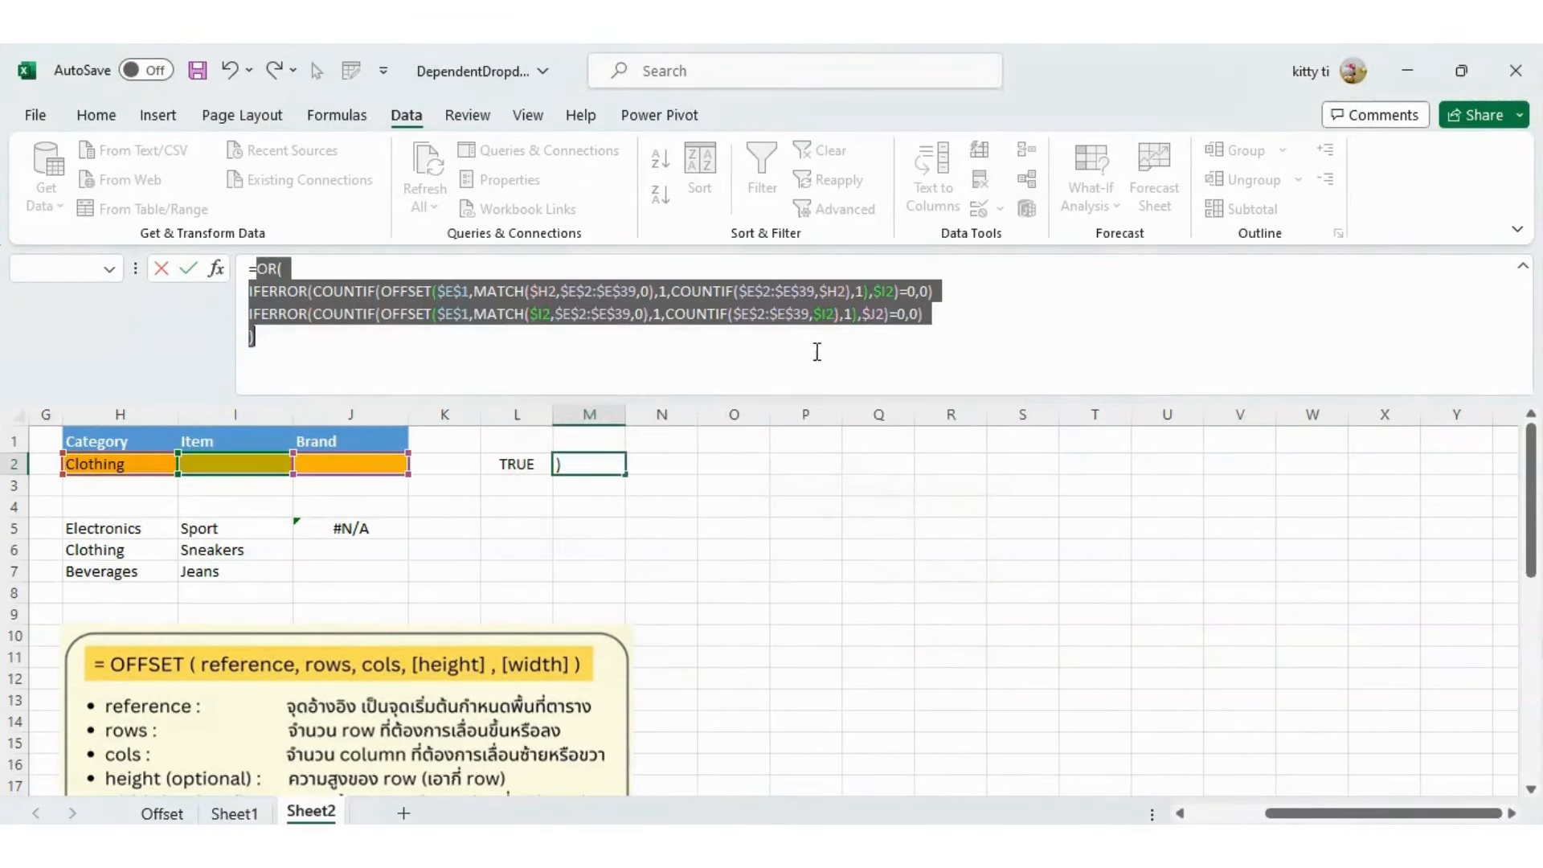
pyautogui.click(762, 345)
pyautogui.press('Return')
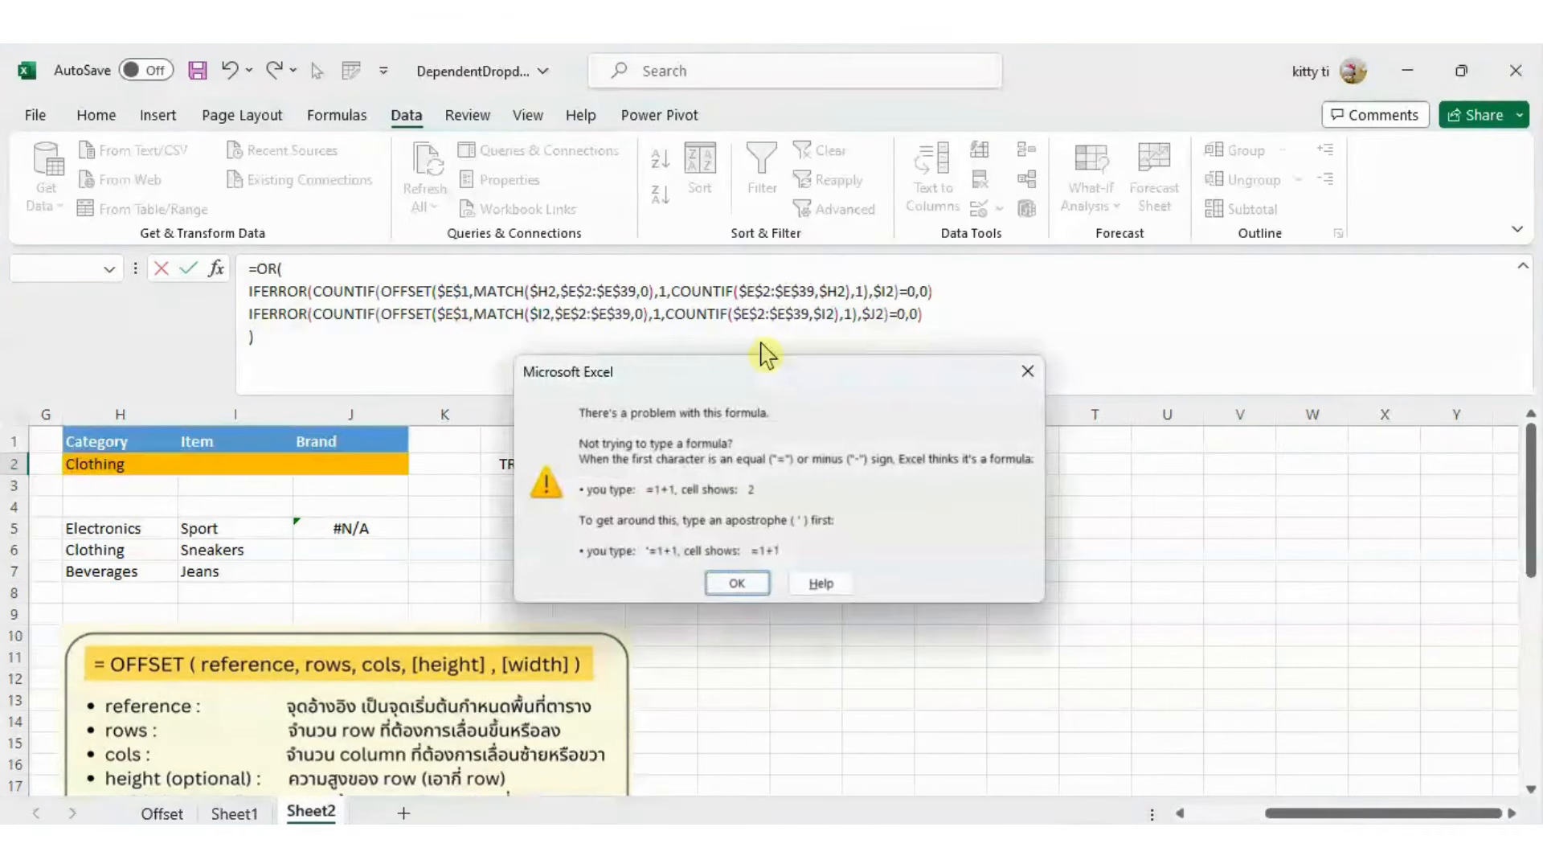
pyautogui.click(1027, 372)
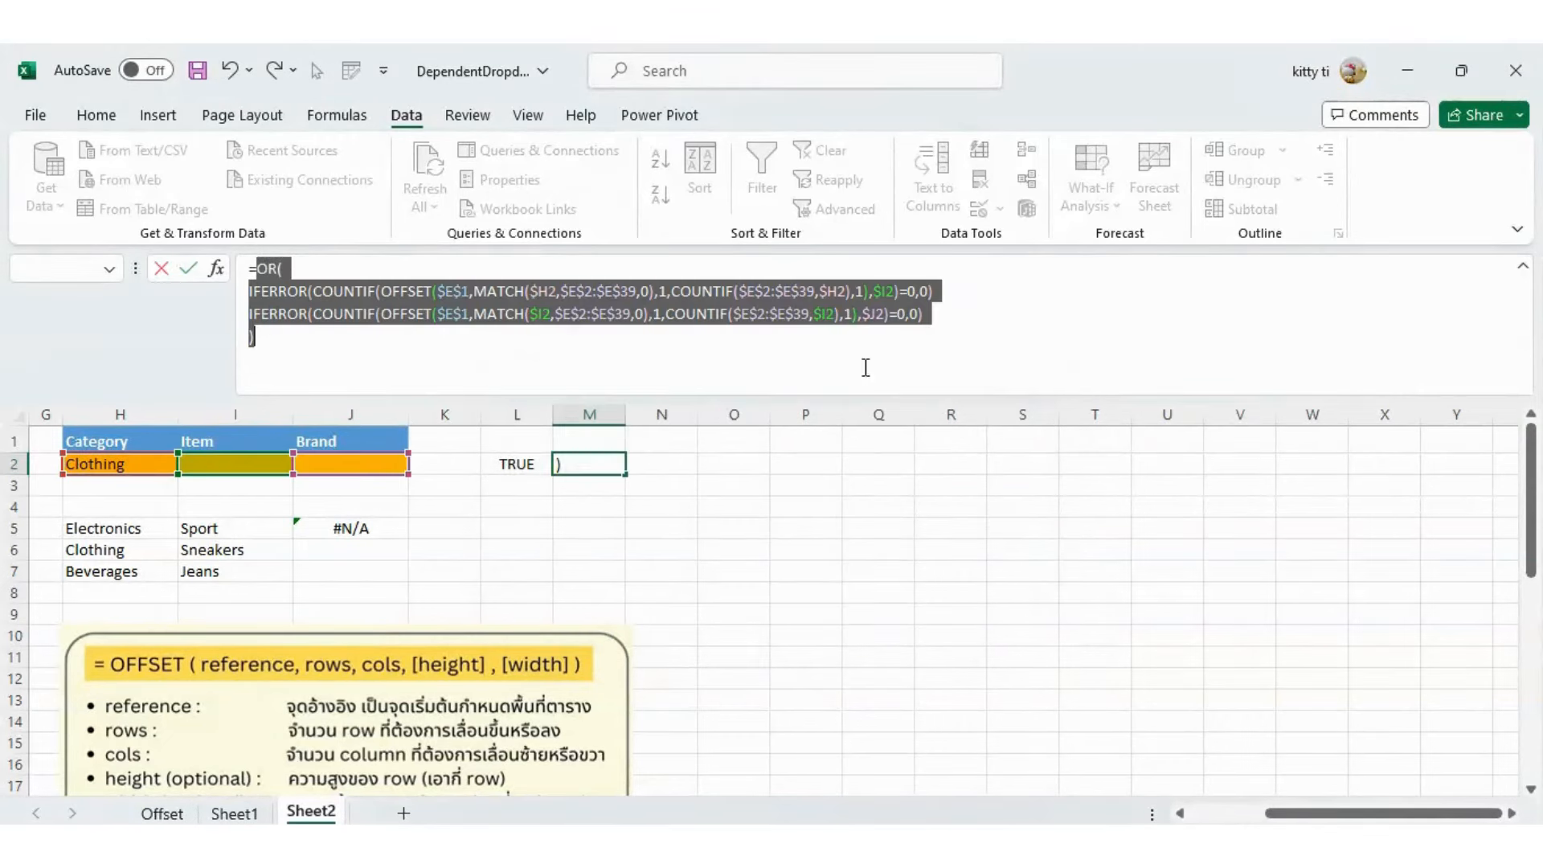
pyautogui.click(458, 344)
pyautogui.click(982, 294)
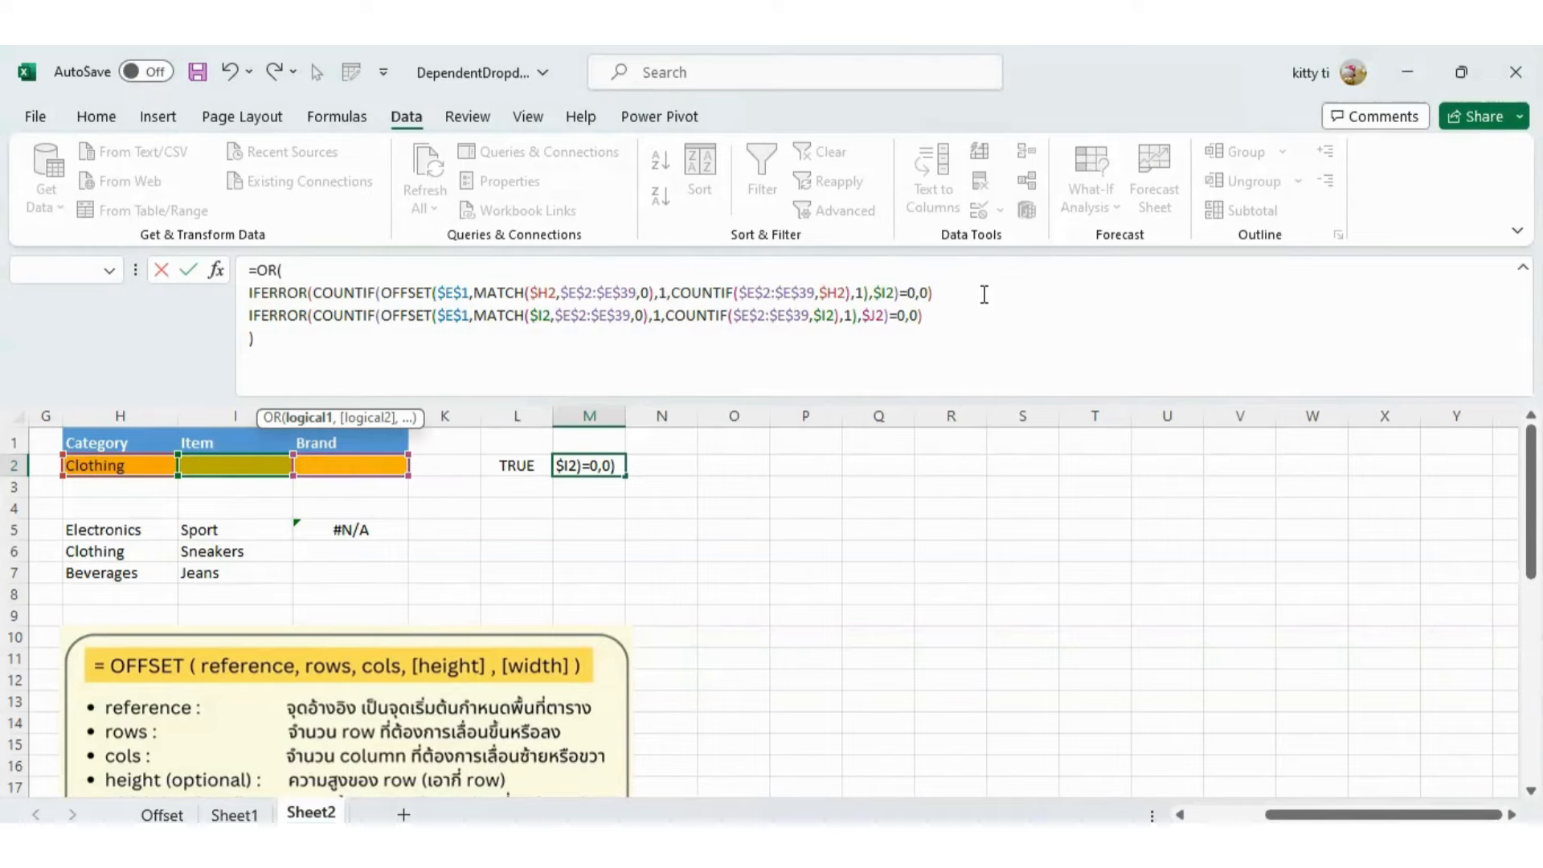
pyautogui.write(',')
pyautogui.press('Return')
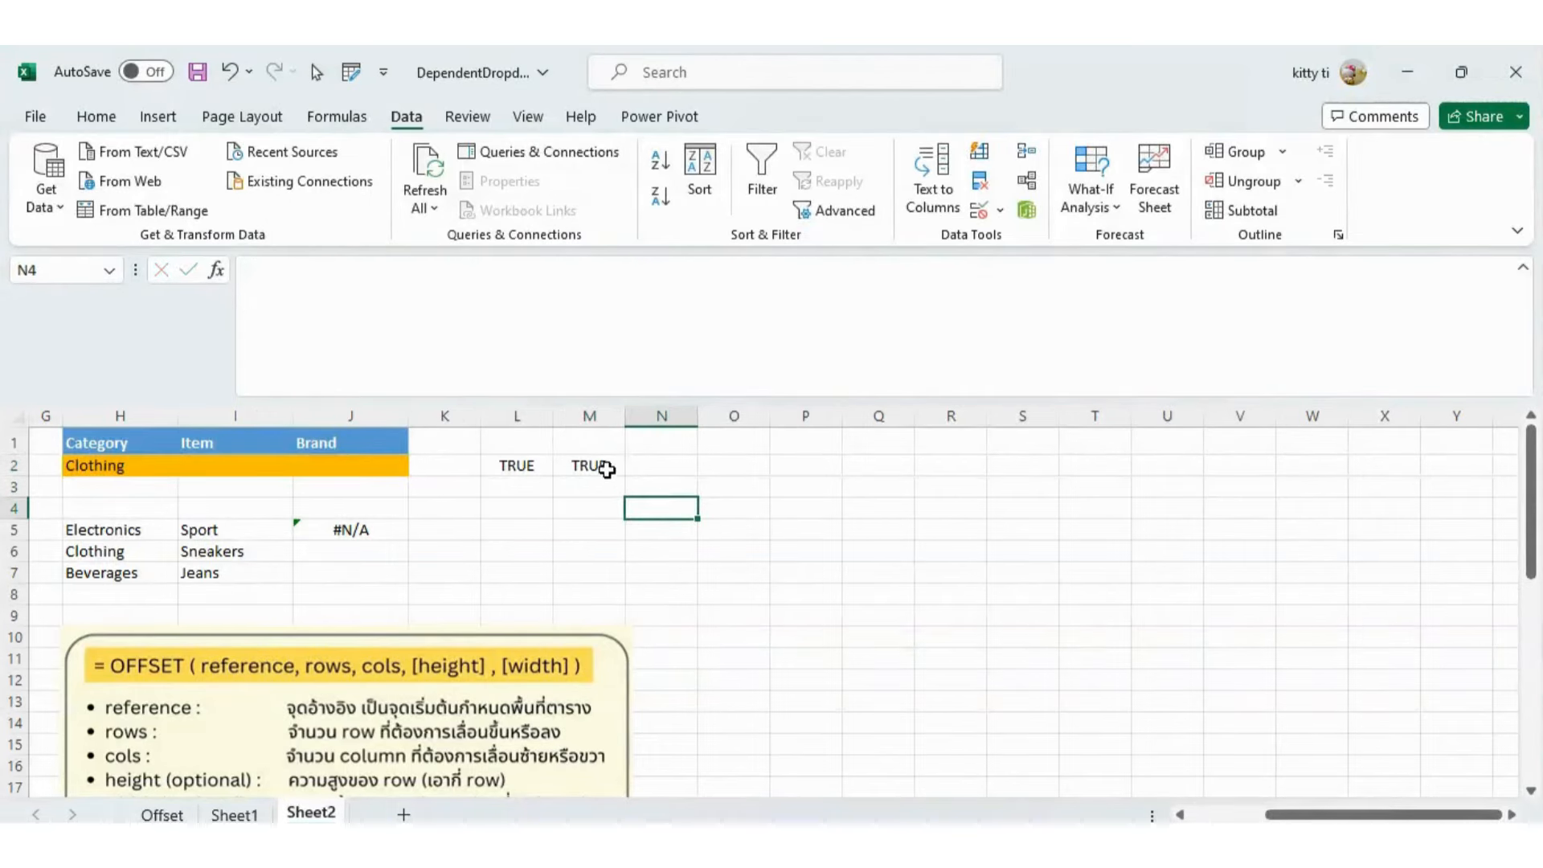
pyautogui.click(603, 466)
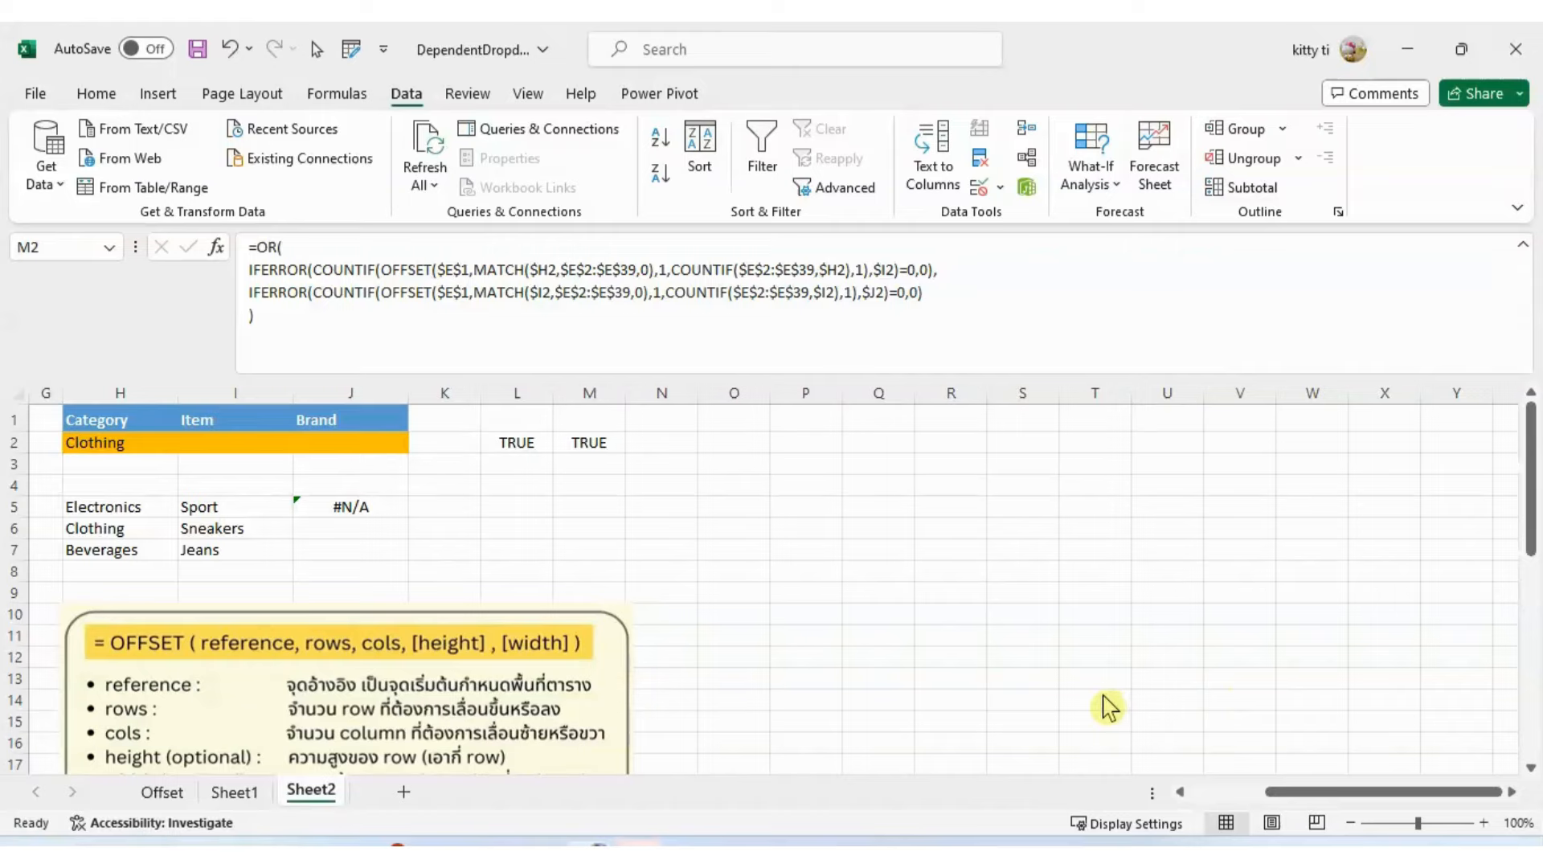
# - Copy L2's complete COUNTIF Item check, including its leading equals sign, leaving the cell unchanged
pyautogui.click(226, 435)
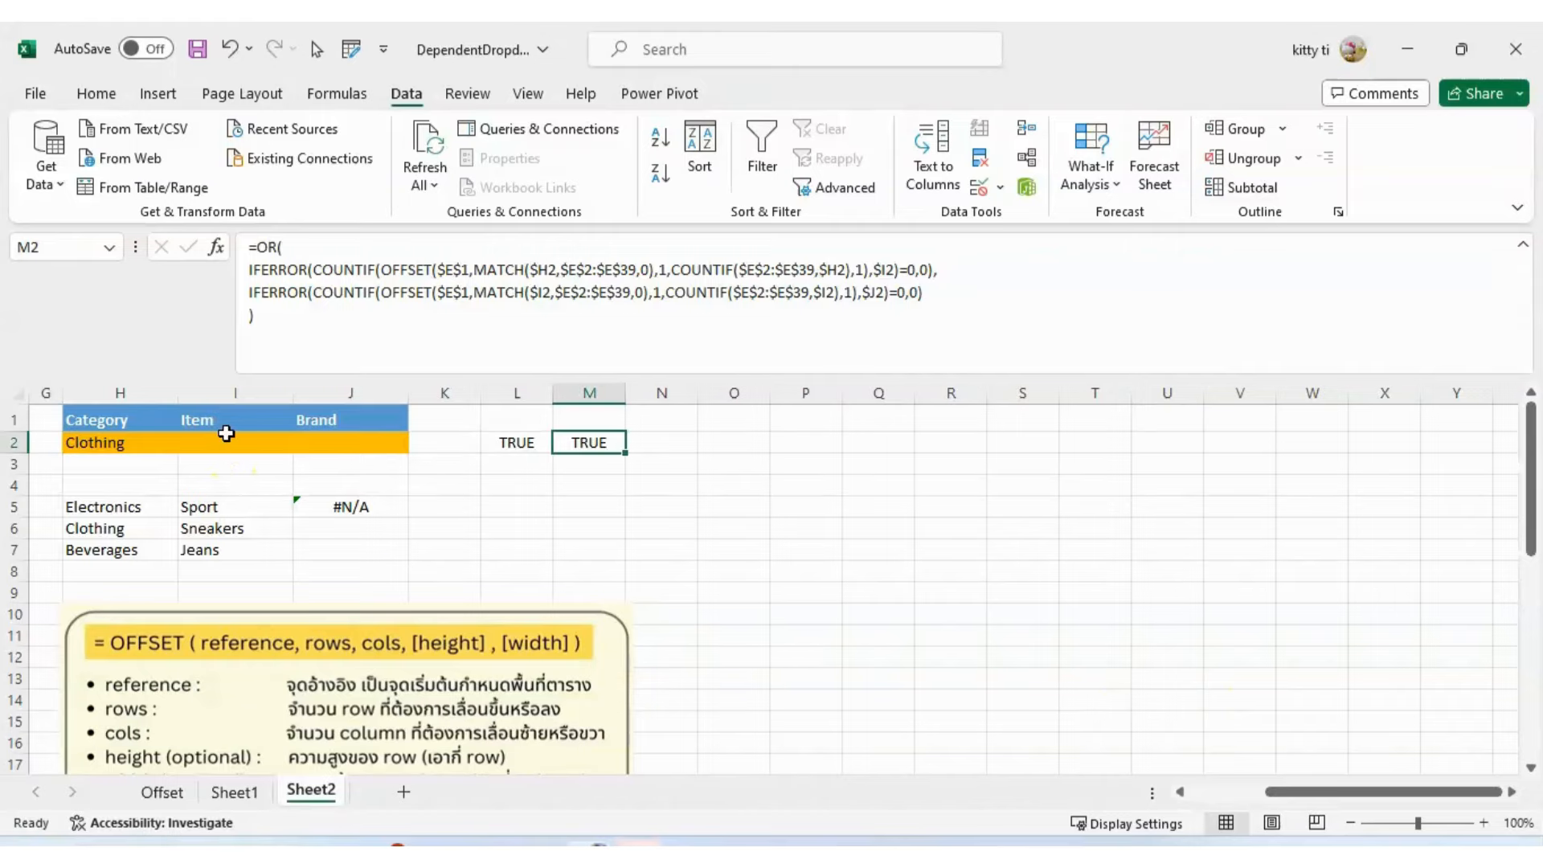
pyautogui.moveTo(225, 435); pyautogui.dragTo(313, 442)
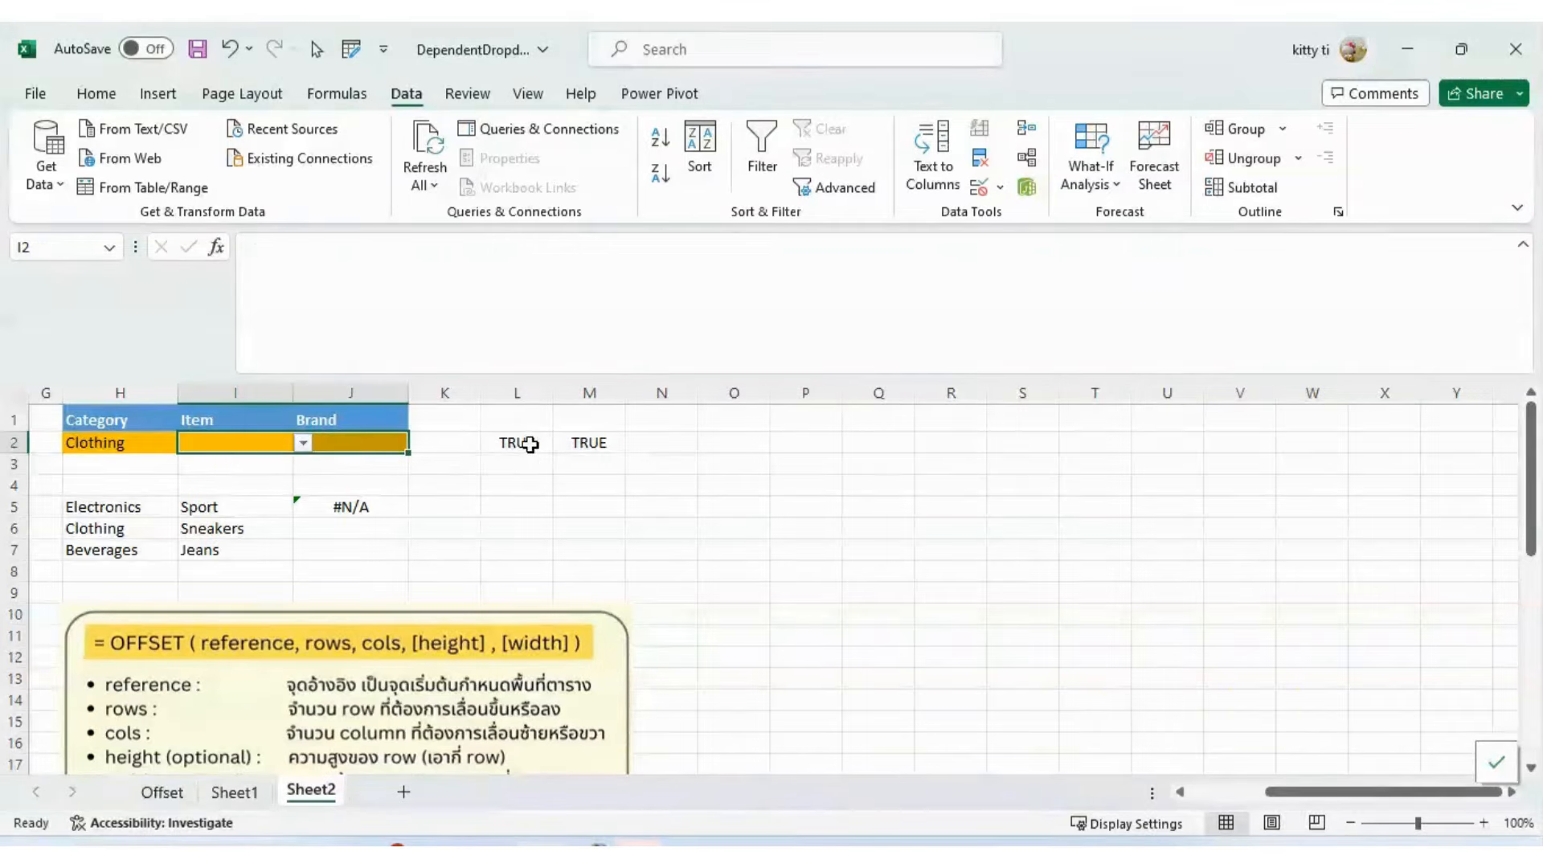
pyautogui.click(528, 444)
pyautogui.moveTo(883, 249); pyautogui.dragTo(185, 262)
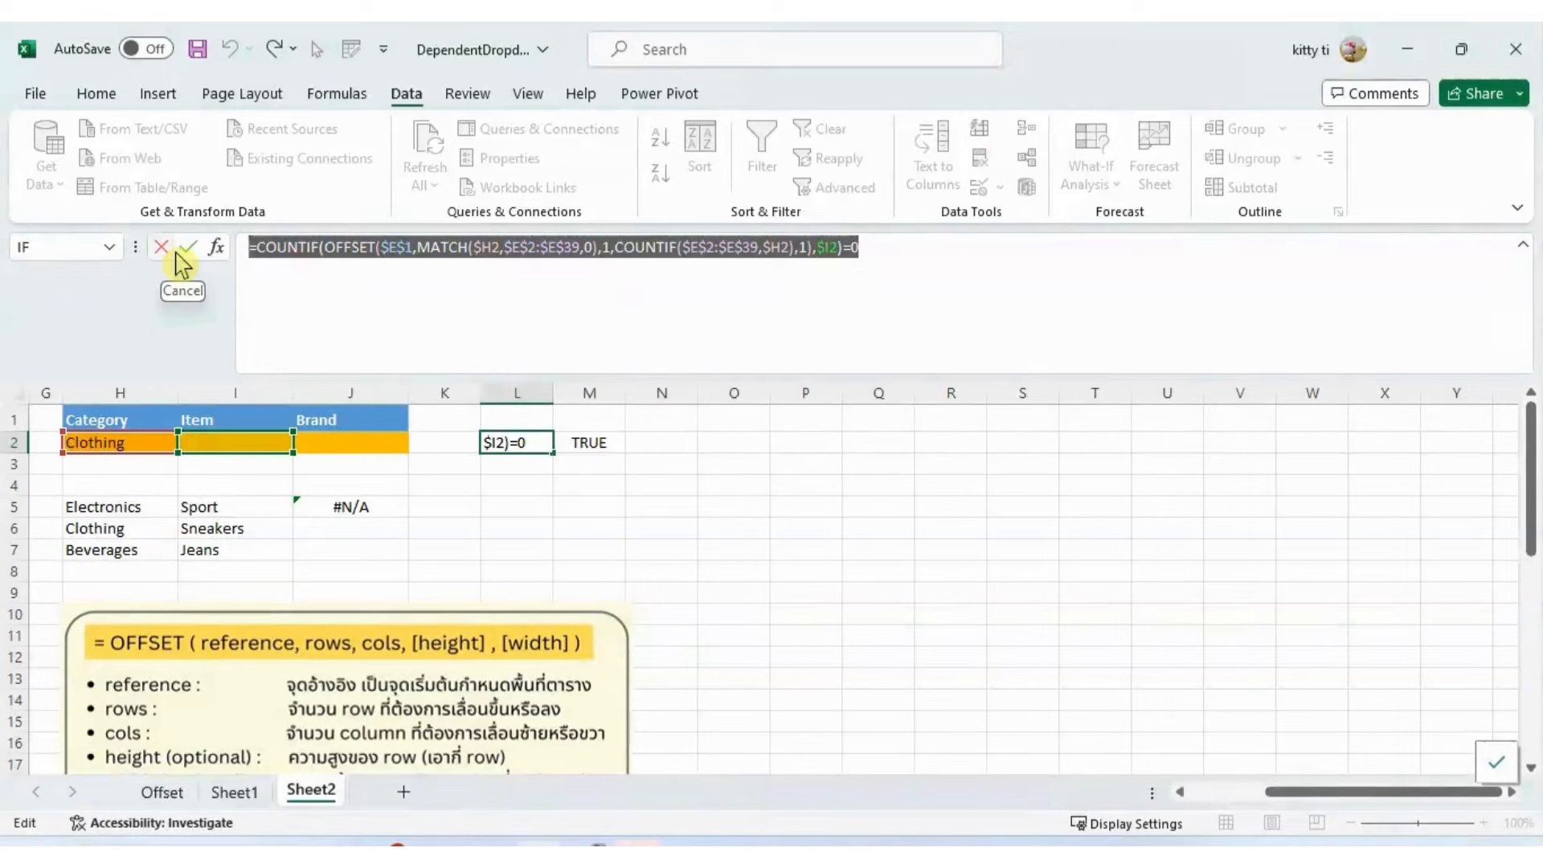
pyautogui.press('Return')
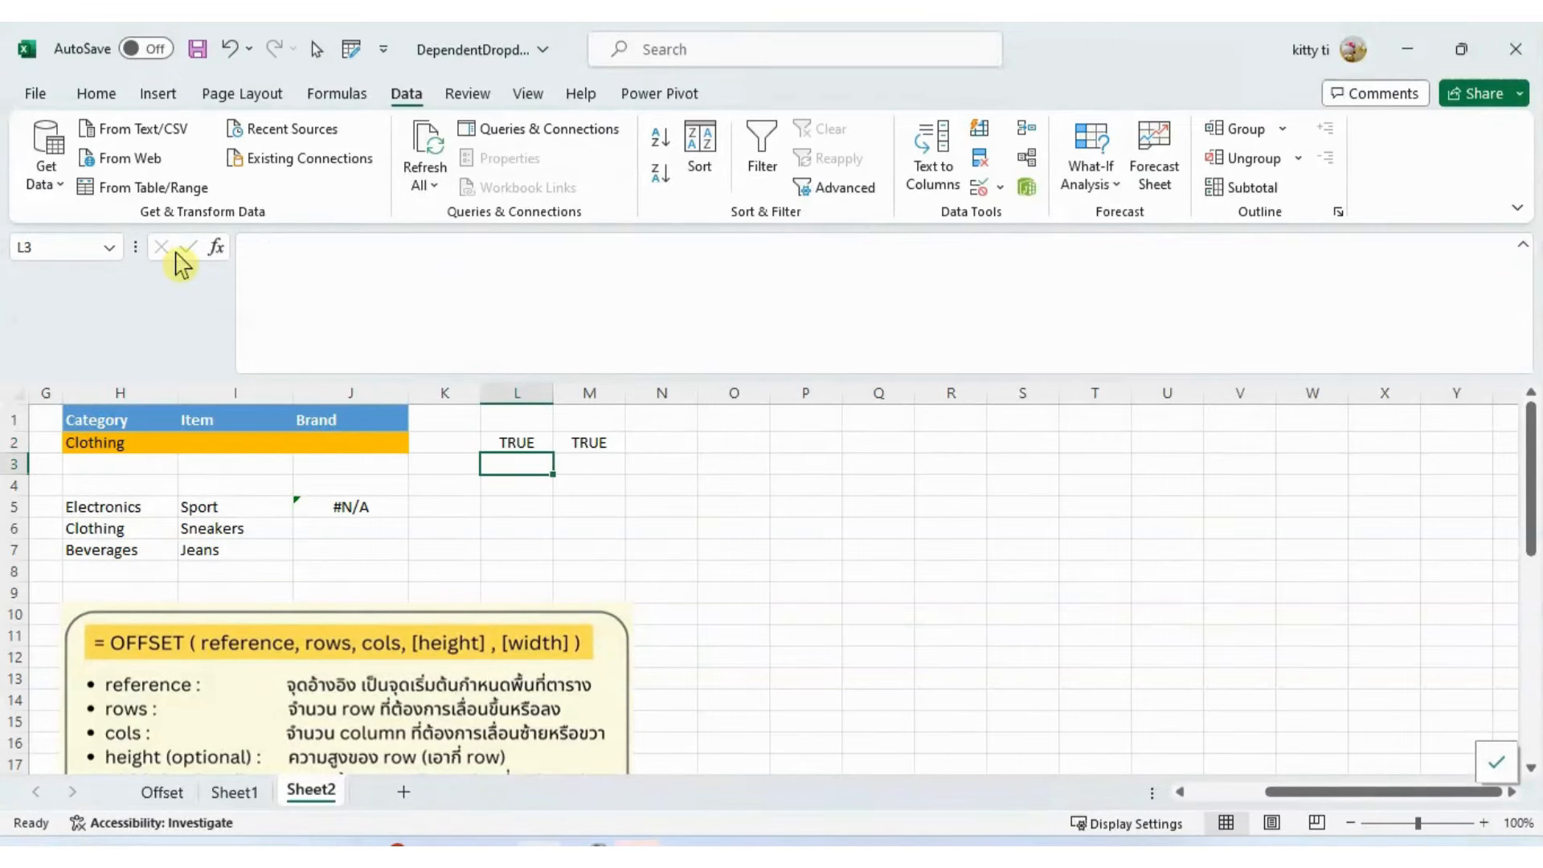
# - Start a formula-based conditional formatting rule for I2 with the copied COUNTIF Item check as its condition
pyautogui.click(224, 442)
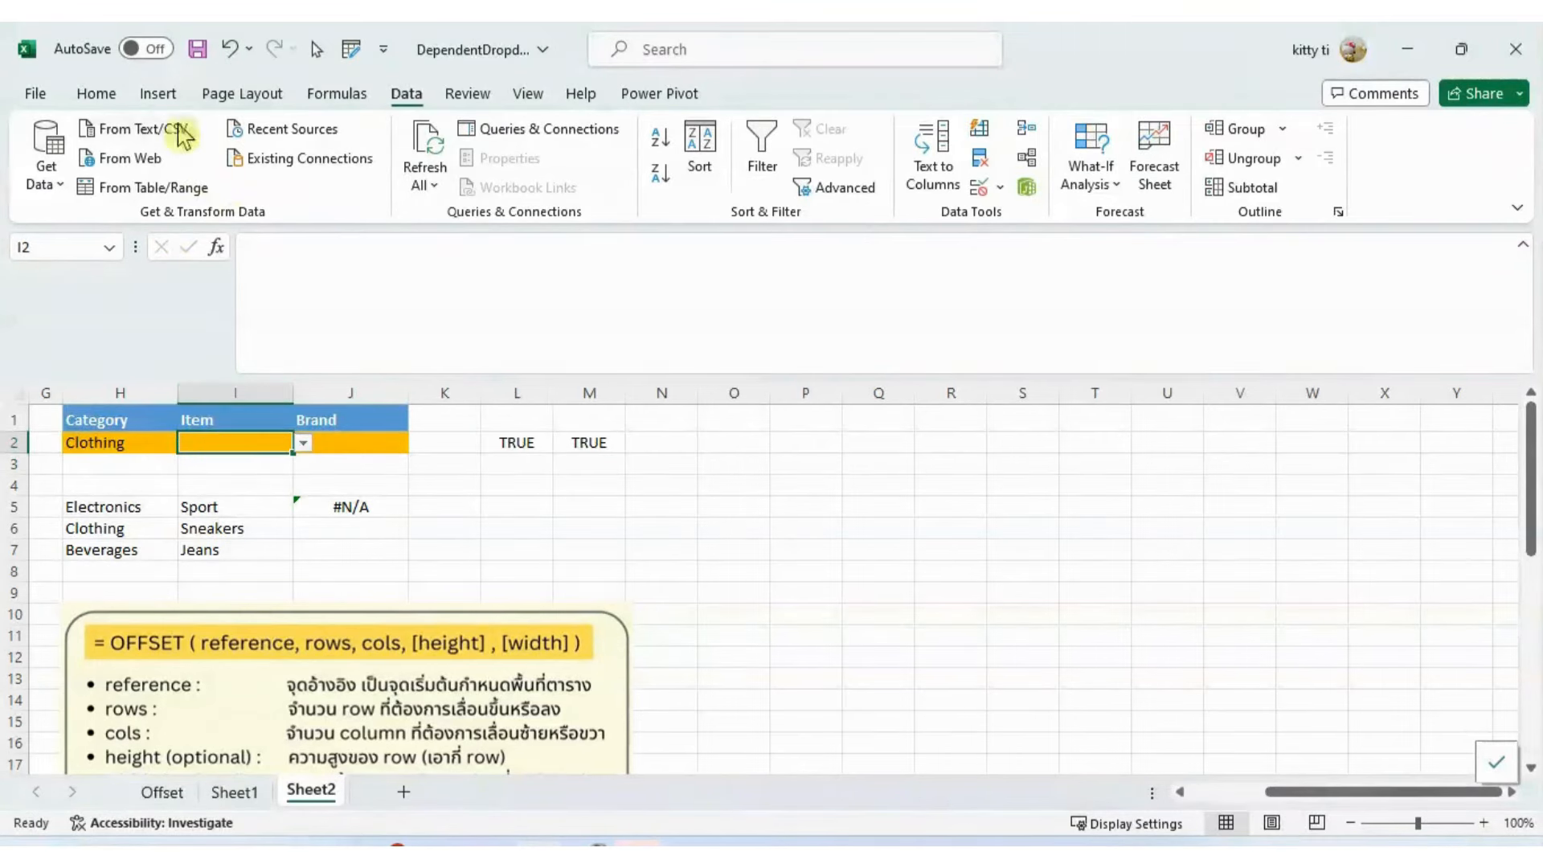
pyautogui.click(101, 96)
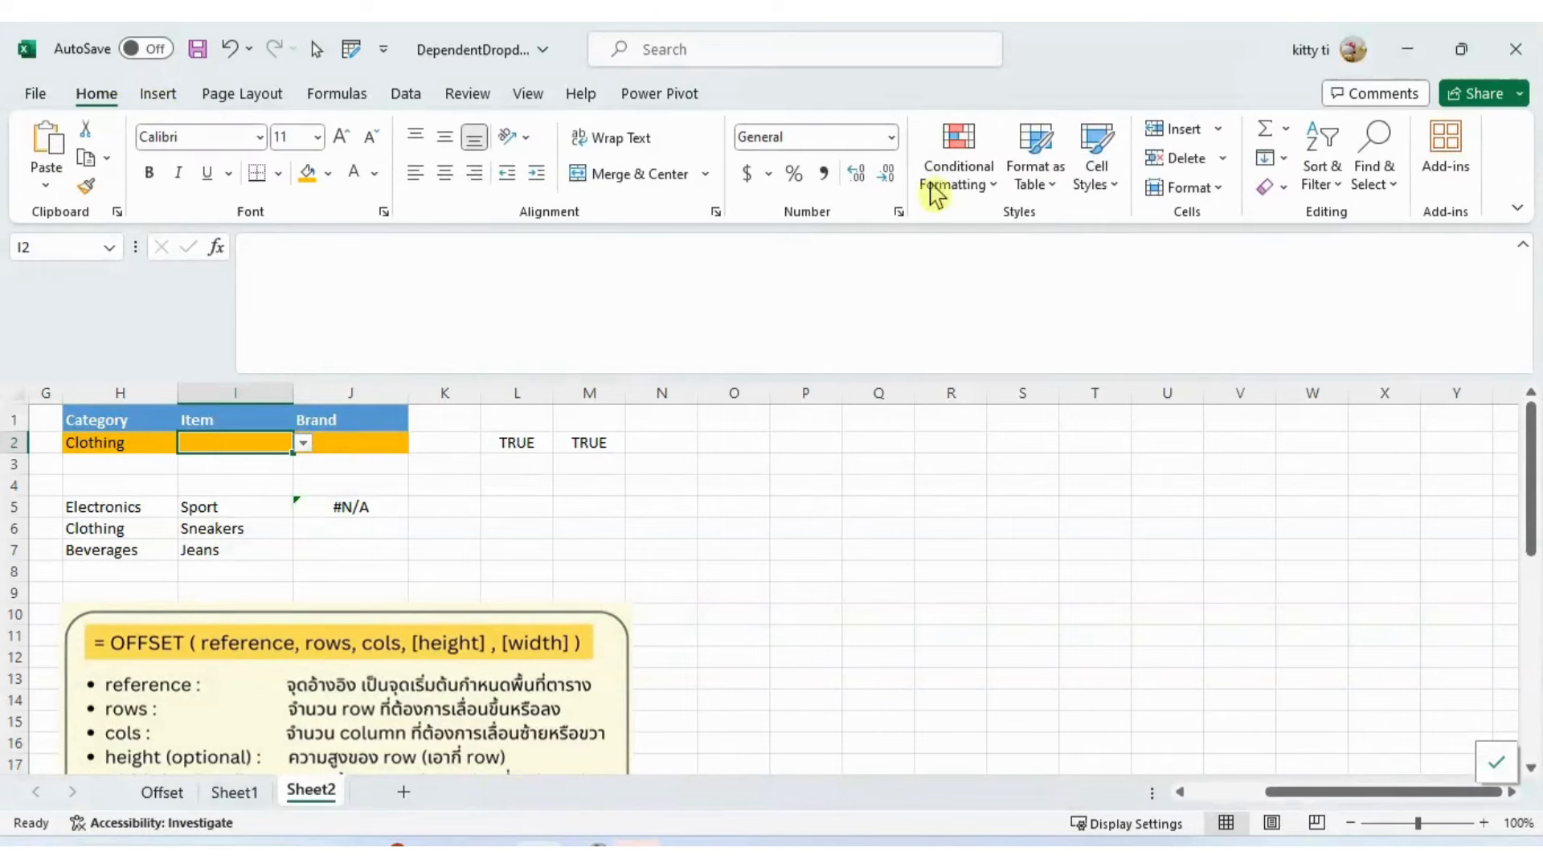
pyautogui.click(992, 190)
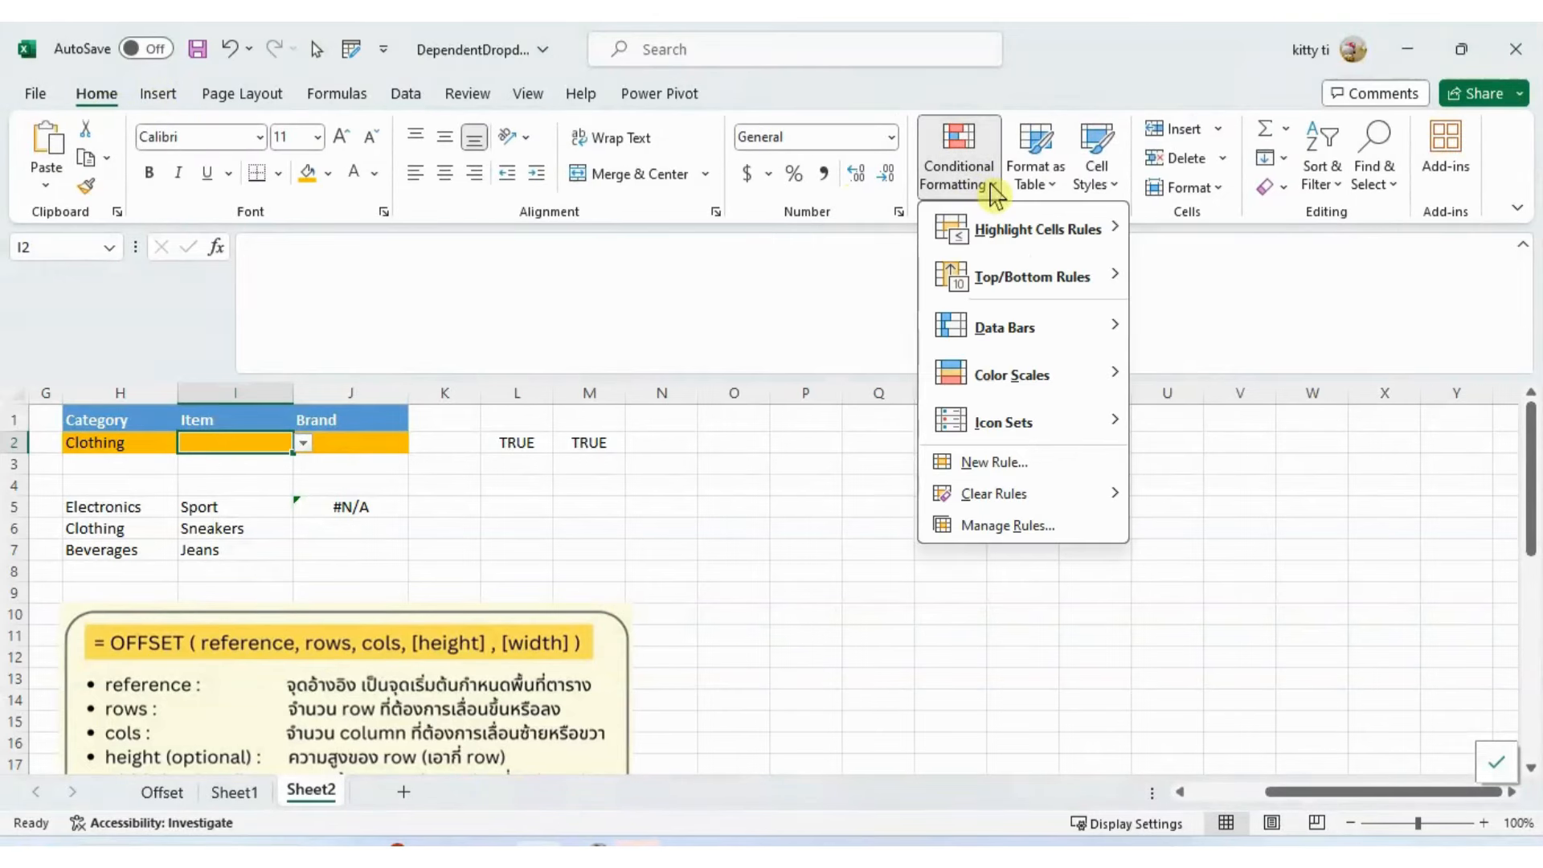
pyautogui.click(995, 463)
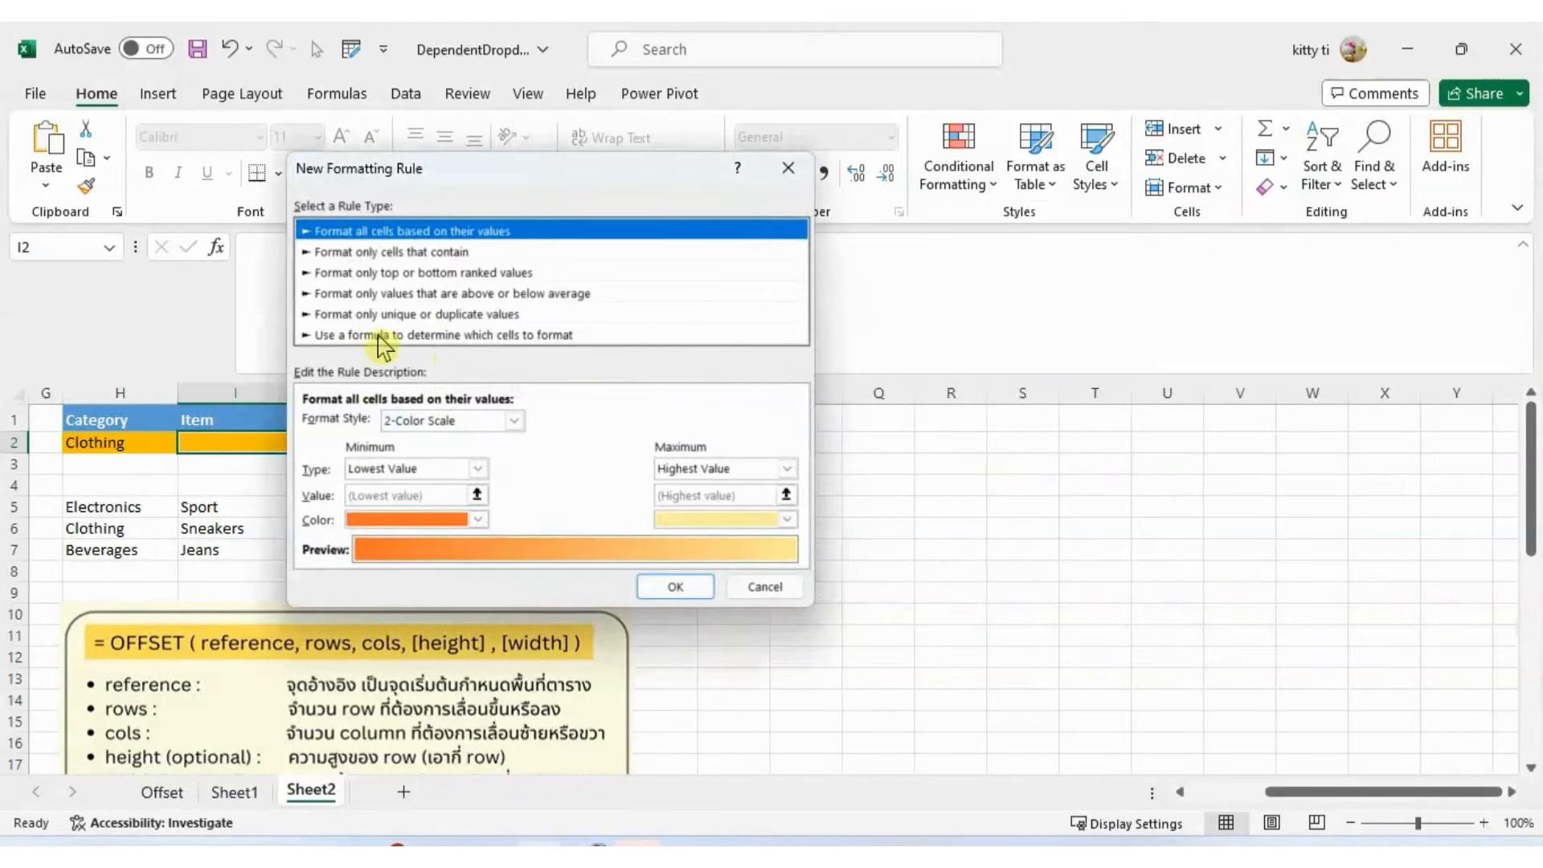
pyautogui.click(389, 335)
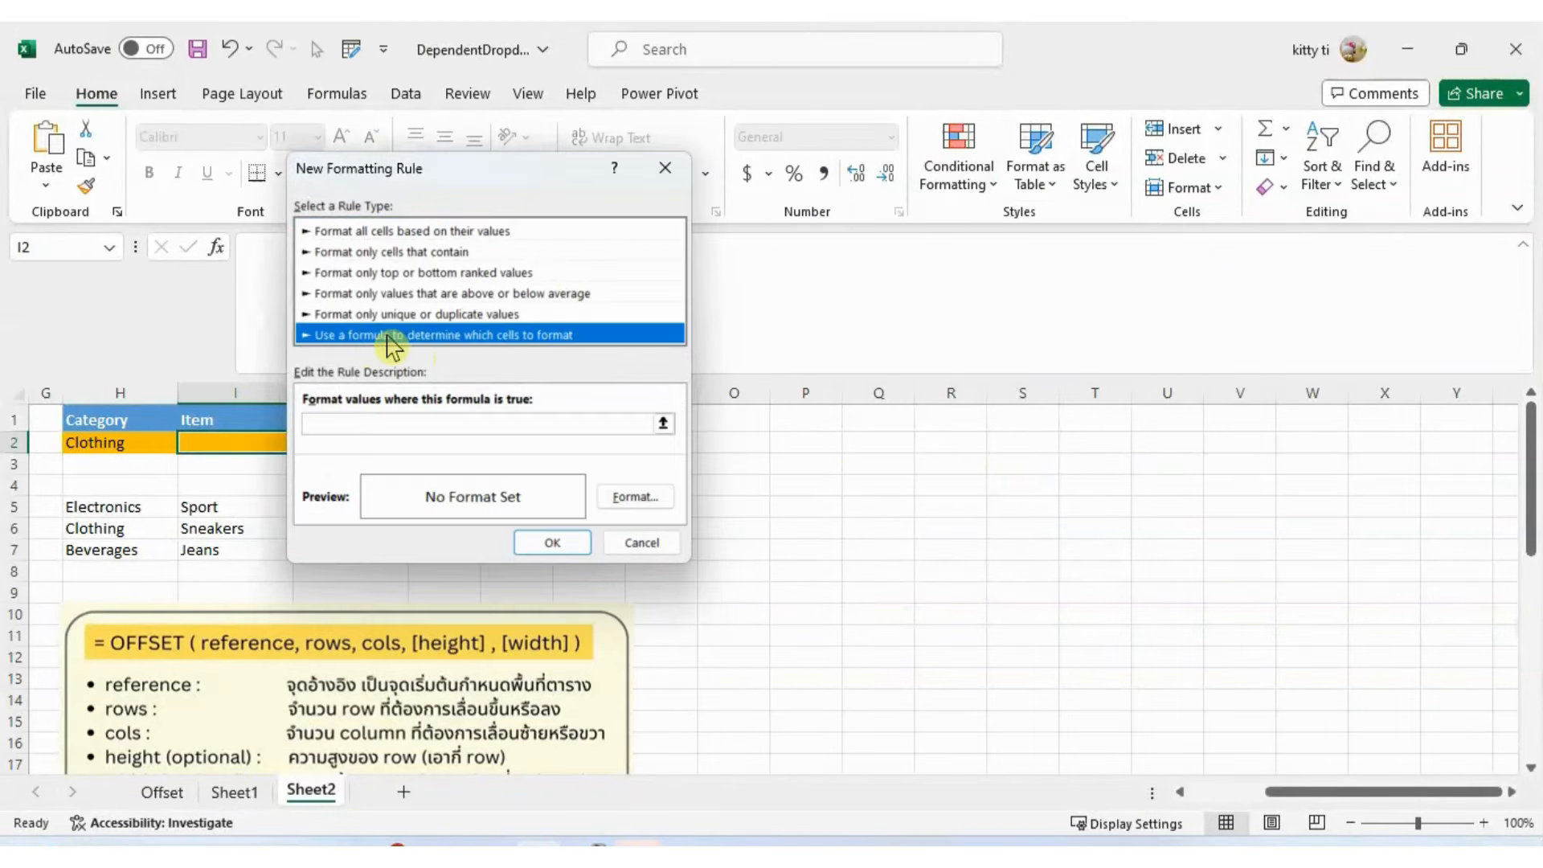
pyautogui.click(395, 424)
pyautogui.hotkey('ctrl', 'v')
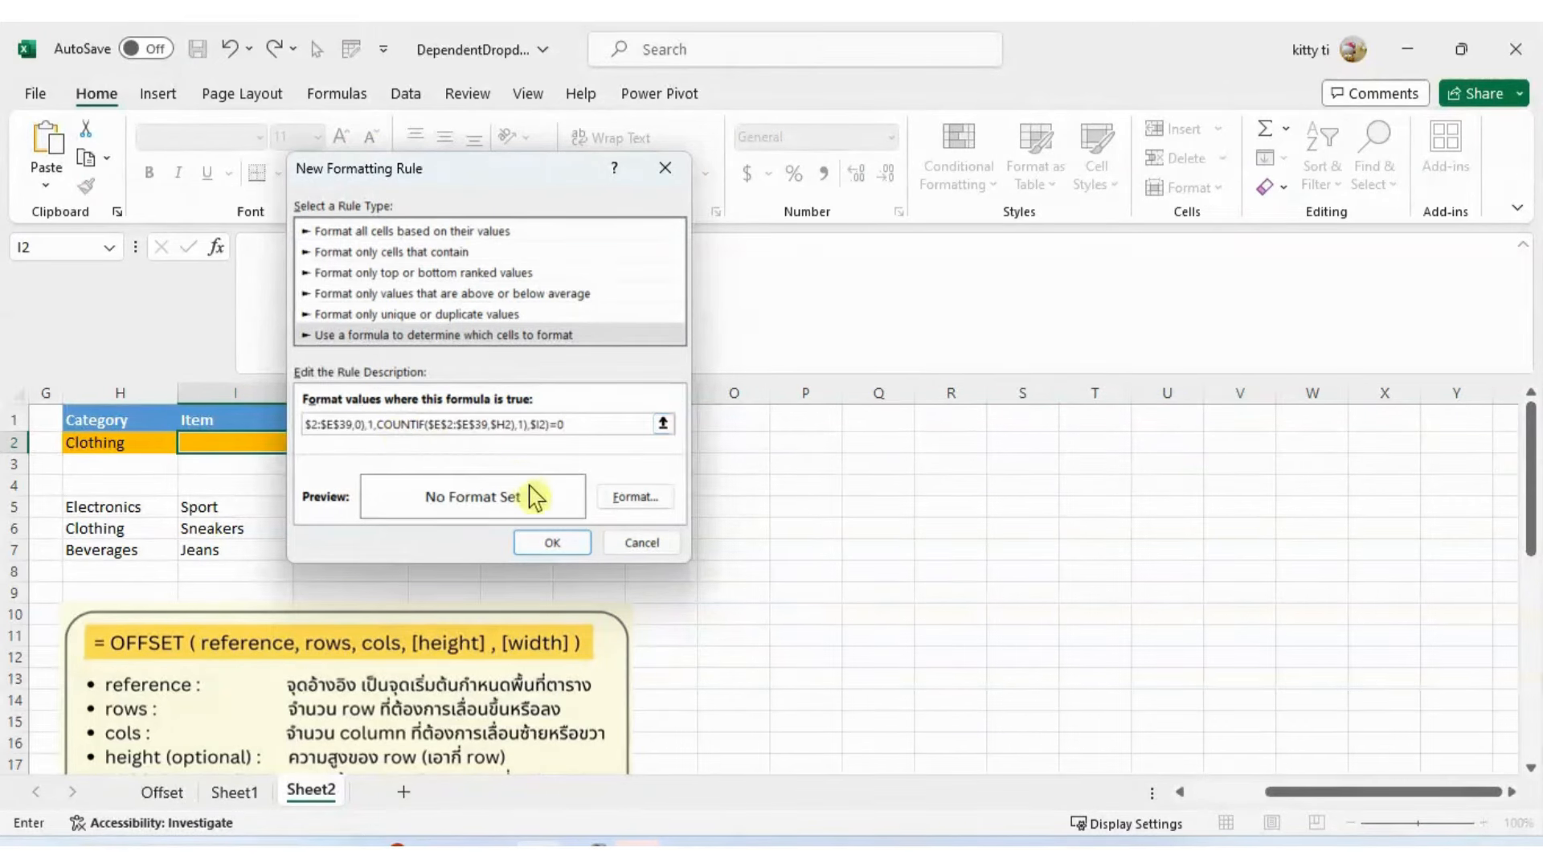
# - Give I2's conditional formatting rule a red fill with bold white text and apply the rule
pyautogui.click(634, 496)
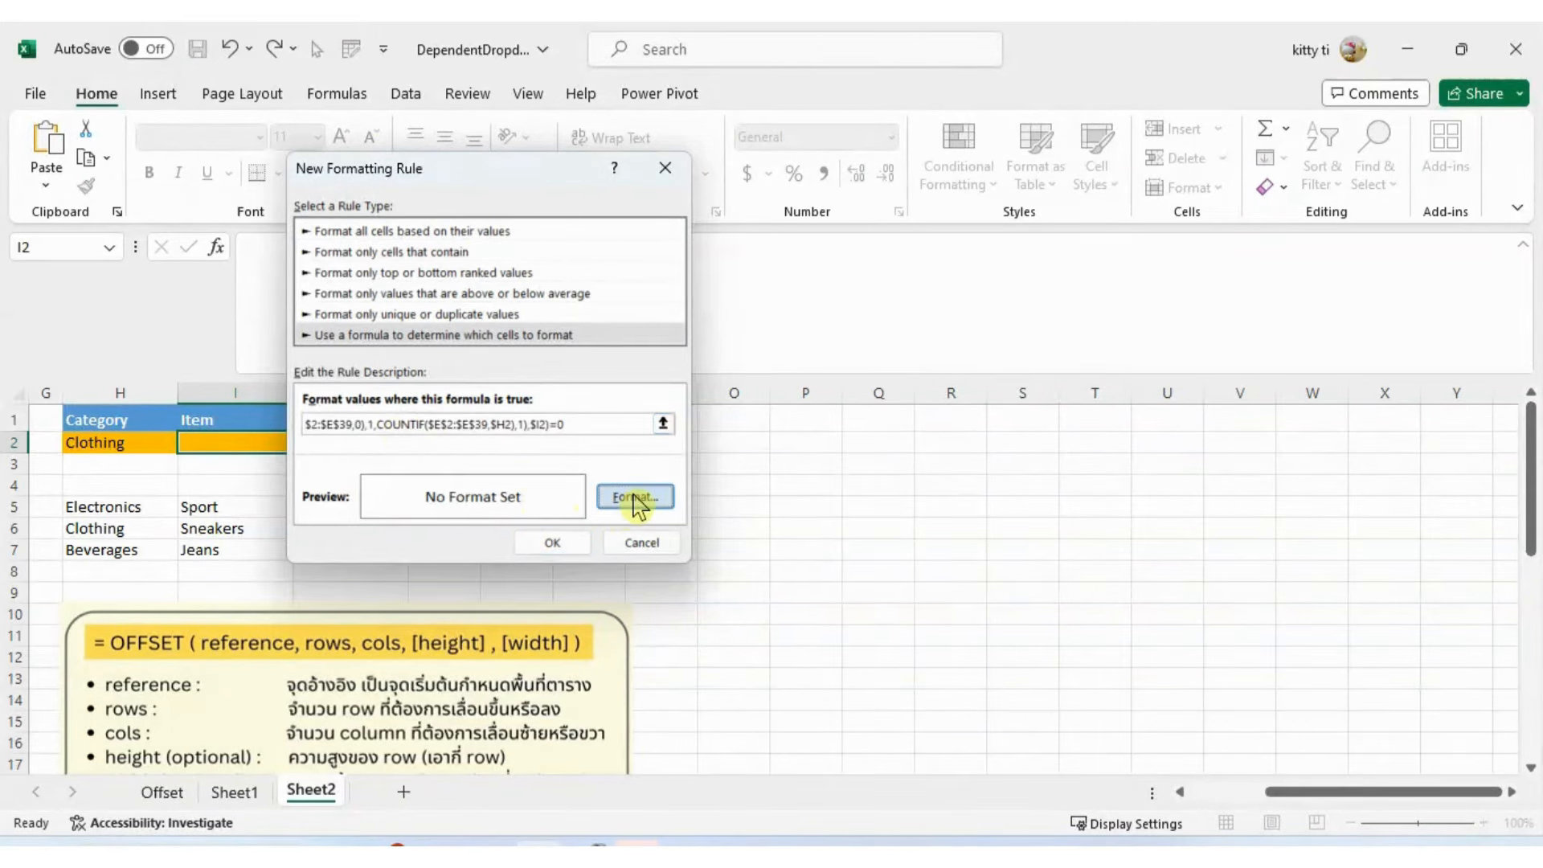
pyautogui.click(508, 98)
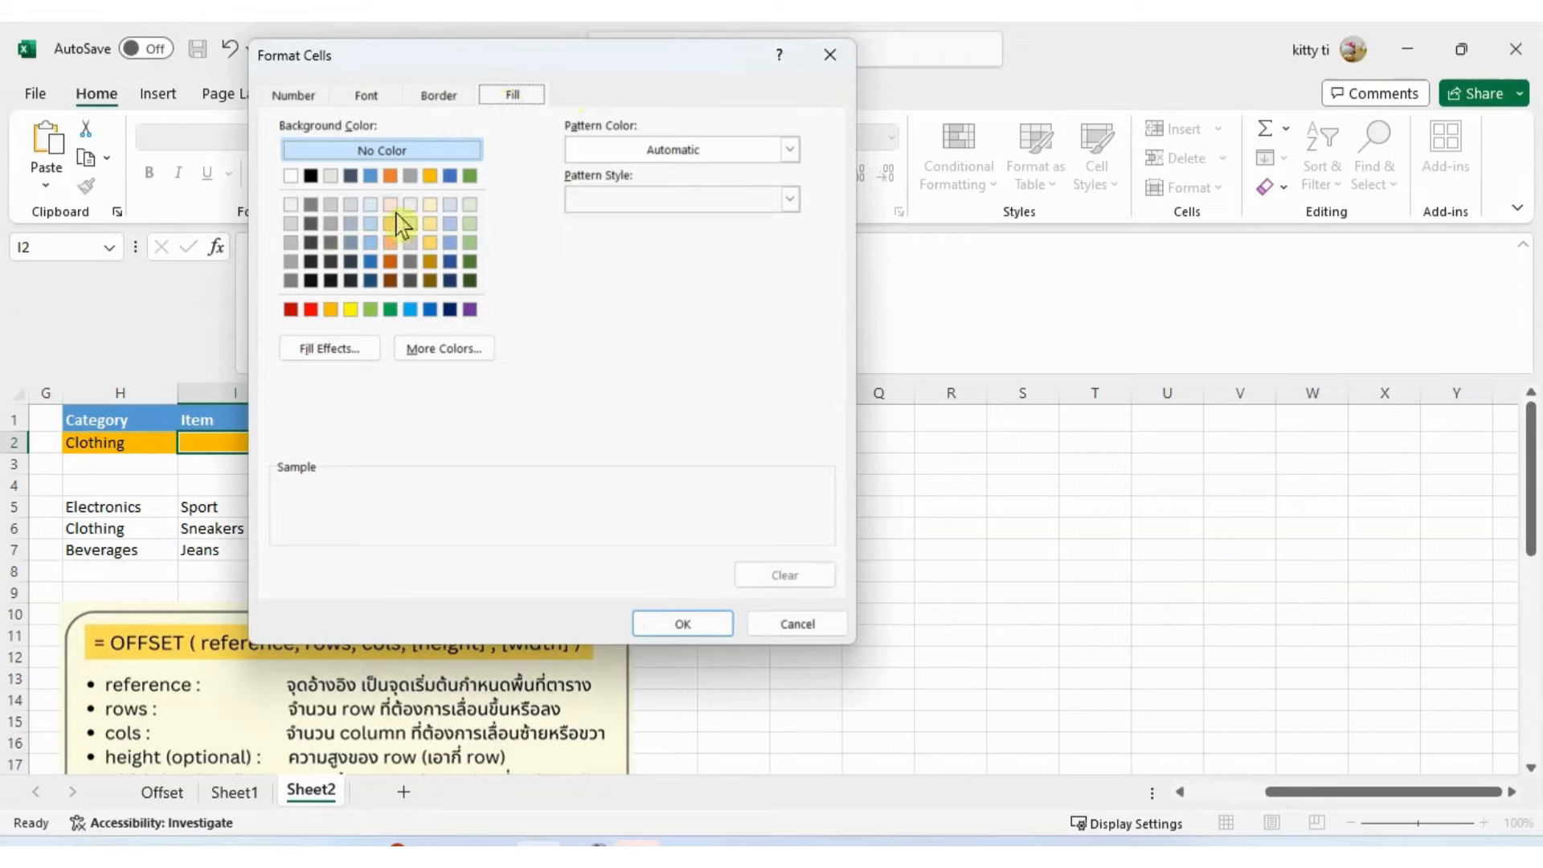
pyautogui.click(310, 310)
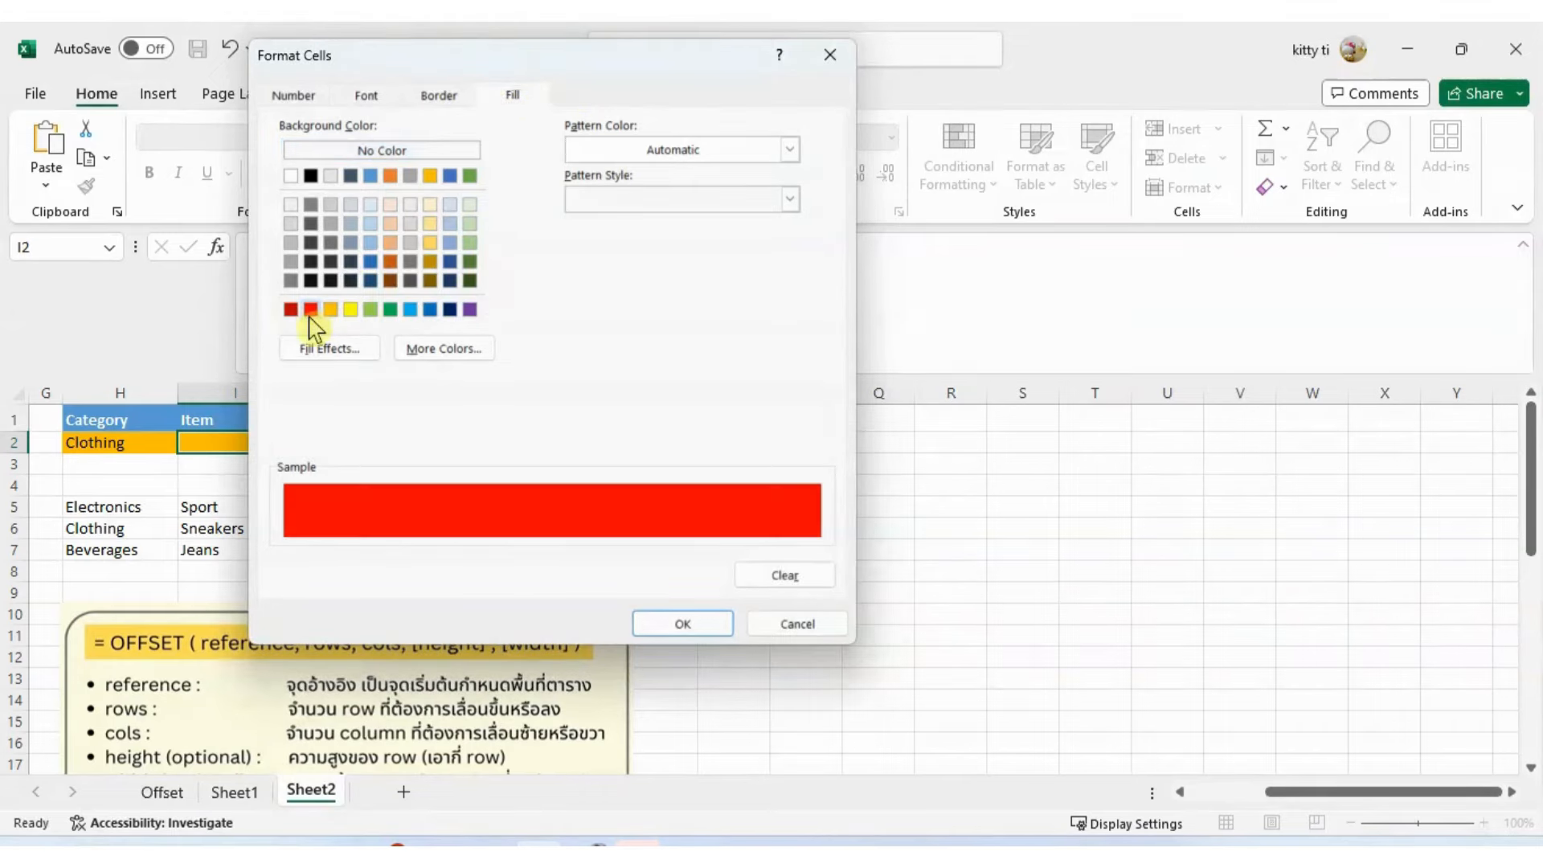
pyautogui.click(368, 98)
pyautogui.click(573, 201)
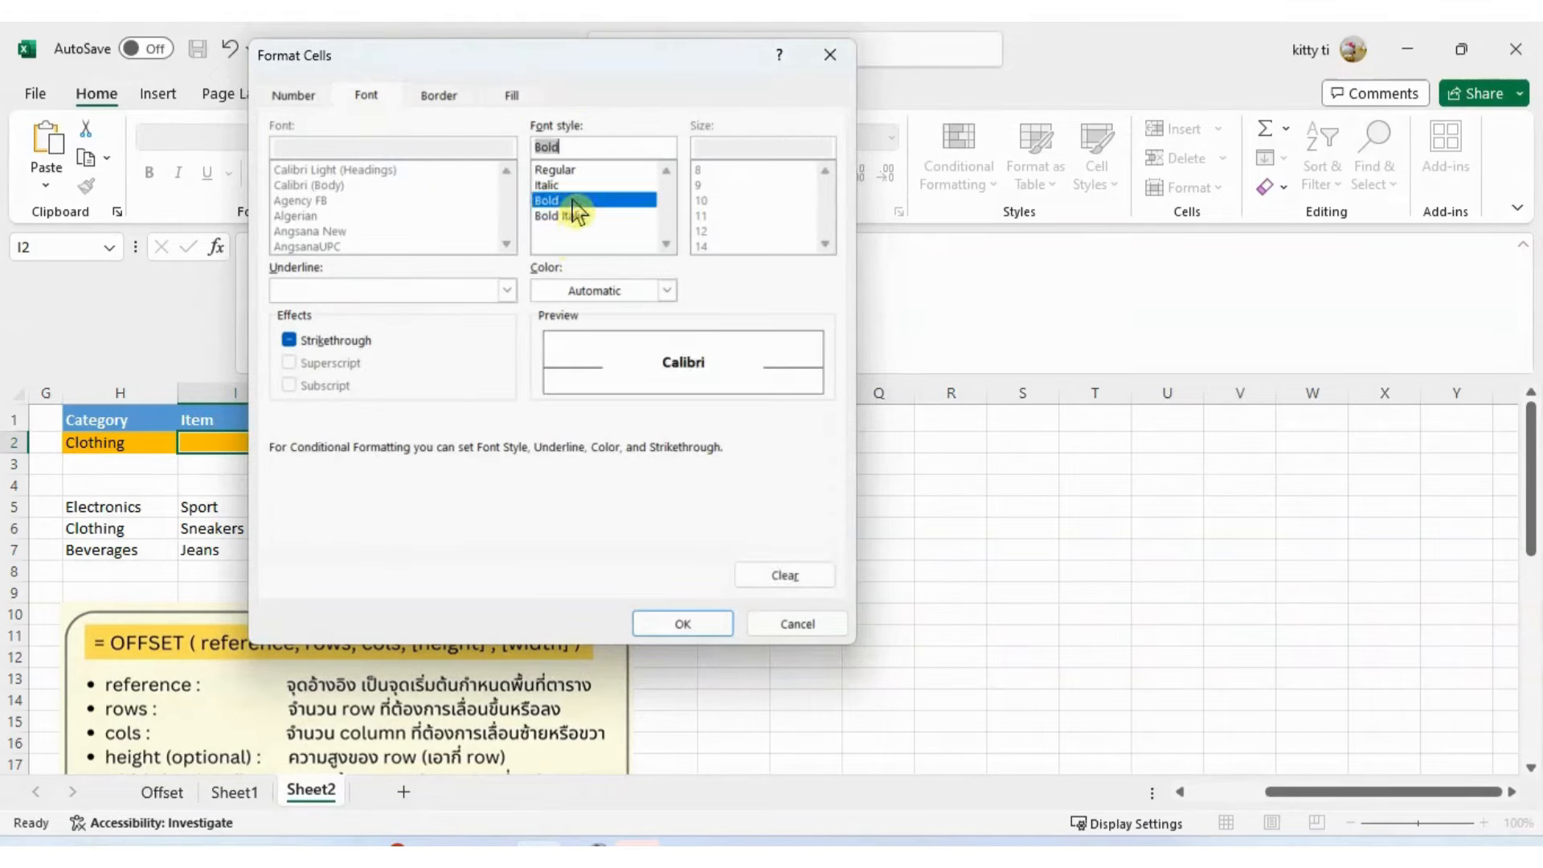
pyautogui.click(666, 290)
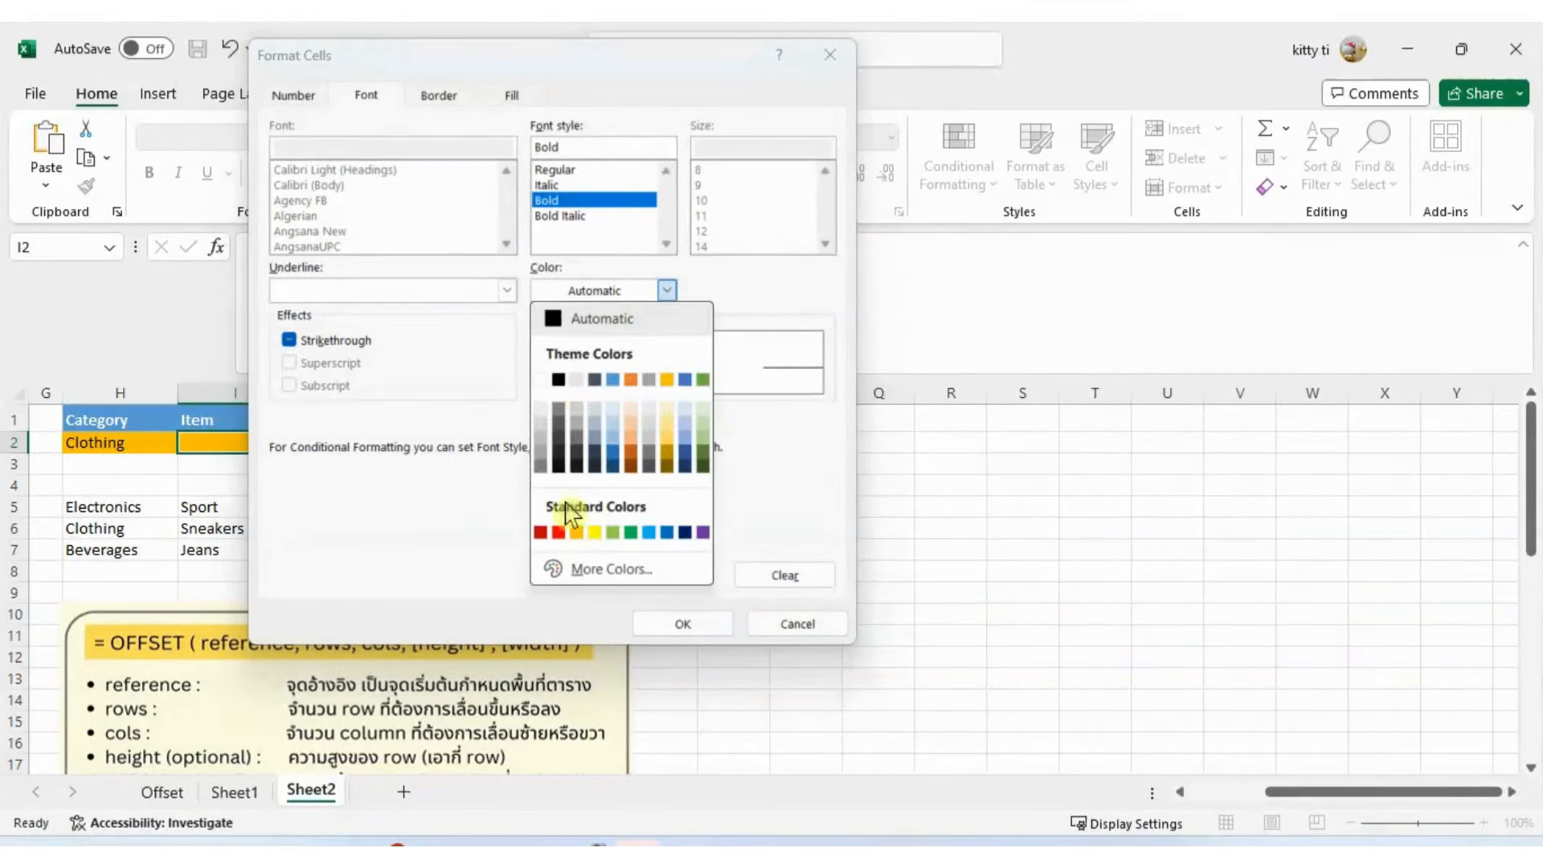
pyautogui.click(541, 381)
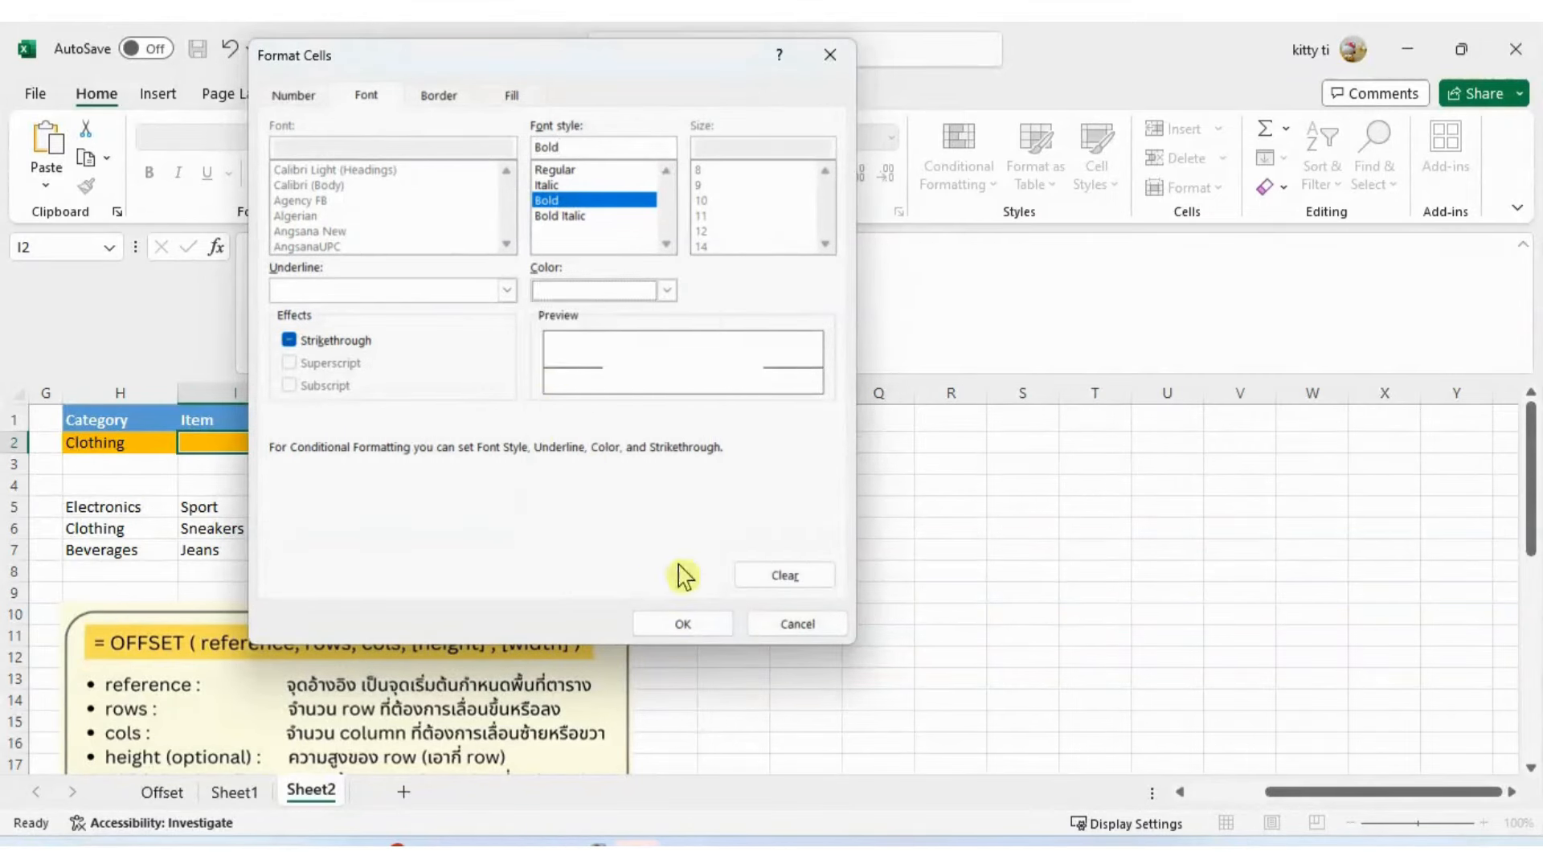
pyautogui.click(701, 628)
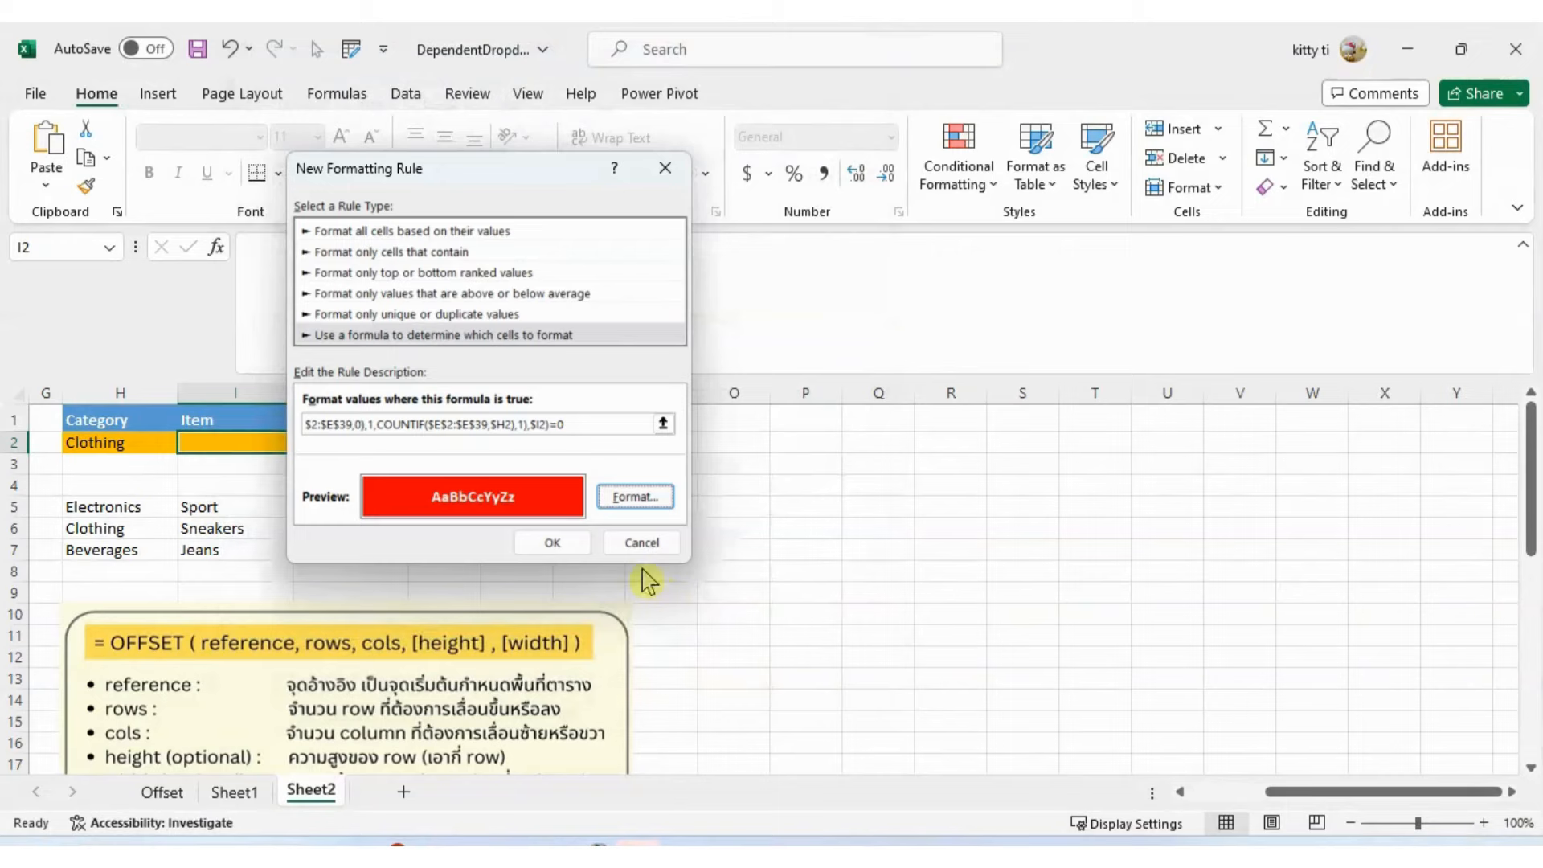
pyautogui.click(574, 541)
pyautogui.click(523, 506)
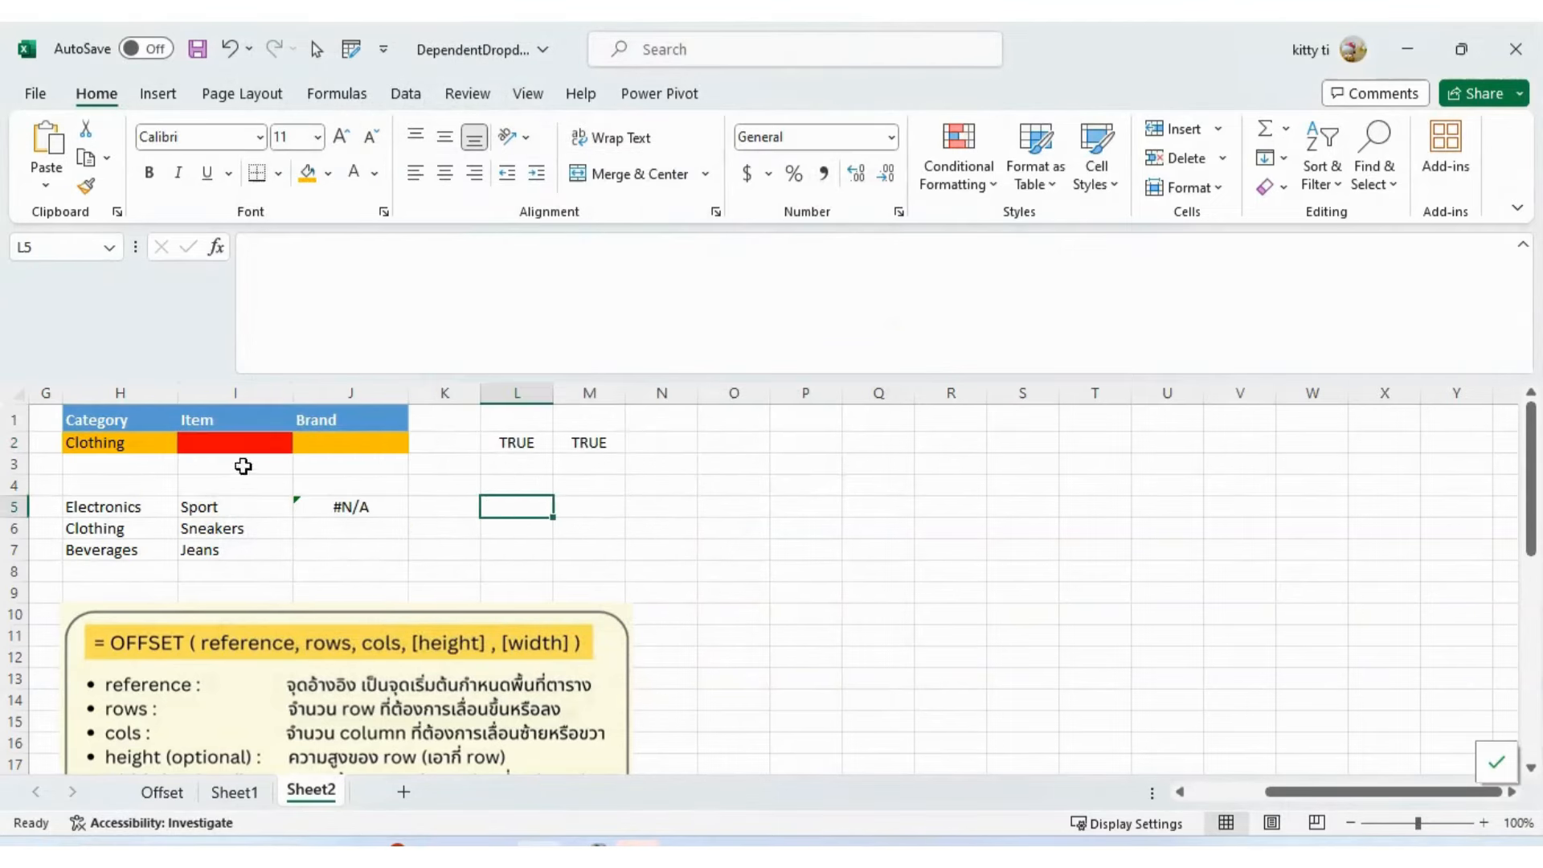
pyautogui.click(264, 441)
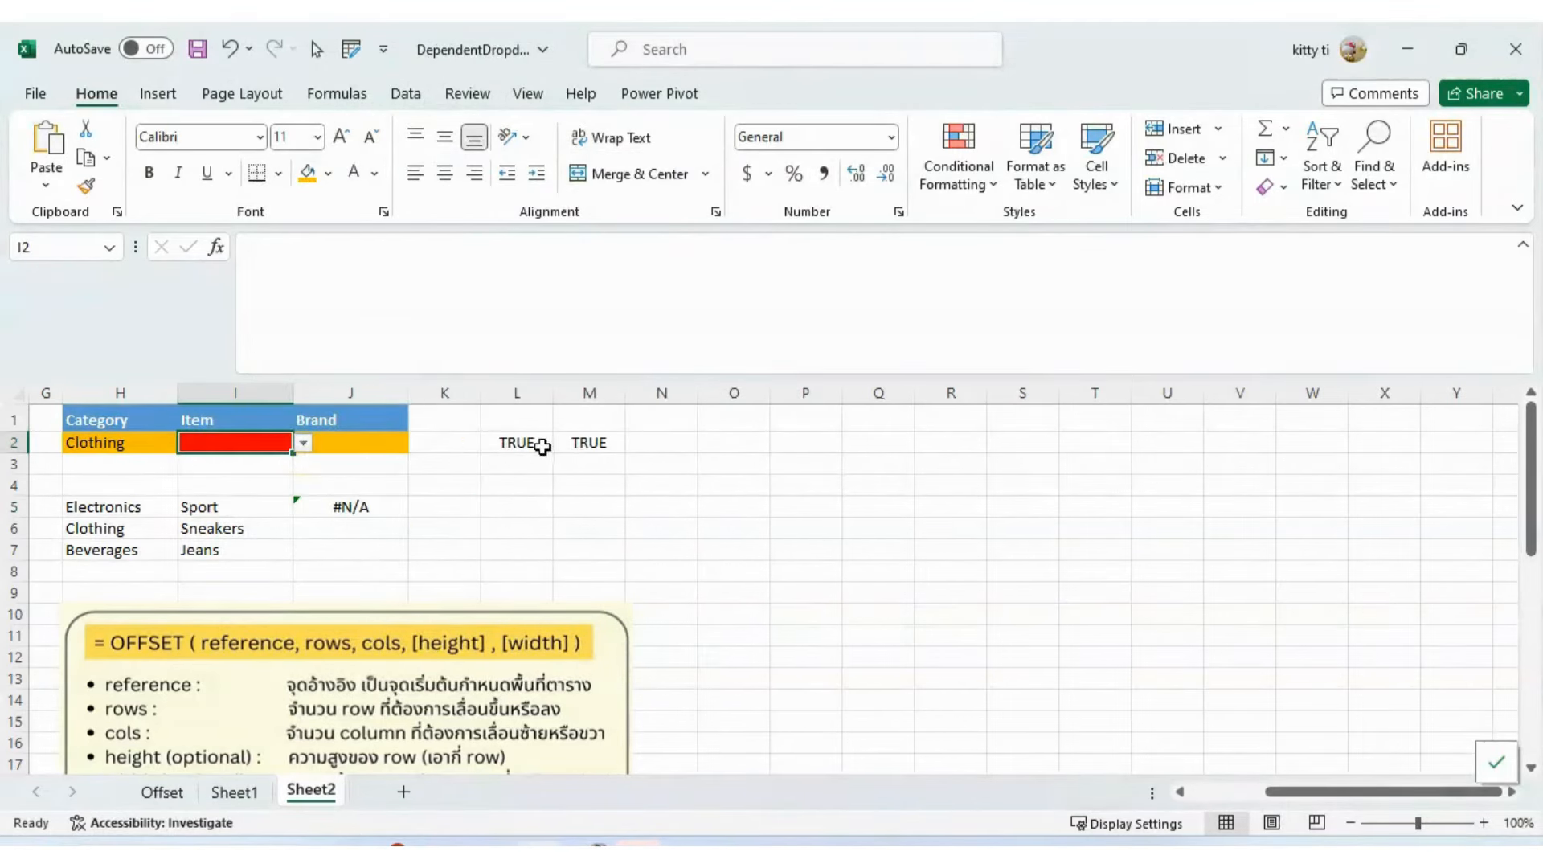
# - Copy M2's complete OR formula, including its leading equals sign, leaving the cell unchanged
pyautogui.click(594, 446)
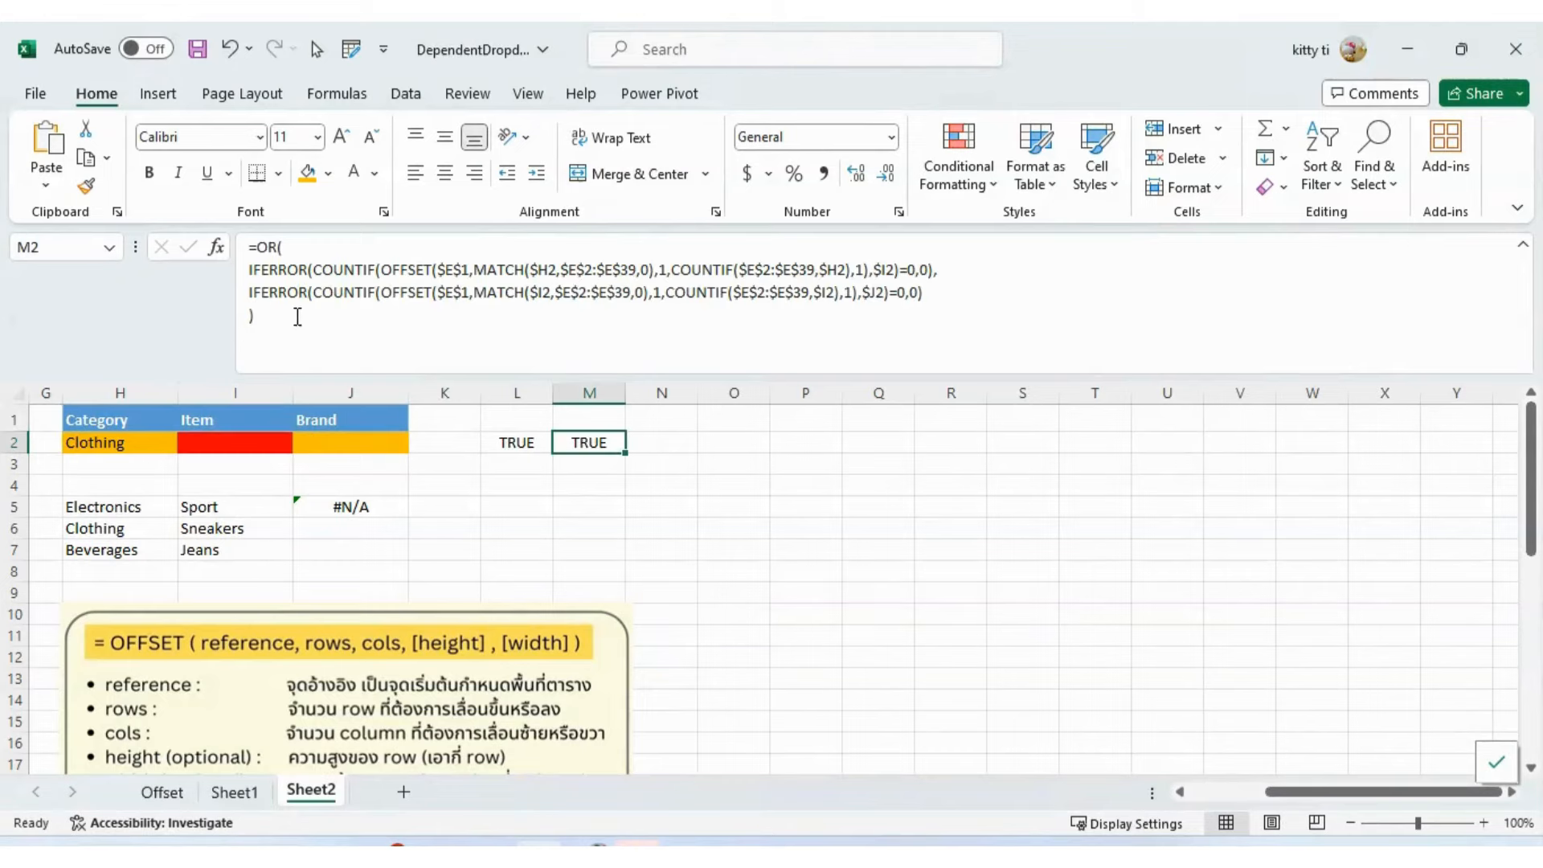
pyautogui.moveTo(297, 316); pyautogui.dragTo(198, 202)
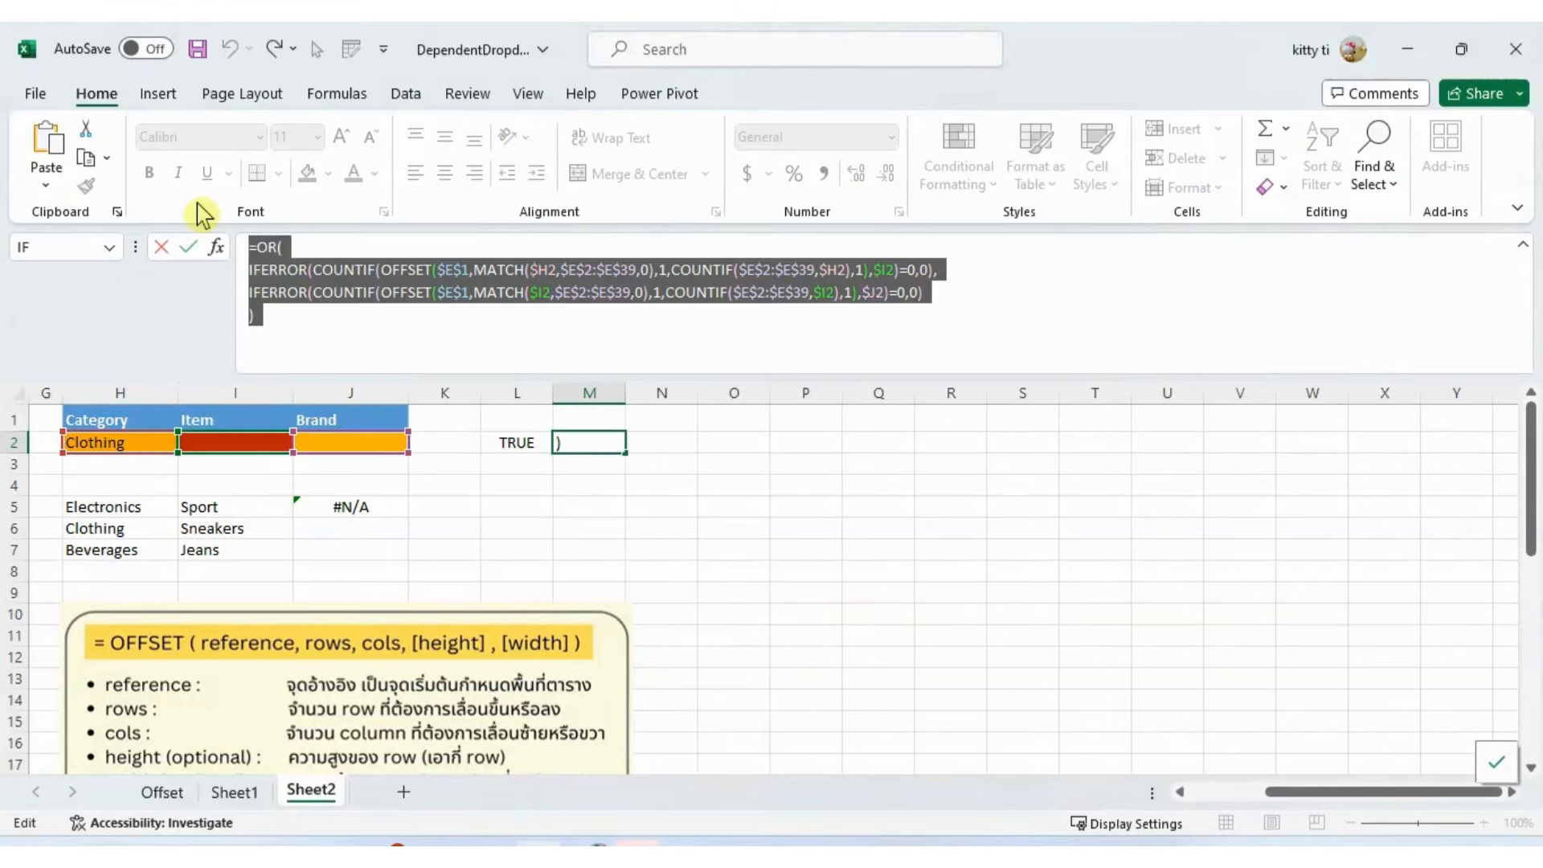
pyautogui.press('Return')
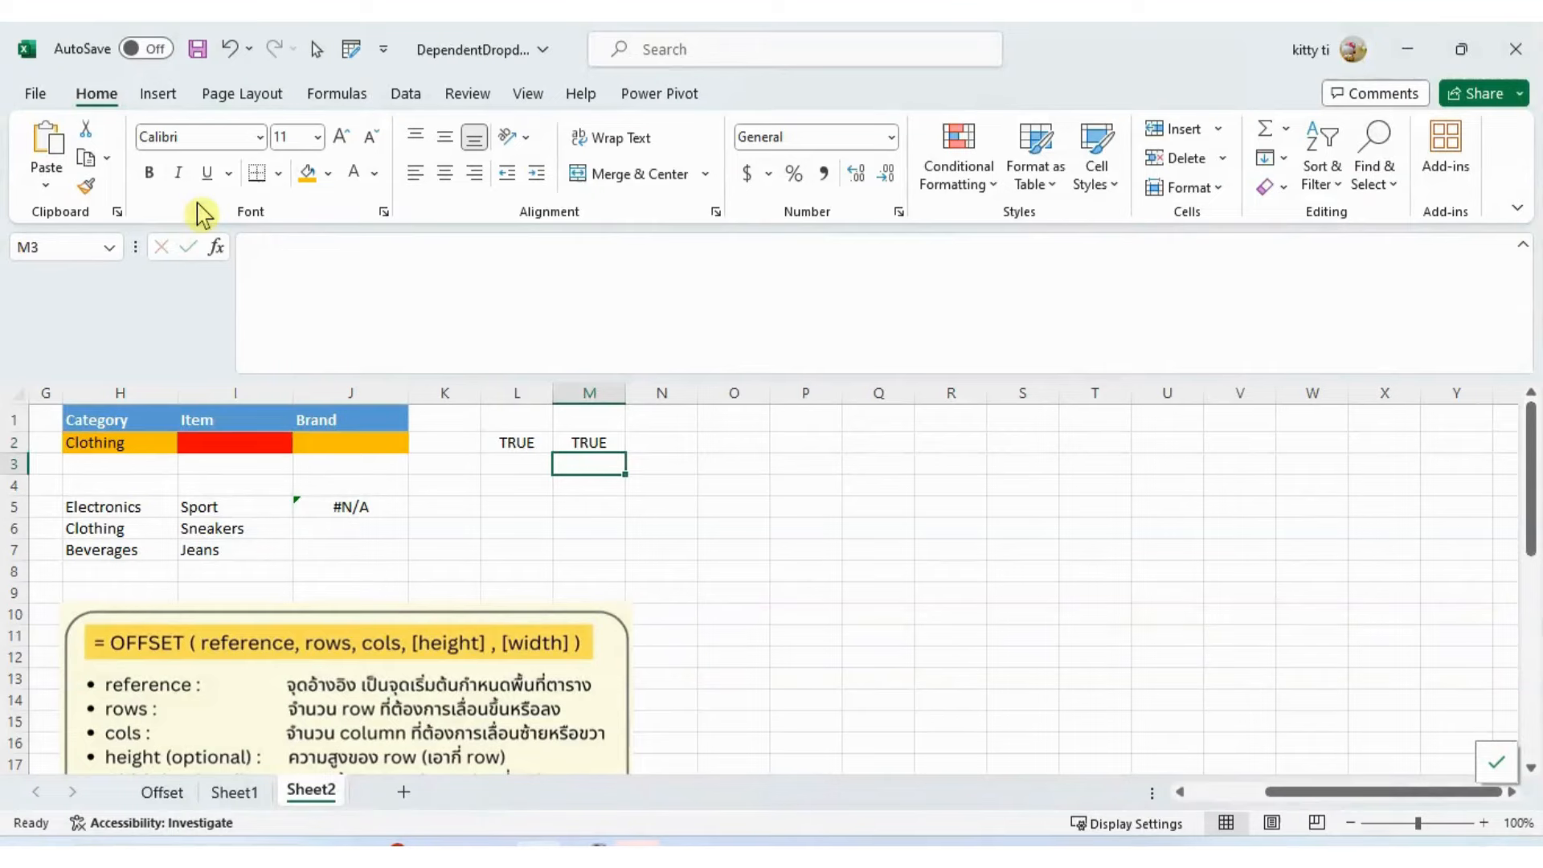
# - Start a formula-based conditional formatting rule for J2 with the copied OR formula as its condition
pyautogui.click(354, 442)
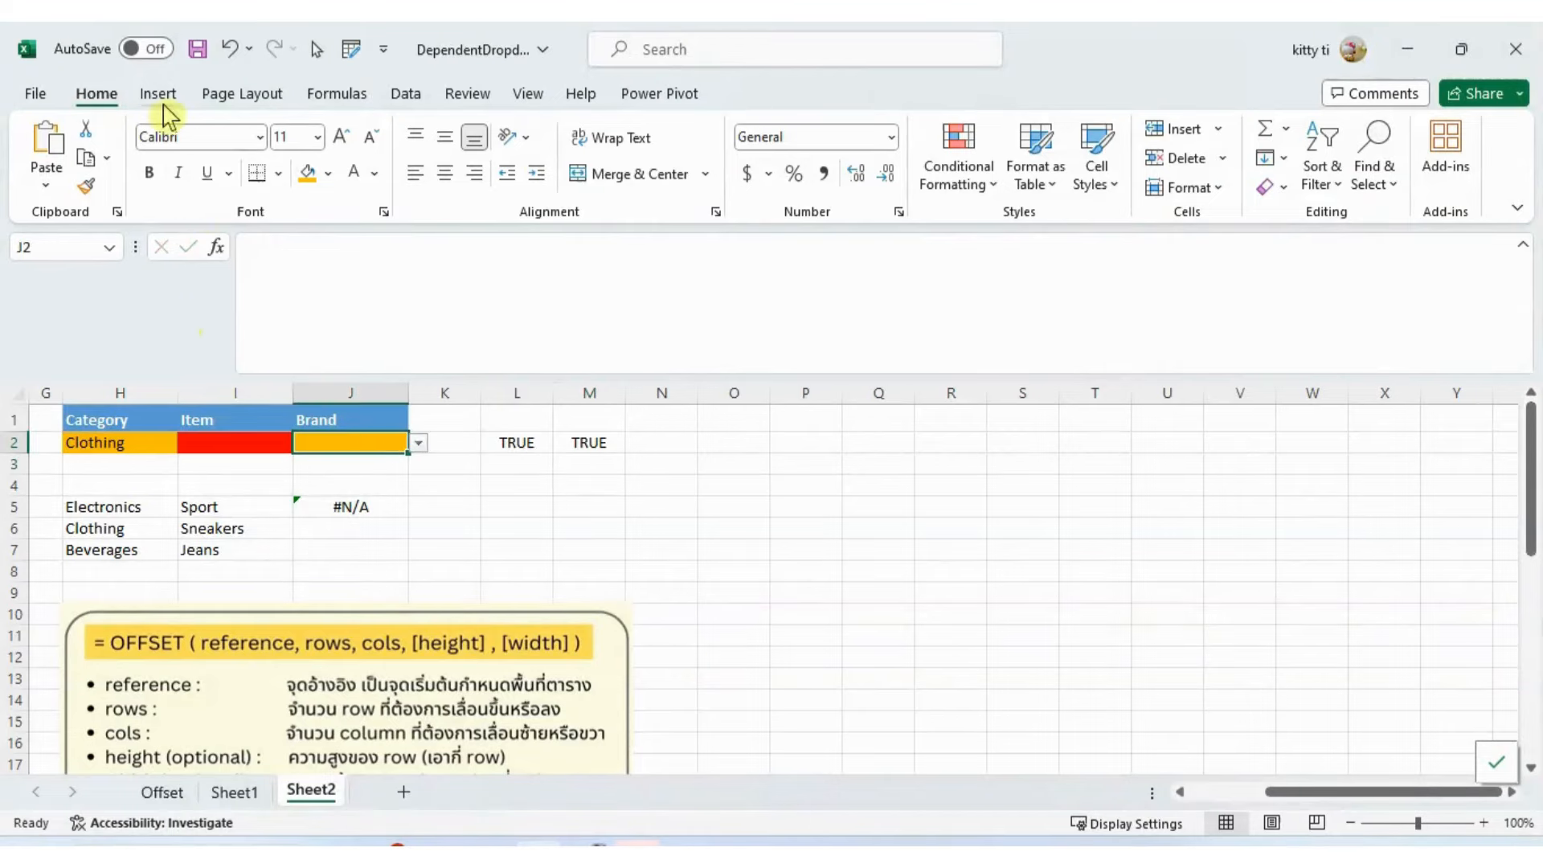
pyautogui.click(993, 193)
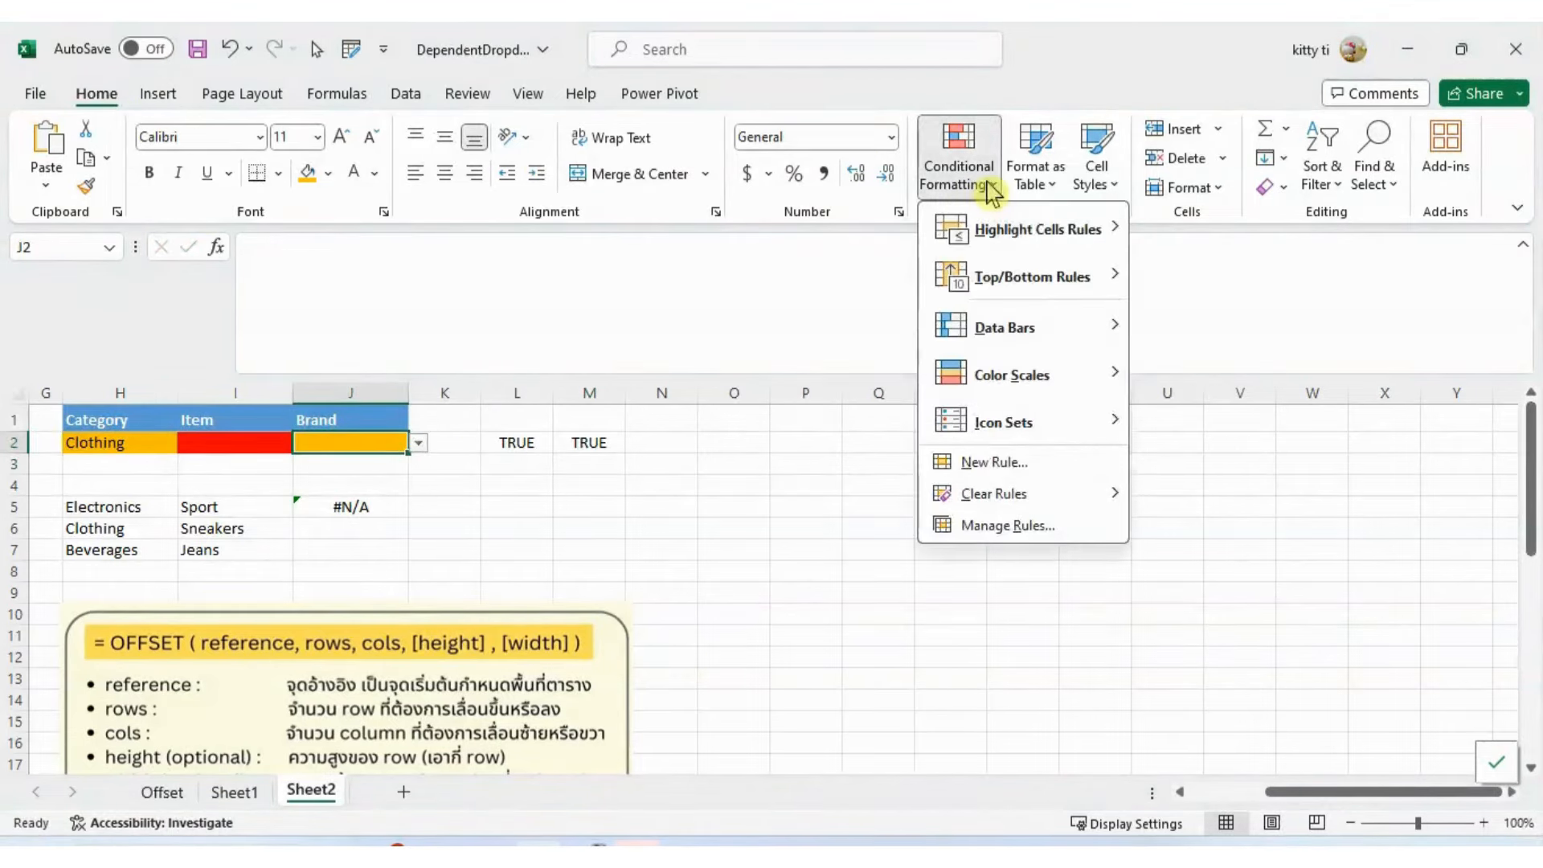
pyautogui.click(996, 463)
pyautogui.click(322, 313)
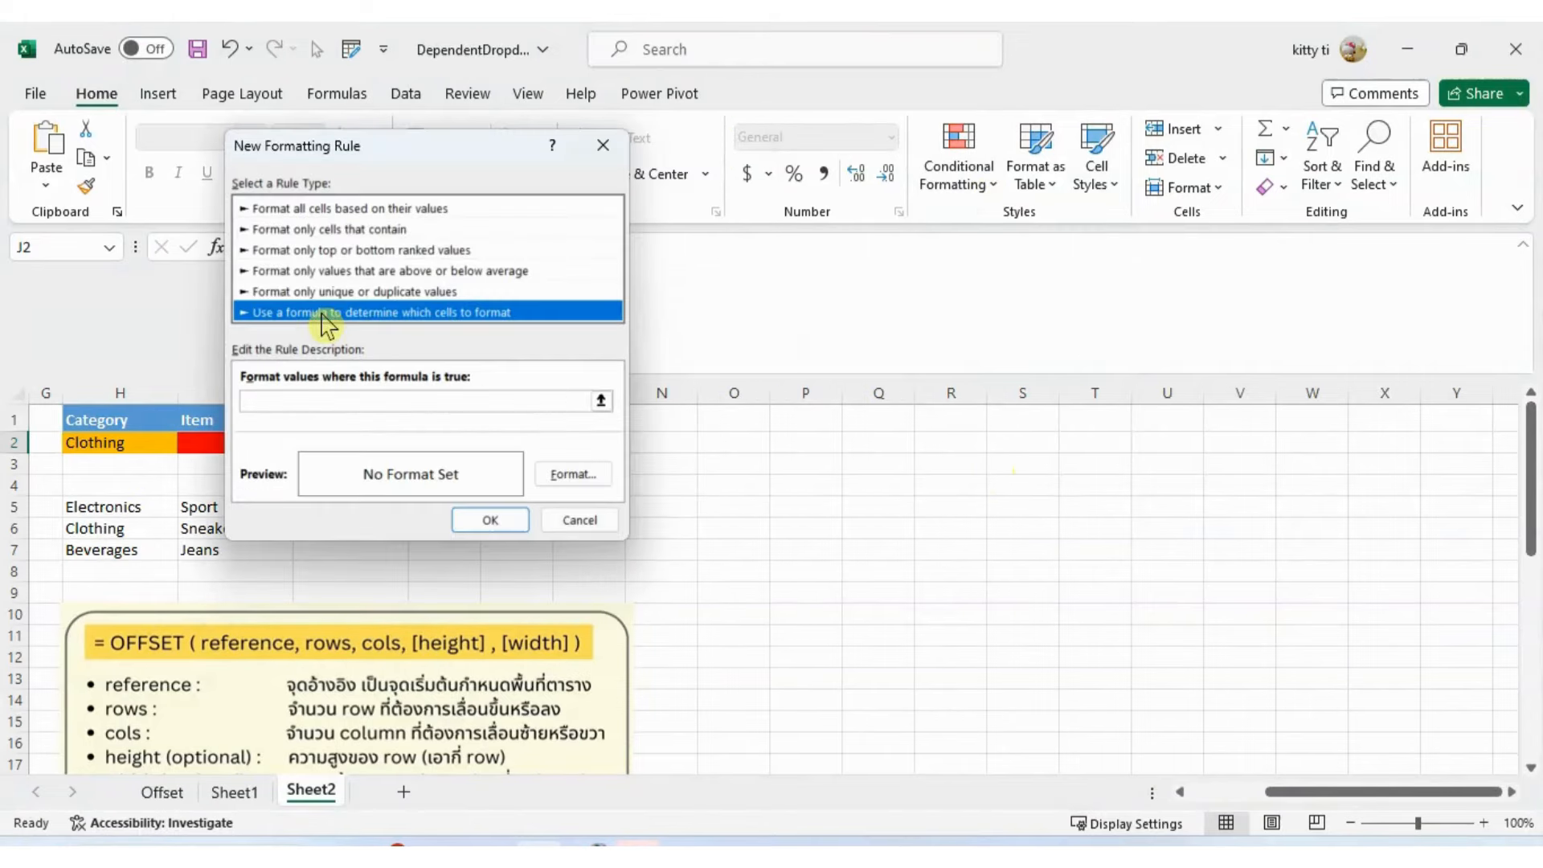
pyautogui.click(359, 399)
pyautogui.hotkey('ctrl', 'v')
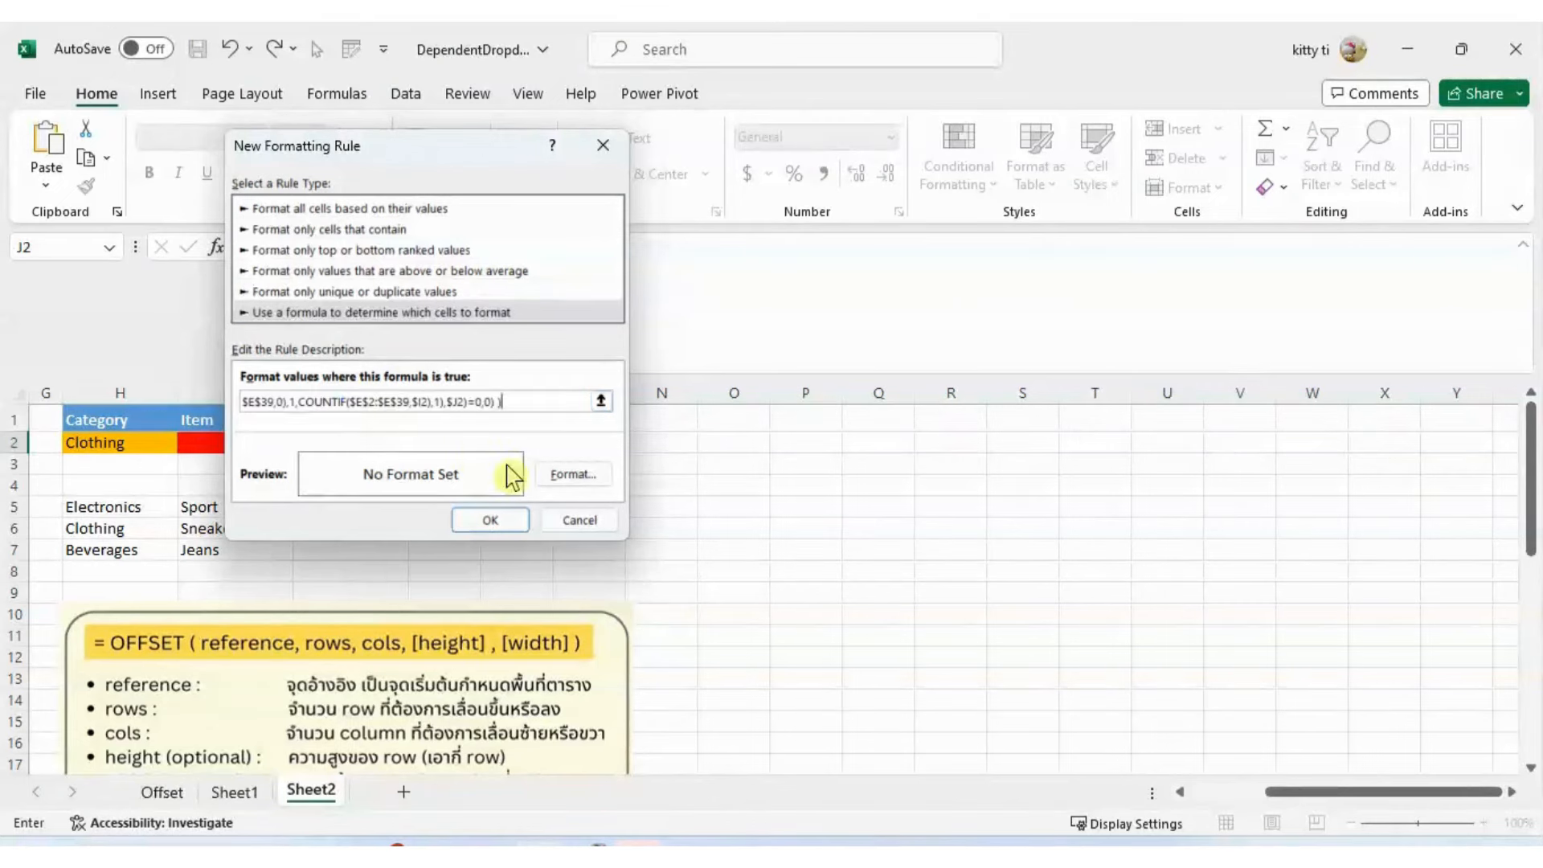
# - Set a red fill and bold white font as the format of J2's rule and apply the rule
pyautogui.click(574, 476)
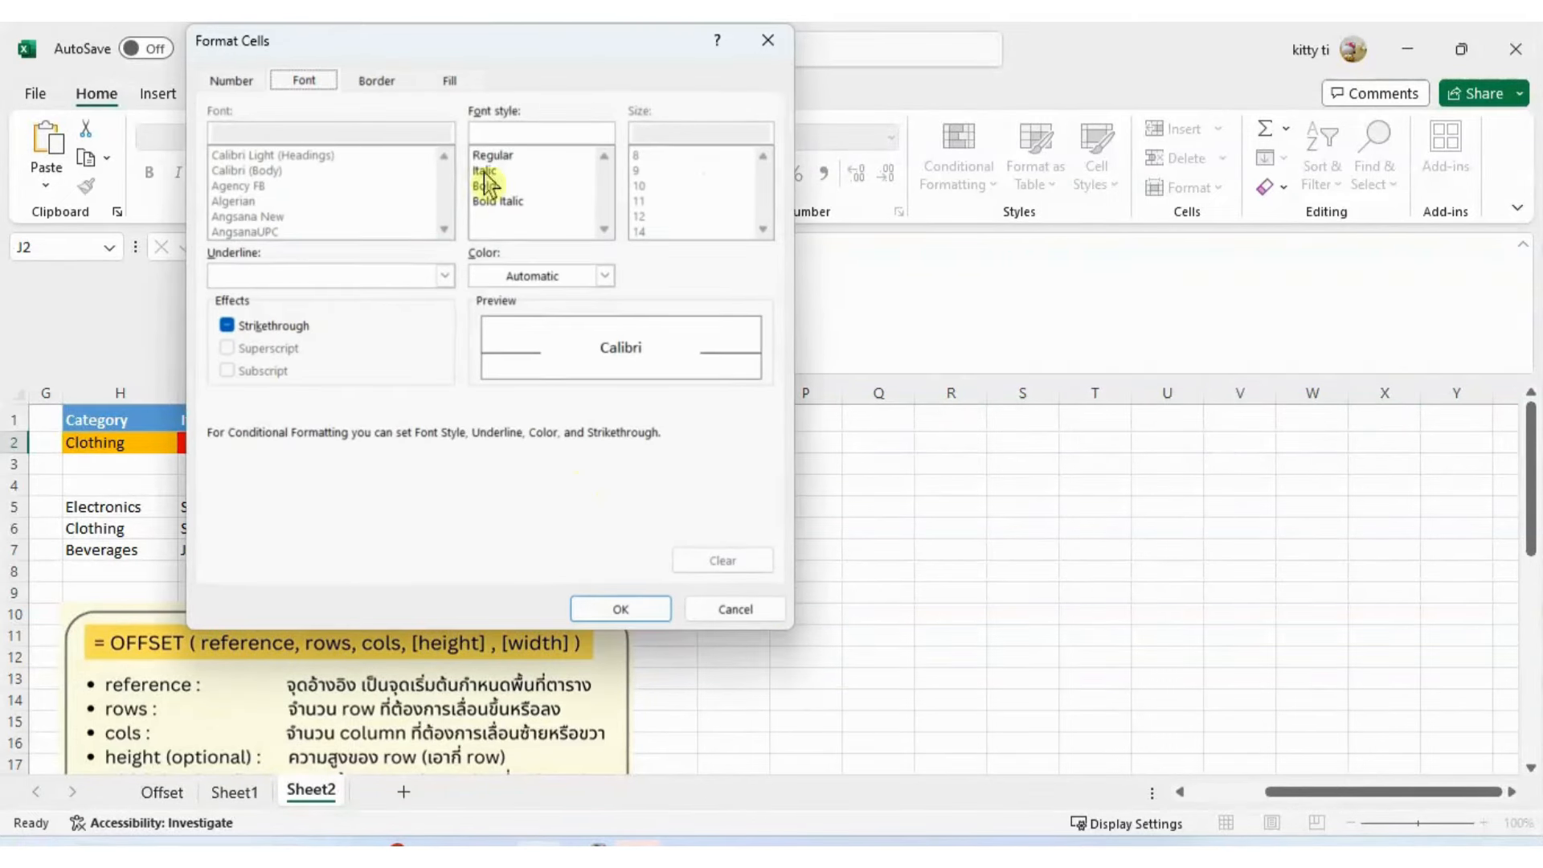
pyautogui.click(440, 84)
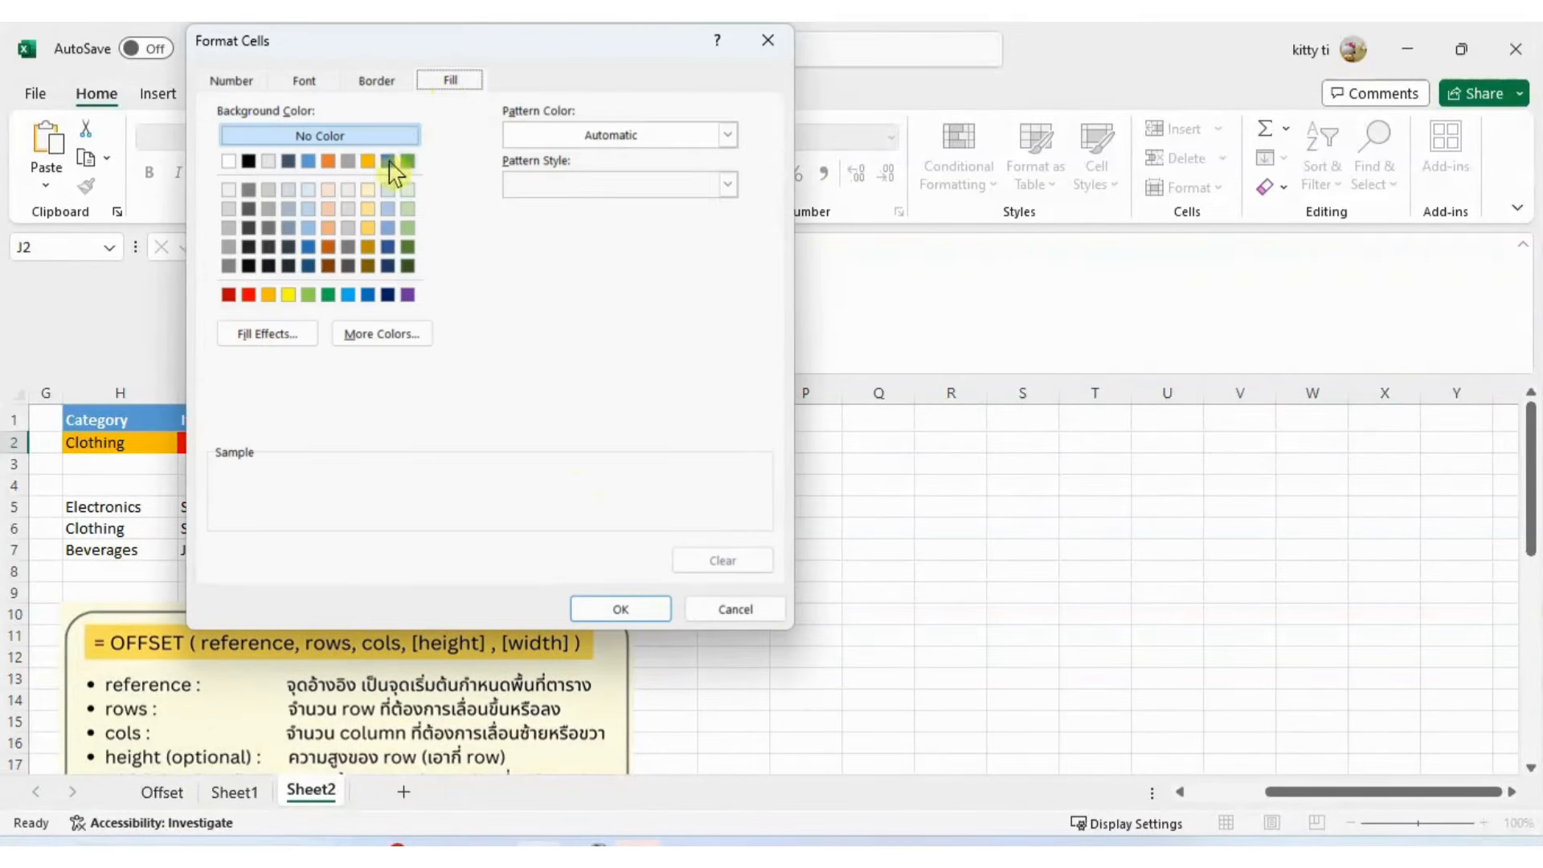
pyautogui.click(250, 296)
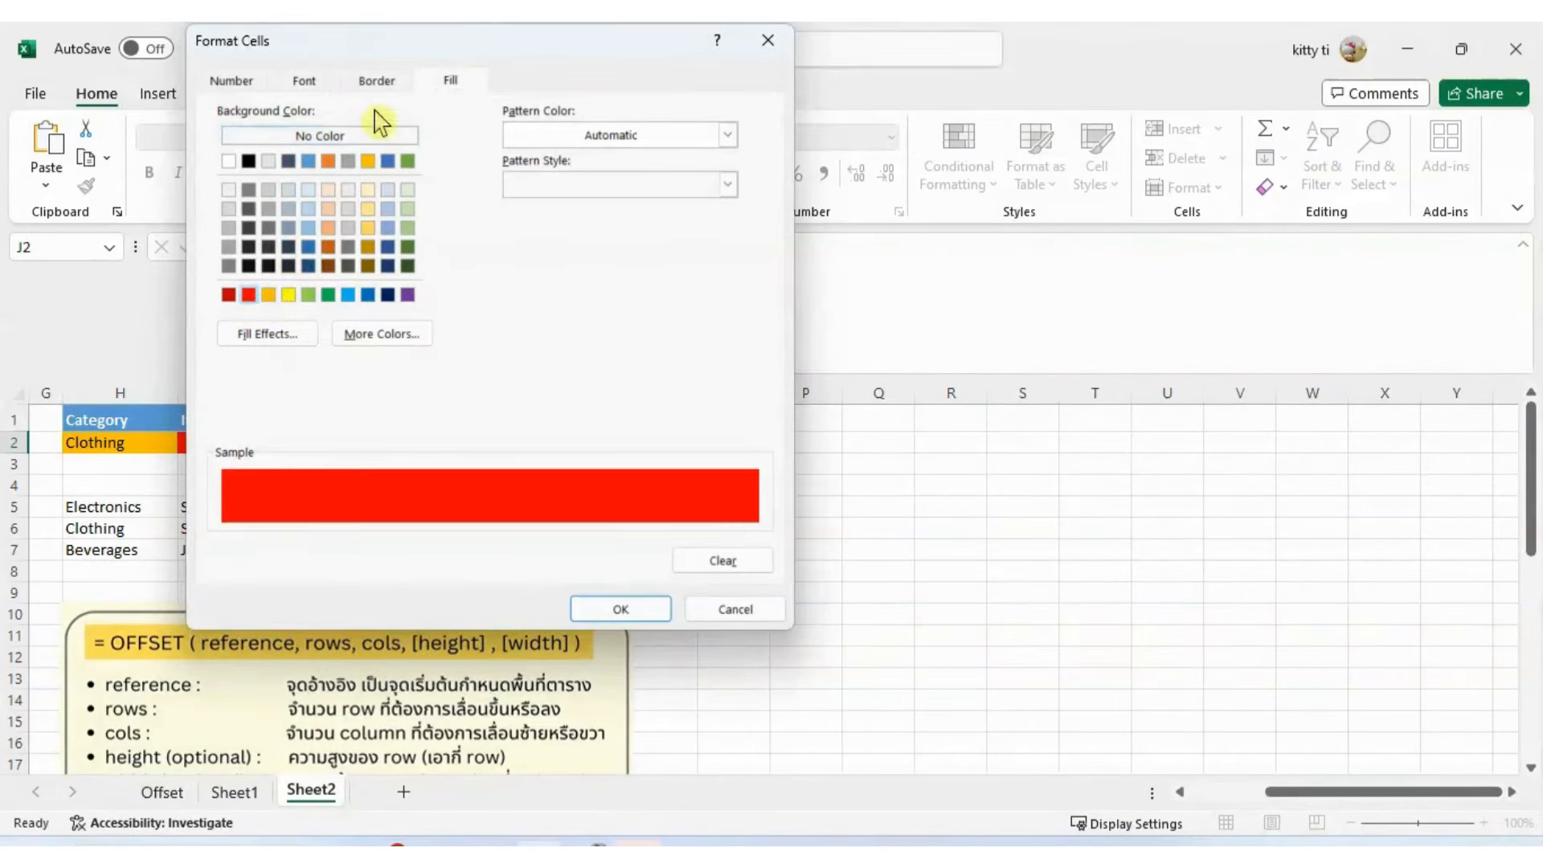
pyautogui.click(309, 81)
pyautogui.click(506, 187)
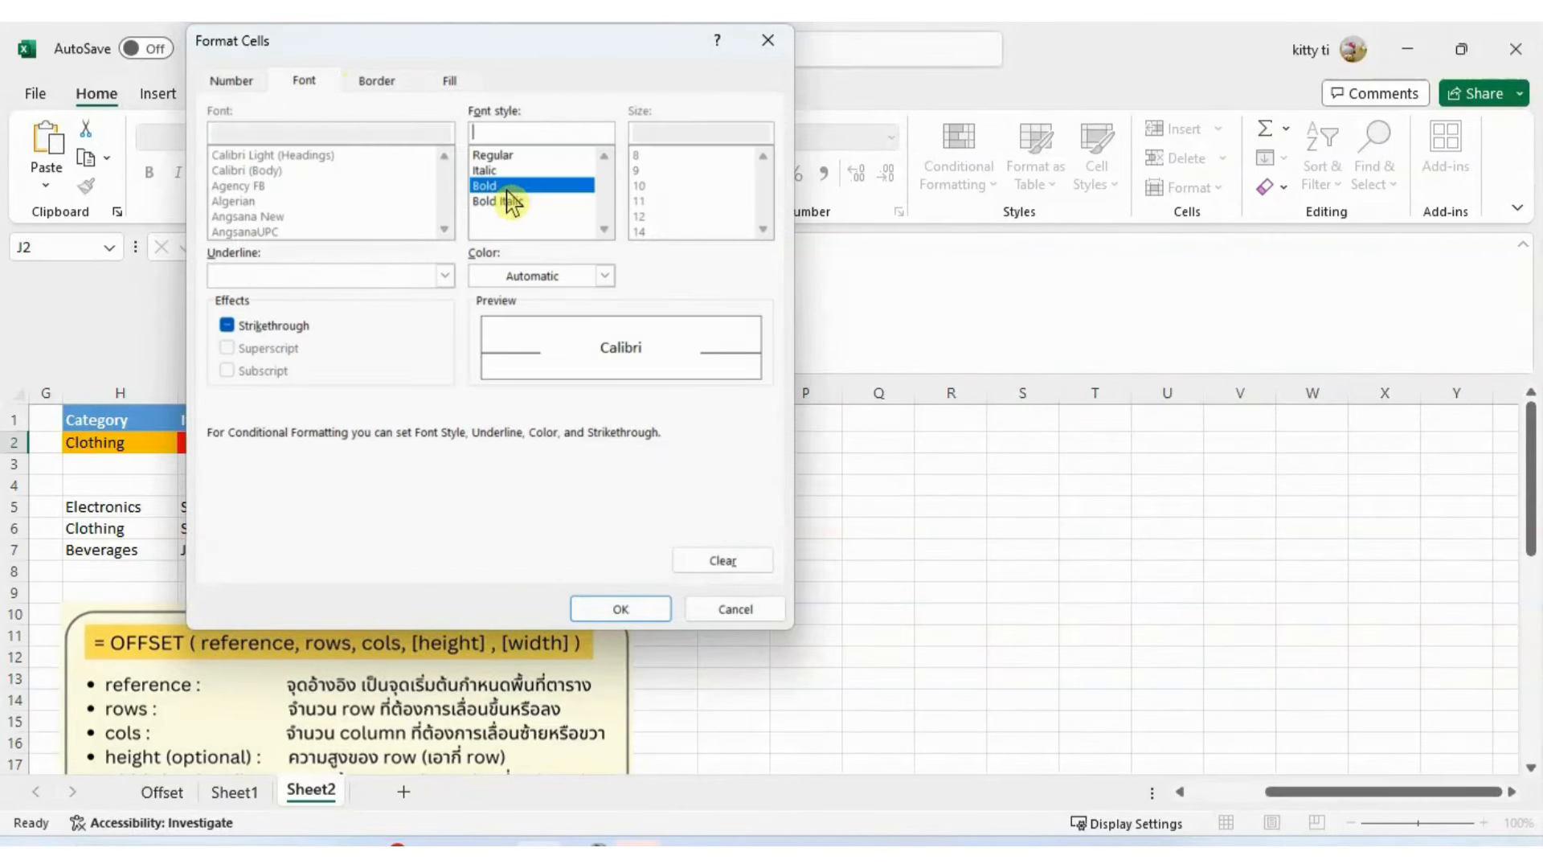
pyautogui.click(535, 276)
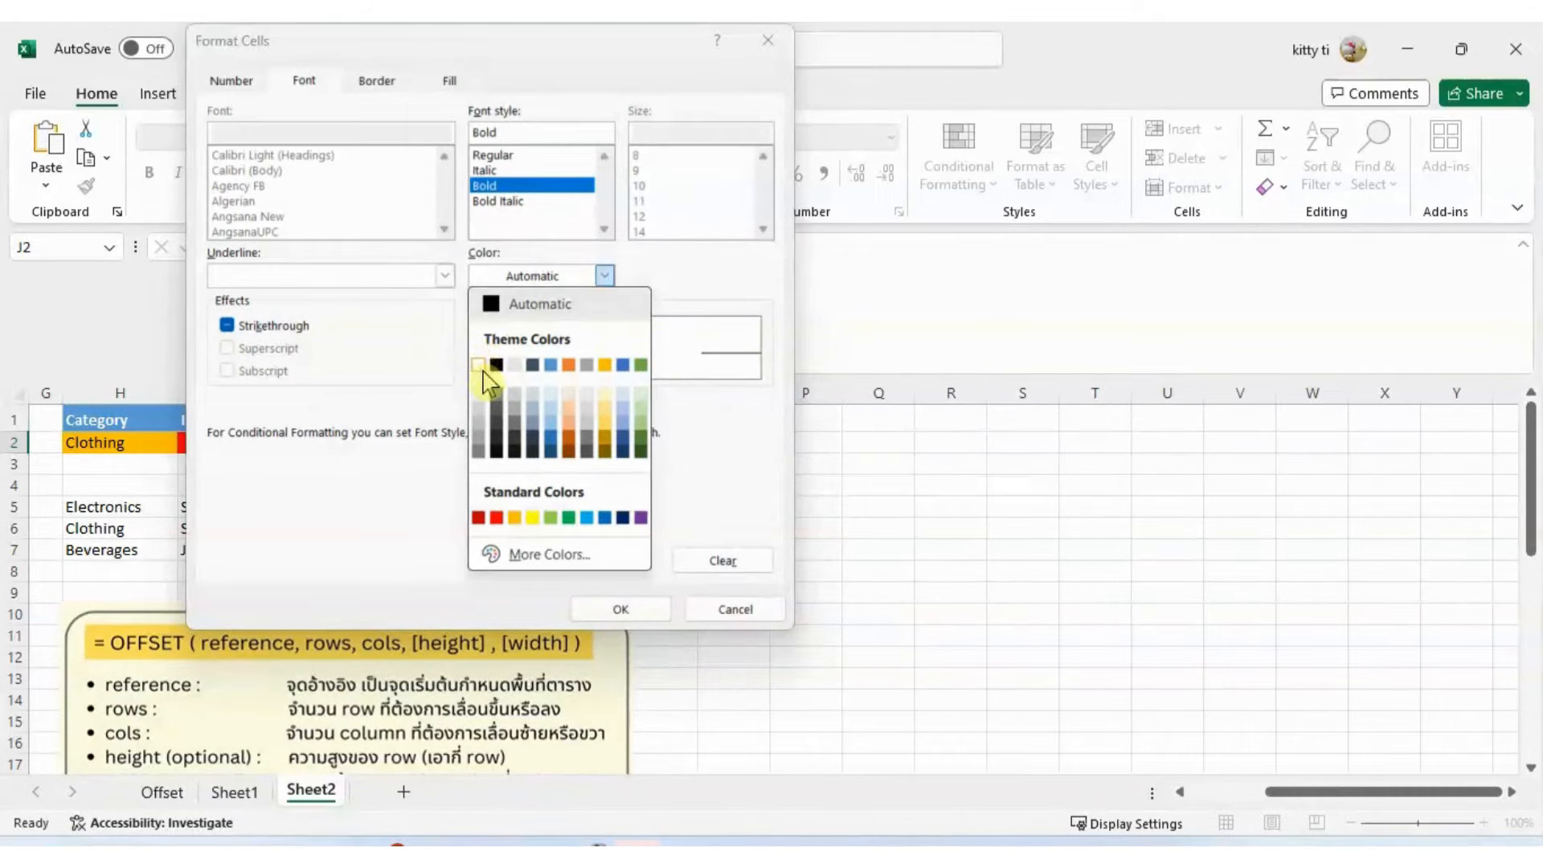
pyautogui.click(479, 366)
pyautogui.click(618, 613)
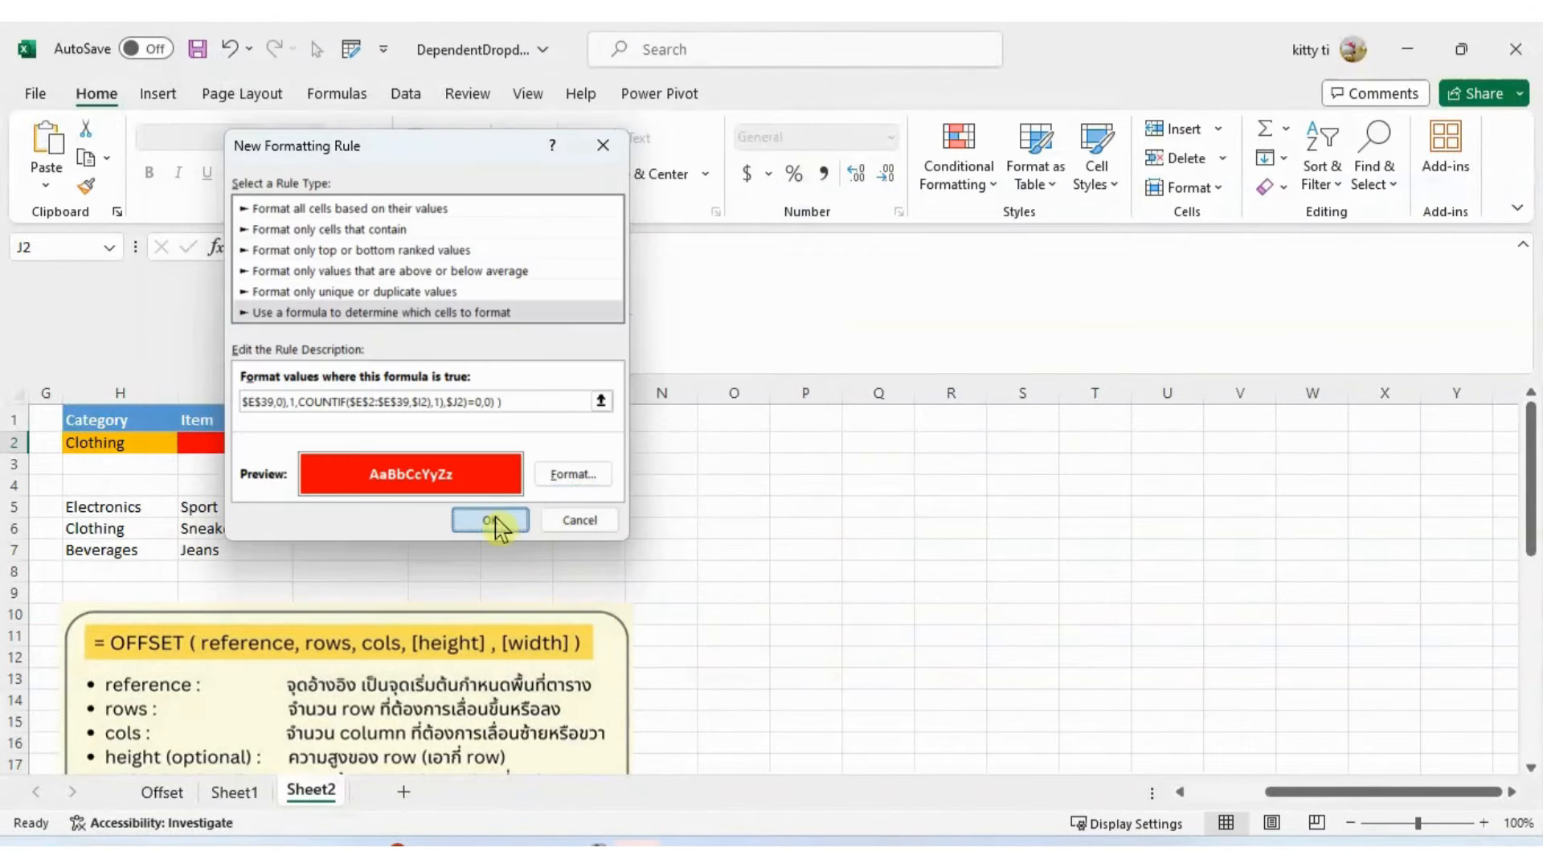
pyautogui.click(499, 524)
# - Test the new rules by choosing Sneakers as the Item in I2 and Reebok as the Brand in J2
pyautogui.click(163, 458)
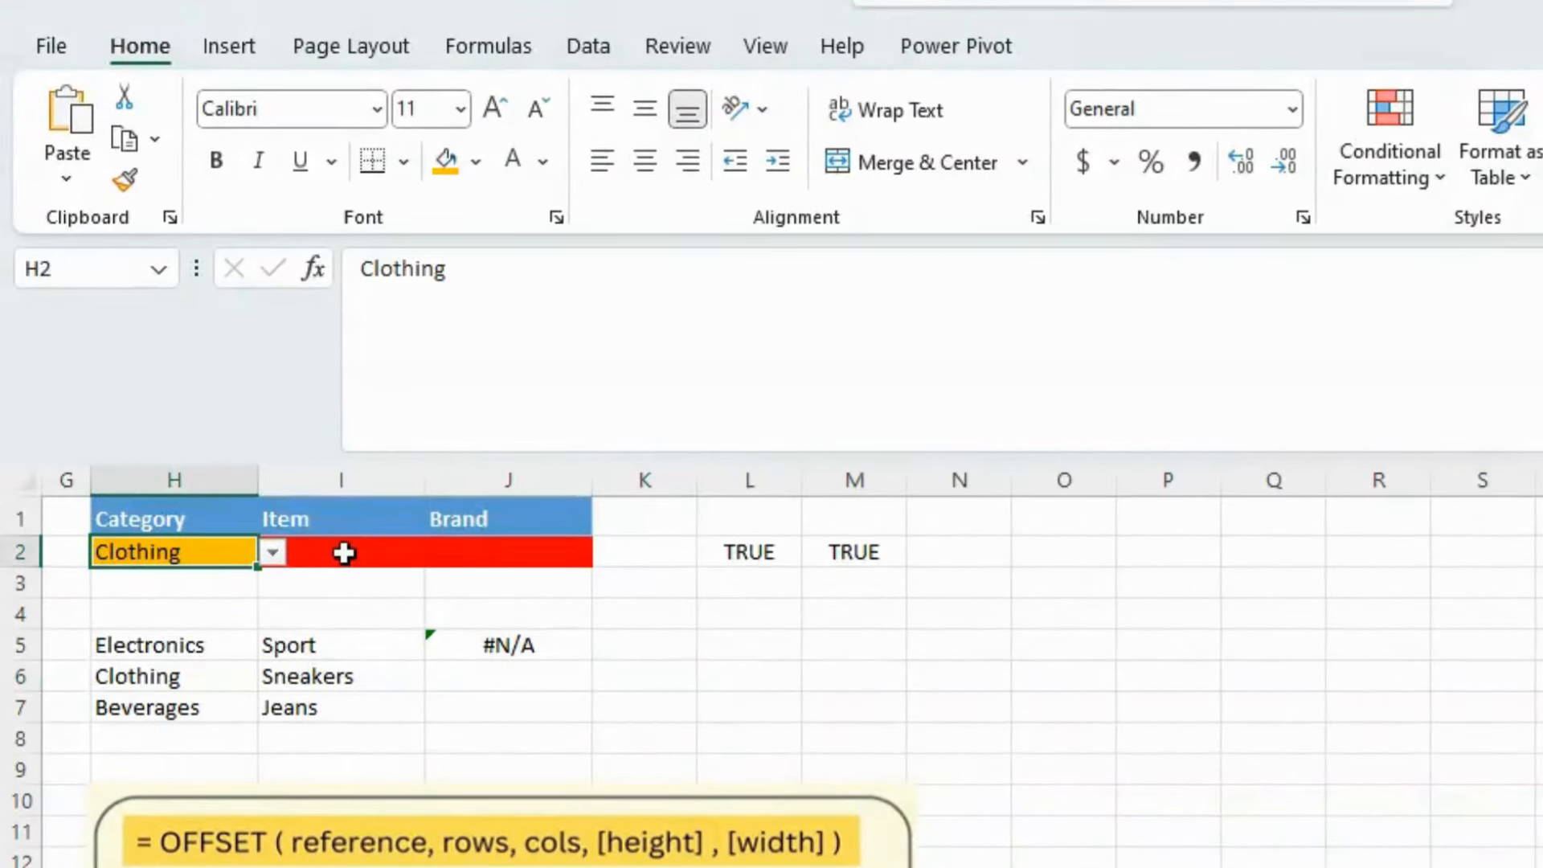
pyautogui.click(250, 456)
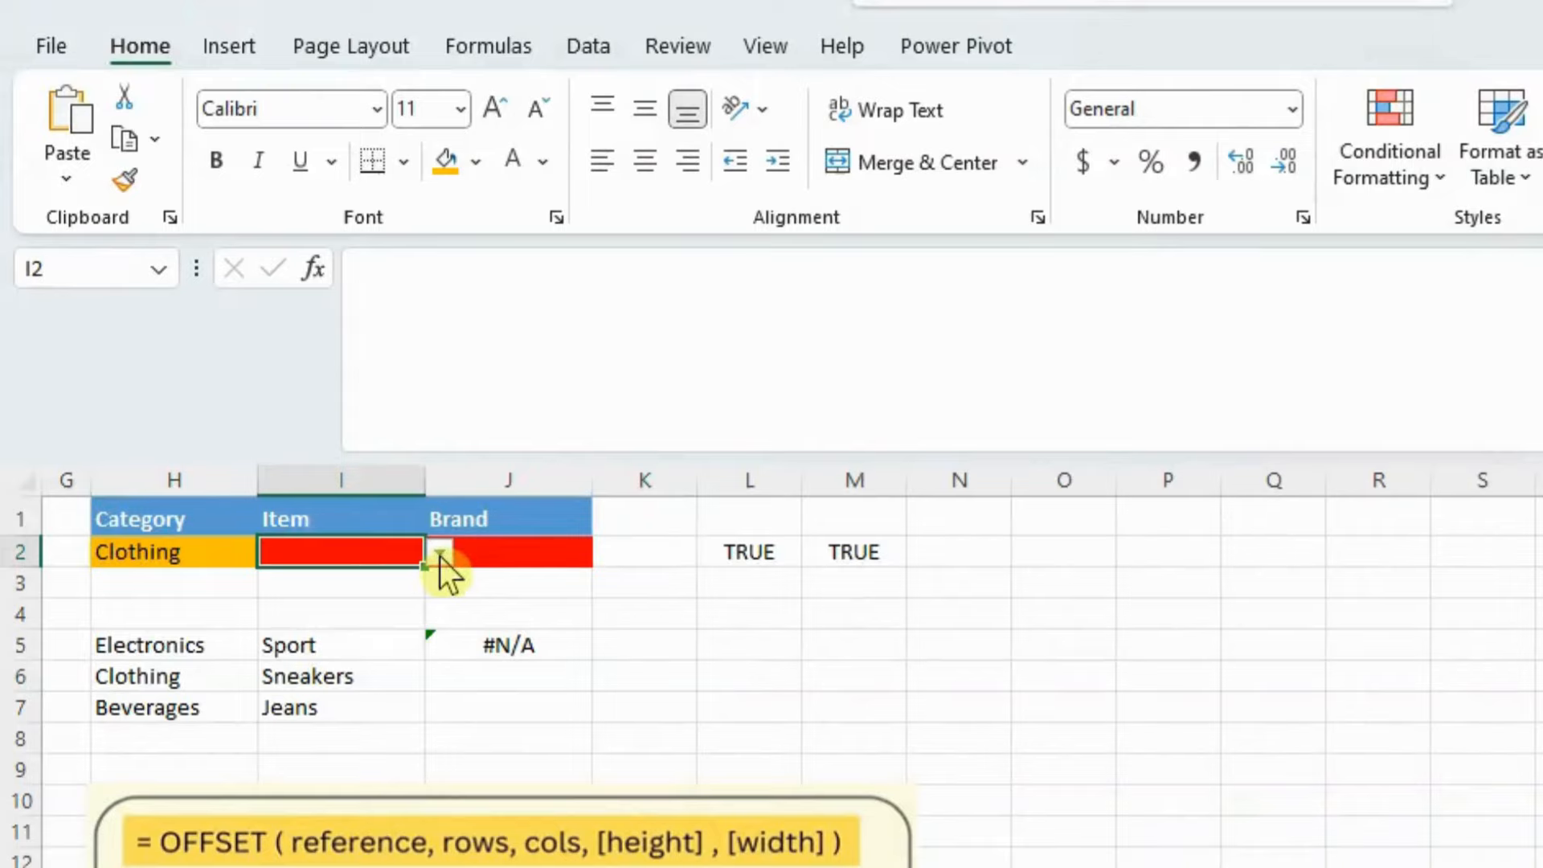
pyautogui.click(442, 555)
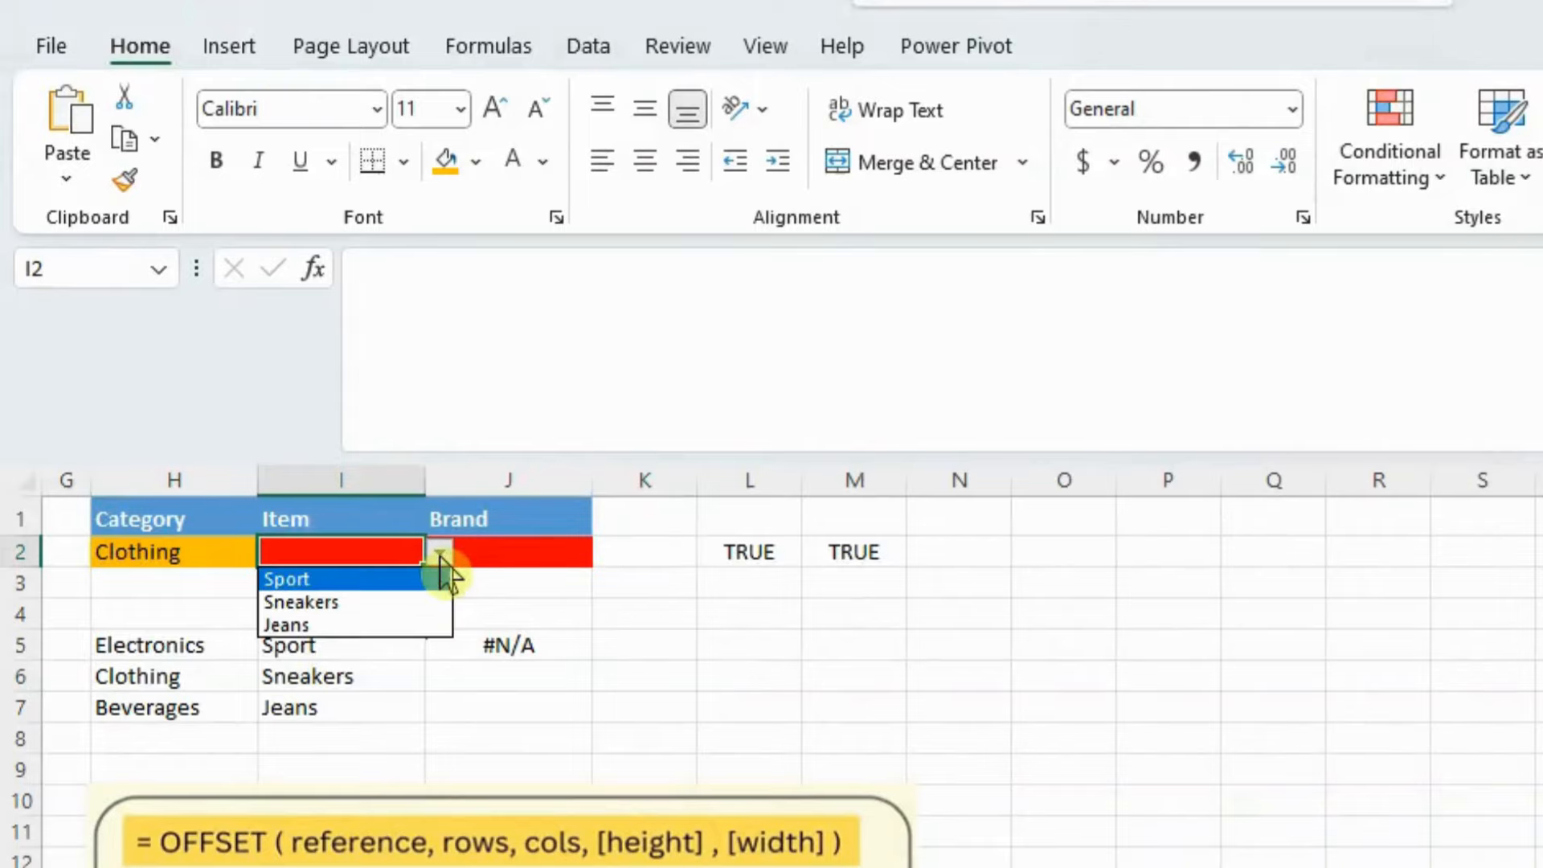
pyautogui.click(387, 601)
pyautogui.click(514, 561)
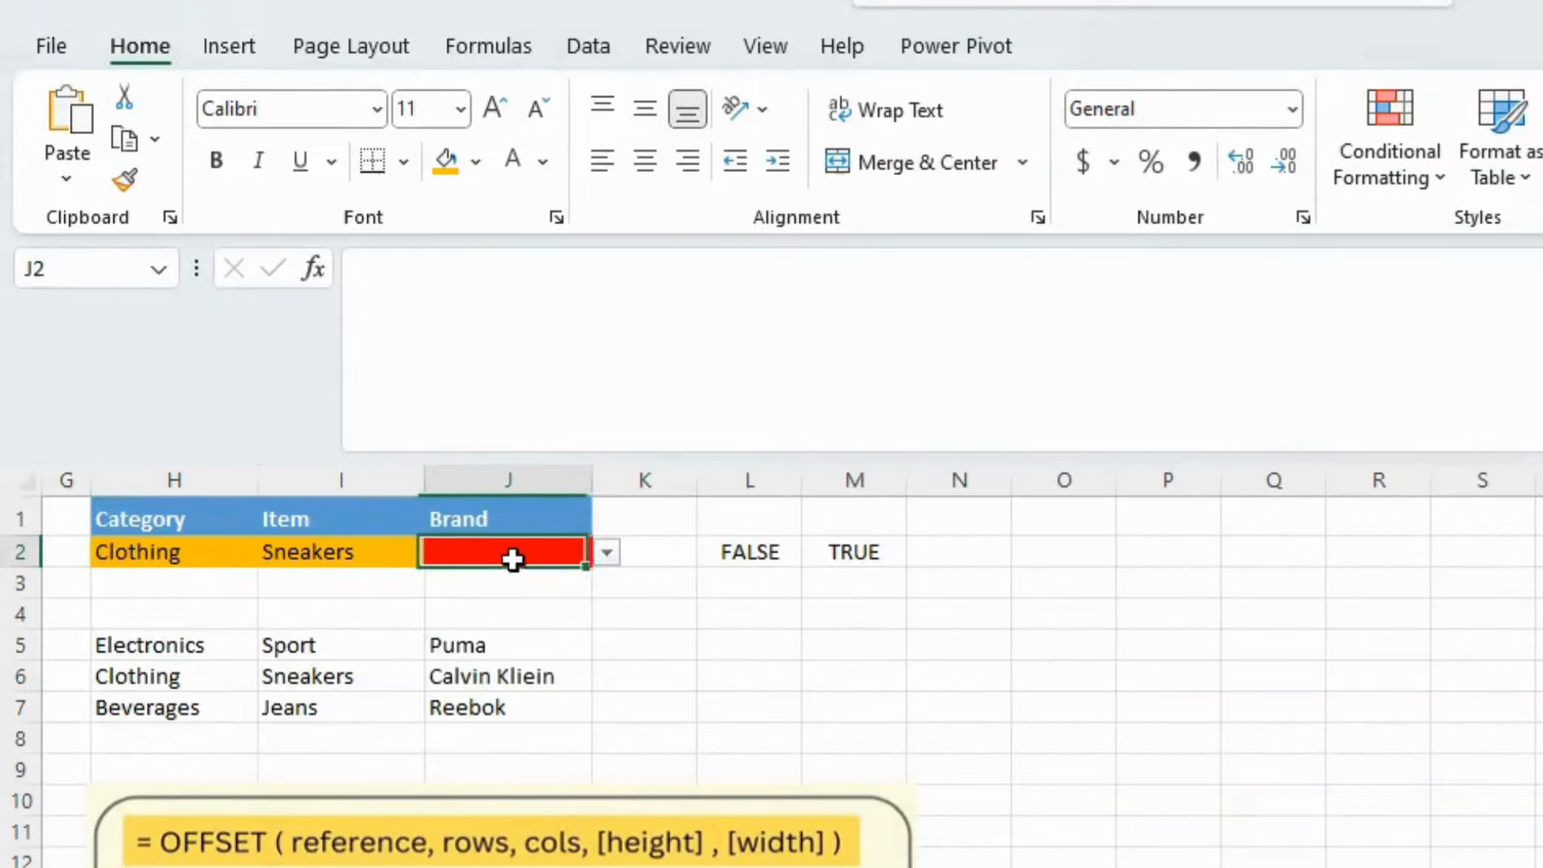
pyautogui.click(606, 552)
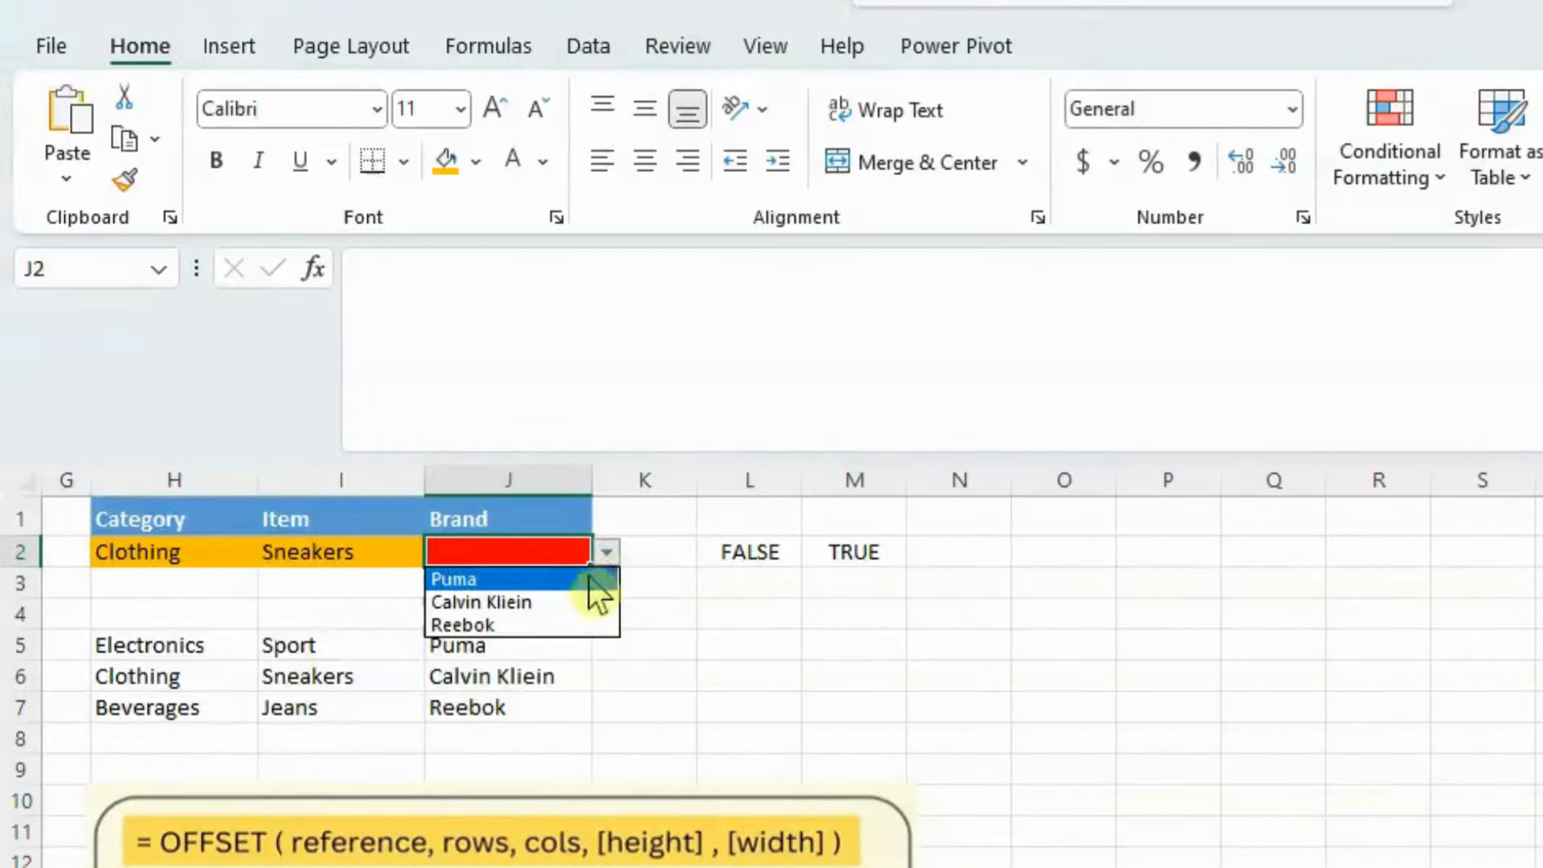
pyautogui.click(562, 628)
pyautogui.click(564, 614)
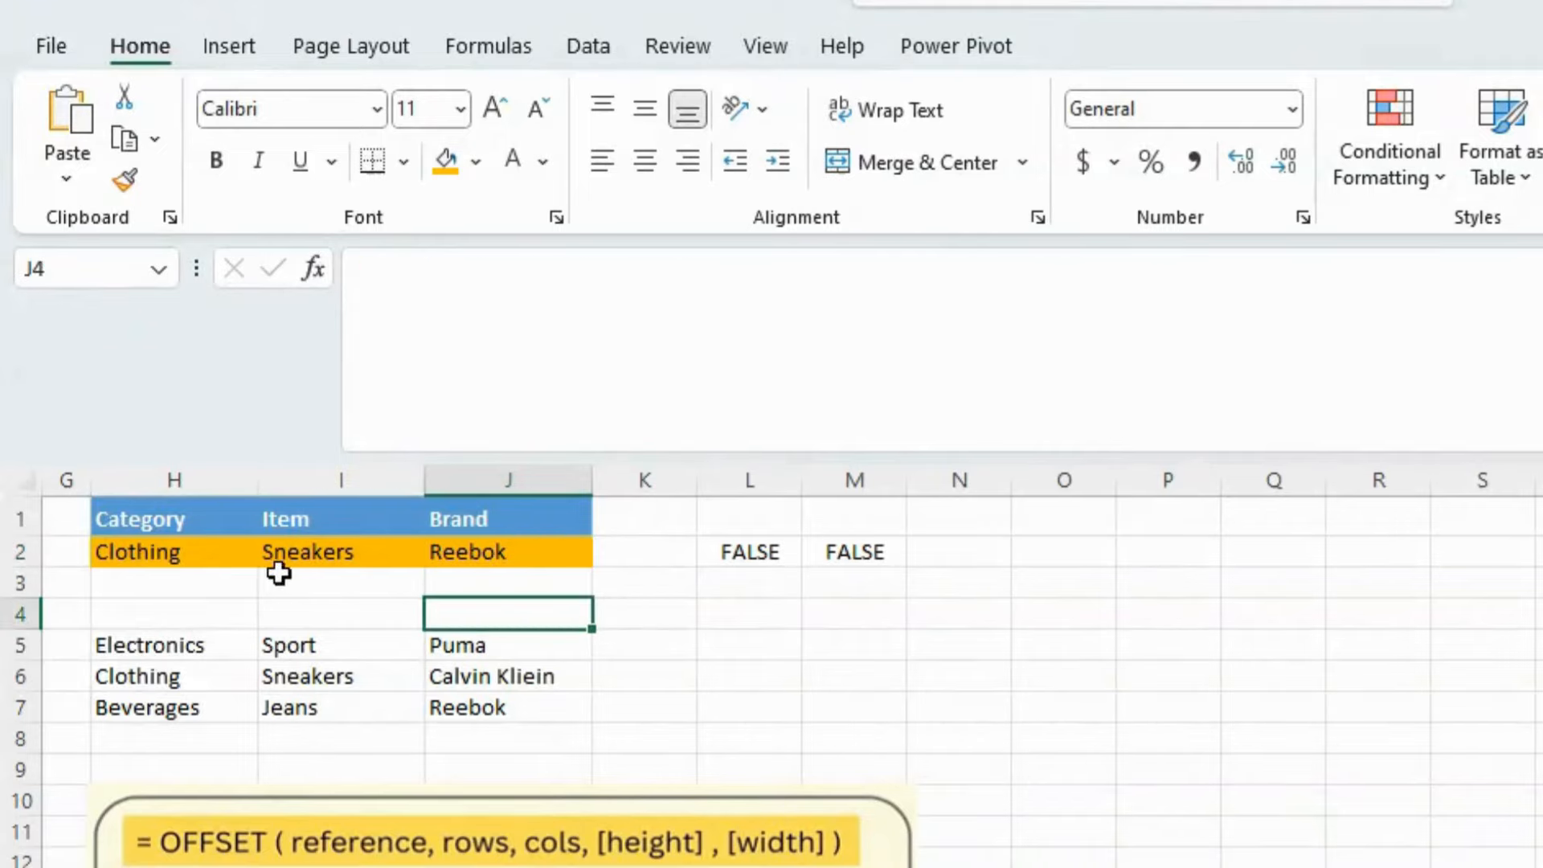
# - Change the Item in I2 to Jeans and the Brand in J2 to Wrangler to test the highlighting
pyautogui.click(321, 553)
pyautogui.click(440, 553)
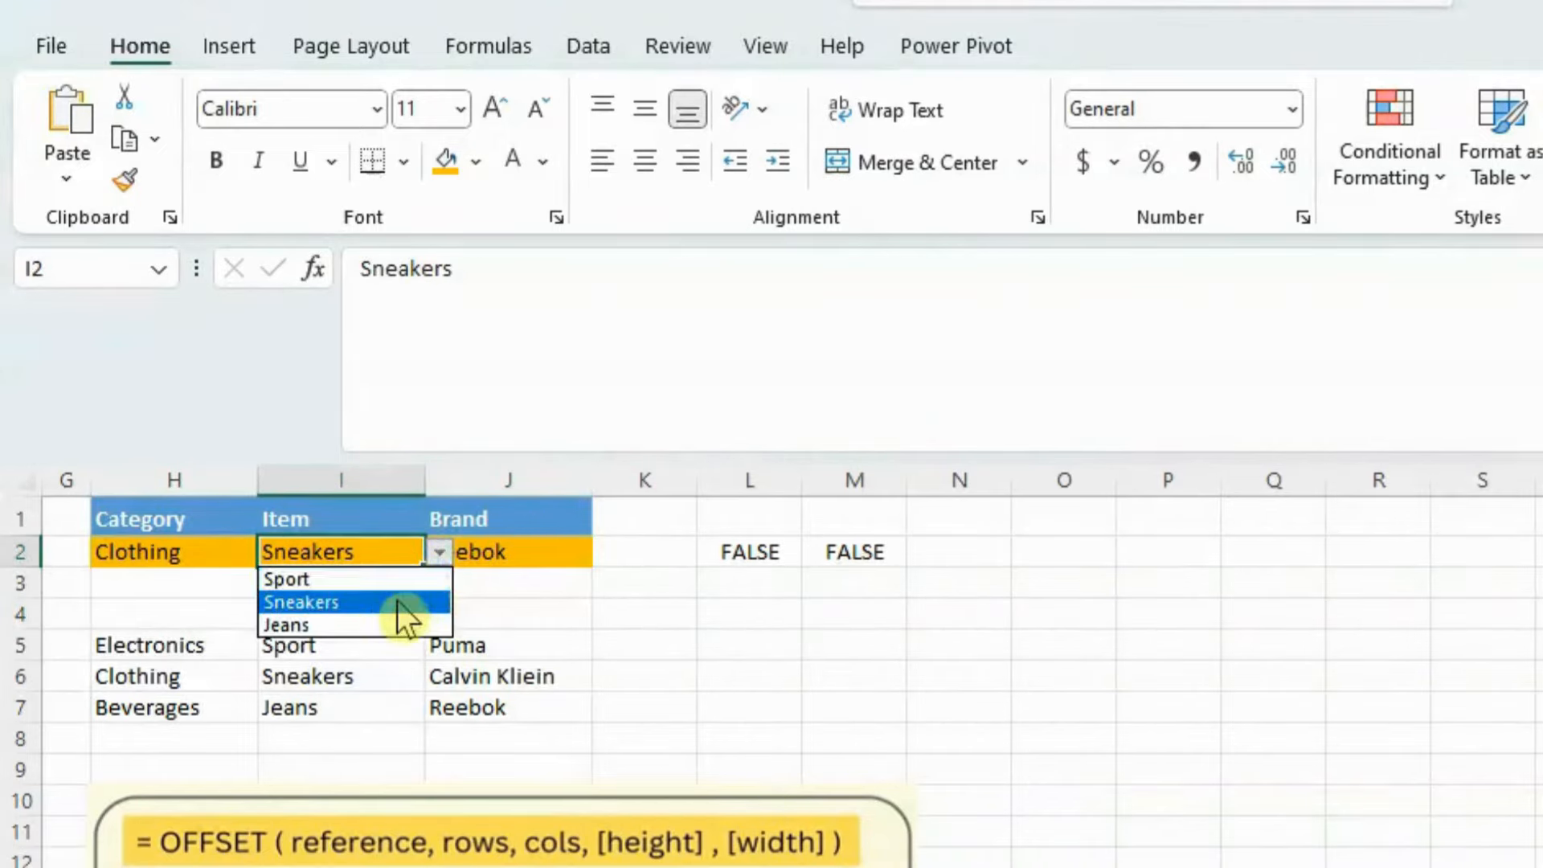
pyautogui.click(393, 625)
pyautogui.click(413, 603)
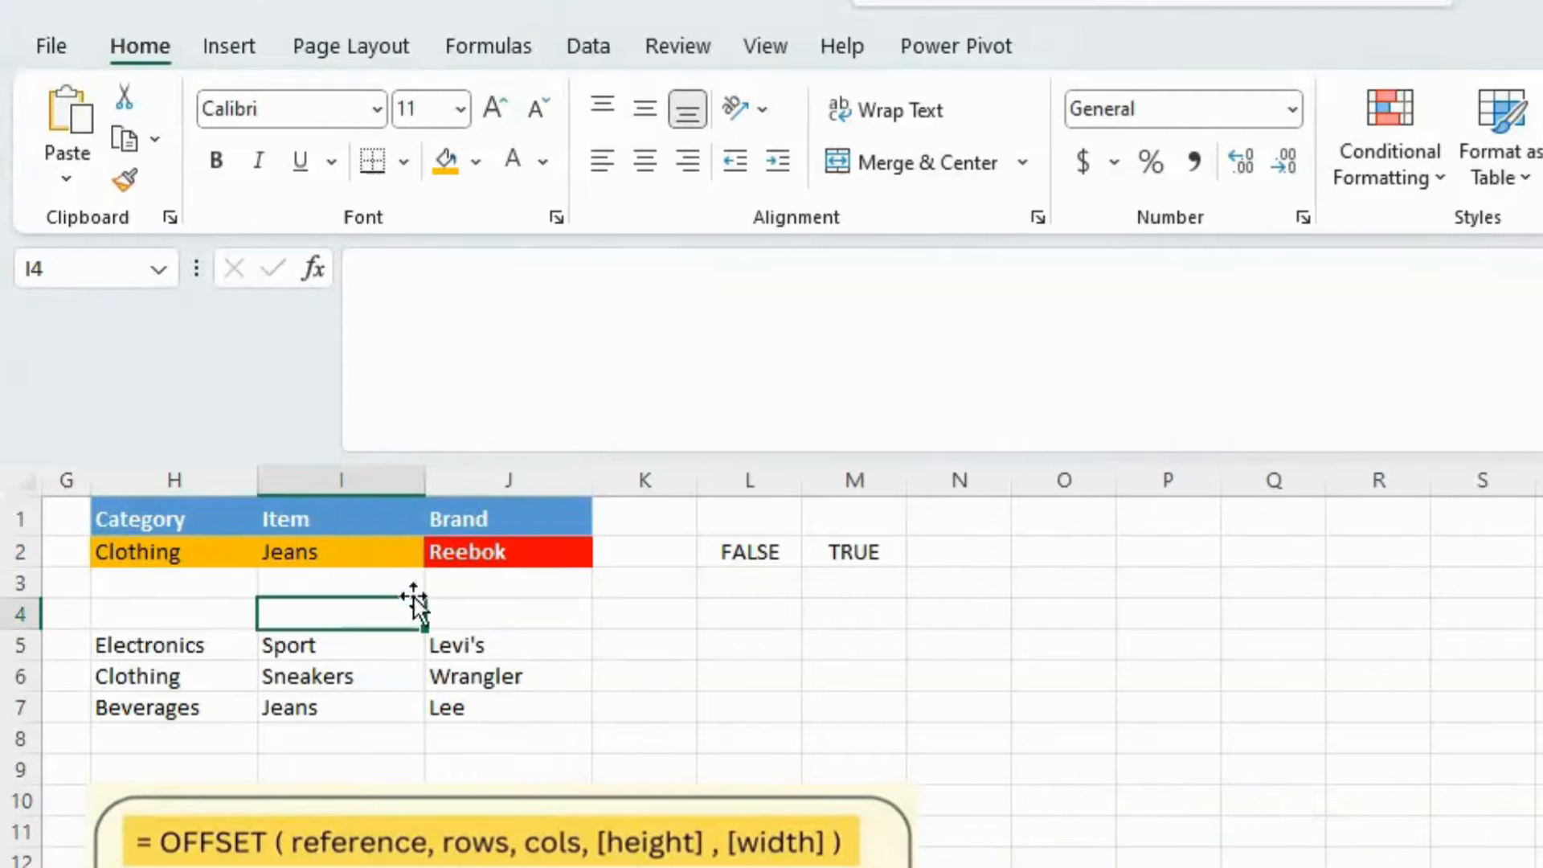
pyautogui.click(492, 552)
pyautogui.click(606, 552)
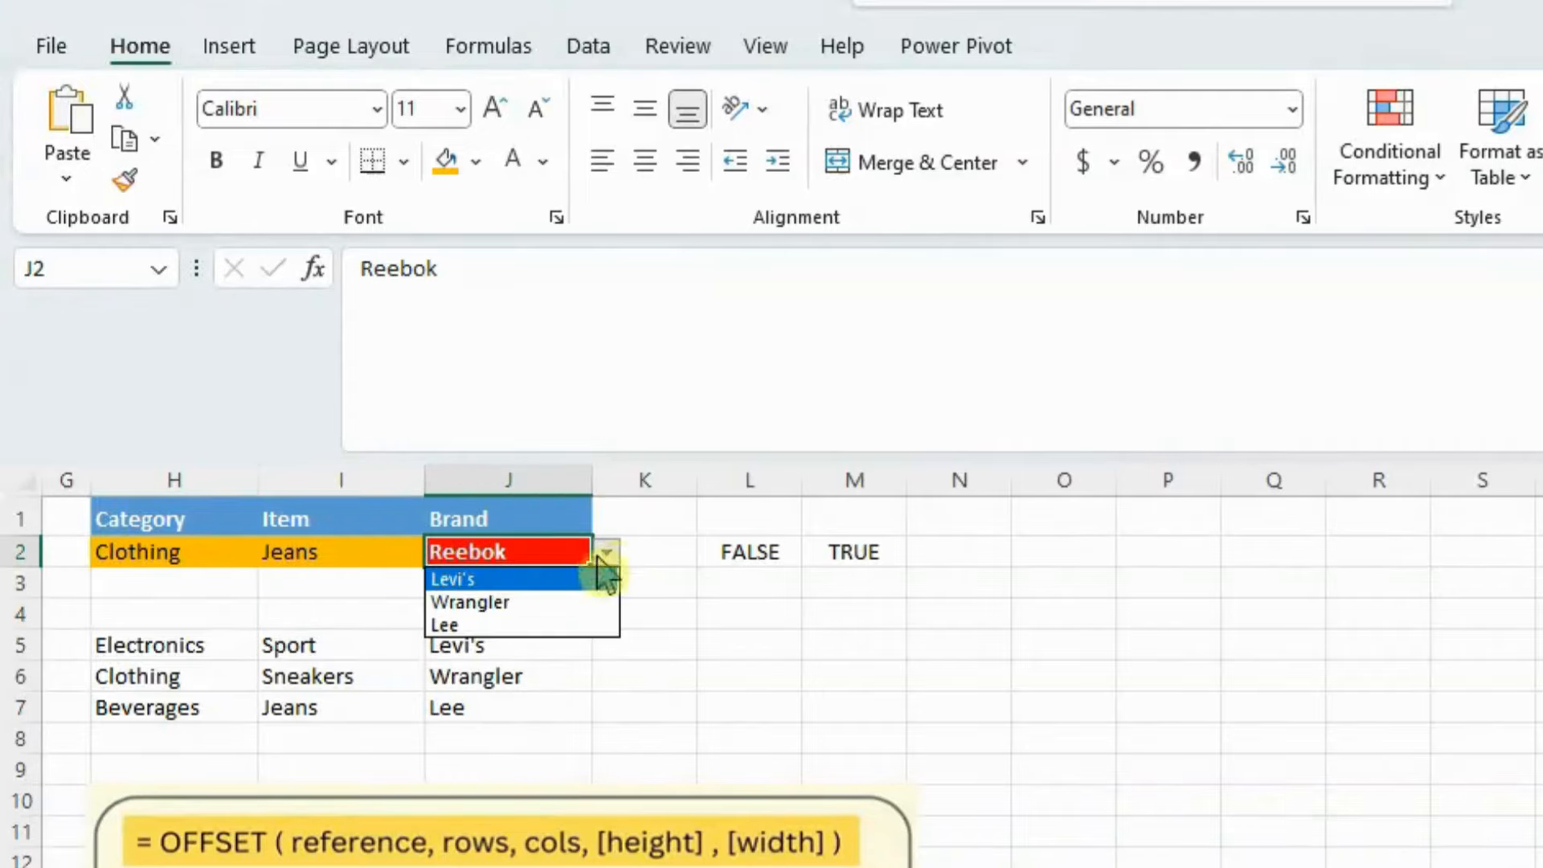
pyautogui.click(561, 598)
pyautogui.click(562, 595)
# - Change the Category in H2 to Electronics and the Item in I2 to Labtop
pyautogui.click(179, 554)
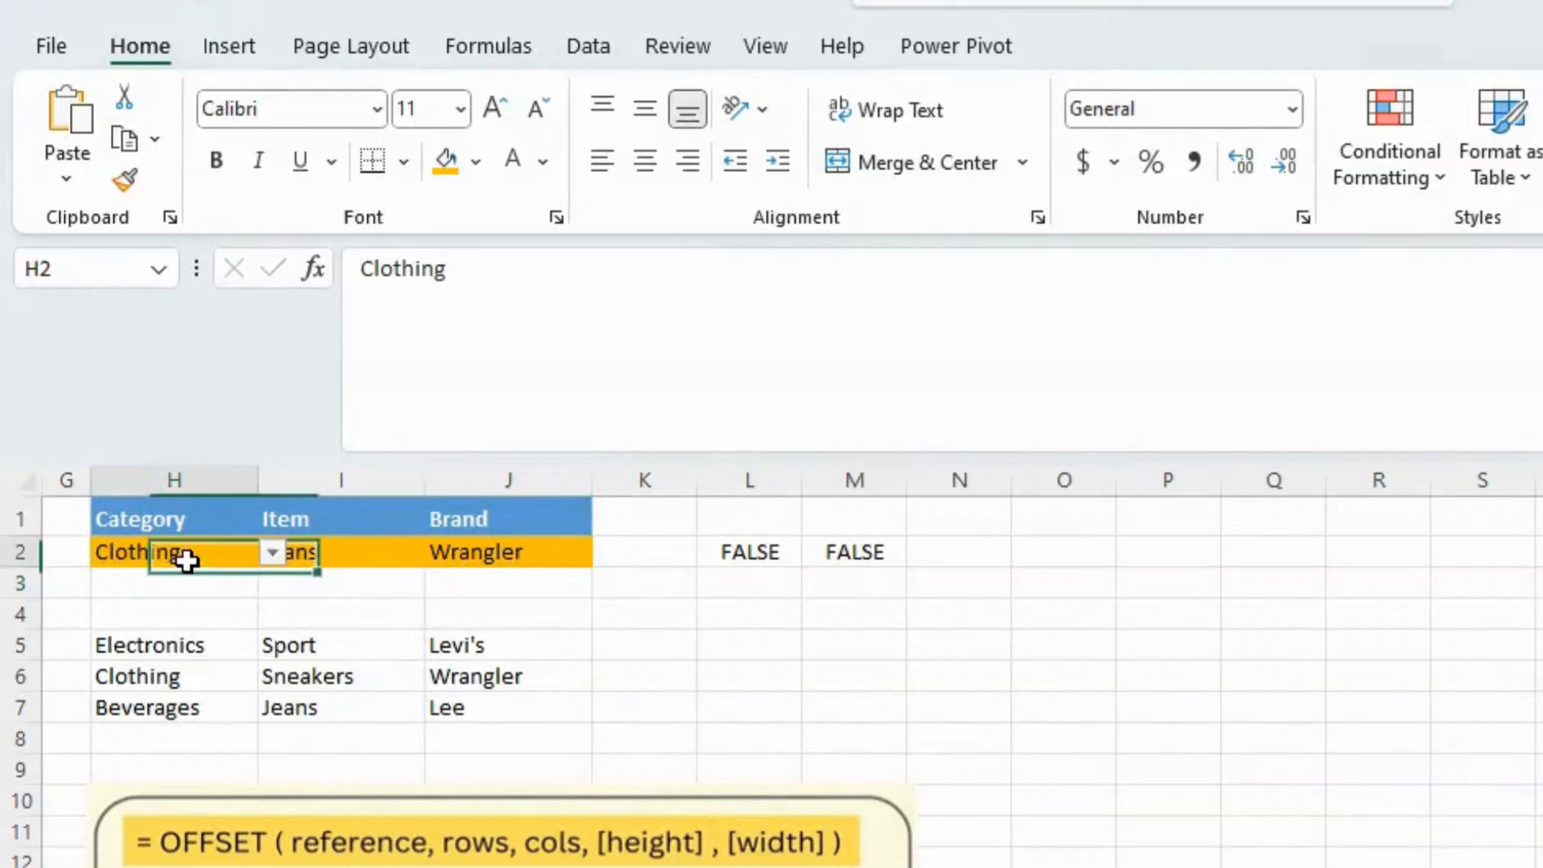
pyautogui.click(273, 553)
pyautogui.click(235, 584)
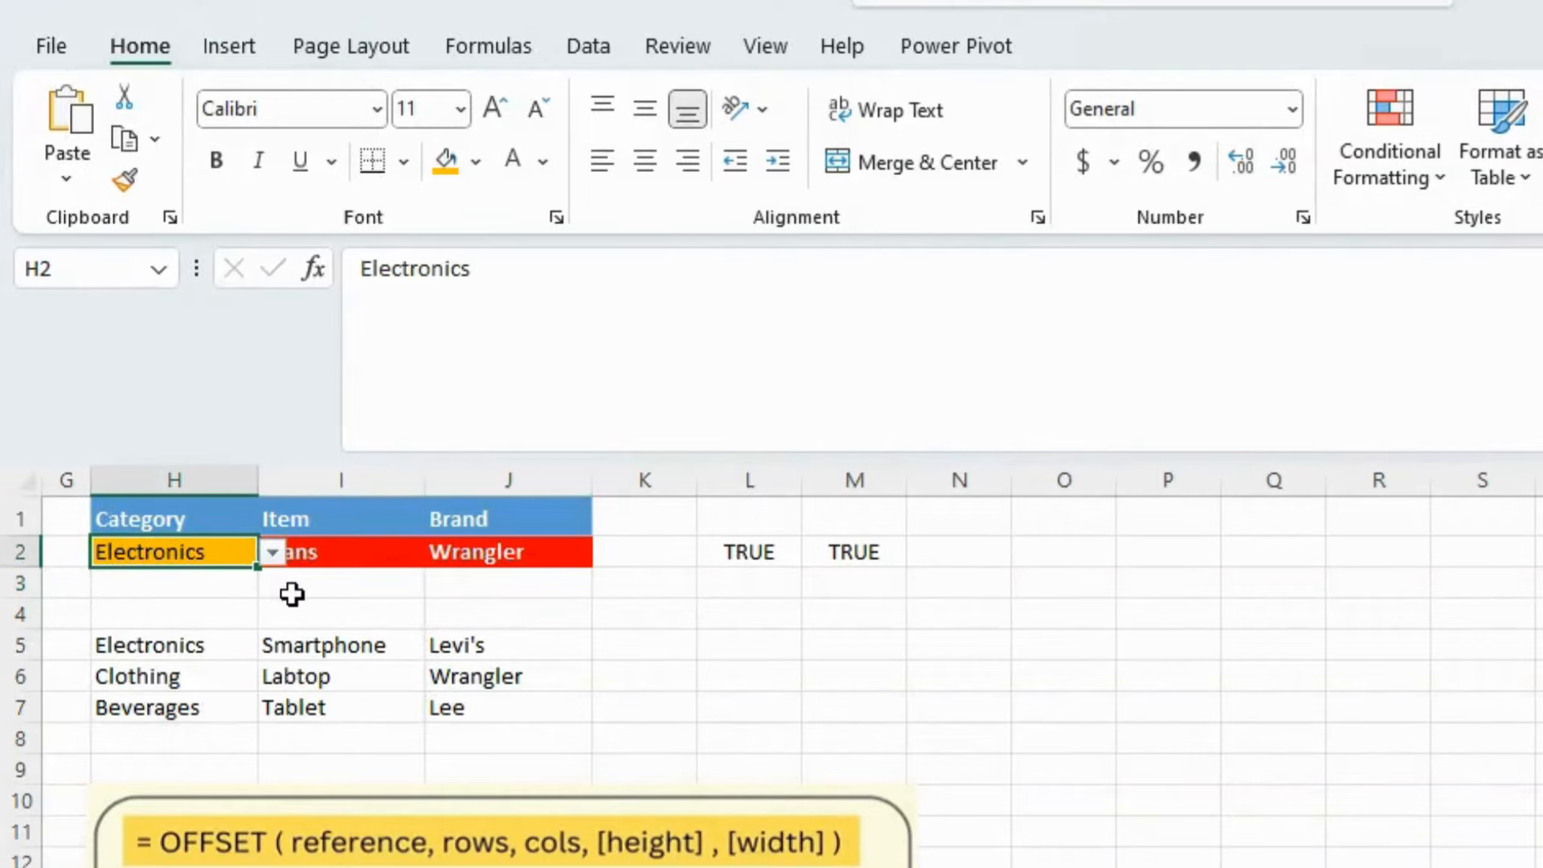
pyautogui.click(345, 577)
pyautogui.click(356, 543)
pyautogui.click(438, 553)
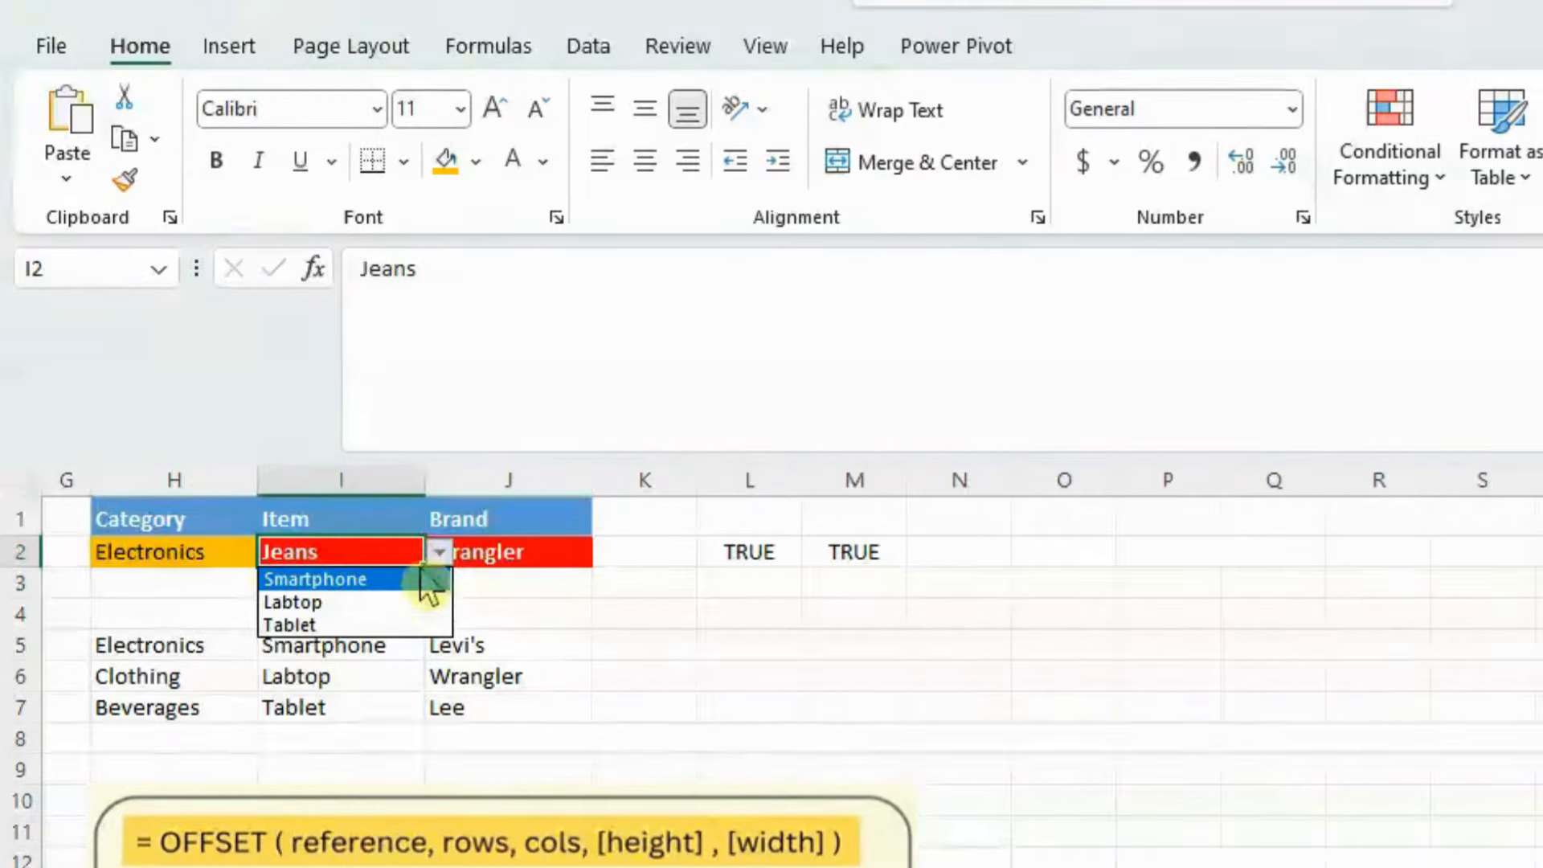
pyautogui.click(387, 603)
# - Change the Brand in J2 to Dell to match the Labtop item
pyautogui.click(562, 555)
pyautogui.click(607, 553)
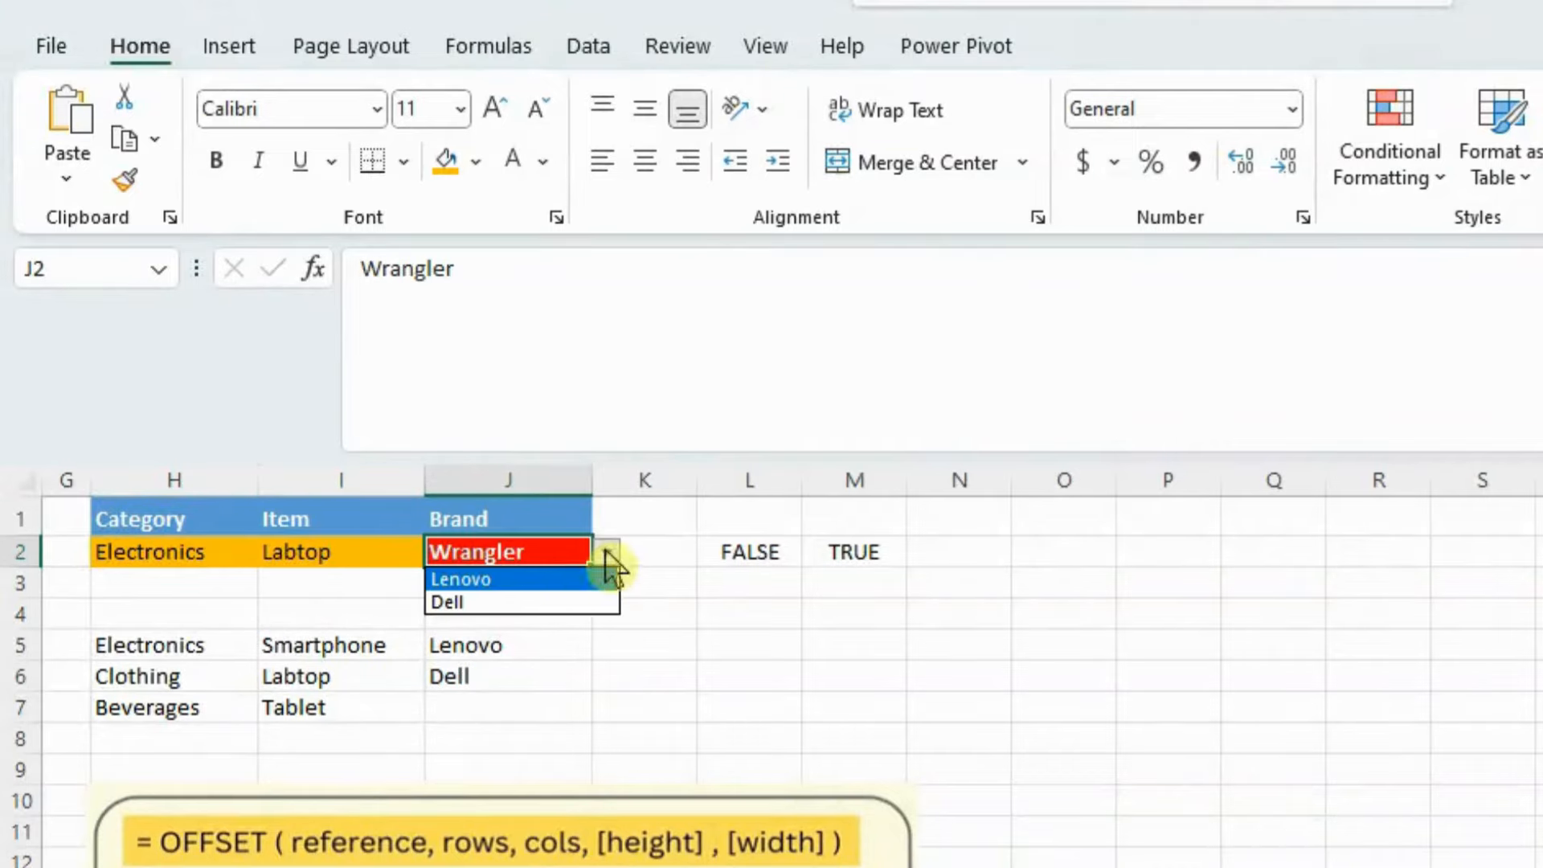
pyautogui.click(547, 603)
pyautogui.click(483, 592)
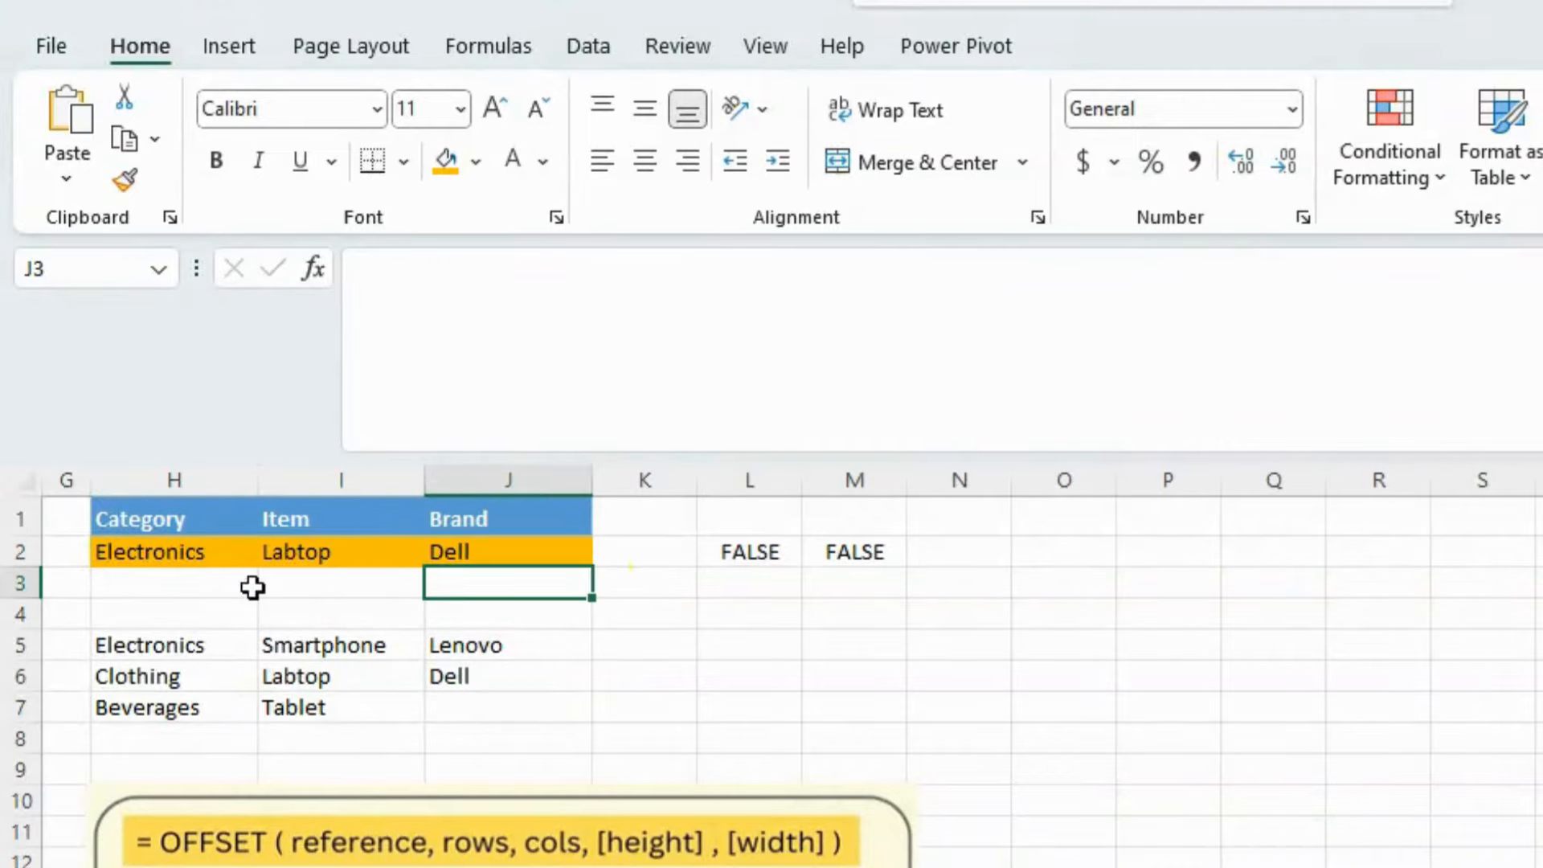
# - Try entering dfd in H3 below the dropdown row, and clear the entry
pyautogui.moveTo(164, 585); pyautogui.dragTo(508, 591)
pyautogui.click(183, 585)
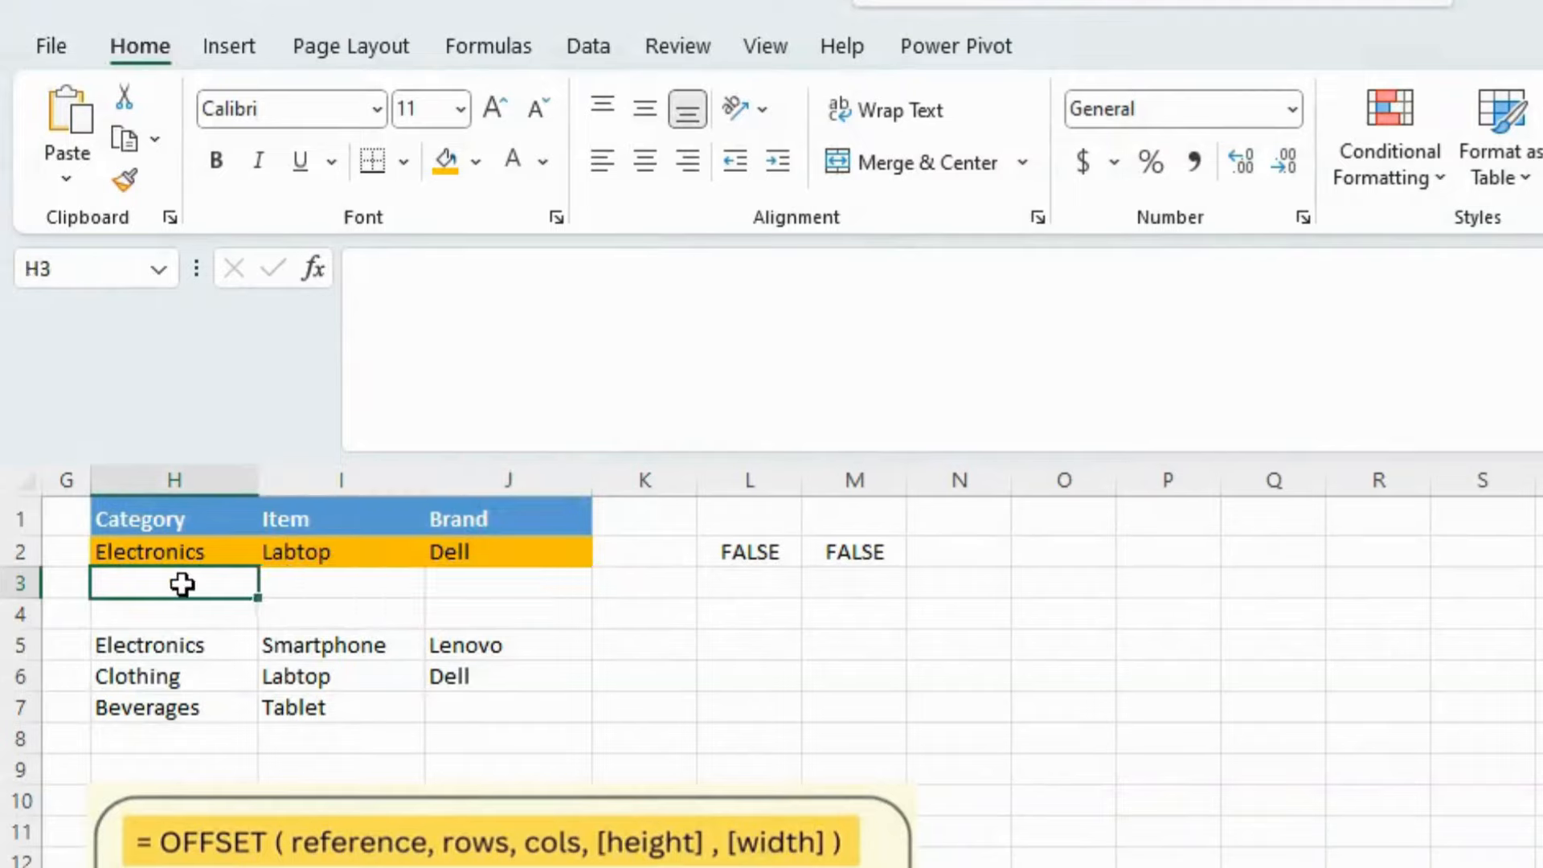
pyautogui.write('dfd')
pyautogui.press('Return')
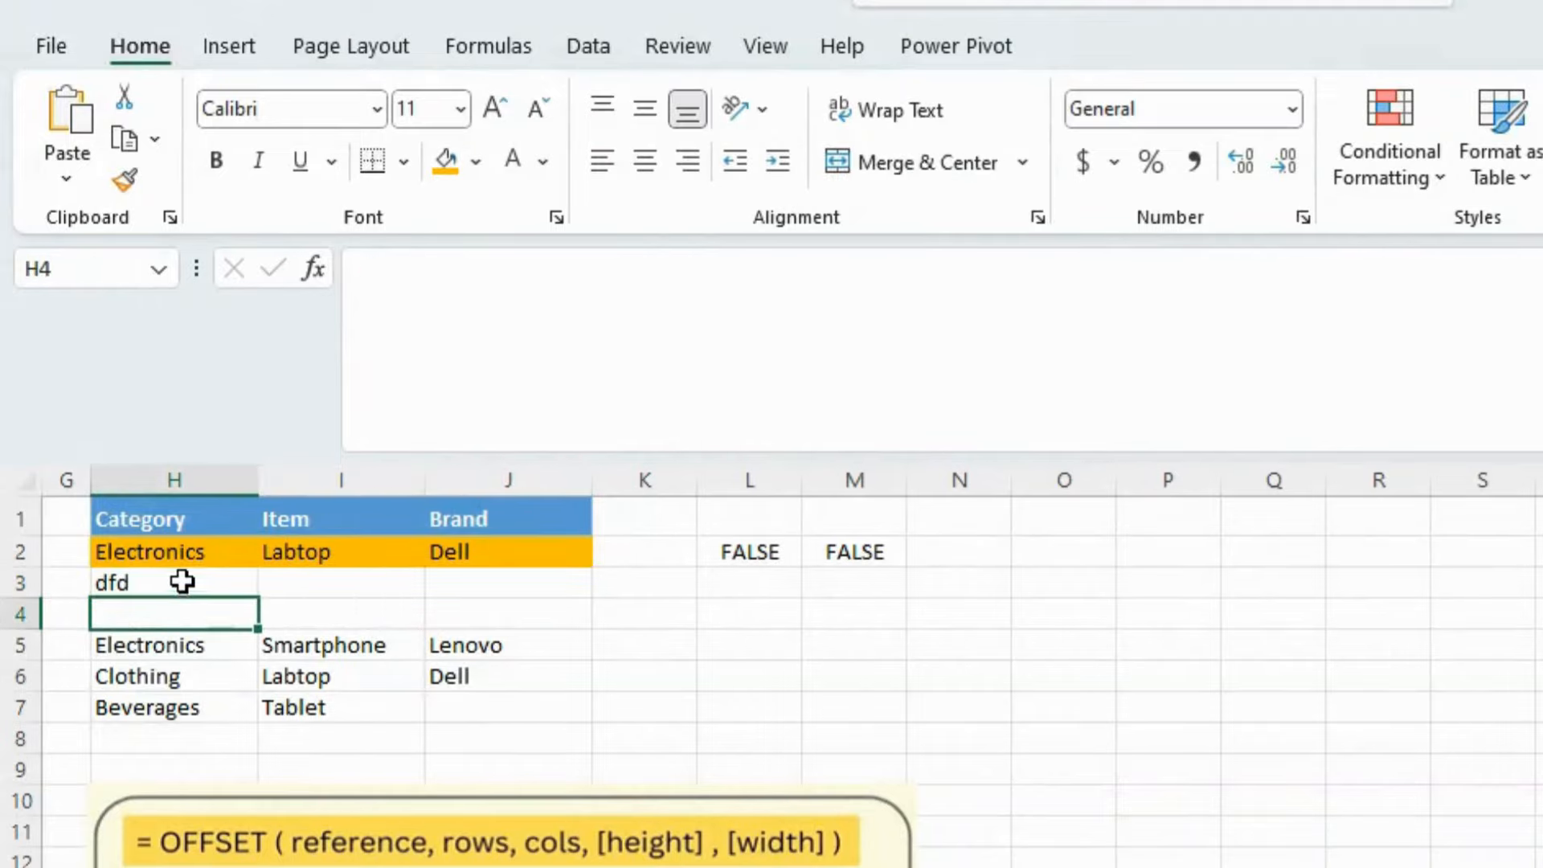
pyautogui.click(182, 582)
pyautogui.press('Delete')
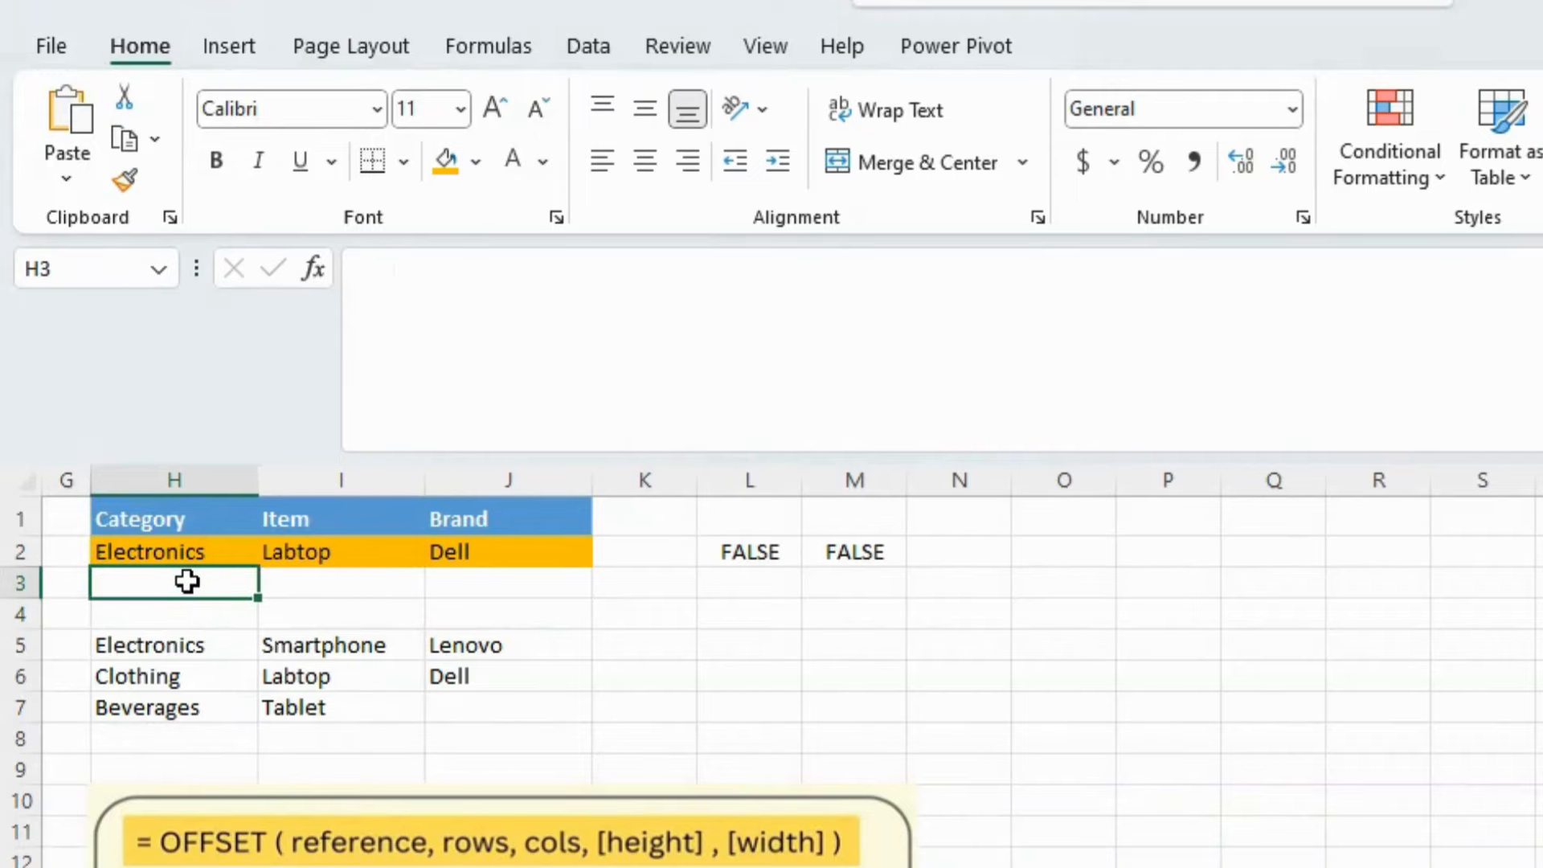
# - Collapse the formula bar and move the helper lists in H5:J8 down one row to start at H6
pyautogui.hotkey('ctrl', 'shift', 'u')
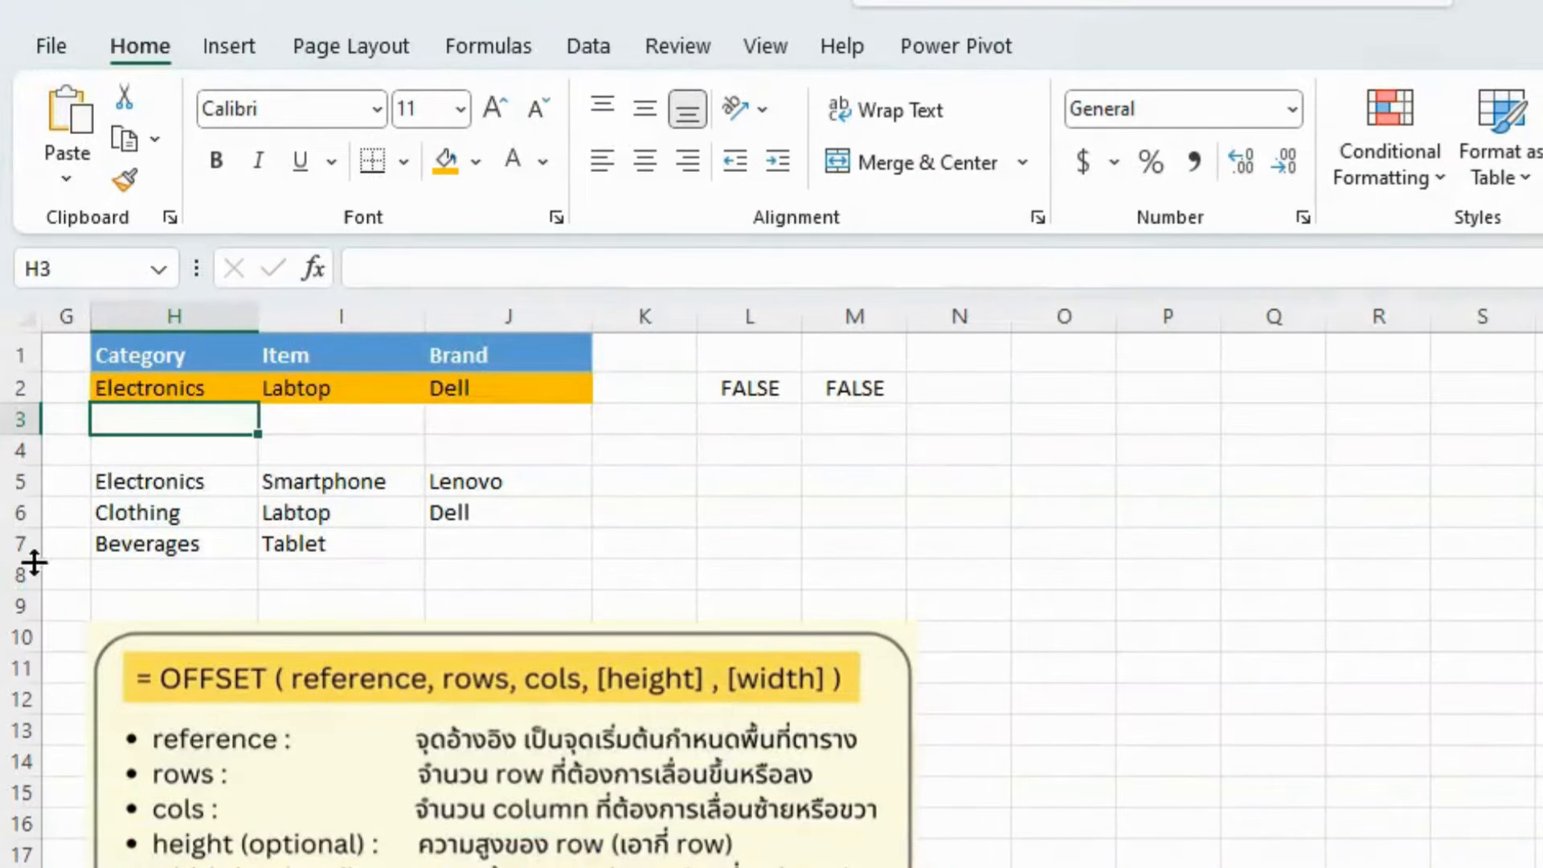
pyautogui.click(338, 546)
pyautogui.moveTo(120, 477); pyautogui.dragTo(490, 569)
pyautogui.moveTo(500, 491); pyautogui.dragTo(499, 522)
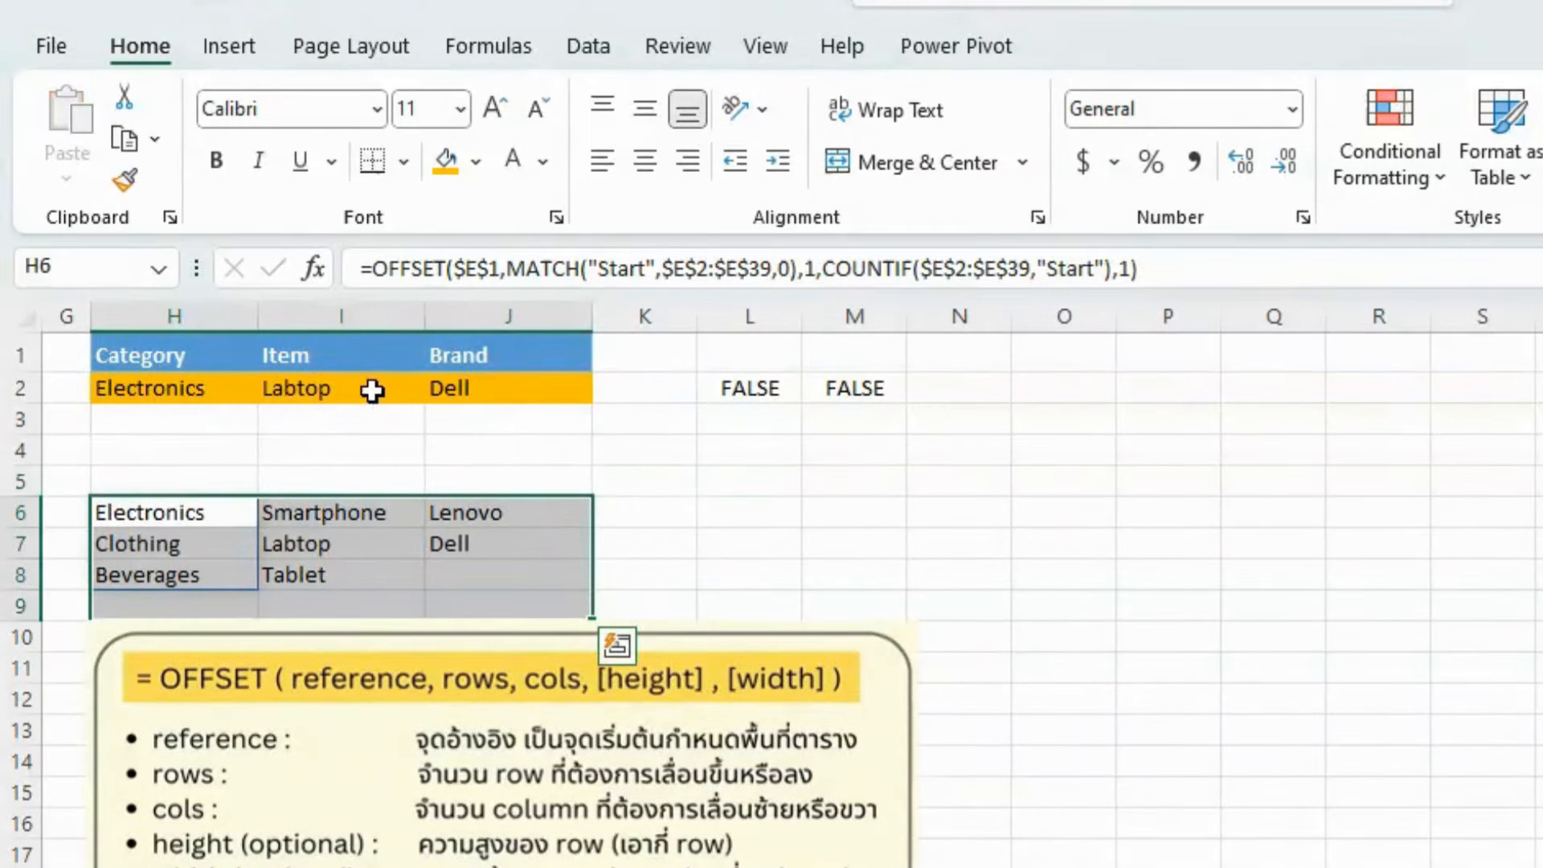
# - Convert the dropdown range H1:J2 into a table with headers
pyautogui.click(370, 389)
pyautogui.click(354, 356)
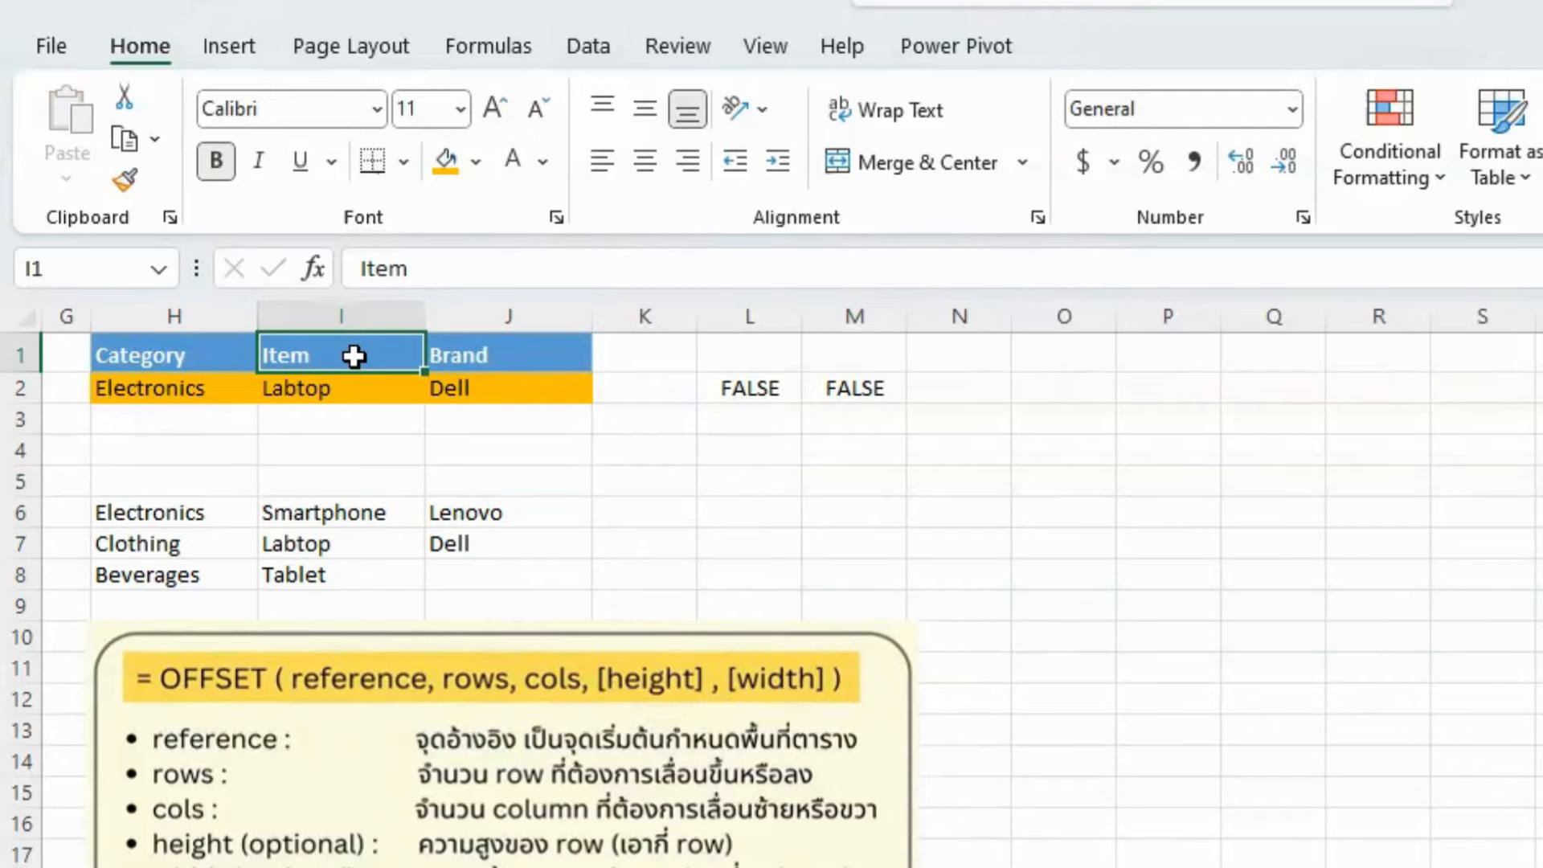
pyautogui.hotkey('ctrl', 't')
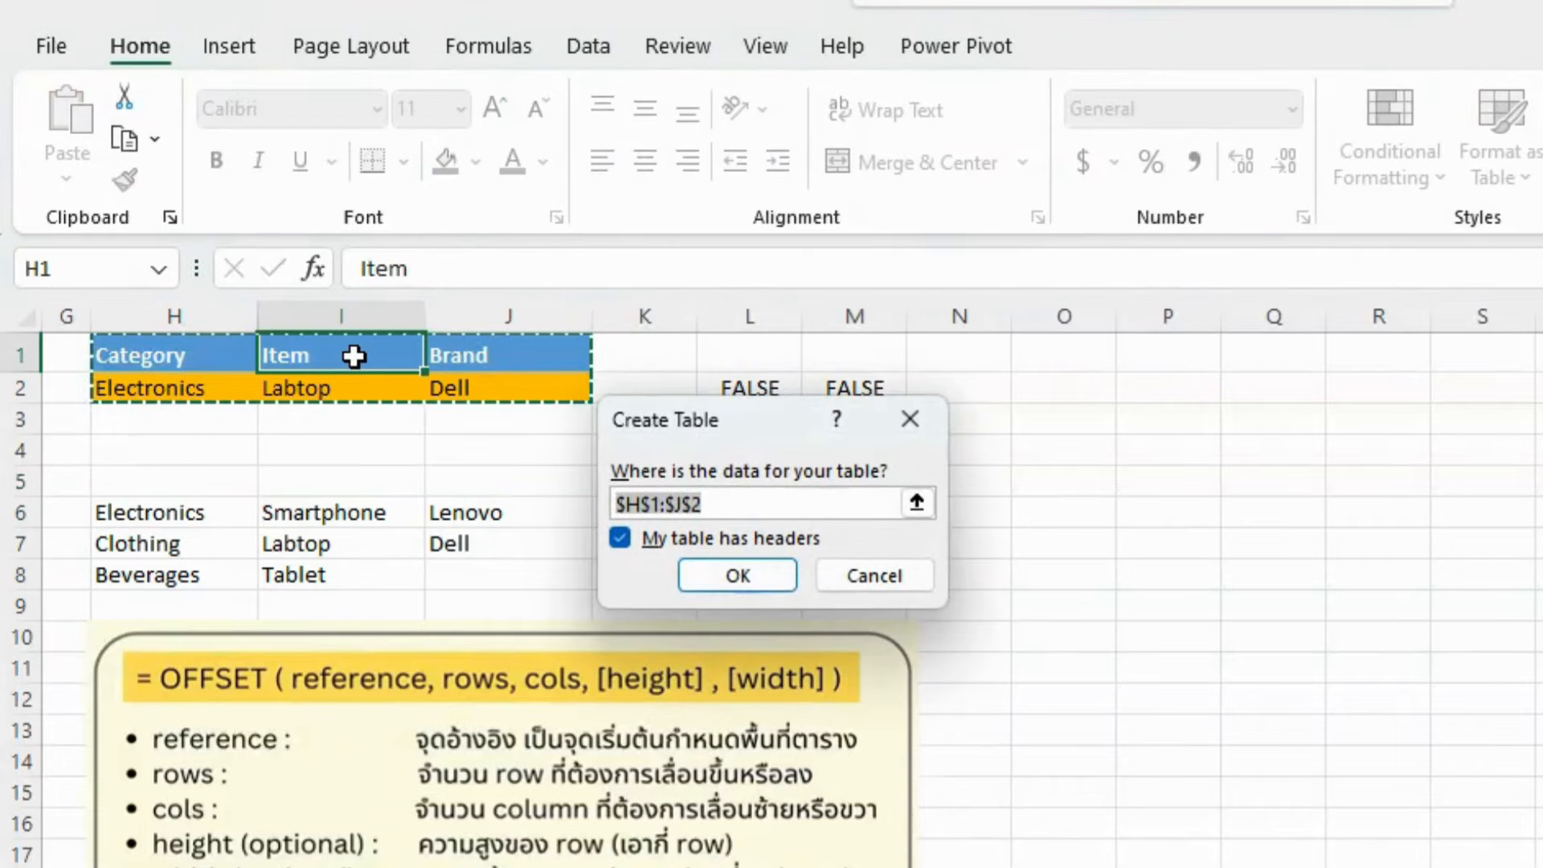
pyautogui.press('Return')
# - Add a table row in row 3 with Category Electronics, Item Labtop and Brand Dell
pyautogui.click(206, 422)
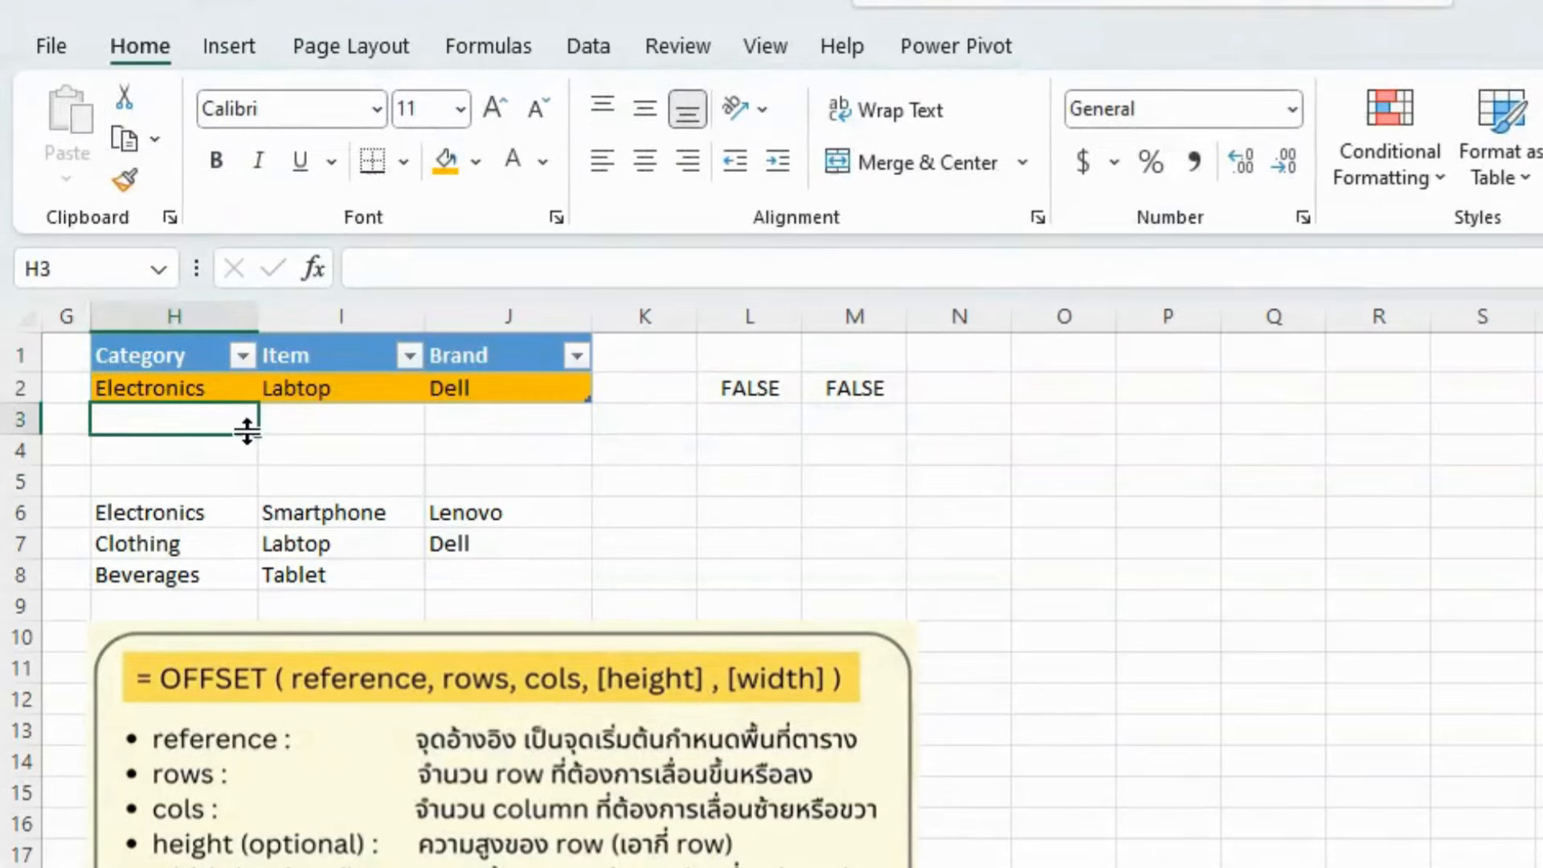
pyautogui.write('E')
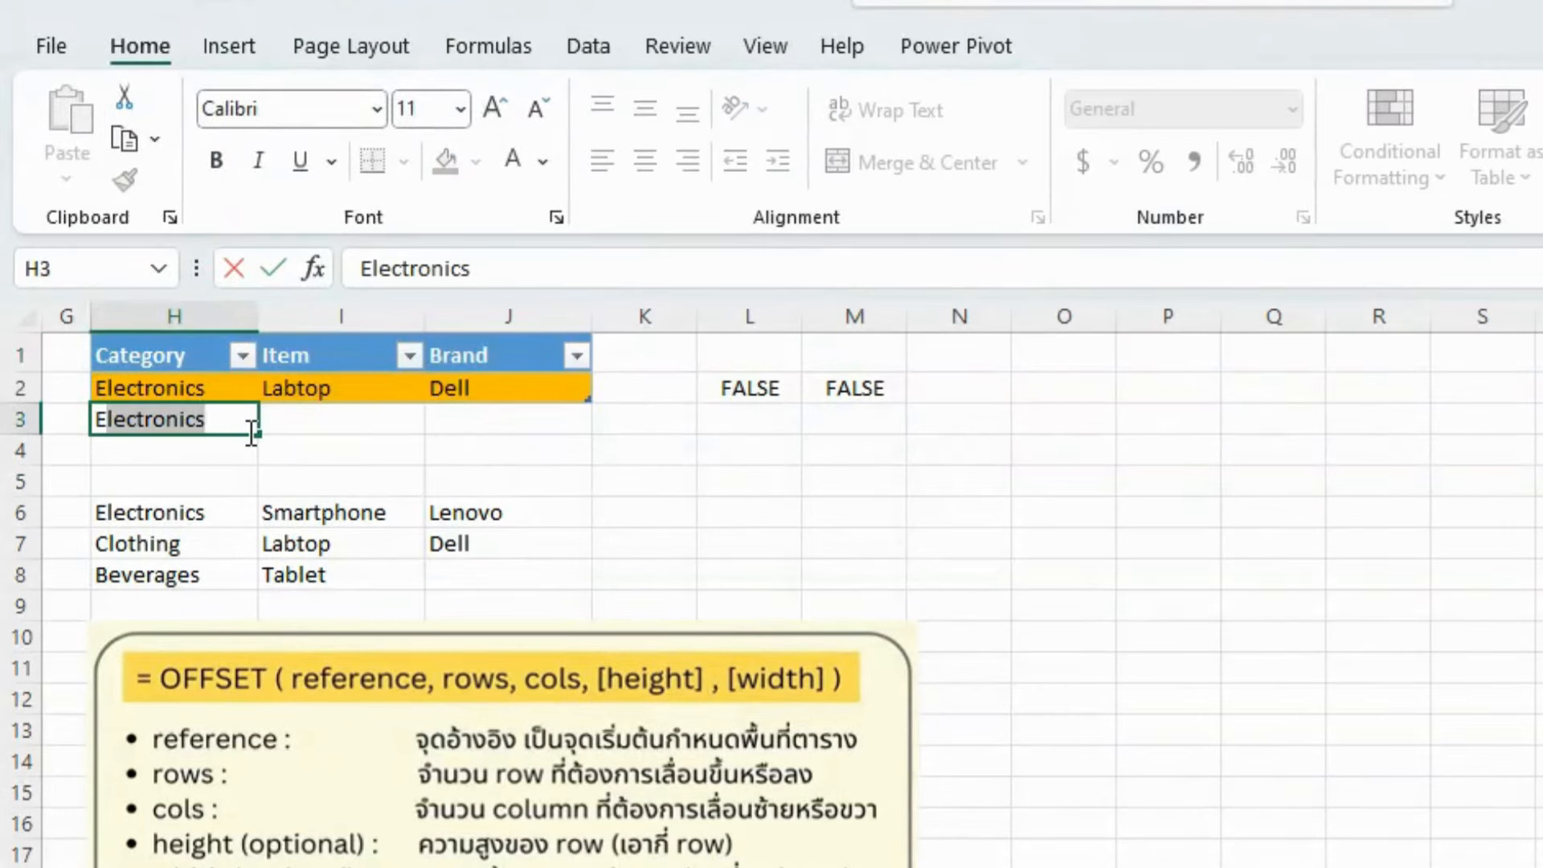
pyautogui.press('Return')
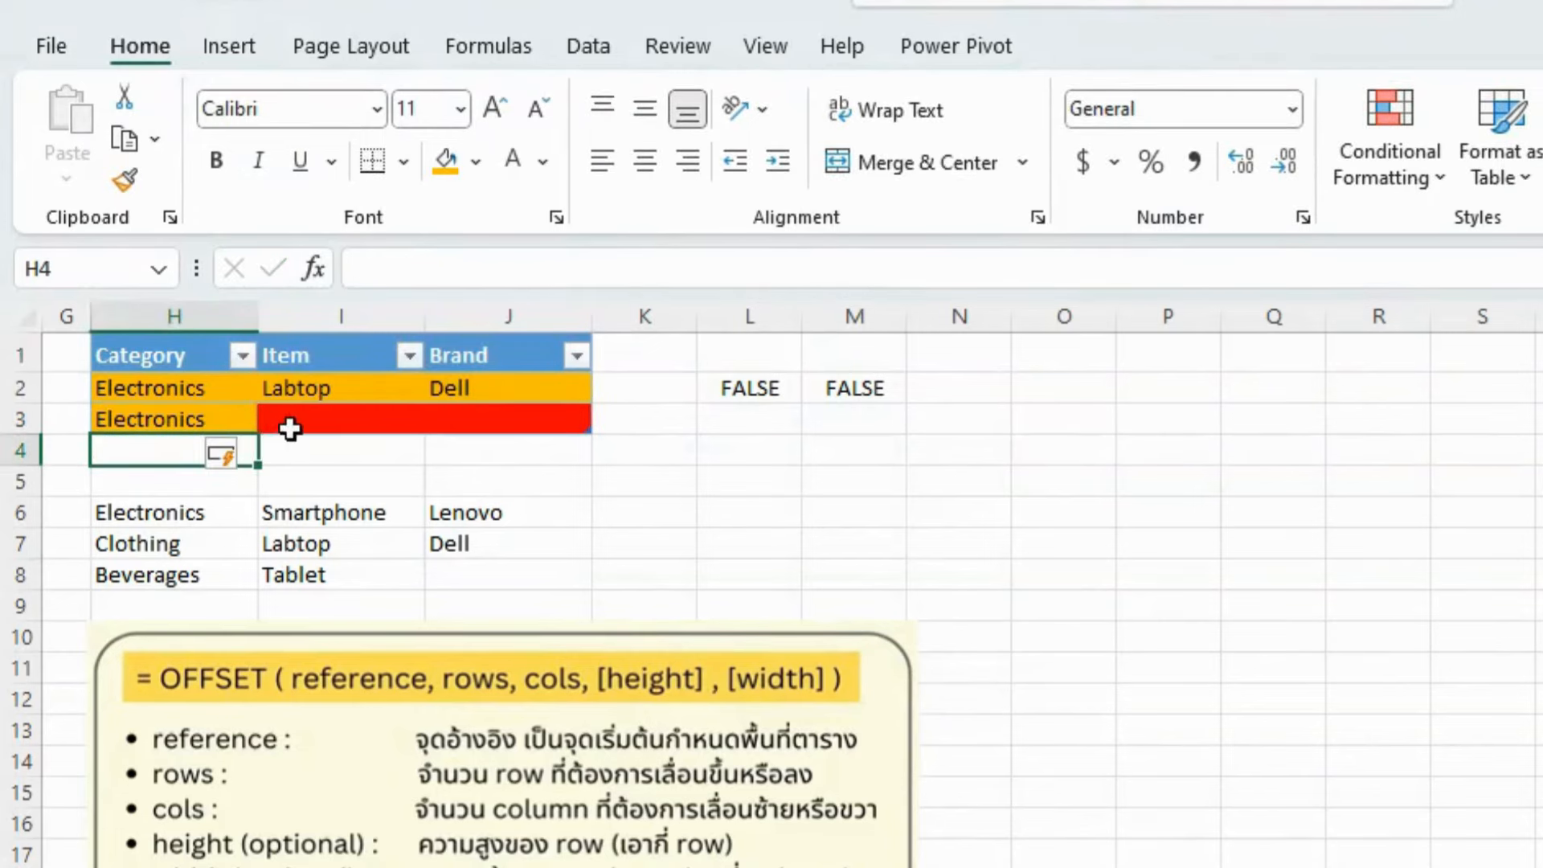
pyautogui.click(378, 424)
pyautogui.click(440, 420)
pyautogui.click(388, 470)
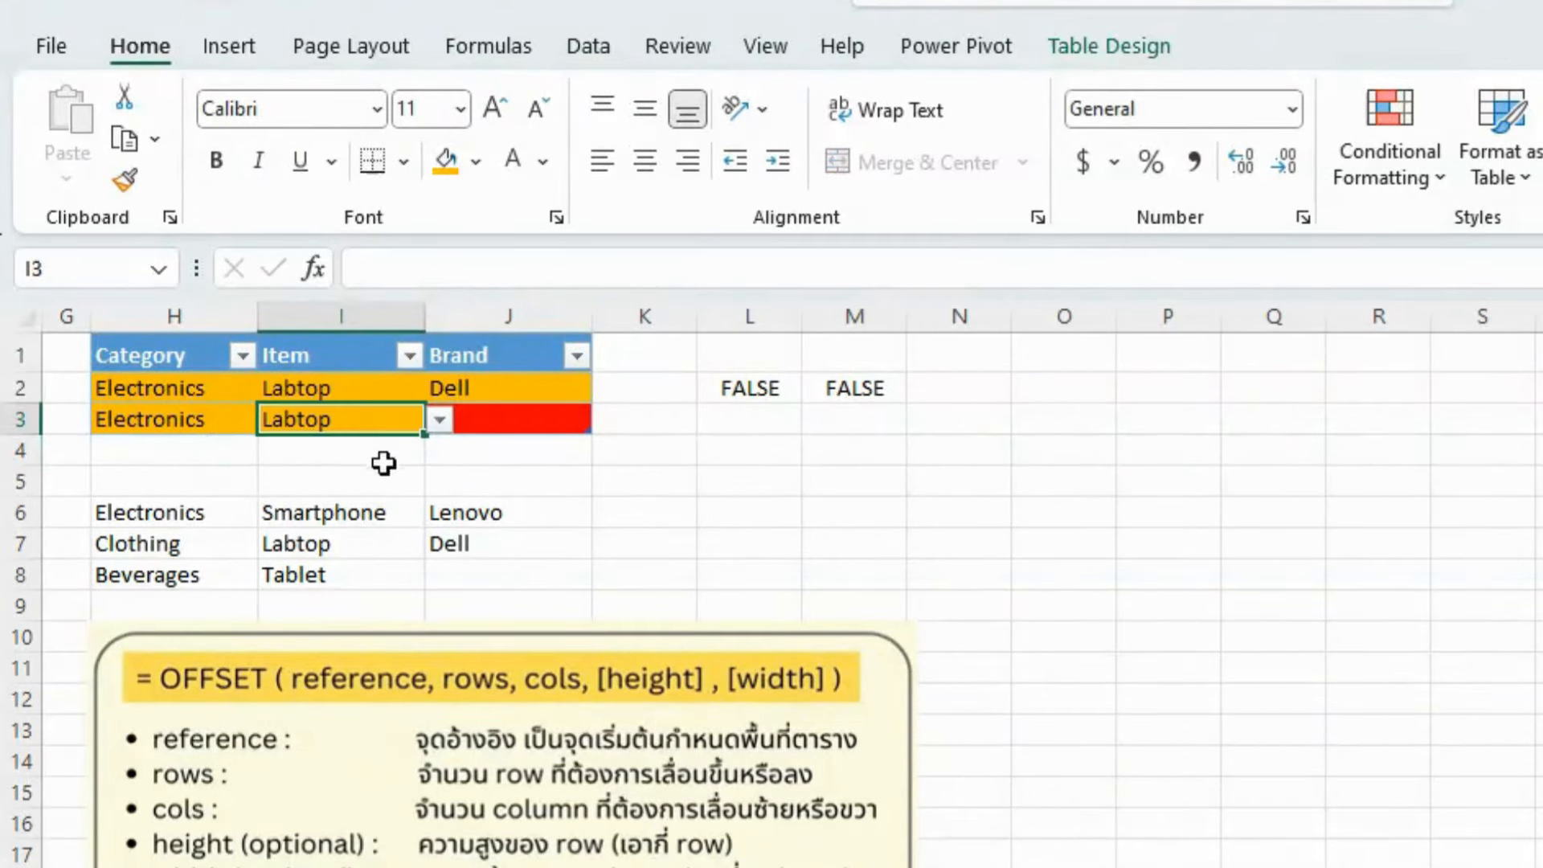
pyautogui.click(512, 425)
pyautogui.click(606, 420)
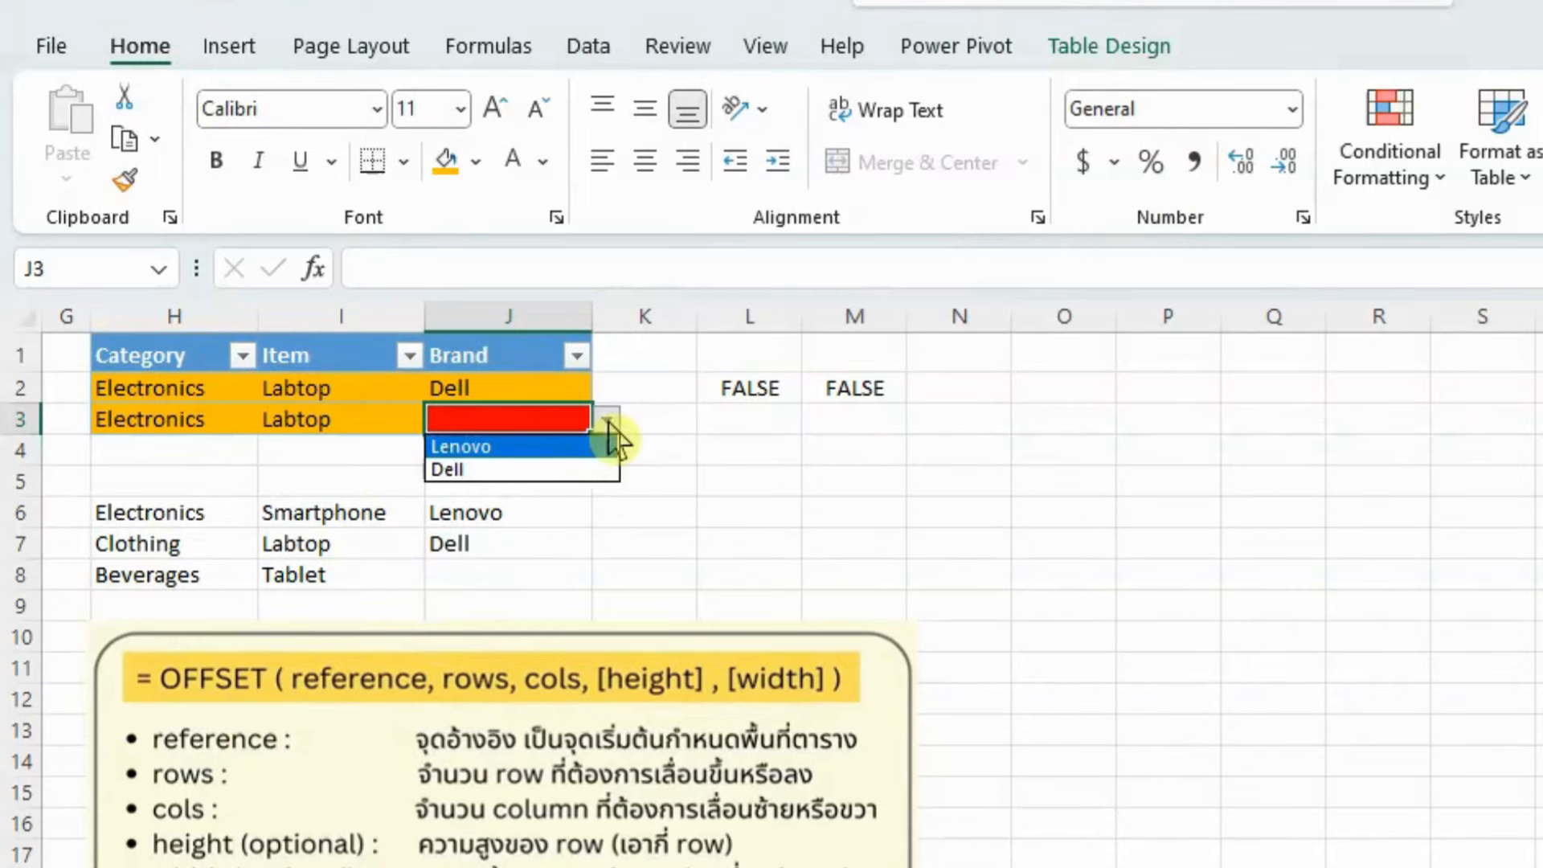
pyautogui.click(562, 470)
# - Add a test row in row 4 with Category Electronics, Item Tablet and Brand Apple
pyautogui.click(201, 447)
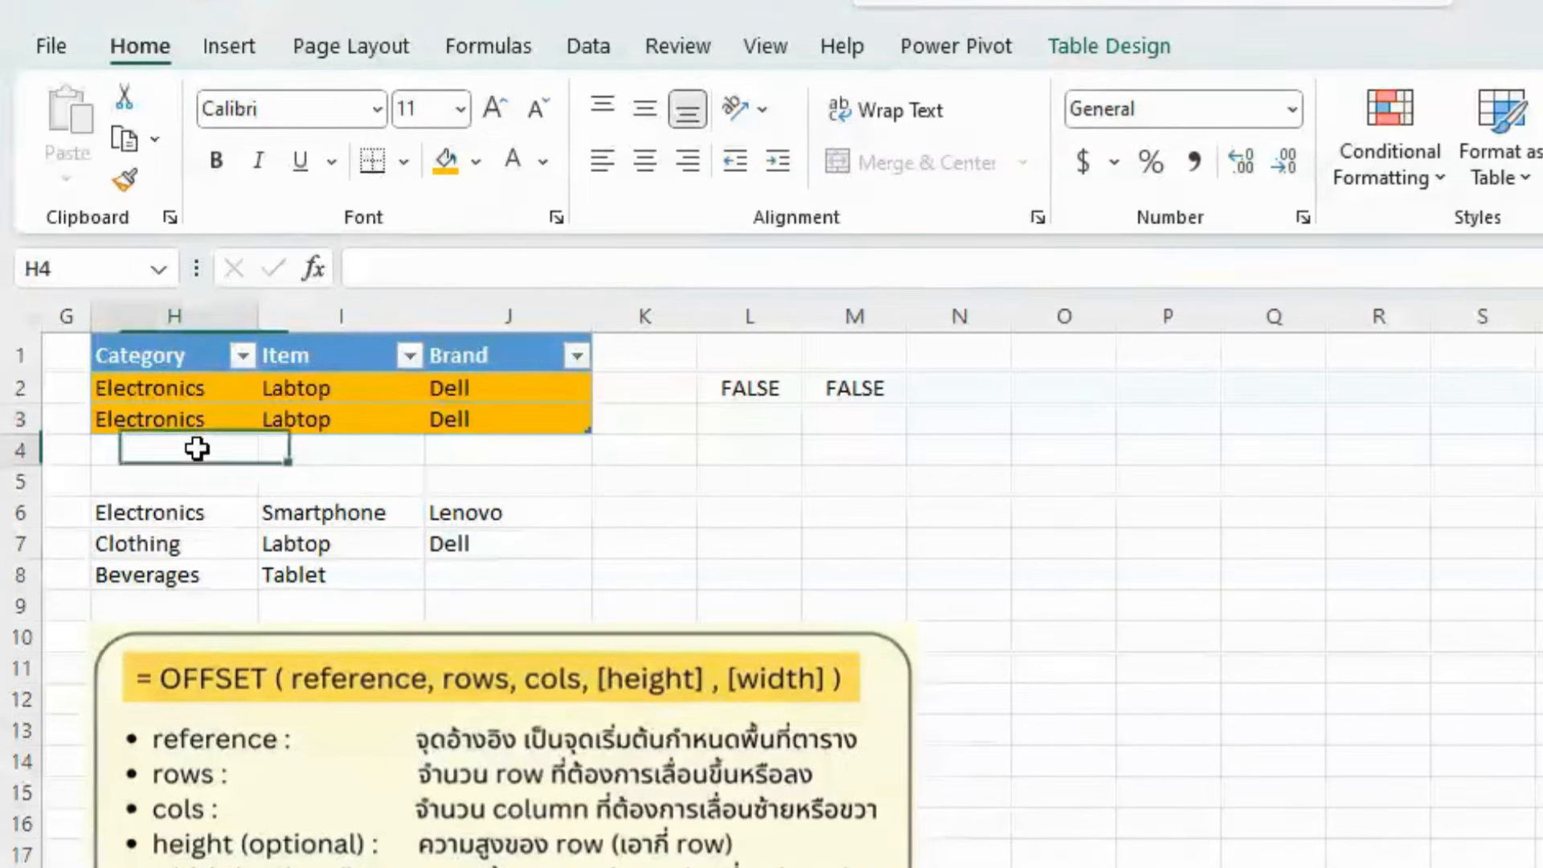
pyautogui.write('E')
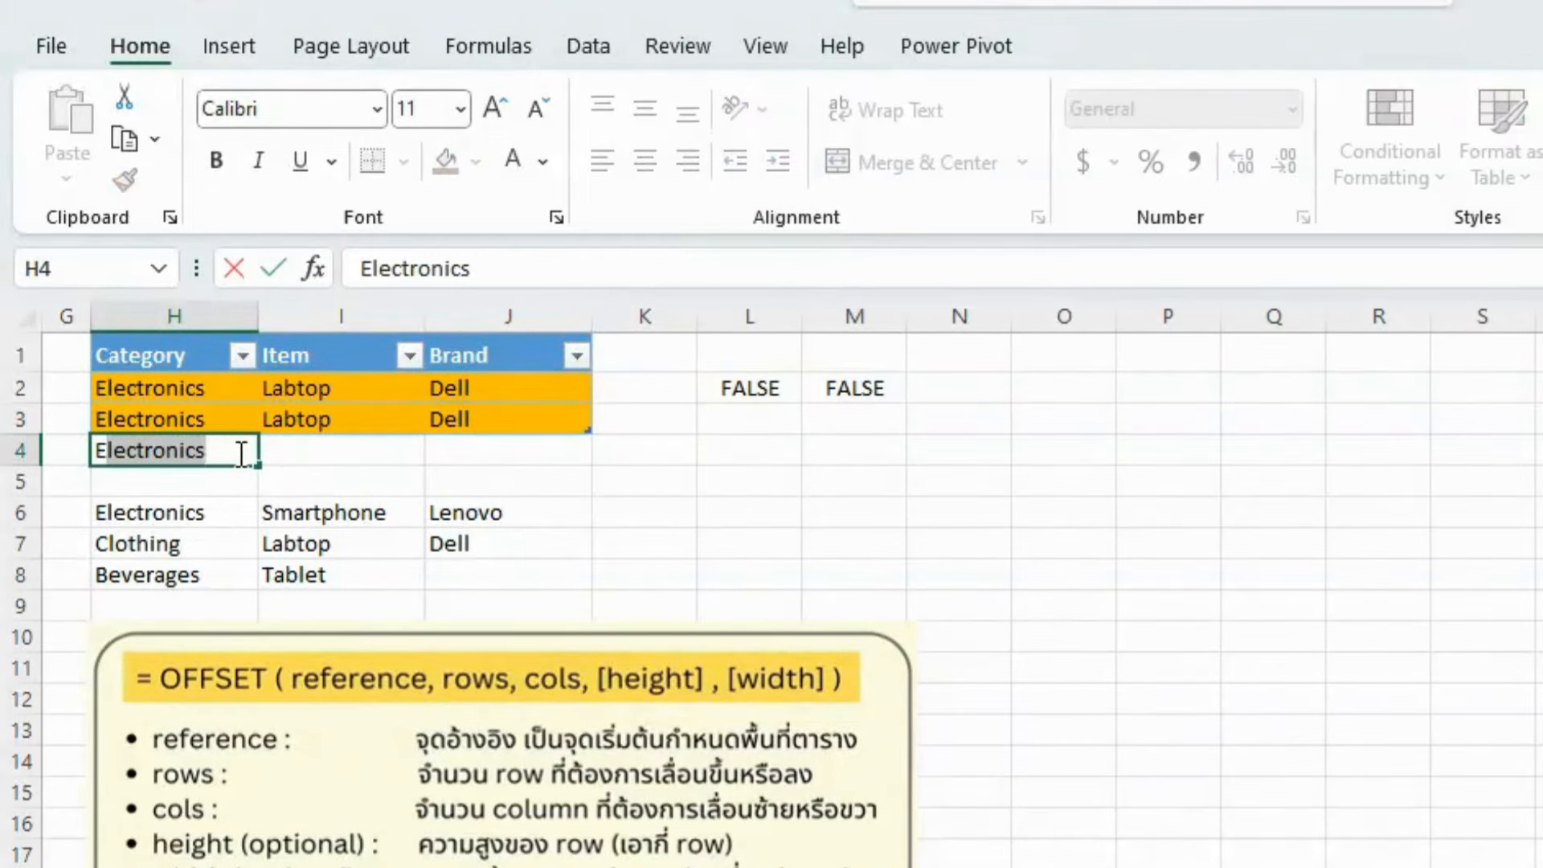
pyautogui.press('Return')
pyautogui.click(359, 447)
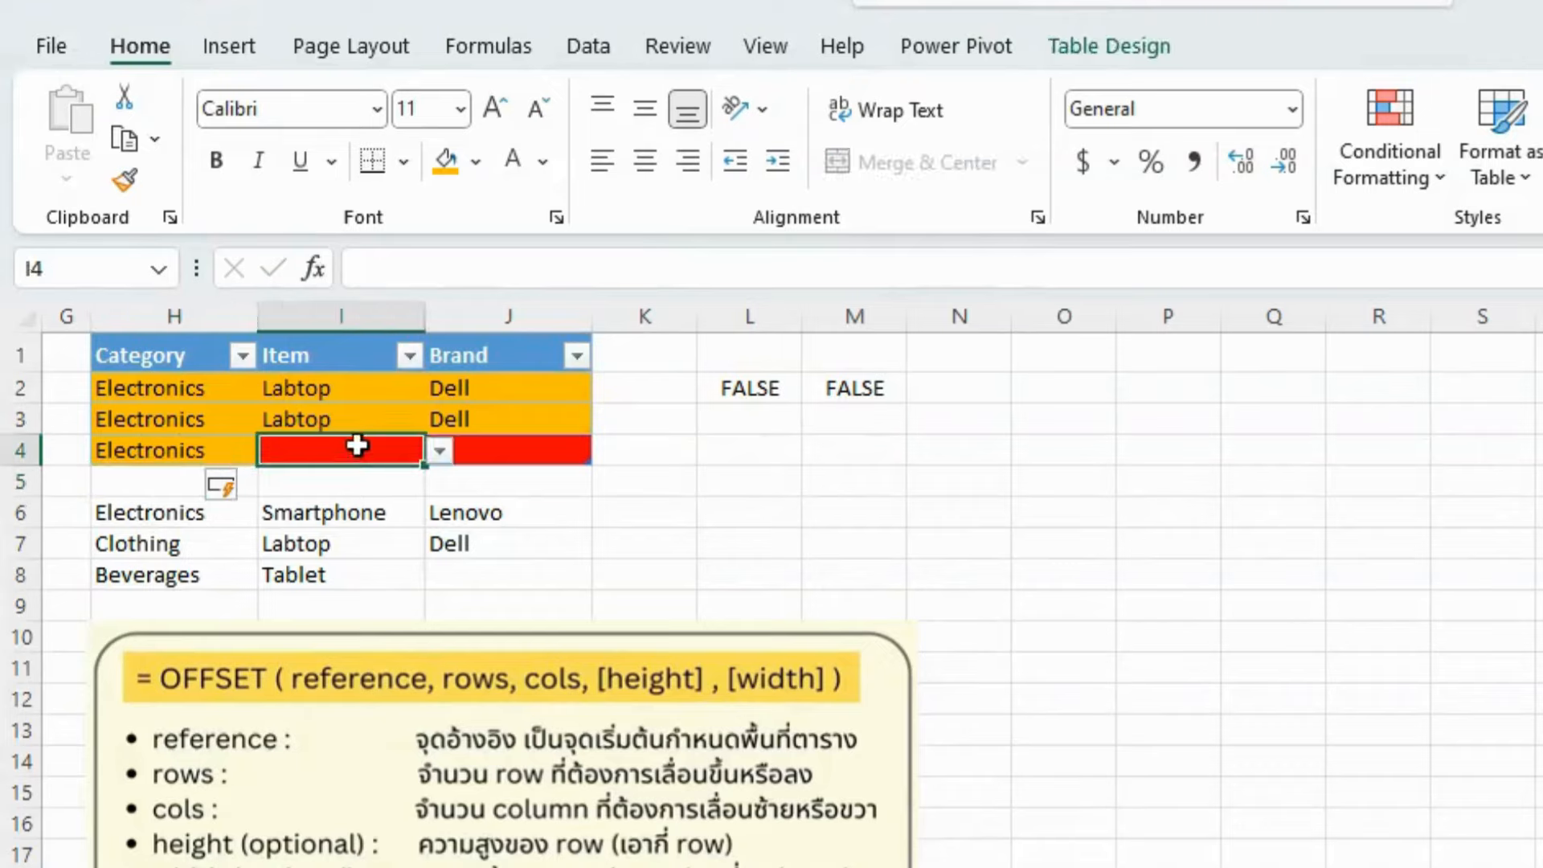
pyautogui.click(439, 450)
pyautogui.click(368, 524)
pyautogui.click(517, 450)
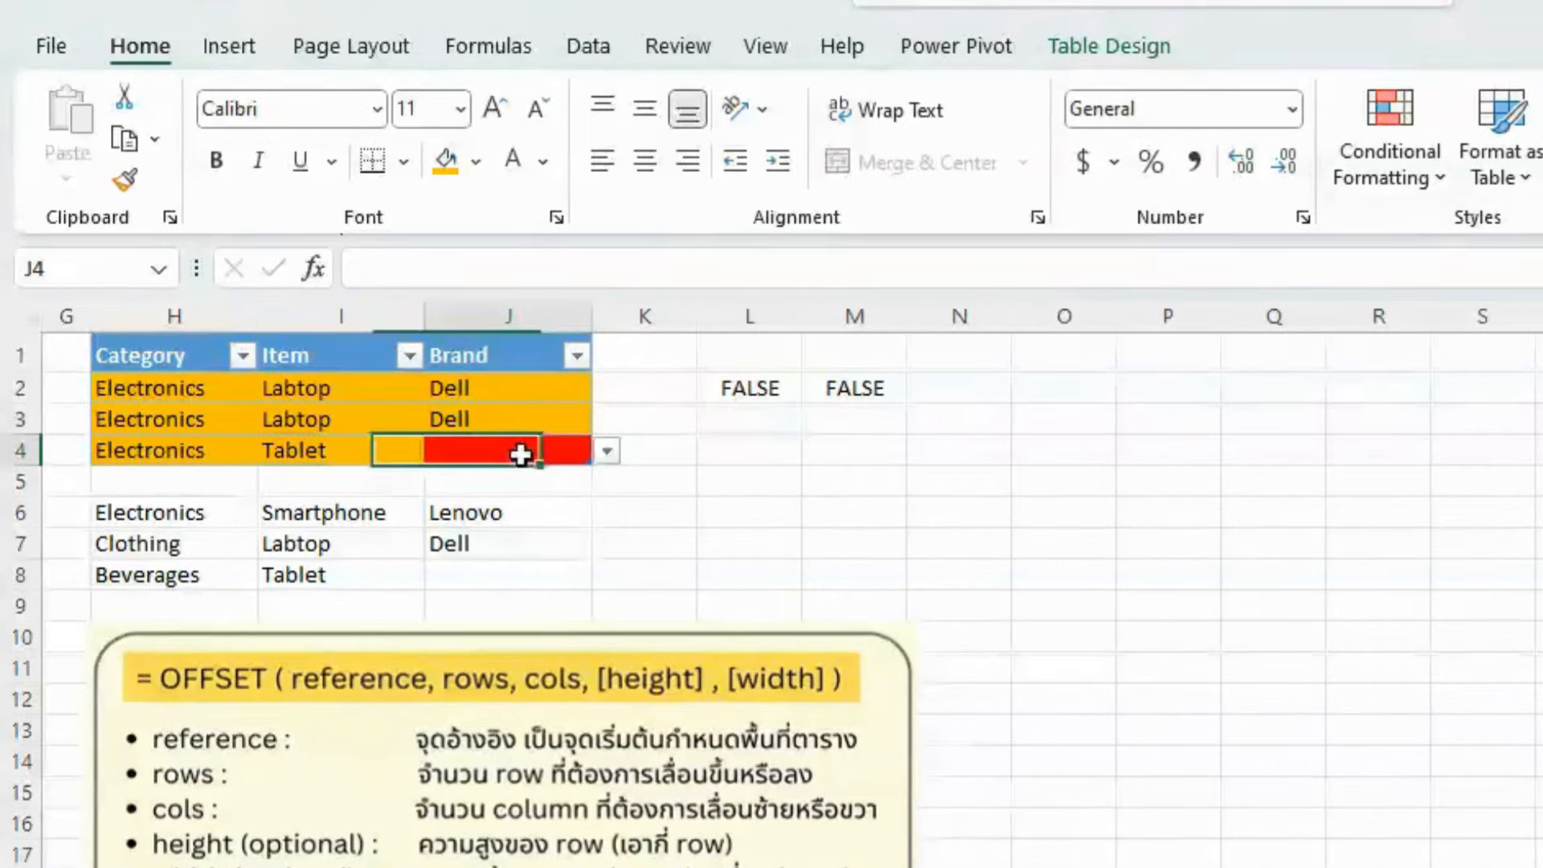
pyautogui.click(606, 450)
pyautogui.click(554, 500)
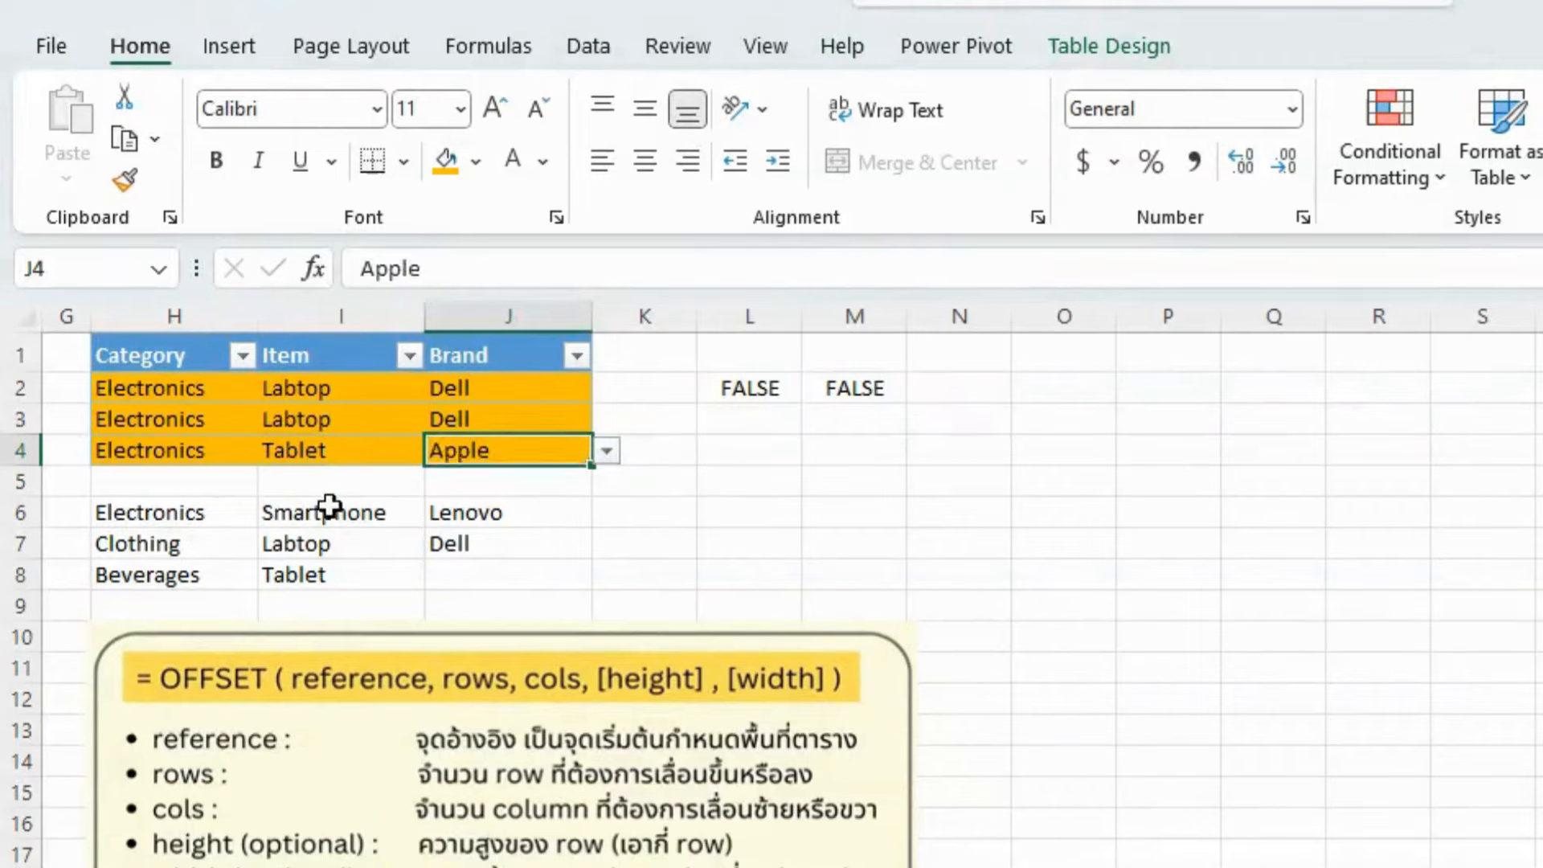
pyautogui.click(345, 485)
pyautogui.click(603, 519)
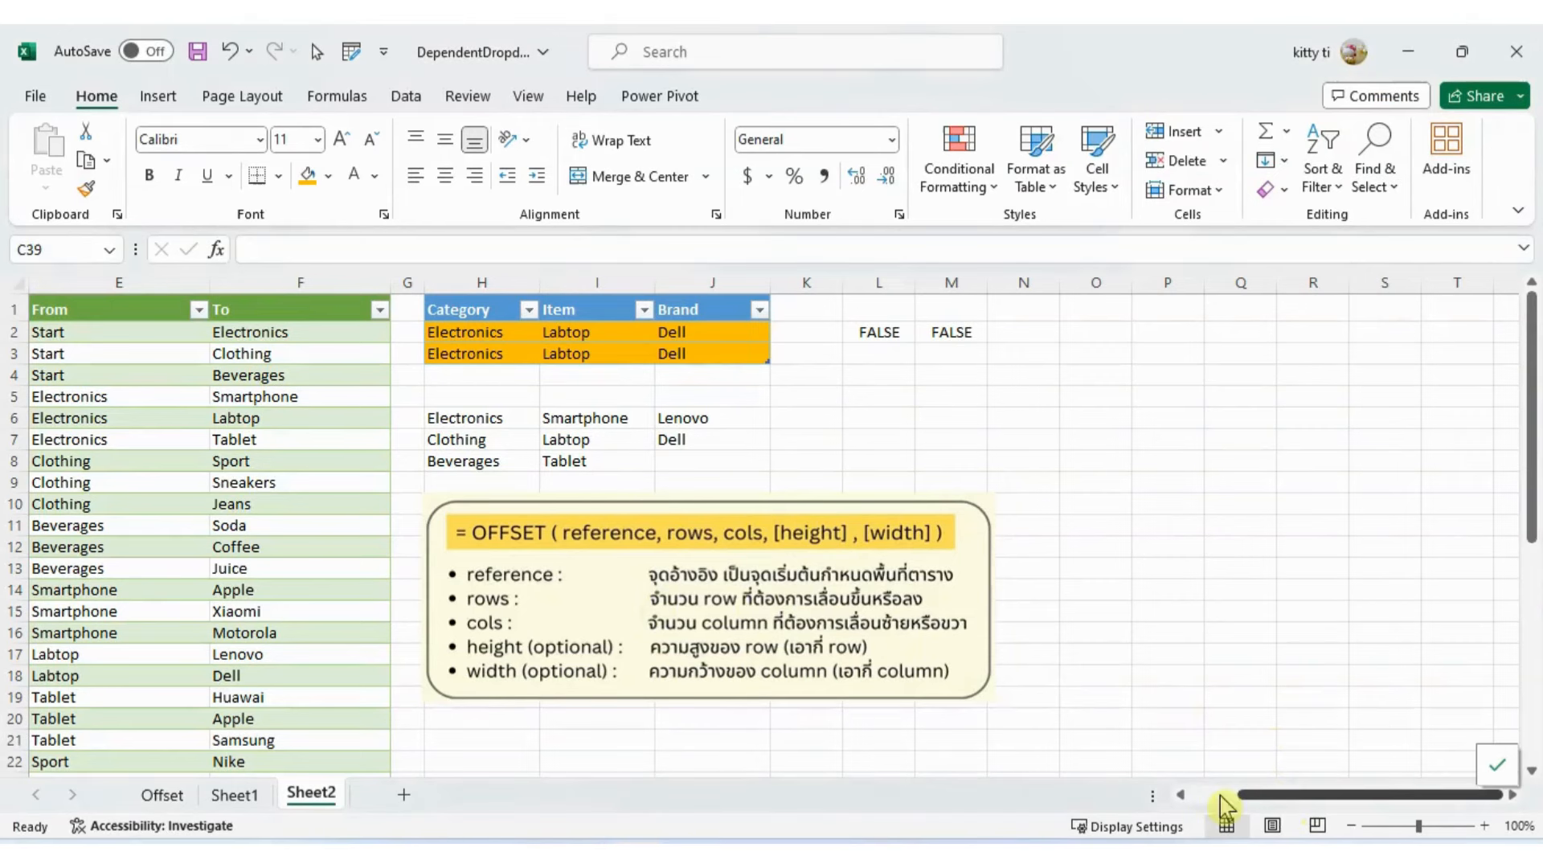
# - Add a source table record in row 28 with Category Beverages, Item Water and Brand Water
pyautogui.moveTo(1296, 806); pyautogui.dragTo(1248, 806)
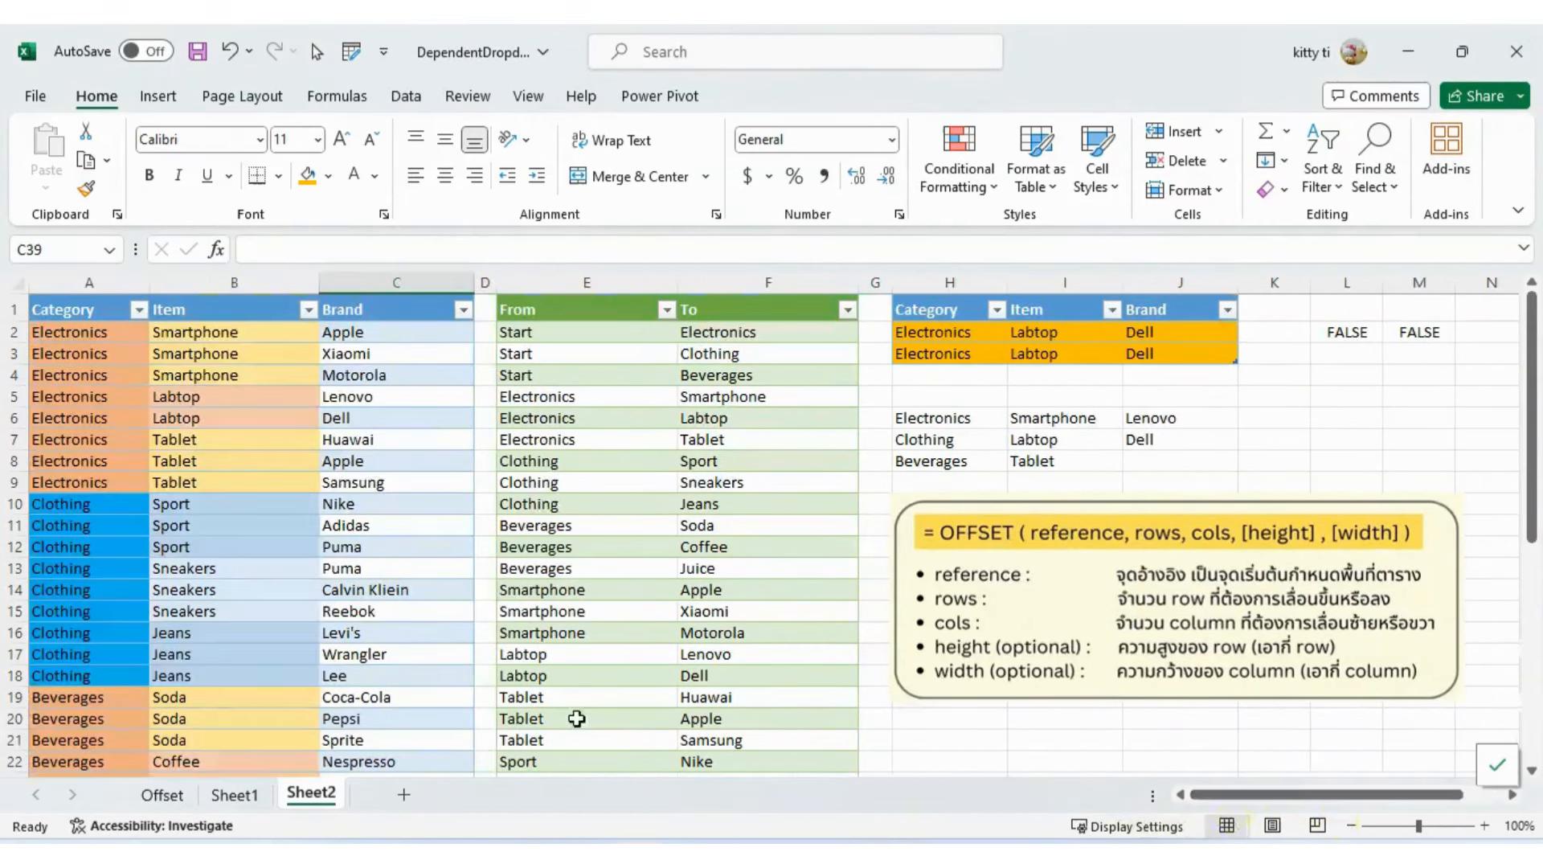
pyautogui.scroll(-6, 208, 520)
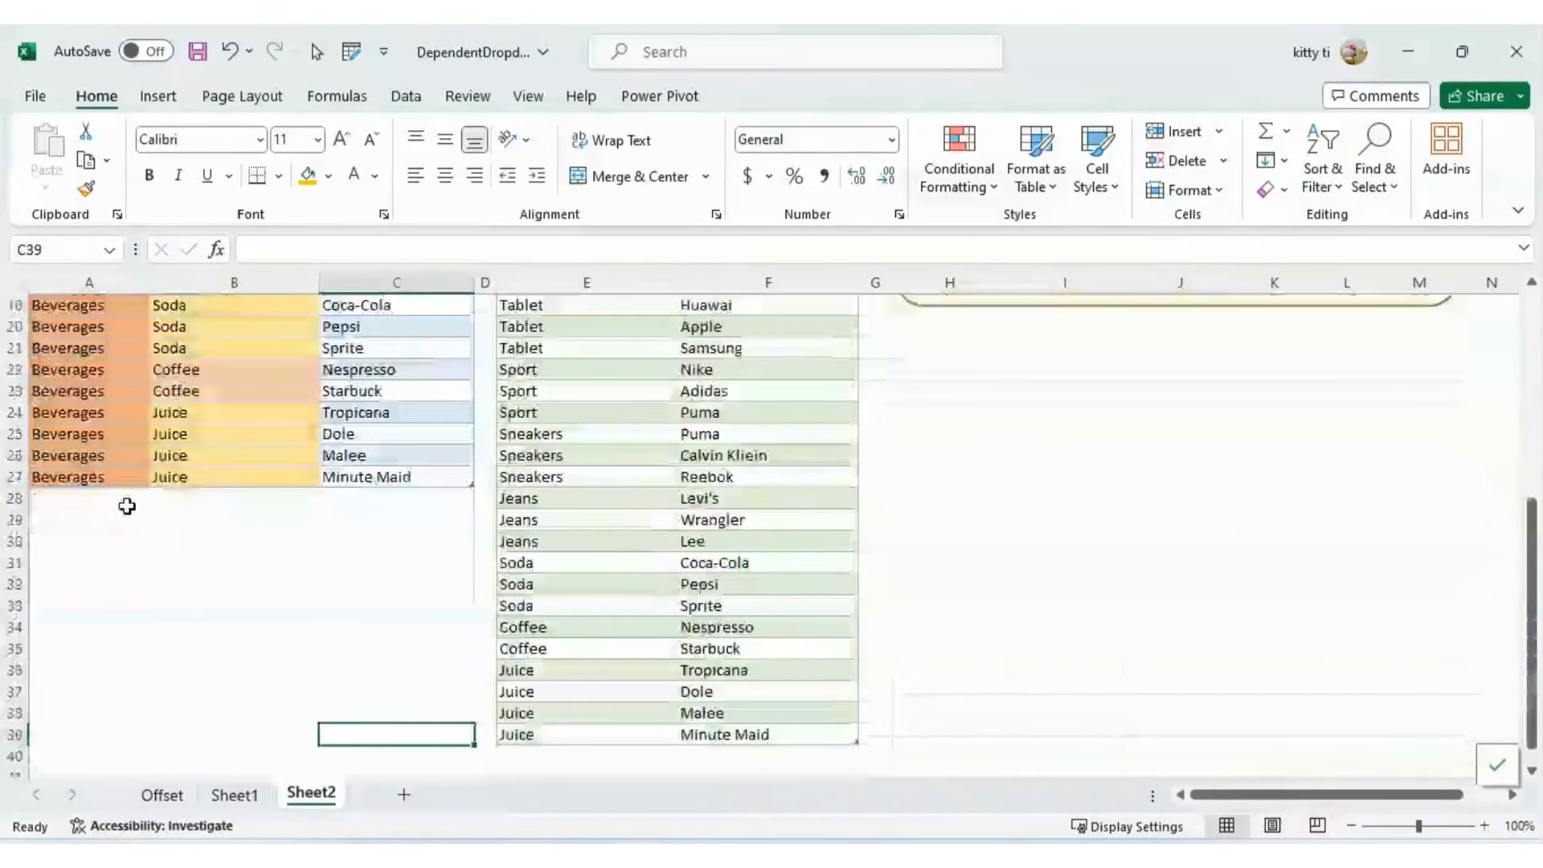
pyautogui.click(113, 502)
pyautogui.write('Beverages')
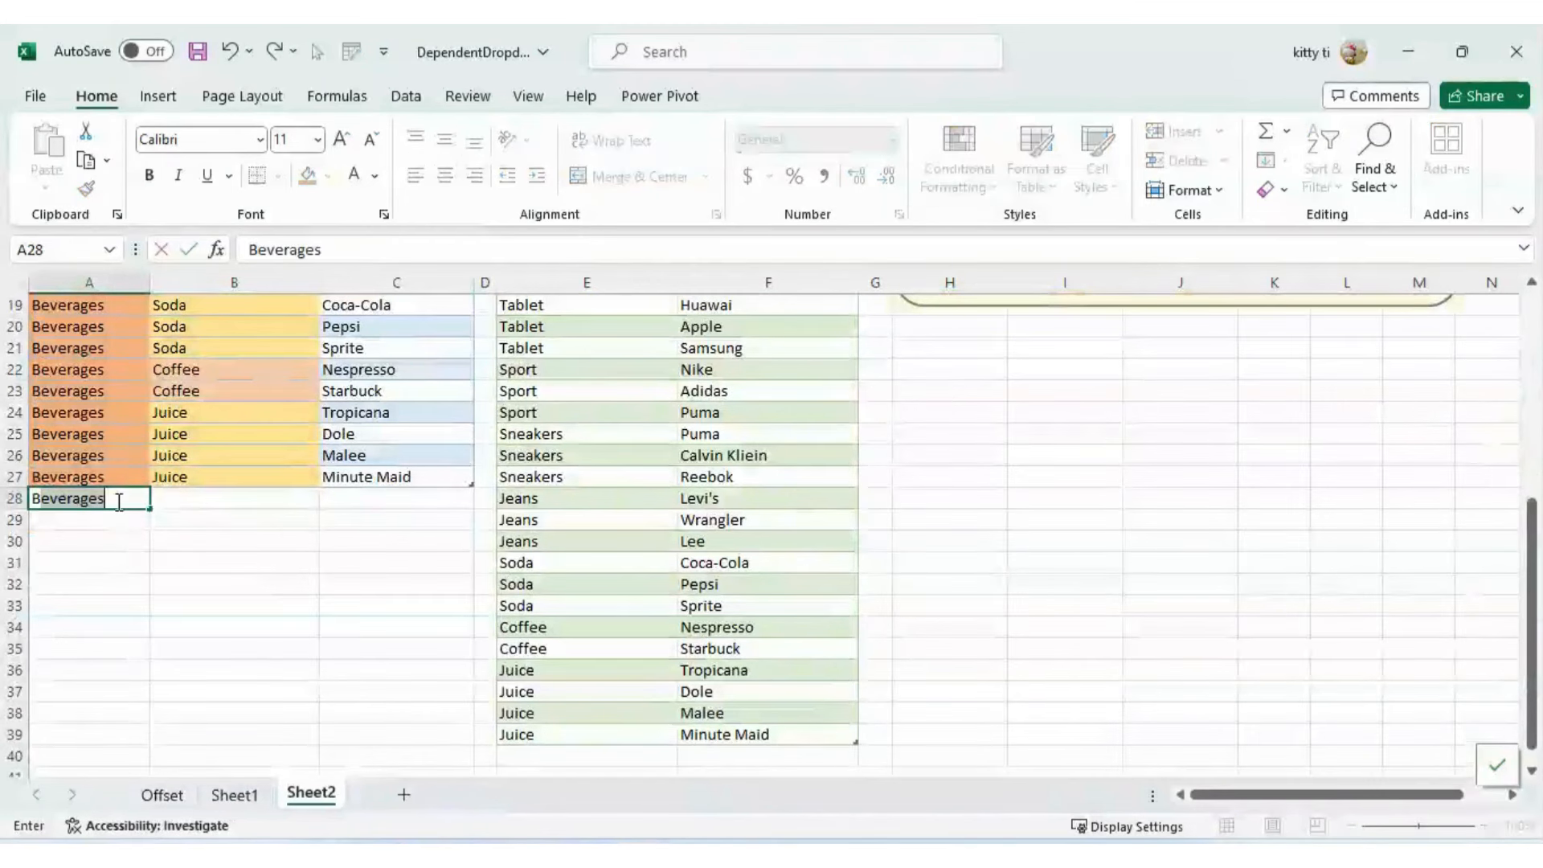
pyautogui.press('Tab')
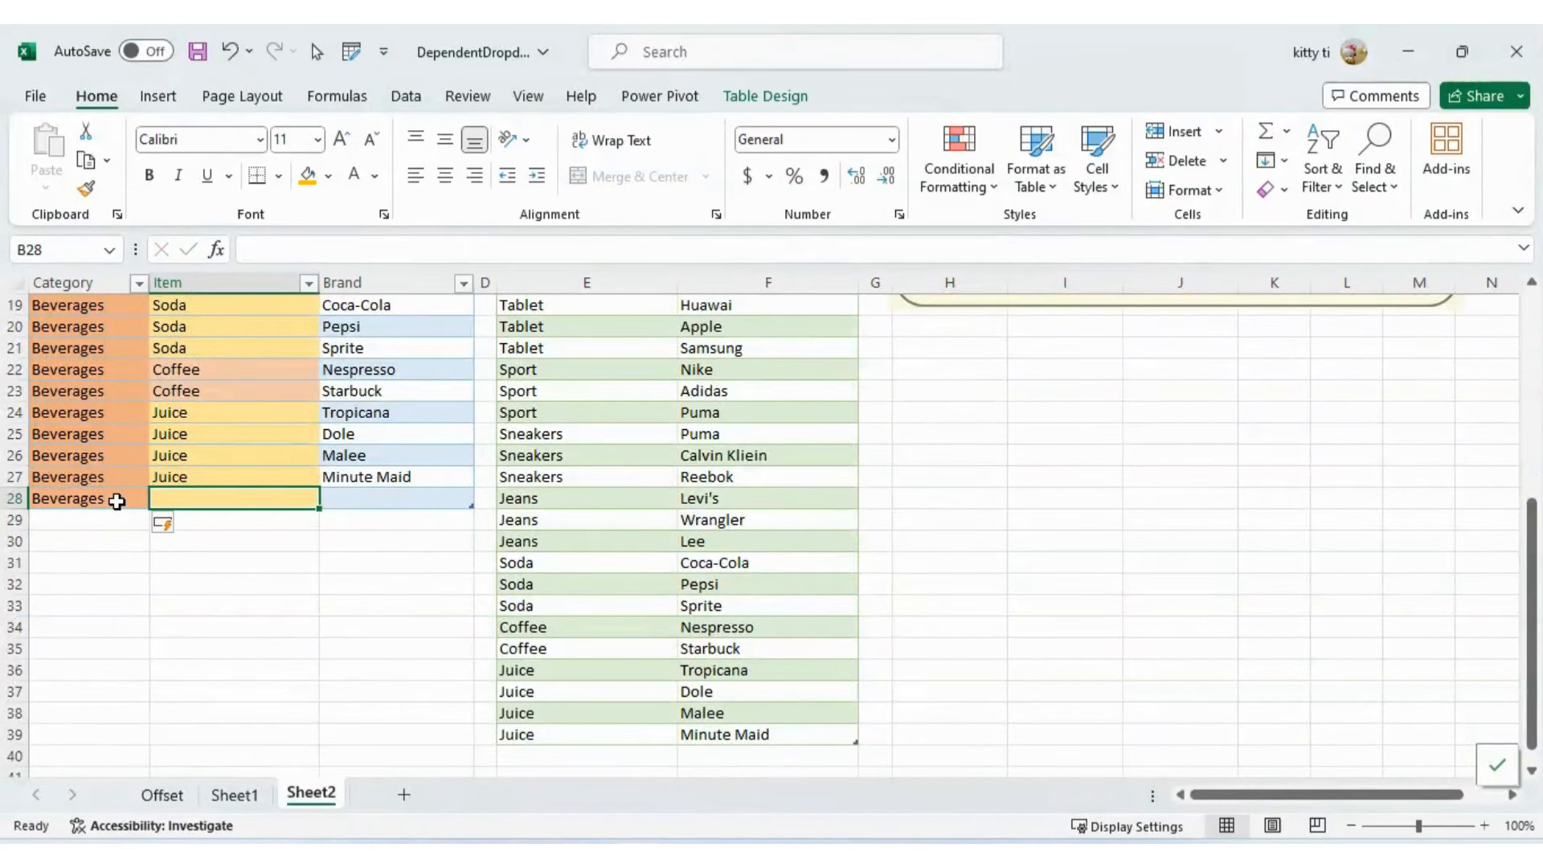
pyautogui.write('Wat')
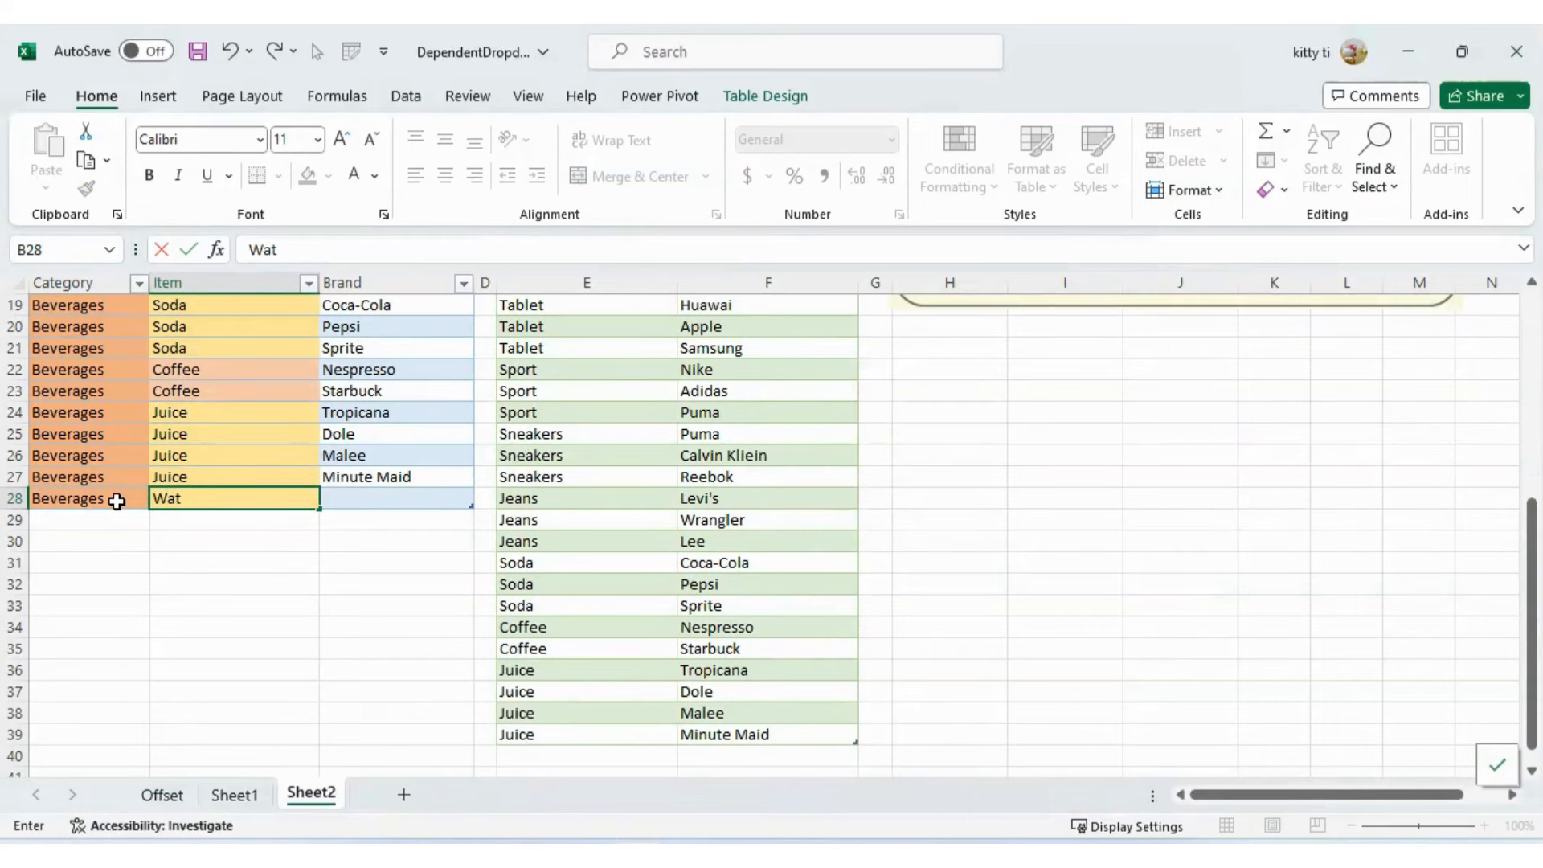
pyautogui.write('er')
pyautogui.press('Tab')
pyautogui.write('W')
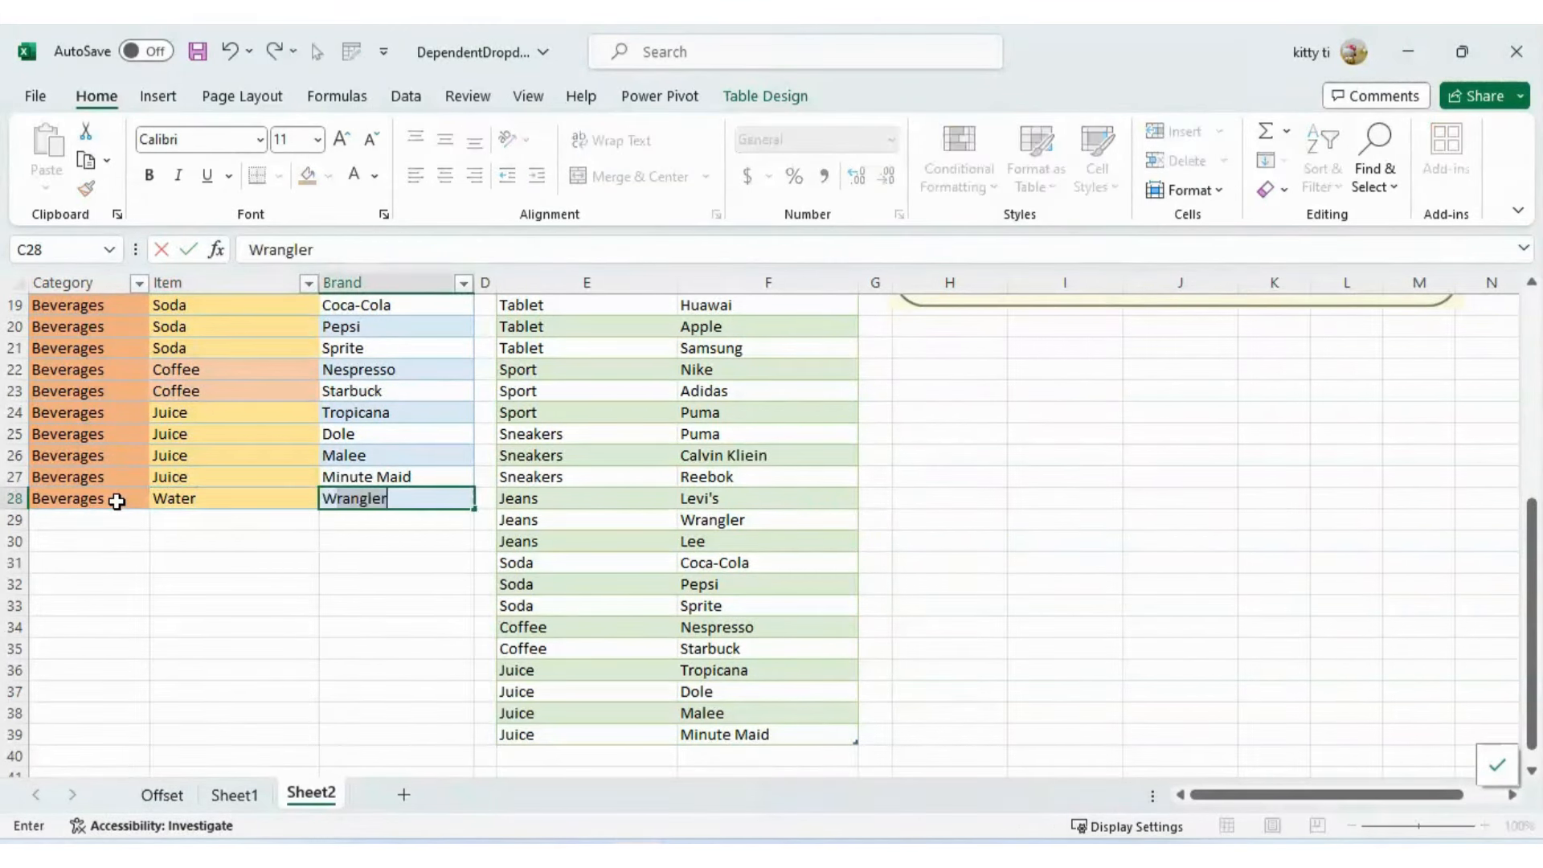
pyautogui.write('at')
pyautogui.press('Return')
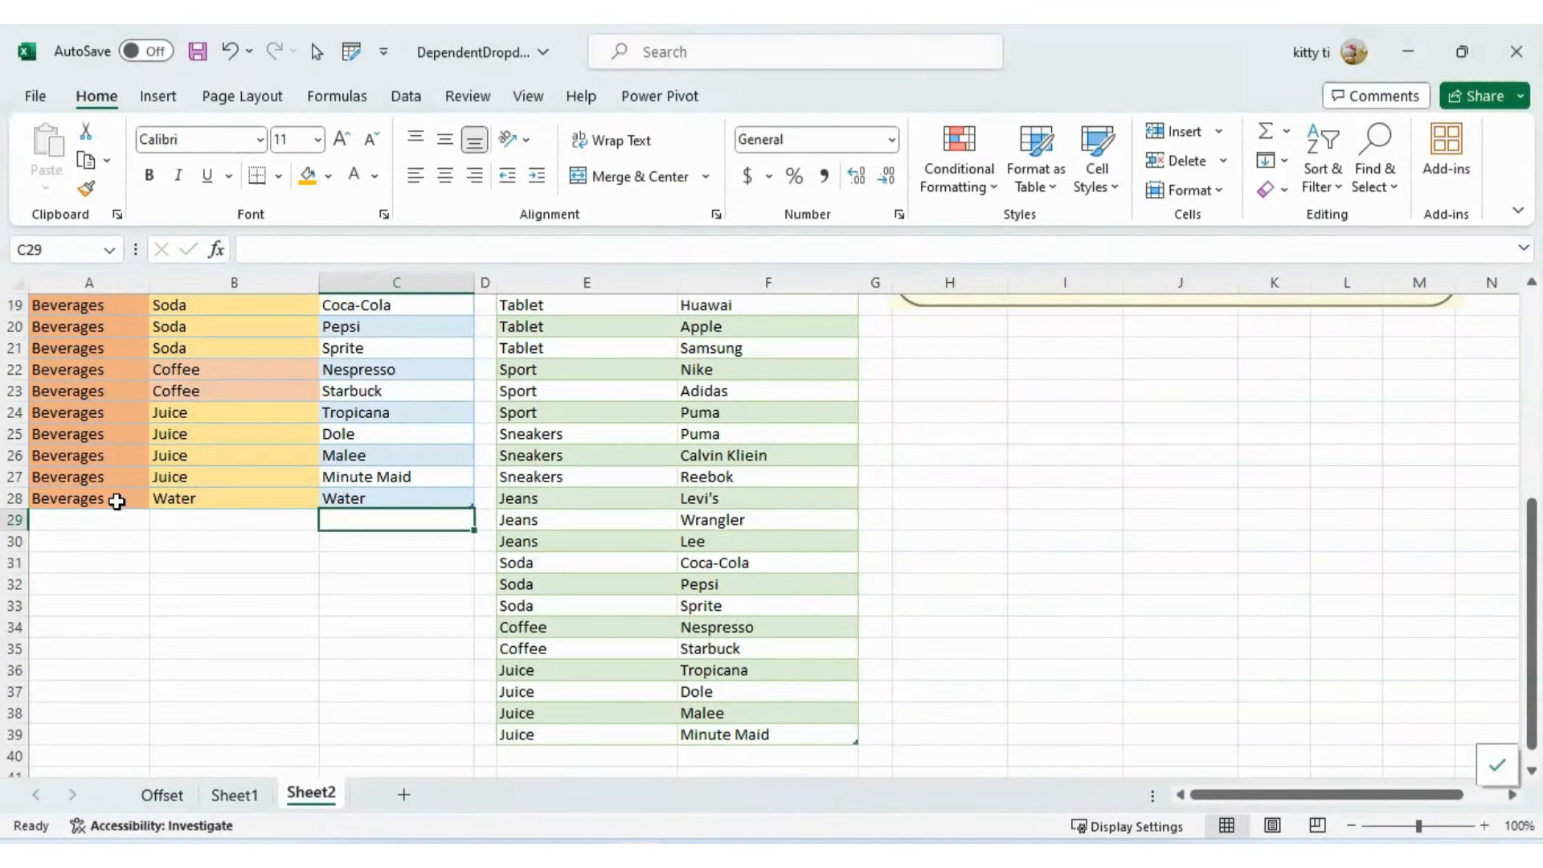
# - Refresh the From/To table to load the new source record
pyautogui.scroll(-2, 584, 537)
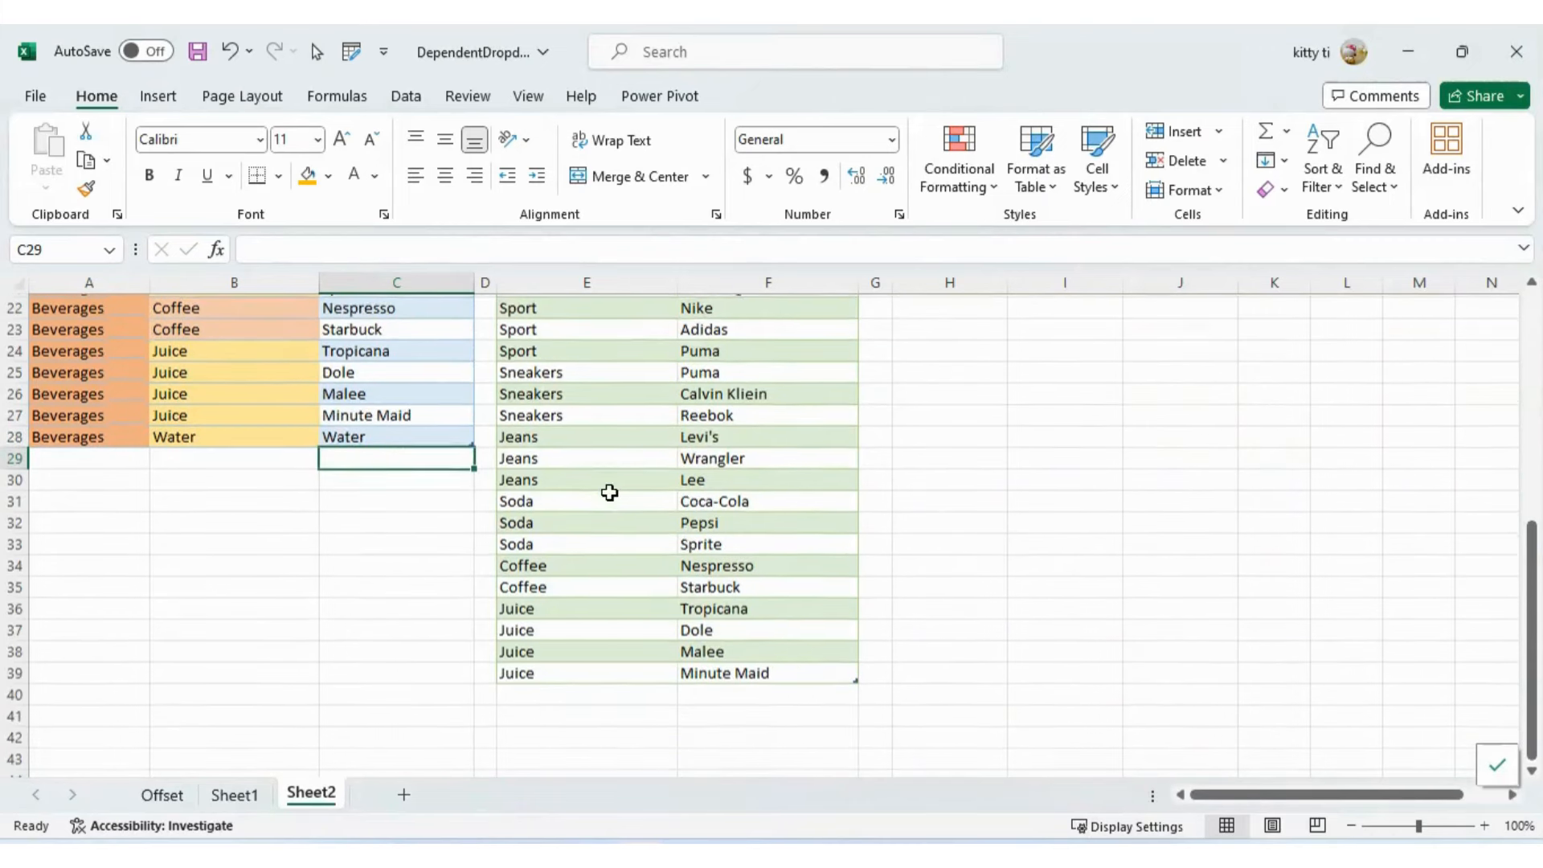
pyautogui.rightClick(613, 476)
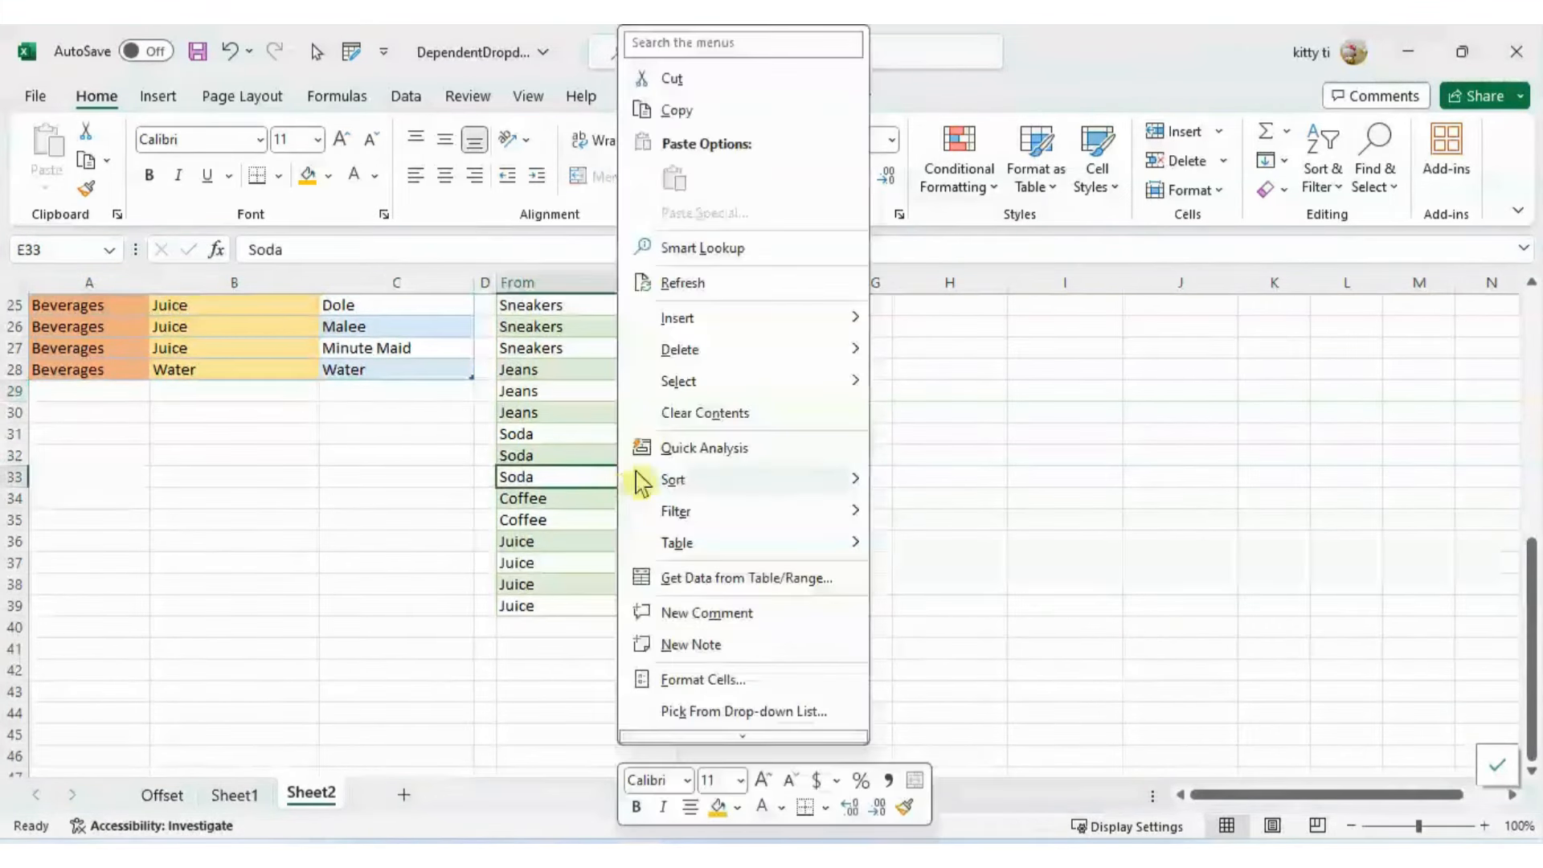
pyautogui.click(685, 283)
pyautogui.moveTo(543, 683); pyautogui.dragTo(544, 655)
pyautogui.click(332, 668)
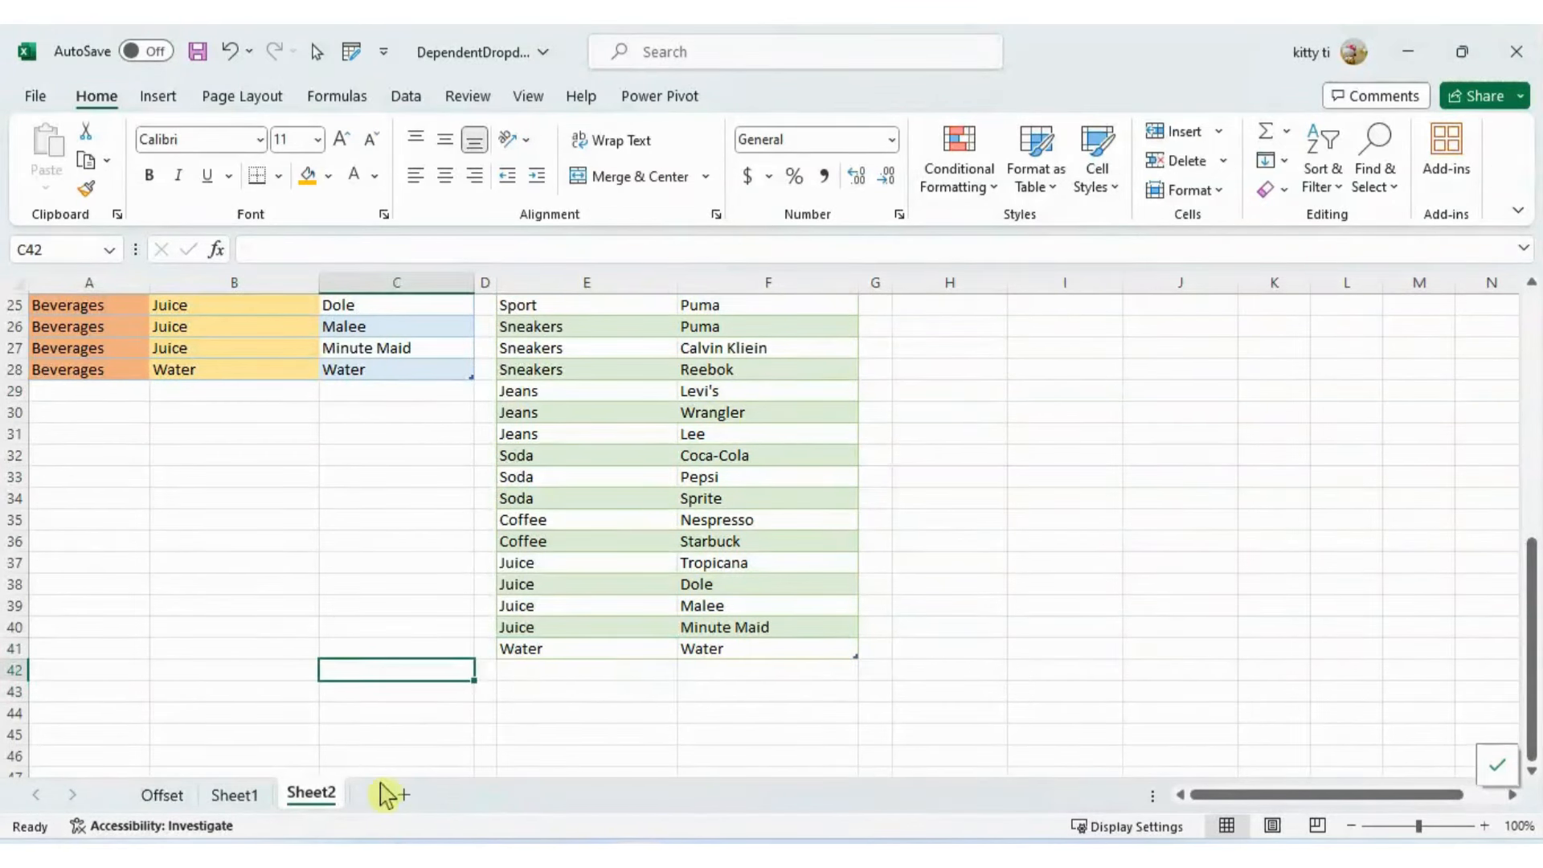
# - Add a new row to the dropdown table by entering Electronics in H4, and change its Category to Beverages
pyautogui.scroll(8, 978, 530)
pyautogui.click(982, 376)
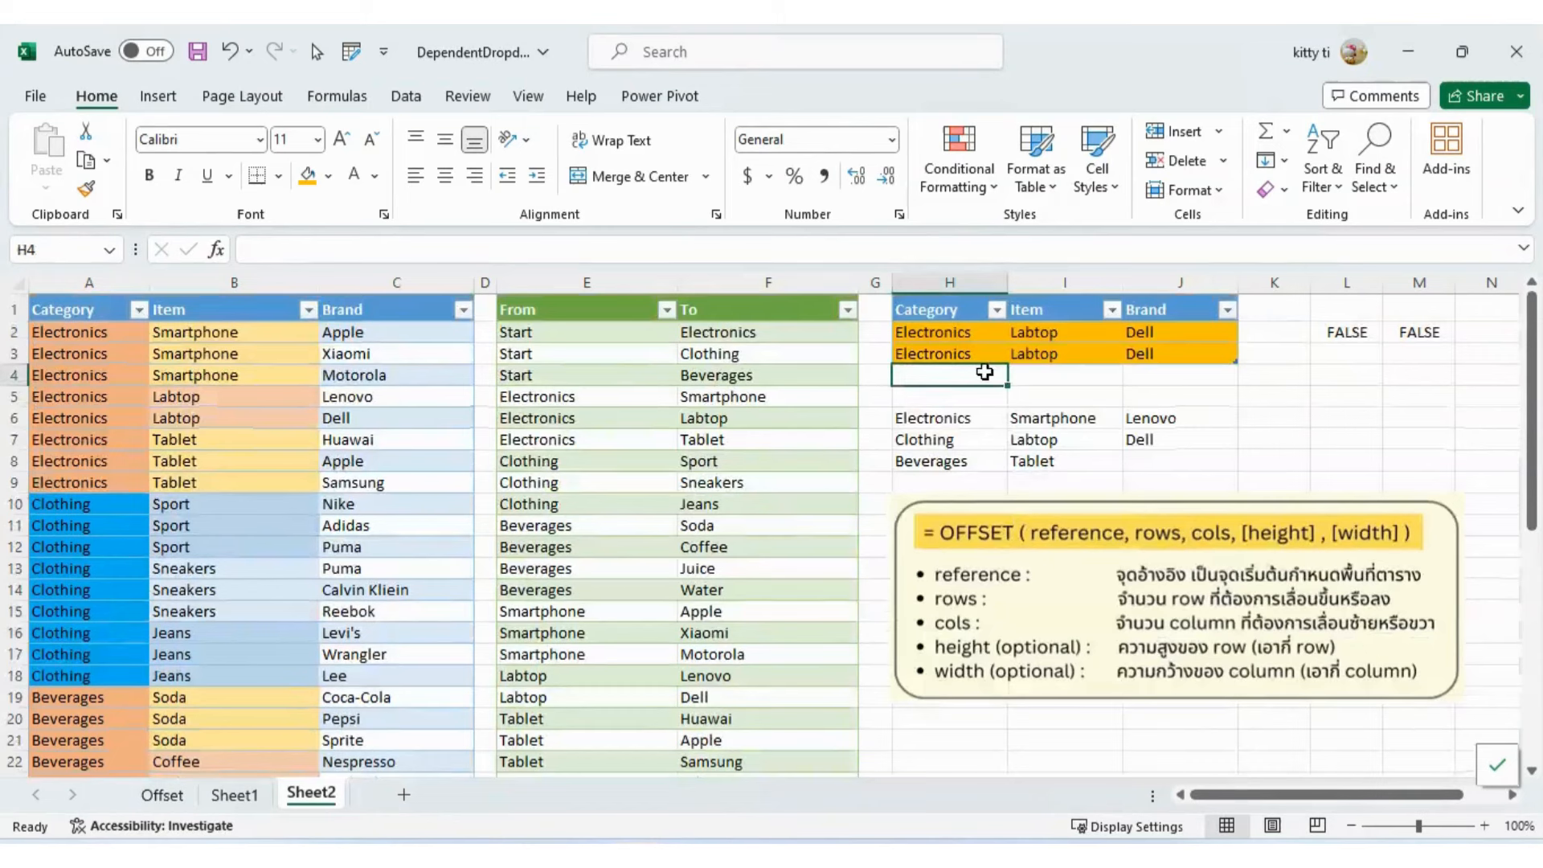
pyautogui.write('Electronics')
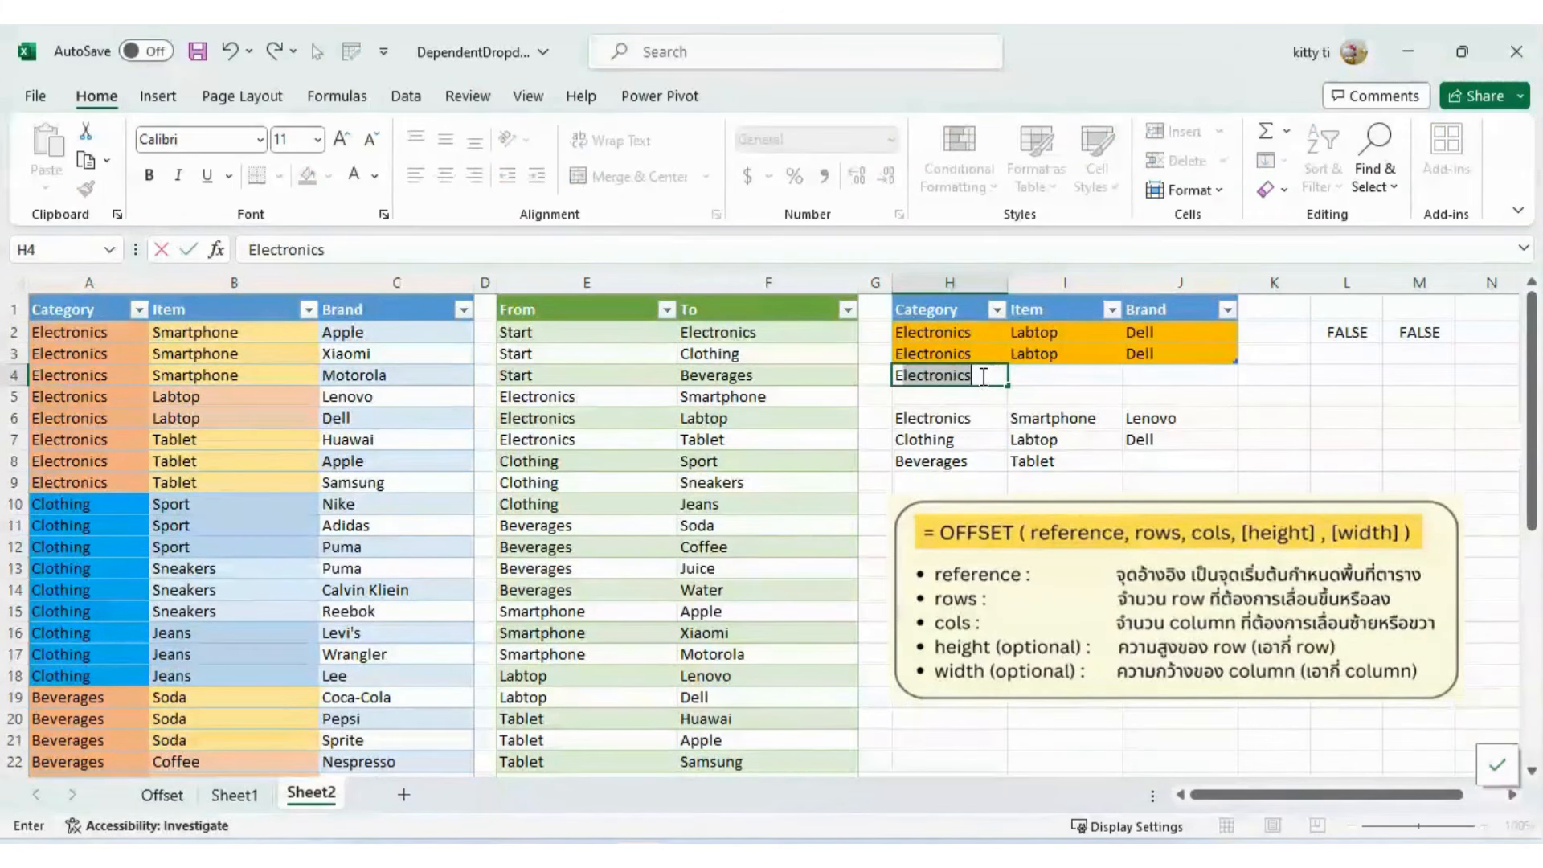
pyautogui.press('Return')
pyautogui.click(987, 377)
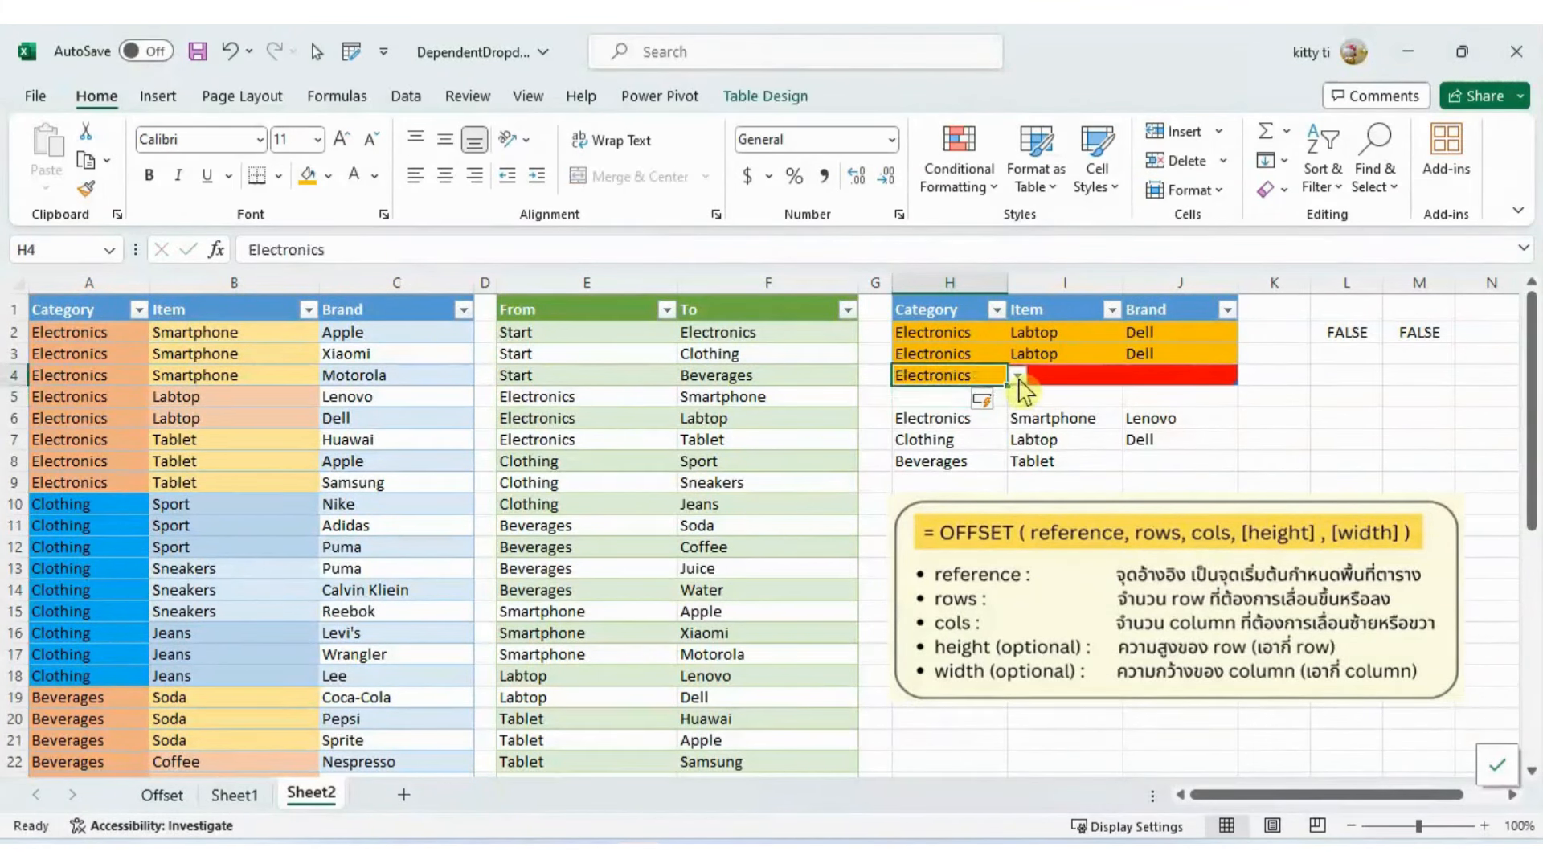
pyautogui.click(1017, 375)
pyautogui.click(982, 428)
# - Choose Water as the Item in I4 and Water as the Brand in J4
pyautogui.click(1081, 375)
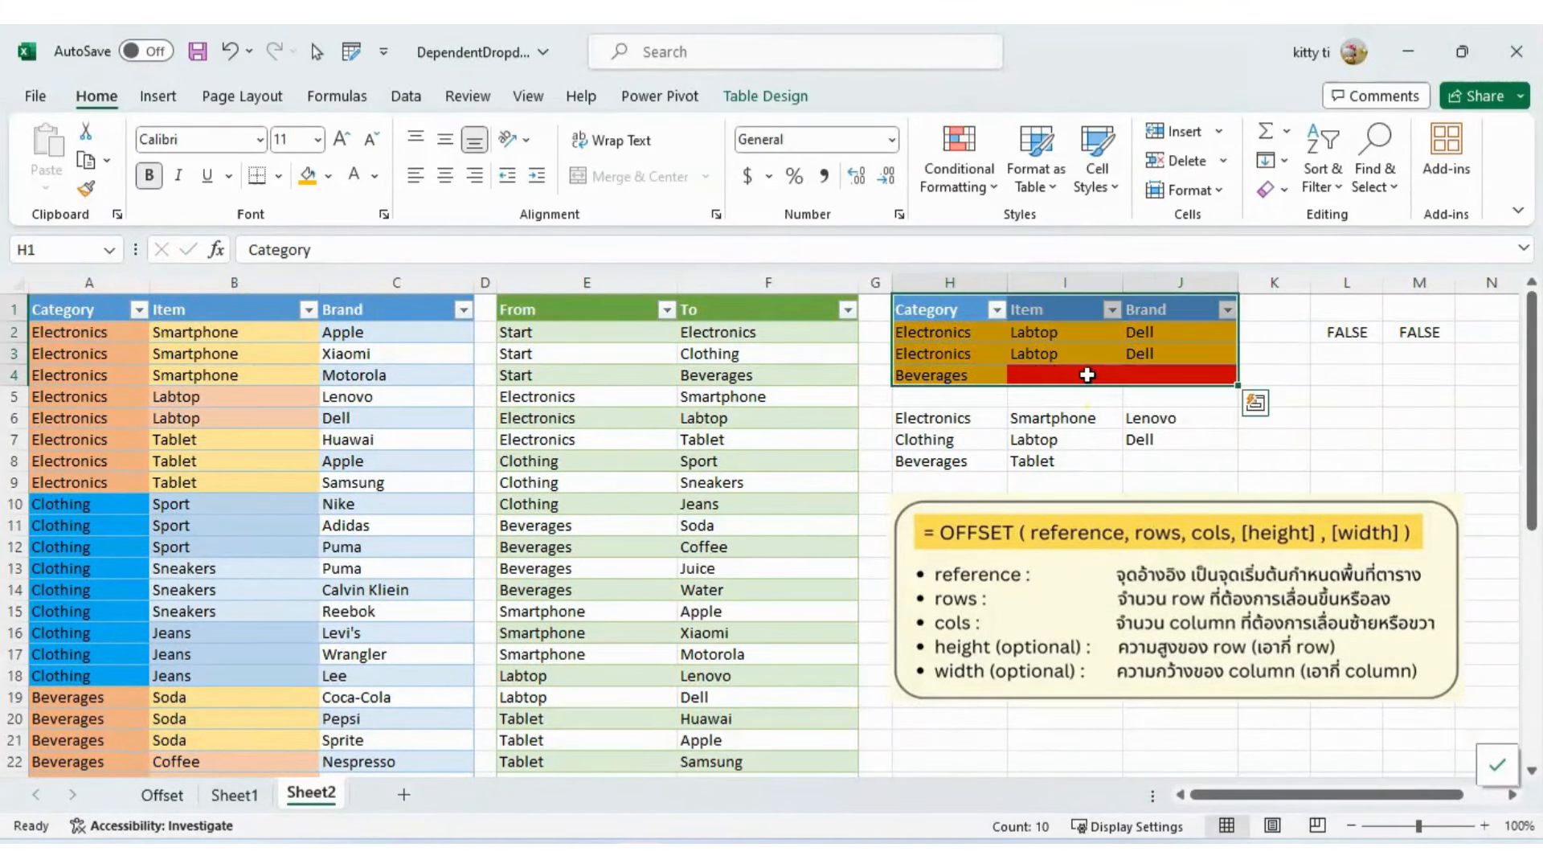
pyautogui.click(1132, 375)
pyautogui.click(1075, 442)
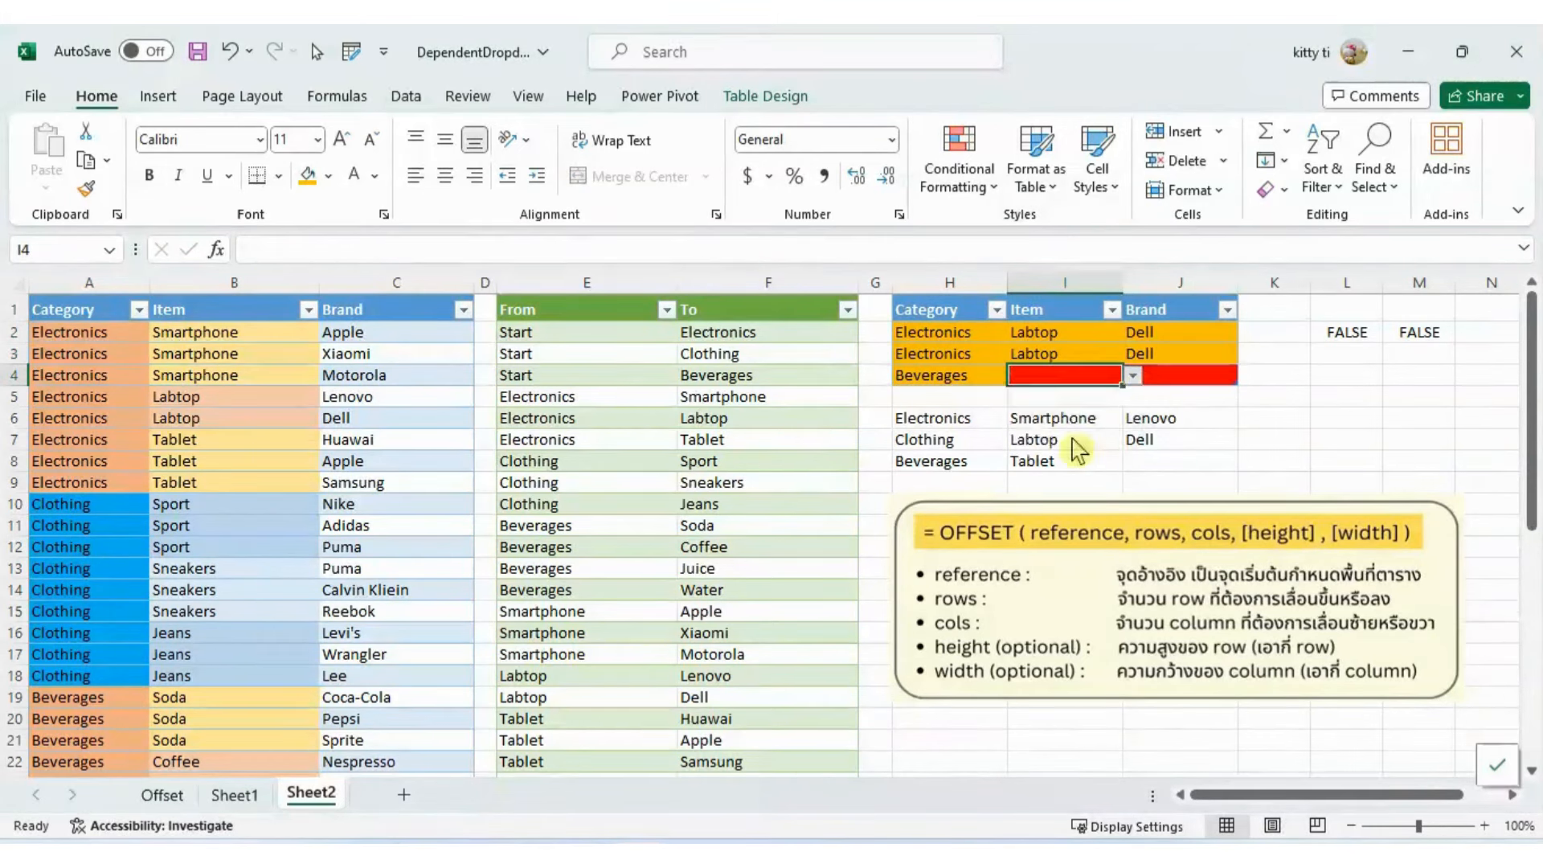
pyautogui.click(1173, 377)
pyautogui.click(1249, 377)
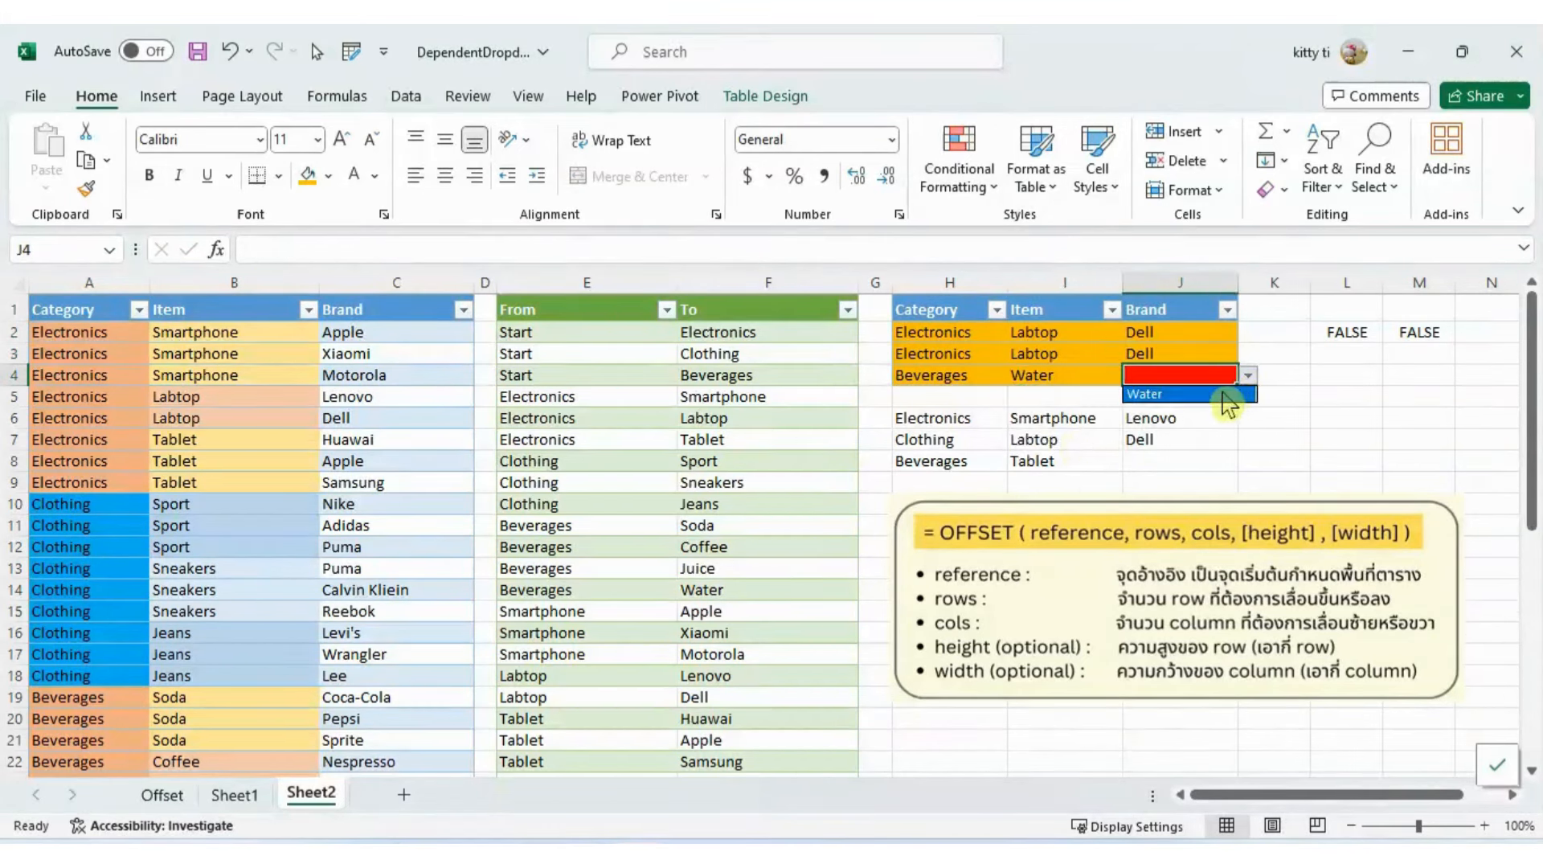
pyautogui.click(1210, 393)
pyautogui.click(1244, 416)
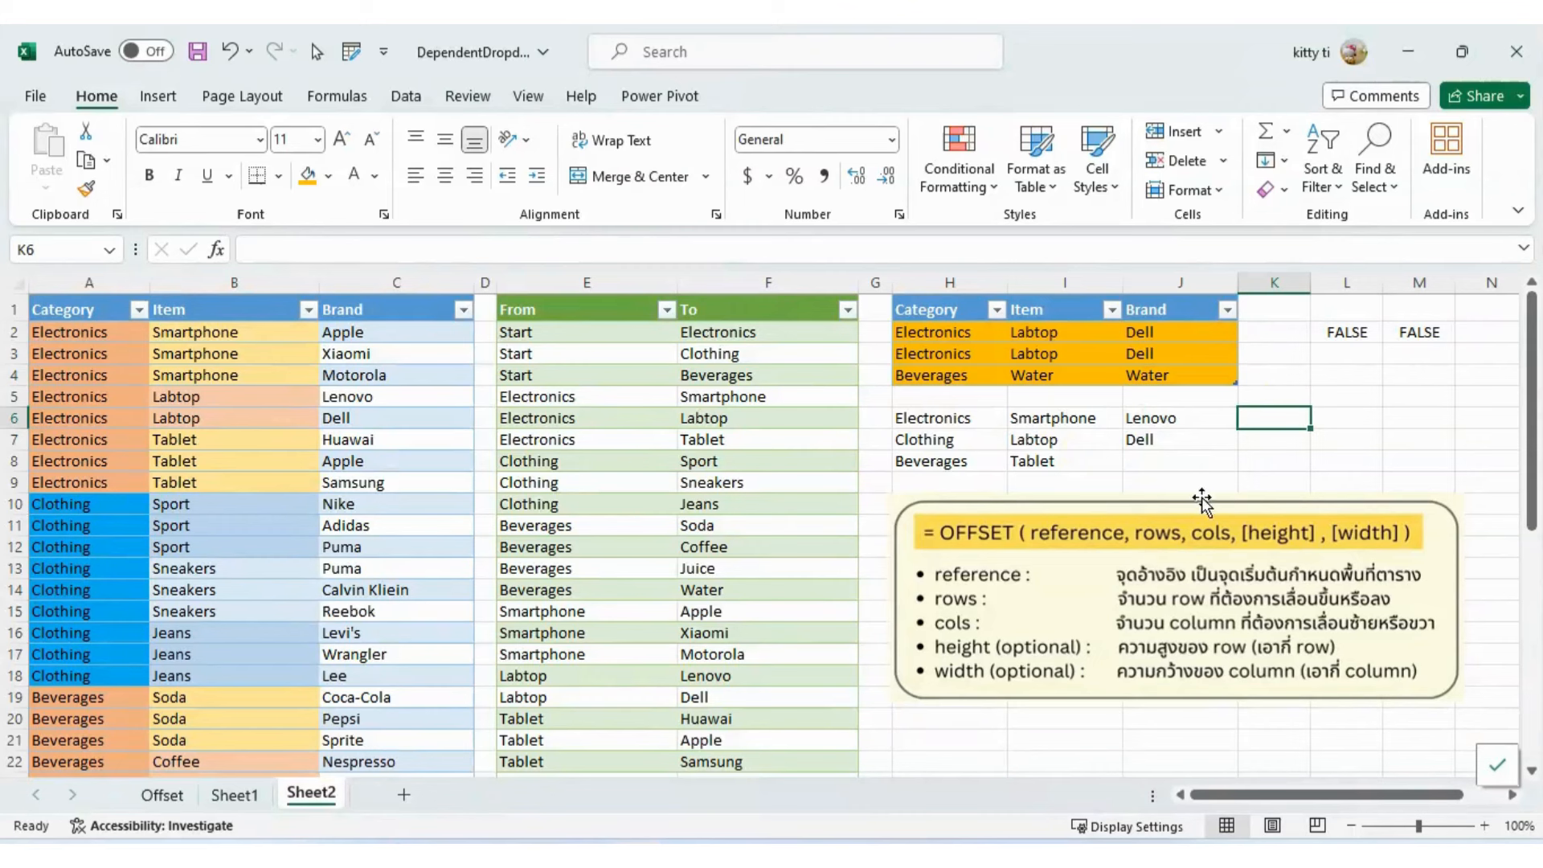